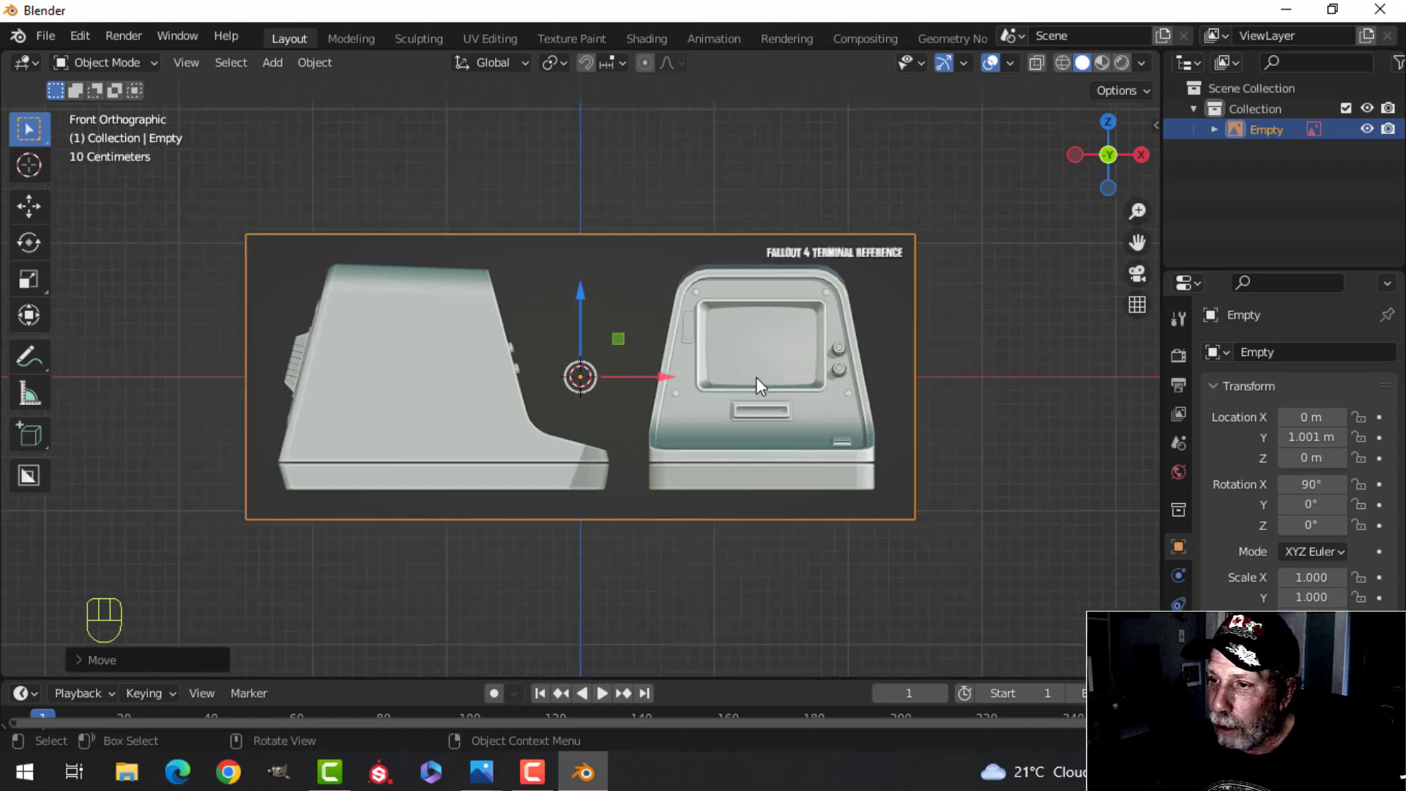
# Step: Move the reference image to about X 1.23 m and Z 0.85 m so the terminal's base rests on the red X axis
pyautogui.keyDown('shift'); pyautogui.moveTo(757, 385); pyautogui.dragTo(668, 342, button='middle'); pyautogui.keyUp('shift')
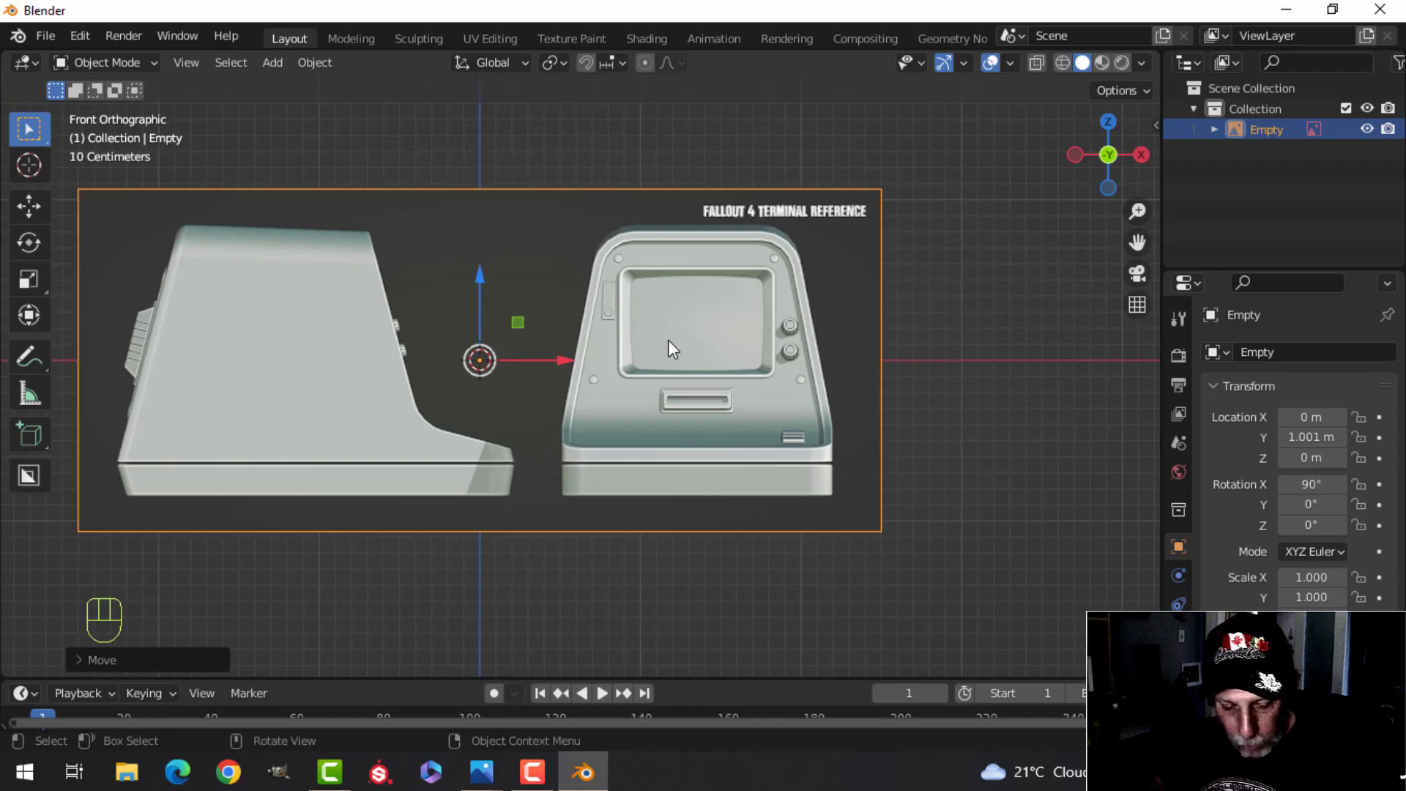
pyautogui.press('g')
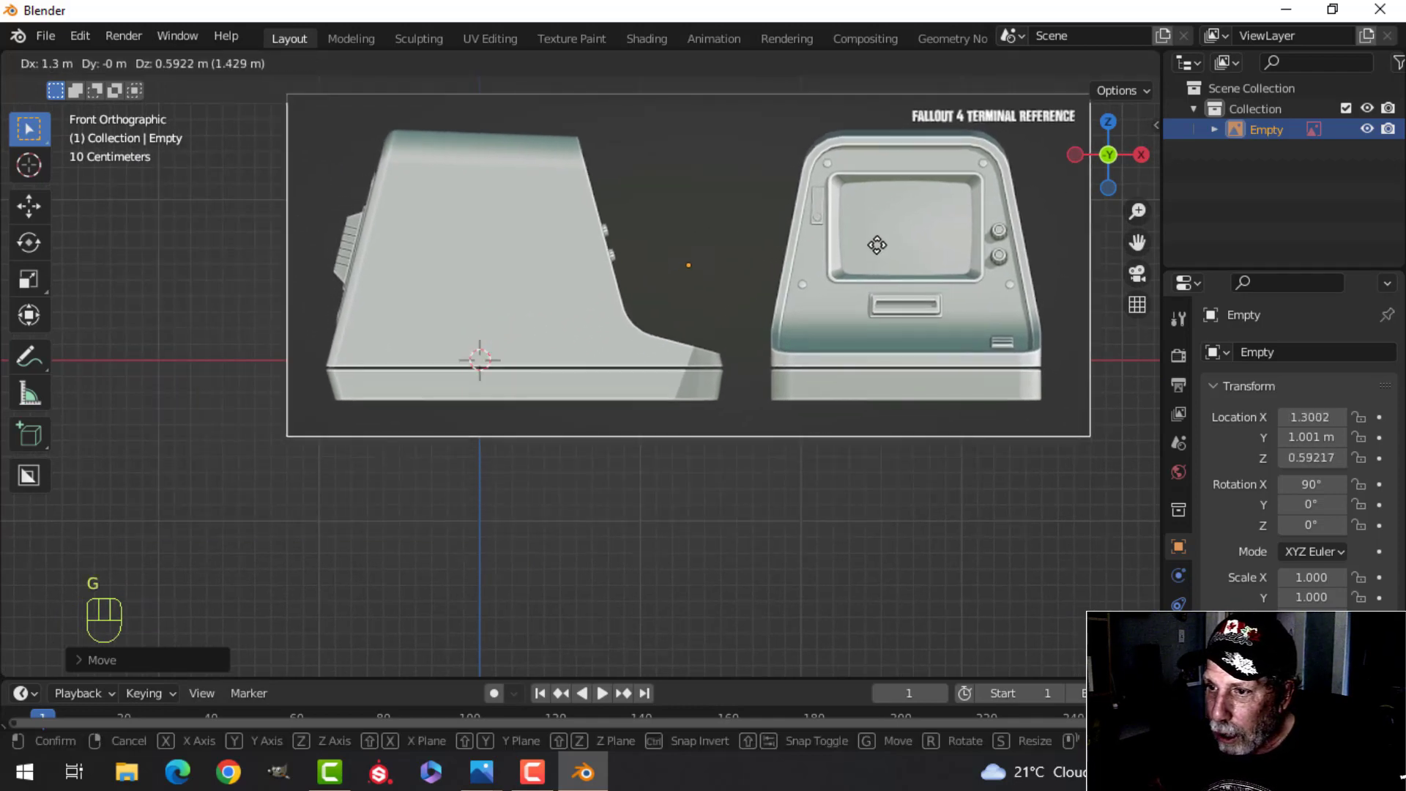
pyautogui.click(865, 237)
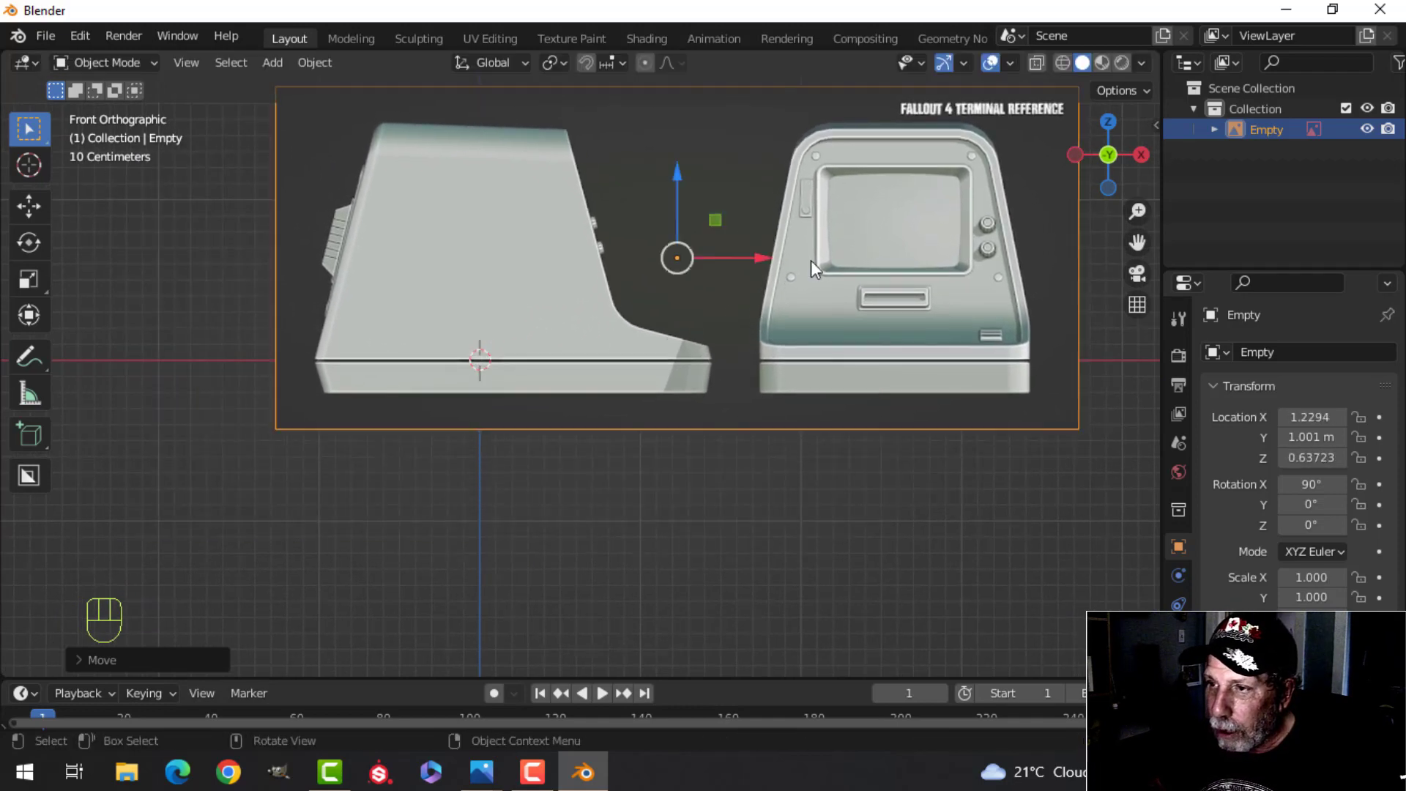
pyautogui.scroll(-2, 762, 300)
pyautogui.moveTo(762, 288)
pyautogui.keyDown('shift'); pyautogui.mouseDown(button='middle')
pyautogui.moveTo(749, 301)
pyautogui.moveTo(758, 279)
pyautogui.mouseUp(button='middle'); pyautogui.keyUp('shift')
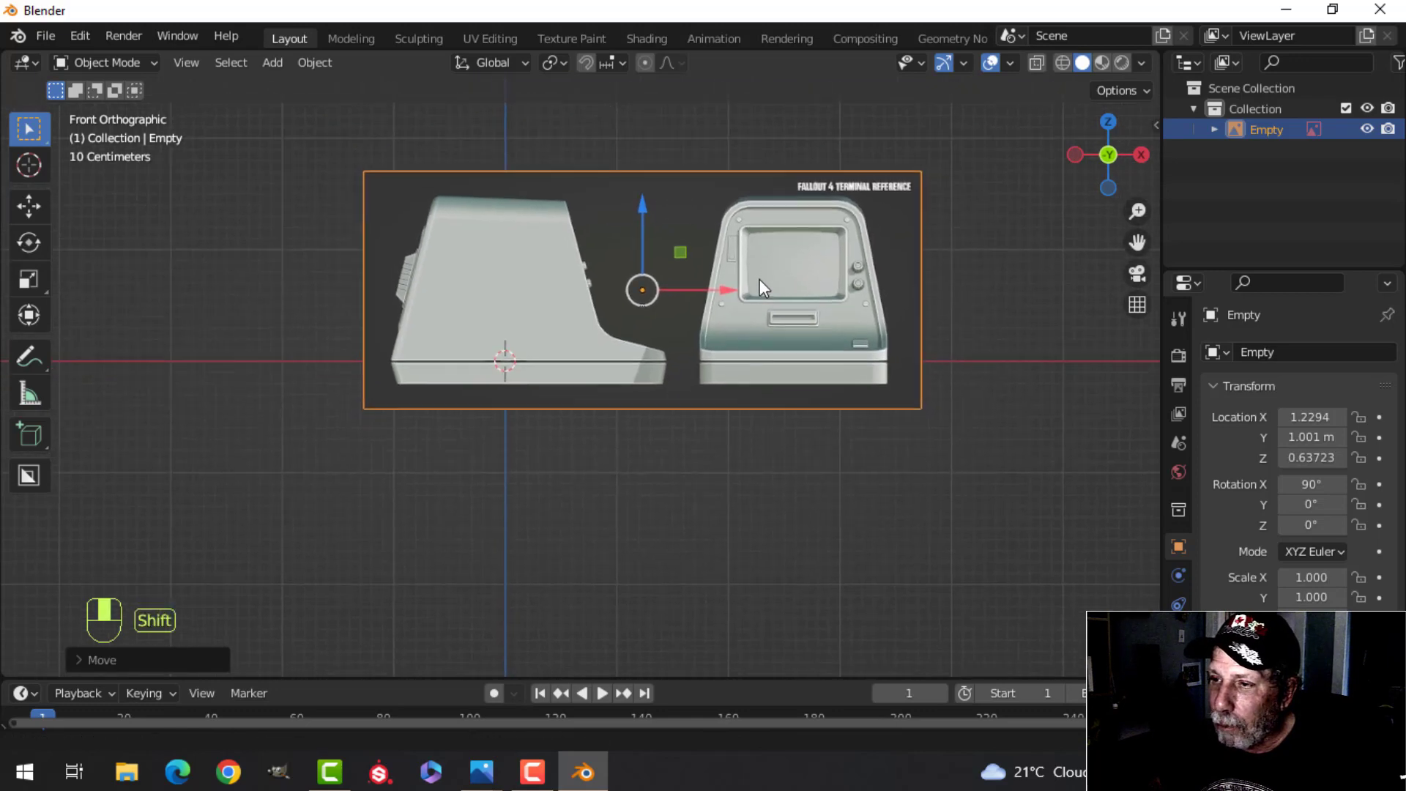
pyautogui.moveTo(647, 214); pyautogui.dragTo(644, 190)
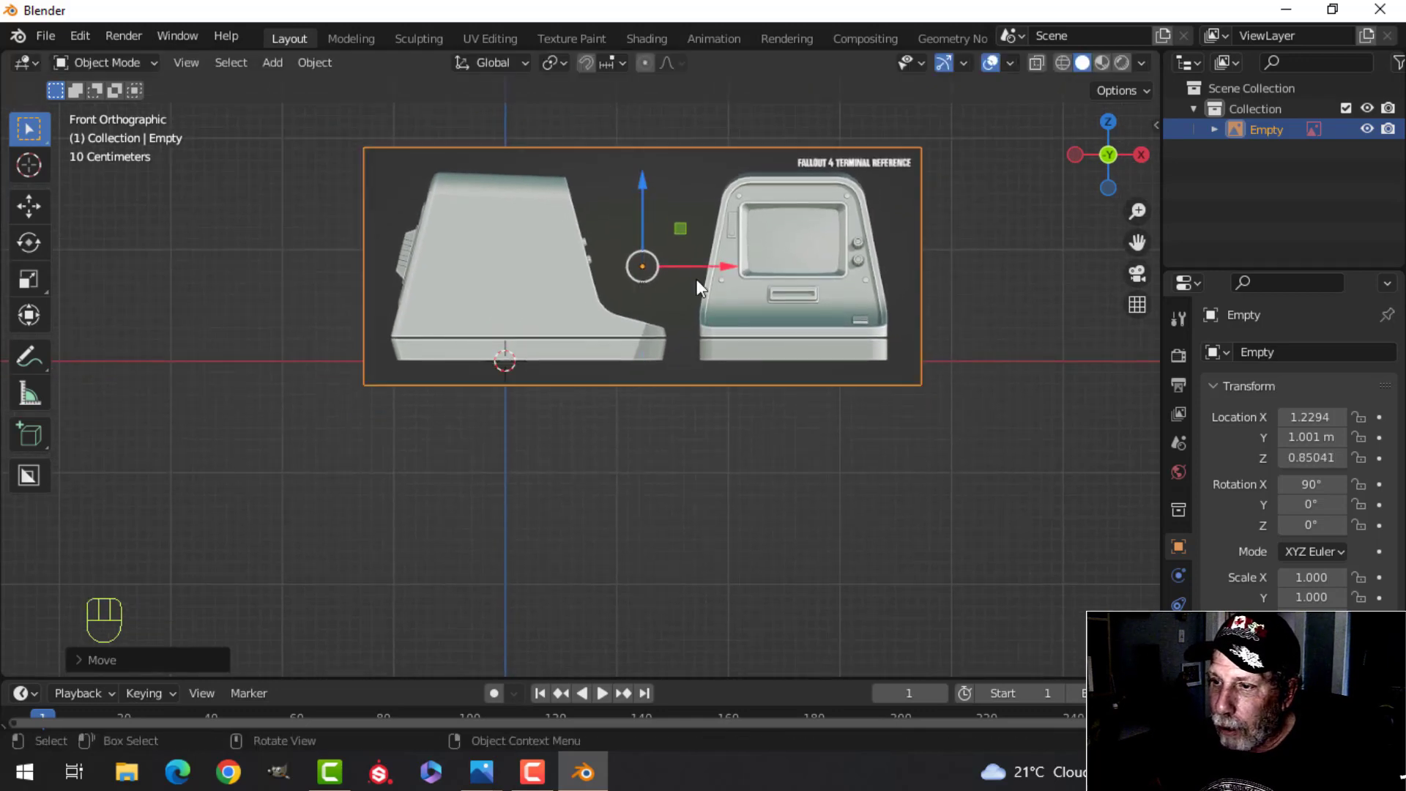
pyautogui.scroll(-1, 704, 297)
pyautogui.keyDown('shift'); pyautogui.moveTo(706, 300); pyautogui.dragTo(708, 337, button='middle'); pyautogui.keyUp('shift')
pyautogui.scroll(1, 703, 328)
pyautogui.scroll(4, 738, 320)
pyautogui.scroll(-2, 738, 321)
pyautogui.scroll(1, 728, 313)
pyautogui.scroll(-1, 718, 360)
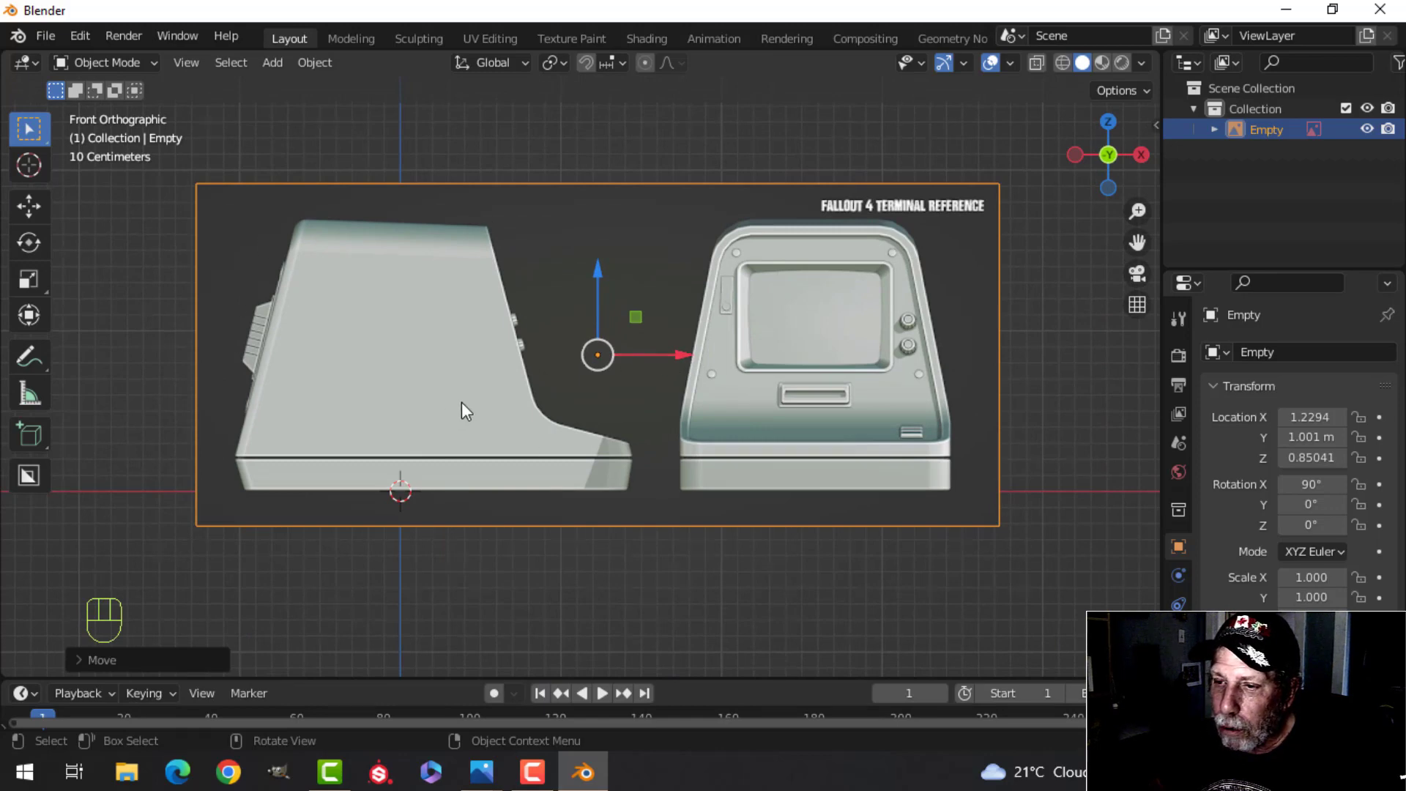
# Step: Add a plane mesh and merge all its vertices into a single vertex at the centre
pyautogui.hotkey('shift', 'a')
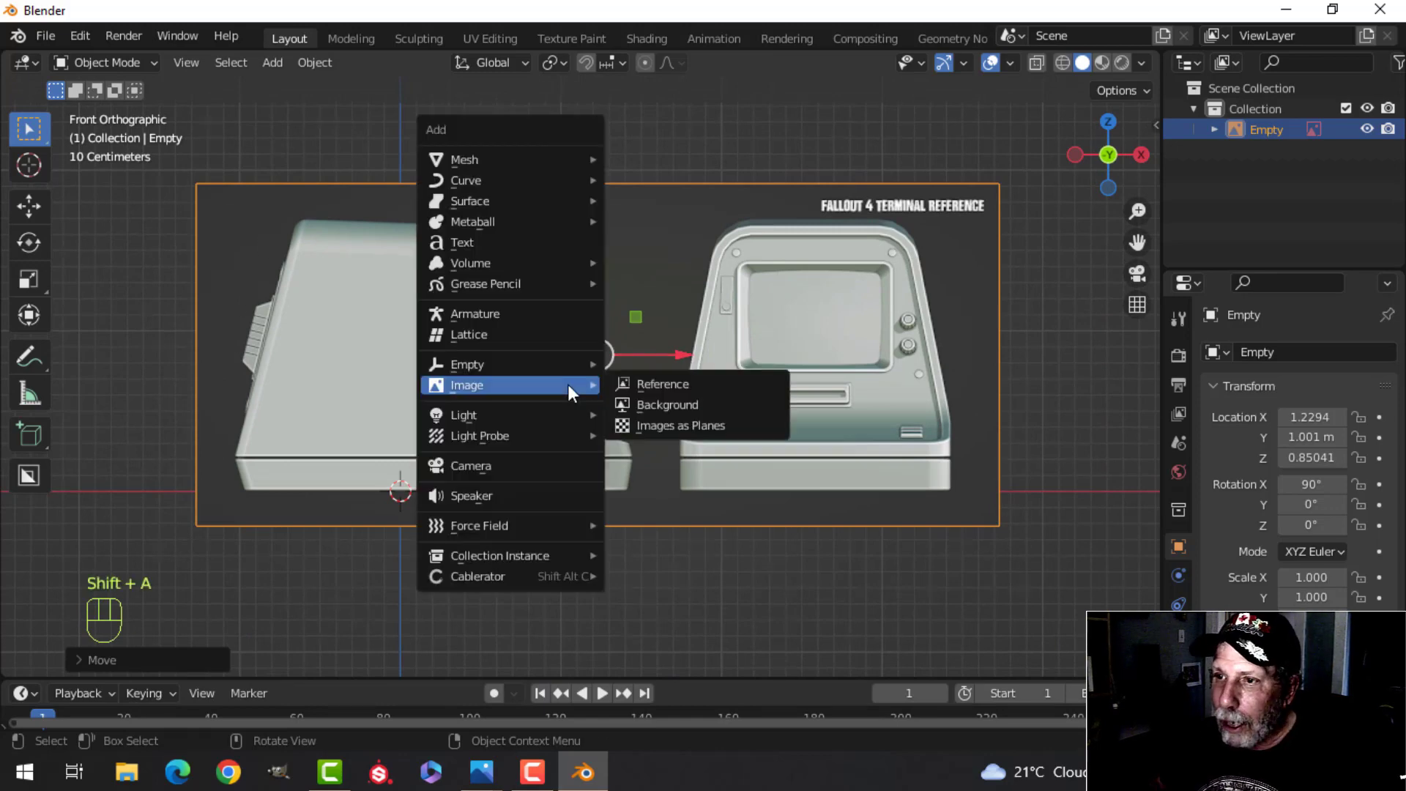
pyautogui.moveTo(509, 165)
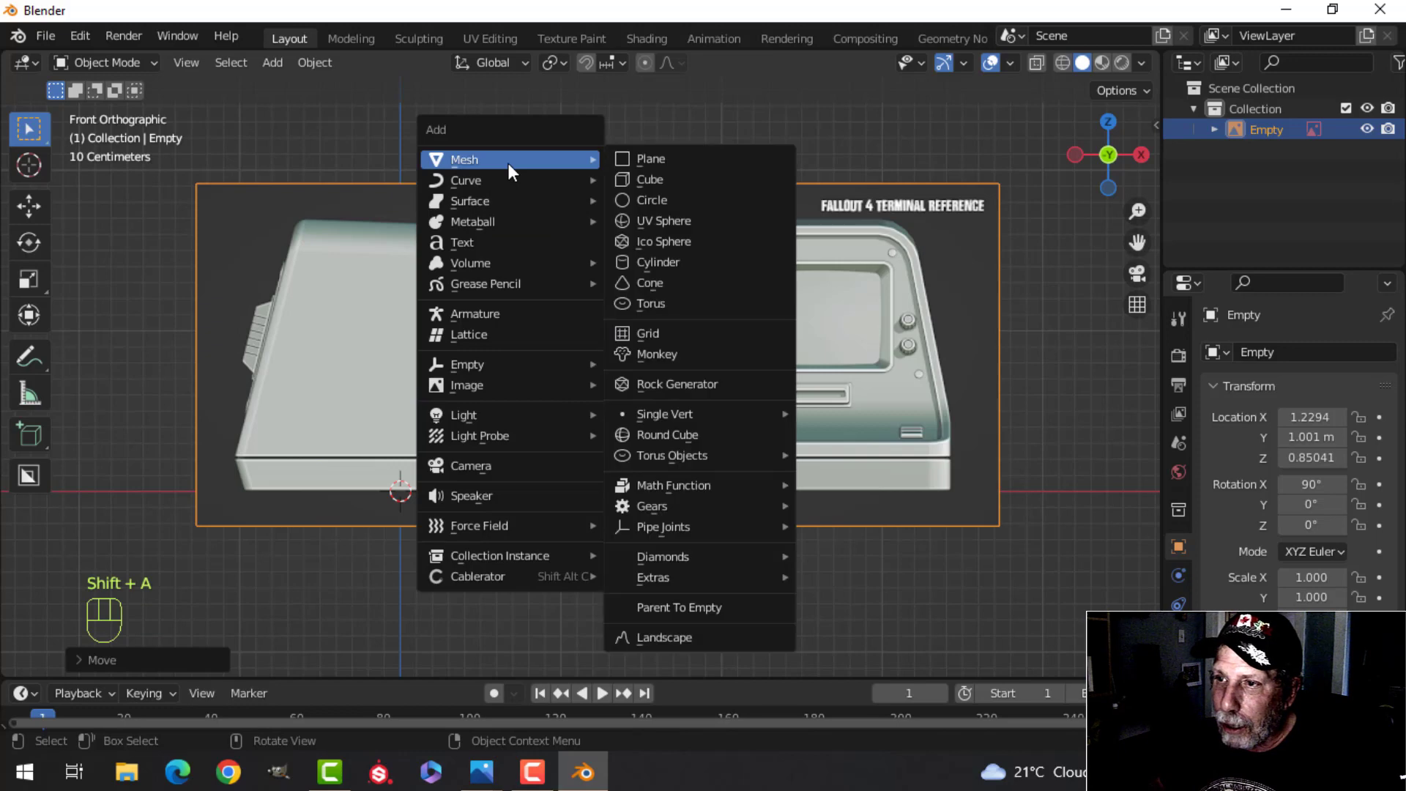
pyautogui.click(626, 159)
pyautogui.press('Tab')
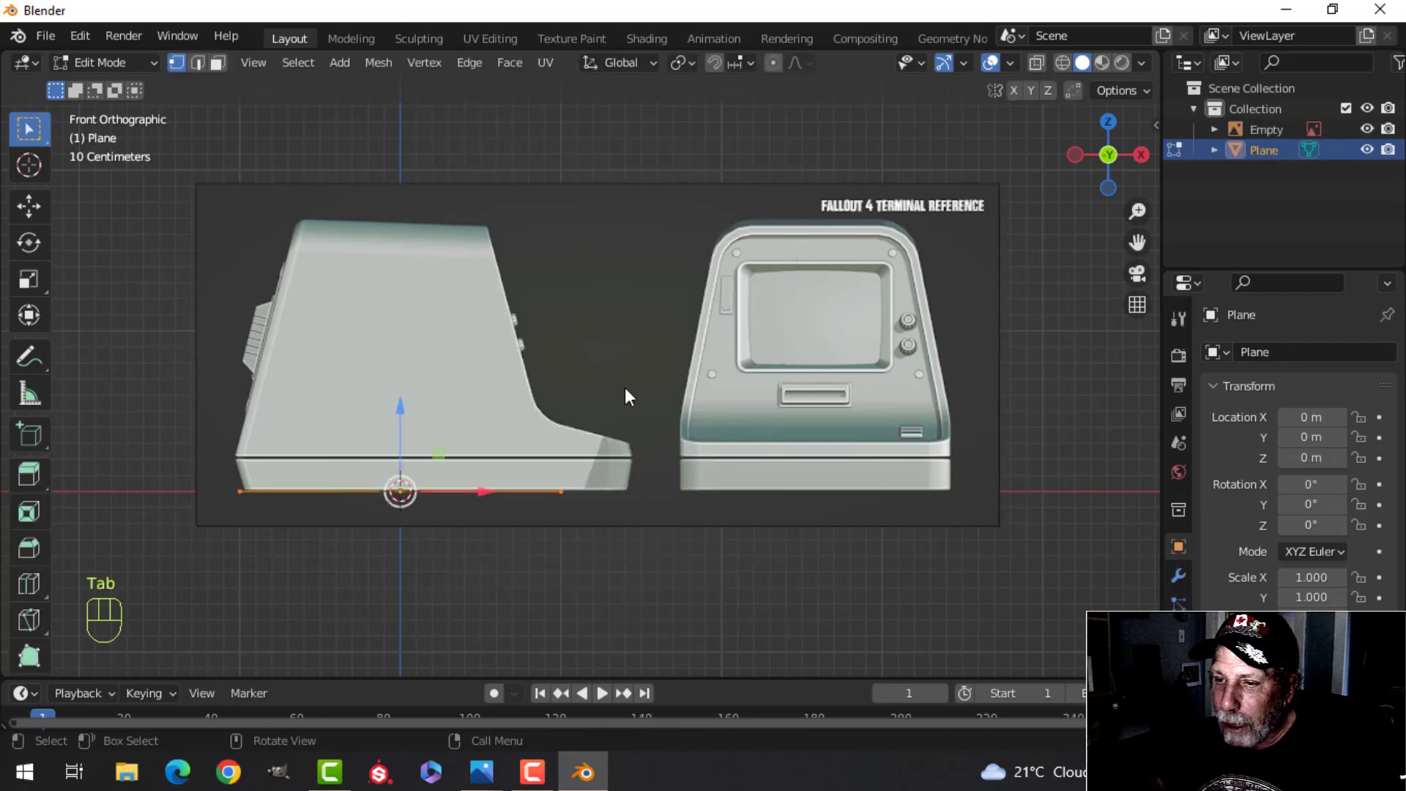
pyautogui.press('m')
pyautogui.click(585, 411)
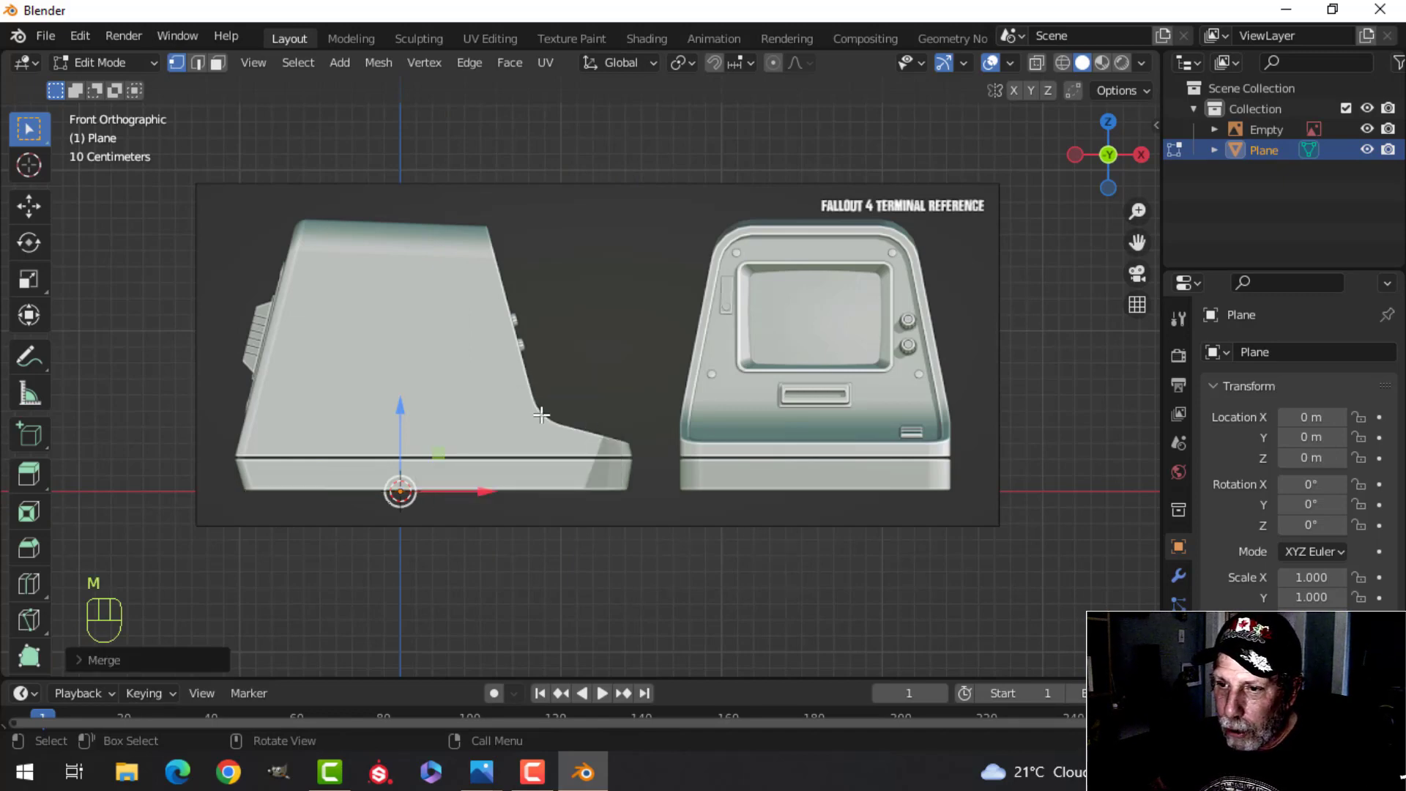
# Step: Place the vertex on the rear end of the side view's seam line and extrude an edge about 1.5 m up to the rear top corner
pyautogui.press('g')
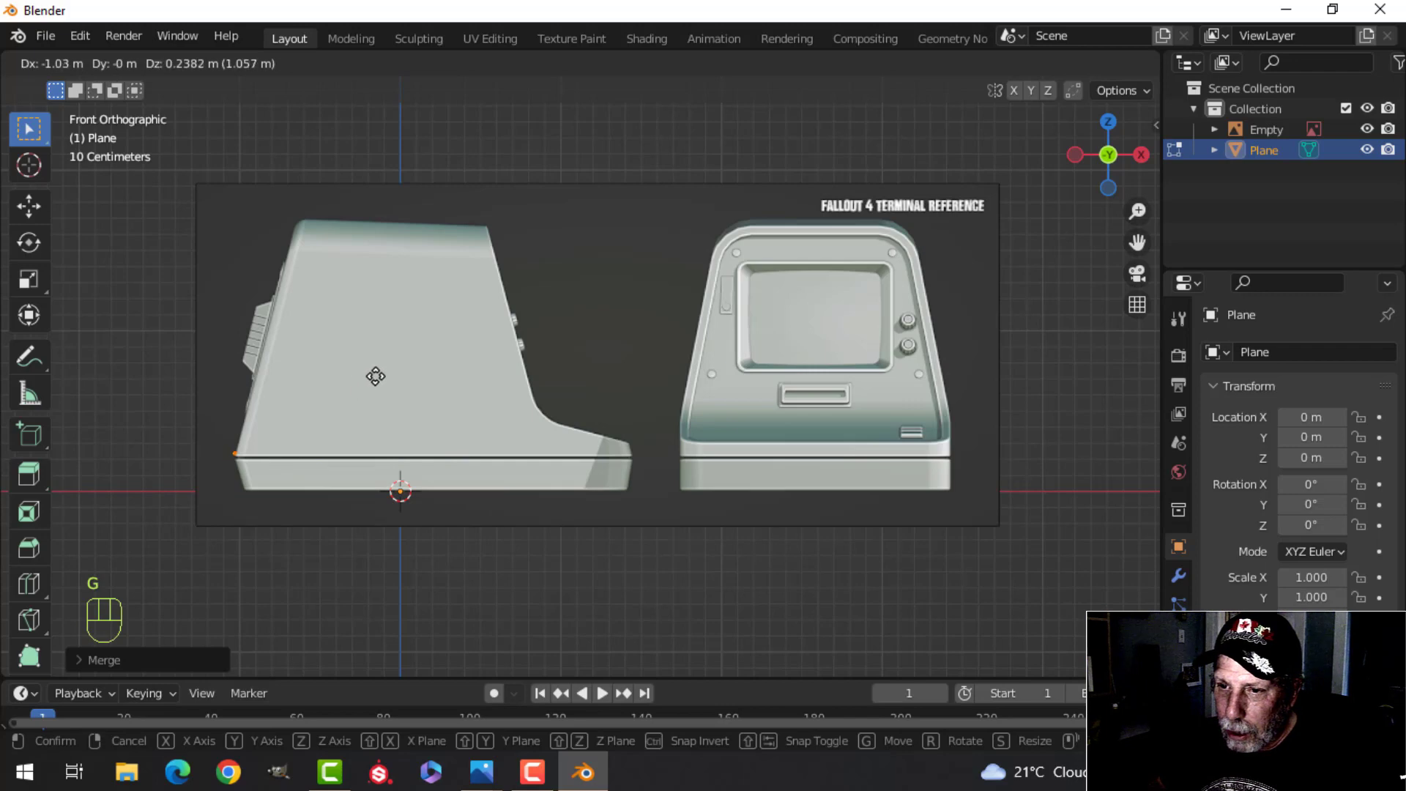
pyautogui.click(377, 375)
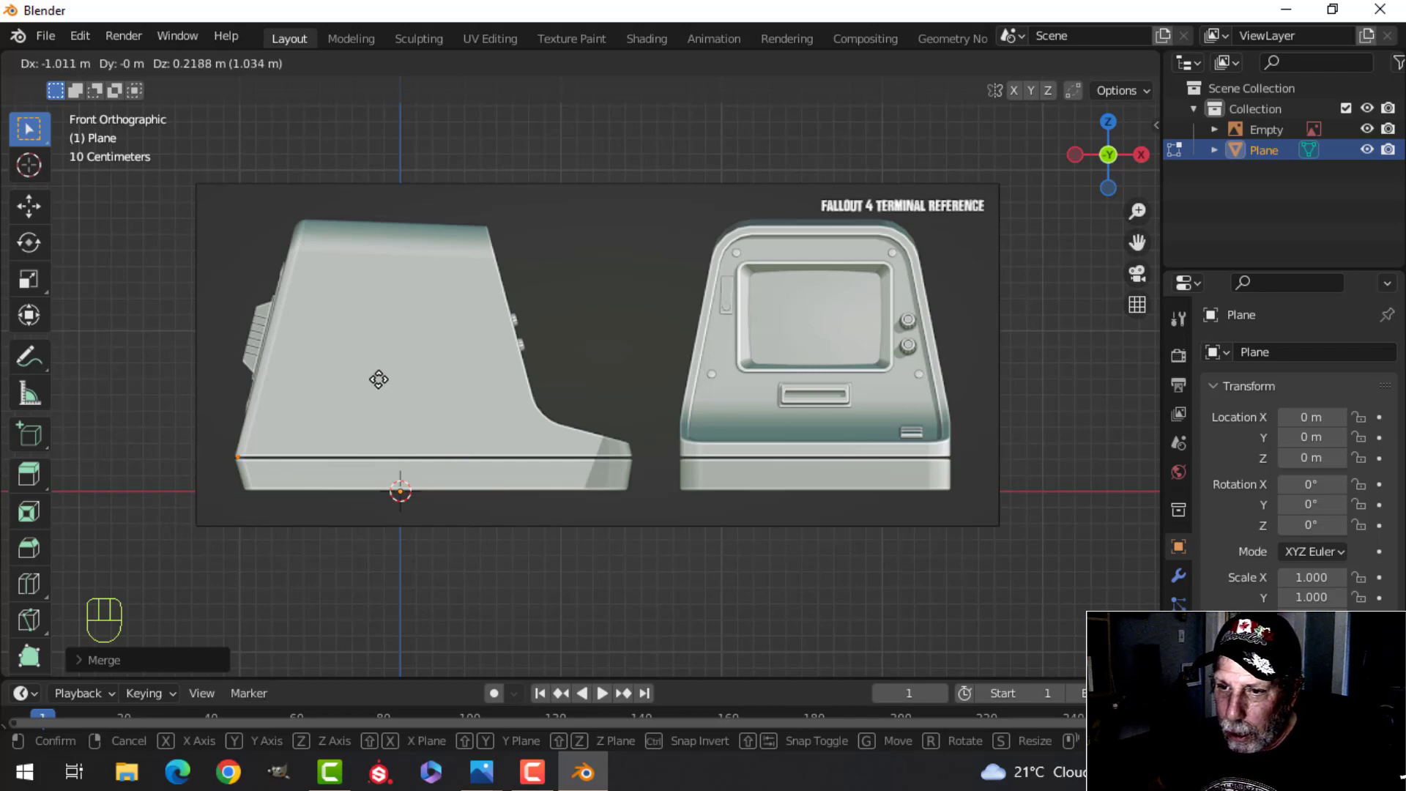
pyautogui.keyDown('shift'); pyautogui.moveTo(377, 372); pyautogui.dragTo(462, 395, button='middle'); pyautogui.keyUp('shift')
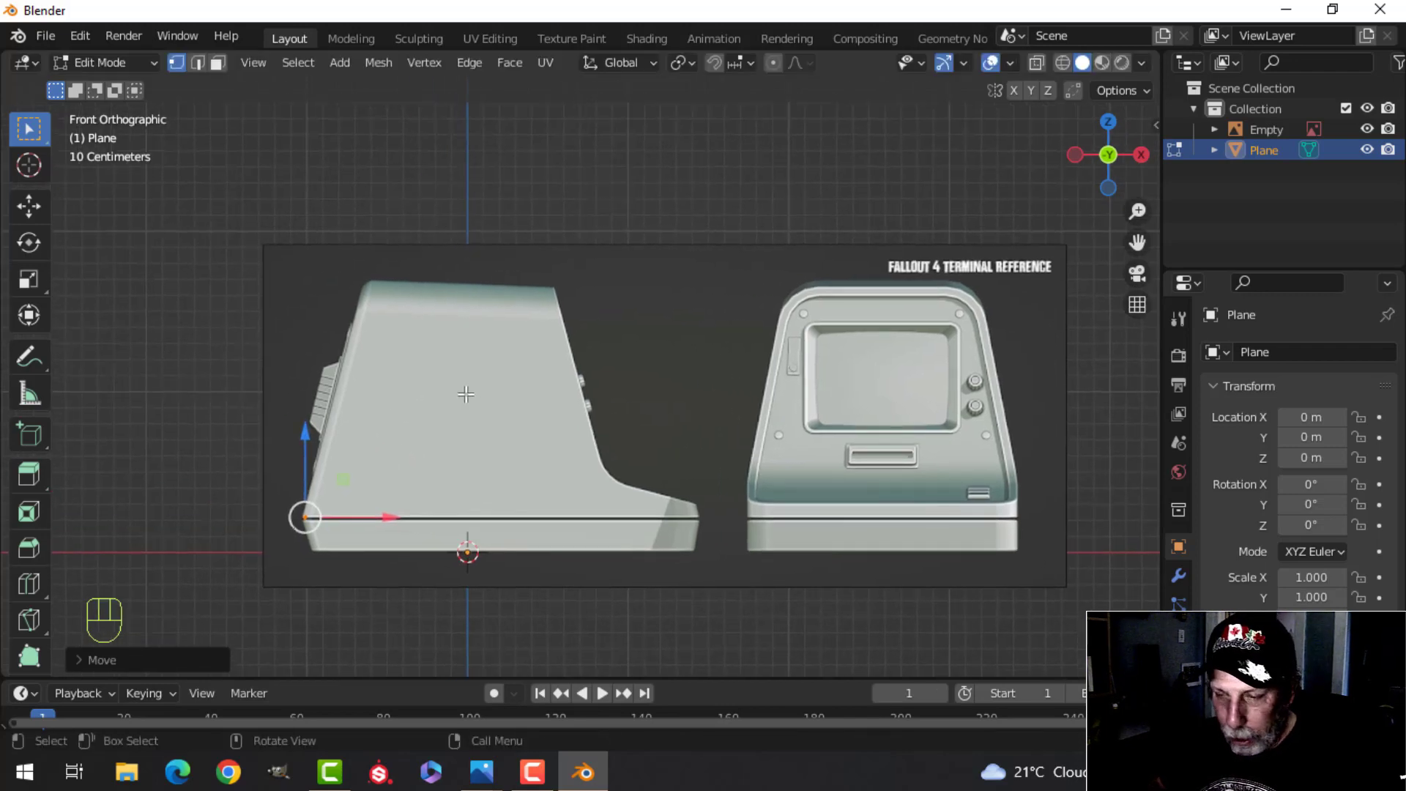
pyautogui.press('e')
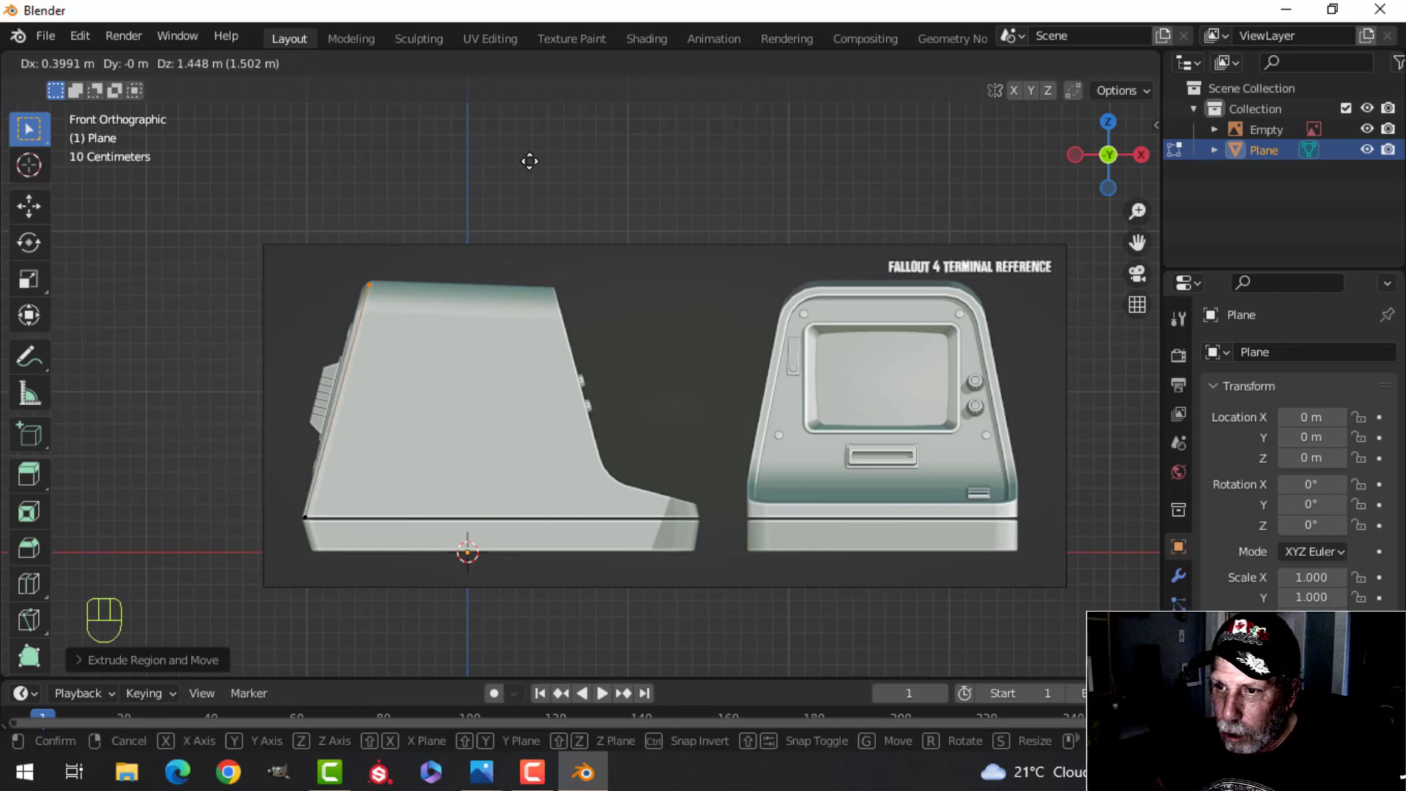
pyautogui.rightClick(530, 161)
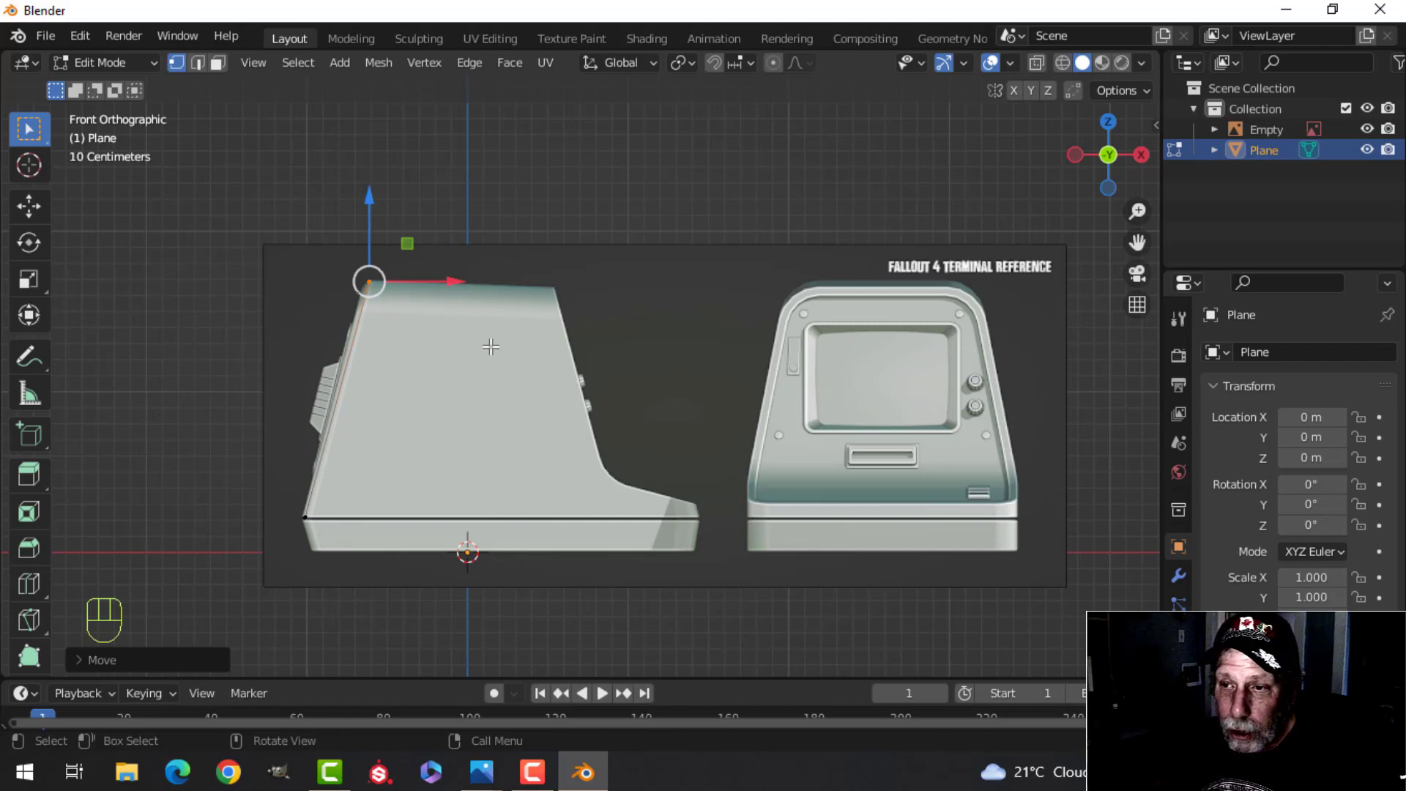
# Step: Extrude the side outline along the top to the front corner, and down the screen face to the bend above the front ledge
pyautogui.scroll(1, 490, 346)
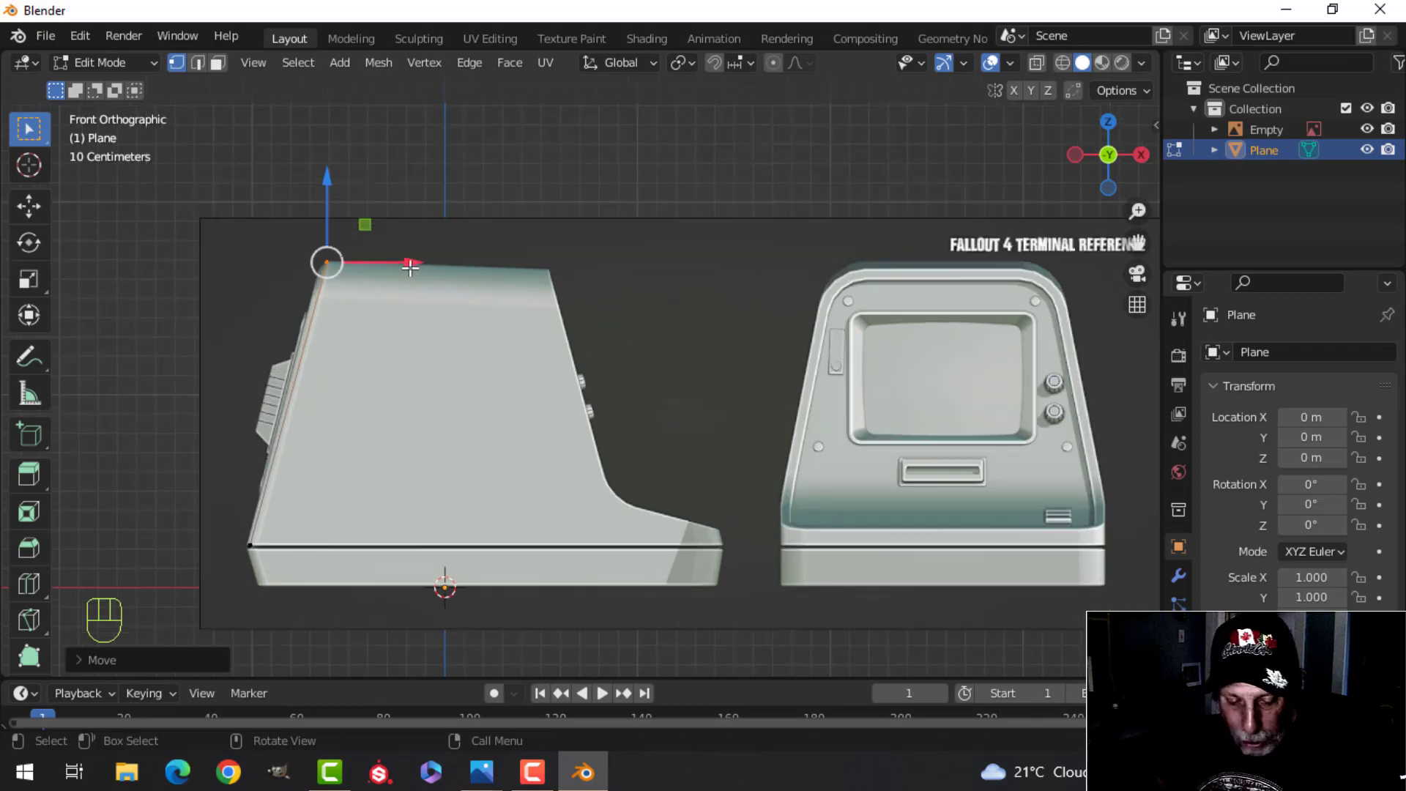
pyautogui.press('e')
pyautogui.moveTo(405, 262); pyautogui.dragTo(633, 284)
pyautogui.rightClick(643, 294)
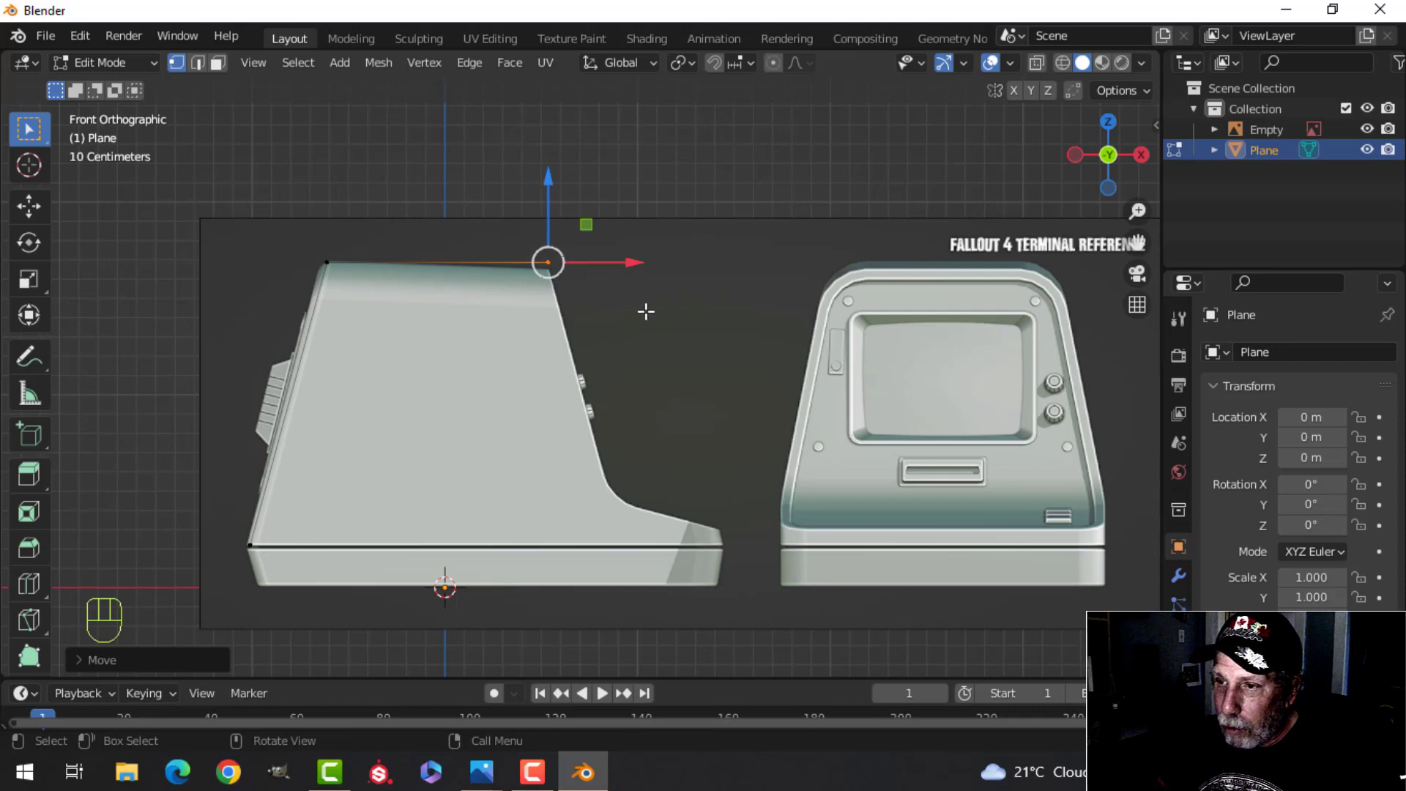
pyautogui.press('g')
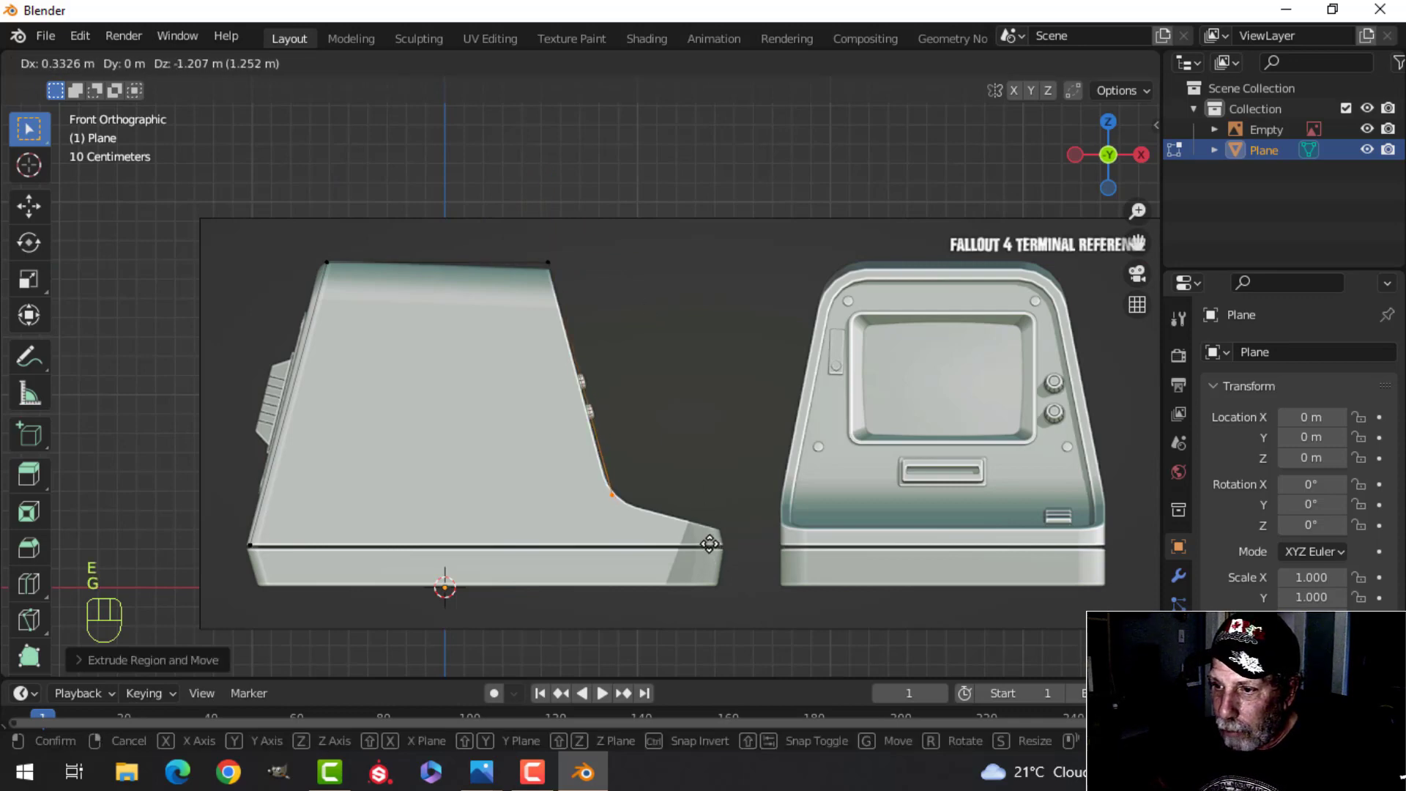
pyautogui.click(718, 551)
pyautogui.keyDown('shift'); pyautogui.moveTo(705, 475); pyautogui.dragTo(565, 376, button='middle'); pyautogui.keyUp('shift')
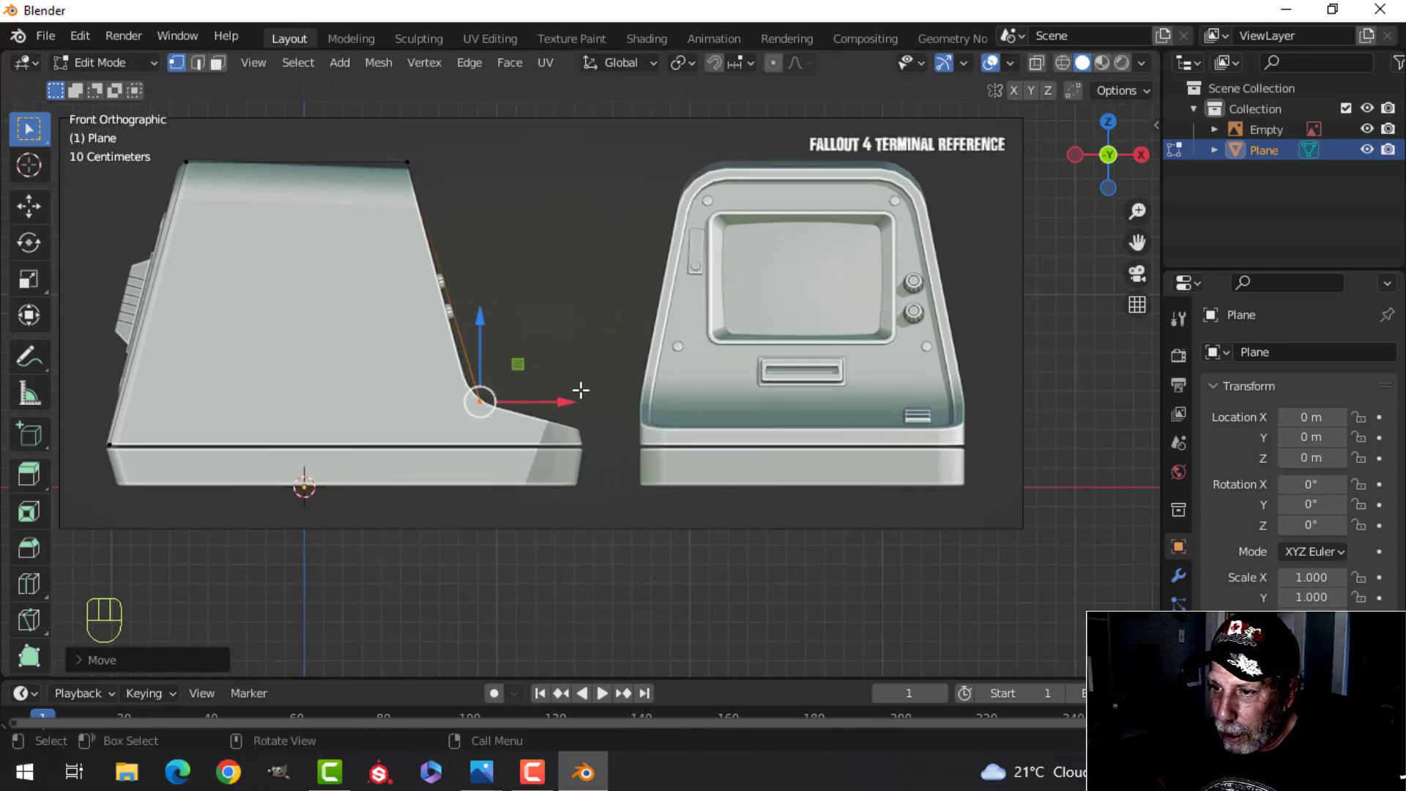
# Step: Extrude the outline from the bend to the ledge's front tip and down to the front end of the seam line
pyautogui.press('e')
pyautogui.rightClick(614, 403)
pyautogui.press('g')
pyautogui.click(714, 432)
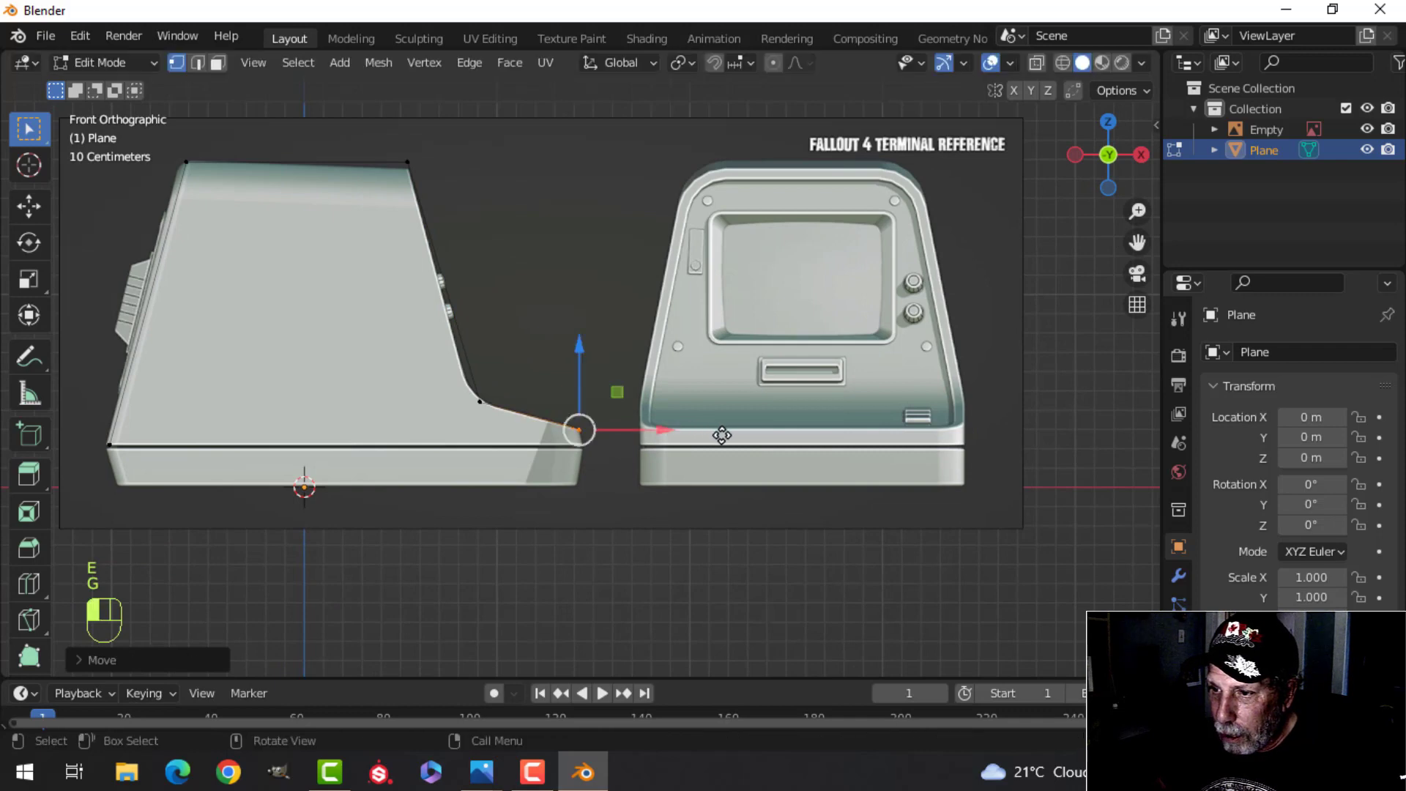
pyautogui.keyDown('shift'); pyautogui.moveTo(658, 424); pyautogui.dragTo(819, 396, button='middle'); pyautogui.keyUp('shift')
pyautogui.press('g')
pyautogui.click(676, 396)
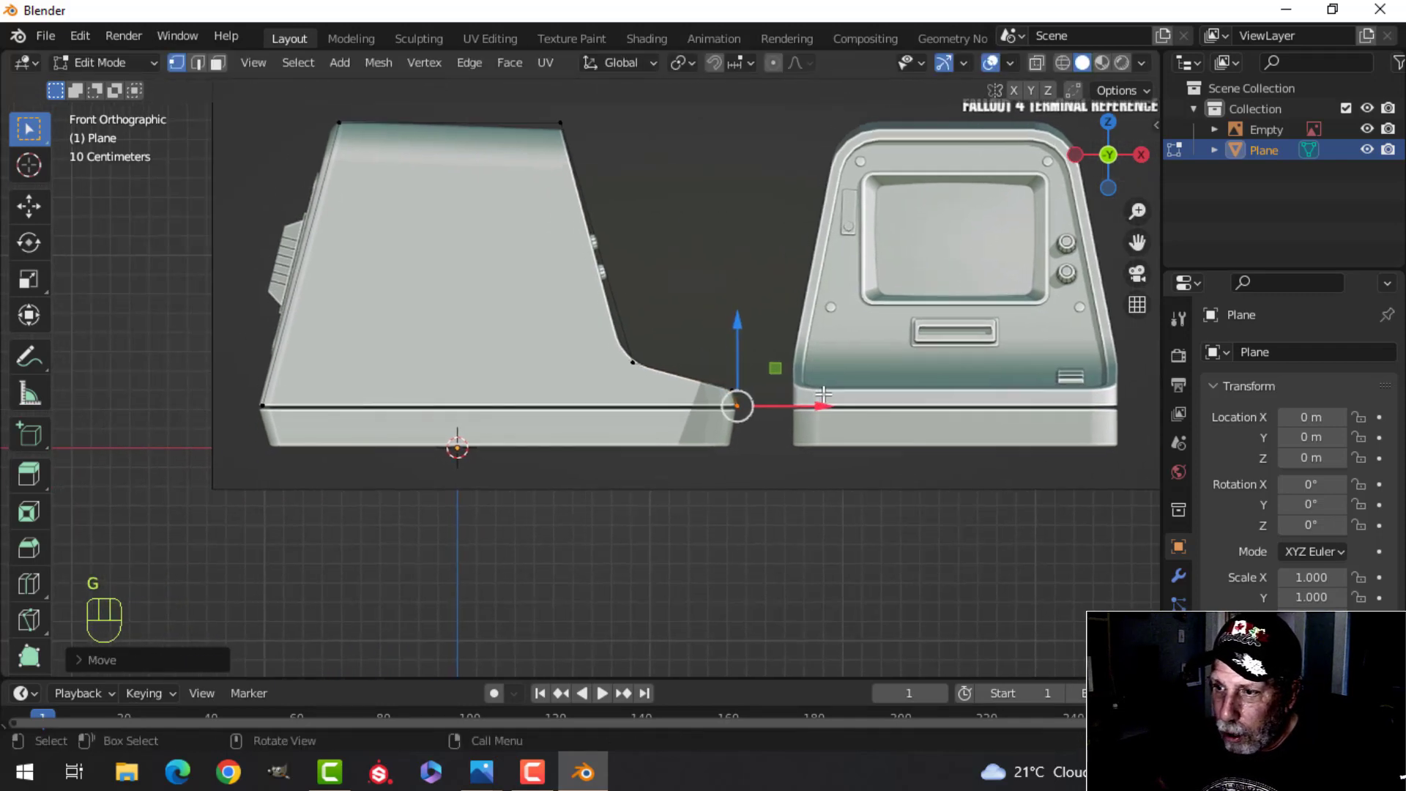
# Step: Join the front and rear seam vertices with an edge and level it by scaling to 0 along Z
pyautogui.keyDown('shift'); pyautogui.click(261, 407); pyautogui.keyUp('shift')
pyautogui.press('f')
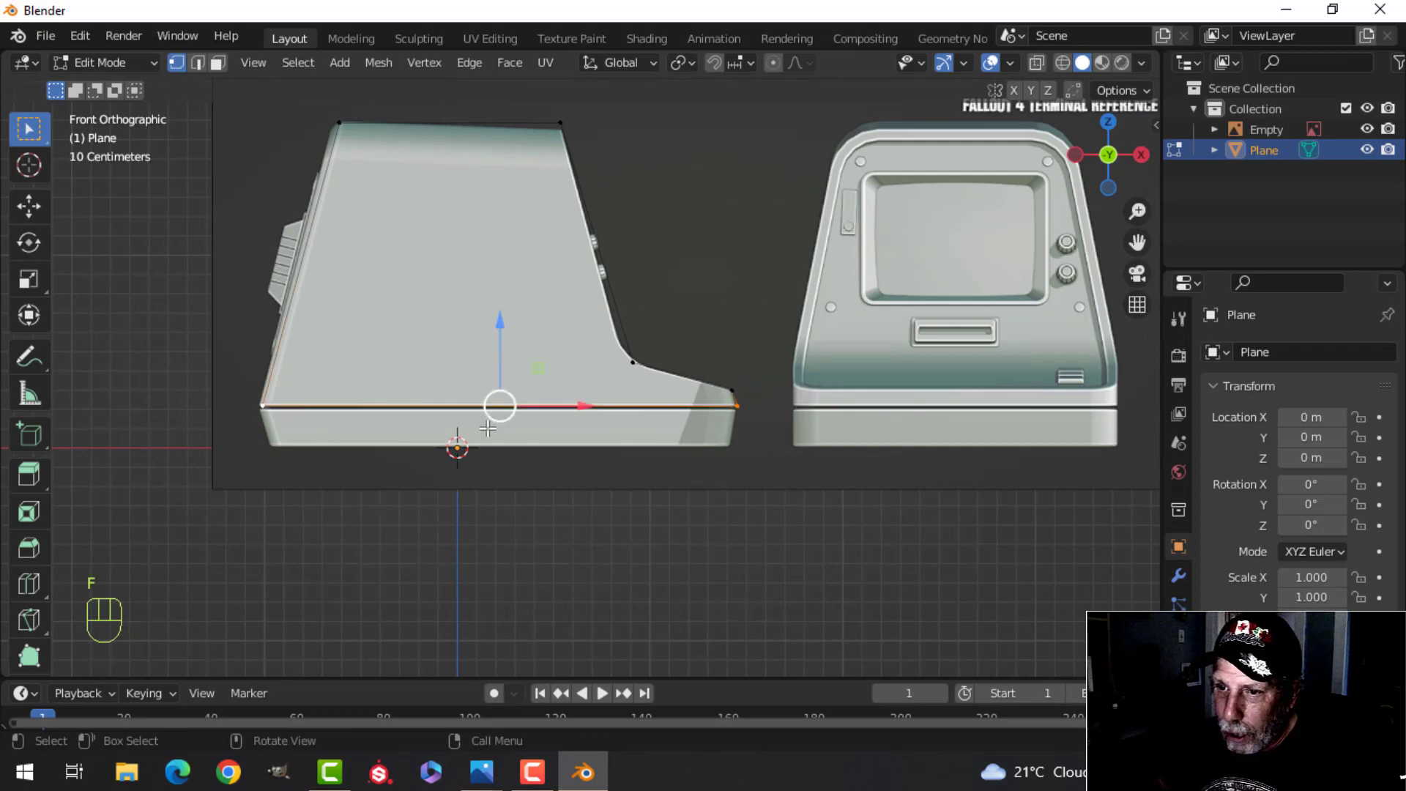
pyautogui.press('s')
pyautogui.press('z')
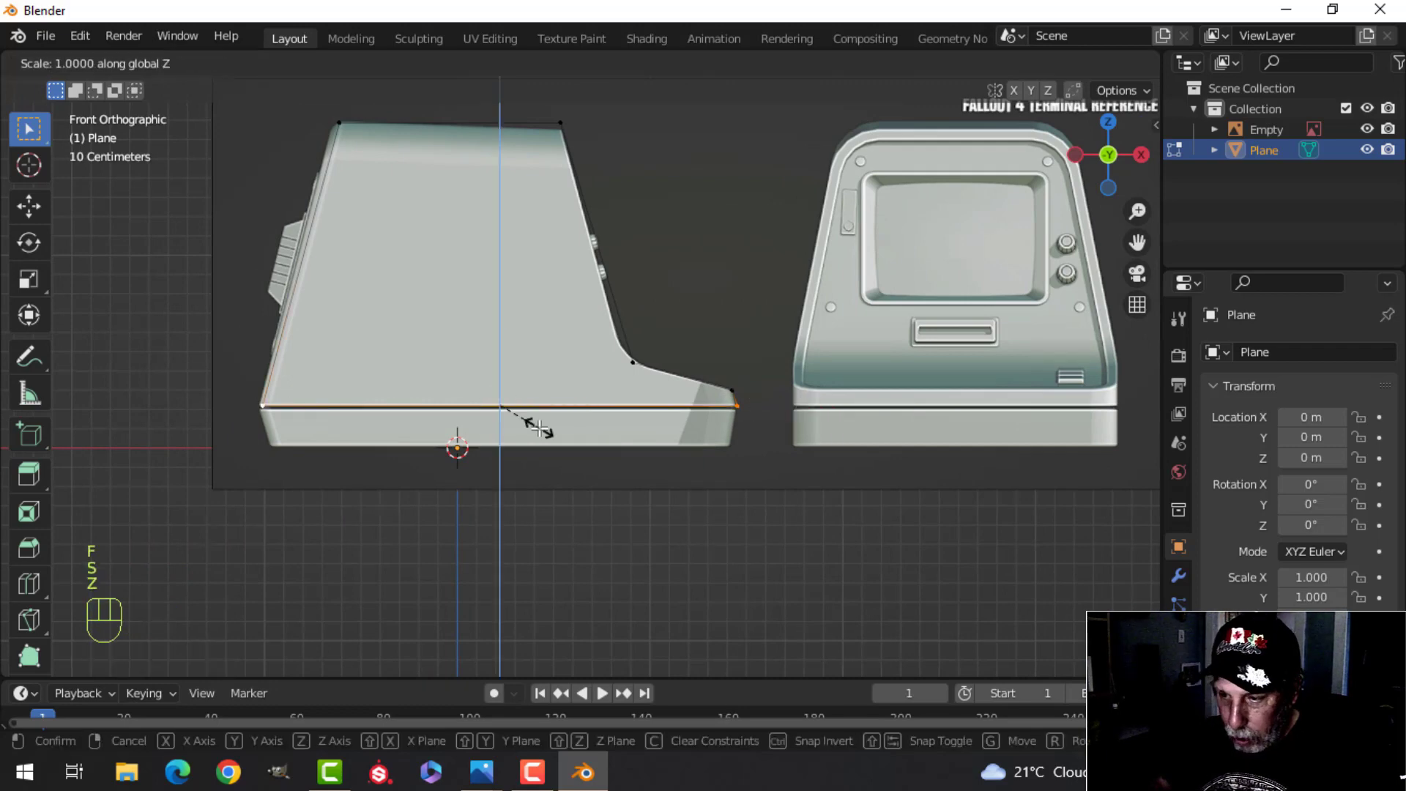
pyautogui.press('0')
pyautogui.click(534, 424)
pyautogui.hotkey('alt', 'a')
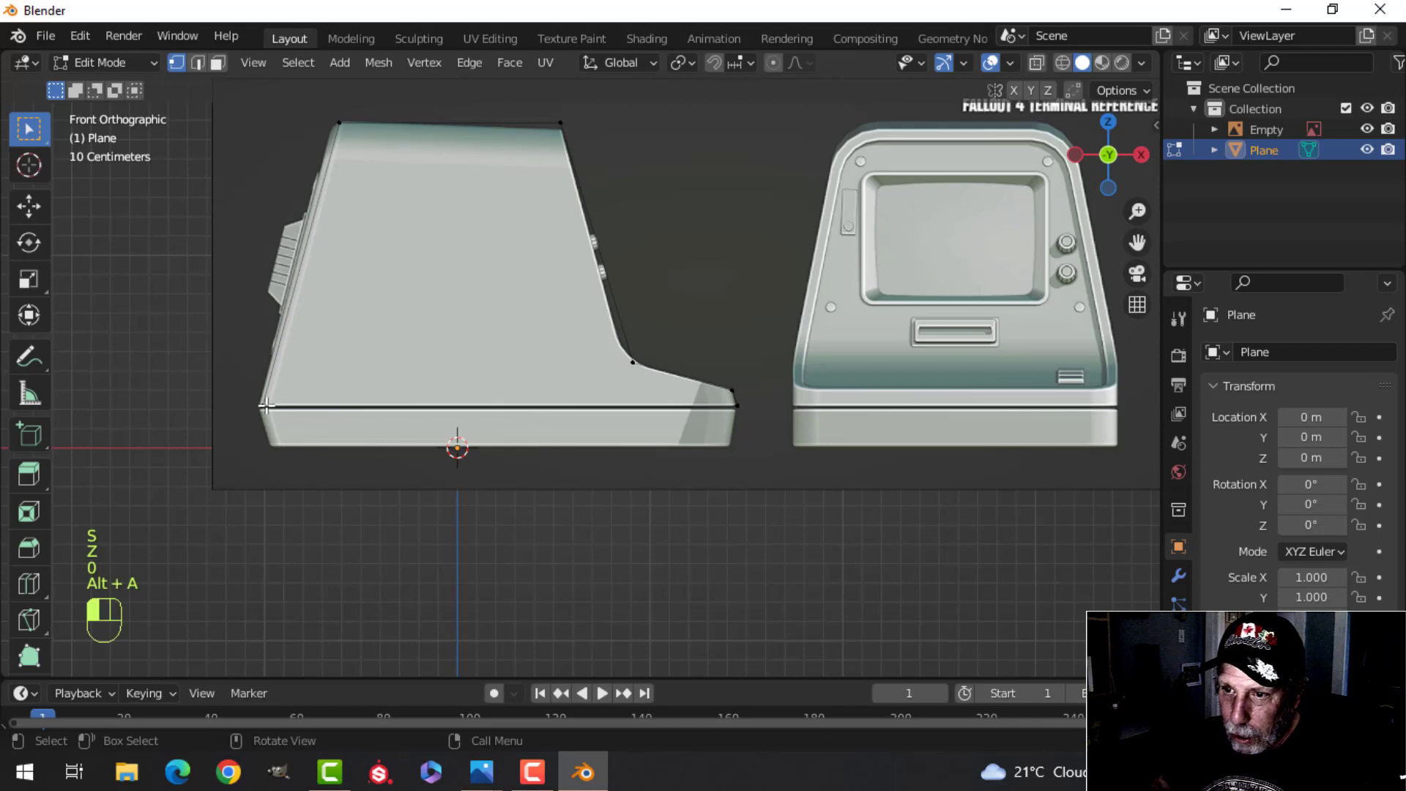
# Step: Outline the base by extruding the rear seam vertex down, then about 2.36 m along X, and joining it to the front seam vertex
pyautogui.click(262, 404)
pyautogui.press('e')
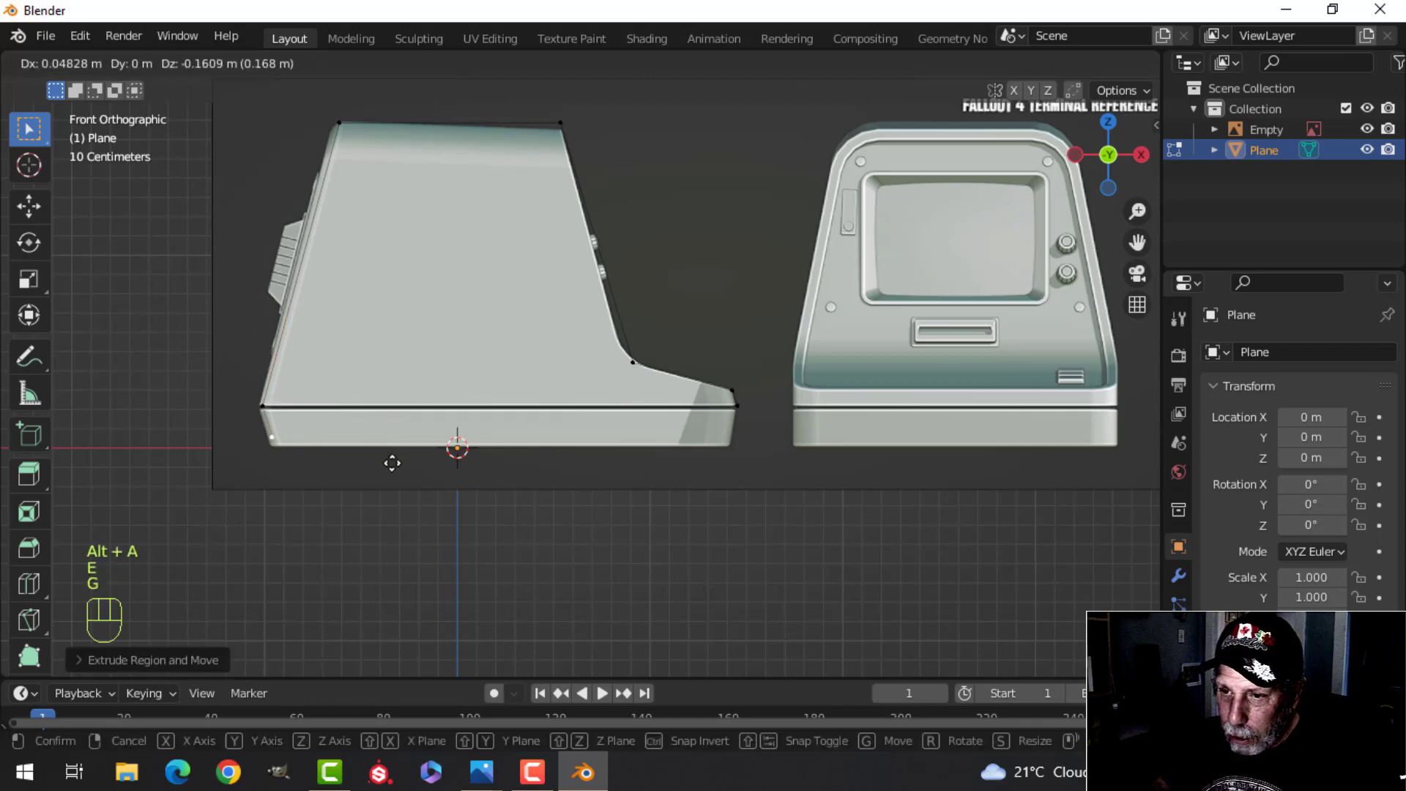
pyautogui.press('g')
pyautogui.click(394, 469)
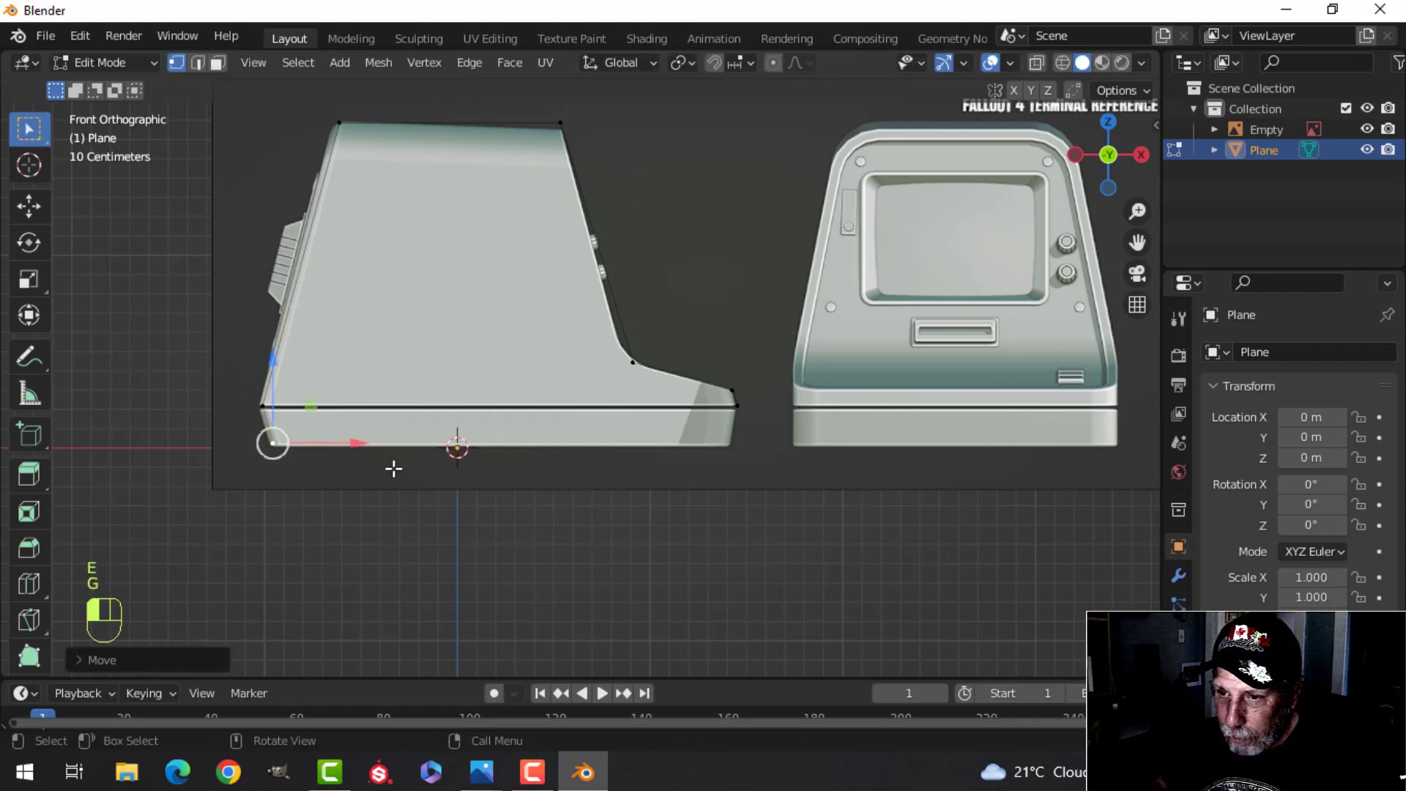
pyautogui.press('e')
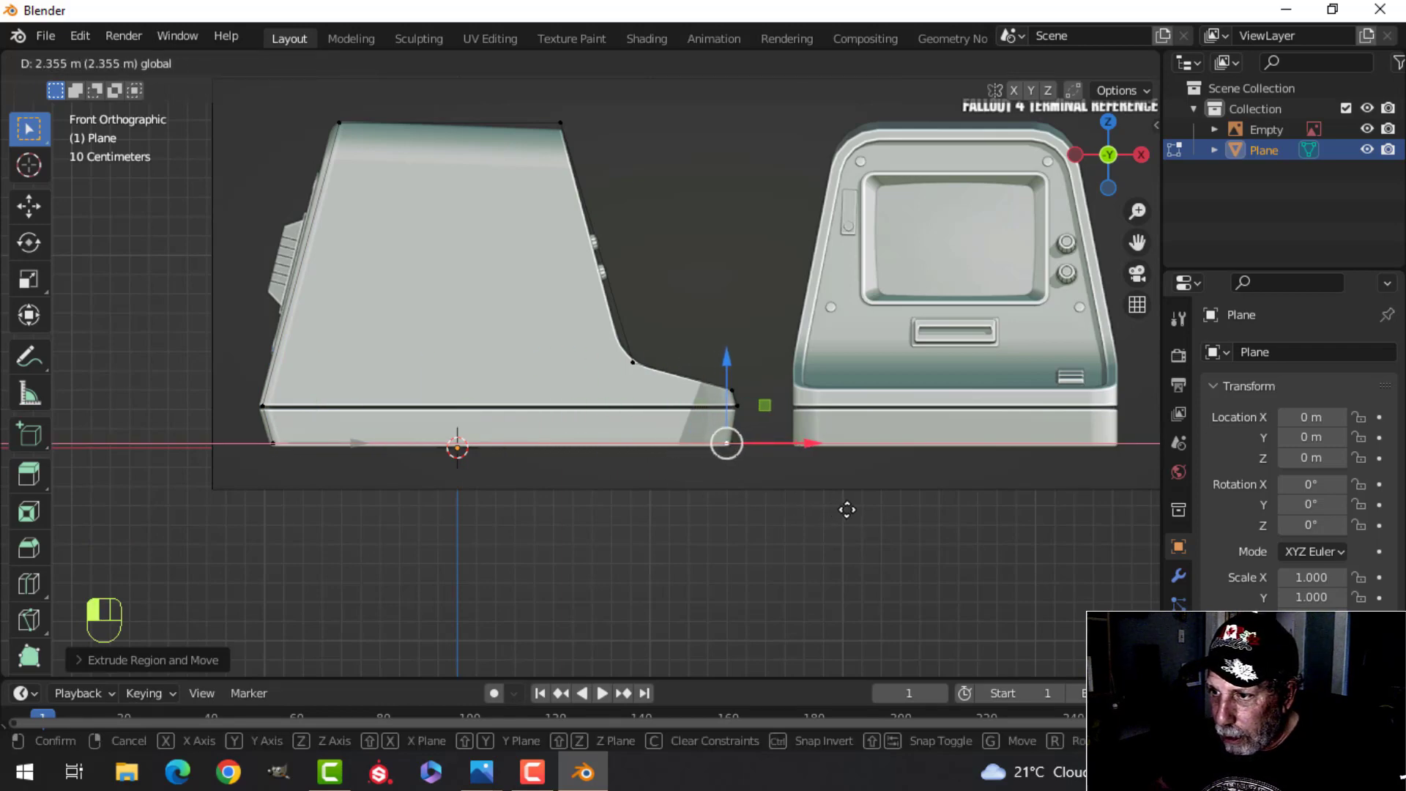
pyautogui.click(819, 491)
pyautogui.keyDown('shift'); pyautogui.click(736, 405); pyautogui.keyUp('shift')
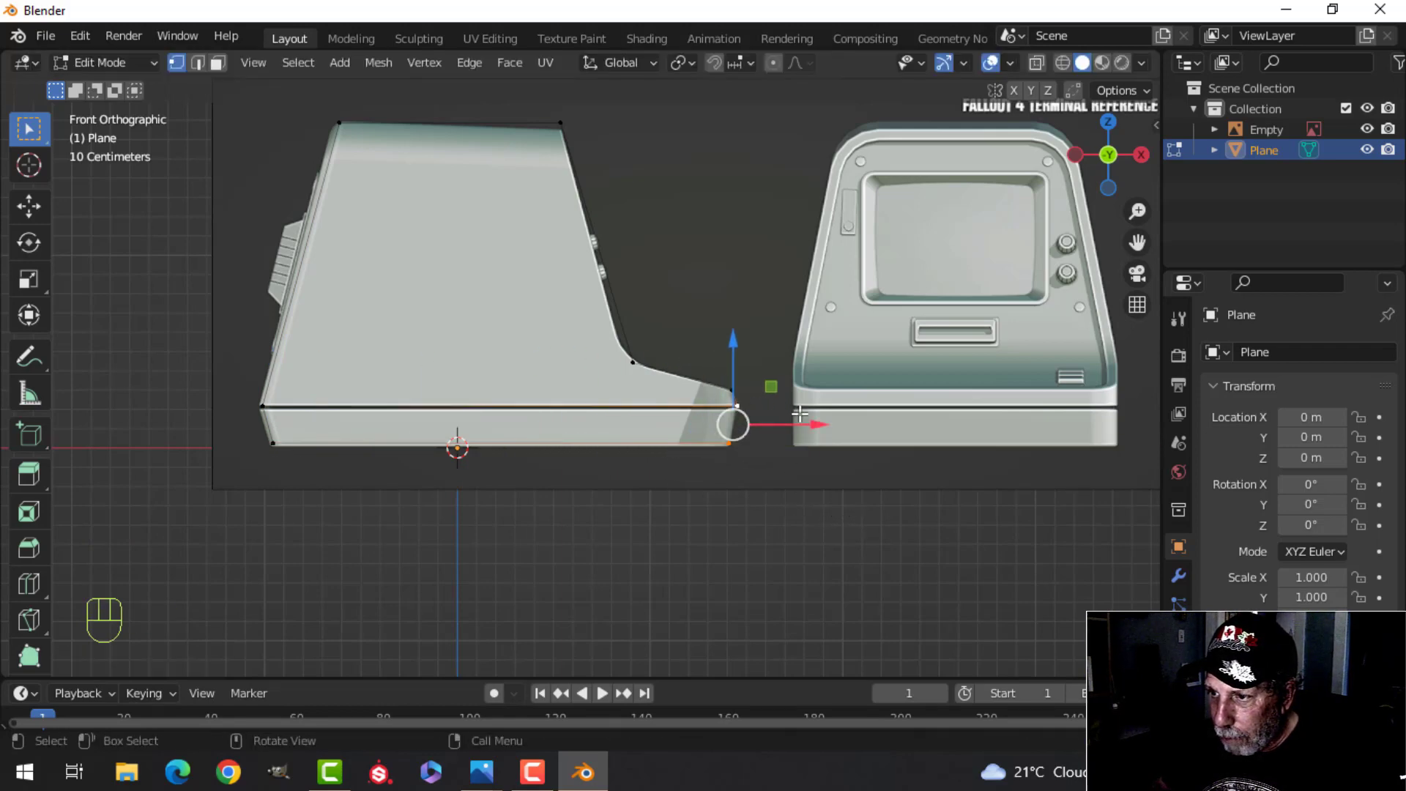
pyautogui.press('f')
# Step: Select the whole side outline and fill it with faces
pyautogui.click(29, 206)
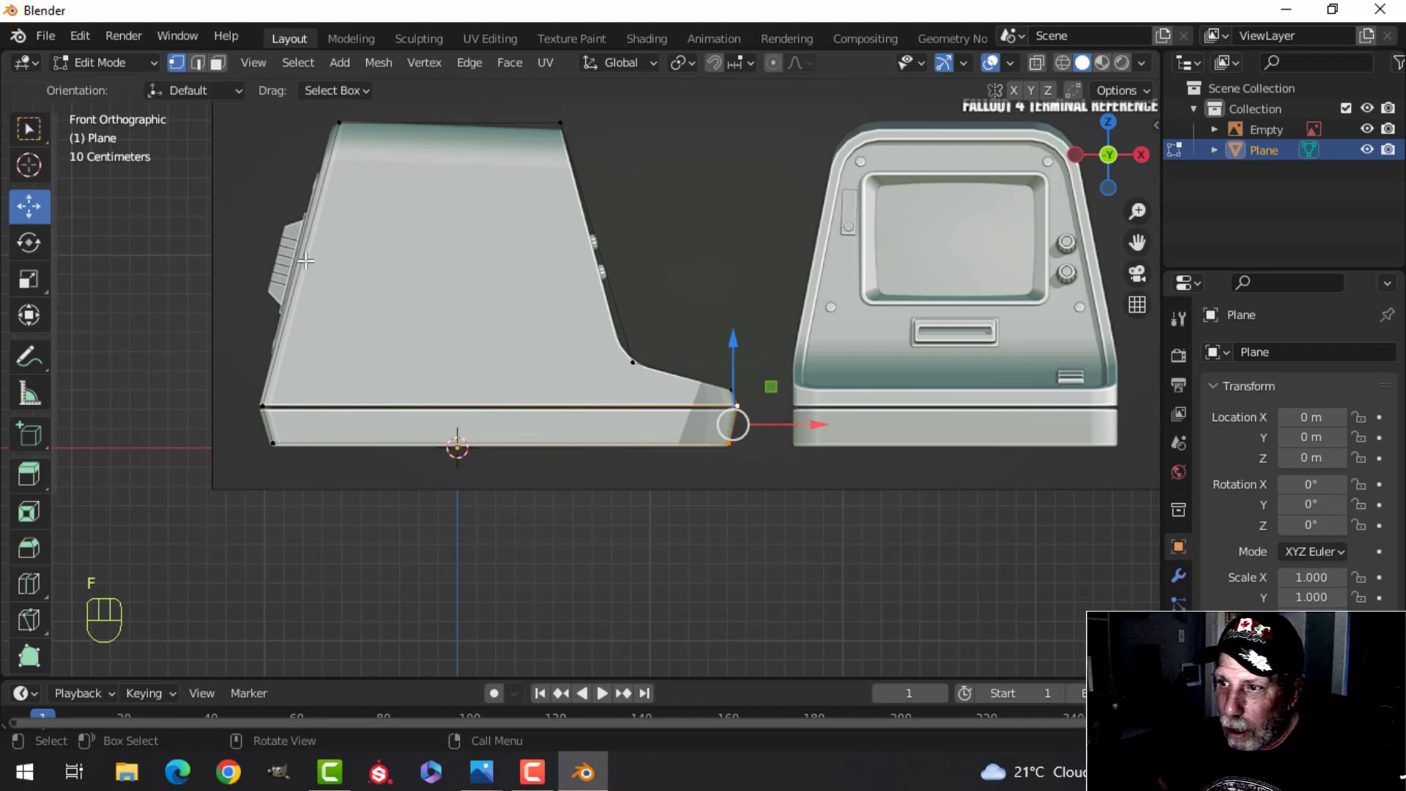
pyautogui.press('a')
pyautogui.scroll(-3, 748, 313)
pyautogui.moveTo(748, 313); pyautogui.dragTo(588, 386, button='middle')
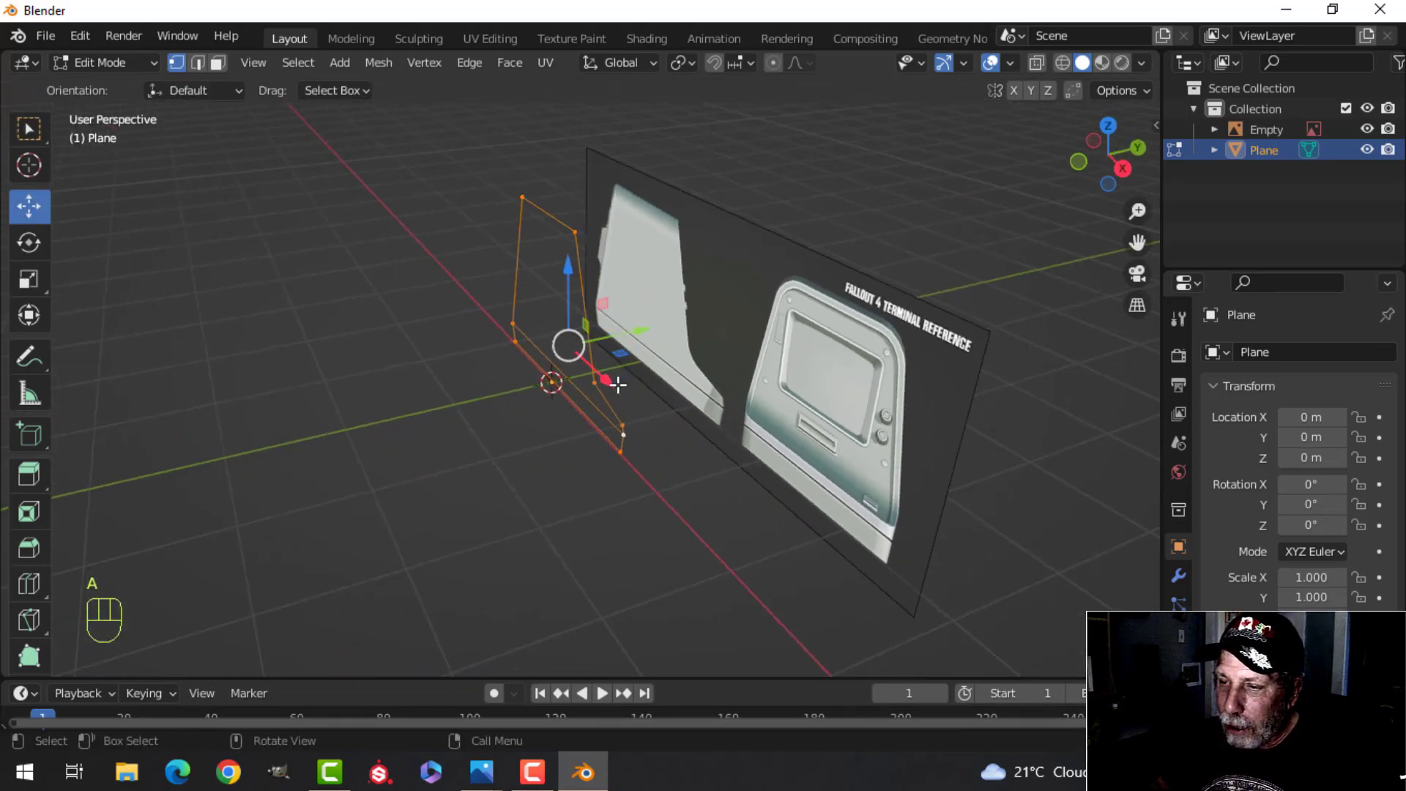
pyautogui.press('f')
# Step: Extrude the filled profile along the Y axis away from the reference image to give the terminal body its width
pyautogui.scroll(2, 672, 366)
pyautogui.keyDown('shift'); pyautogui.moveTo(672, 359); pyautogui.dragTo(738, 381, button='middle'); pyautogui.keyUp('shift')
pyautogui.moveTo(737, 381); pyautogui.dragTo(732, 381, button='middle')
pyautogui.press('e')
pyautogui.moveTo(723, 354); pyautogui.dragTo(499, 380)
pyautogui.moveTo(569, 346)
pyautogui.mouseDown(button='middle')
pyautogui.moveTo(759, 288)
pyautogui.moveTo(567, 336)
pyautogui.moveTo(701, 305)
pyautogui.moveTo(575, 350)
pyautogui.mouseUp(button='middle')
pyautogui.hotkey('alt', 'a')
pyautogui.scroll(2, 575, 351)
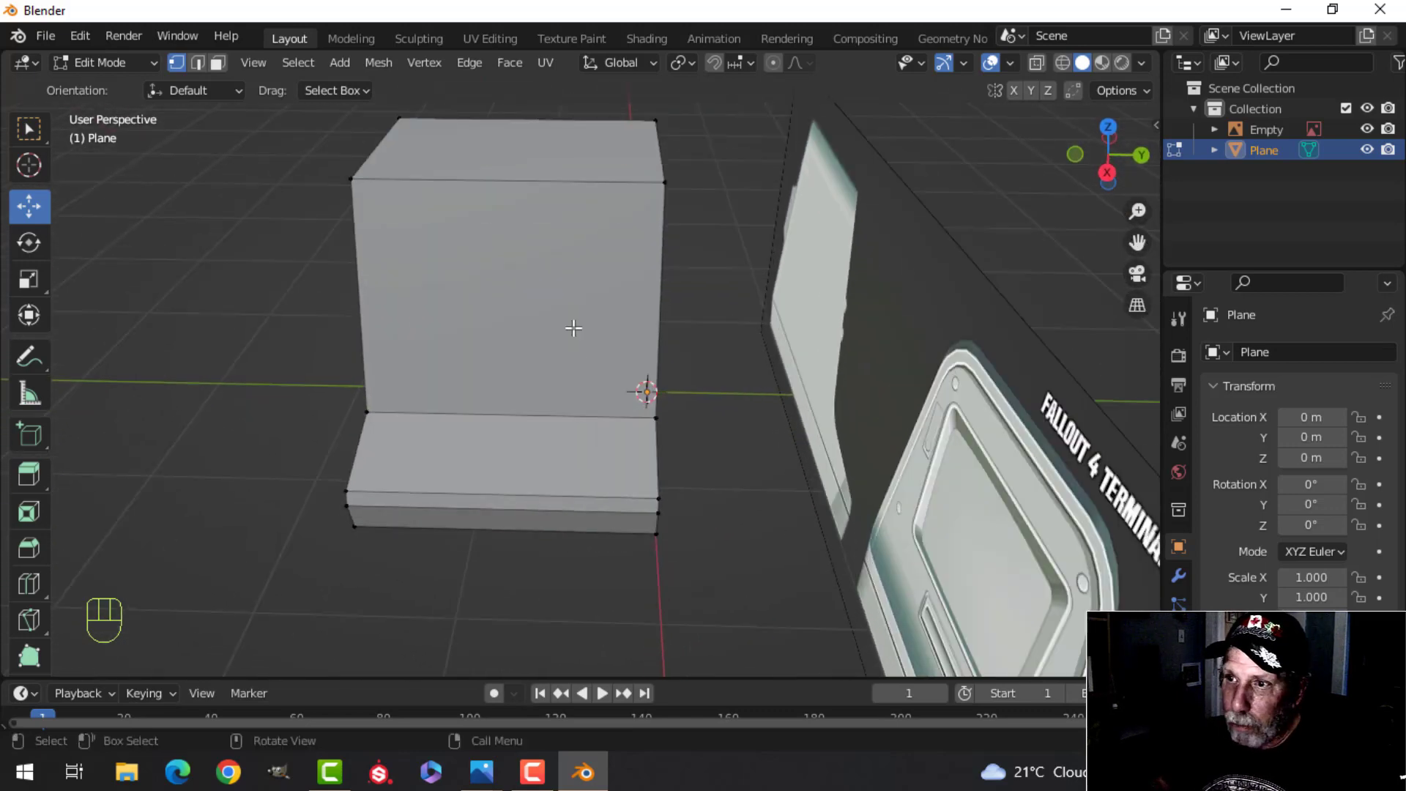
# Step: Scale the terminal's top face narrower along Y to taper the sides, and return to Object Mode with nothing selected
pyautogui.press('3')
pyautogui.click(540, 151)
pyautogui.scroll(-2, 589, 274)
pyautogui.moveTo(585, 336)
pyautogui.keyDown('shift'); pyautogui.mouseDown(button='middle')
pyautogui.moveTo(584, 367)
pyautogui.moveTo(581, 326)
pyautogui.moveTo(590, 357)
pyautogui.mouseUp(button='middle'); pyautogui.keyUp('shift')
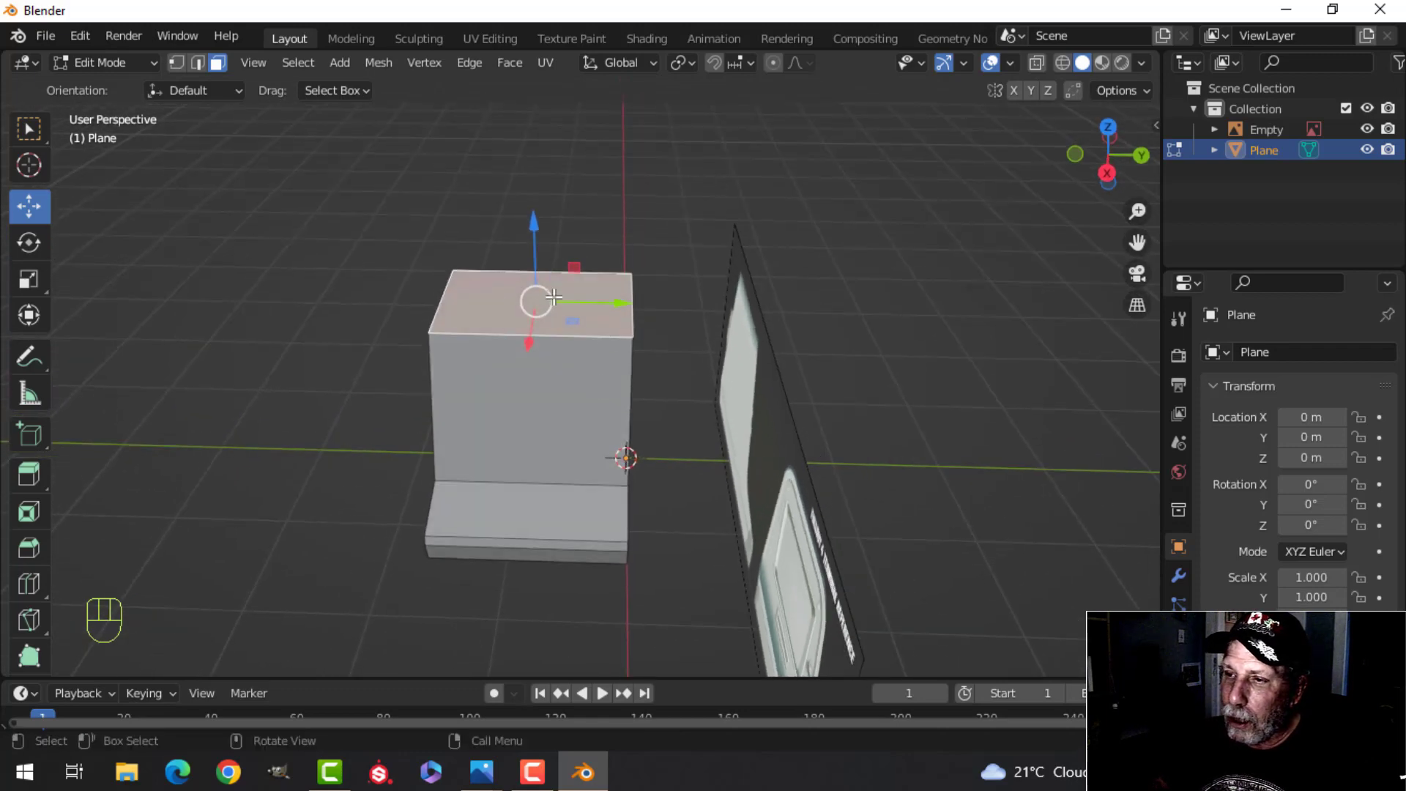
pyautogui.press('s')
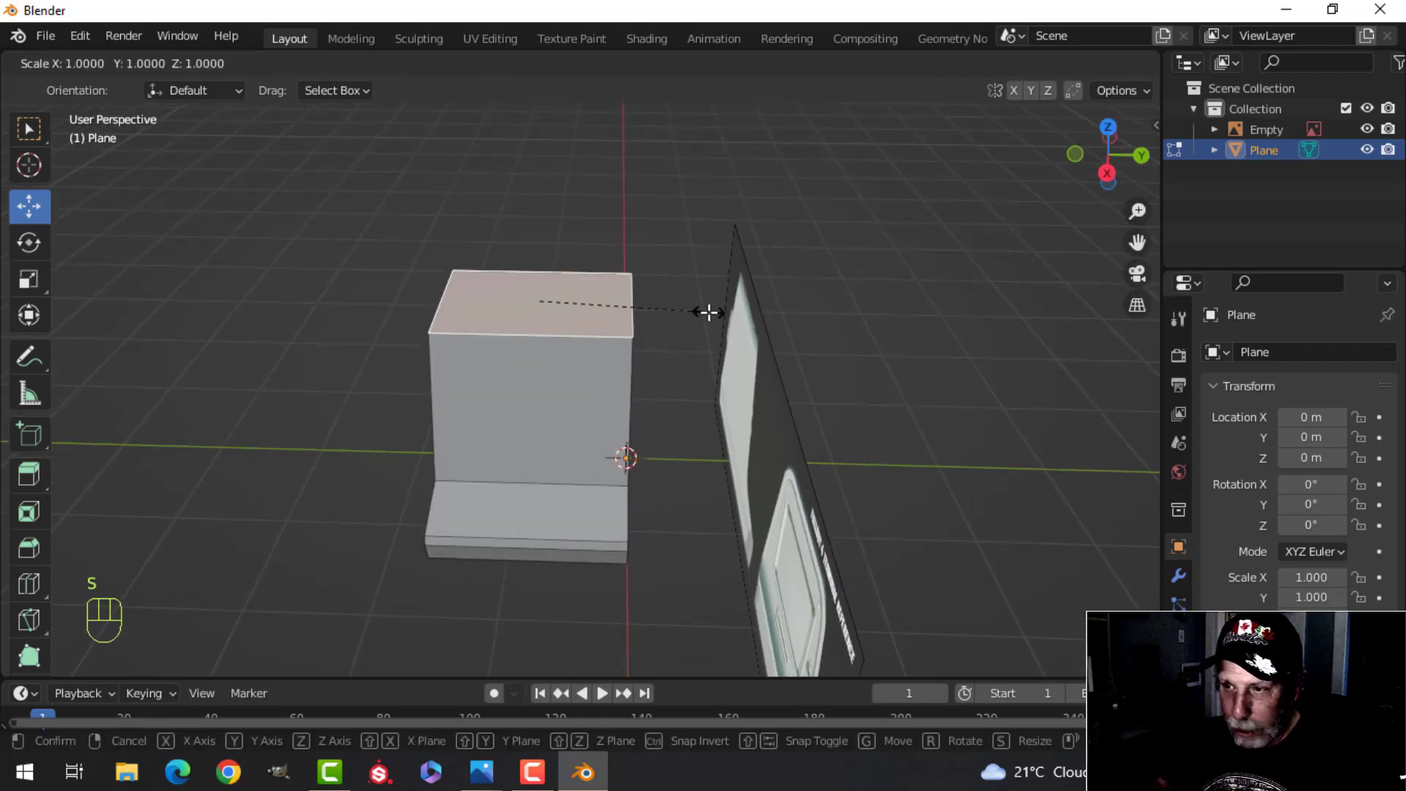
pyautogui.press('y')
pyautogui.click(666, 315)
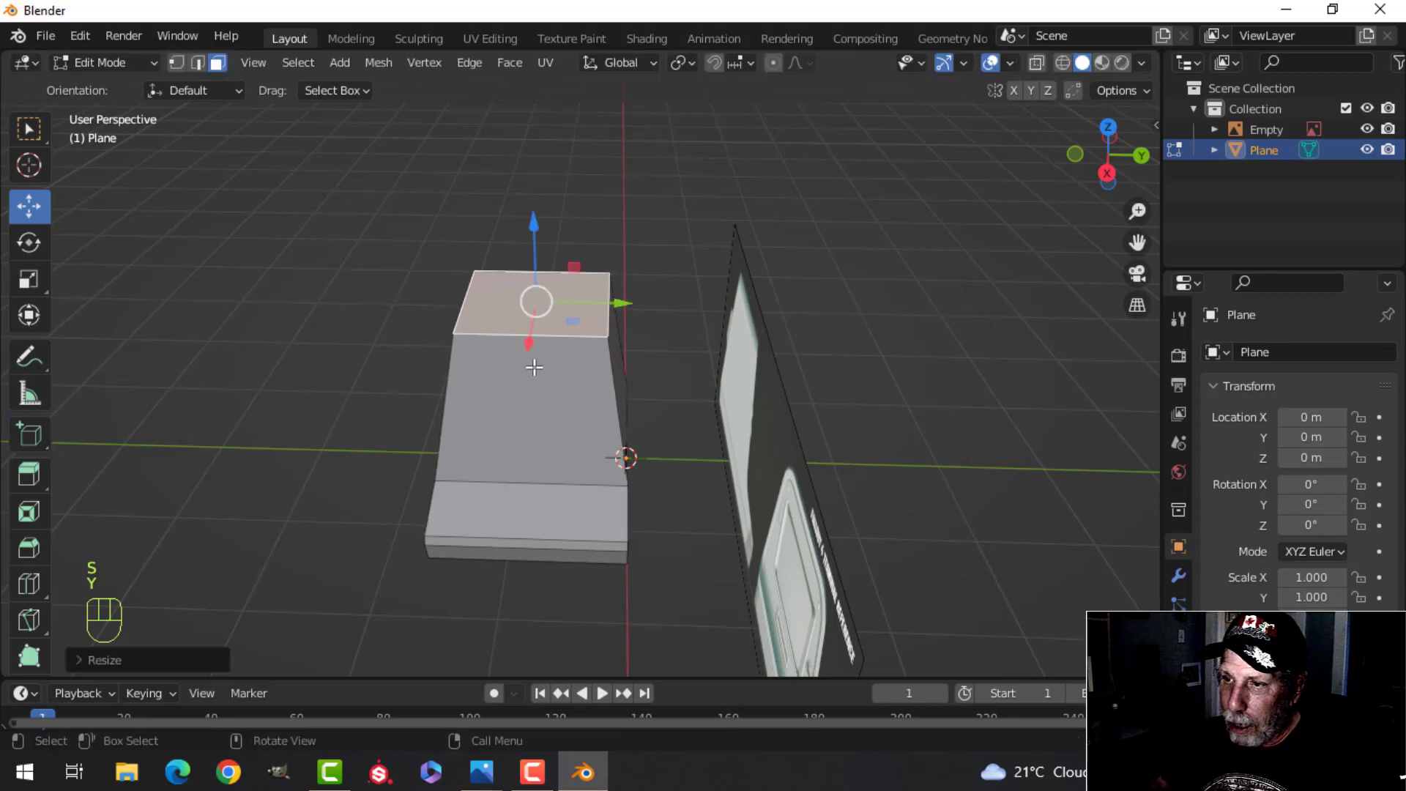
pyautogui.moveTo(666, 315); pyautogui.dragTo(784, 263, button='middle')
pyautogui.press('Tab')
pyautogui.moveTo(633, 365); pyautogui.dragTo(765, 406, button='middle')
pyautogui.hotkey('alt', 'a')
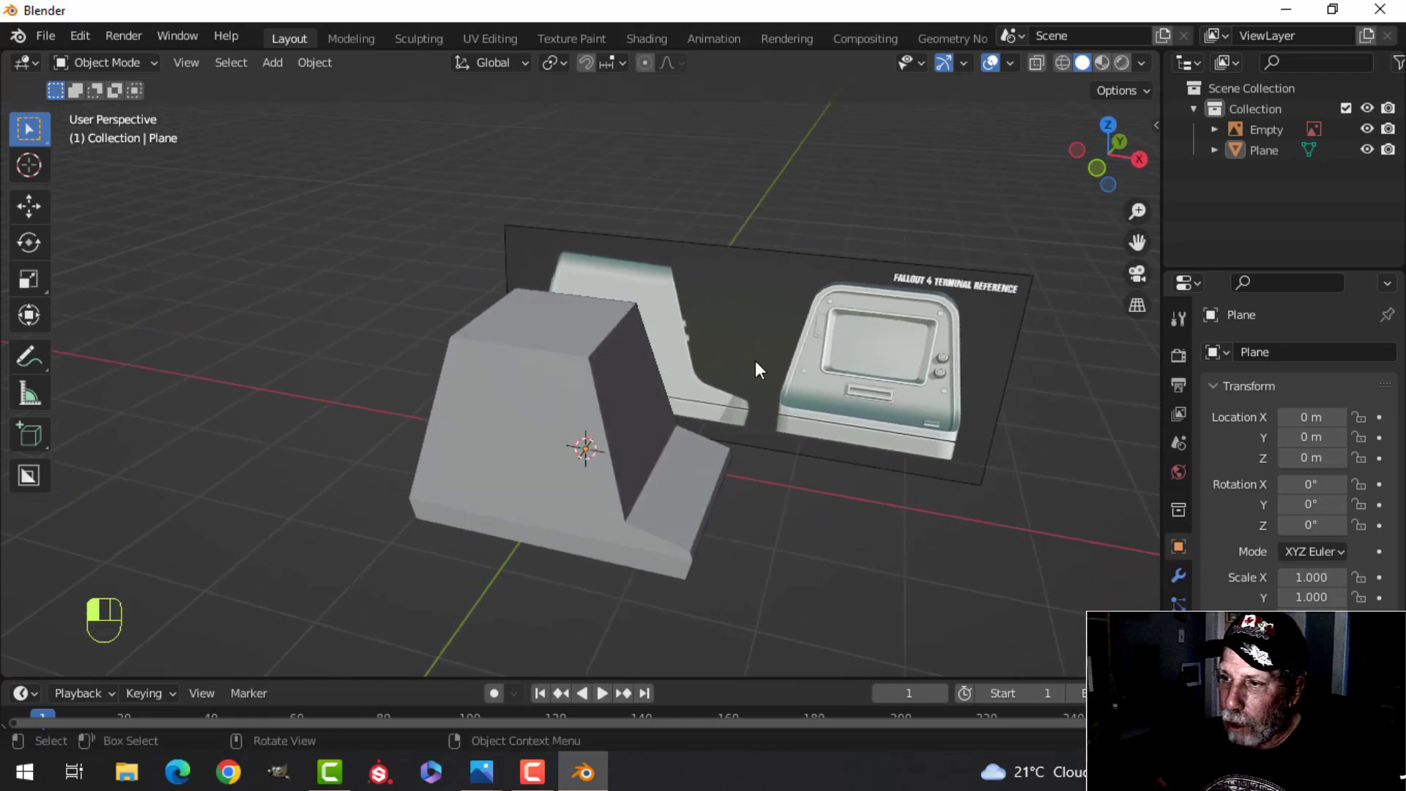
# Step: Hide the reference image and enable Cavity in the viewport shading options
pyautogui.click(795, 354)
pyautogui.press('h')
pyautogui.scroll(2, 615, 389)
pyautogui.moveTo(615, 389)
pyautogui.keyDown('shift'); pyautogui.mouseDown(button='middle')
pyautogui.moveTo(626, 319)
pyautogui.moveTo(634, 326)
pyautogui.mouseUp(button='middle'); pyautogui.keyUp('shift')
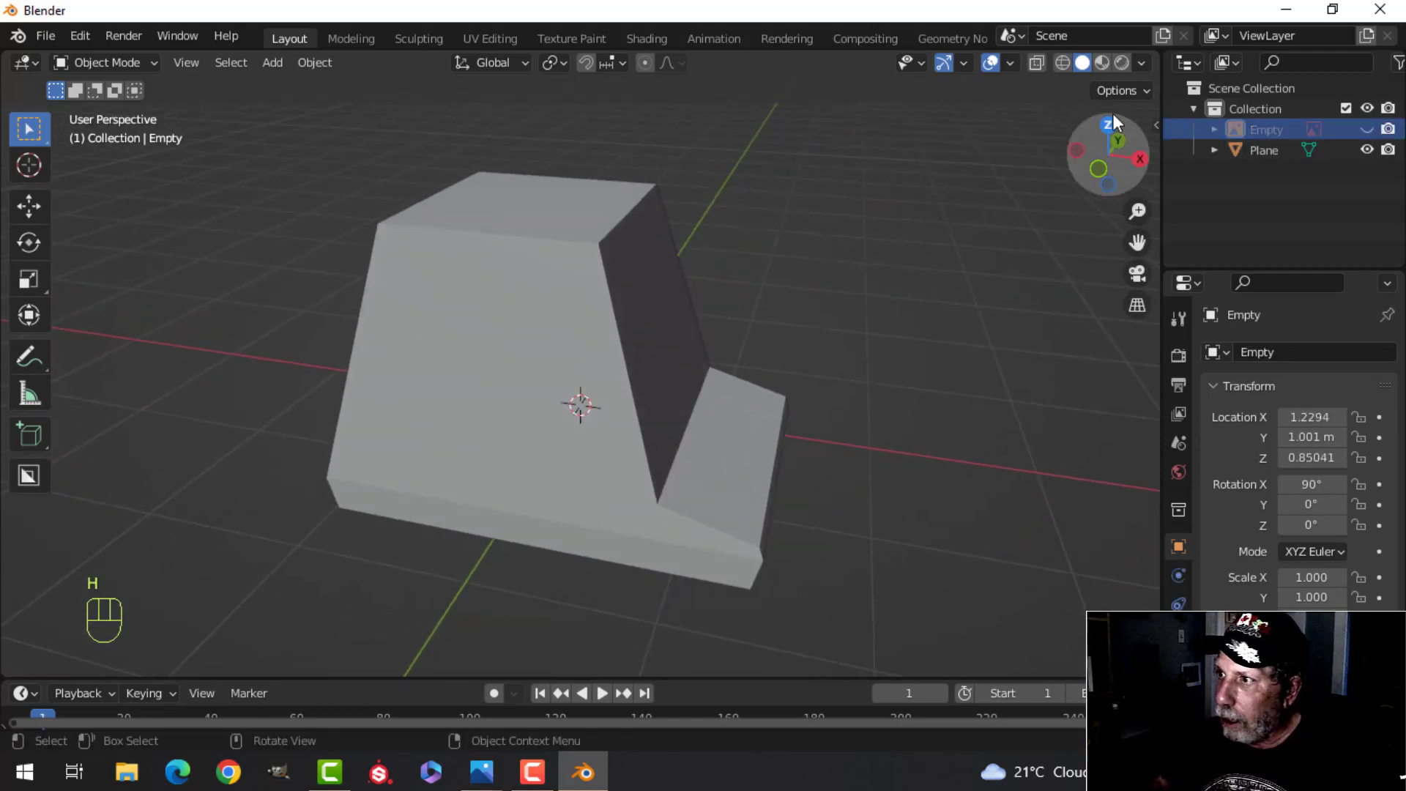
pyautogui.click(1141, 63)
pyautogui.click(1025, 527)
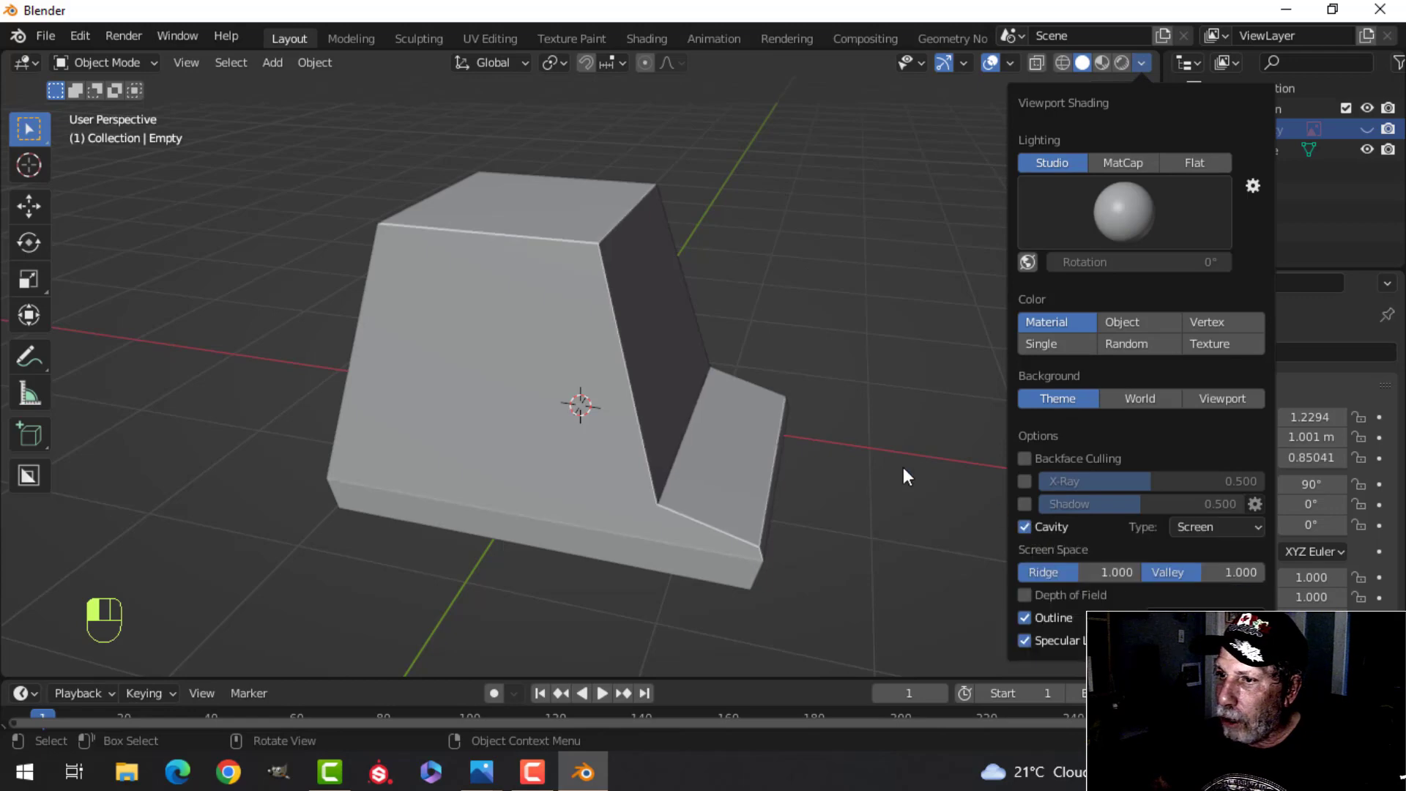
# Step: Bevel the two side edges of the terminal body's top face about 0.24 m with 4 segments
pyautogui.moveTo(902, 467)
pyautogui.keyDown('shift'); pyautogui.mouseDown(button='middle')
pyautogui.moveTo(731, 360)
pyautogui.moveTo(714, 386)
pyautogui.moveTo(528, 400)
pyautogui.mouseUp(button='middle'); pyautogui.keyUp('shift')
pyautogui.press('Tab')
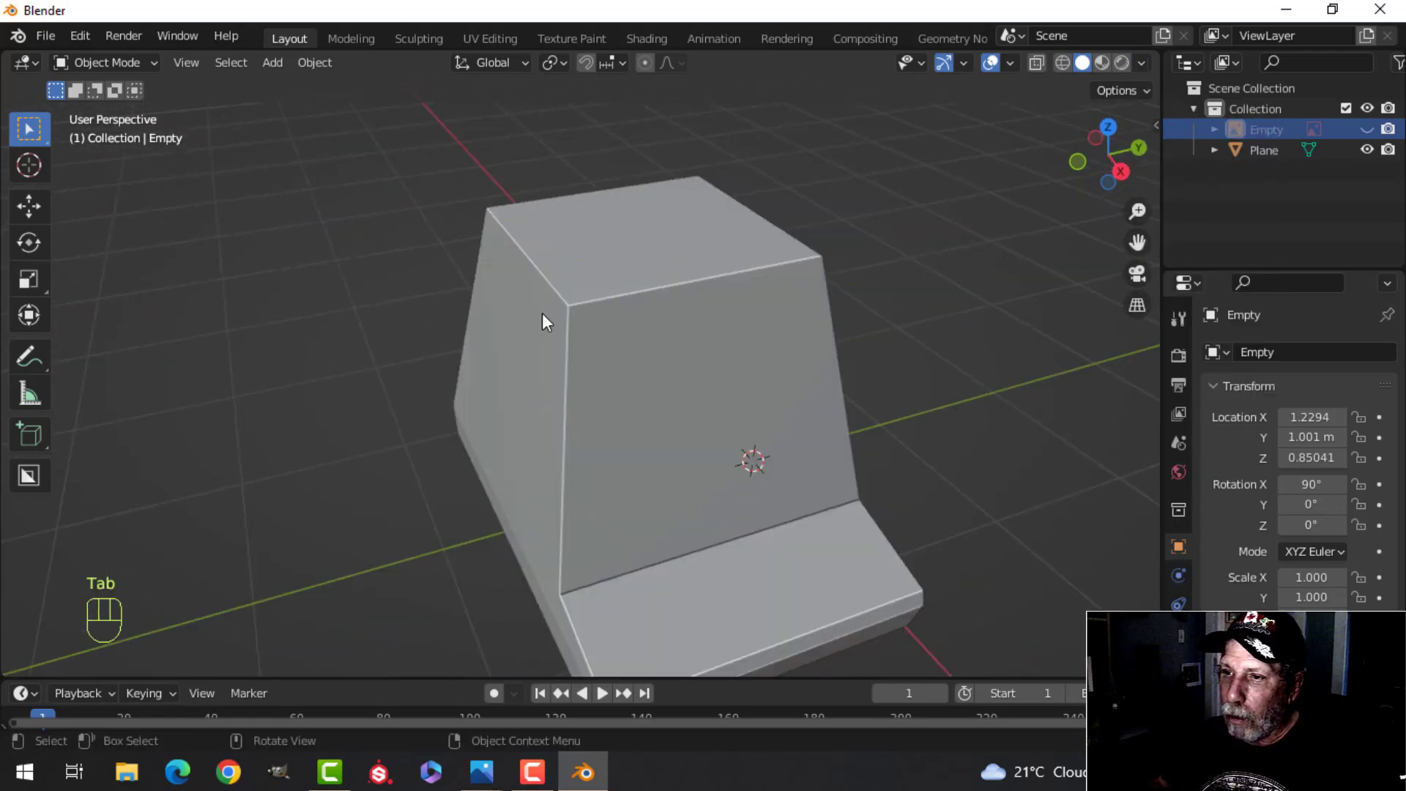
pyautogui.click(535, 271)
pyautogui.press('Tab')
pyautogui.click(534, 271)
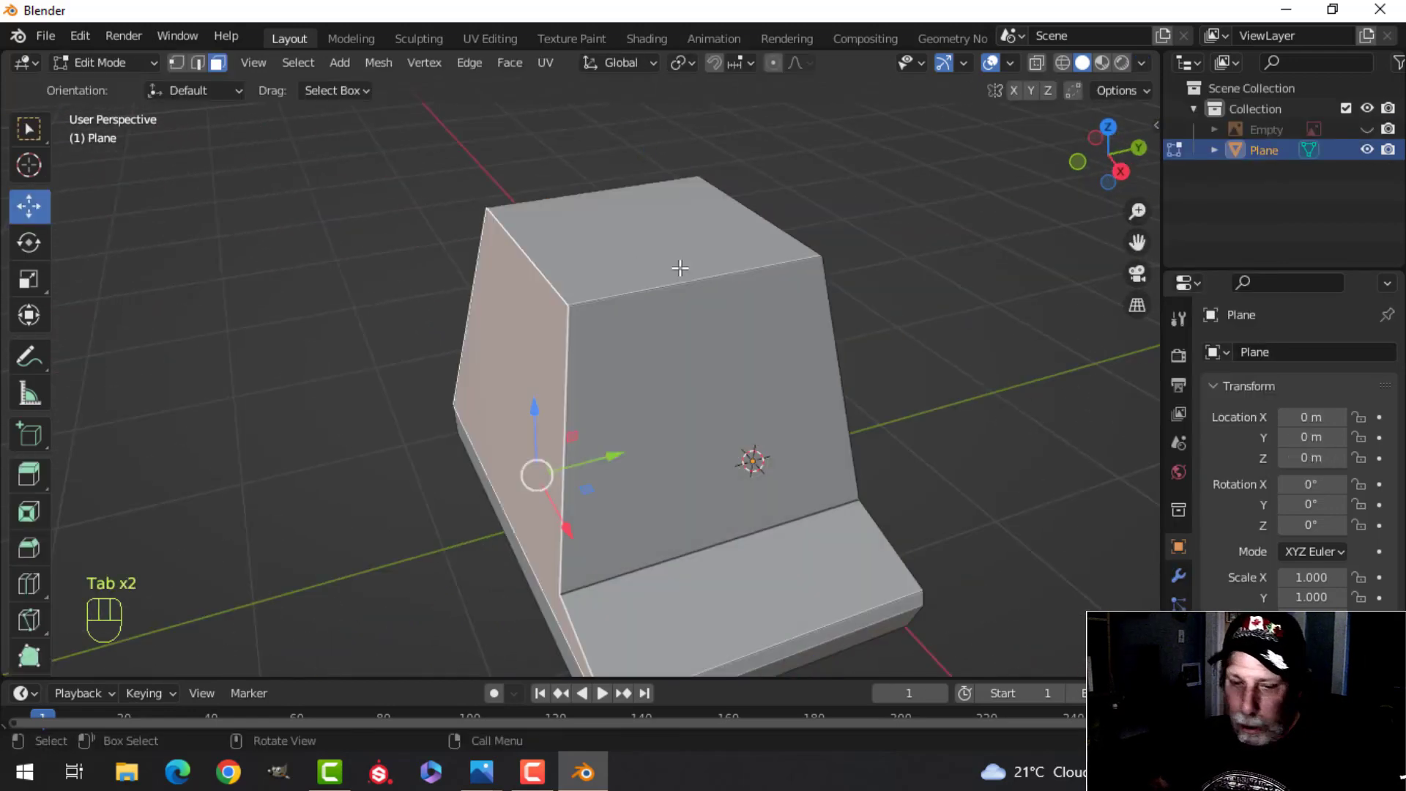
pyautogui.press('2')
pyautogui.click(523, 245)
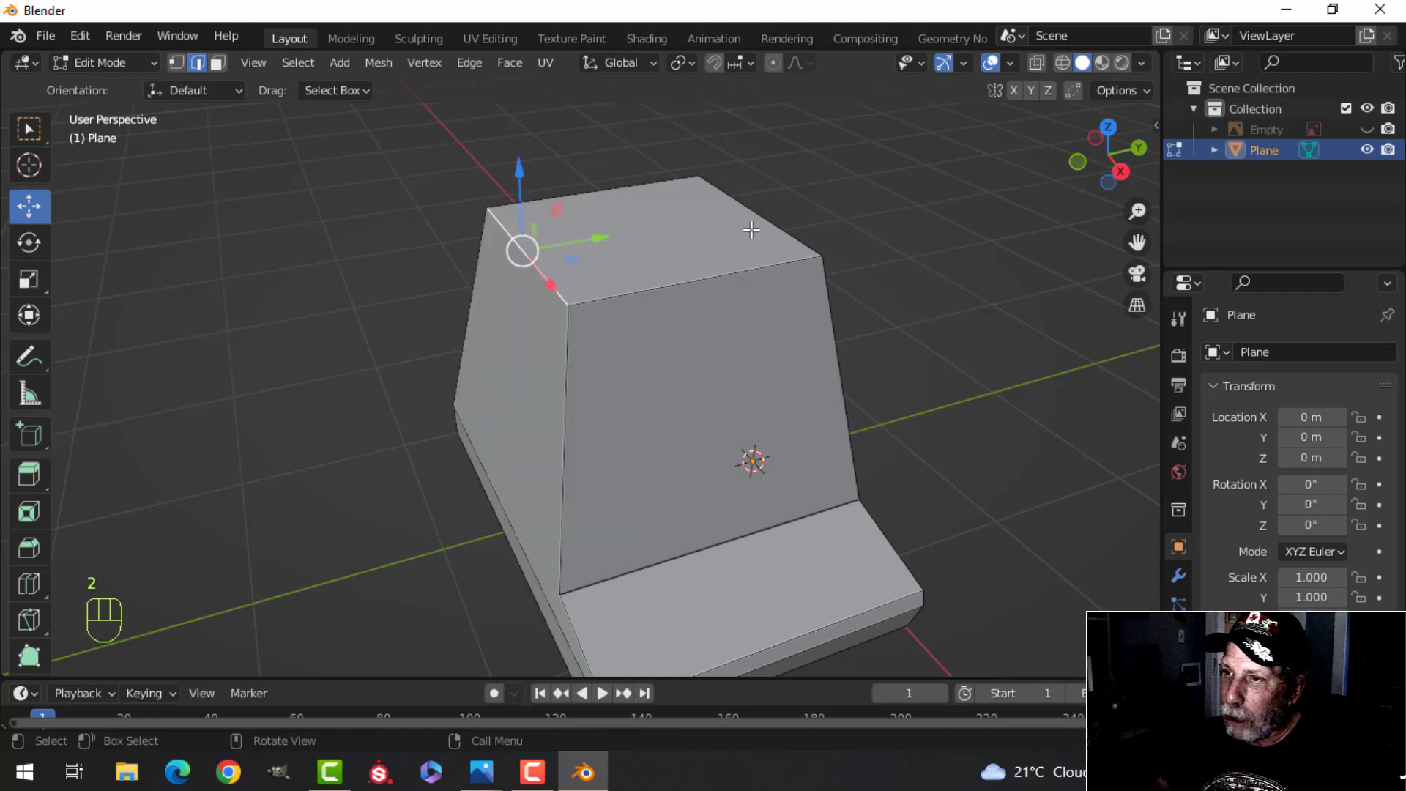
pyautogui.keyDown('shift'); pyautogui.click(751, 210); pyautogui.keyUp('shift')
pyautogui.moveTo(895, 299); pyautogui.dragTo(714, 315, button='middle')
pyautogui.scroll(3, 813, 284)
pyautogui.moveTo(713, 315); pyautogui.dragTo(669, 327, button='middle')
pyautogui.scroll(-5, 605, 358)
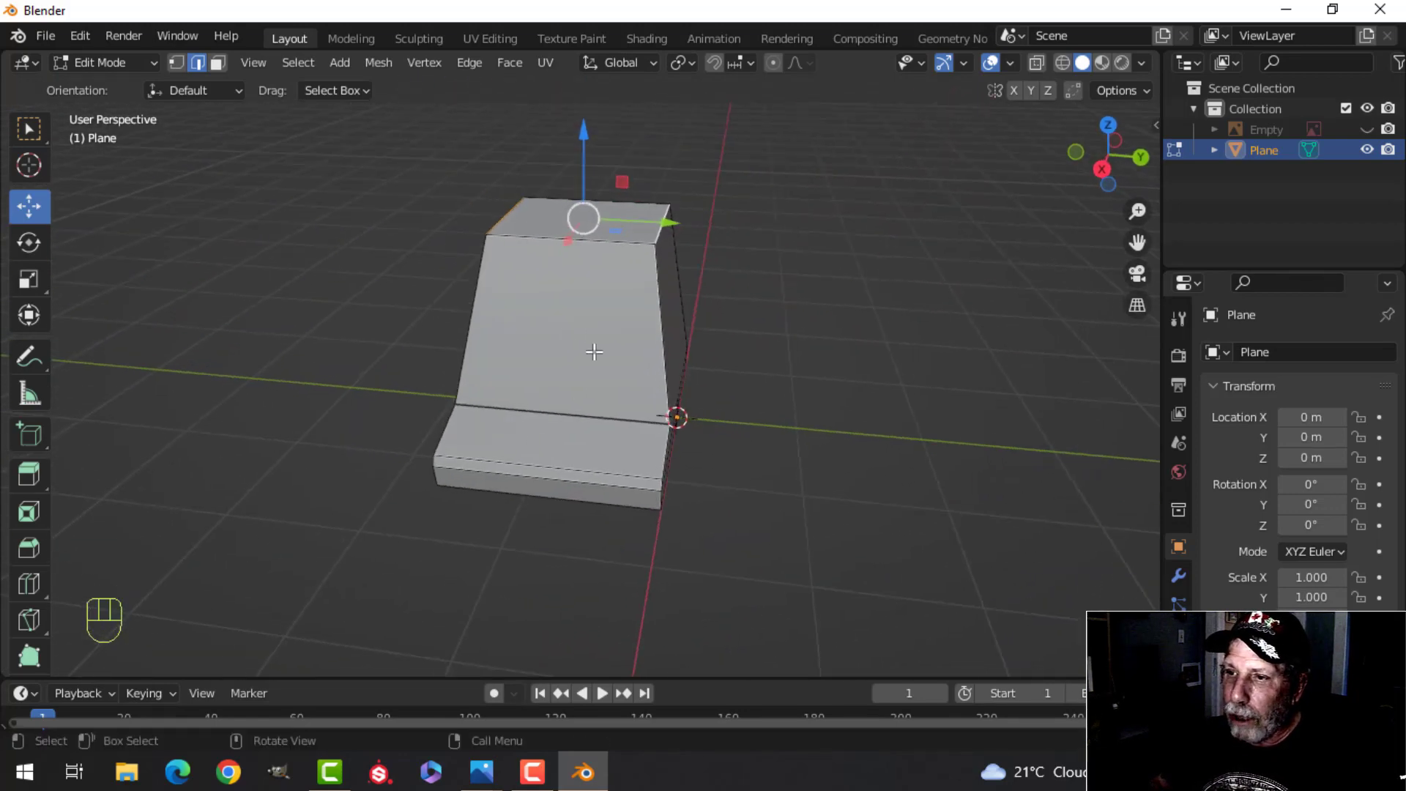
pyautogui.moveTo(590, 345); pyautogui.dragTo(613, 401, button='middle')
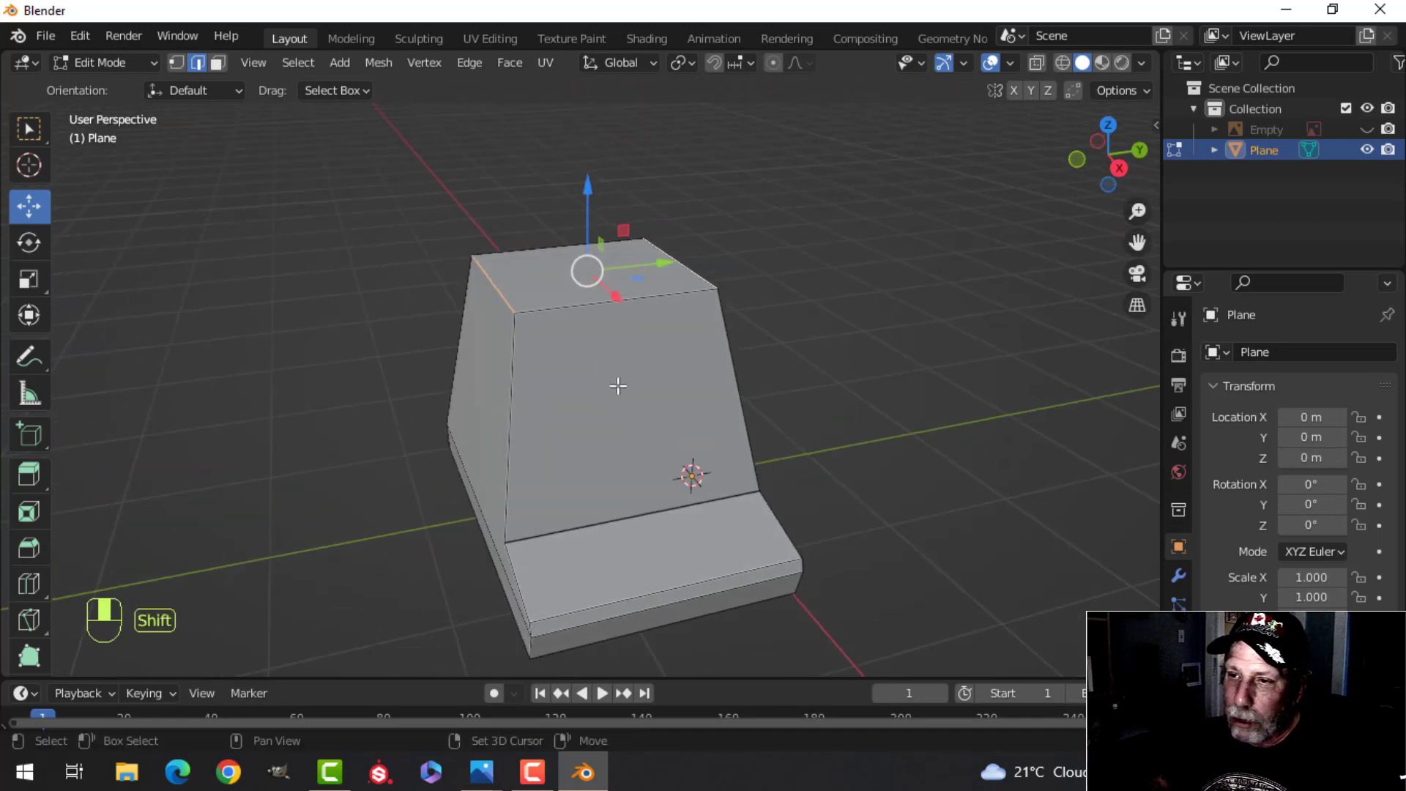
pyautogui.hotkey('ctrl', 'b')
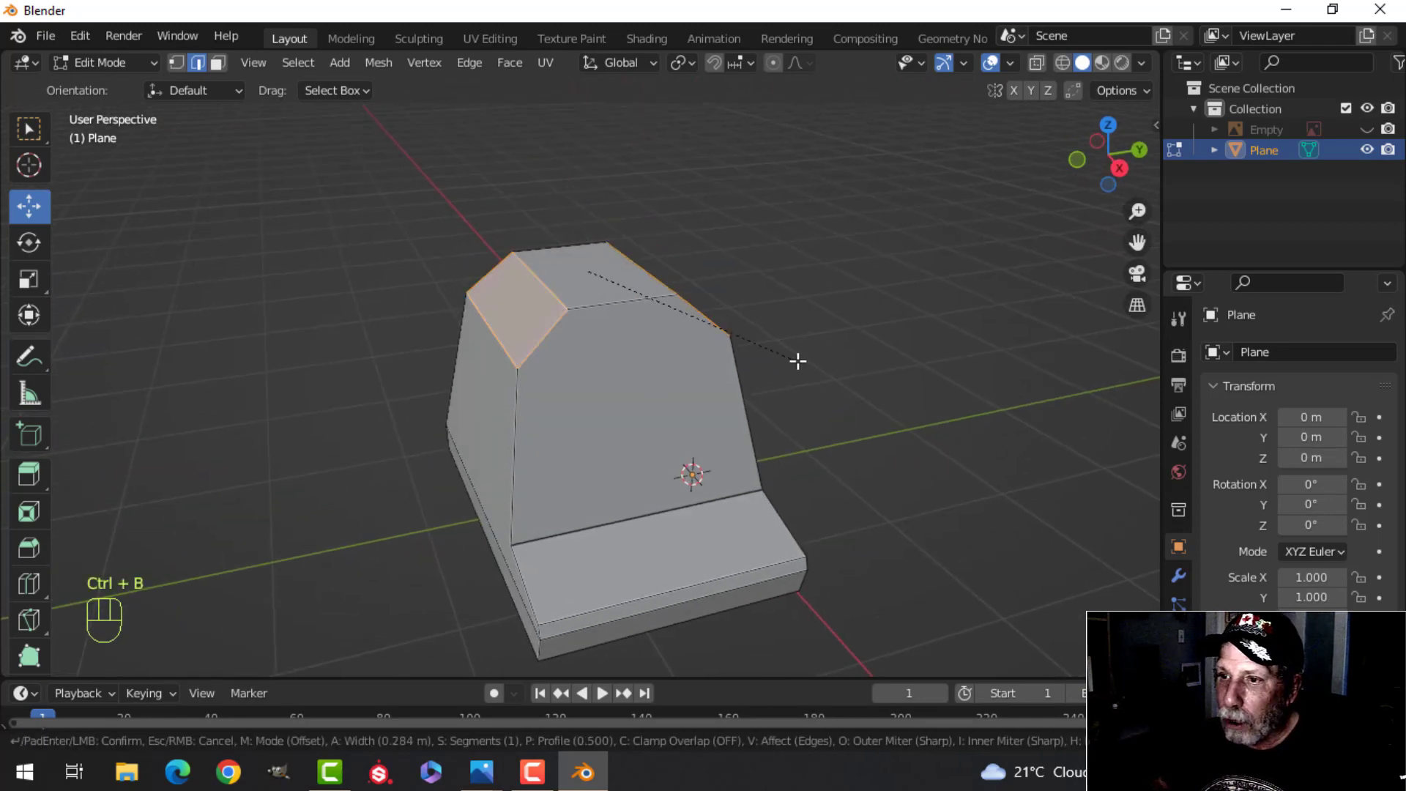
pyautogui.scroll(2, 789, 360)
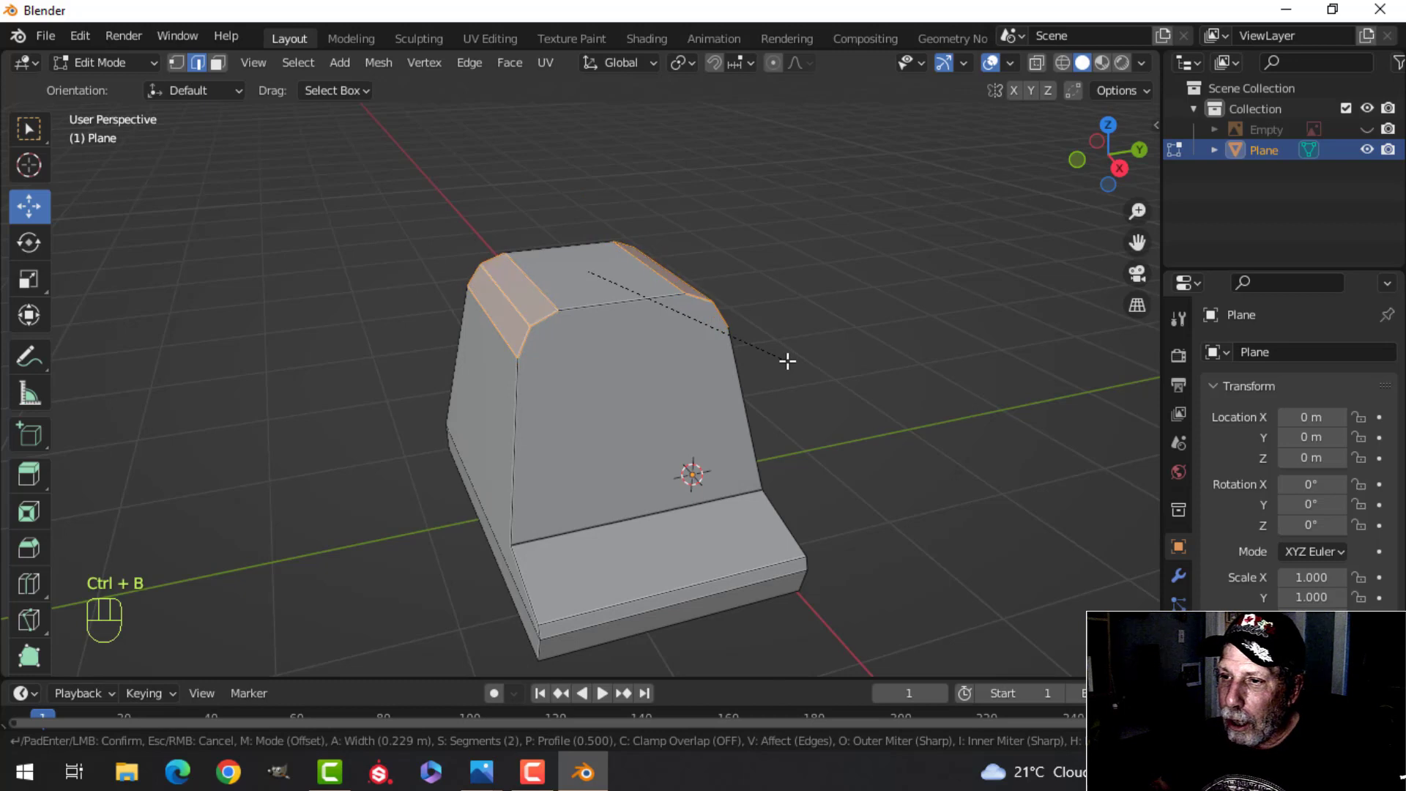
pyautogui.scroll(1, 787, 360)
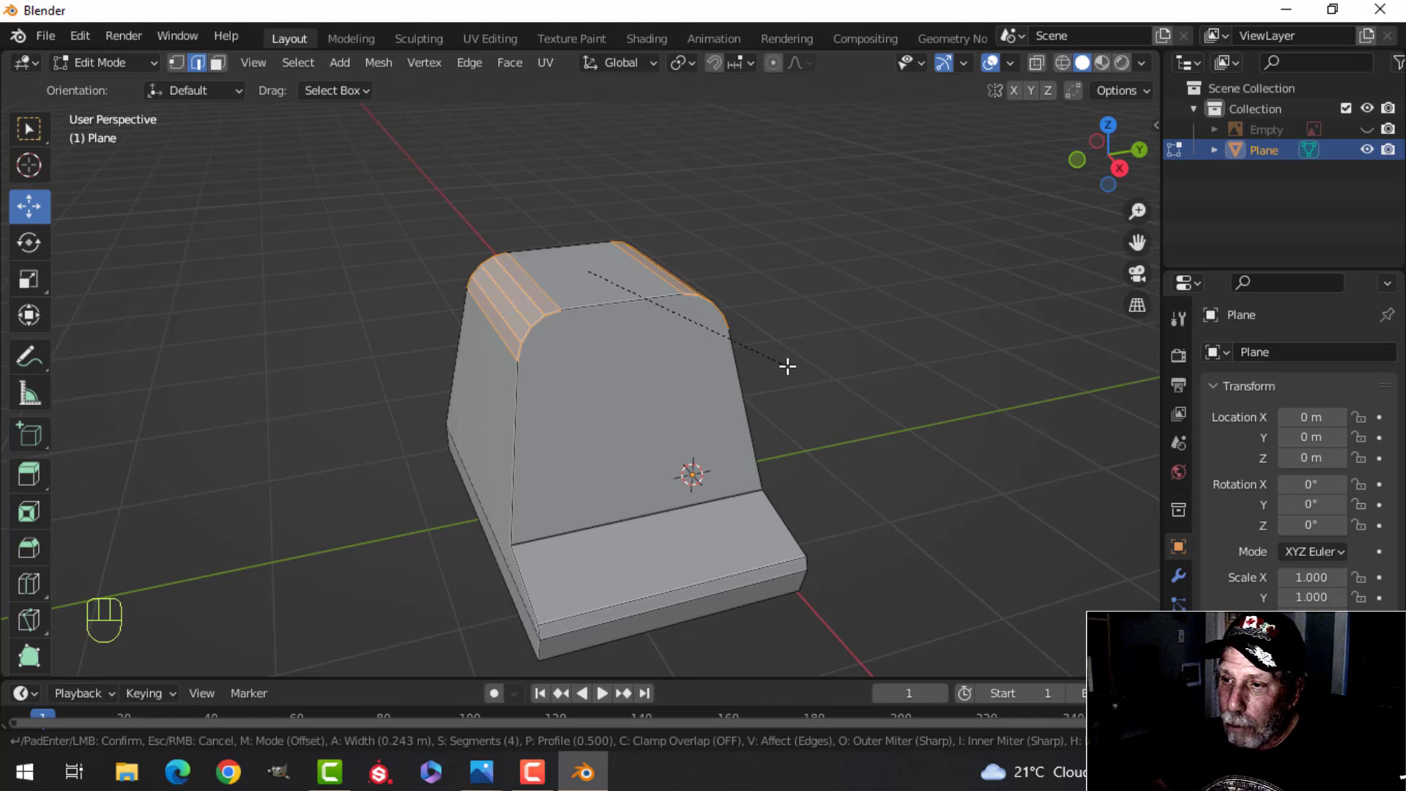
pyautogui.click(787, 366)
pyautogui.hotkey('alt', 'a')
# Step: Bevel the vertical edges at both front corners of the base about 0.15 m with 4 segments
pyautogui.moveTo(609, 344); pyautogui.dragTo(641, 393, button='middle')
pyautogui.click(627, 404)
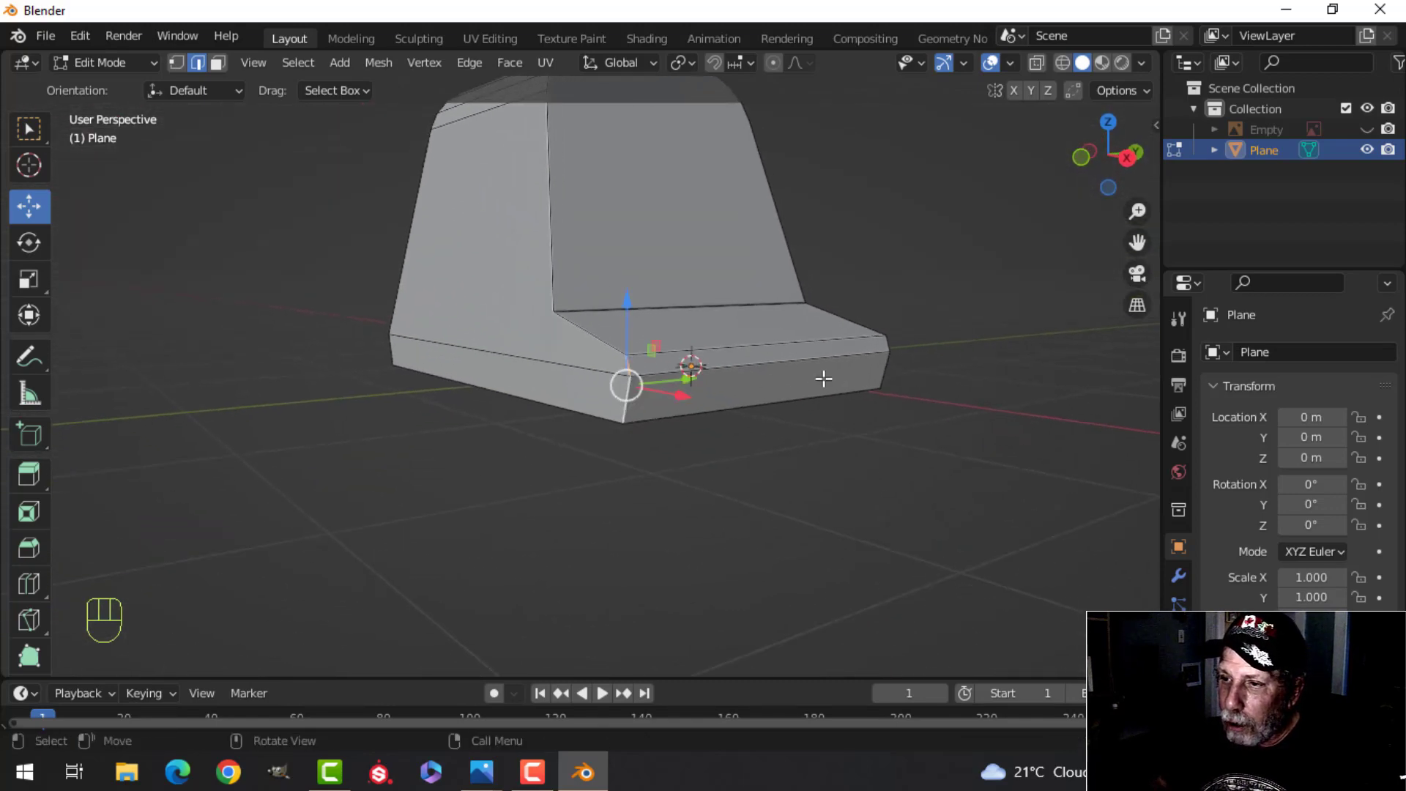
pyautogui.moveTo(822, 376); pyautogui.dragTo(527, 497, button='middle')
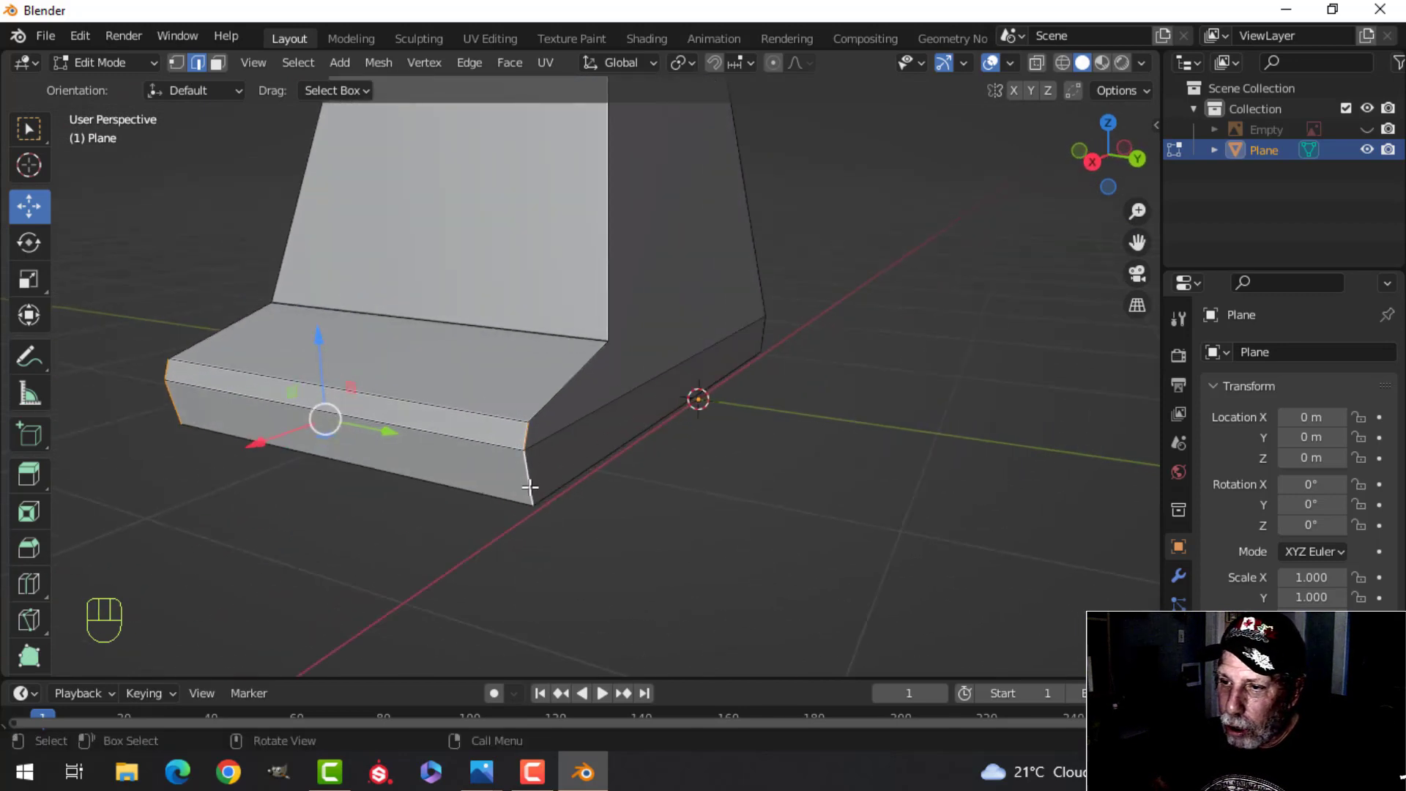
pyautogui.moveTo(688, 479)
pyautogui.mouseDown(button='middle')
pyautogui.moveTo(690, 462)
pyautogui.moveTo(698, 469)
pyautogui.mouseUp(button='middle')
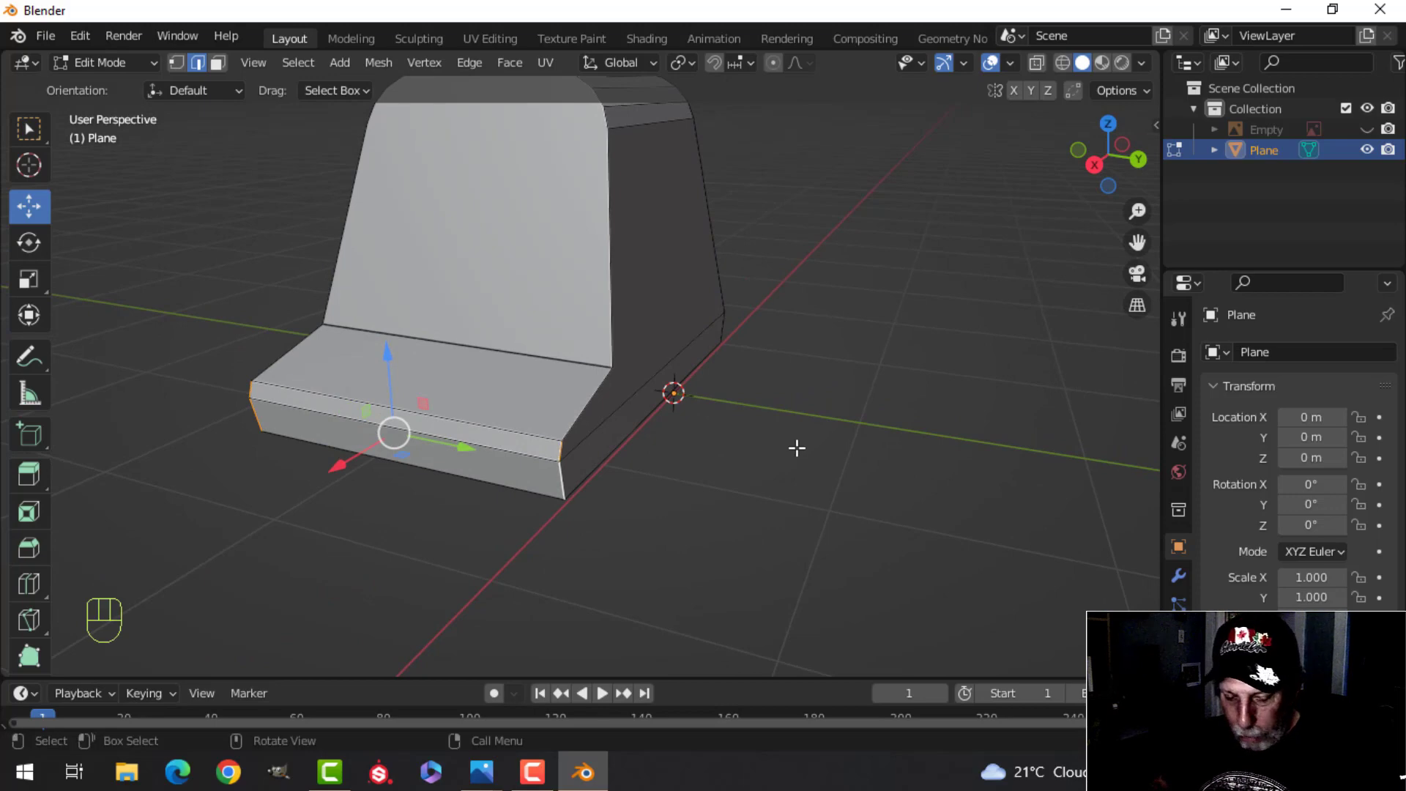
pyautogui.hotkey('ctrl', 'b')
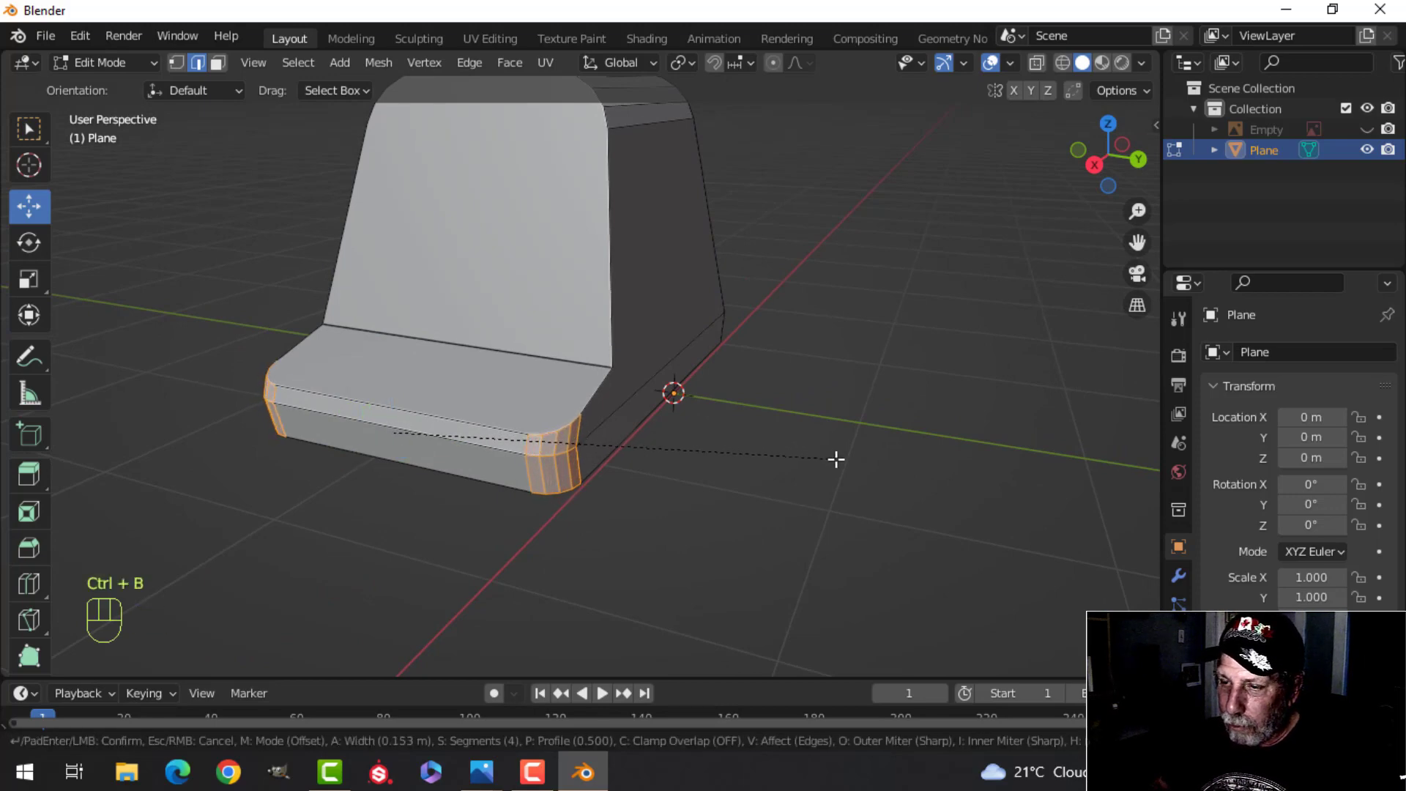
pyautogui.click(839, 460)
pyautogui.hotkey('alt', 'a')
# Step: Bevel the rear face's outline from one bottom corner over the top to the other with 4 segments
pyautogui.moveTo(839, 460); pyautogui.dragTo(713, 410, button='middle')
pyautogui.keyDown('ctrl'); pyautogui.click(714, 410); pyautogui.keyUp('ctrl')
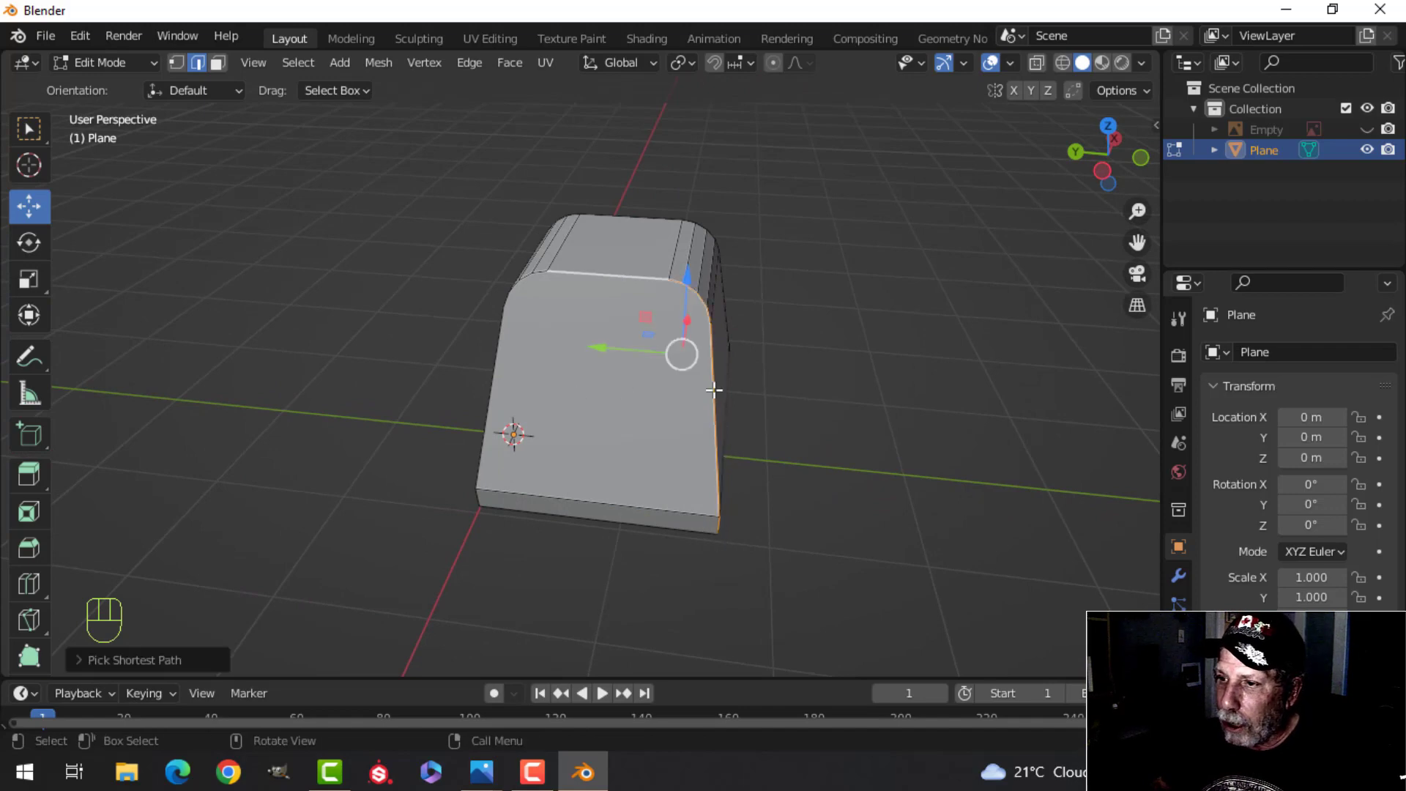
pyautogui.moveTo(553, 270); pyautogui.dragTo(552, 496, button='middle')
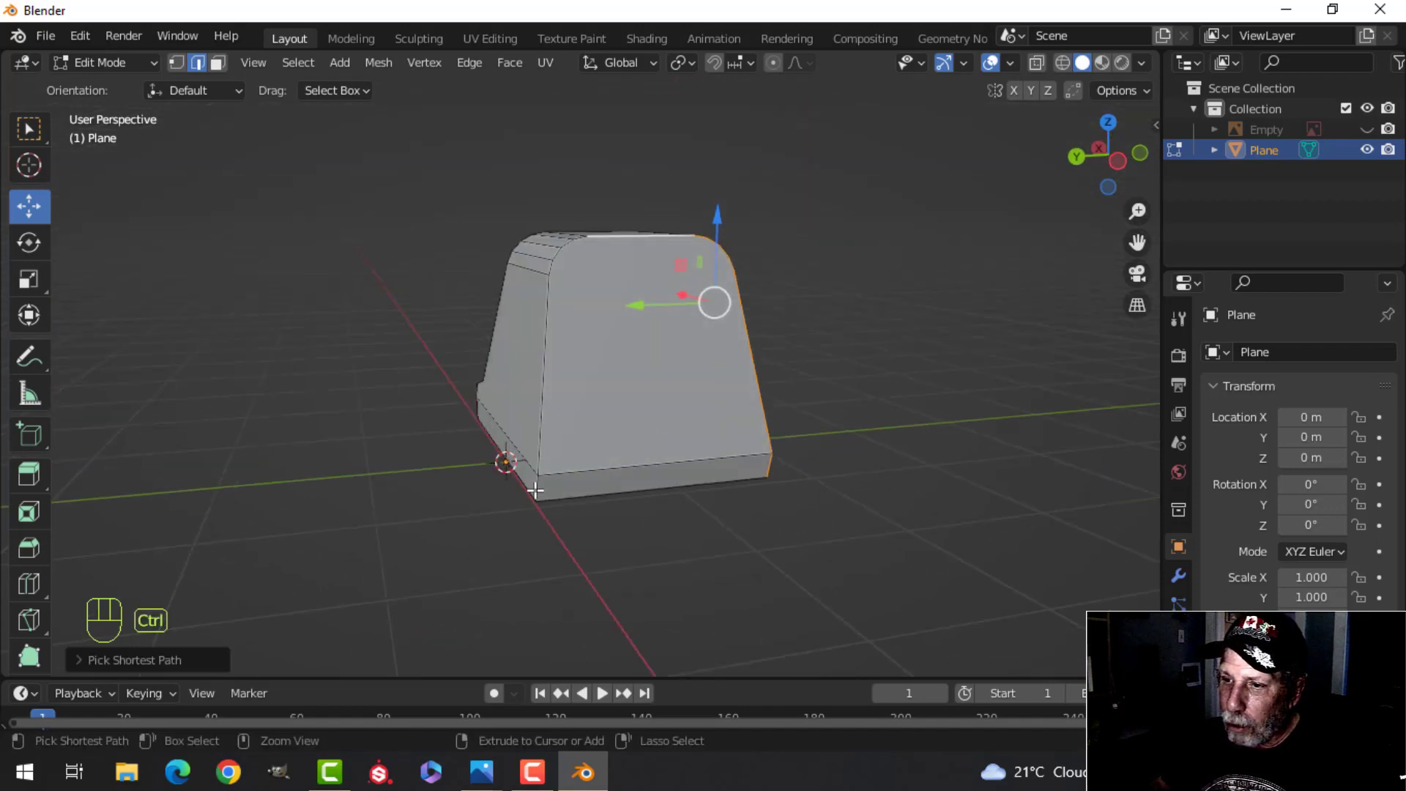
pyautogui.keyDown('ctrl'); pyautogui.click(535, 486); pyautogui.keyUp('ctrl')
pyautogui.moveTo(730, 481); pyautogui.dragTo(659, 477, button='middle')
pyautogui.hotkey('ctrl', 'b')
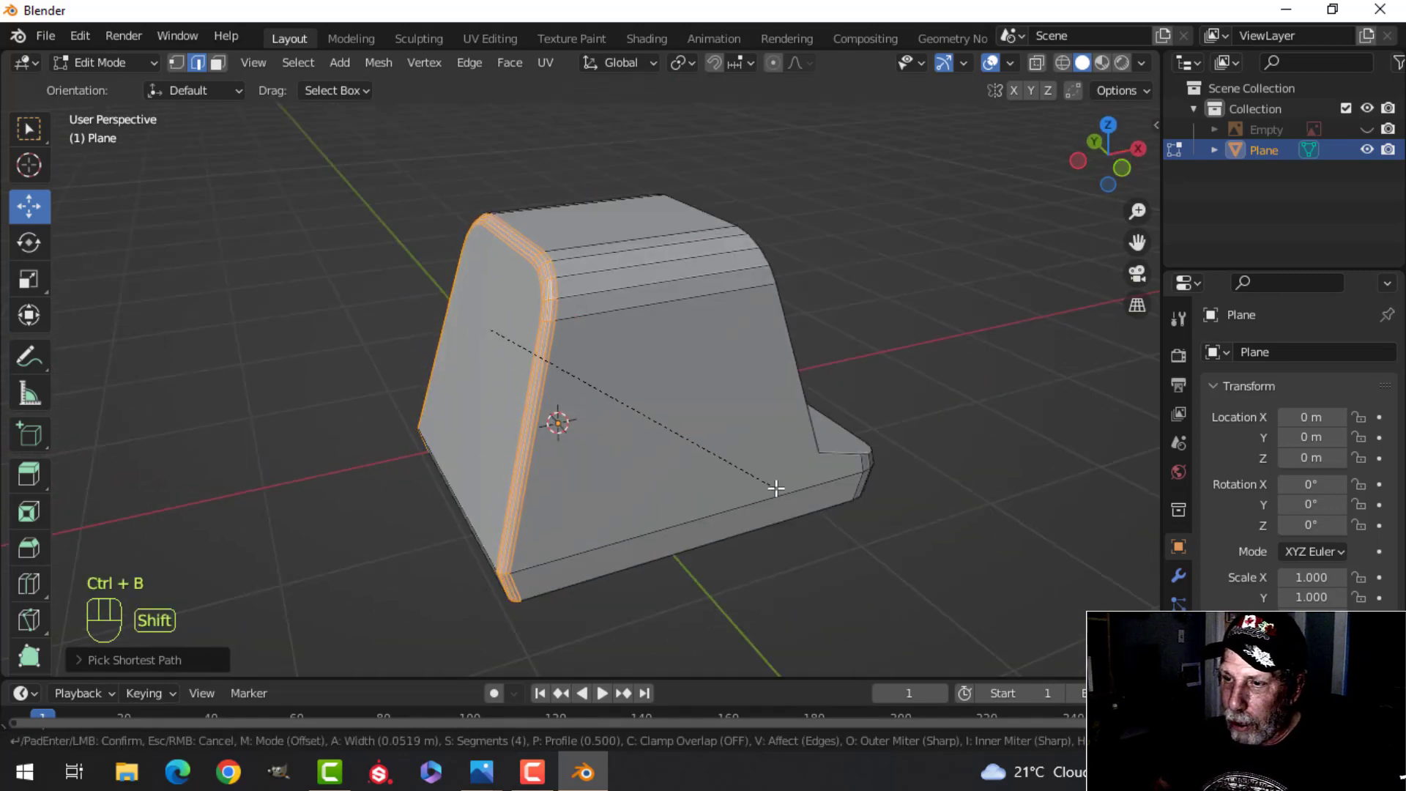
pyautogui.click(715, 486)
pyautogui.moveTo(715, 486); pyautogui.dragTo(680, 410, button='middle')
pyautogui.hotkey('alt', 'a')
# Step: Bevel the inner crease between the screen face and the keyboard slope about 0.13 m with 4 segments
pyautogui.scroll(2, 525, 483)
pyautogui.moveTo(679, 410); pyautogui.dragTo(515, 455, button='middle')
pyautogui.scroll(-3, 513, 426)
pyautogui.moveTo(713, 418); pyautogui.dragTo(681, 421, button='middle')
pyautogui.scroll(1, 681, 385)
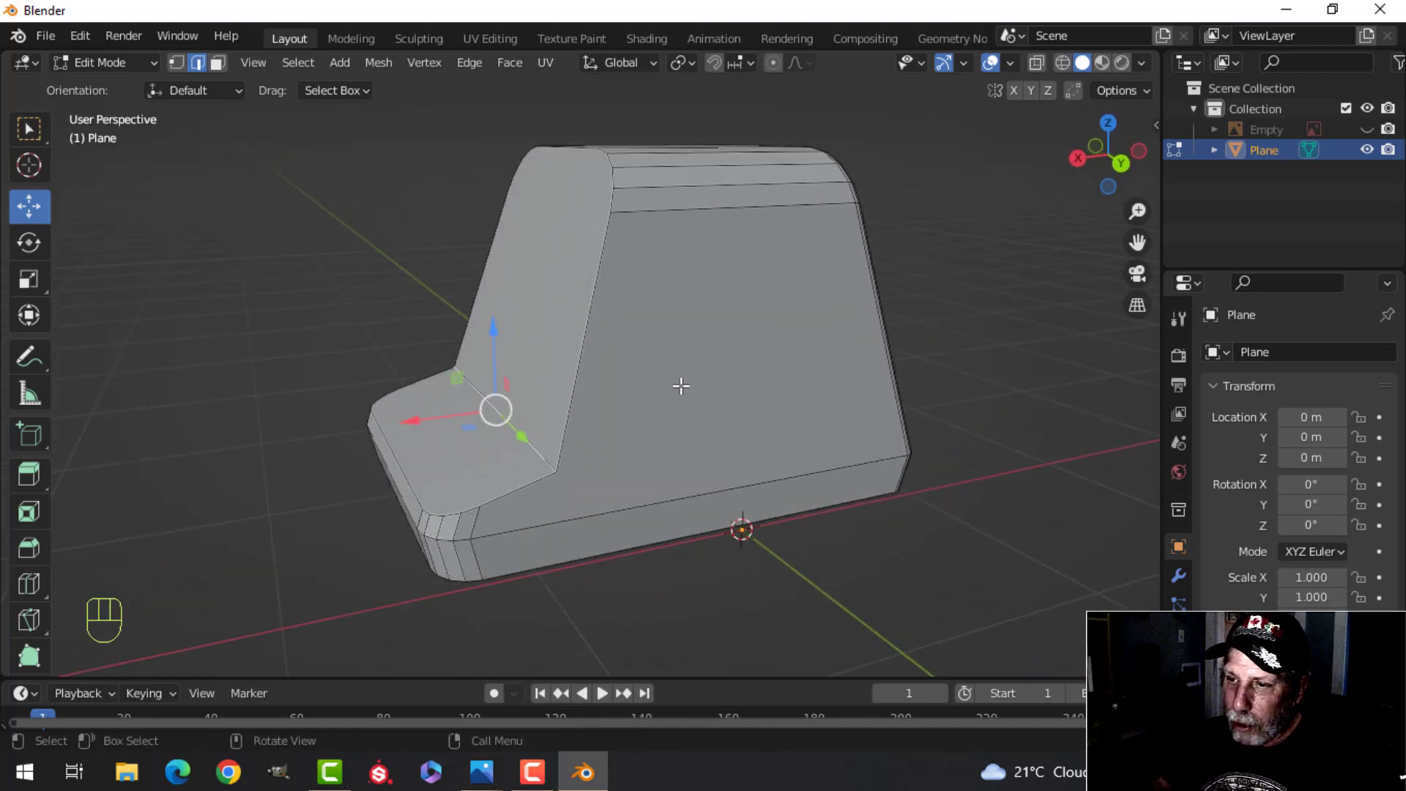
pyautogui.hotkey('ctrl', 'b')
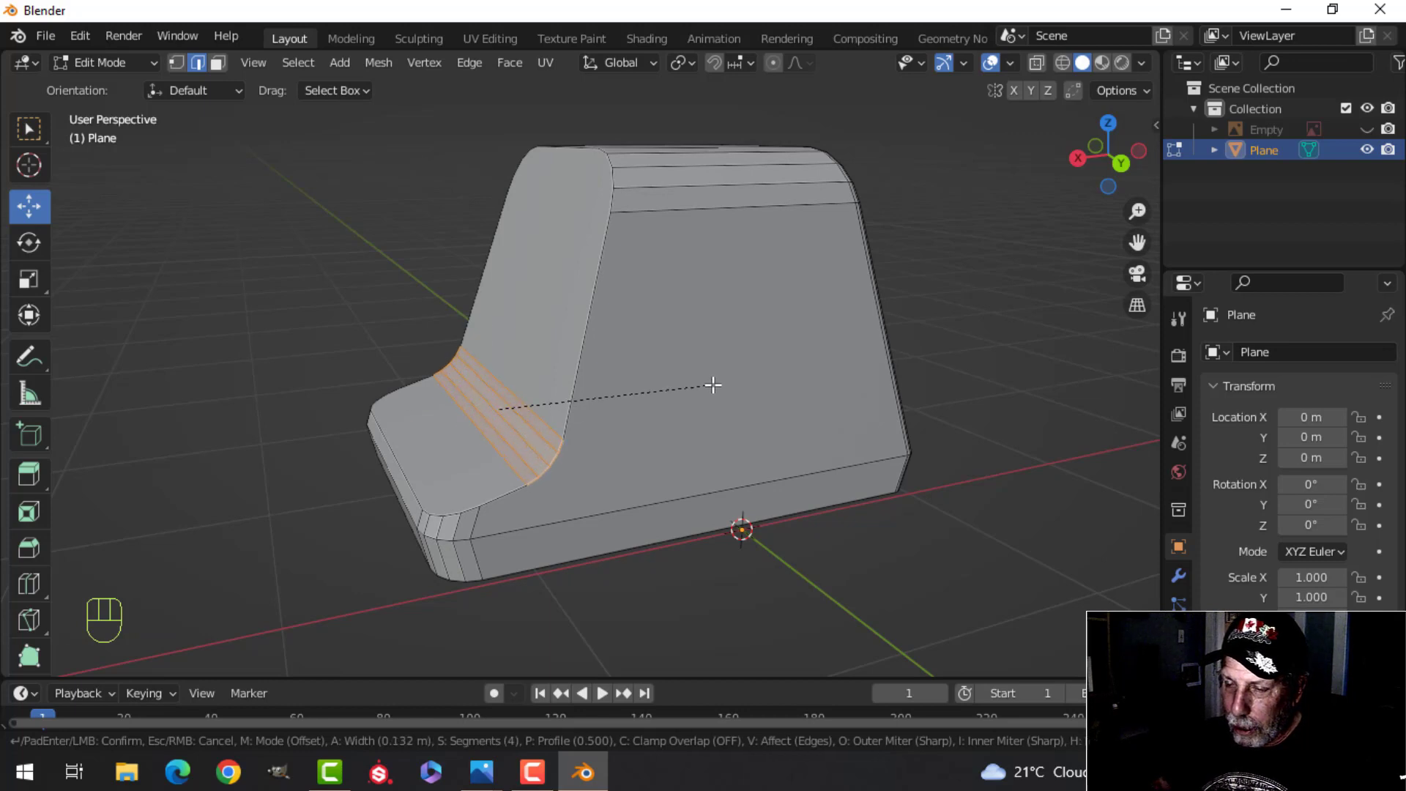
pyautogui.click(713, 385)
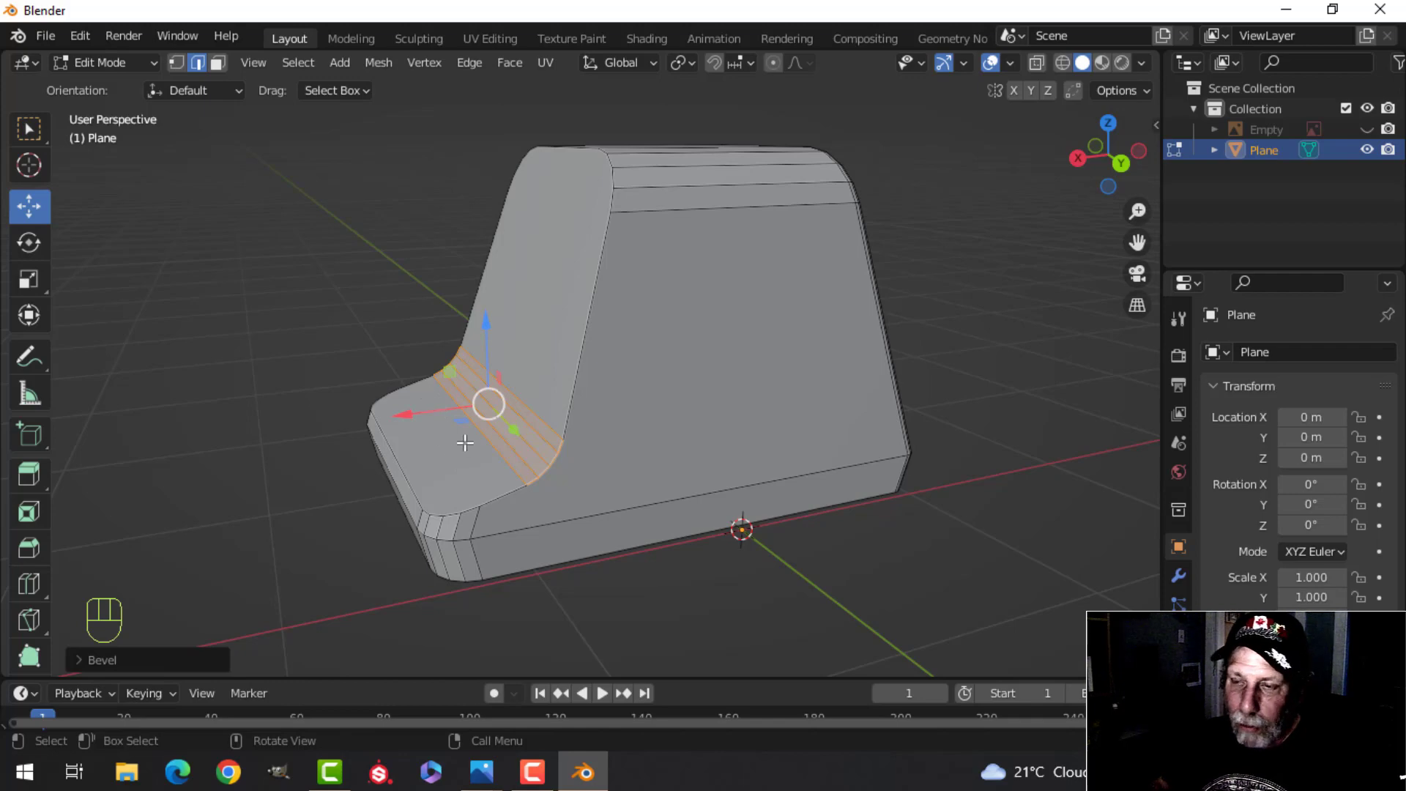
pyautogui.hotkey('alt', 'a')
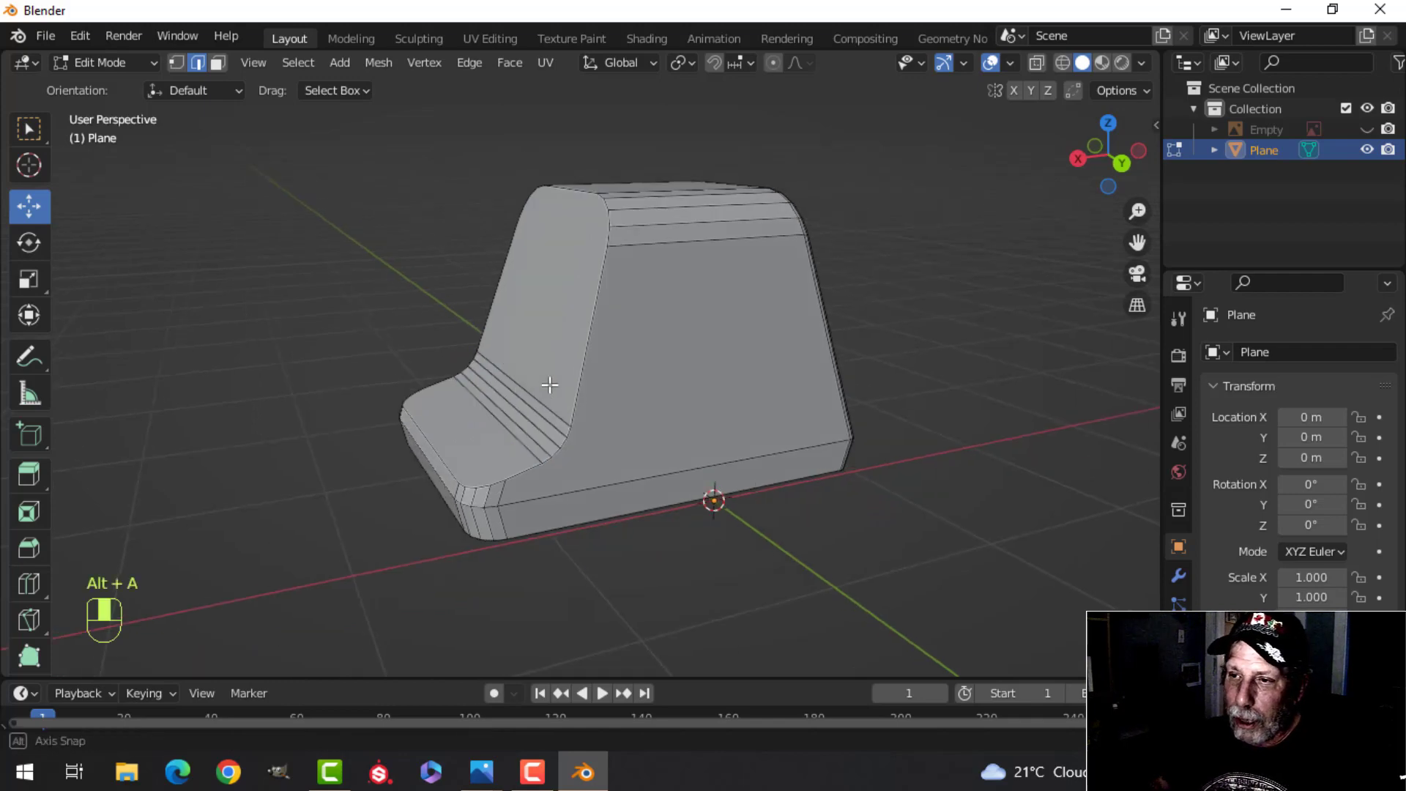
# Step: Bevel the bottom face's perimeter about 0.027 m with 4 segments and return to Object Mode with nothing selected
pyautogui.moveTo(546, 385); pyautogui.dragTo(590, 356, button='middle')
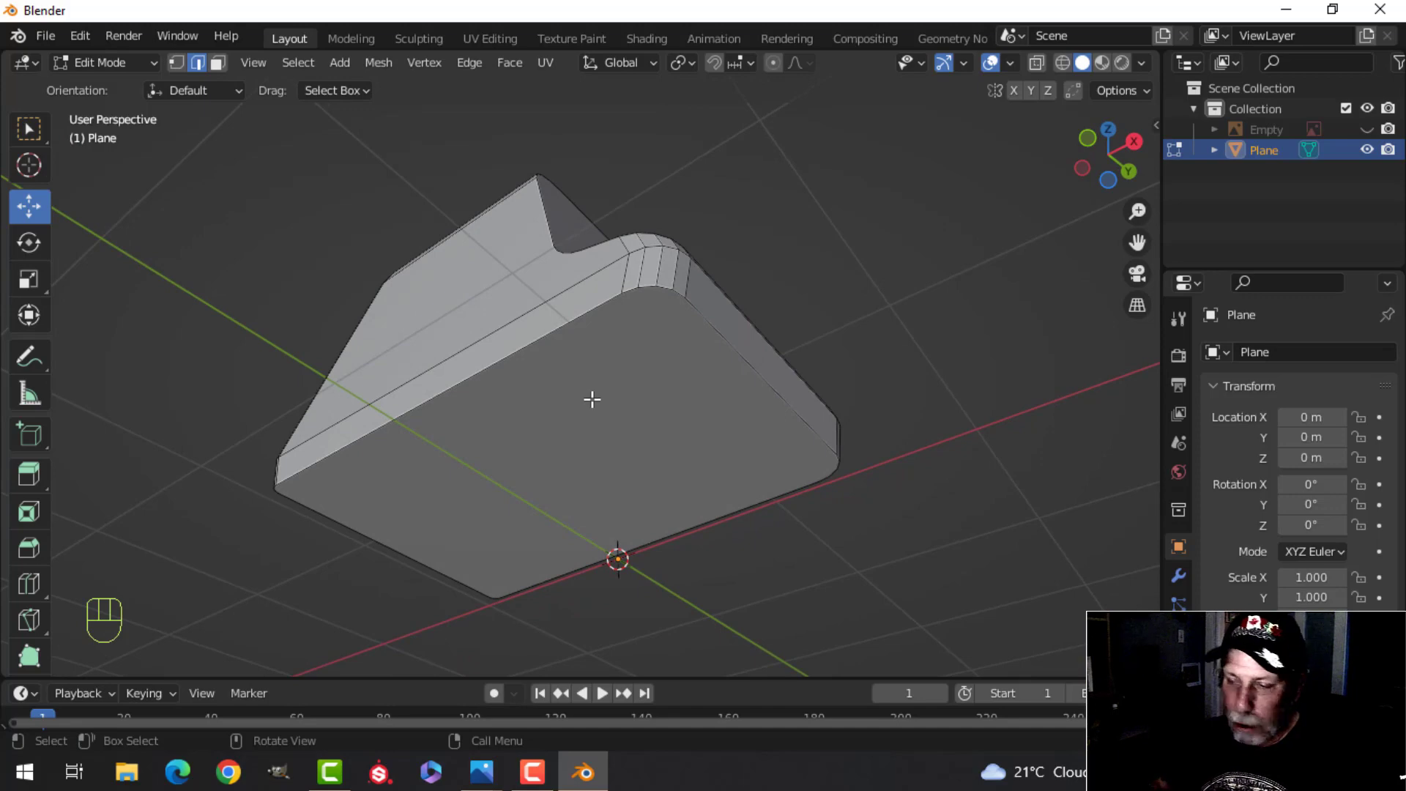
pyautogui.press('3')
pyautogui.click(606, 420)
pyautogui.moveTo(834, 289); pyautogui.dragTo(715, 339, button='middle')
pyautogui.scroll(2, 892, 376)
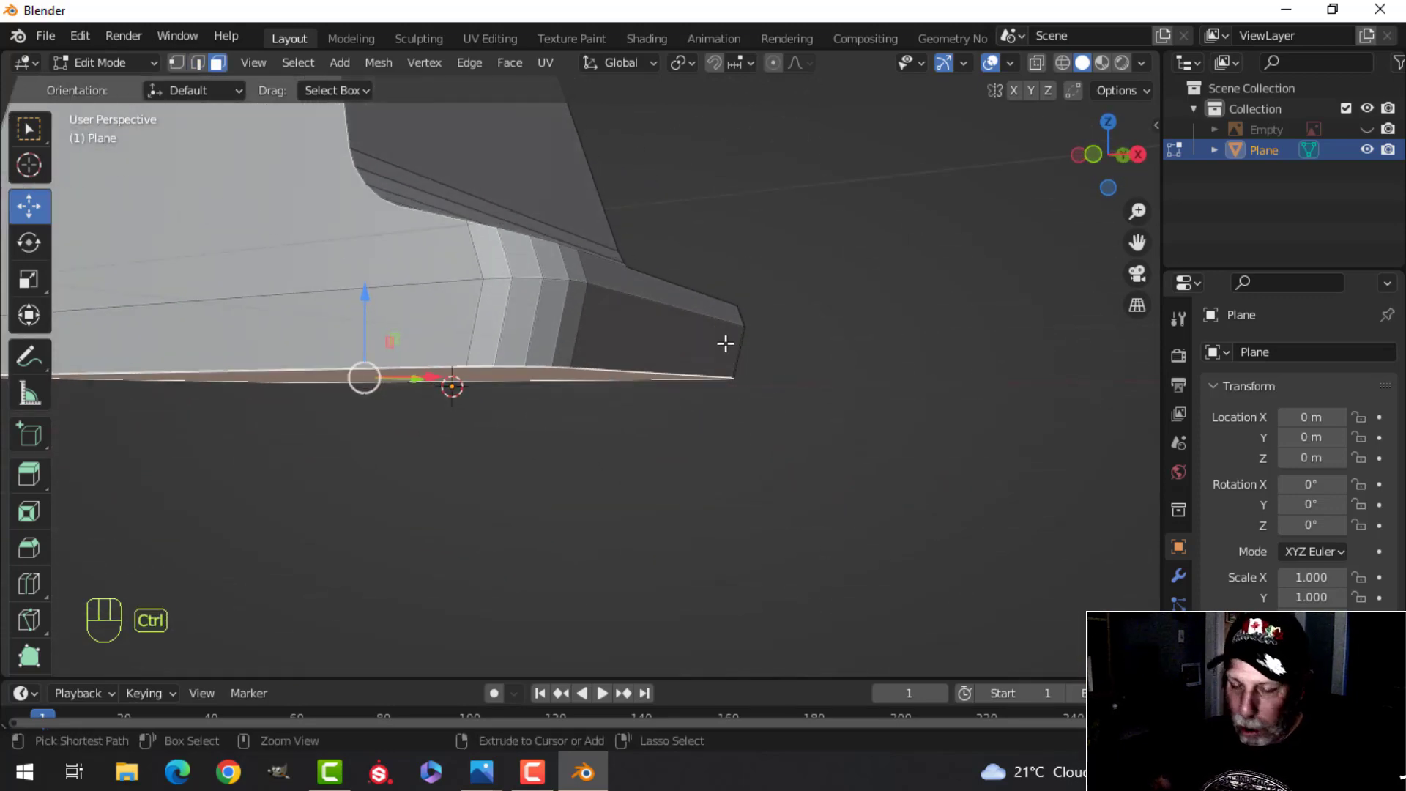
pyautogui.hotkey('ctrl', 'b')
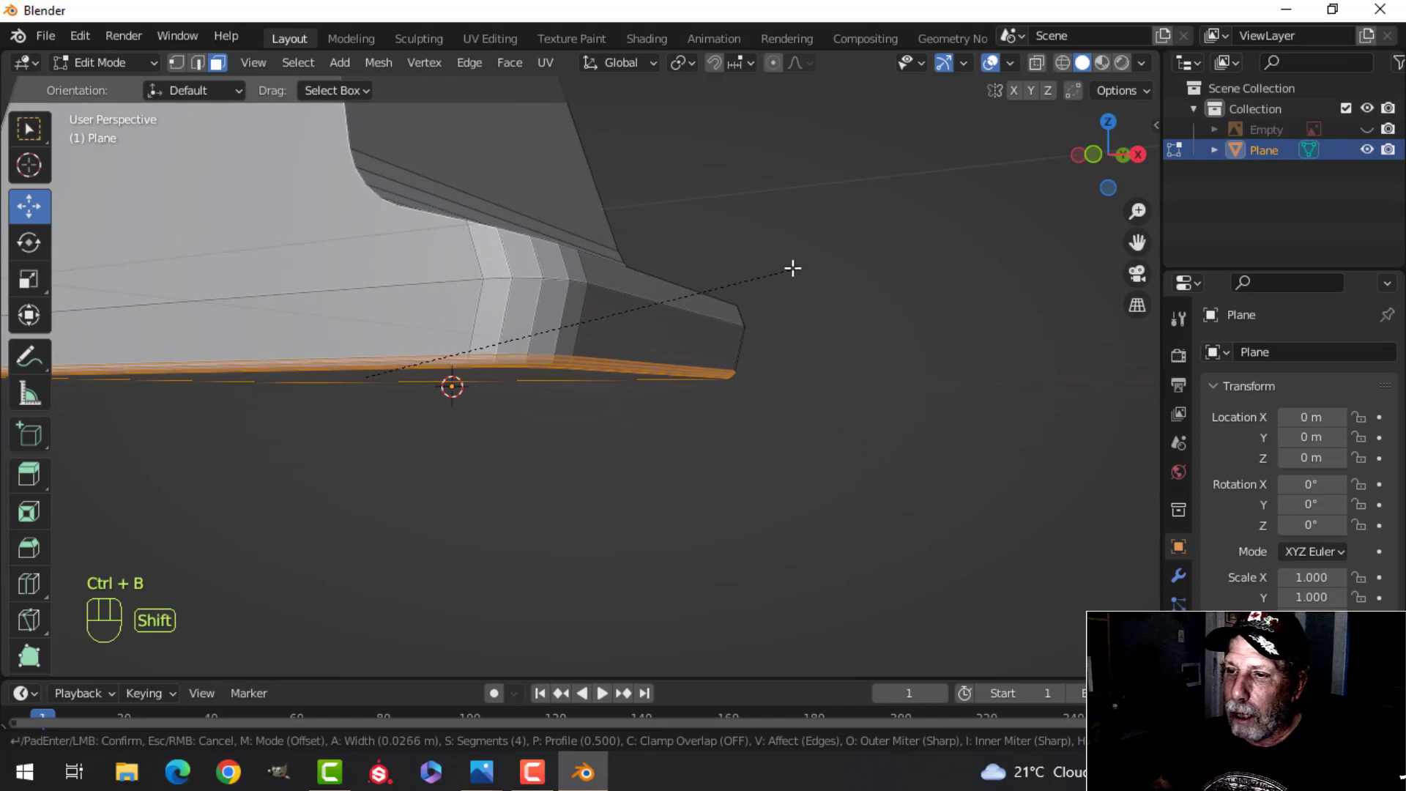
pyautogui.click(792, 268)
pyautogui.press('Tab')
pyautogui.scroll(-2, 740, 377)
pyautogui.hotkey('alt', 'a')
pyautogui.moveTo(740, 377); pyautogui.dragTo(604, 346, button='middle')
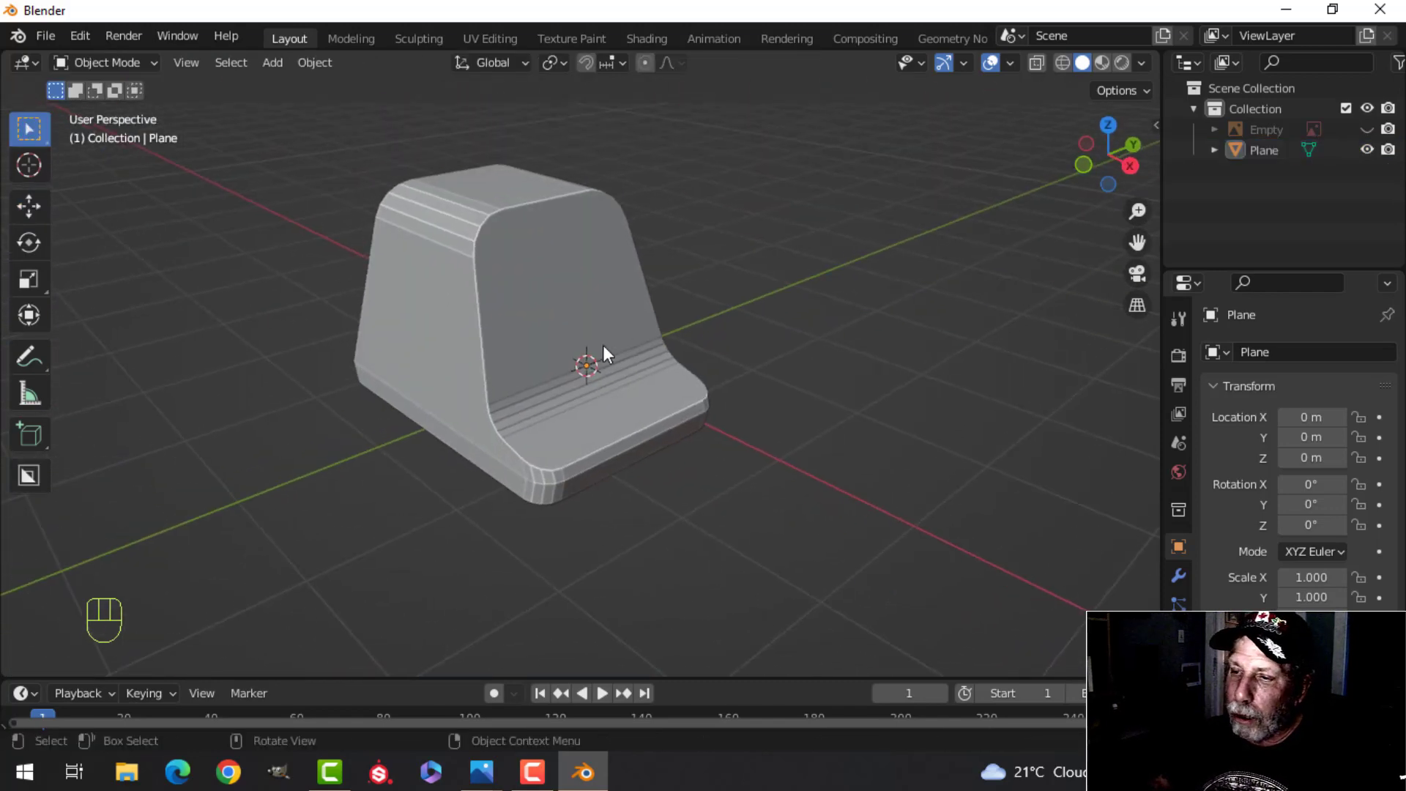
# Step: Inset the screen face, curved crease faces and keyboard slope together by about 0.053 m
pyautogui.click(596, 393)
pyautogui.press('Tab')
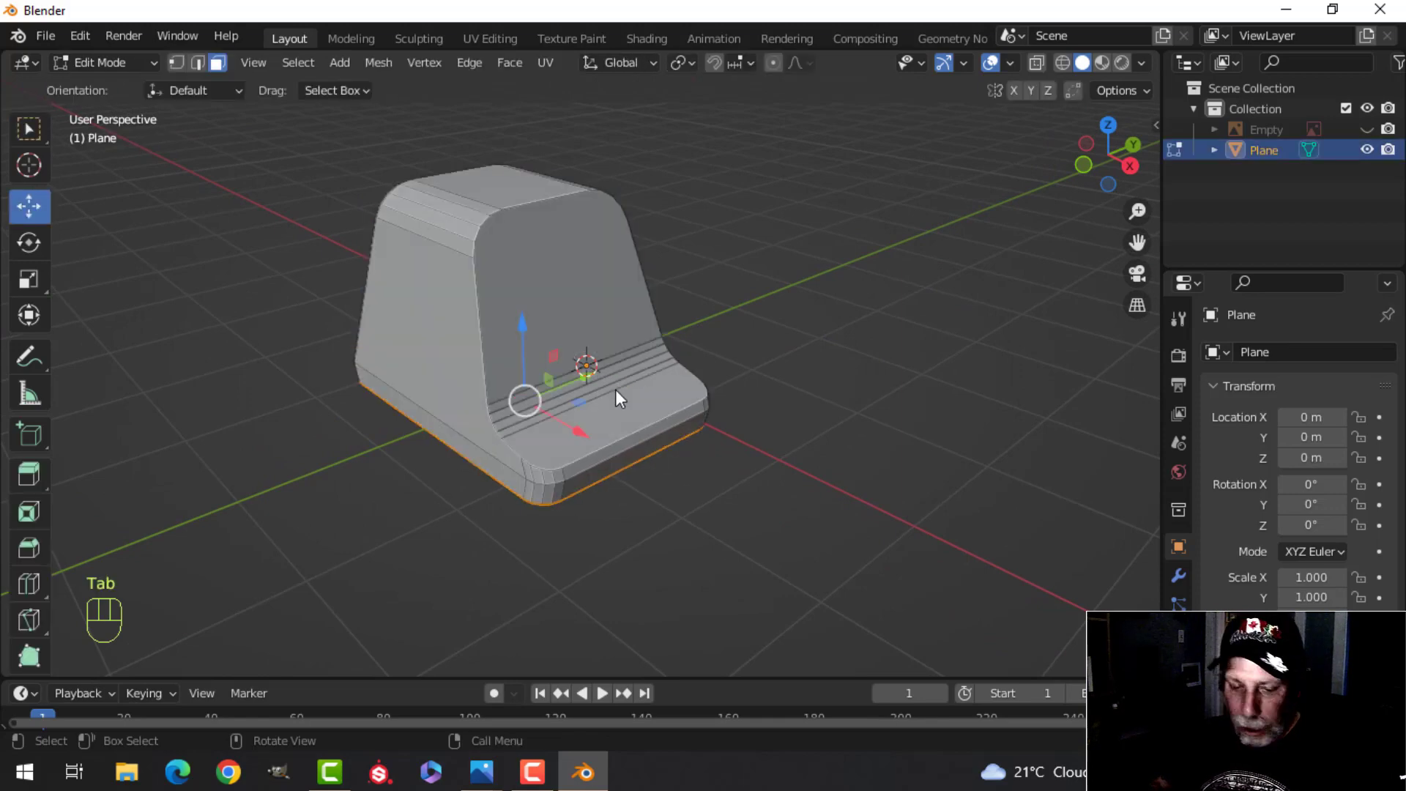
pyautogui.press('3')
pyautogui.hotkey('alt', 'a')
pyautogui.keyDown('shift'); pyautogui.moveTo(619, 407); pyautogui.dragTo(616, 429, button='middle'); pyautogui.keyUp('shift')
pyautogui.scroll(1, 617, 429)
pyautogui.press('c')
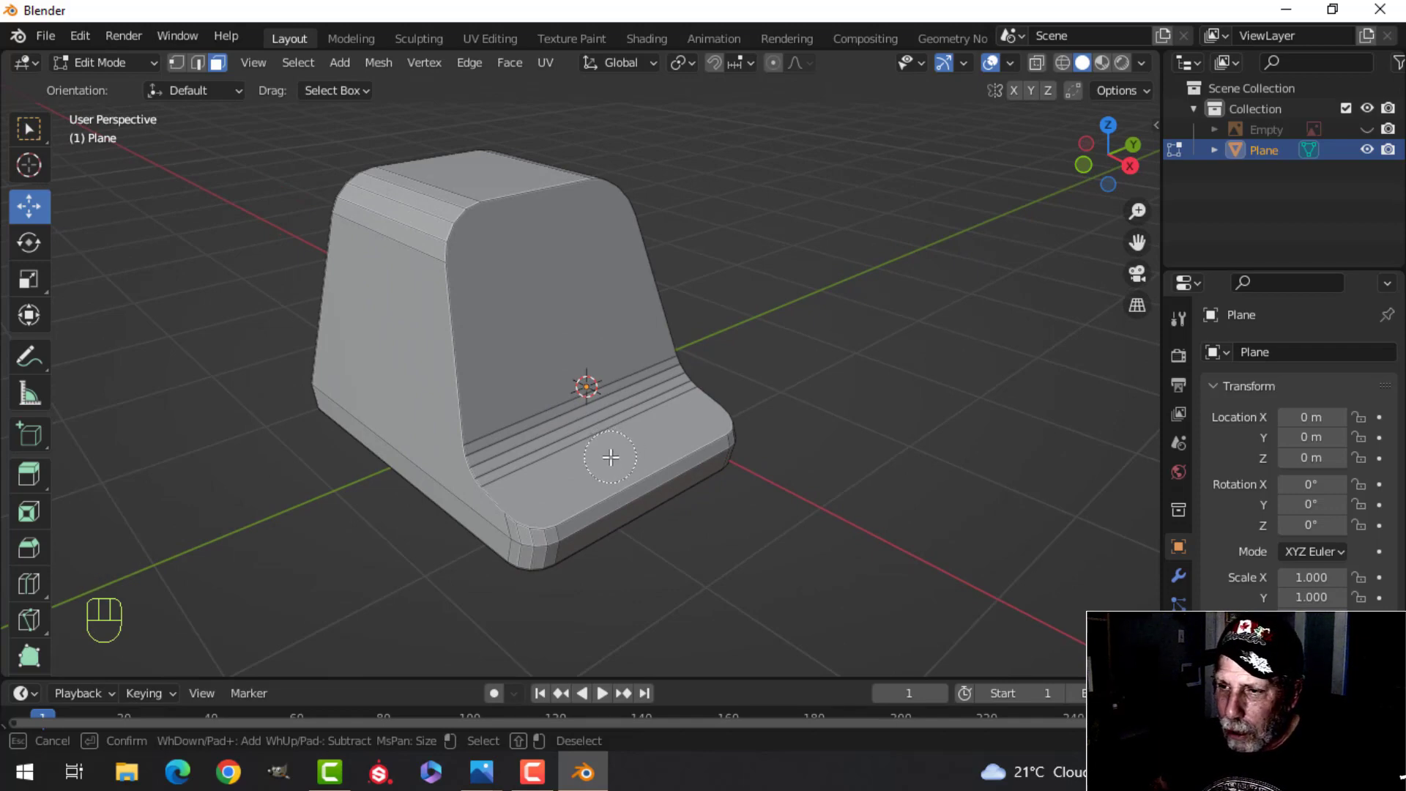
pyautogui.moveTo(610, 457); pyautogui.dragTo(581, 401)
pyautogui.press('Escape')
pyautogui.moveTo(580, 401); pyautogui.dragTo(462, 419, button='middle')
pyautogui.keyDown('shift'); pyautogui.moveTo(623, 322); pyautogui.dragTo(710, 381, button='middle'); pyautogui.keyUp('shift')
pyautogui.press('i')
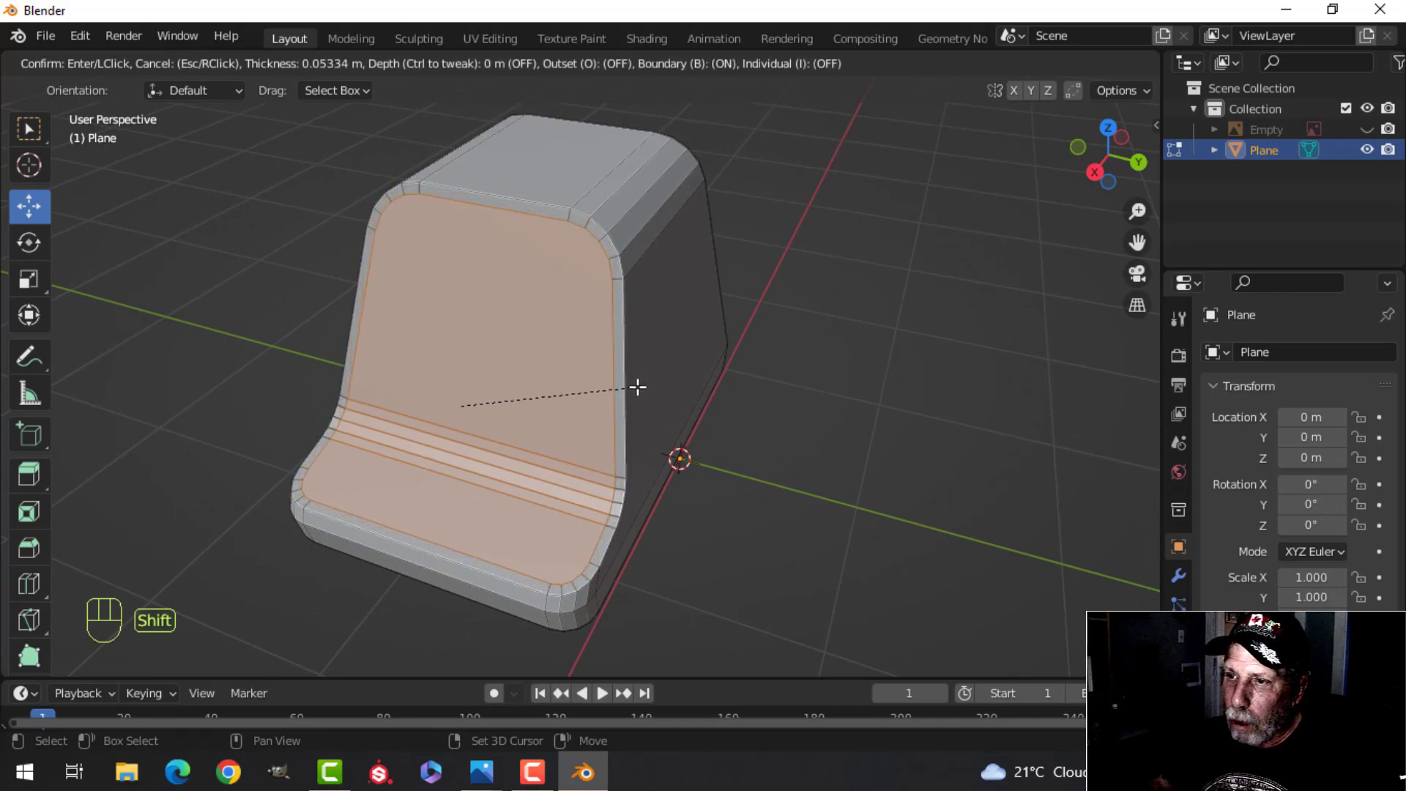
pyautogui.click(638, 387)
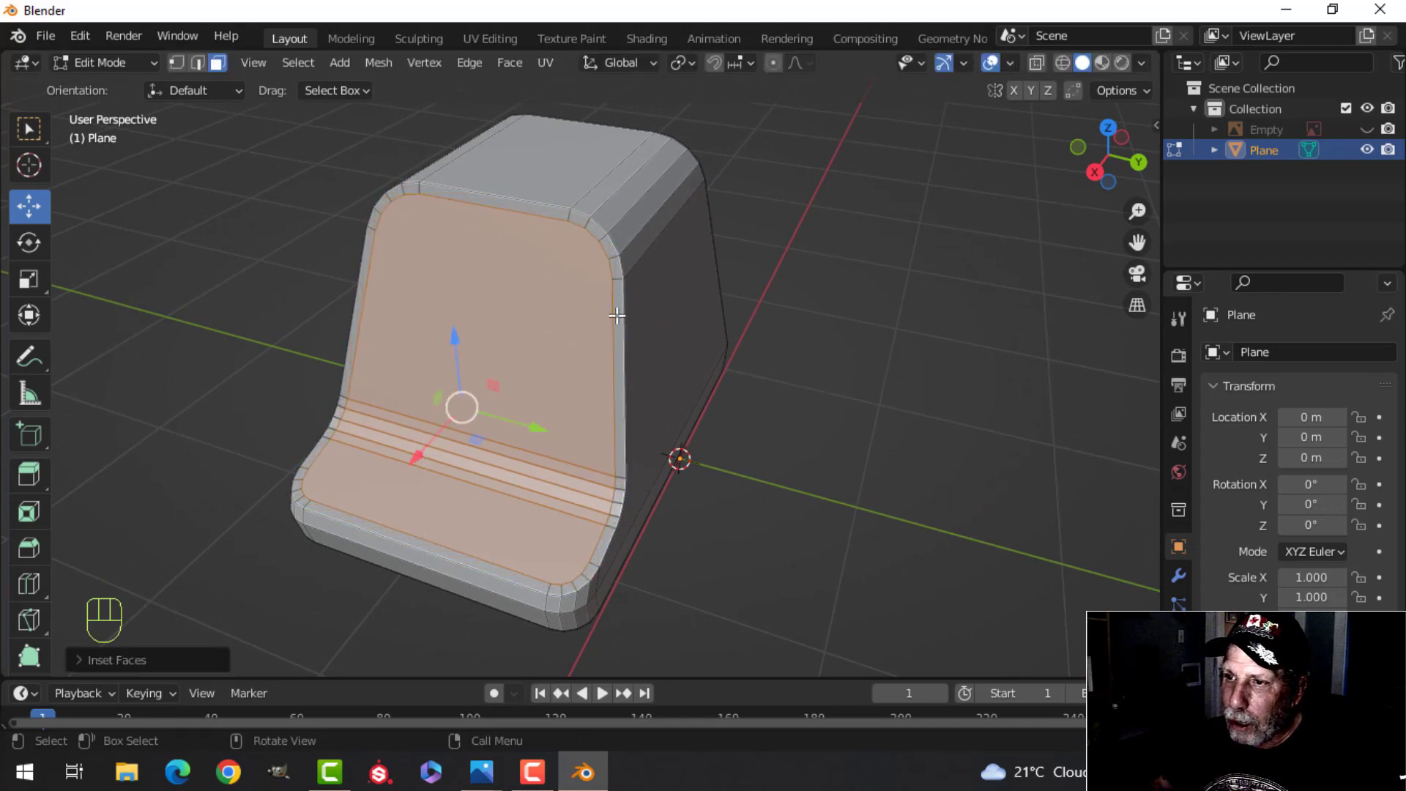
# Step: Separate the inset front faces into their own object and return to Object Mode
pyautogui.scroll(-2, 621, 409)
pyautogui.moveTo(621, 409); pyautogui.dragTo(659, 376, button='middle')
pyautogui.moveTo(658, 376); pyautogui.dragTo(703, 366, button='middle')
pyautogui.press('p')
pyautogui.click(635, 362)
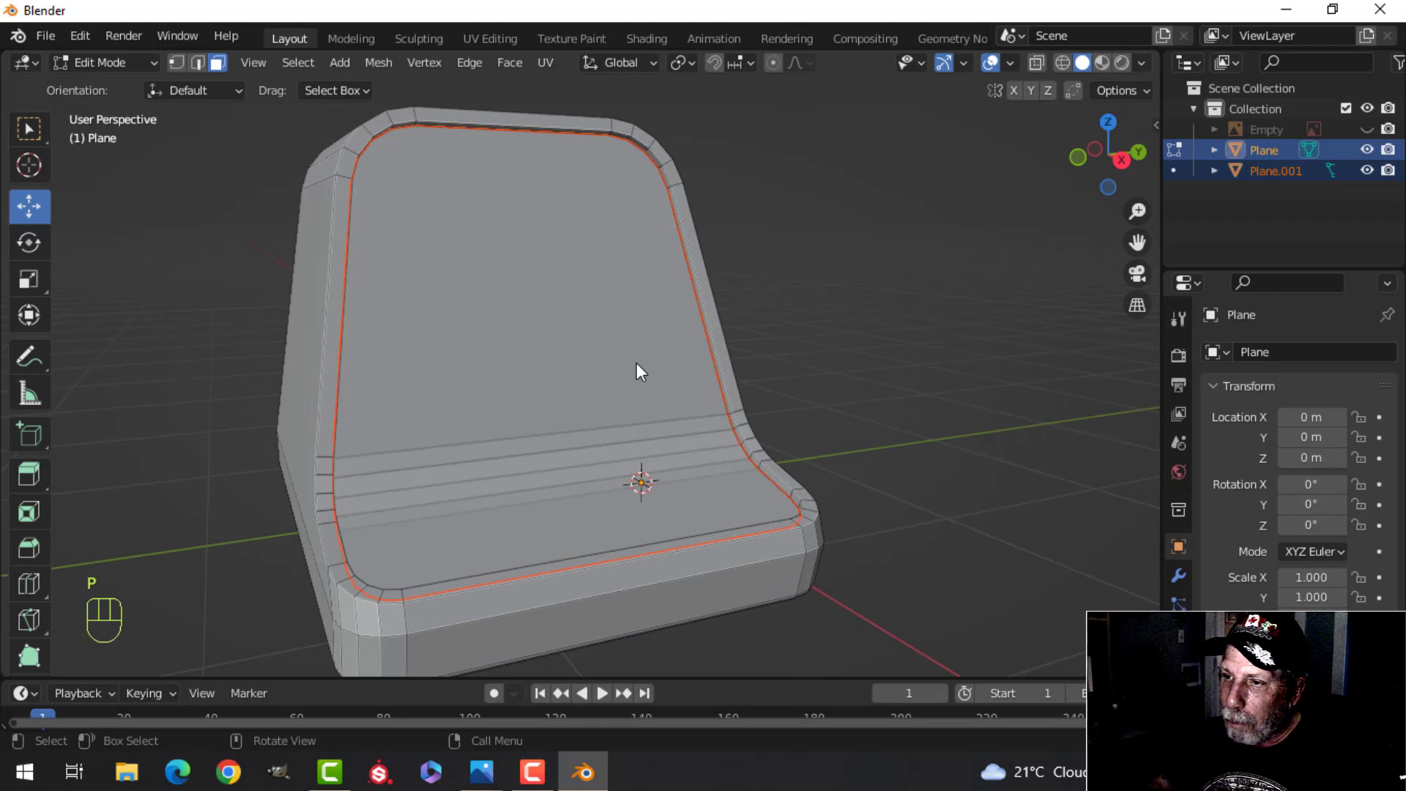
pyautogui.press('Tab')
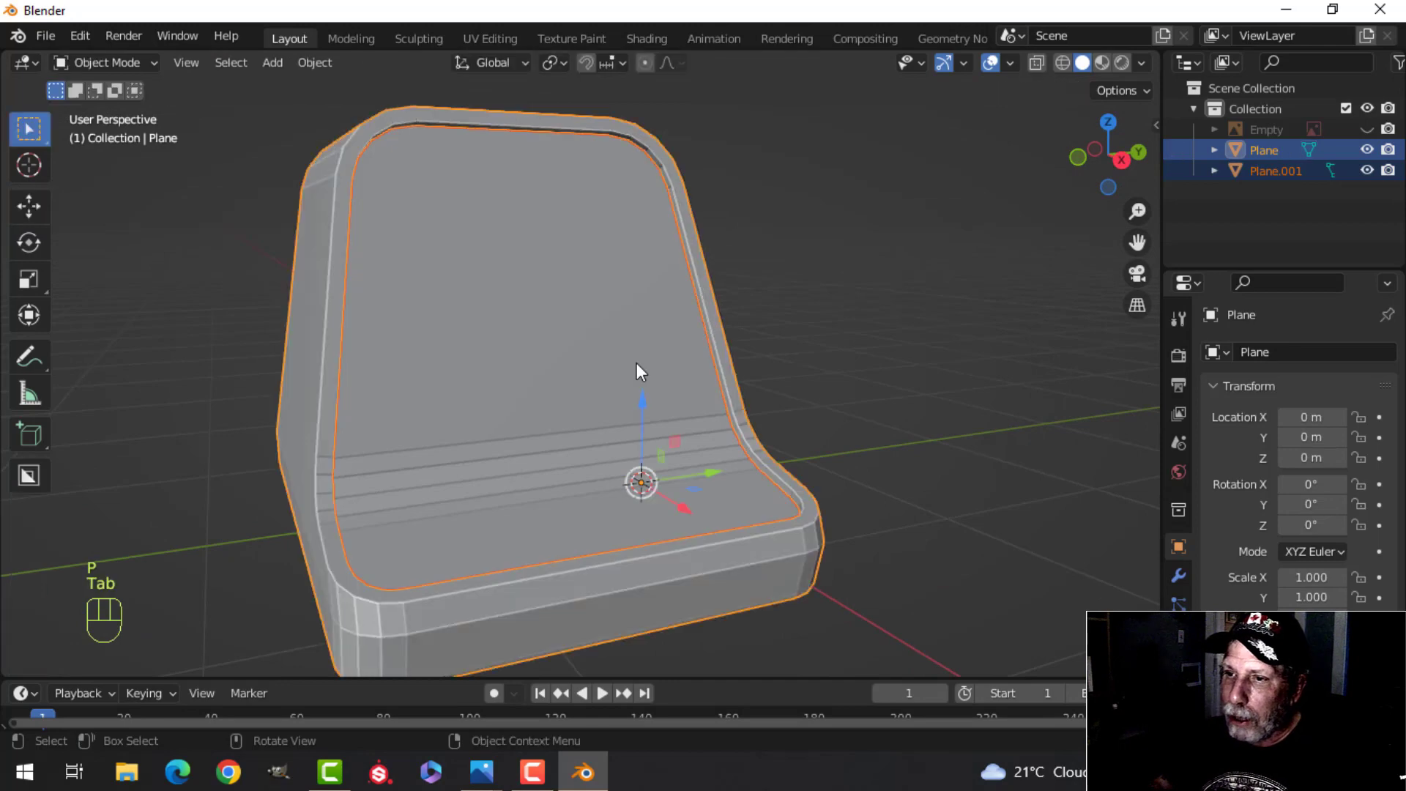
# Step: Hide the separated front panel to expose the opening in the terminal body
pyautogui.click(574, 305)
pyautogui.moveTo(819, 340); pyautogui.dragTo(570, 396, button='middle')
pyautogui.press('h')
# Step: Bevel the outer and inner edge loops of the rim around the body's opening about 0.008 m with 2 segments
pyautogui.scroll(2, 570, 386)
pyautogui.keyDown('shift'); pyautogui.moveTo(614, 343); pyautogui.dragTo(614, 414, button='middle'); pyautogui.keyUp('shift')
pyautogui.click(533, 264)
pyautogui.press('Tab')
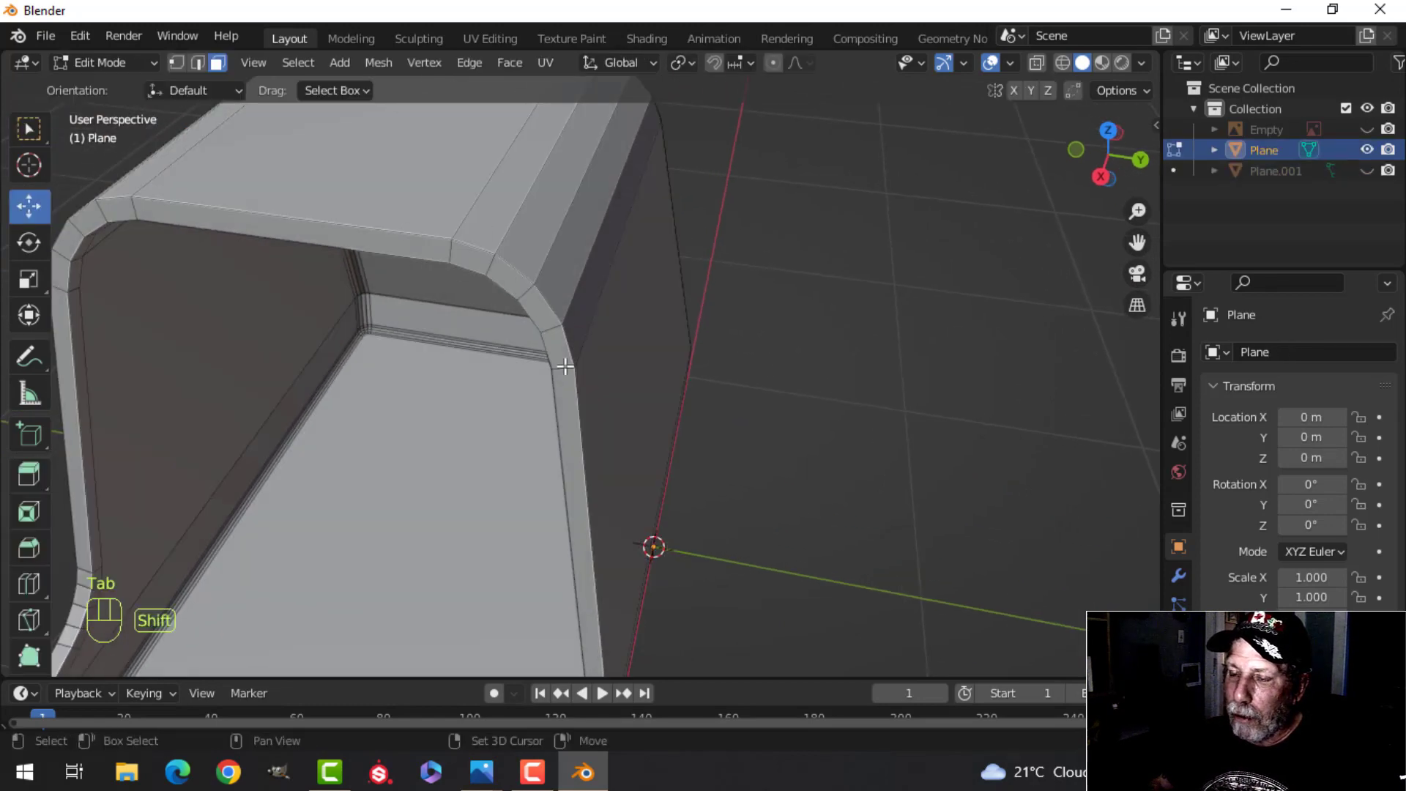
pyautogui.keyDown('shift'); pyautogui.moveTo(564, 366); pyautogui.dragTo(593, 322, button='middle'); pyautogui.keyUp('shift')
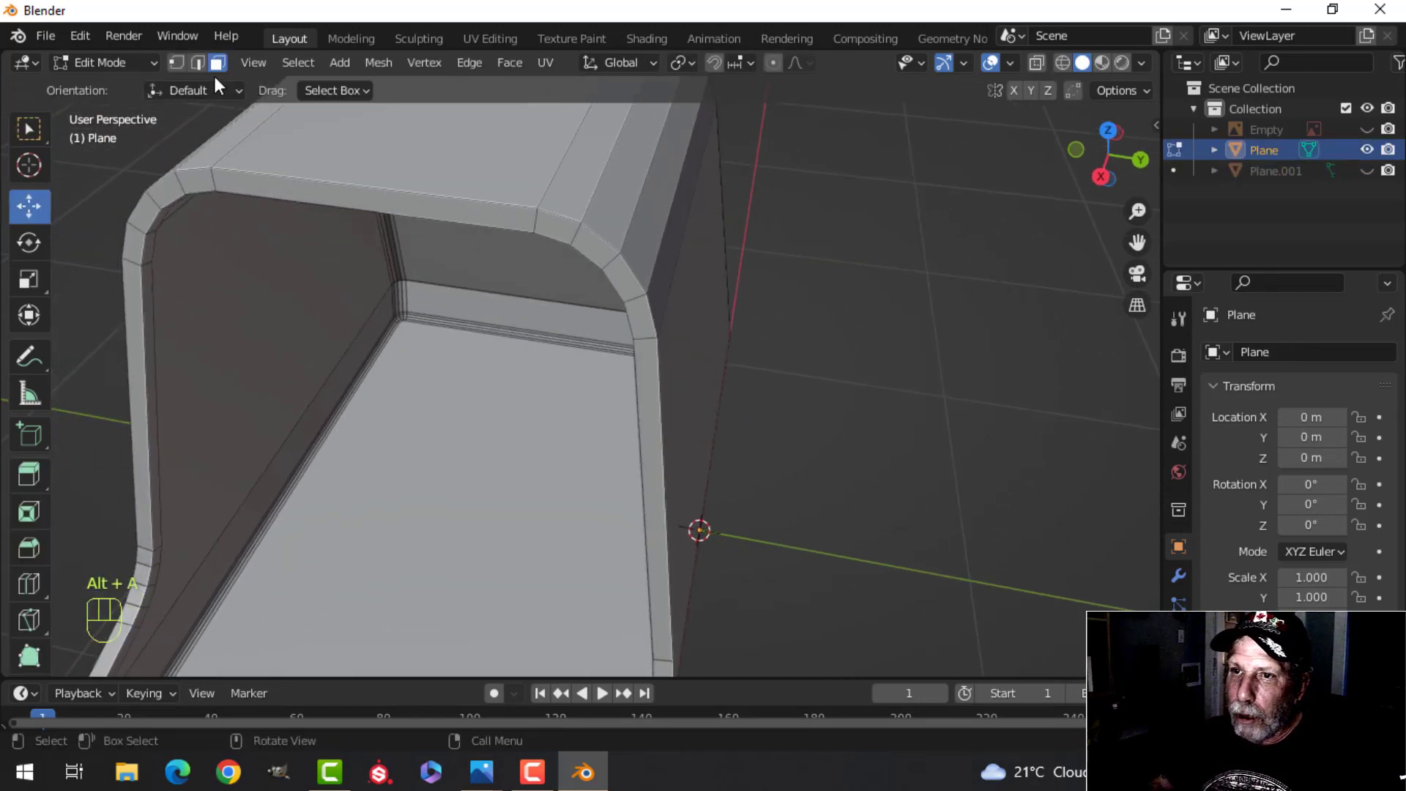
pyautogui.press('2')
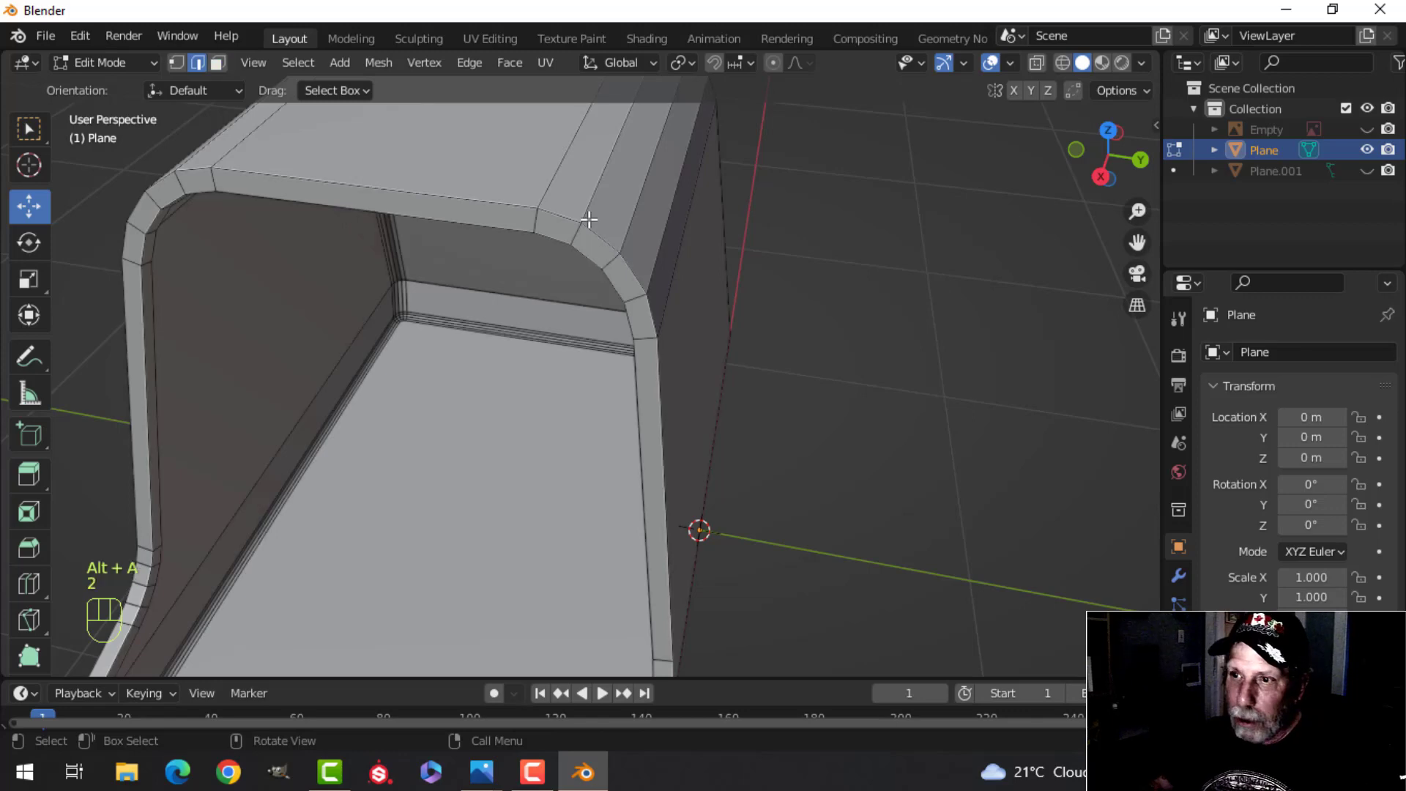
pyautogui.keyDown('alt'); pyautogui.keyDown('shift'); pyautogui.click(480, 194); pyautogui.keyUp('shift'); pyautogui.keyUp('alt')
pyautogui.moveTo(693, 442); pyautogui.dragTo(613, 397, button='middle')
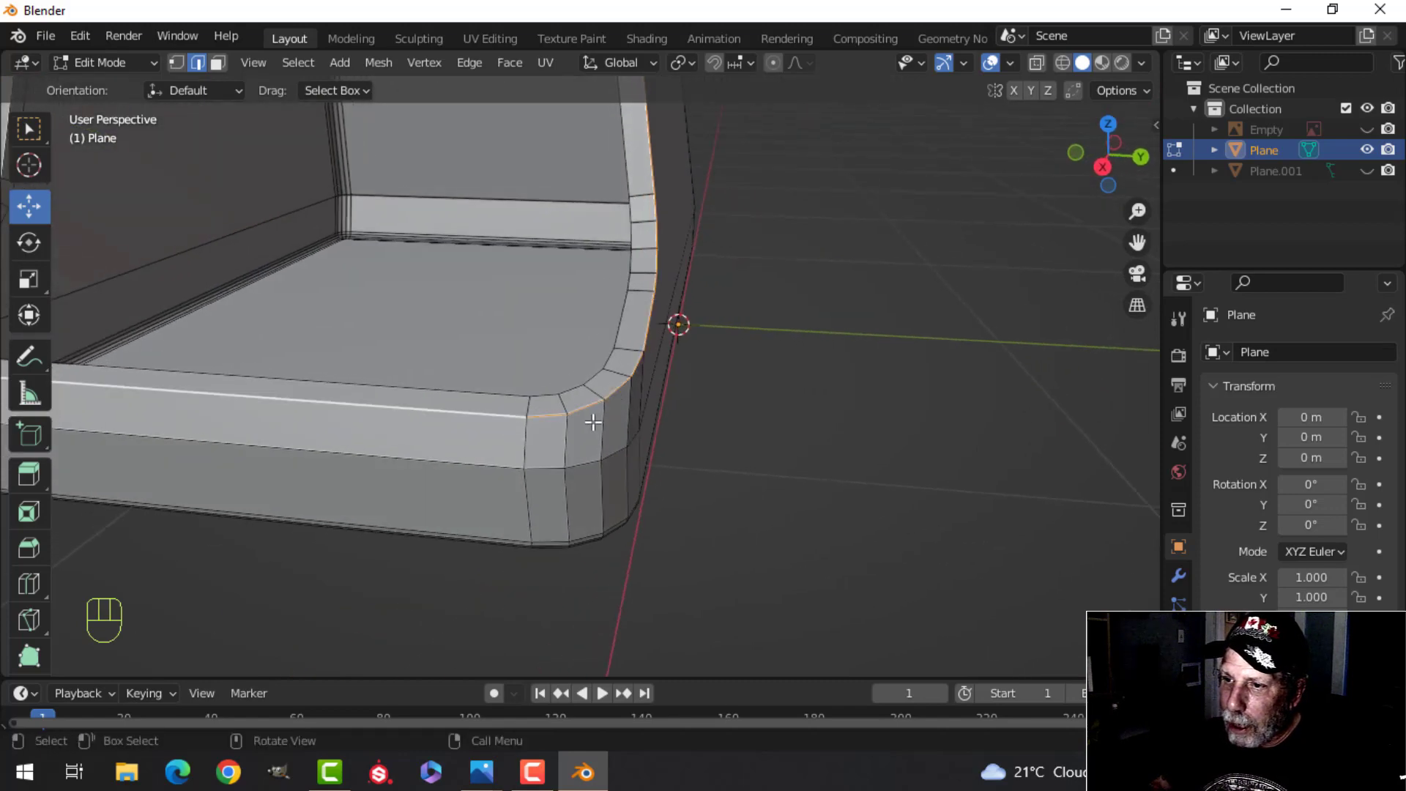
pyautogui.moveTo(498, 436); pyautogui.dragTo(407, 426, button='middle')
pyautogui.moveTo(534, 411); pyautogui.dragTo(511, 427, button='middle')
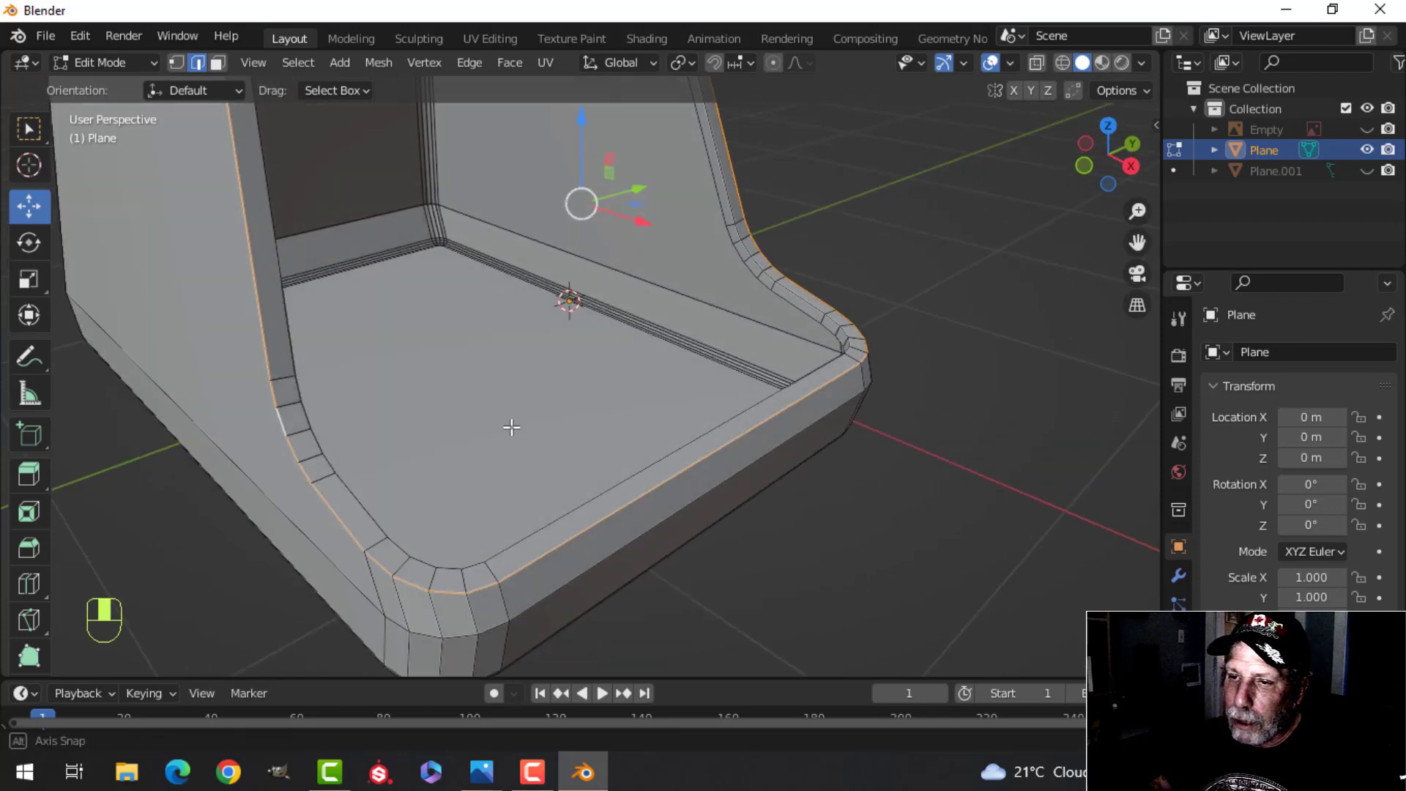
pyautogui.keyDown('alt'); pyautogui.keyDown('shift'); pyautogui.click(289, 302); pyautogui.keyUp('shift'); pyautogui.keyUp('alt')
pyautogui.scroll(-3, 574, 361)
pyautogui.moveTo(886, 350); pyautogui.dragTo(628, 430, button='middle')
pyautogui.keyDown('shift'); pyautogui.moveTo(692, 308); pyautogui.dragTo(672, 424, button='middle'); pyautogui.keyUp('shift')
pyautogui.scroll(2, 677, 385)
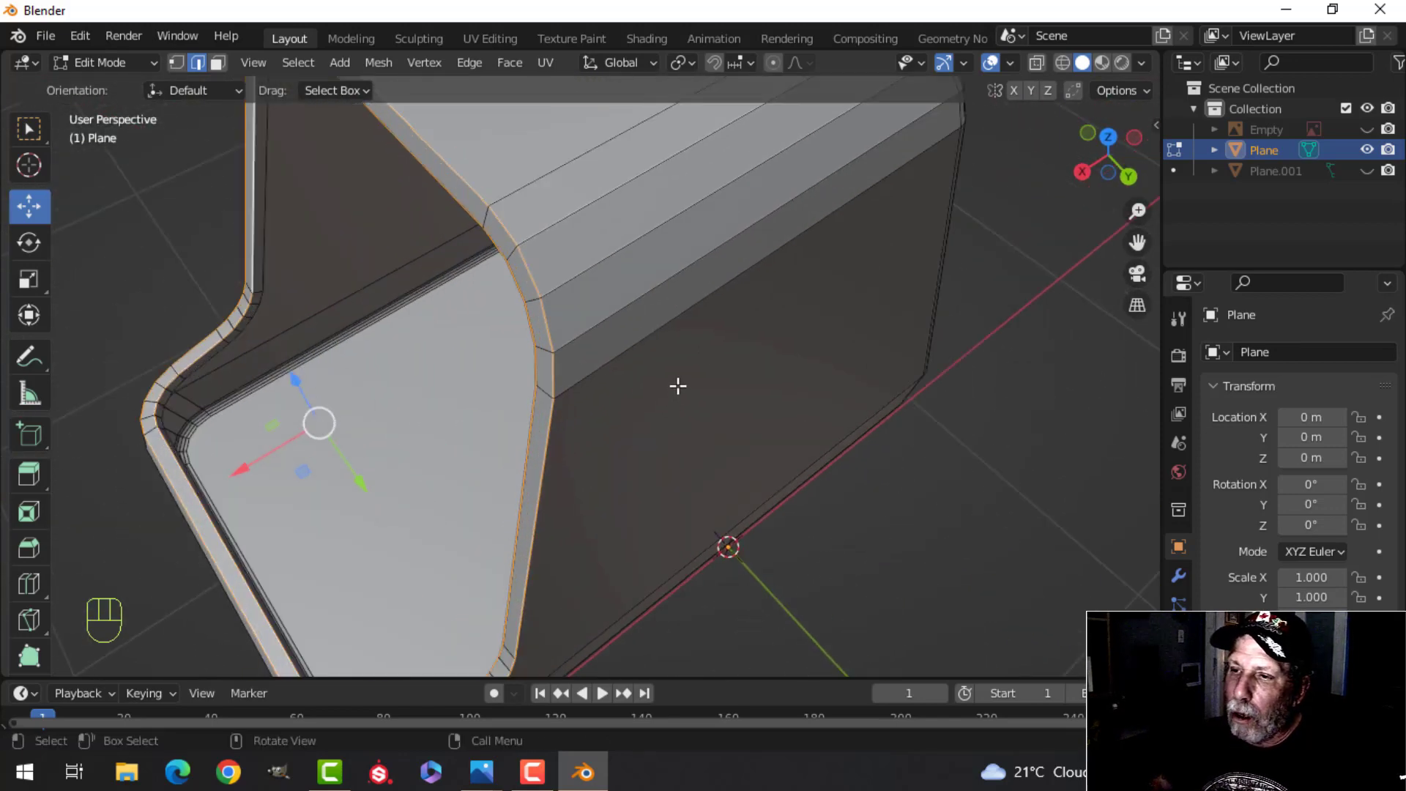
pyautogui.keyDown('shift'); pyautogui.moveTo(677, 373); pyautogui.dragTo(671, 450, button='middle'); pyautogui.keyUp('shift')
pyautogui.moveTo(671, 450); pyautogui.dragTo(665, 421, button='middle')
pyautogui.keyDown('shift'); pyautogui.moveTo(701, 337); pyautogui.dragTo(665, 361, button='middle'); pyautogui.keyUp('shift')
pyautogui.scroll(2, 685, 384)
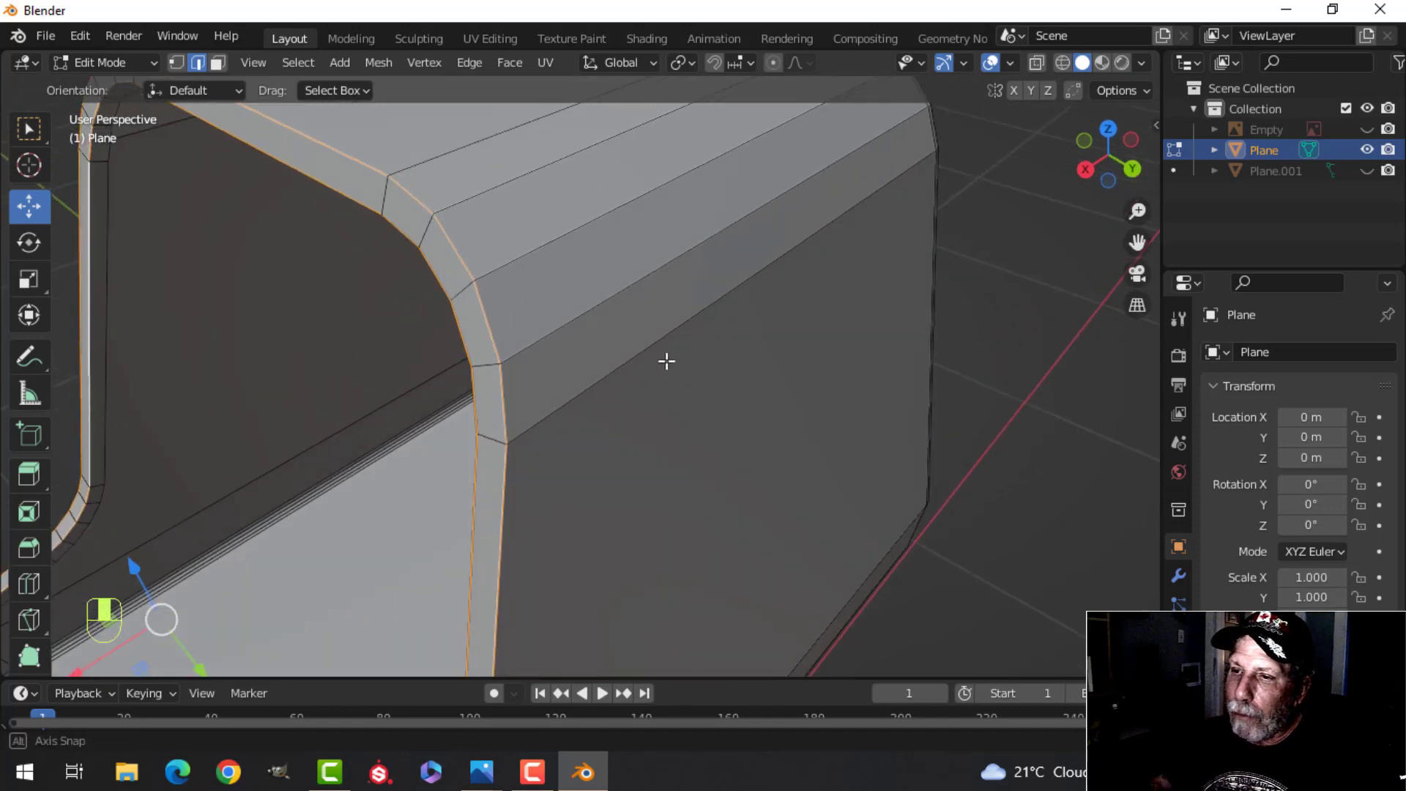
pyautogui.keyDown('shift'); pyautogui.moveTo(631, 293); pyautogui.dragTo(666, 404, button='middle'); pyautogui.keyUp('shift')
pyautogui.hotkey('ctrl', 'b')
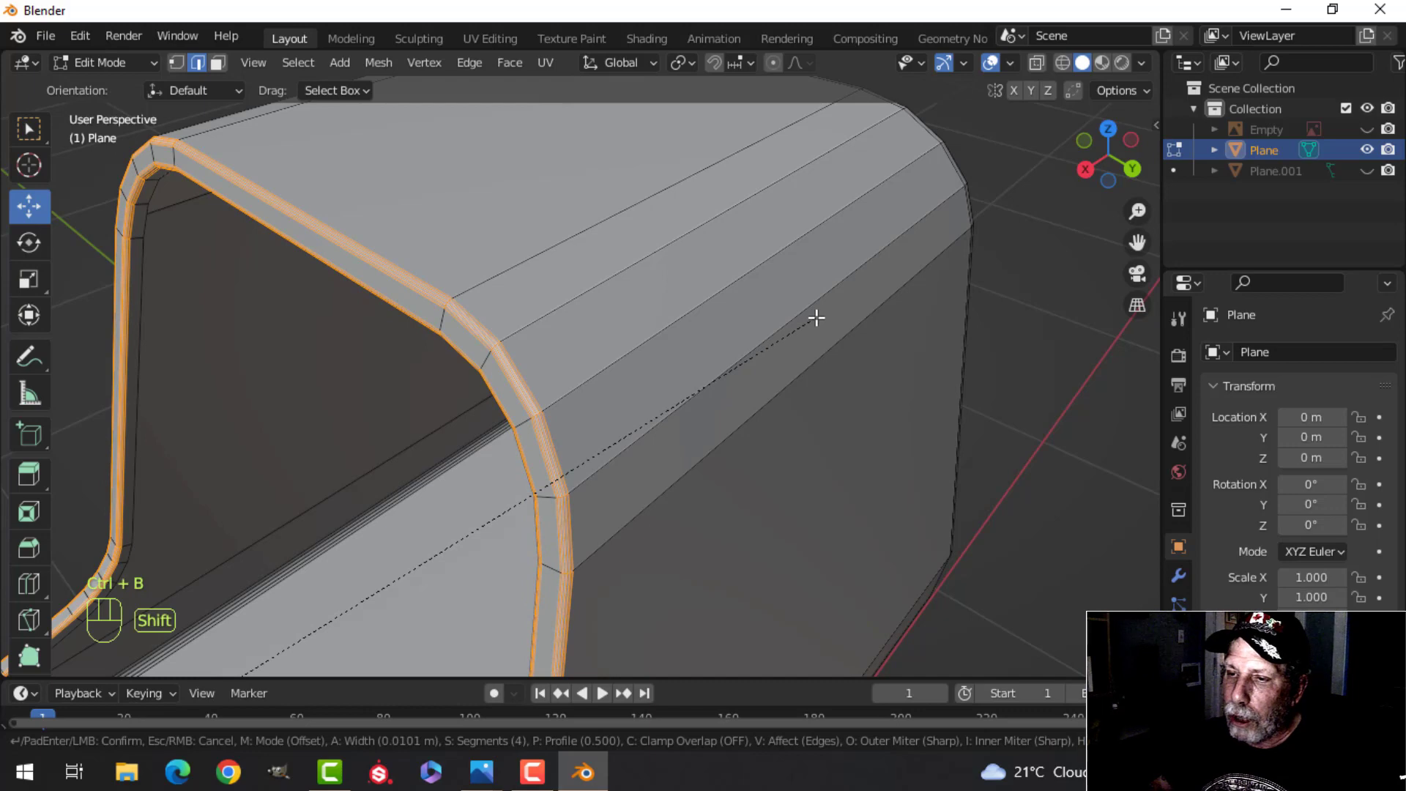
pyautogui.scroll(-3, 814, 318)
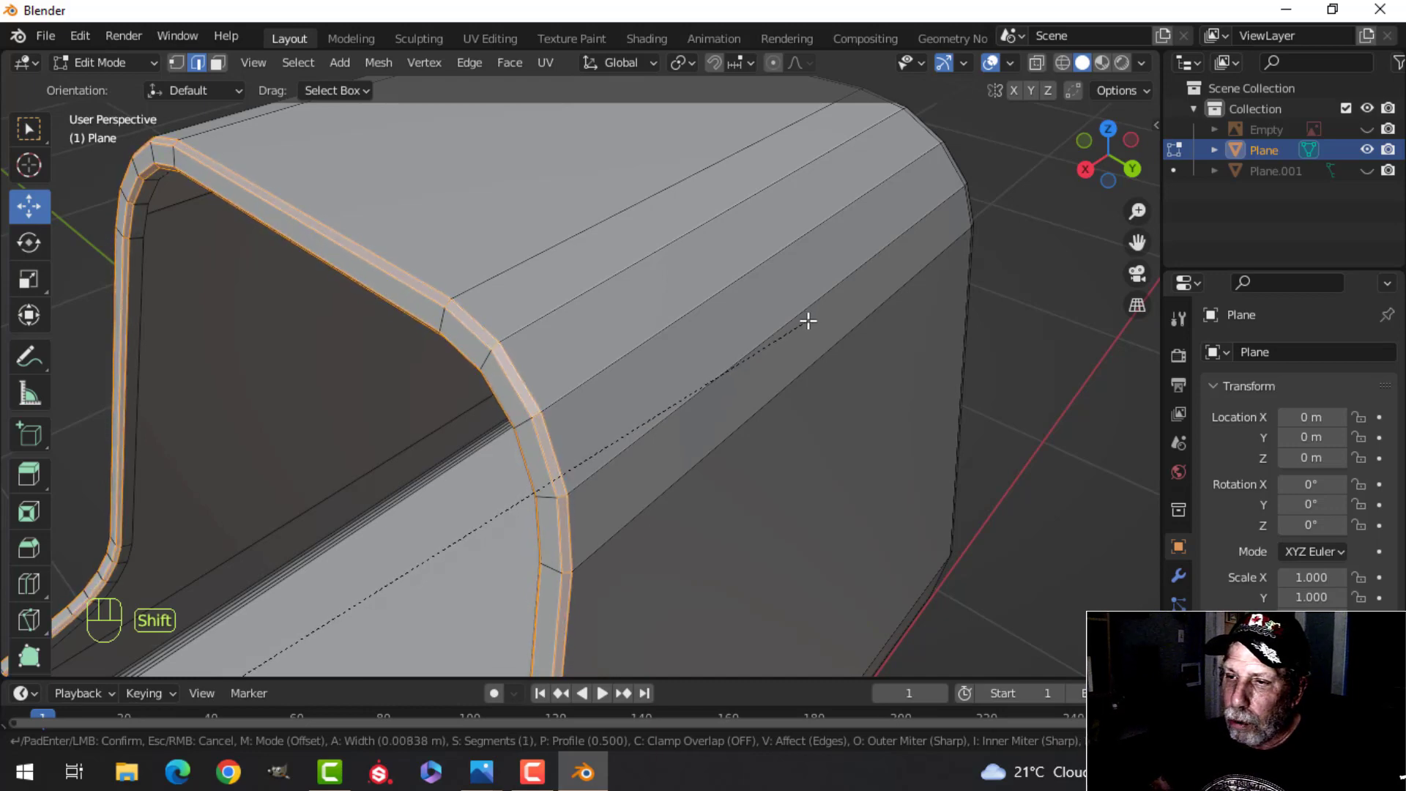
pyautogui.scroll(1, 807, 320)
pyautogui.click(808, 320)
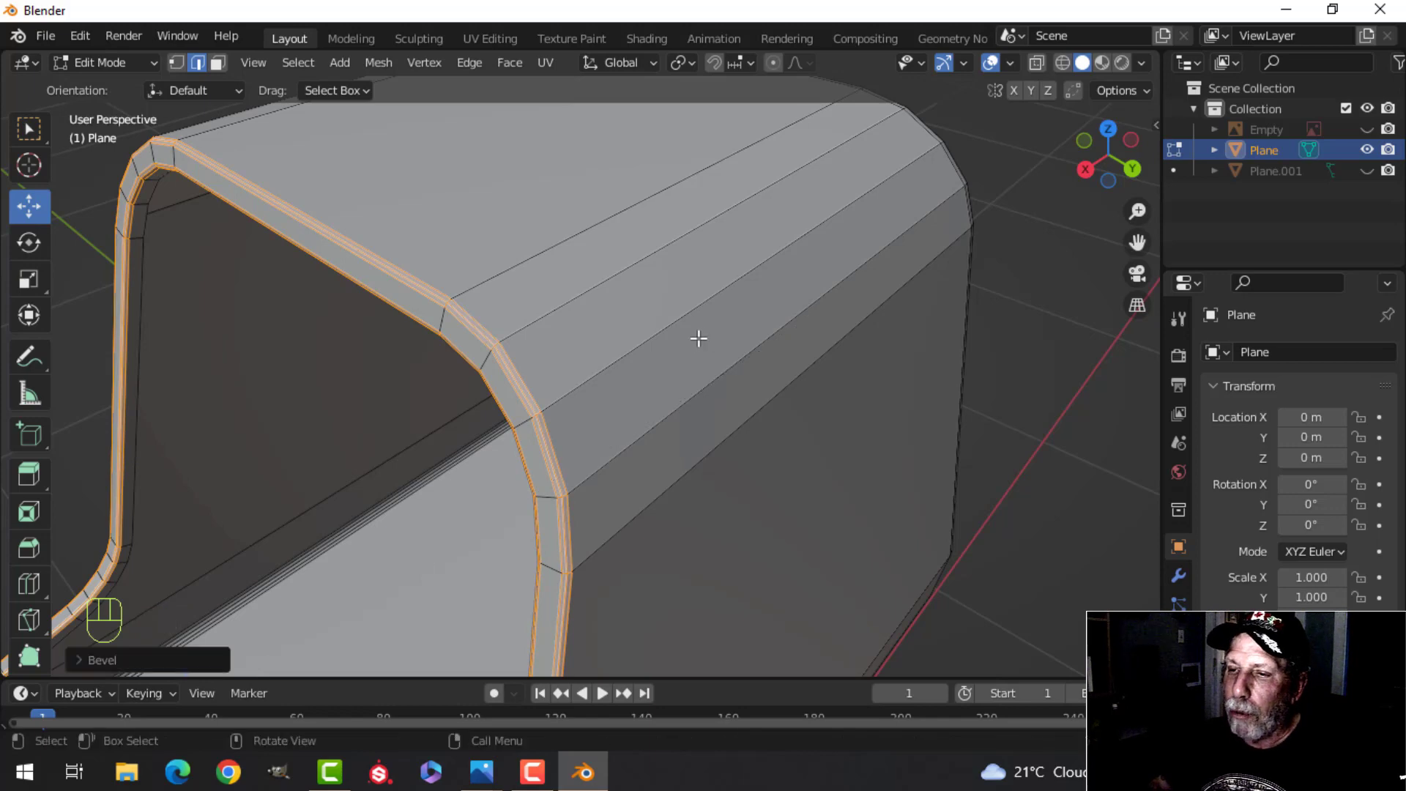
pyautogui.press('Tab')
# Step: Bevel the horizontal edge loop around the base of the body about 0.005 m with 1 segment
pyautogui.scroll(-5, 675, 349)
pyautogui.moveTo(675, 349); pyautogui.dragTo(816, 222, button='middle')
pyautogui.scroll(4, 835, 300)
pyautogui.keyDown('shift'); pyautogui.moveTo(850, 370); pyautogui.dragTo(867, 275, button='middle'); pyautogui.keyUp('shift')
pyautogui.keyDown('shift'); pyautogui.moveTo(868, 275); pyautogui.dragTo(524, 307, button='middle'); pyautogui.keyUp('shift')
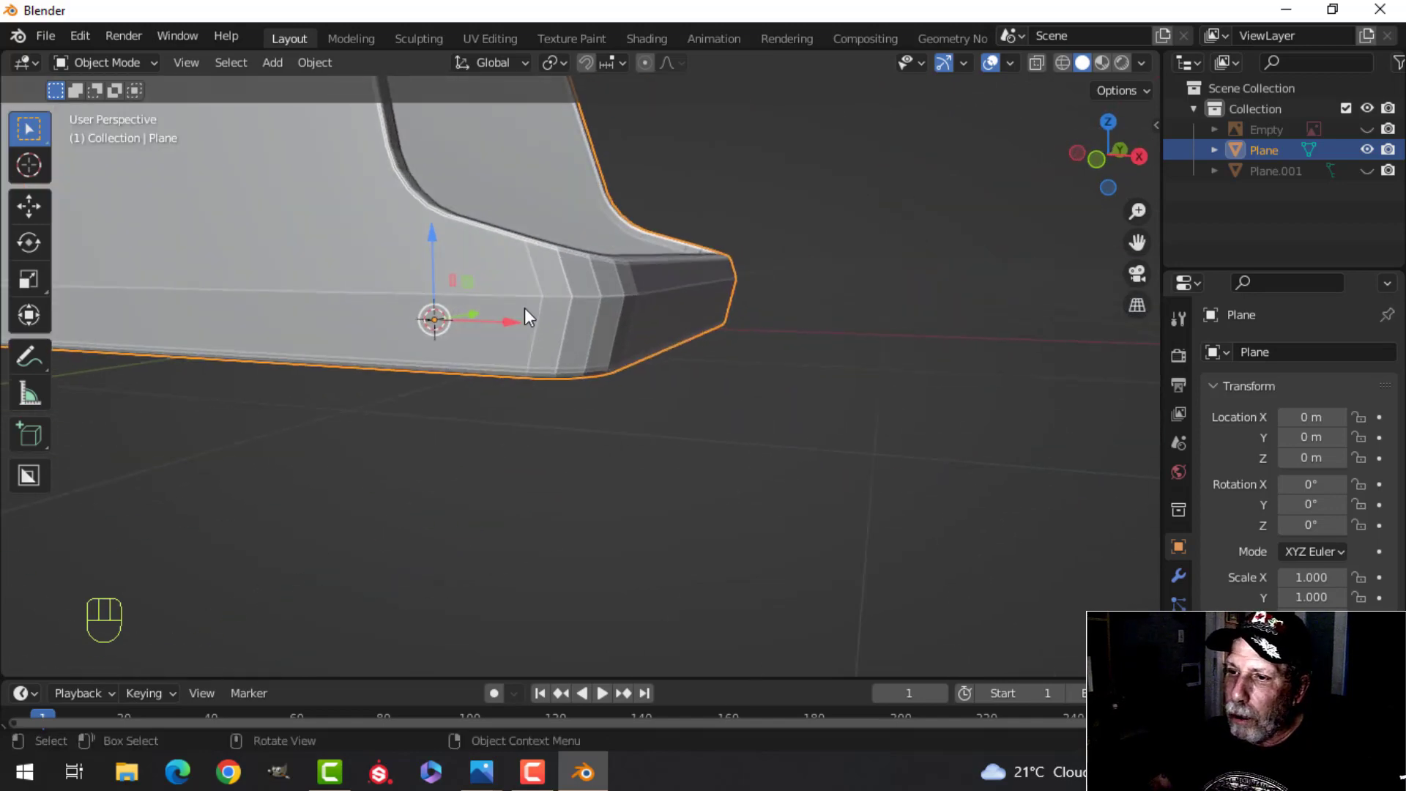
pyautogui.press('Tab')
pyautogui.hotkey('alt', 'a')
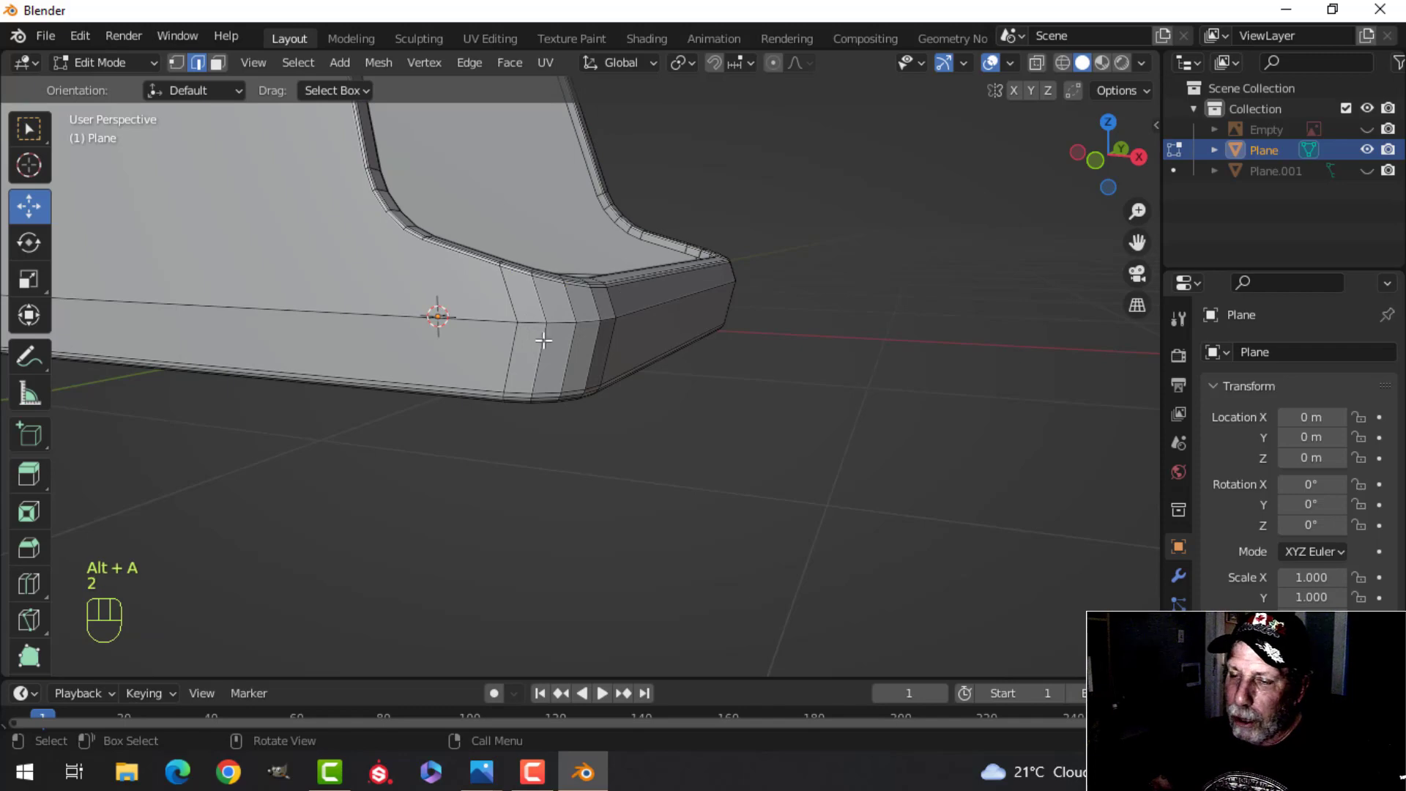
pyautogui.keyDown('alt'); pyautogui.keyDown('shift'); pyautogui.click(478, 322); pyautogui.keyUp('shift'); pyautogui.keyUp('alt')
pyautogui.moveTo(478, 322); pyautogui.dragTo(649, 386, button='middle')
pyautogui.hotkey('ctrl', 'b')
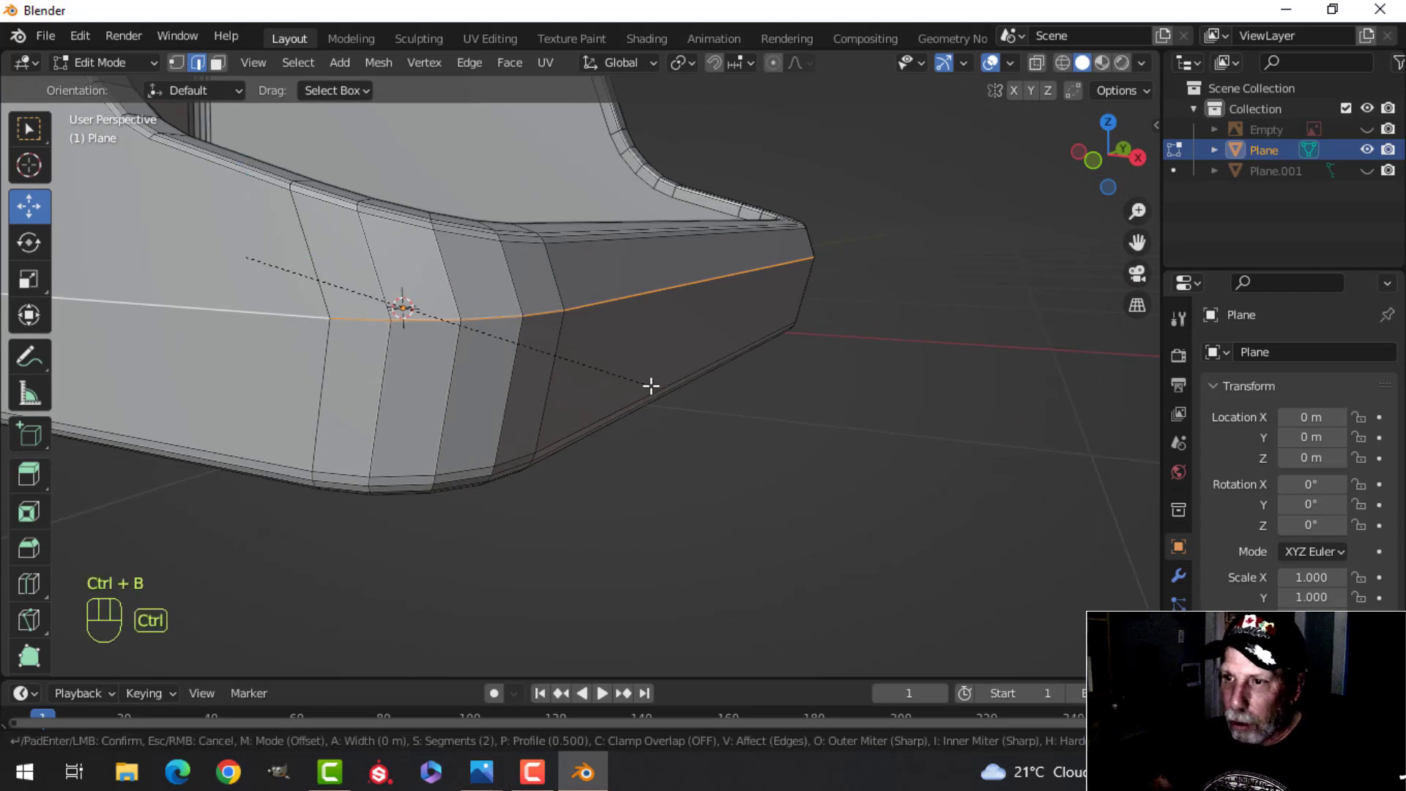
pyautogui.moveTo(680, 405)
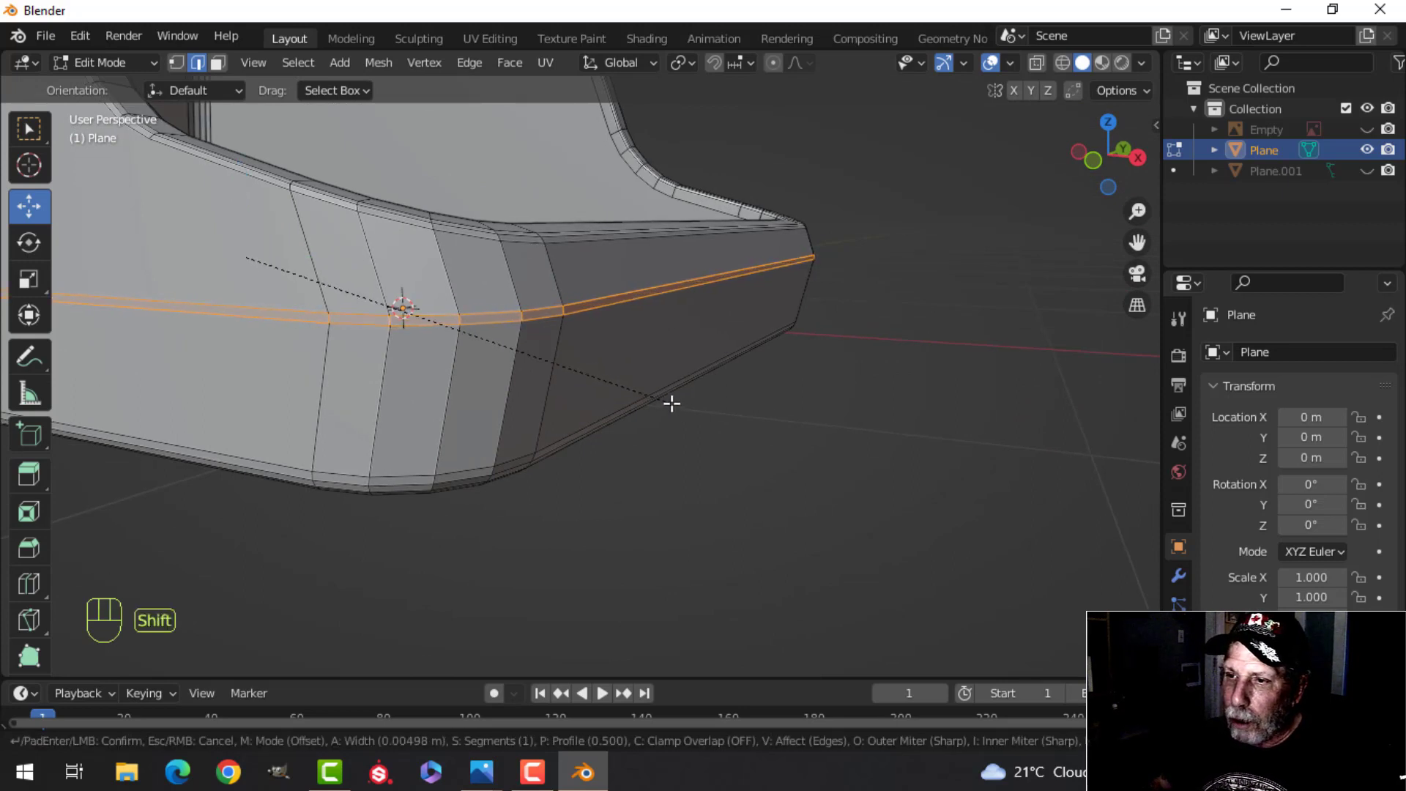
pyautogui.click(669, 401)
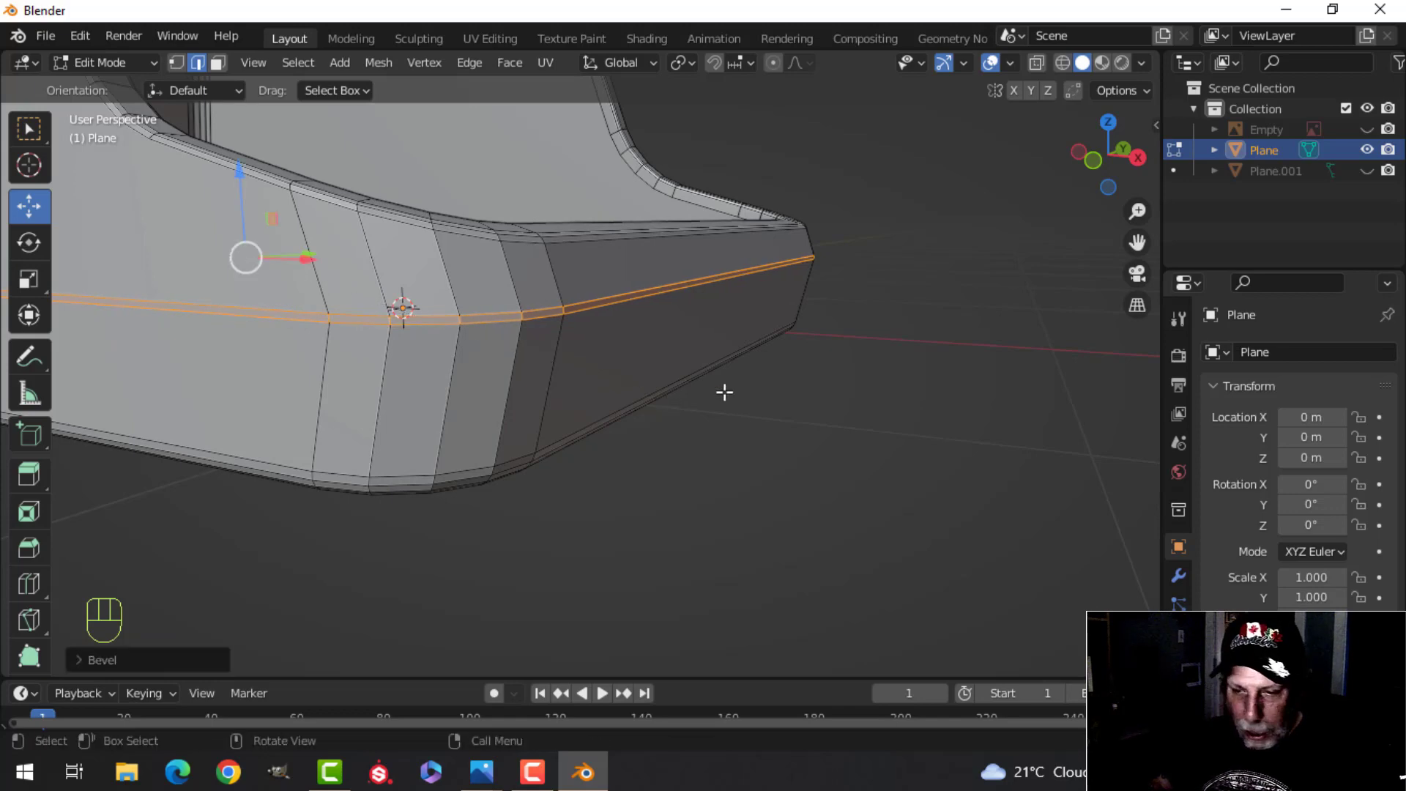
# Step: Extrude the narrow strip around the base inward along its normals about 0.011 m to form a groove
pyautogui.press('e')
pyautogui.hotkey('alt', 's')
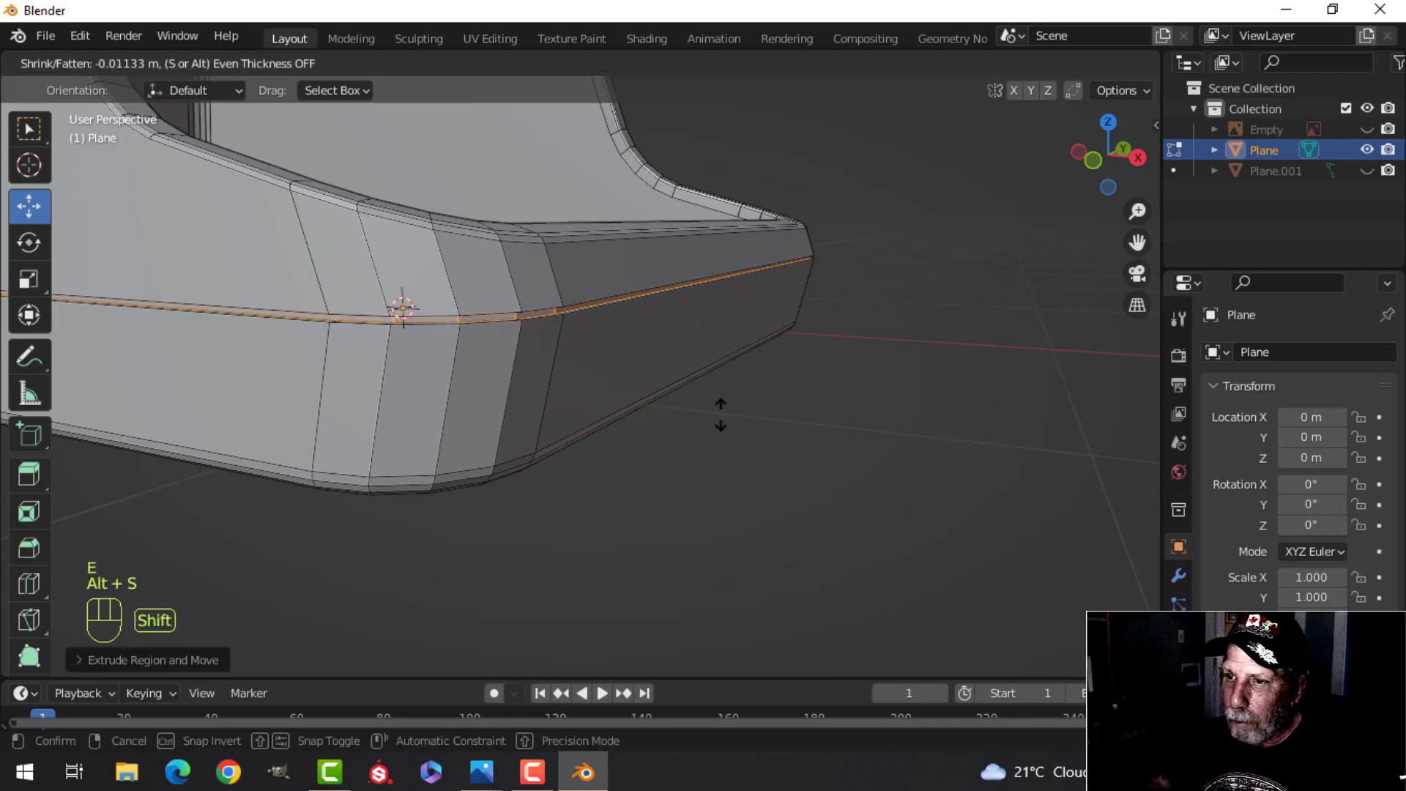
pyautogui.click(720, 415)
pyautogui.scroll(4, 621, 392)
pyautogui.hotkey('alt', 'a')
# Step: Bevel the upper and lower outer edge loops of the base groove about 0.005 m with 2 segments
pyautogui.moveTo(622, 392); pyautogui.dragTo(616, 399, button='middle')
pyautogui.scroll(-2, 628, 396)
pyautogui.scroll(2, 632, 425)
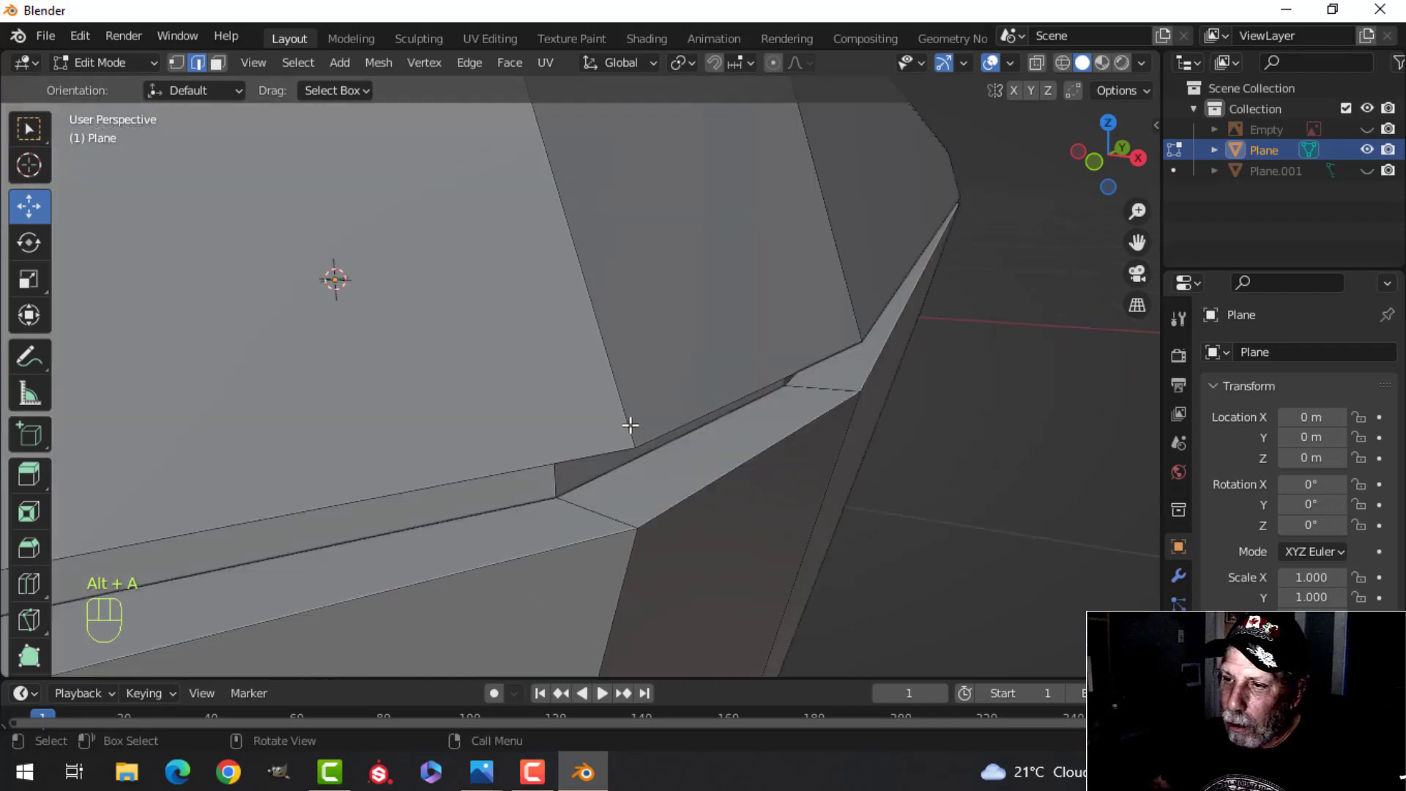
pyautogui.keyDown('alt'); pyautogui.keyDown('shift'); pyautogui.click(668, 422); pyautogui.keyUp('shift'); pyautogui.keyUp('alt')
pyautogui.keyDown('alt'); pyautogui.keyDown('shift'); pyautogui.click(731, 473); pyautogui.keyUp('shift'); pyautogui.keyUp('alt')
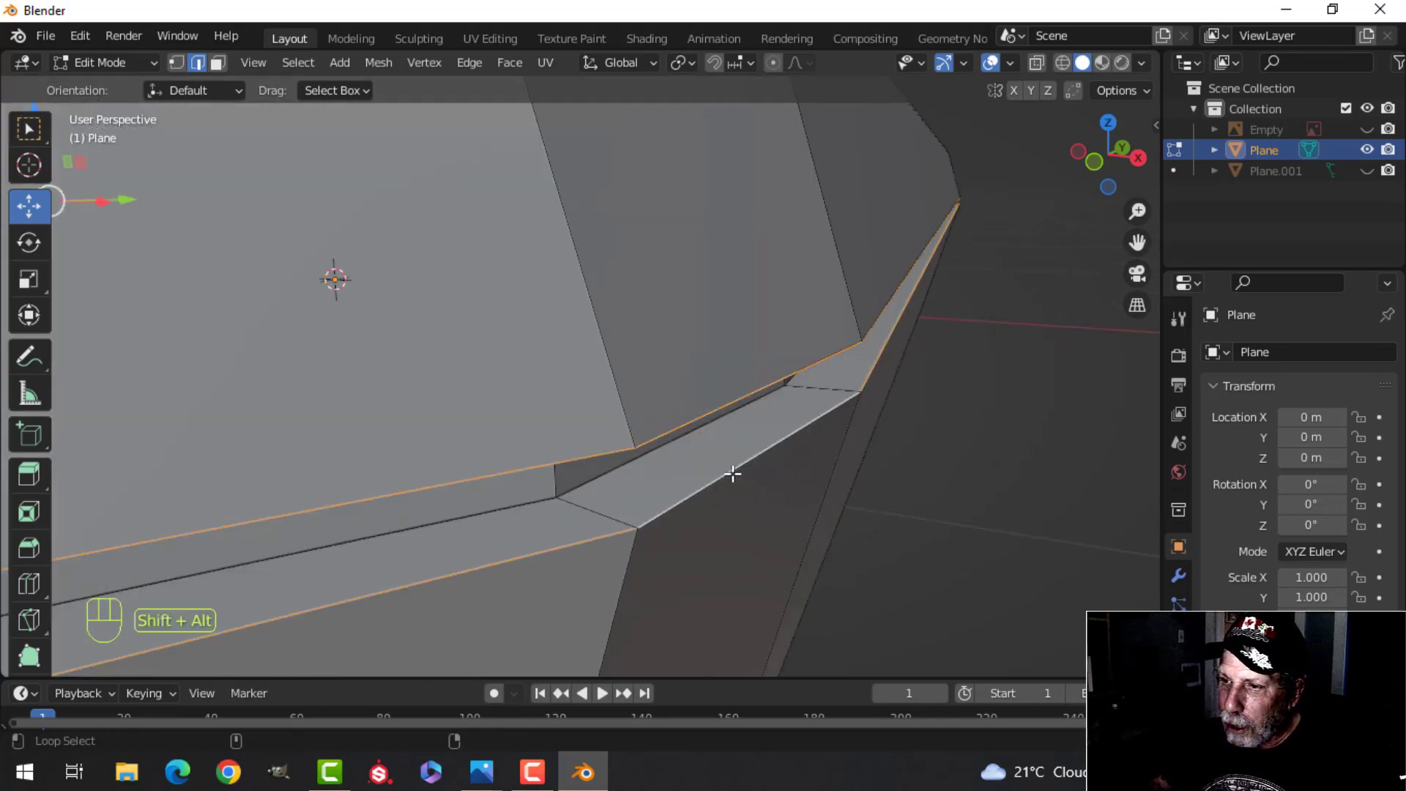
pyautogui.scroll(-4, 750, 455)
pyautogui.moveTo(740, 433); pyautogui.dragTo(810, 426, button='middle')
pyautogui.scroll(3, 775, 452)
pyautogui.keyDown('shift'); pyautogui.moveTo(810, 426); pyautogui.dragTo(810, 396, button='middle'); pyautogui.keyUp('shift')
pyautogui.hotkey('ctrl', 'b')
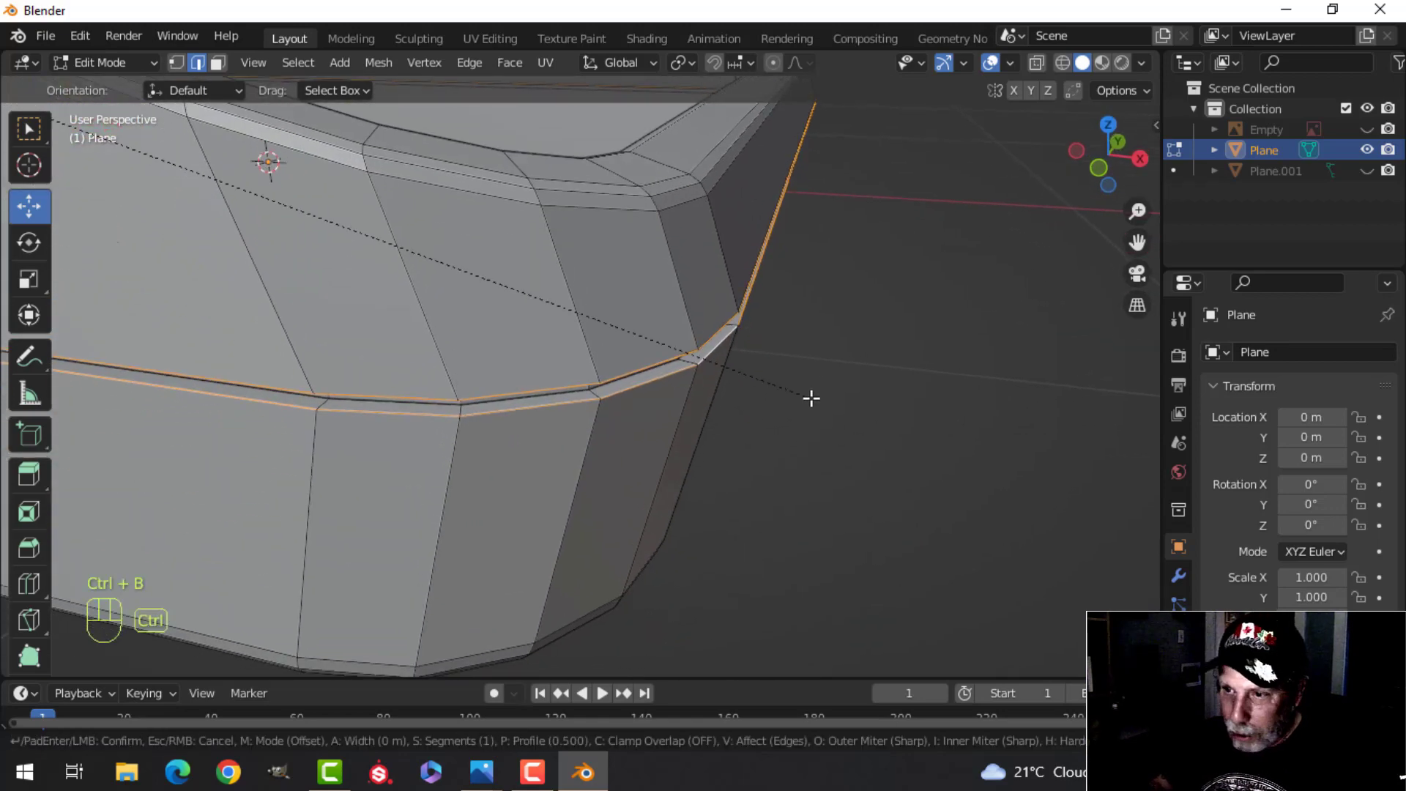
pyautogui.scroll(1, 837, 425)
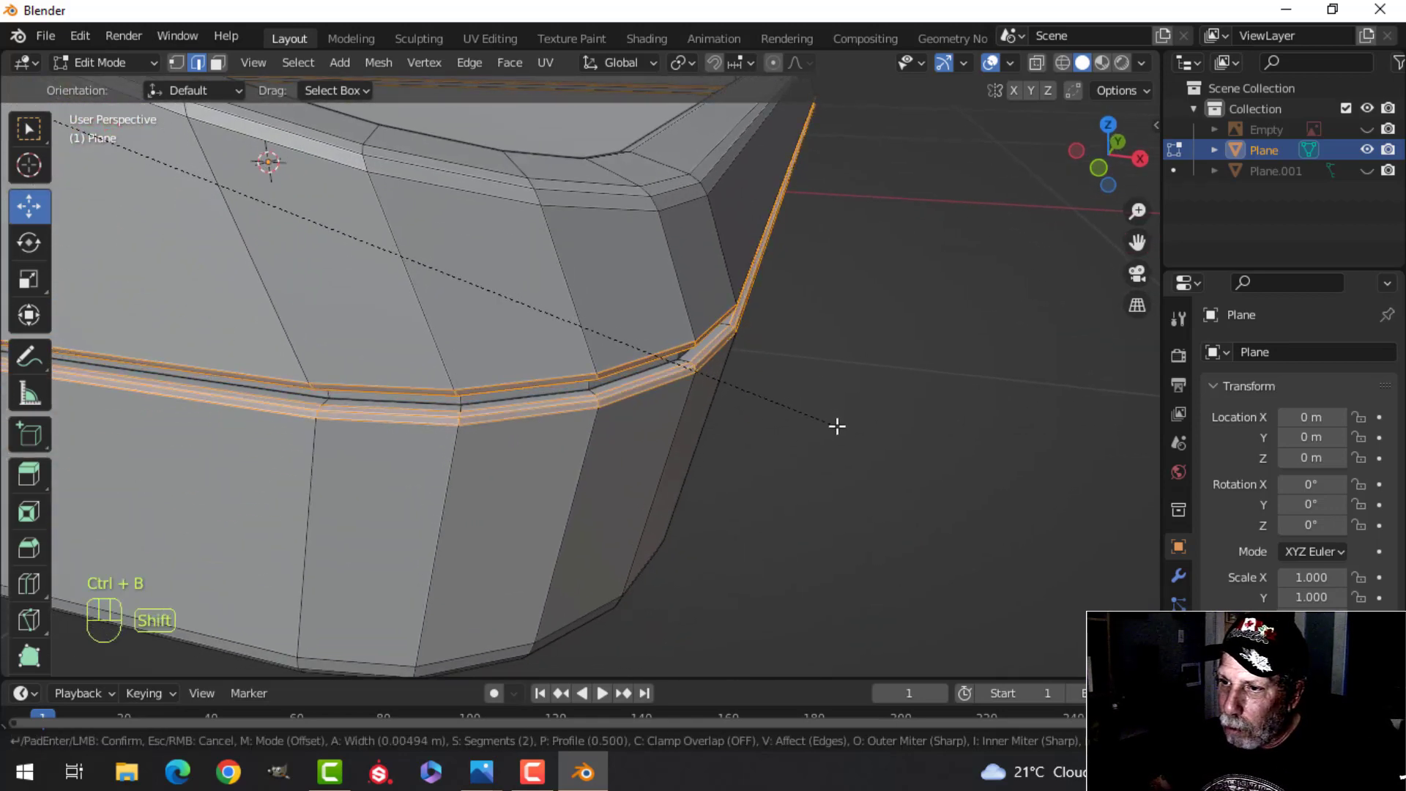
pyautogui.click(834, 425)
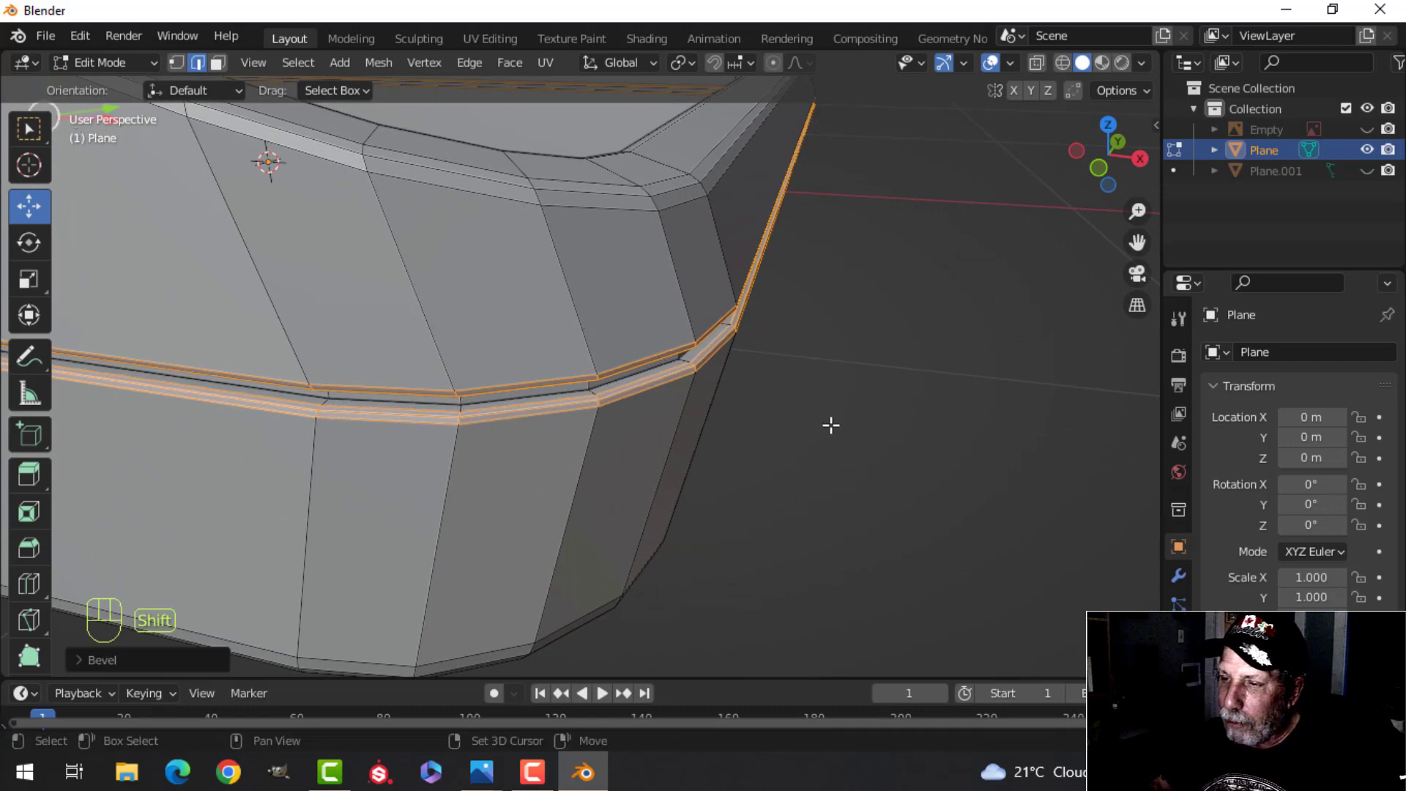
# Step: Return to Object Mode and unhide the front panel and reference image, leaving nothing selected
pyautogui.press('Tab')
pyautogui.moveTo(832, 424); pyautogui.dragTo(602, 454, button='middle')
pyautogui.hotkey('alt', 'a')
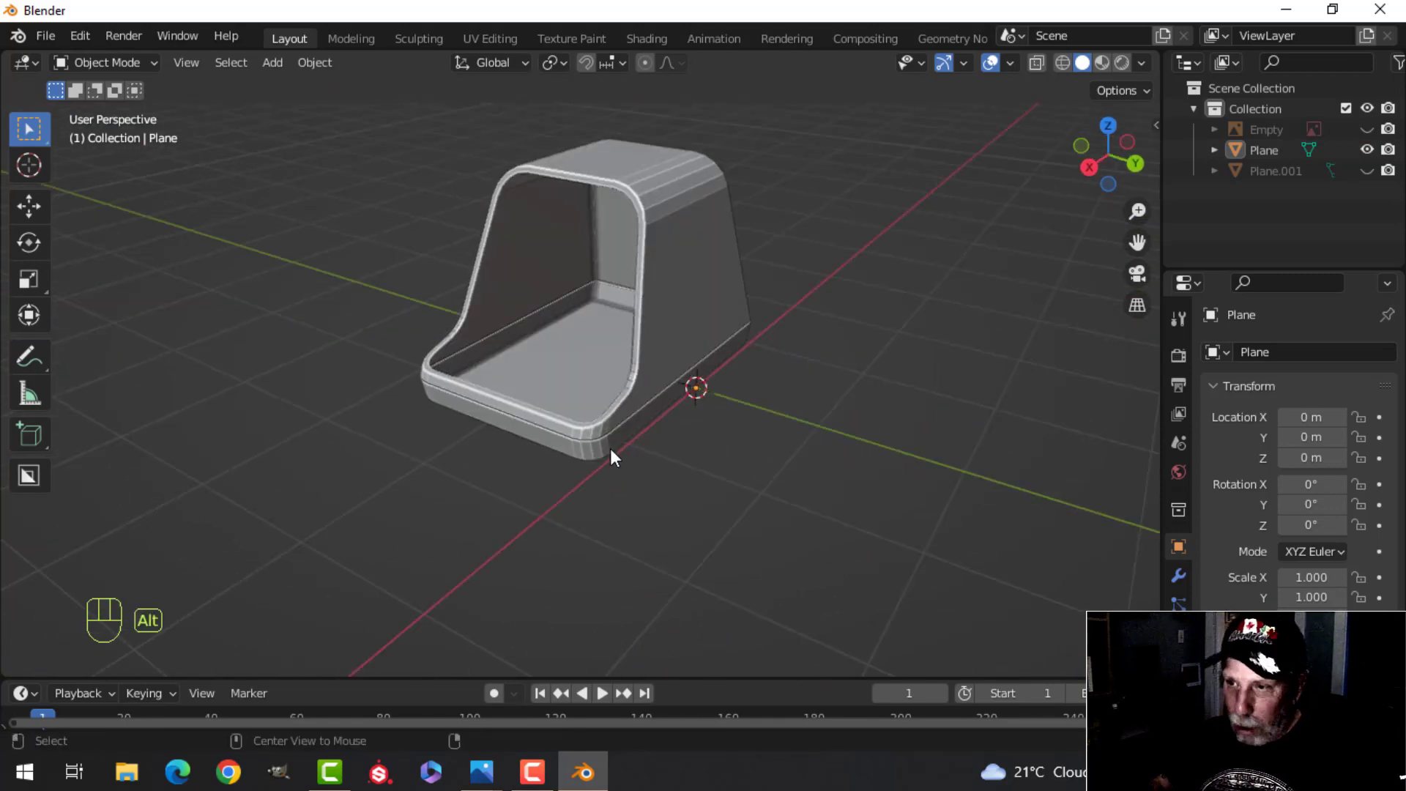
pyautogui.hotkey('alt', 'h')
pyautogui.hotkey('alt', 'a')
# Step: Apply smooth shading to the front panel and the terminal body
pyautogui.moveTo(560, 380); pyautogui.dragTo(572, 328, button='middle')
pyautogui.click(572, 328)
pyautogui.rightClick(572, 328)
pyautogui.click(573, 328)
pyautogui.hotkey('alt', 'a')
pyautogui.moveTo(642, 388); pyautogui.dragTo(621, 333, button='middle')
pyautogui.click(458, 254)
pyautogui.rightClick(458, 254)
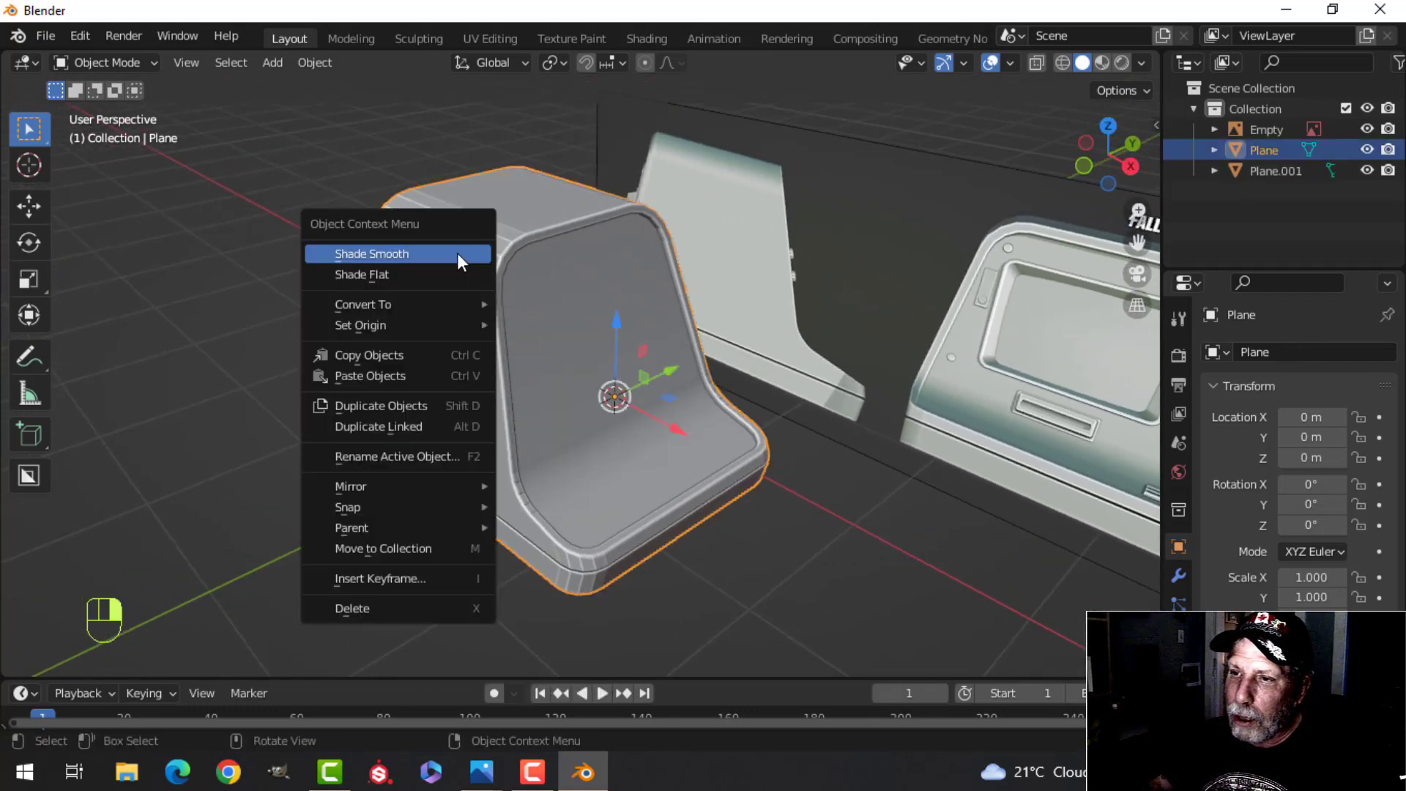
pyautogui.click(458, 257)
# Step: Add a Weighted Normal modifier to the terminal body and enable Auto Smooth for its normals
pyautogui.moveTo(532, 432); pyautogui.dragTo(465, 380, button='middle')
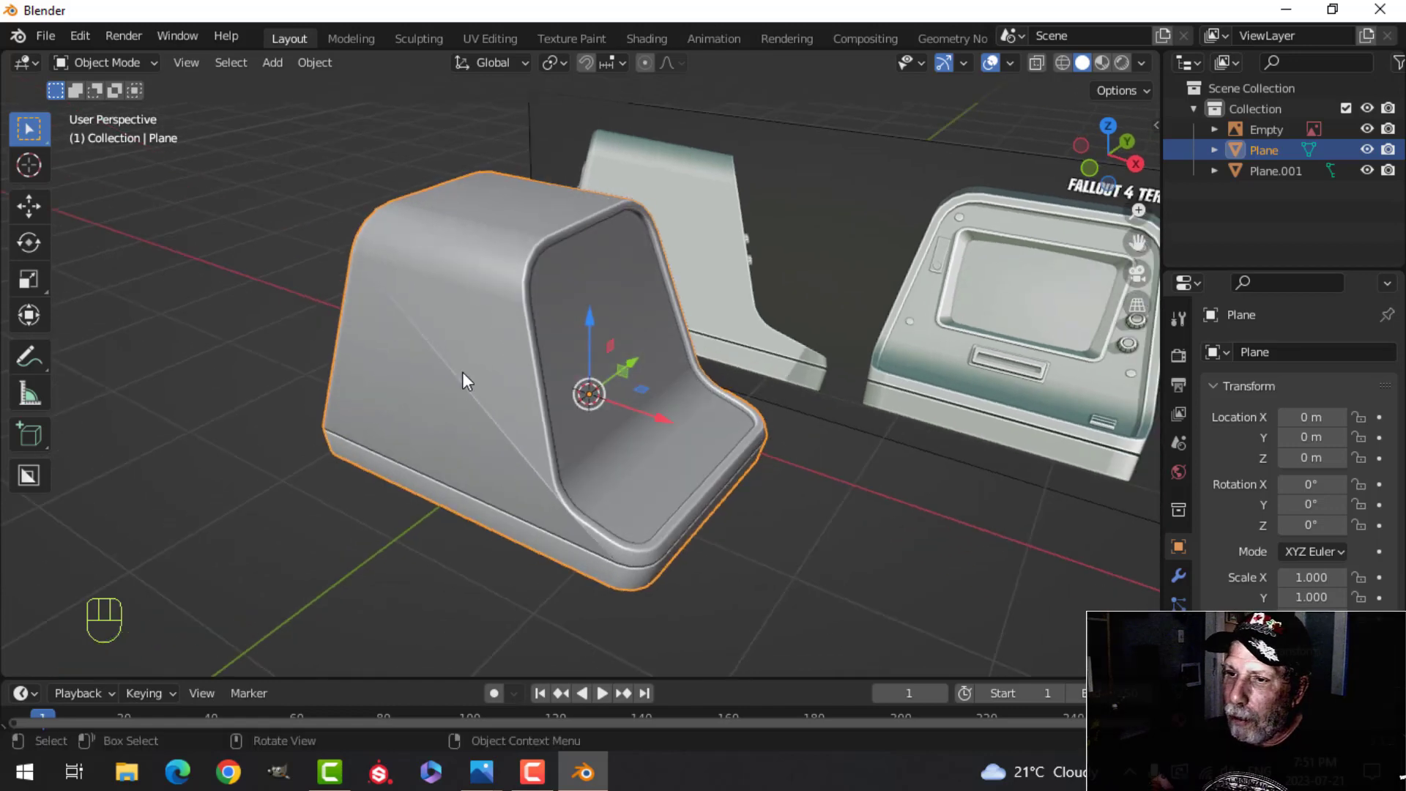
pyautogui.click(1177, 576)
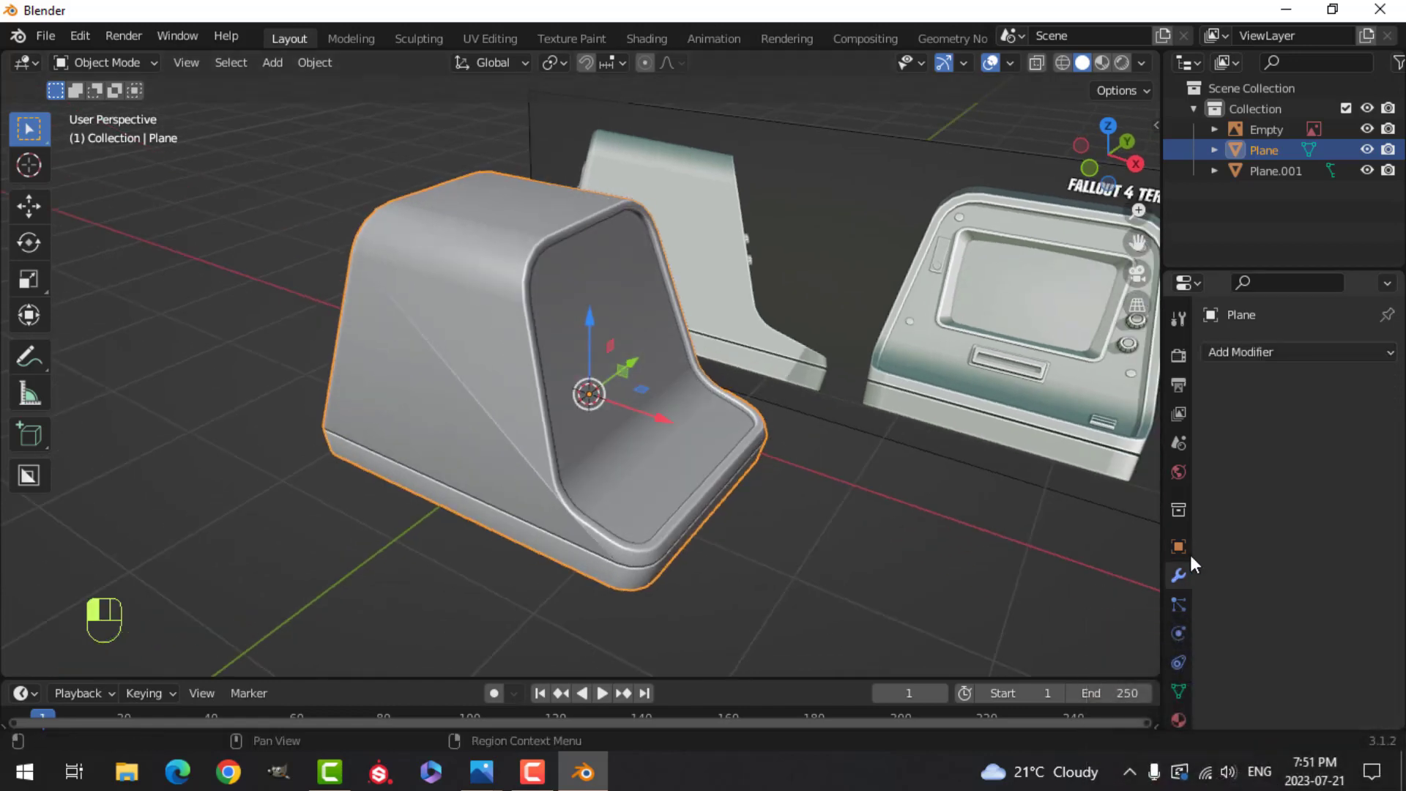
pyautogui.click(1231, 351)
pyautogui.click(833, 496)
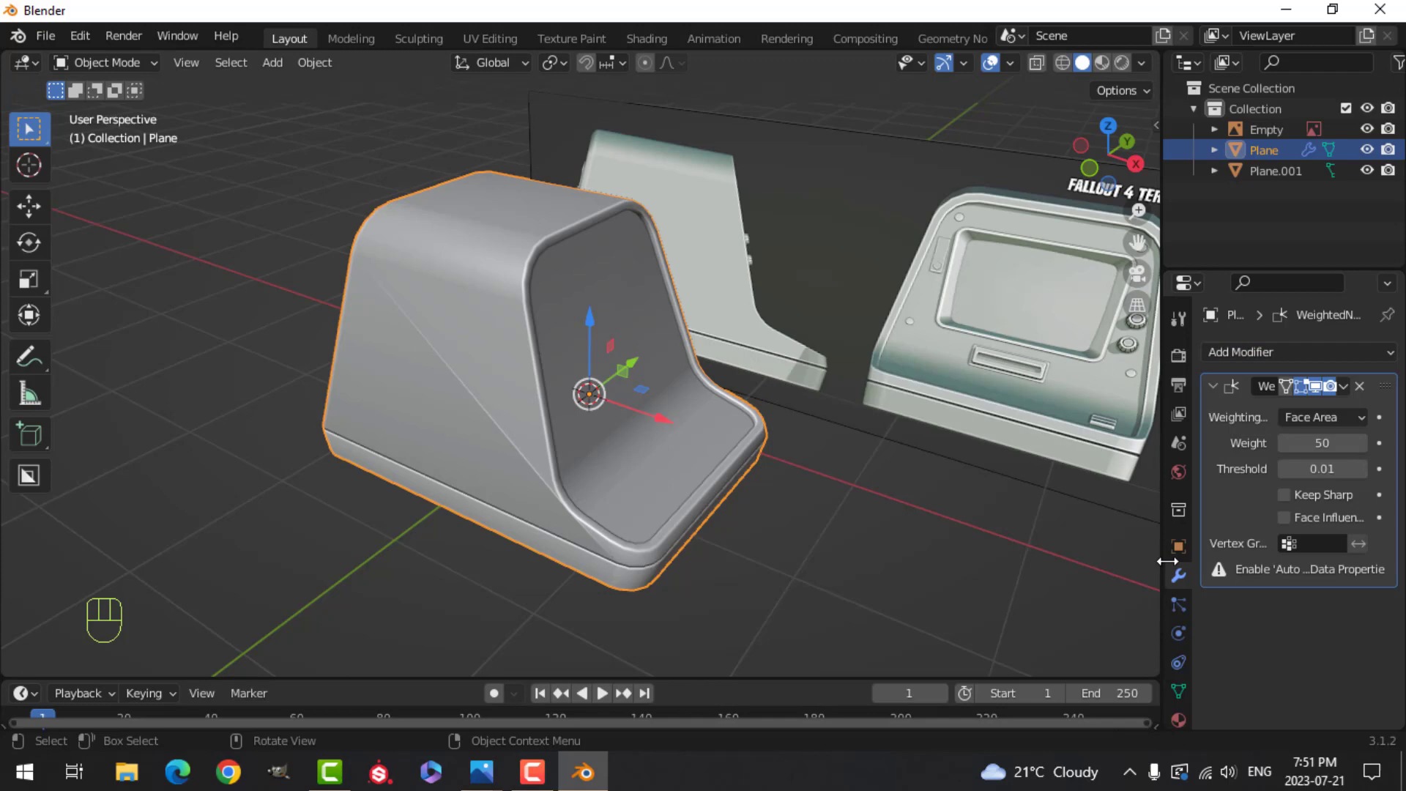
pyautogui.click(1188, 685)
pyautogui.scroll(-4, 1270, 667)
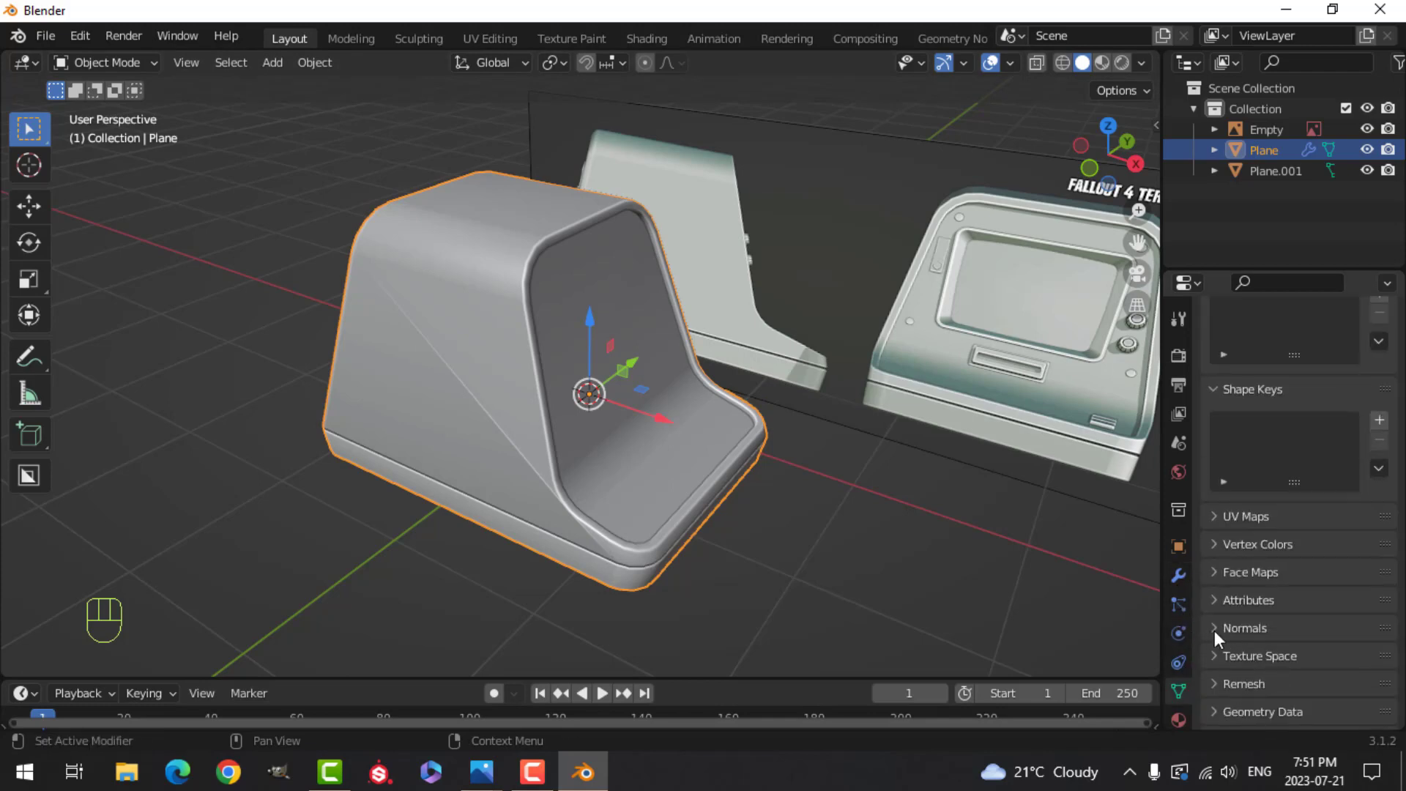
pyautogui.click(1215, 629)
pyautogui.click(1283, 658)
pyautogui.hotkey('alt', 'a')
# Step: Snap the 3D cursor to the body's large back face and return to Object Mode
pyautogui.moveTo(1003, 587); pyautogui.dragTo(471, 440, button='middle')
pyautogui.scroll(3, 249, 413)
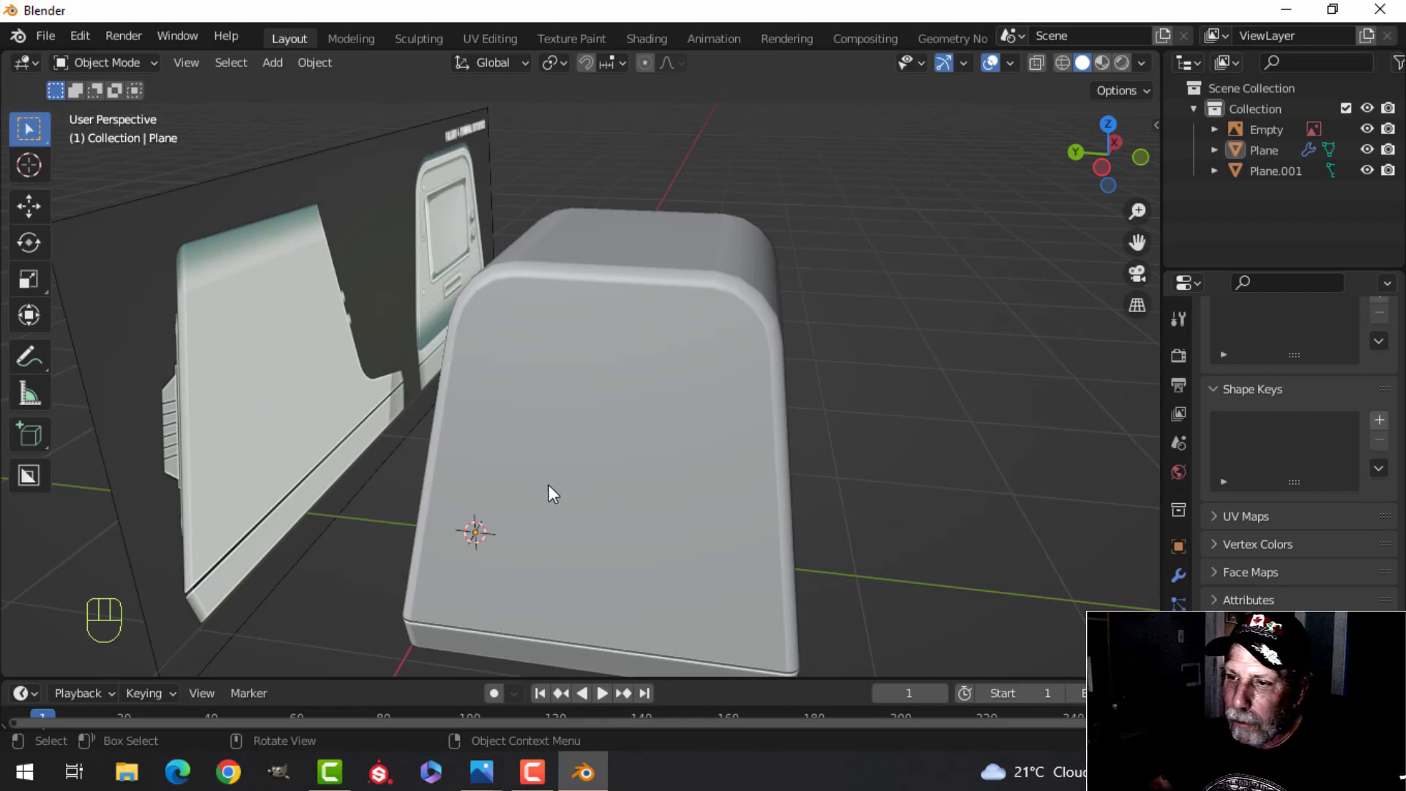
pyautogui.moveTo(548, 485); pyautogui.dragTo(631, 403, button='middle')
pyautogui.press('Tab')
pyautogui.moveTo(791, 411); pyautogui.dragTo(661, 423, button='middle')
pyautogui.hotkey('alt', 'a')
pyautogui.press('3')
pyautogui.click(688, 439)
pyautogui.hotkey('shift', 's')
pyautogui.click(690, 542)
pyautogui.press('Tab')
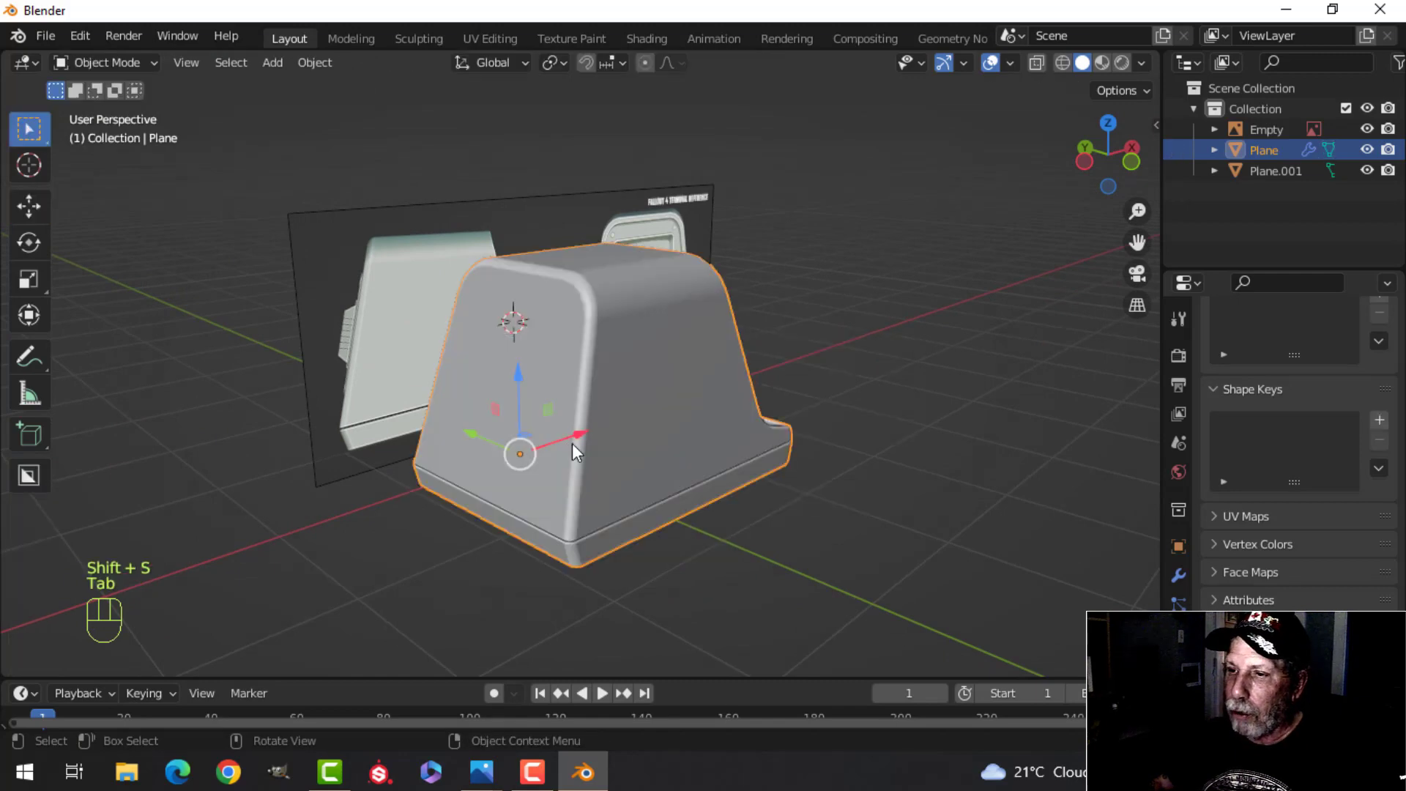
# Step: Hide the reference image
pyautogui.hotkey('alt', 'a')
pyautogui.moveTo(572, 443); pyautogui.dragTo(649, 465, button='middle')
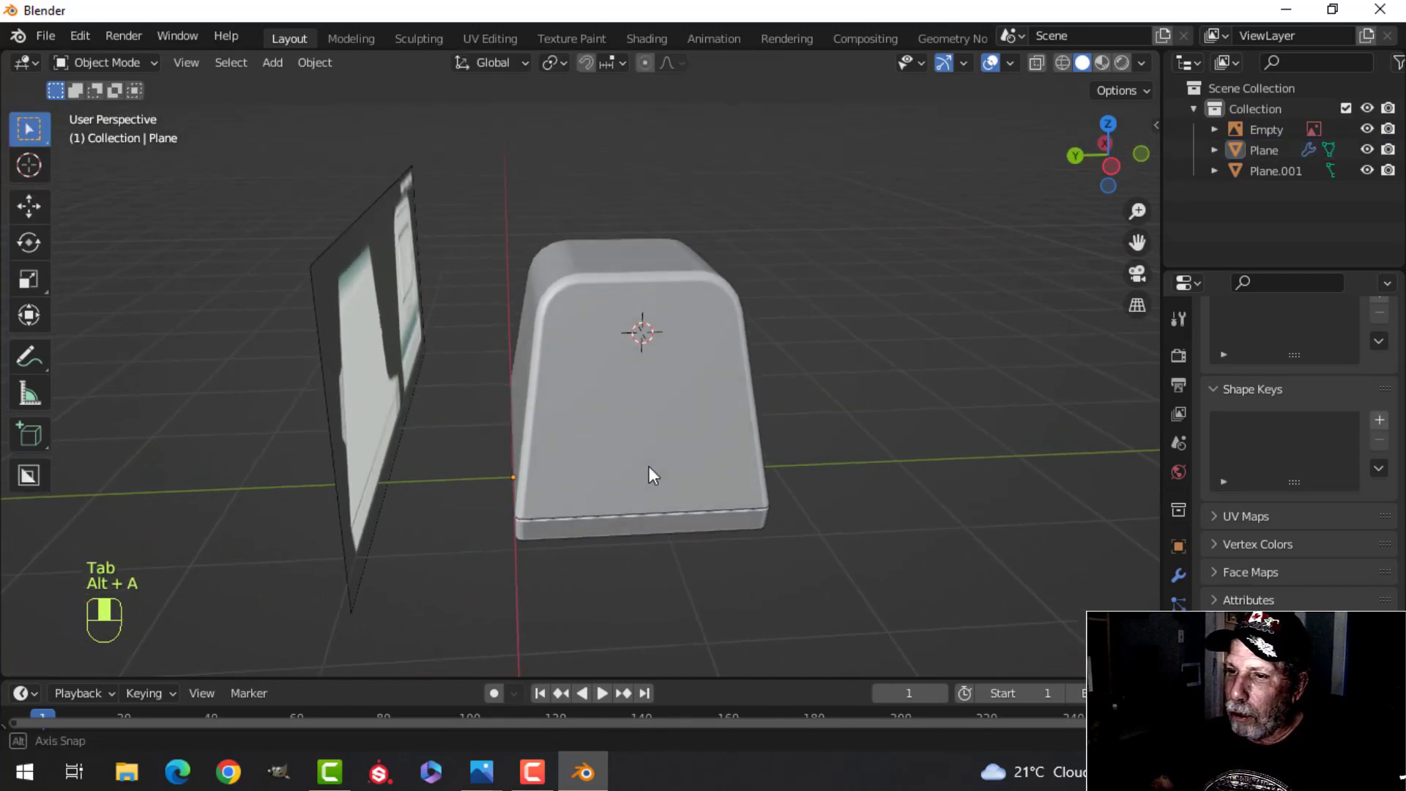
pyautogui.click(366, 335)
pyautogui.press('h')
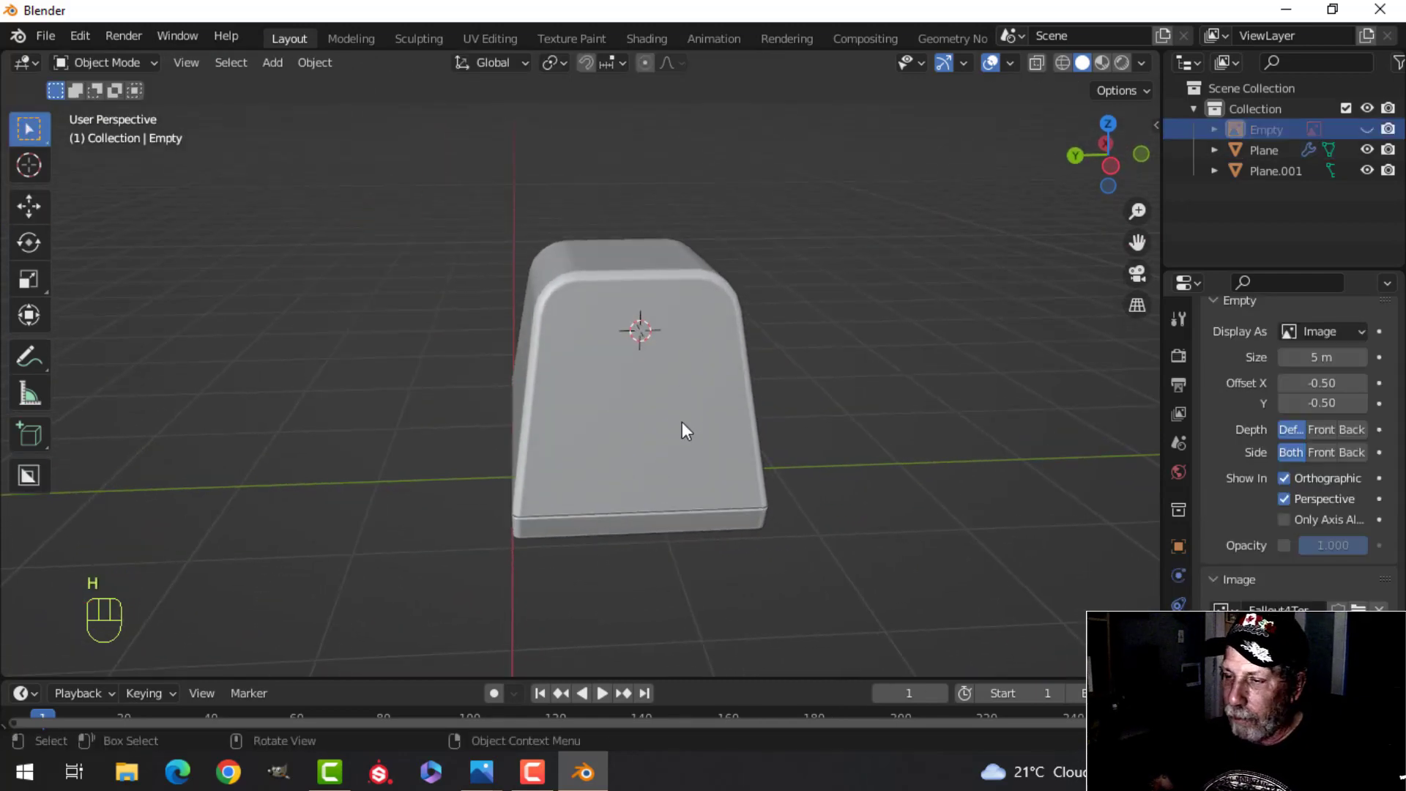
# Step: Add a plane at the 3D cursor on the terminal's back and scale its mesh down in Edit Mode
pyautogui.moveTo(682, 420); pyautogui.dragTo(655, 400, button='middle')
pyautogui.press('ctrl+KP_3')
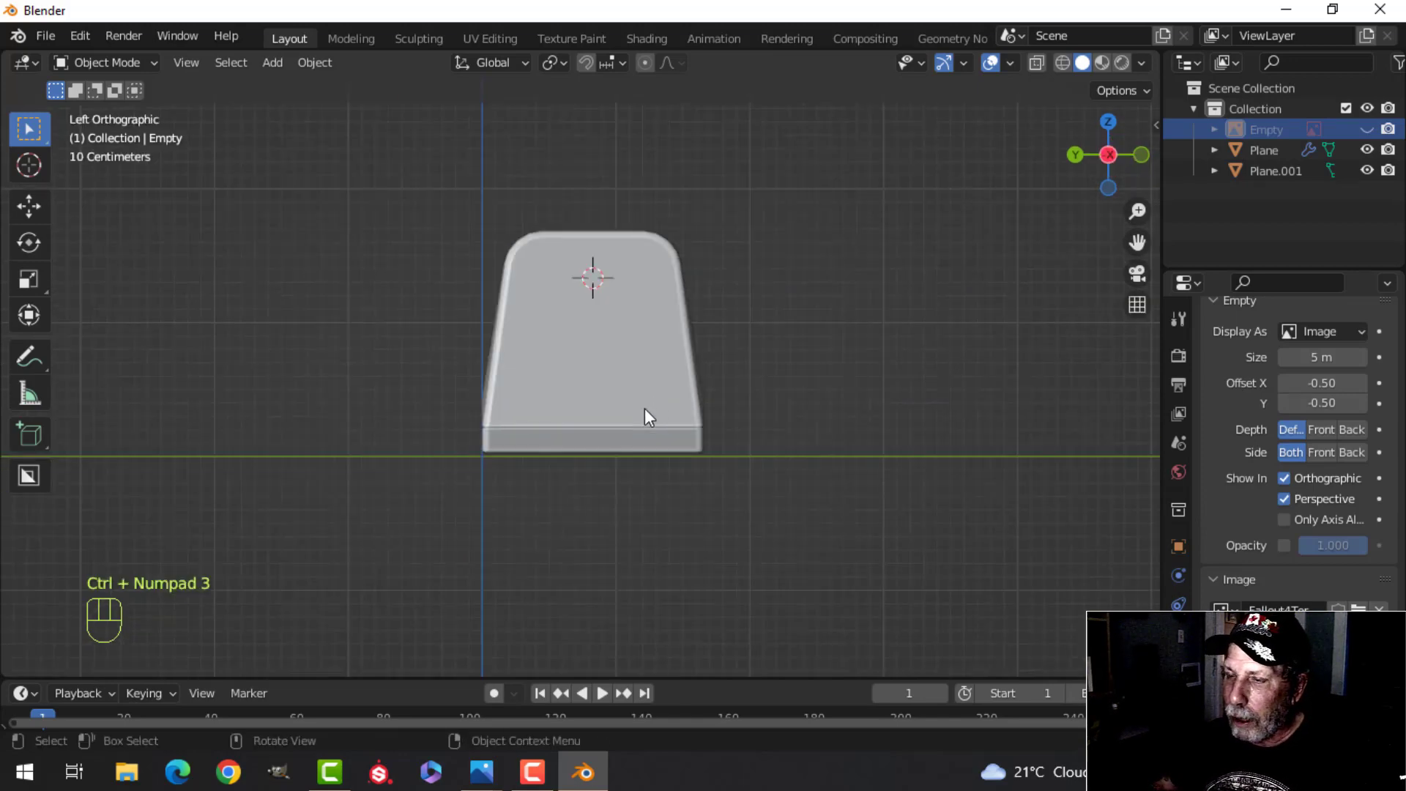
pyautogui.scroll(1, 644, 407)
pyautogui.keyDown('shift'); pyautogui.moveTo(640, 374); pyautogui.dragTo(624, 402, button='middle'); pyautogui.keyUp('shift')
pyautogui.scroll(2, 620, 401)
pyautogui.scroll(-1, 621, 398)
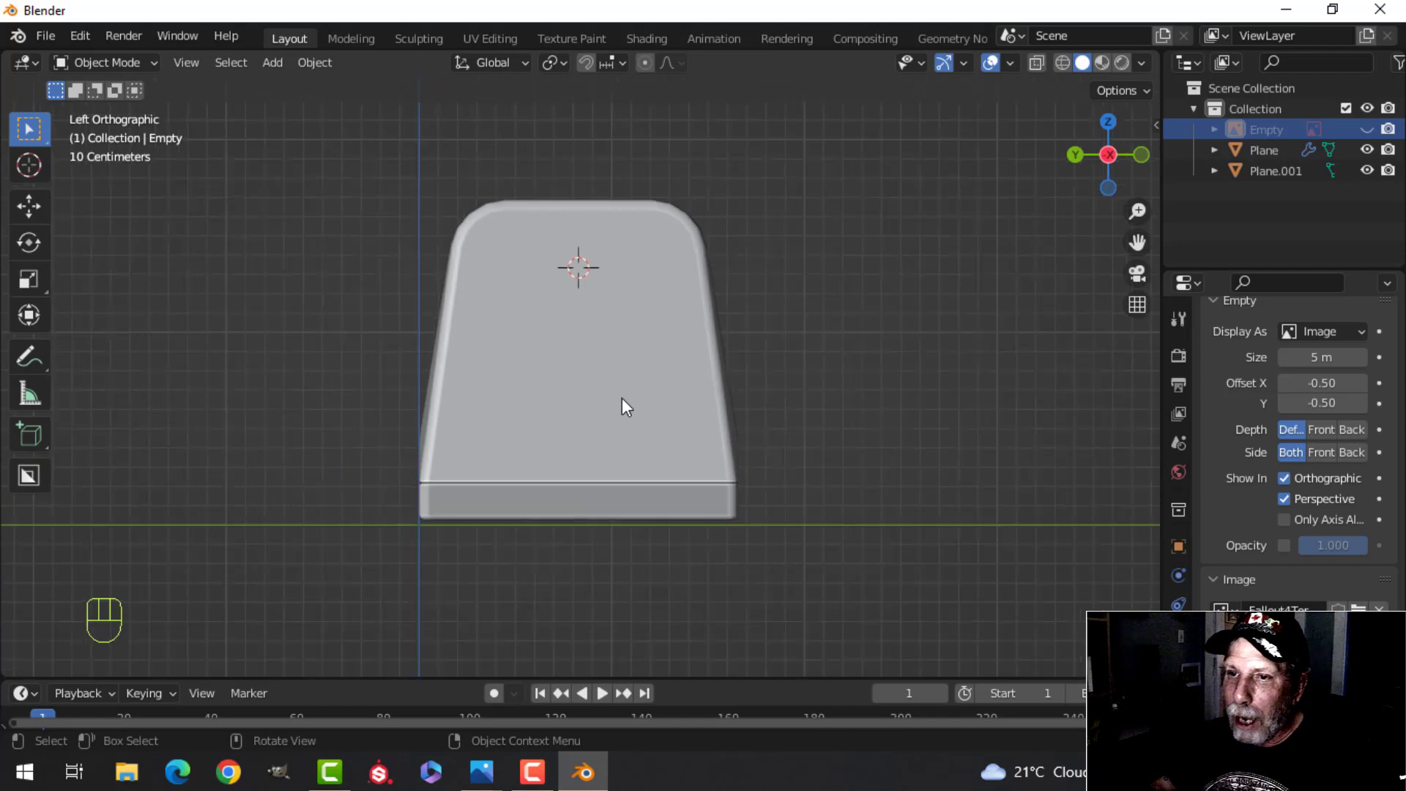
pyautogui.scroll(-1, 732, 353)
pyautogui.keyDown('shift'); pyautogui.moveTo(732, 353); pyautogui.dragTo(694, 311, button='middle'); pyautogui.keyUp('shift')
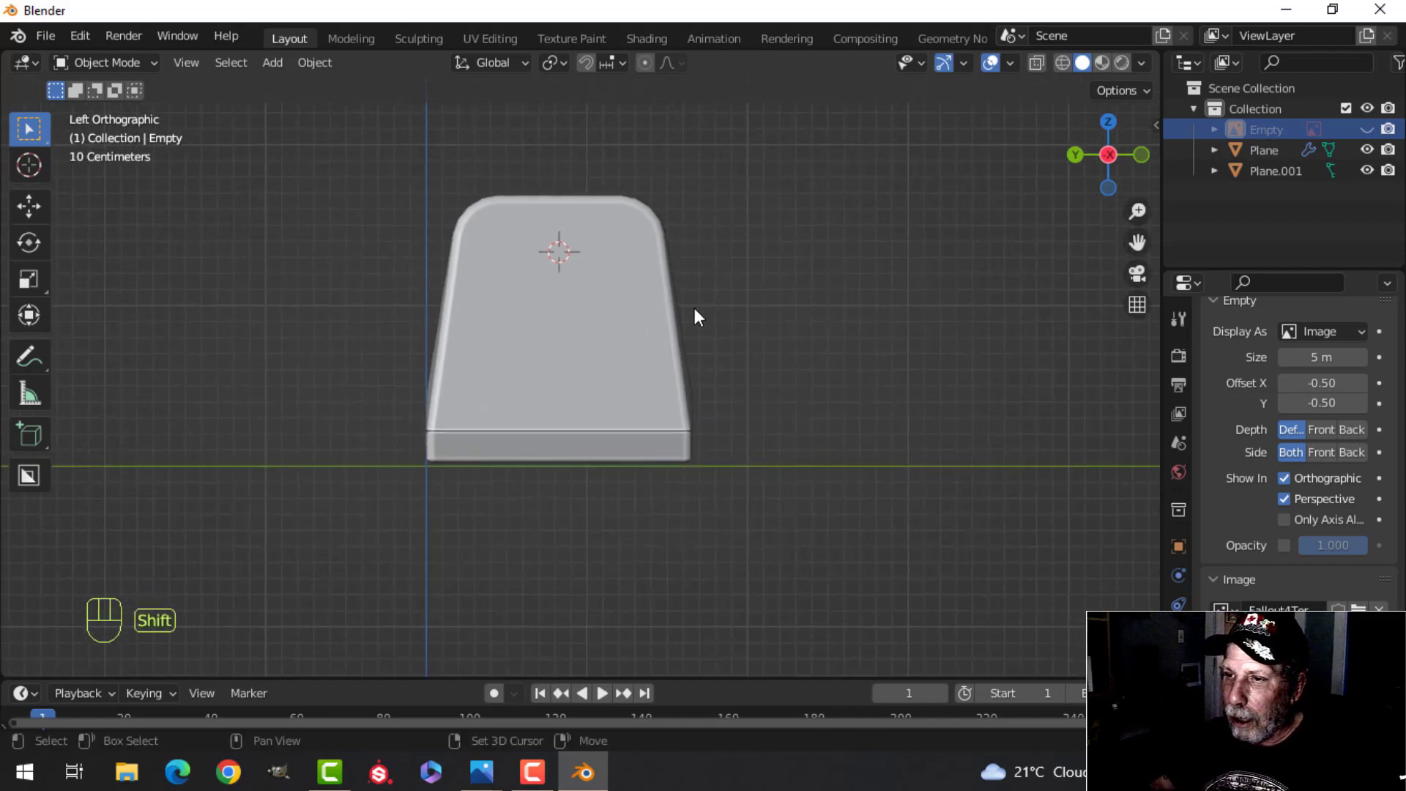
pyautogui.hotkey('shift', 'a')
pyautogui.moveTo(687, 309)
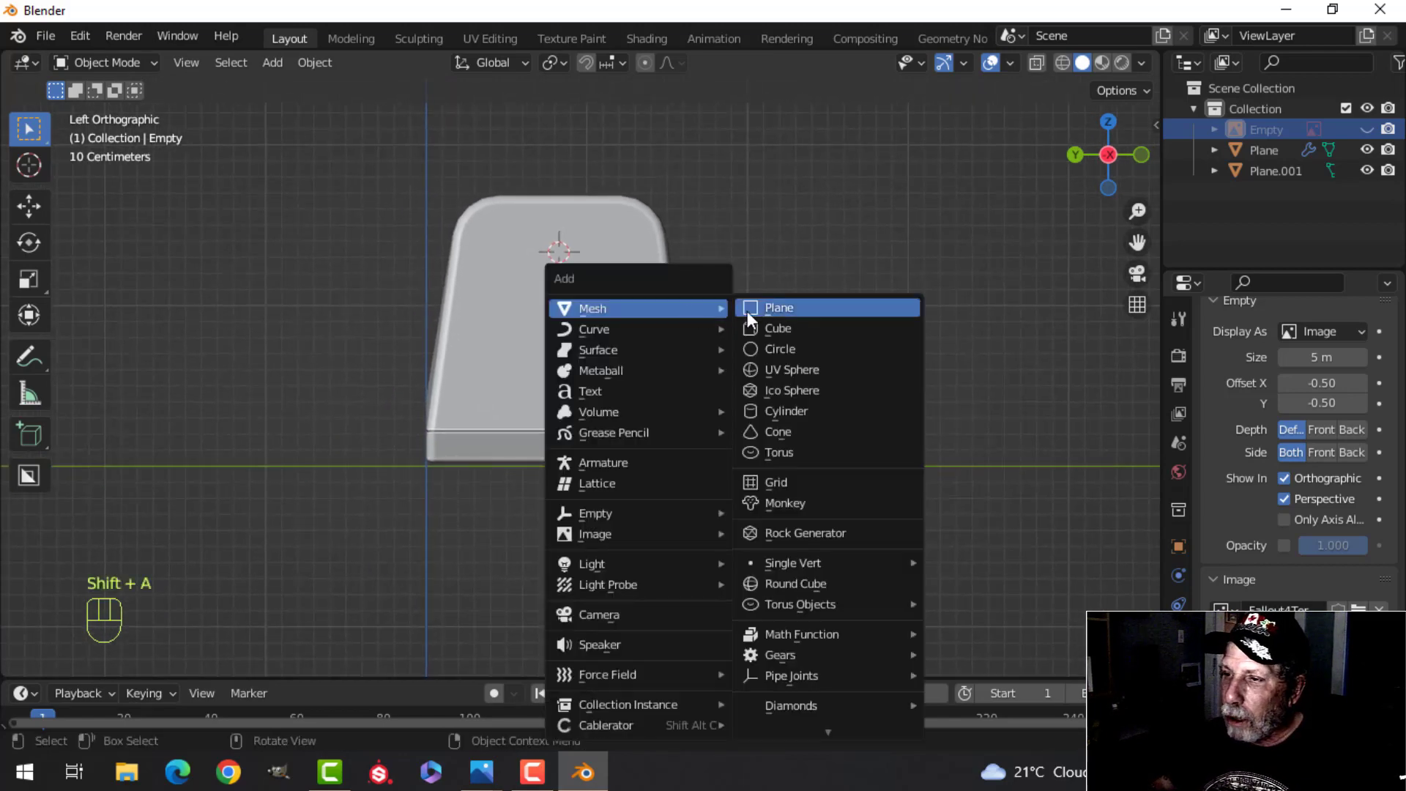
pyautogui.click(780, 309)
pyautogui.press('Tab')
pyautogui.press('s')
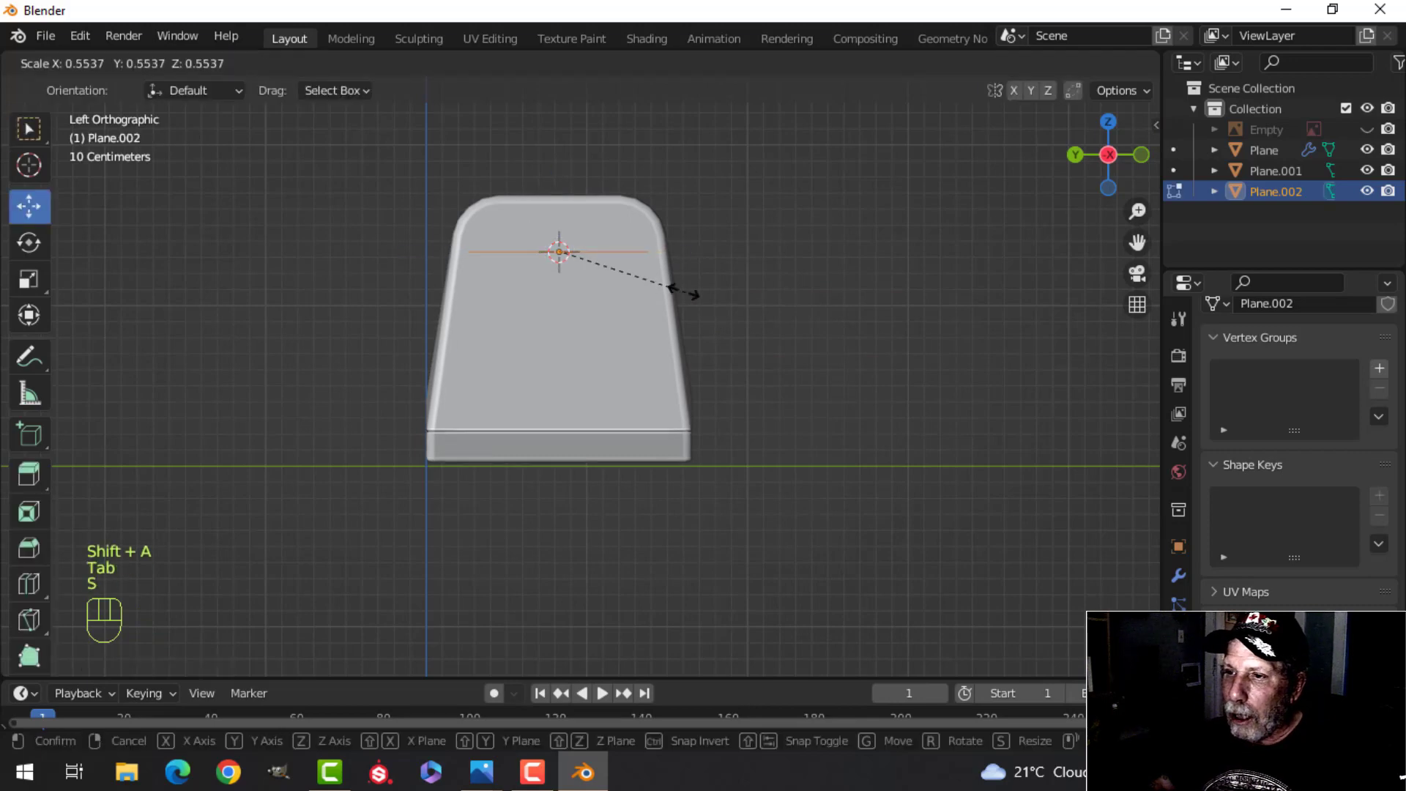
pyautogui.click(624, 264)
# Step: Rotate the new plane 90° about the Y axis so it stands parallel to the terminal's back
pyautogui.press('r')
pyautogui.press('y')
pyautogui.press('9')
pyautogui.press('0')
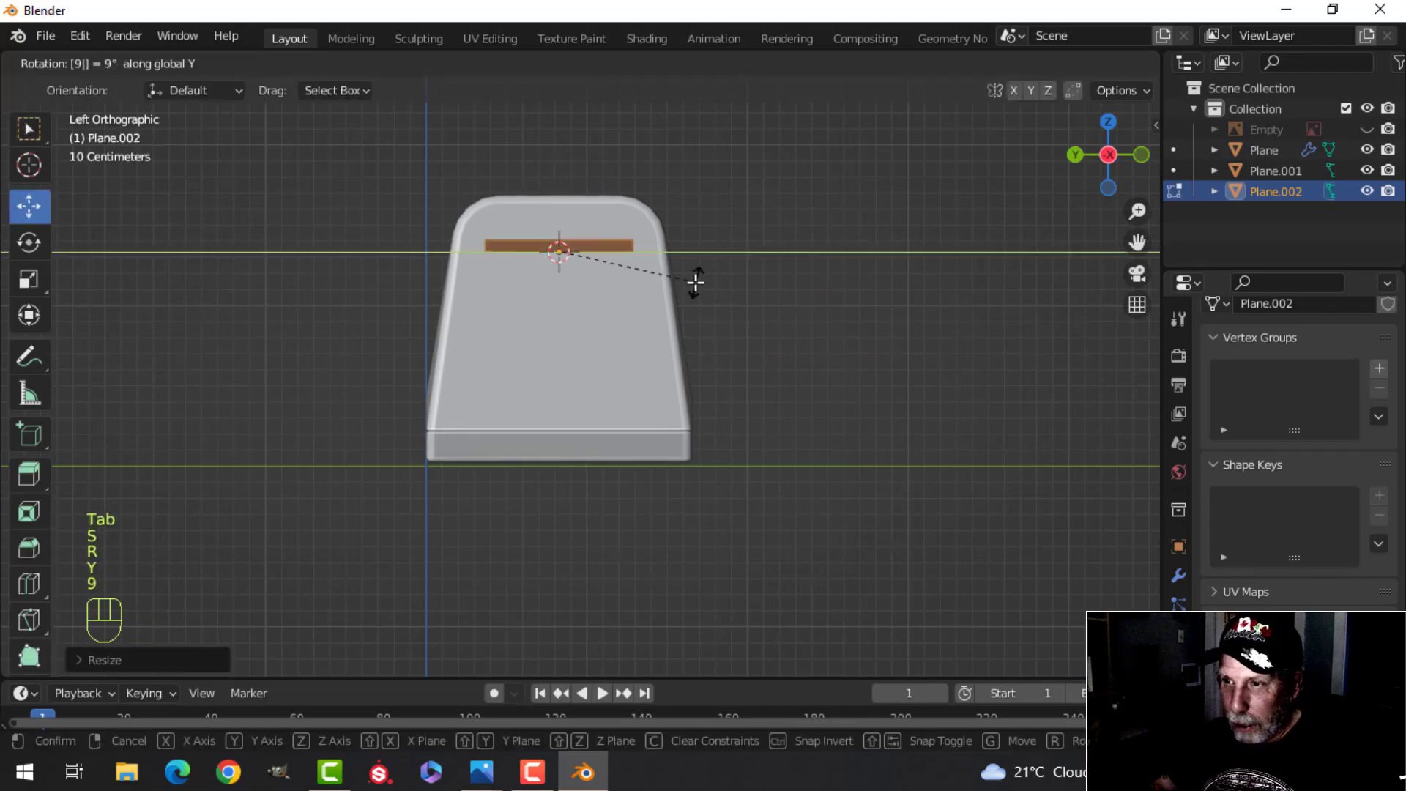
pyautogui.click(695, 282)
# Step: Move the plane outward off the back face and down towards its middle, and switch to edge selection
pyautogui.moveTo(694, 281); pyautogui.dragTo(782, 323, button='middle')
pyautogui.keyDown('ctrl'); pyautogui.moveTo(669, 260); pyautogui.dragTo(739, 265); pyautogui.keyUp('ctrl')
pyautogui.press('ctrl+KP_3')
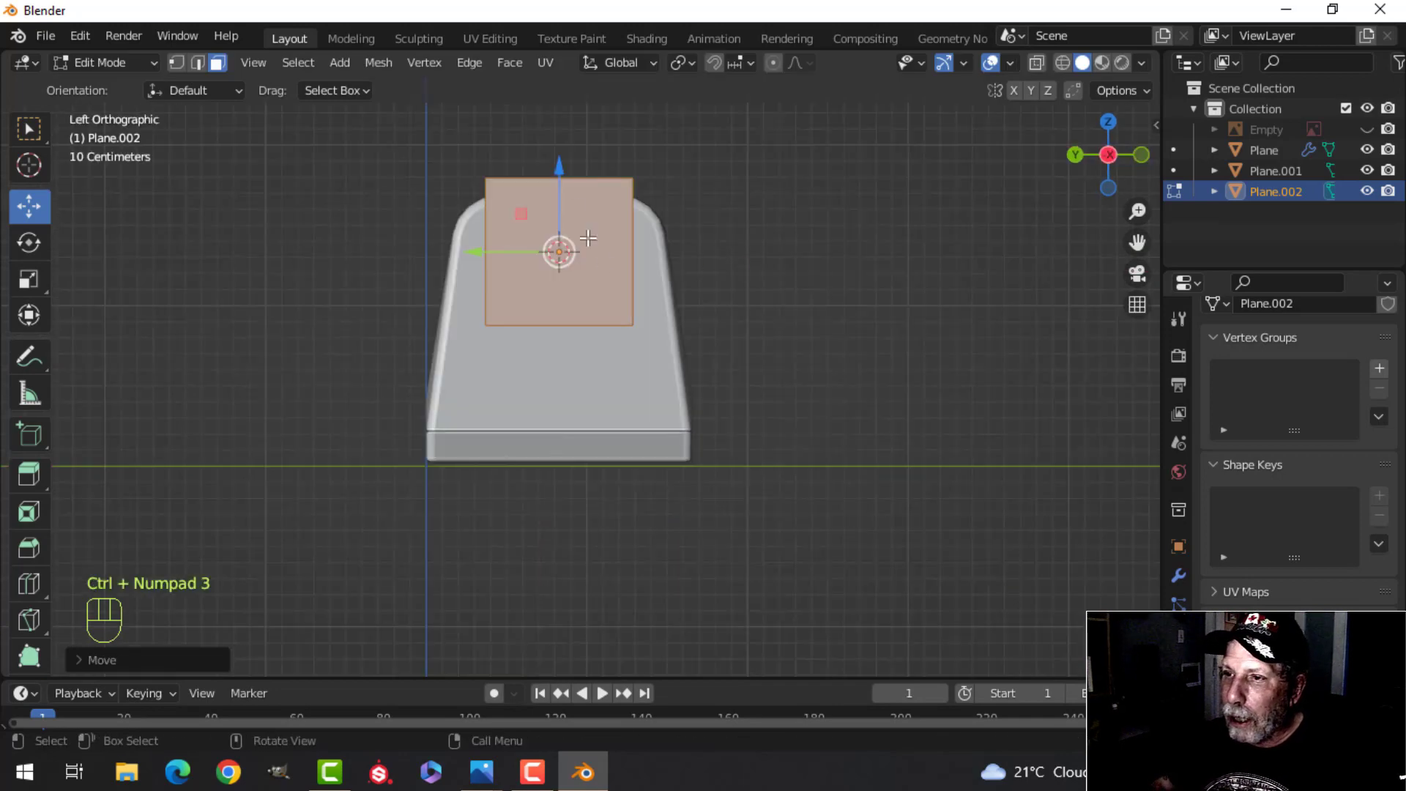
pyautogui.moveTo(558, 183); pyautogui.dragTo(553, 253)
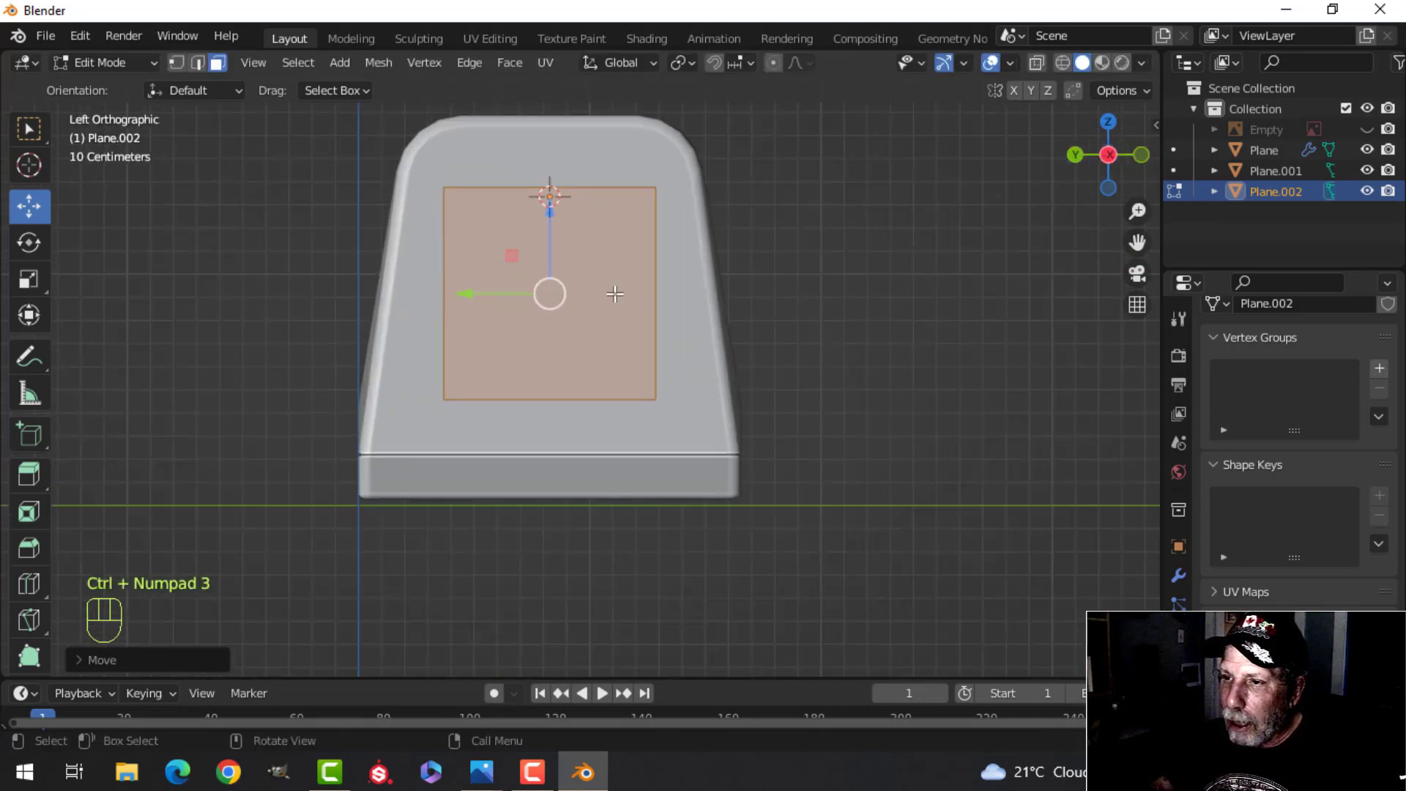
pyautogui.scroll(2, 636, 331)
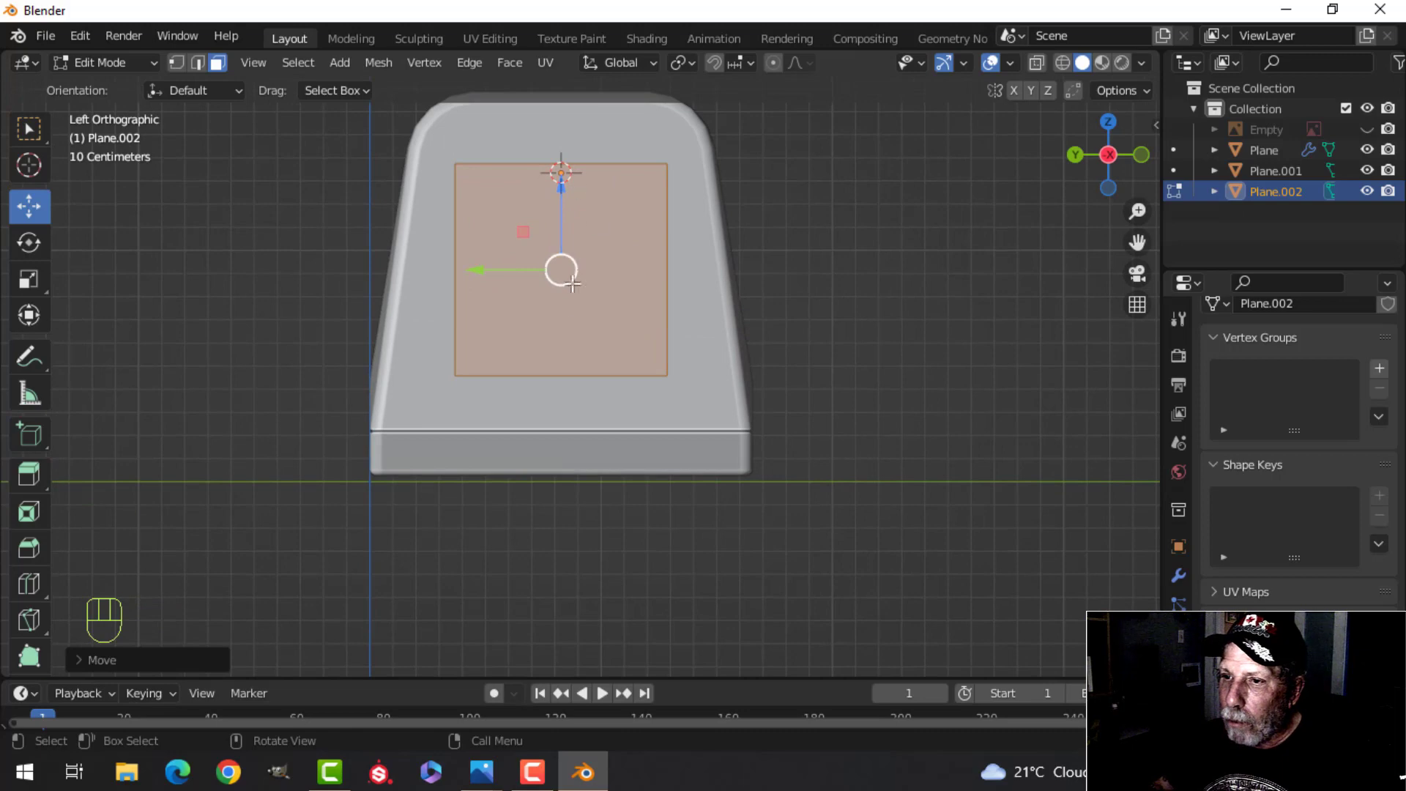
pyautogui.press('2')
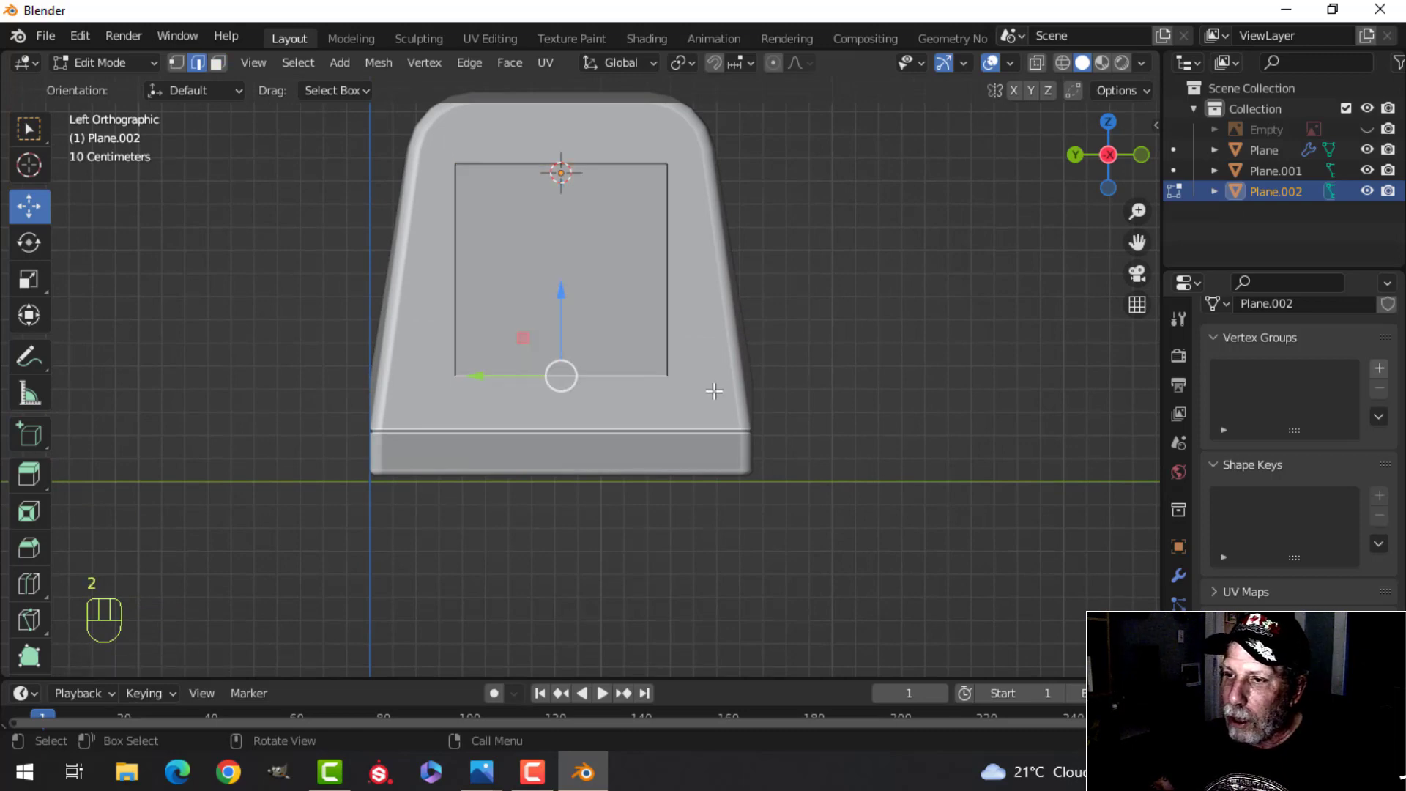
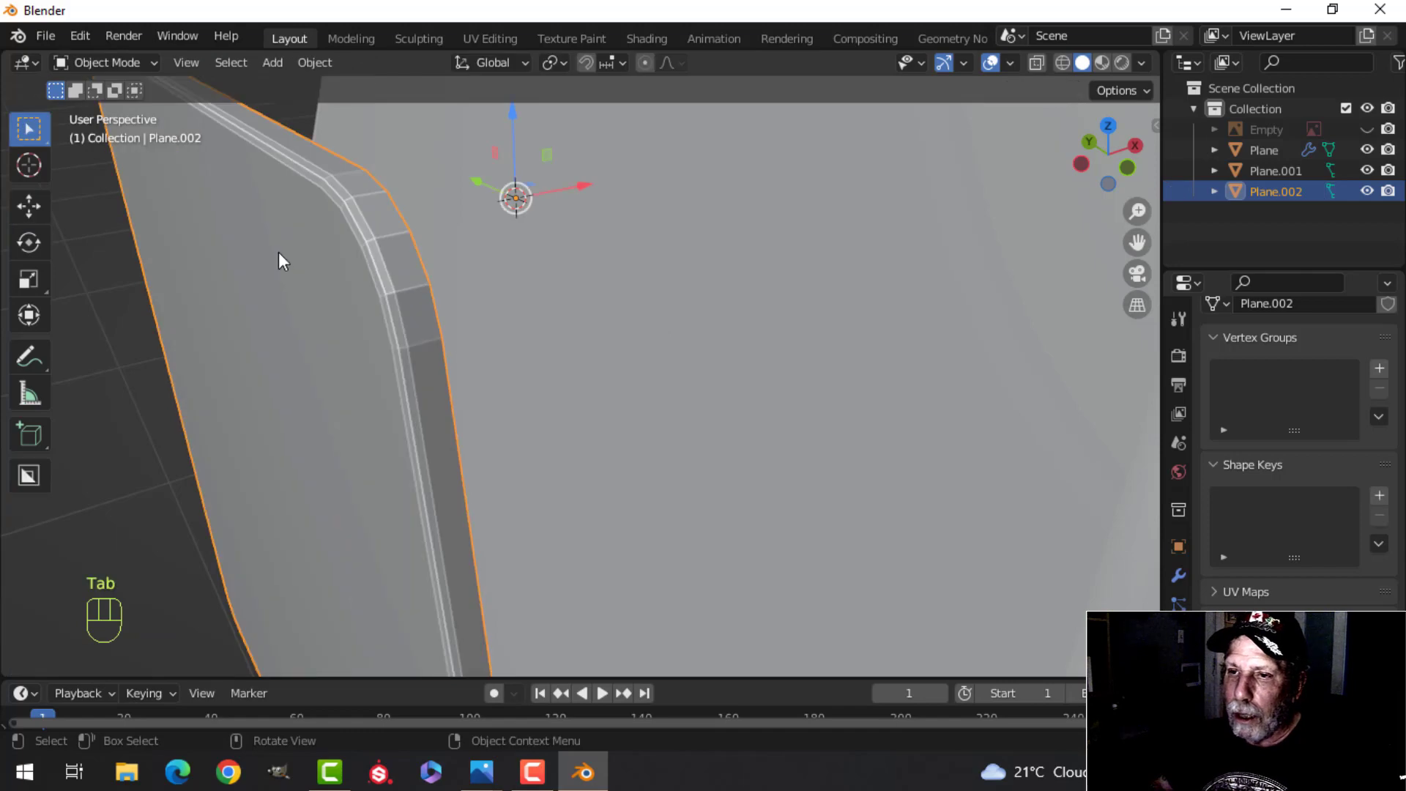
# Step: Apply smooth shading to the tapered back panel and deselect it
pyautogui.rightClick(280, 252)
pyautogui.click(281, 253)
pyautogui.scroll(-5, 366, 385)
pyautogui.hotkey('alt', 'a')
# Step: Snap the 3D cursor to the back panel's outer face, return to Object Mode and deselect everything
pyautogui.moveTo(368, 388); pyautogui.dragTo(760, 313, button='middle')
pyautogui.click(683, 303)
pyautogui.press('Tab')
pyautogui.press('3')
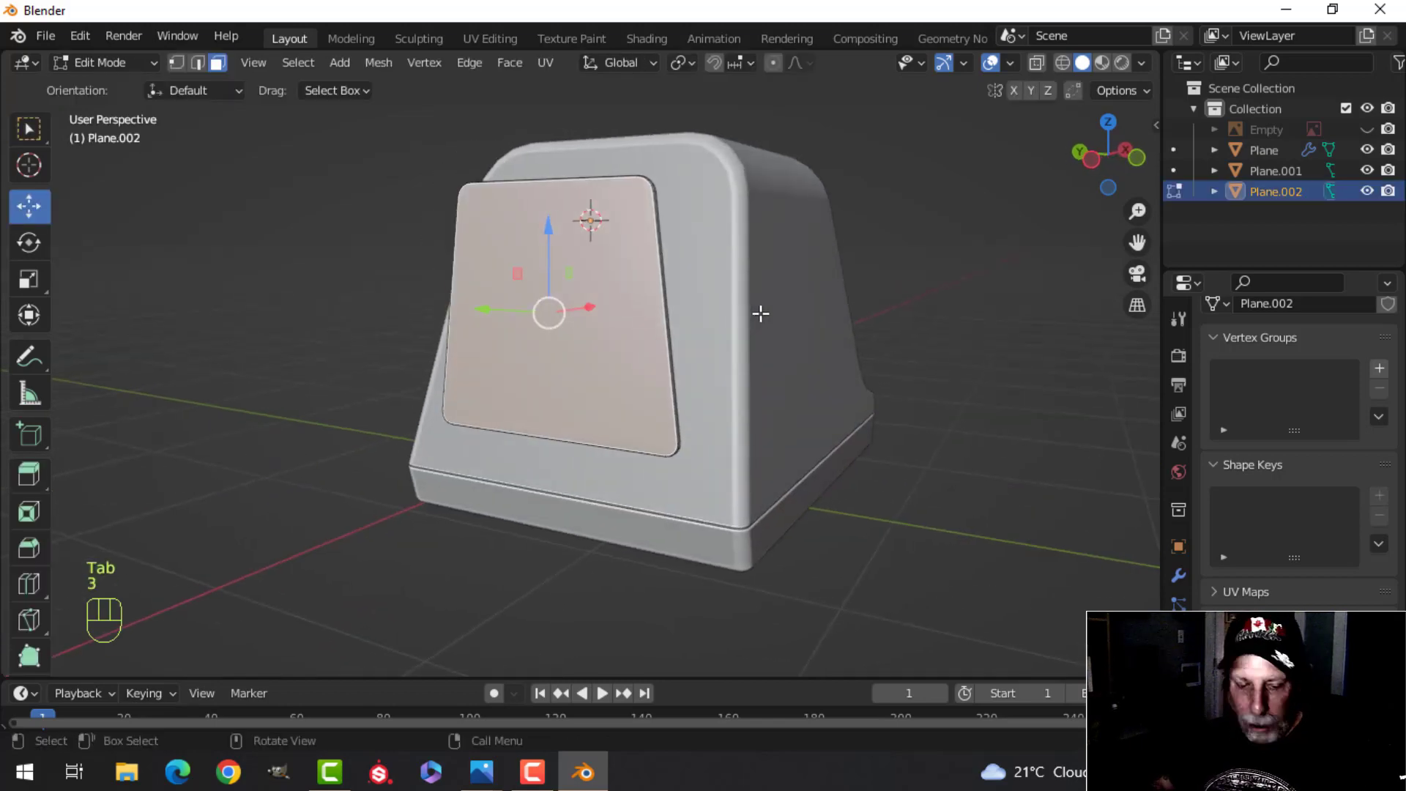
pyautogui.hotkey('shift', 's')
pyautogui.click(758, 443)
pyautogui.press('Tab')
pyautogui.hotkey('alt', 'a')
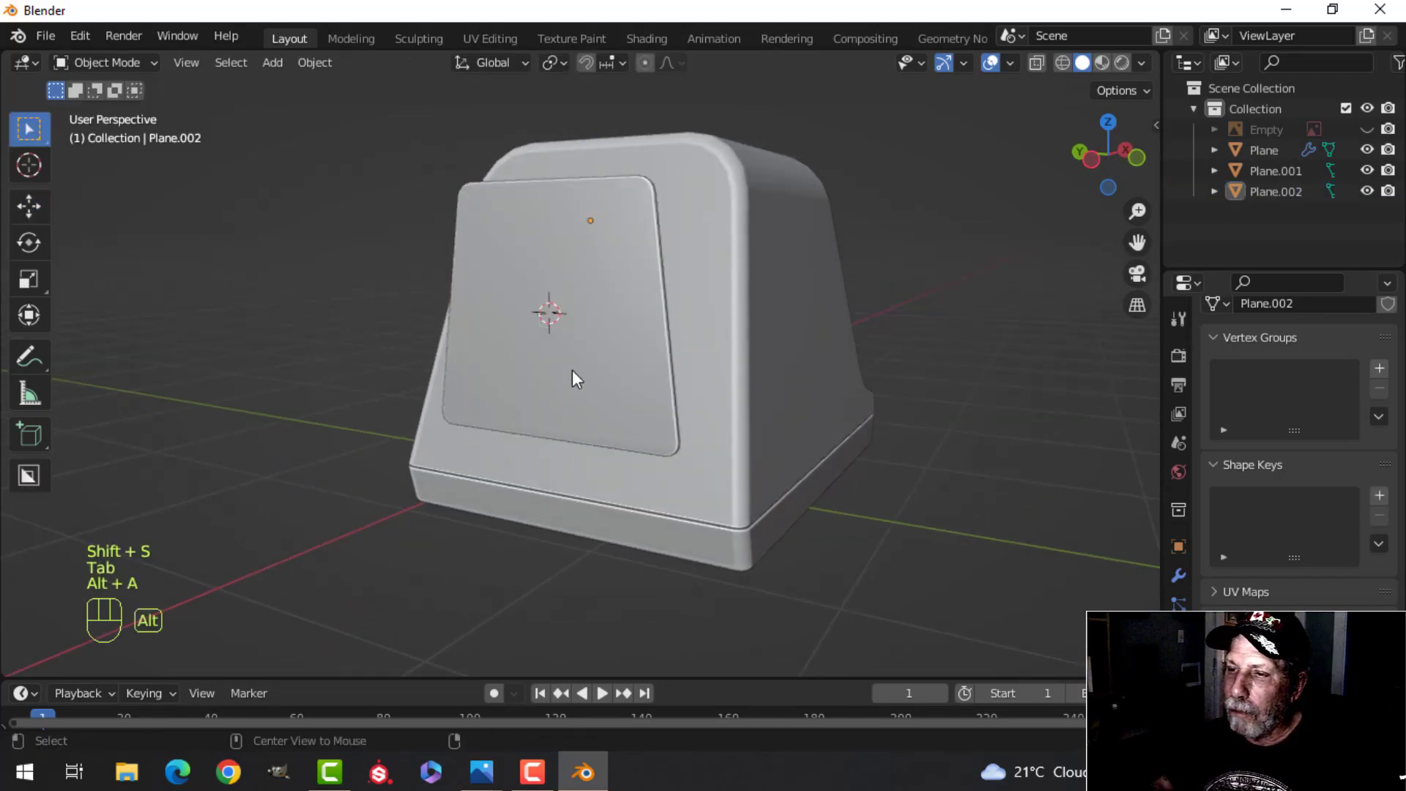
# Step: Add a second plane at the 3D cursor on the back panel and scale its mesh down in Edit Mode
pyautogui.moveTo(573, 376); pyautogui.dragTo(654, 384, button='middle')
pyautogui.press('ctrl+KP_3')
pyautogui.hotkey('shift', 'a')
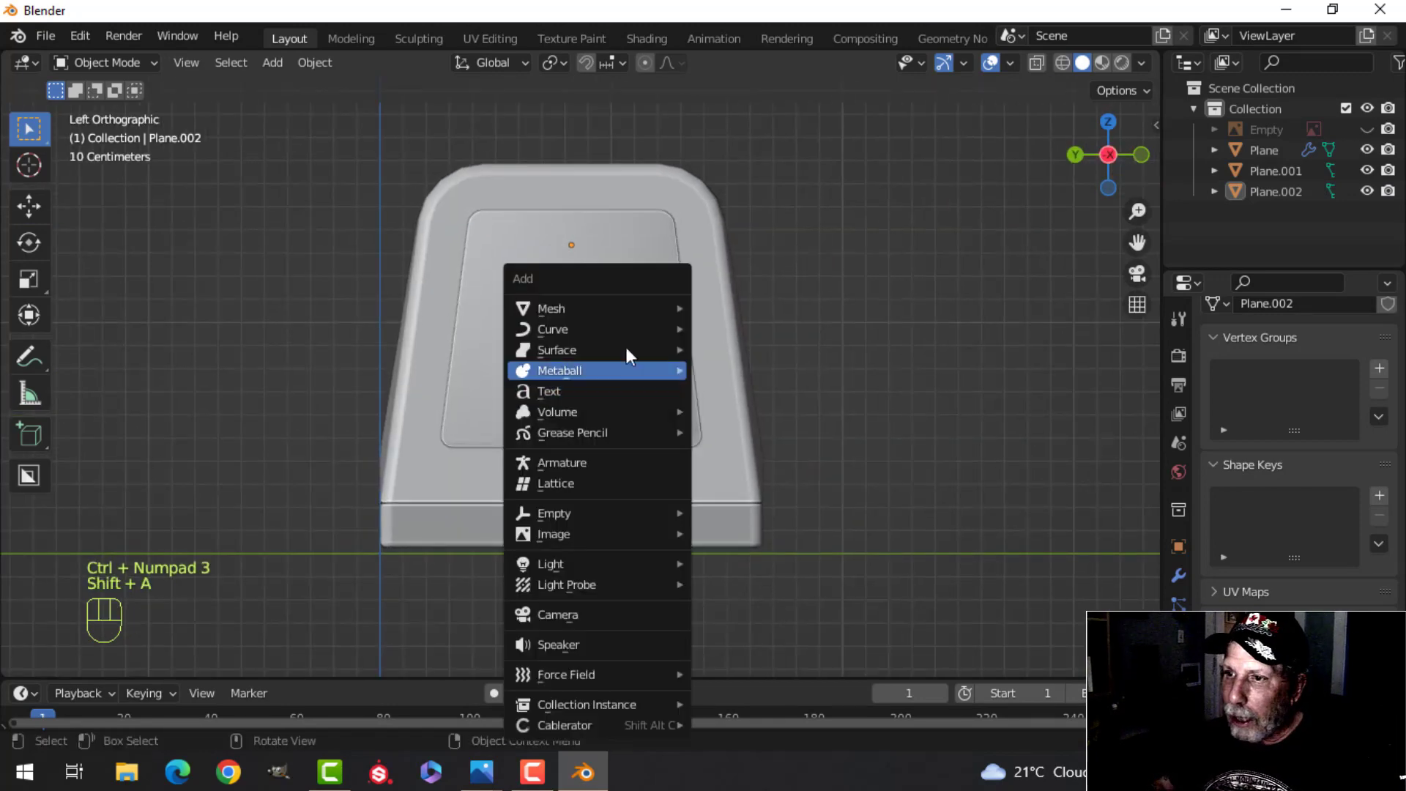
pyautogui.moveTo(609, 310)
pyautogui.click(735, 310)
pyautogui.press('Tab')
pyautogui.press('s')
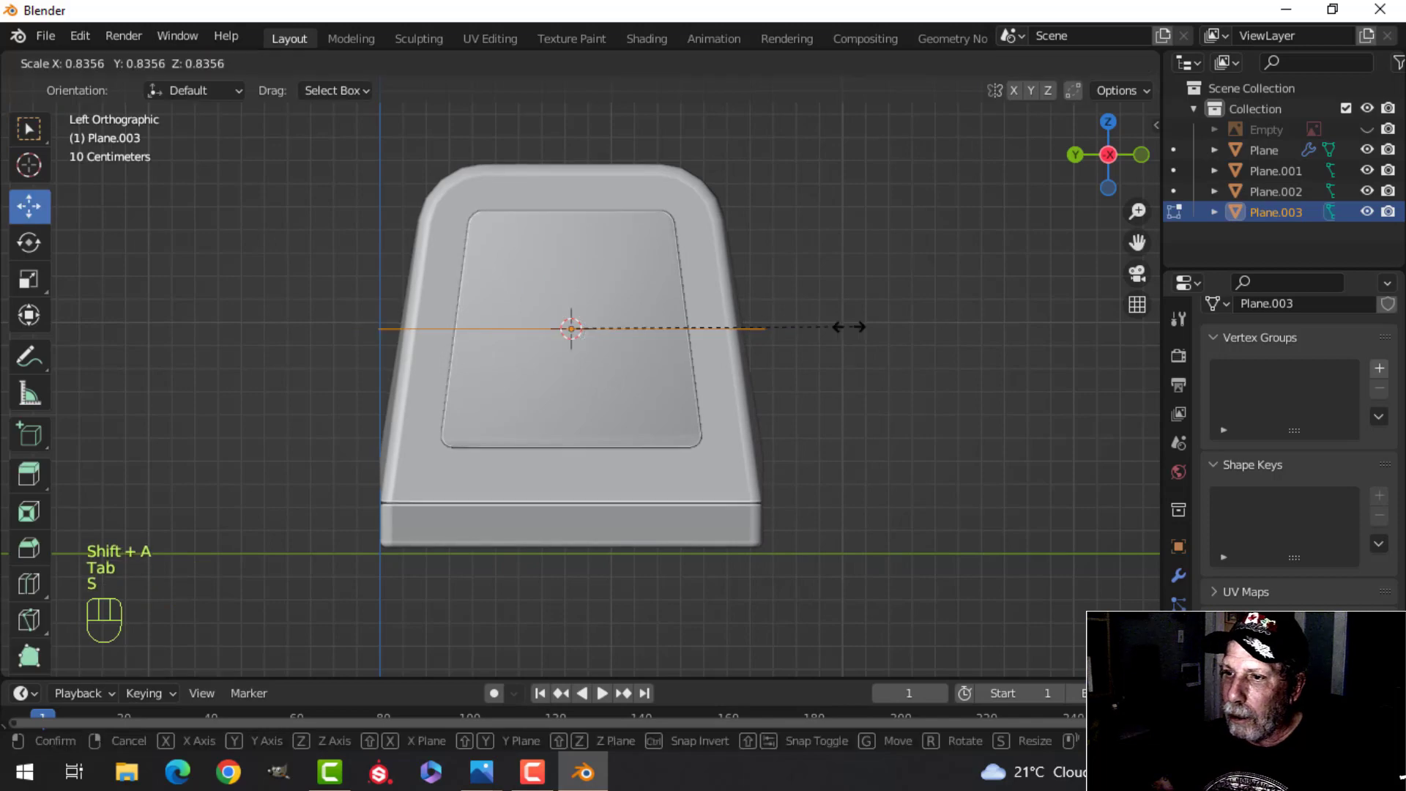
pyautogui.click(735, 314)
# Step: Rotate the second plane 90° about the Y axis to make it parallel to the back panel
pyautogui.press('r')
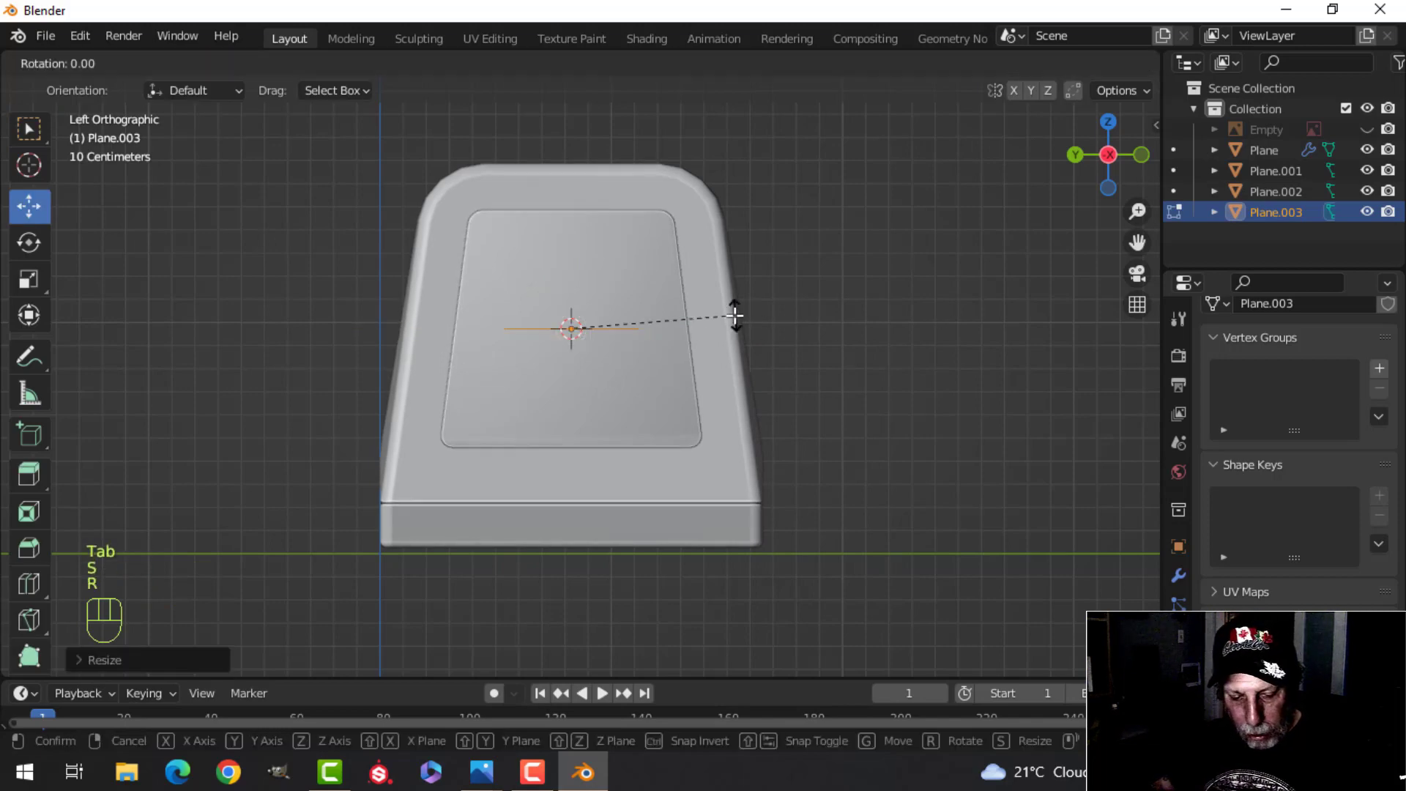
pyautogui.press('y')
pyautogui.press('9')
pyautogui.press('0')
pyautogui.click(735, 315)
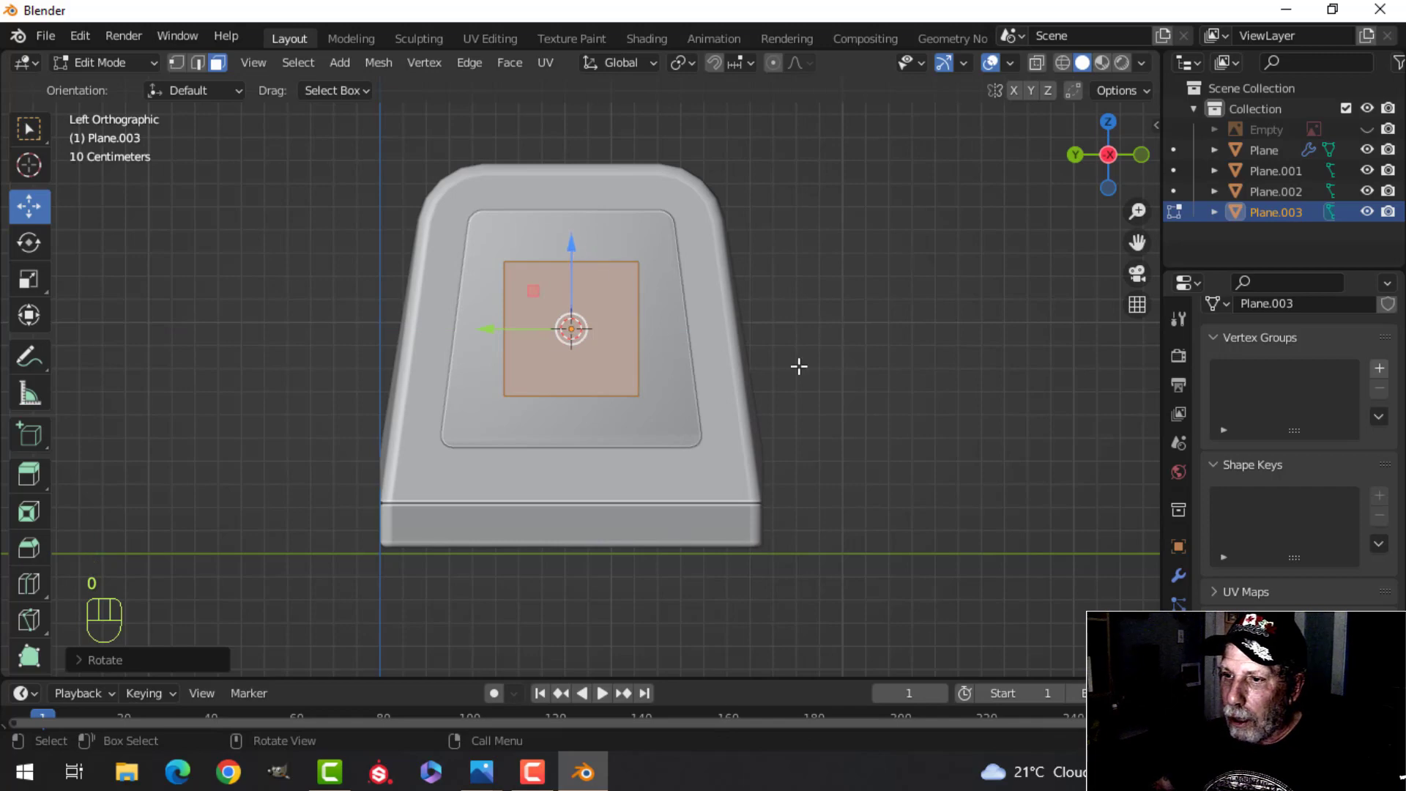
# Step: Move the square plane slightly outward along X, clear of the back panel's surface
pyautogui.scroll(-1, 631, 361)
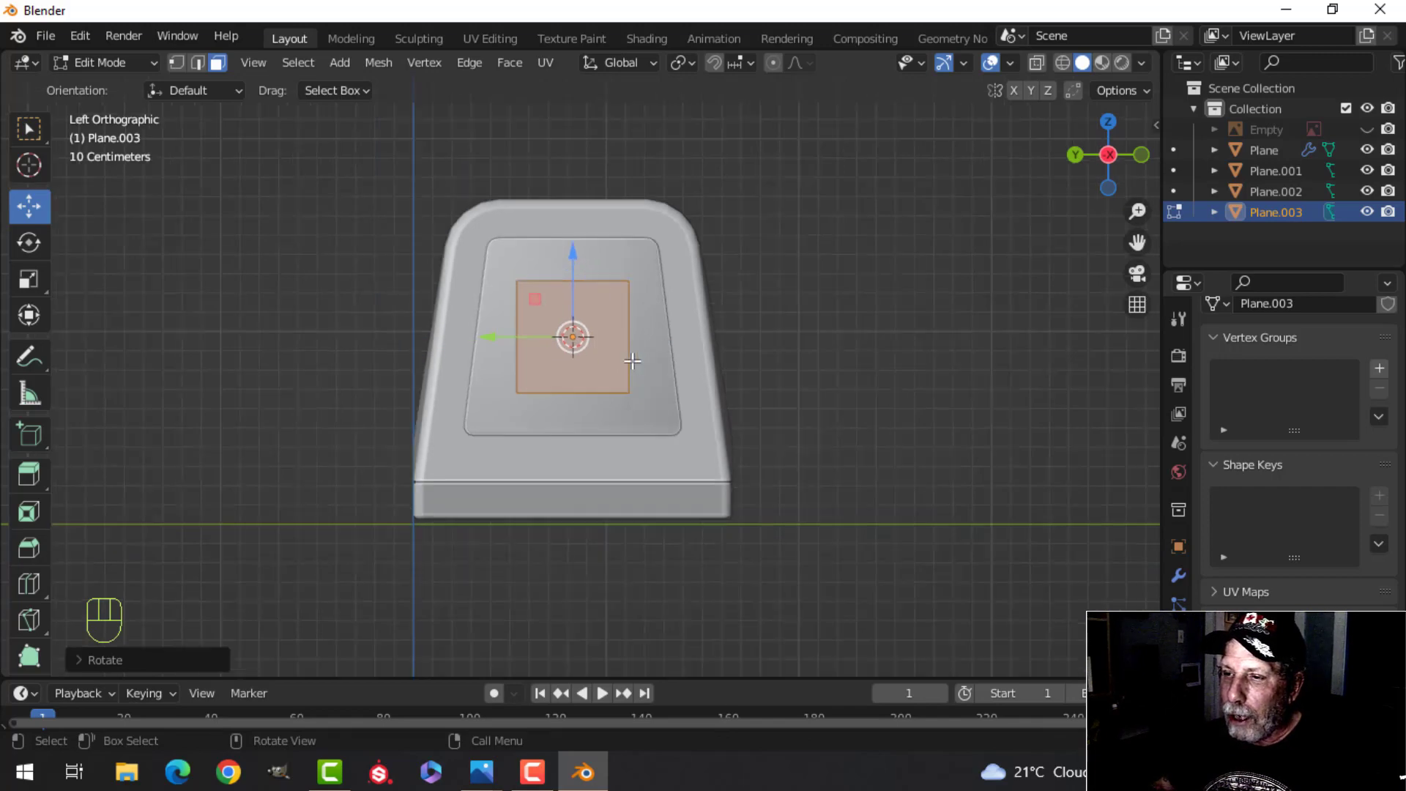
pyautogui.moveTo(628, 361); pyautogui.dragTo(626, 404, button='middle')
pyautogui.scroll(2, 771, 417)
pyautogui.scroll(1, 707, 426)
pyautogui.scroll(3, 706, 426)
pyautogui.moveTo(496, 332); pyautogui.dragTo(995, 320)
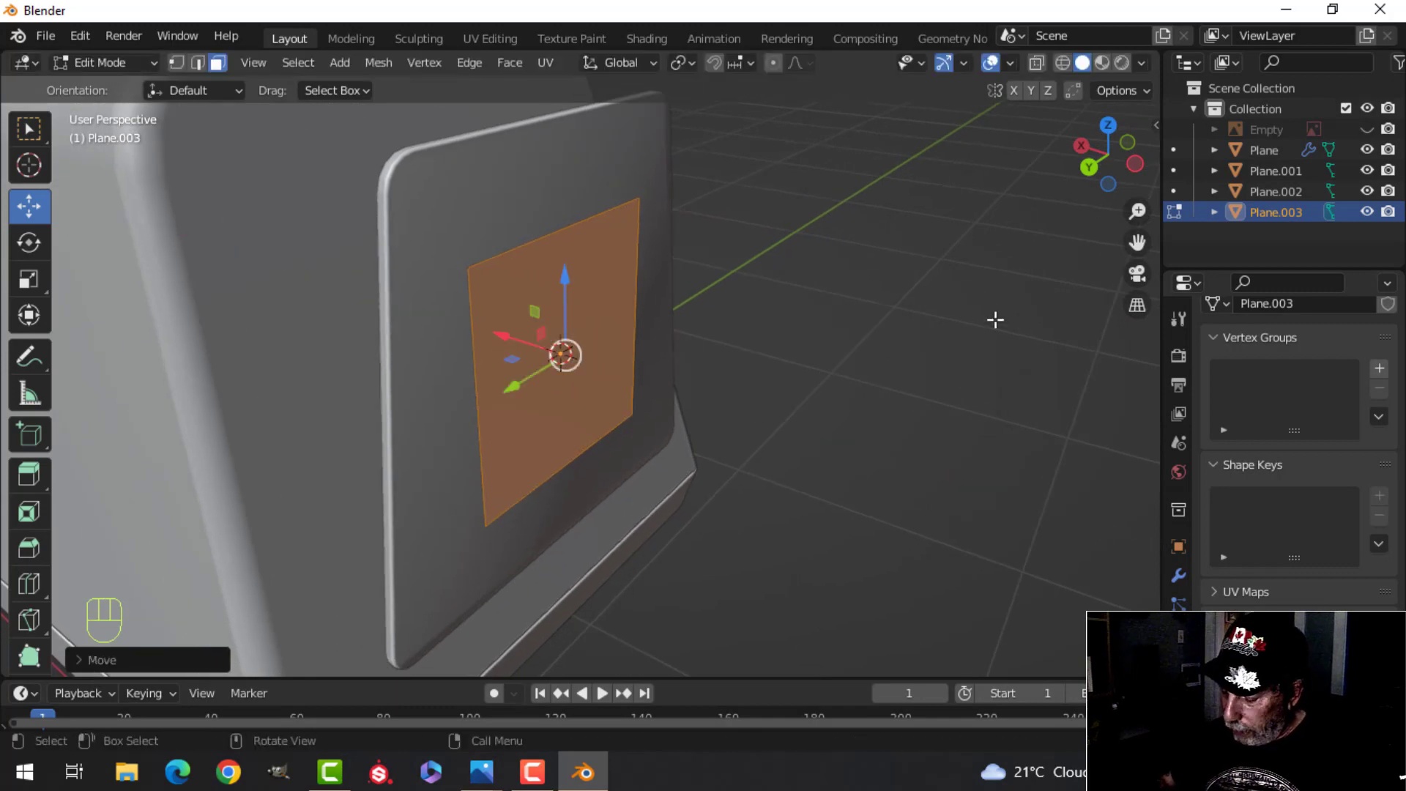
pyautogui.press('ctrl+KP_3')
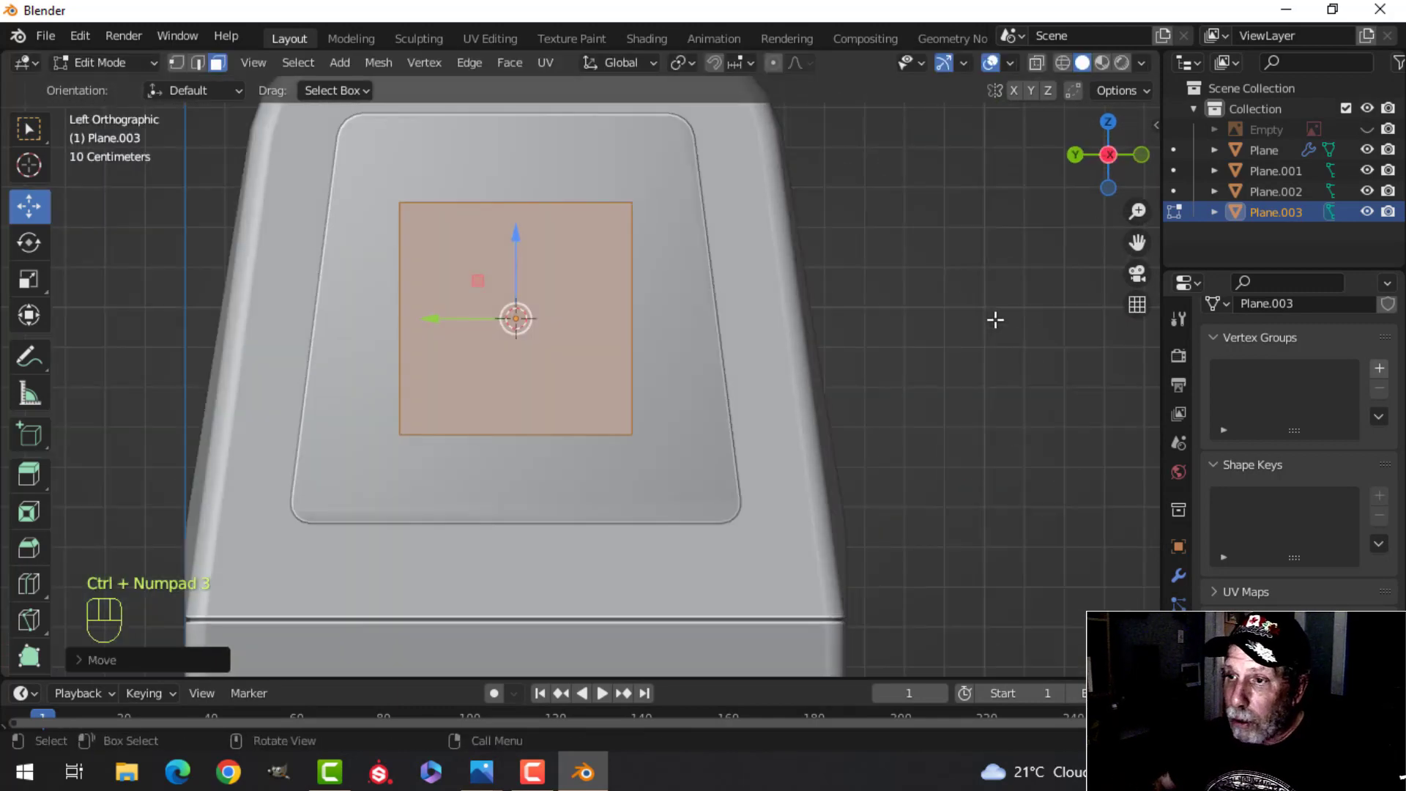
# Step: Inset the square face by about 0.06 m to form a border
pyautogui.scroll(2, 885, 389)
pyautogui.keyDown('shift'); pyautogui.moveTo(840, 406); pyautogui.dragTo(838, 419, button='middle'); pyautogui.keyUp('shift')
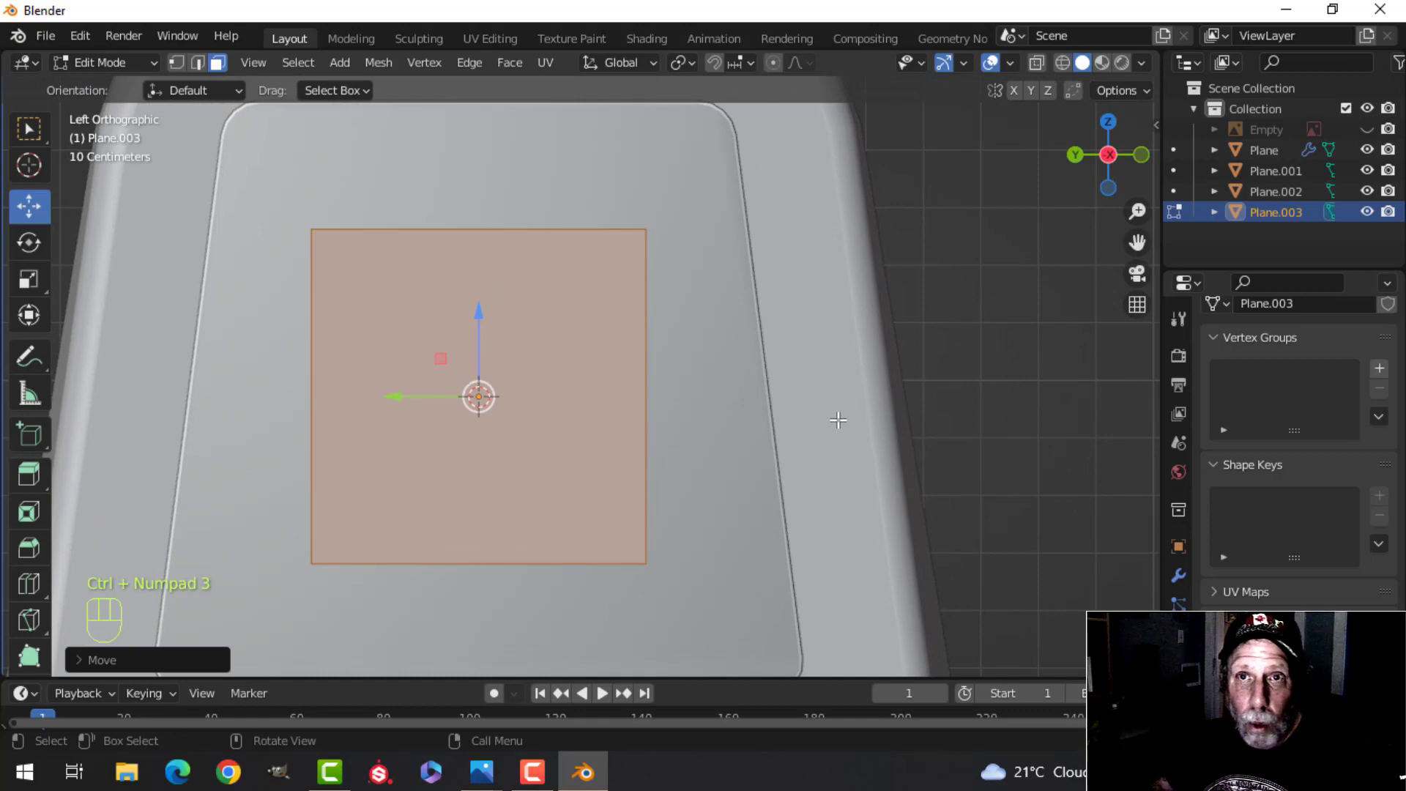
pyautogui.press('i')
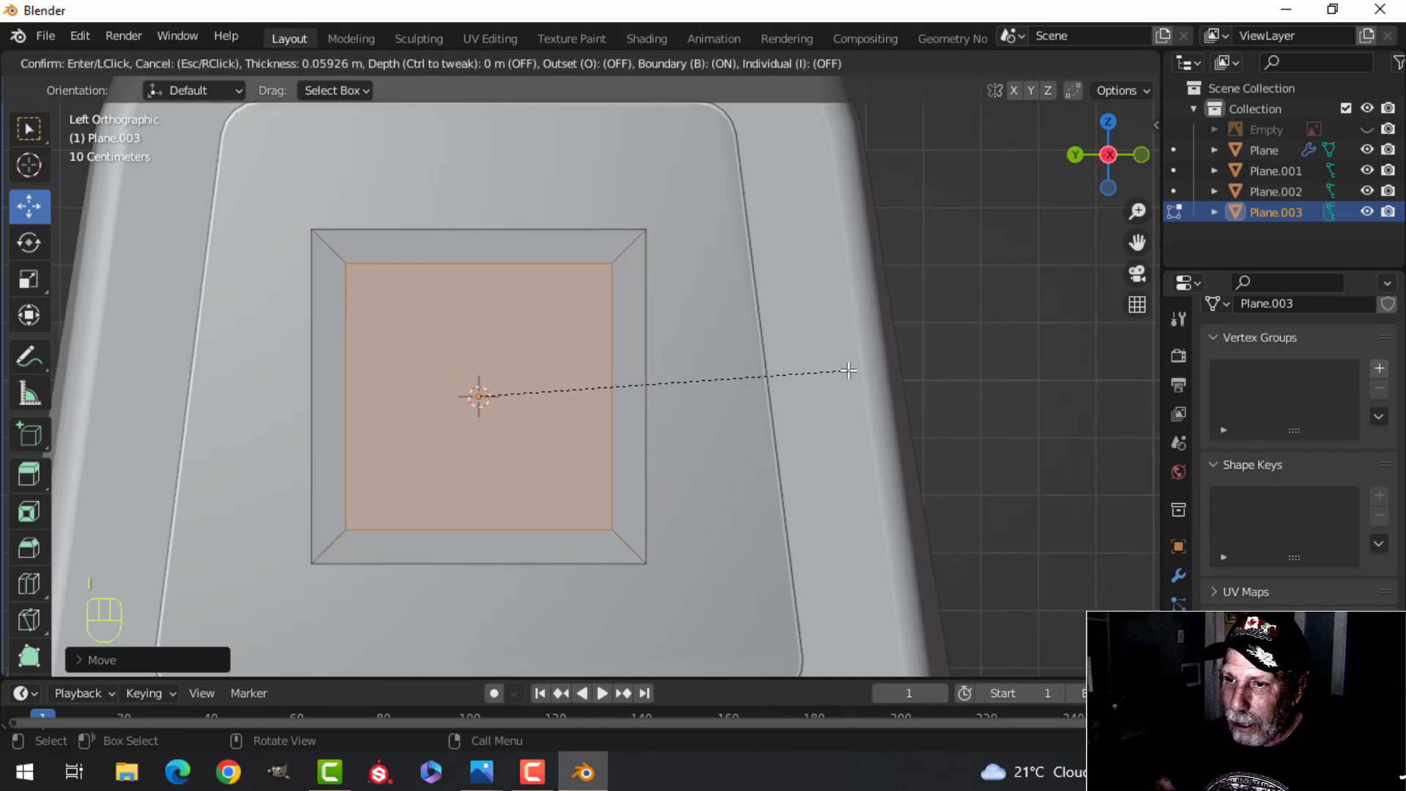
pyautogui.click(841, 370)
pyautogui.keyDown('shift'); pyautogui.moveTo(777, 386); pyautogui.dragTo(701, 348, button='middle'); pyautogui.keyUp('shift')
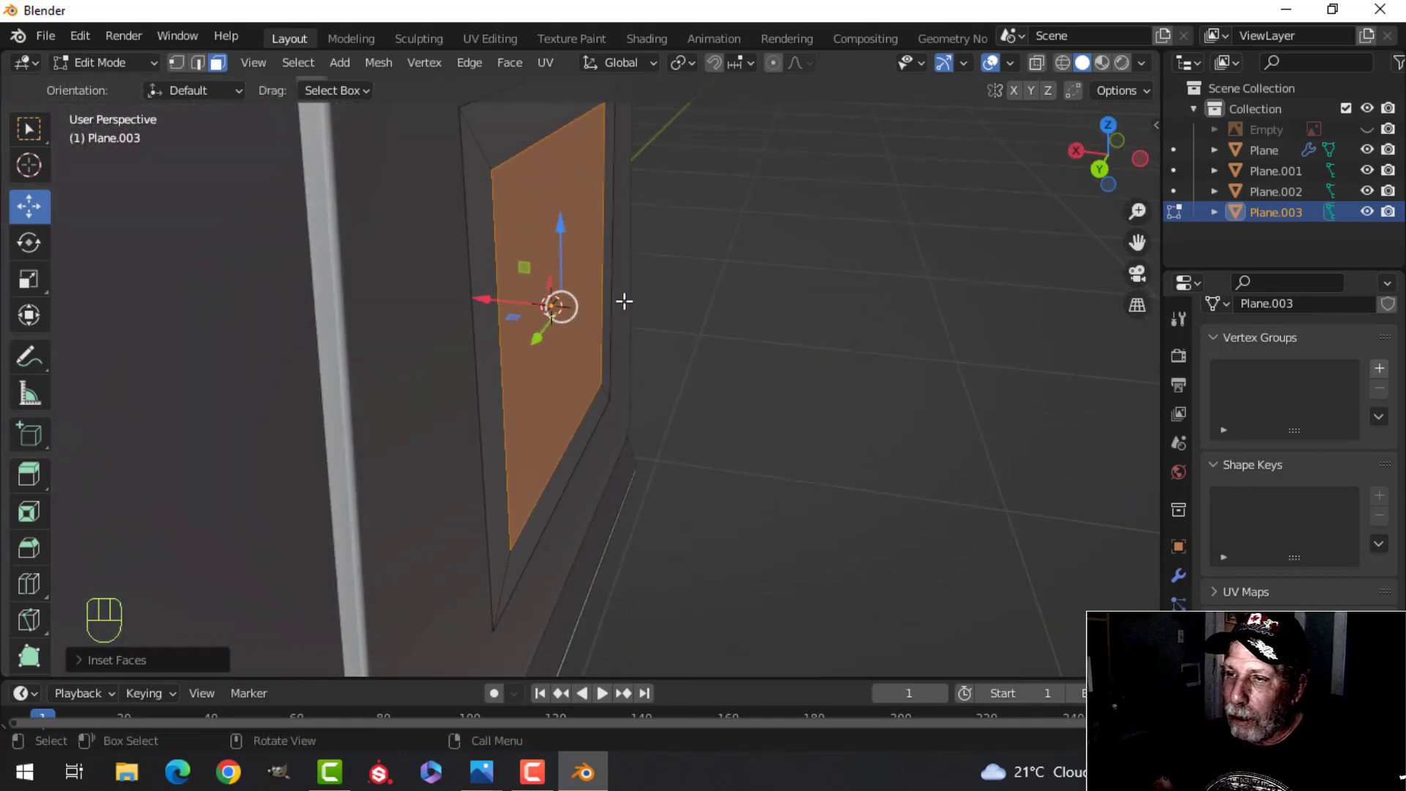
# Step: Extrude the inset face outward into a block and scale down its end face to taper the sides
pyautogui.moveTo(623, 301); pyautogui.dragTo(671, 330, button='middle')
pyautogui.press('e')
pyautogui.rightClick(675, 333)
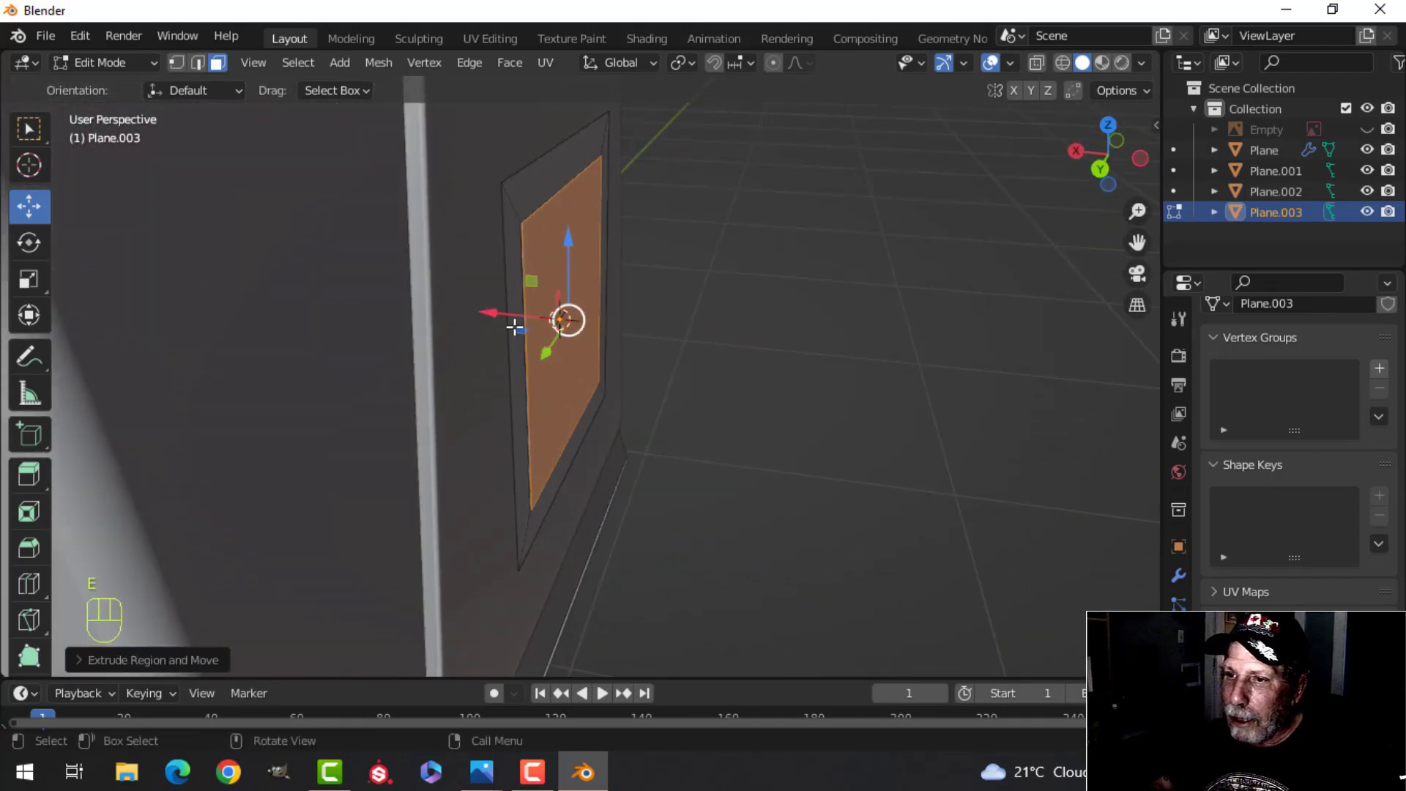
pyautogui.moveTo(508, 316); pyautogui.dragTo(581, 360)
pyautogui.press('s')
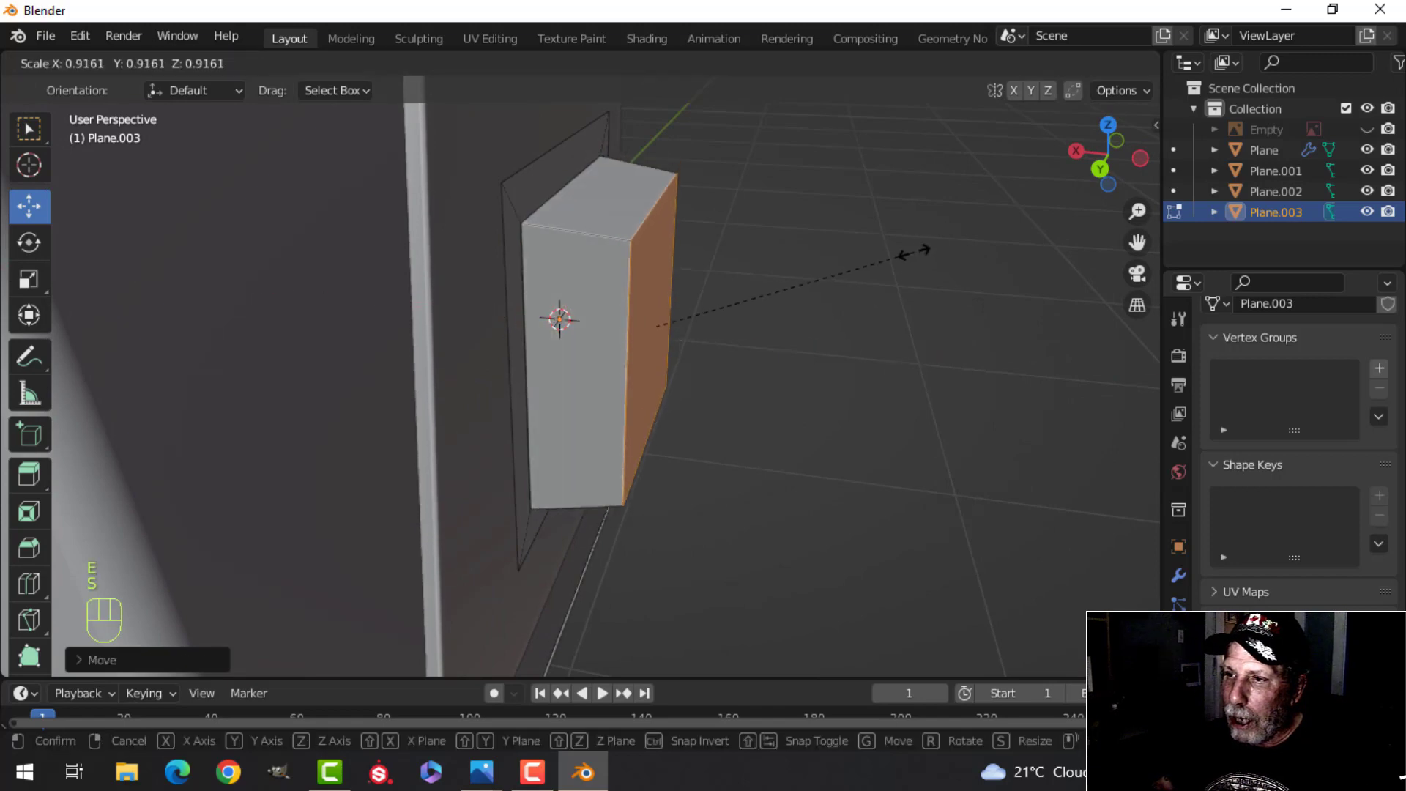
pyautogui.click(872, 285)
pyautogui.moveTo(872, 292); pyautogui.dragTo(705, 251, button='middle')
pyautogui.press('s')
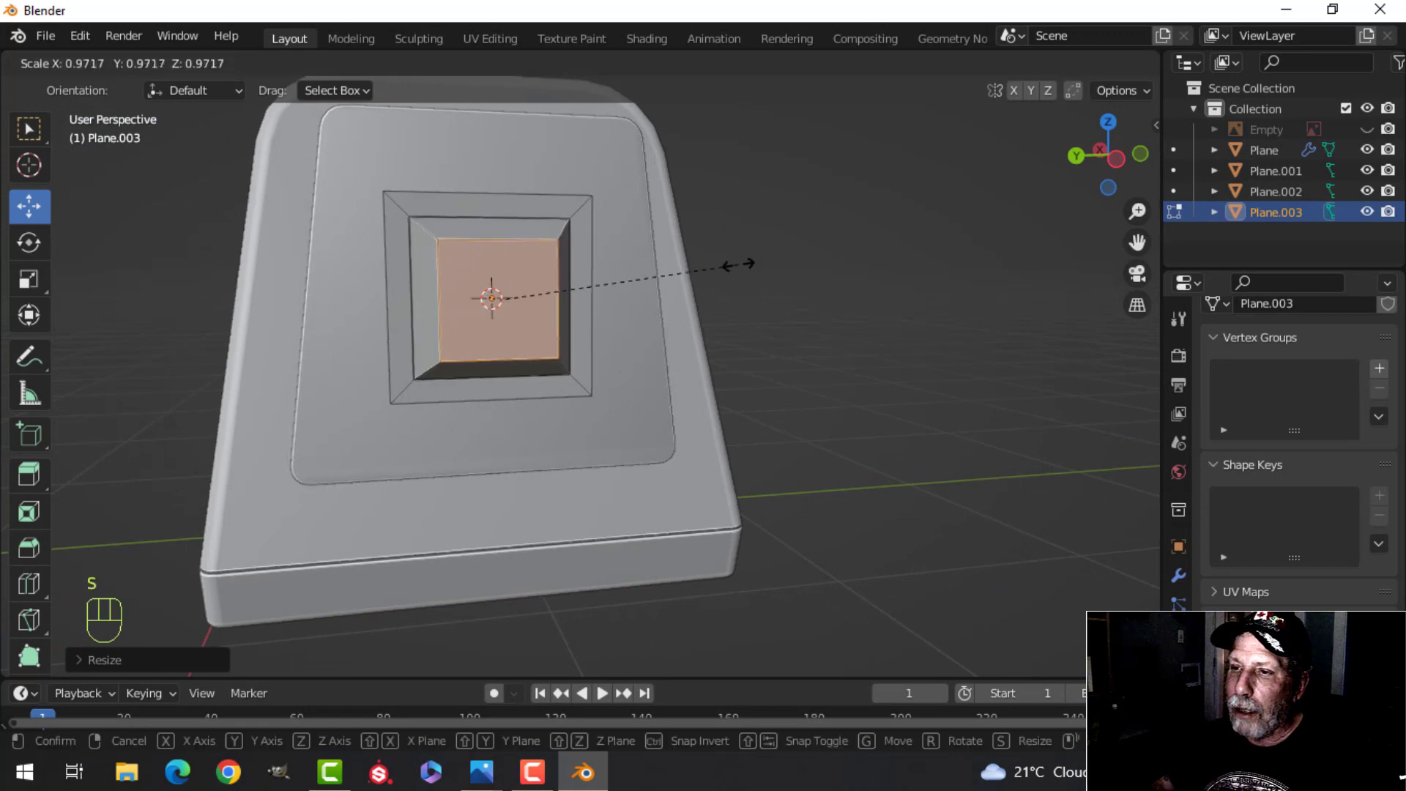
pyautogui.click(734, 265)
# Step: Extrude the square flange's outer edge loop back towards the panel to give it thickness, and clear the selection
pyautogui.moveTo(631, 292); pyautogui.dragTo(718, 322, button='middle')
pyautogui.hotkey('alt', 'a')
pyautogui.scroll(3, 570, 315)
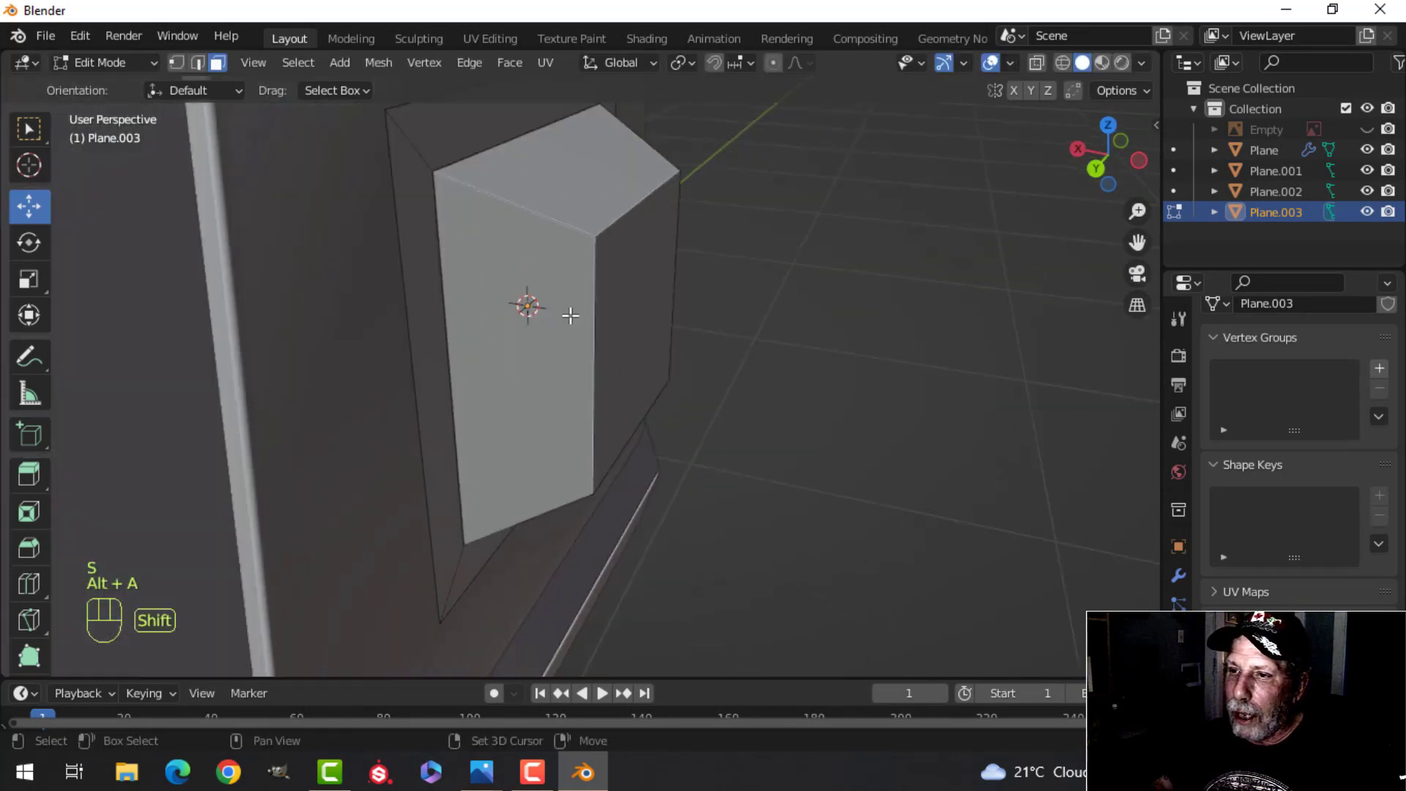
pyautogui.keyDown('shift'); pyautogui.moveTo(570, 316); pyautogui.dragTo(618, 360, button='middle'); pyautogui.keyUp('shift')
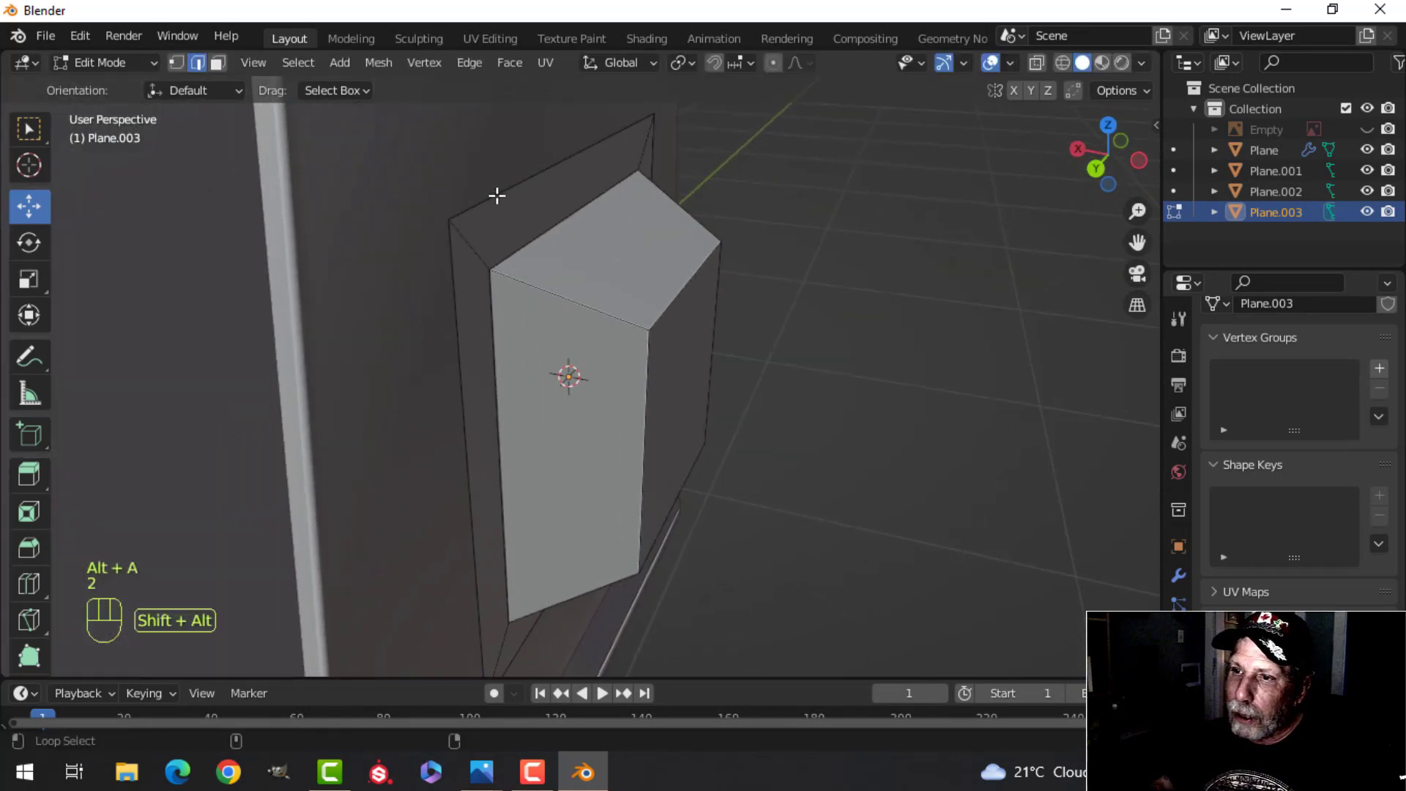
pyautogui.keyDown('alt'); pyautogui.keyDown('shift'); pyautogui.click(496, 195); pyautogui.keyUp('shift'); pyautogui.keyUp('alt')
pyautogui.scroll(-3, 562, 273)
pyautogui.moveTo(562, 273); pyautogui.dragTo(637, 315, button='middle')
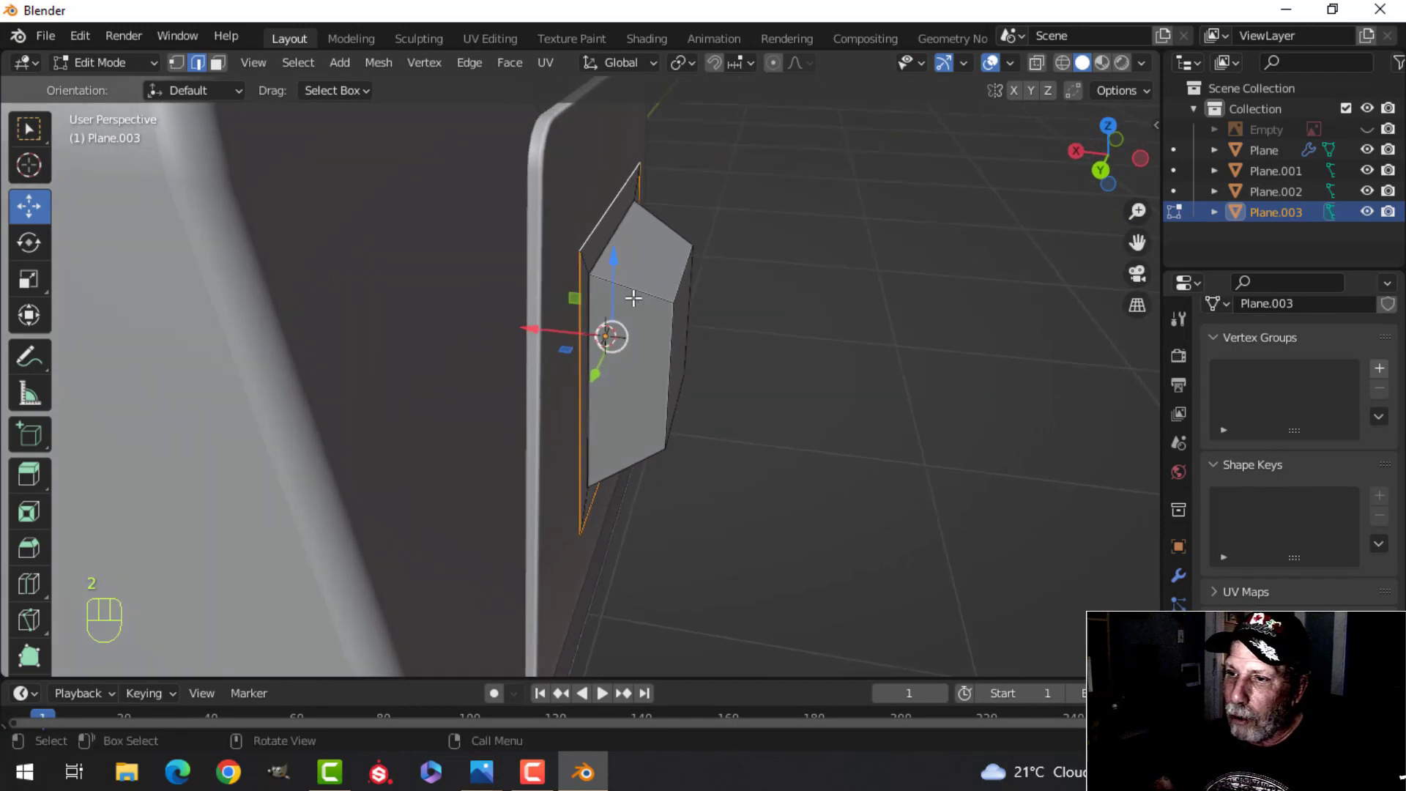
pyautogui.press('e')
pyautogui.moveTo(517, 317); pyautogui.dragTo(516, 316)
pyautogui.scroll(-4, 762, 307)
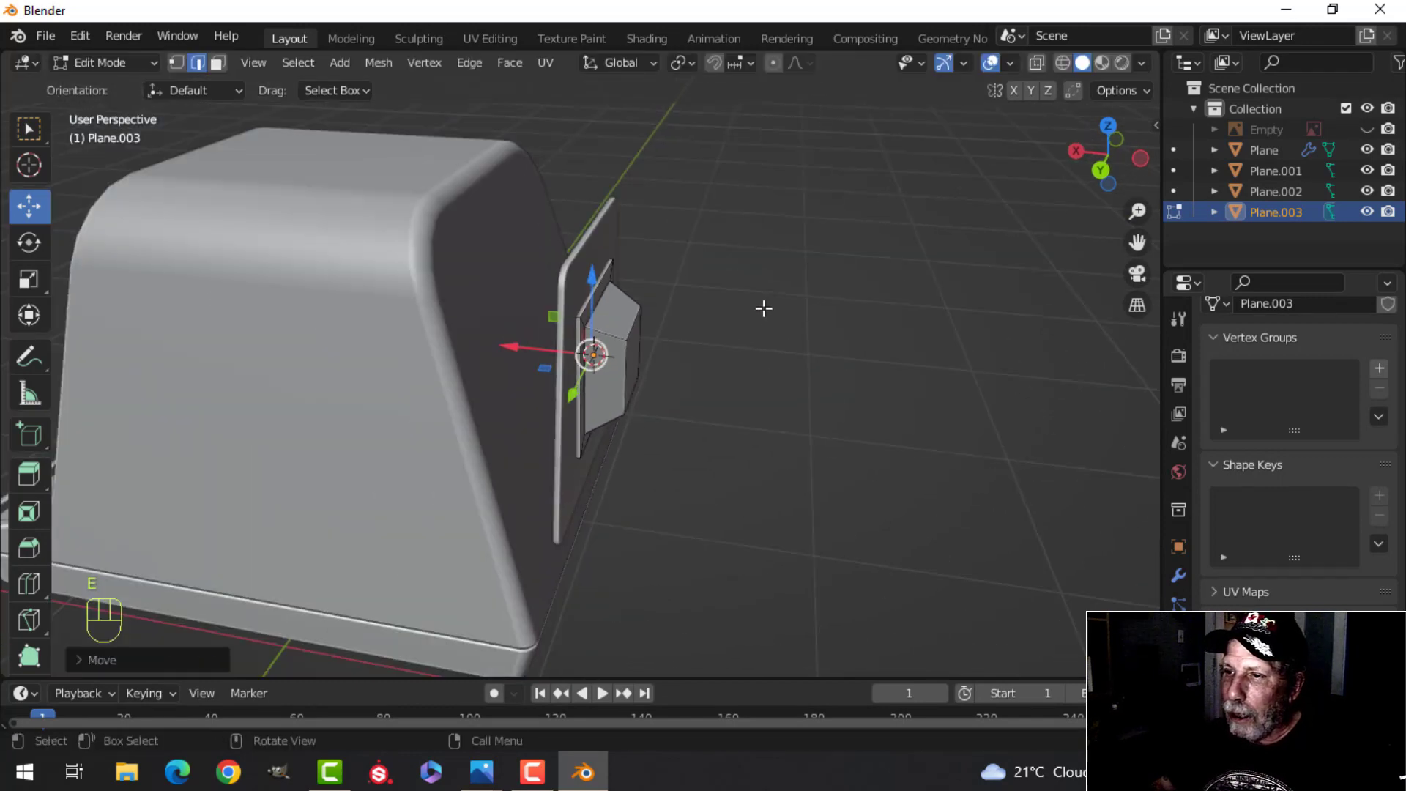
pyautogui.moveTo(762, 307); pyautogui.dragTo(627, 314, button='middle')
pyautogui.scroll(2, 597, 296)
pyautogui.hotkey('alt', 'a')
pyautogui.scroll(3, 627, 314)
pyautogui.scroll(-3, 537, 212)
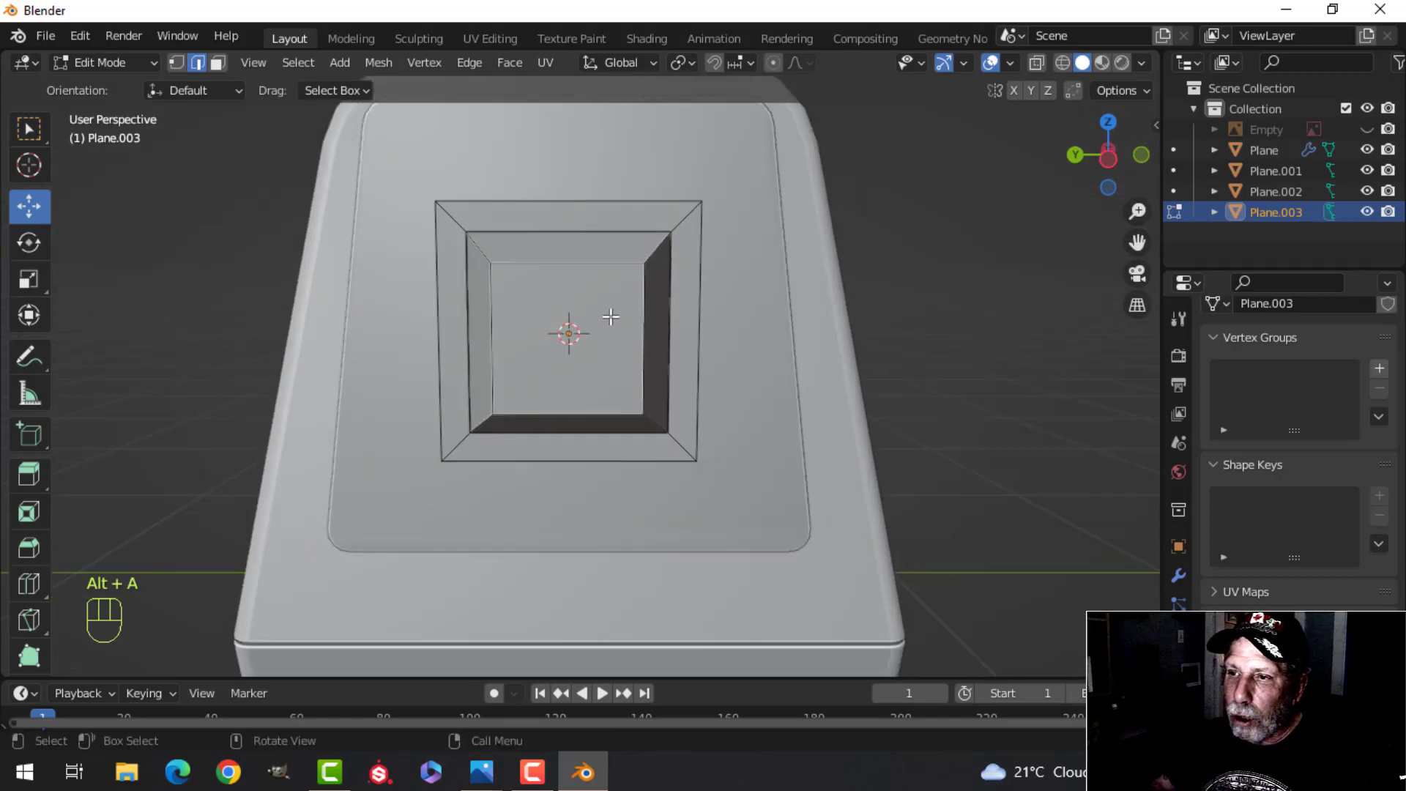
# Step: Add centred vertical and horizontal loop cuts across the tapered square block
pyautogui.moveTo(536, 212); pyautogui.dragTo(630, 325, button='middle')
pyautogui.press('ctrl+KP_3')
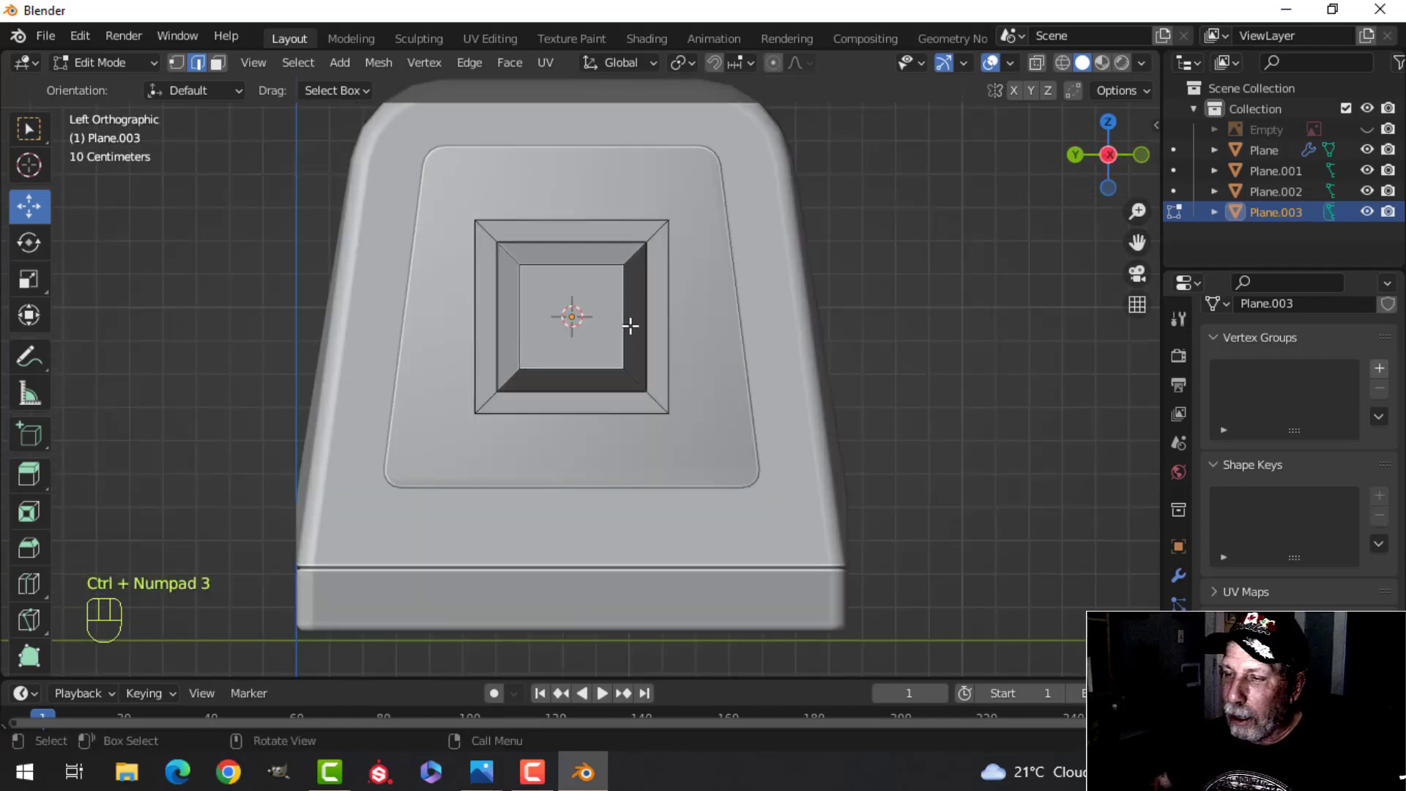
pyautogui.scroll(2, 627, 323)
pyautogui.scroll(-2, 583, 359)
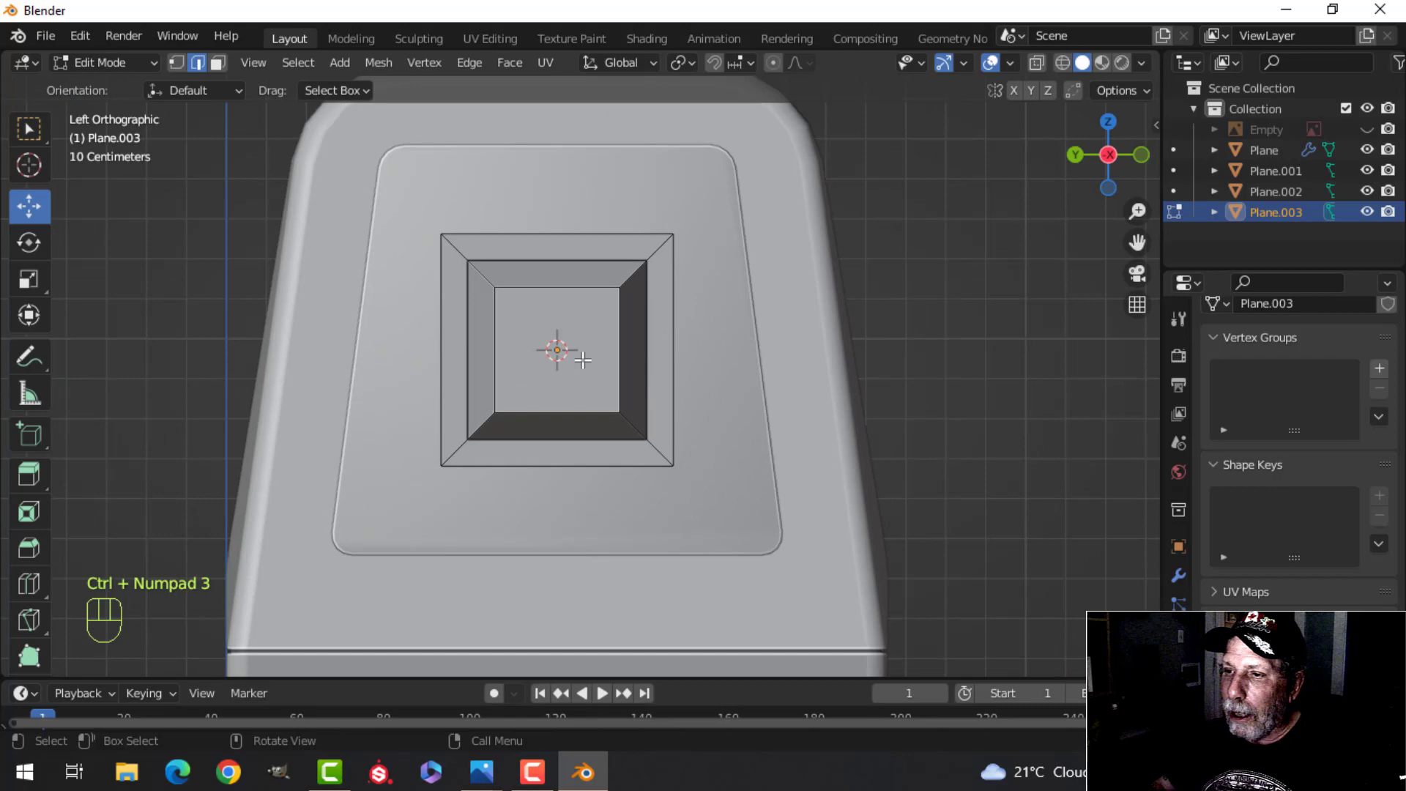
pyautogui.hotkey('ctrl', 'r')
pyautogui.click(532, 292)
pyautogui.rightClick(532, 292)
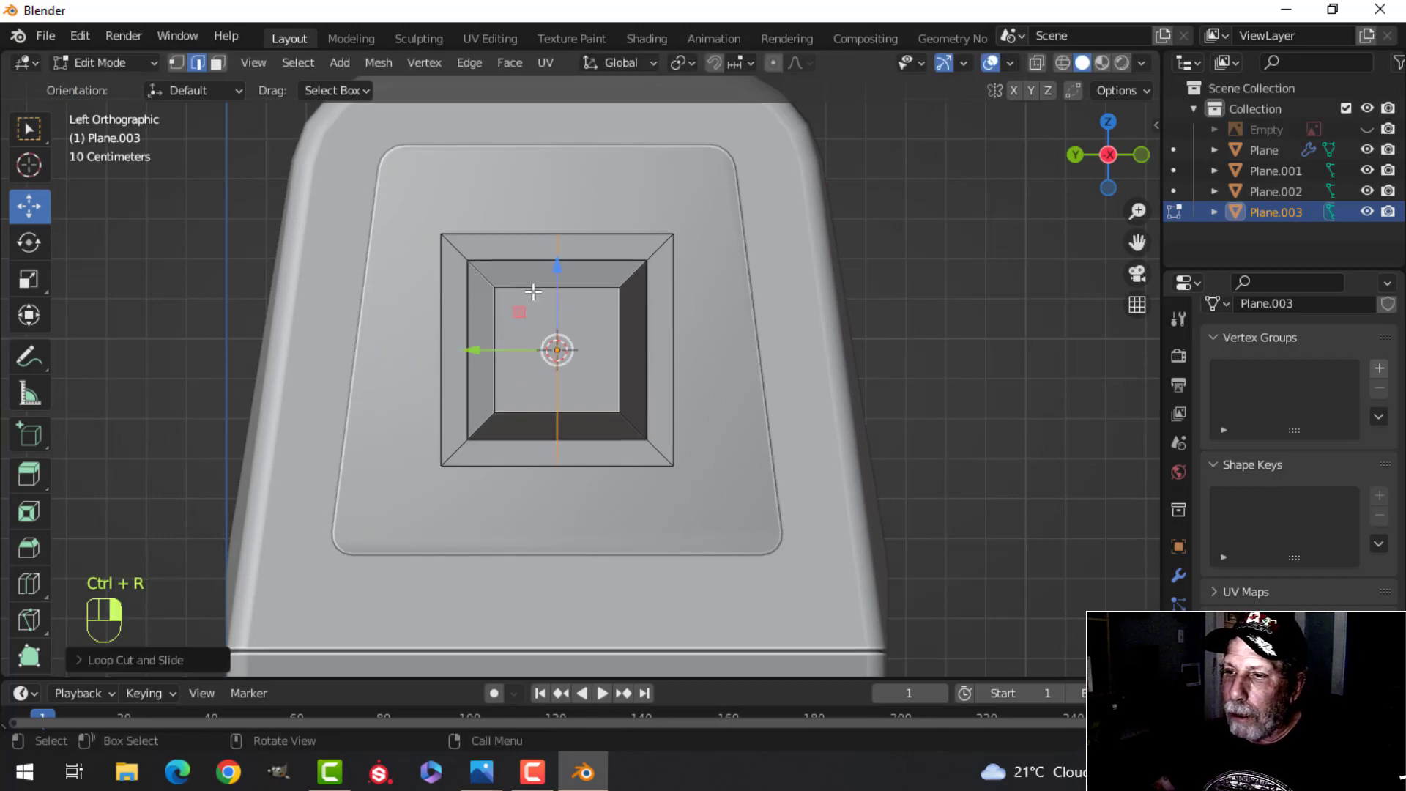
pyautogui.hotkey('ctrl', 'r')
pyautogui.click(677, 339)
pyautogui.rightClick(677, 339)
pyautogui.scroll(2, 593, 351)
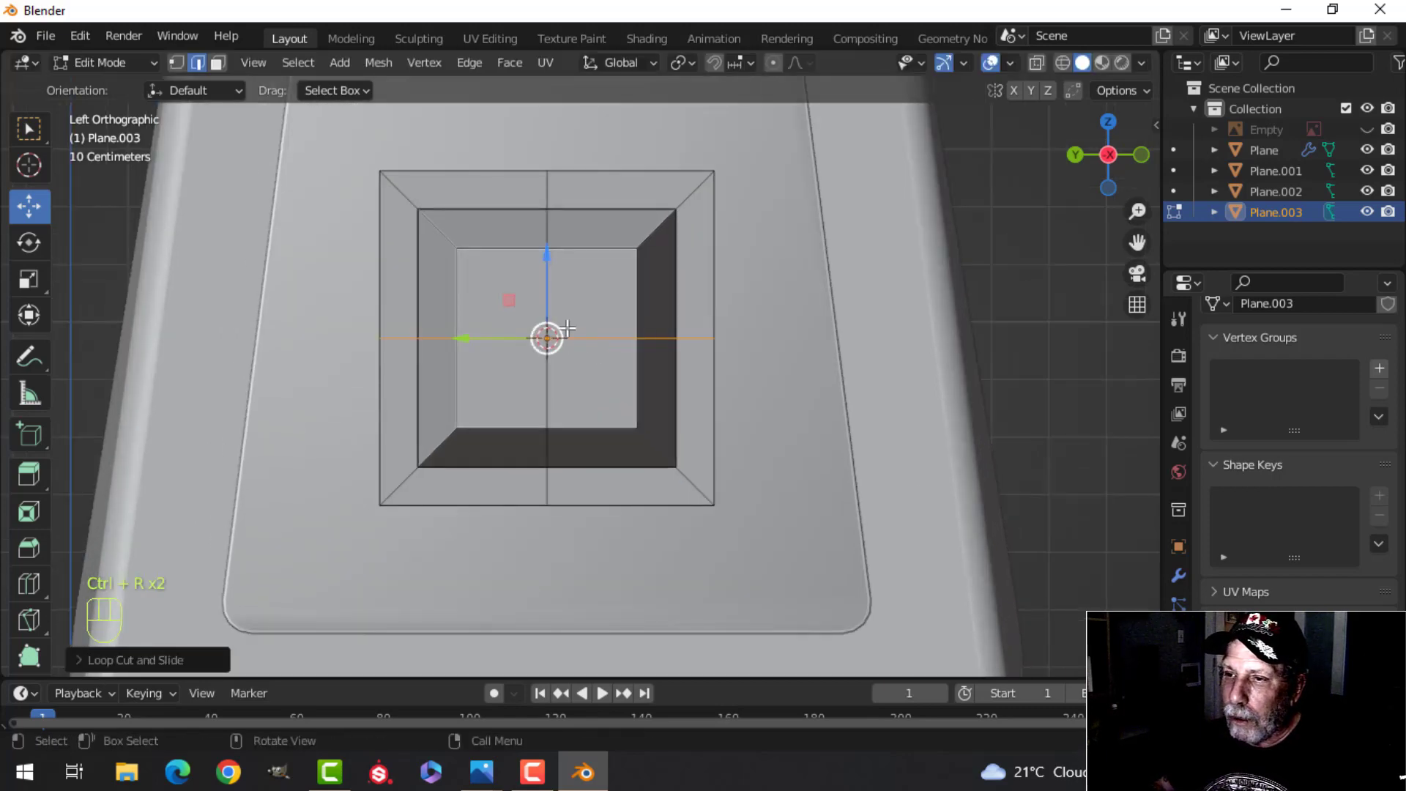
# Step: Bevel the two centre loops across the tapered block to about 0.113 m wide with five segments, and clear the selection
pyautogui.keyDown('alt'); pyautogui.keyDown('shift'); pyautogui.click(547, 381); pyautogui.keyUp('shift'); pyautogui.keyUp('alt')
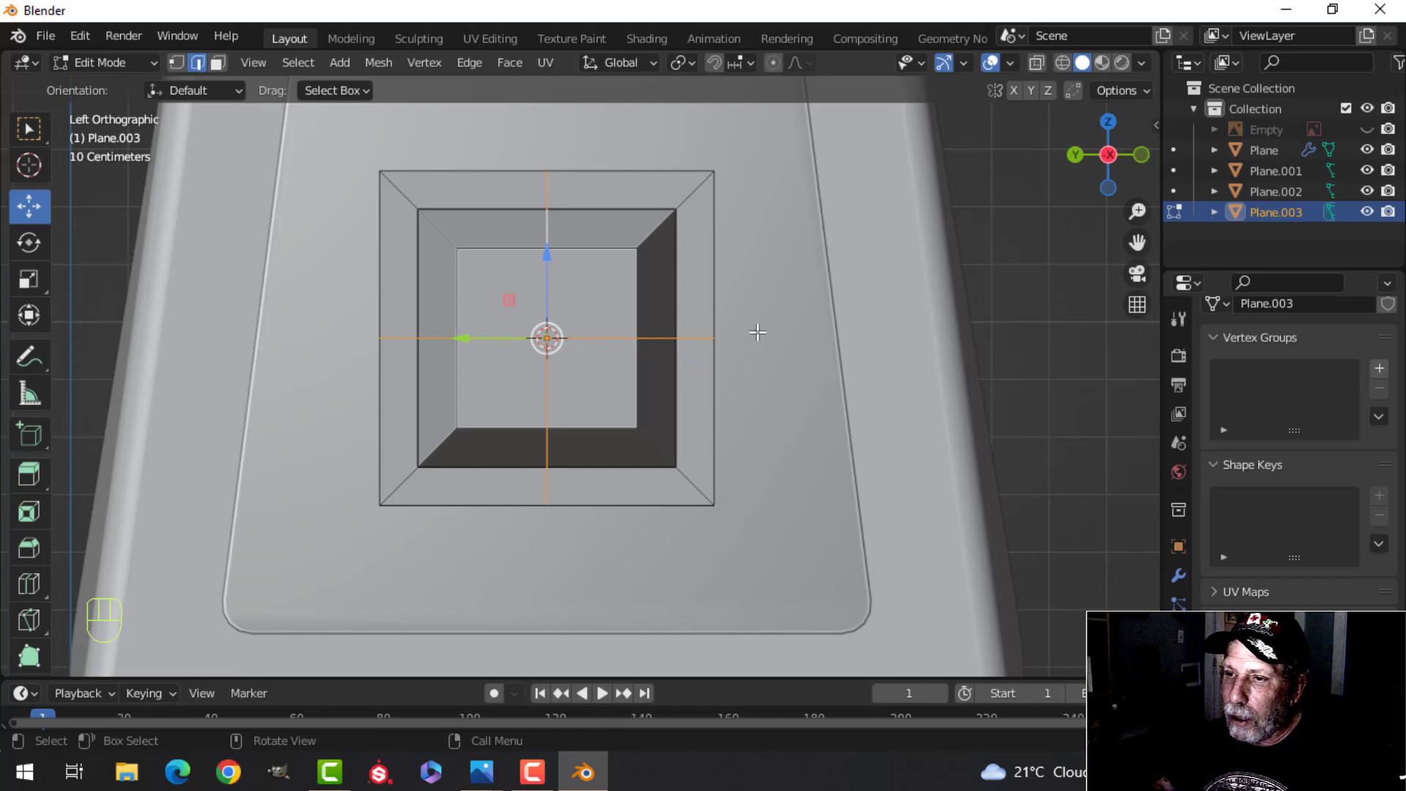
pyautogui.hotkey('ctrl', 'b')
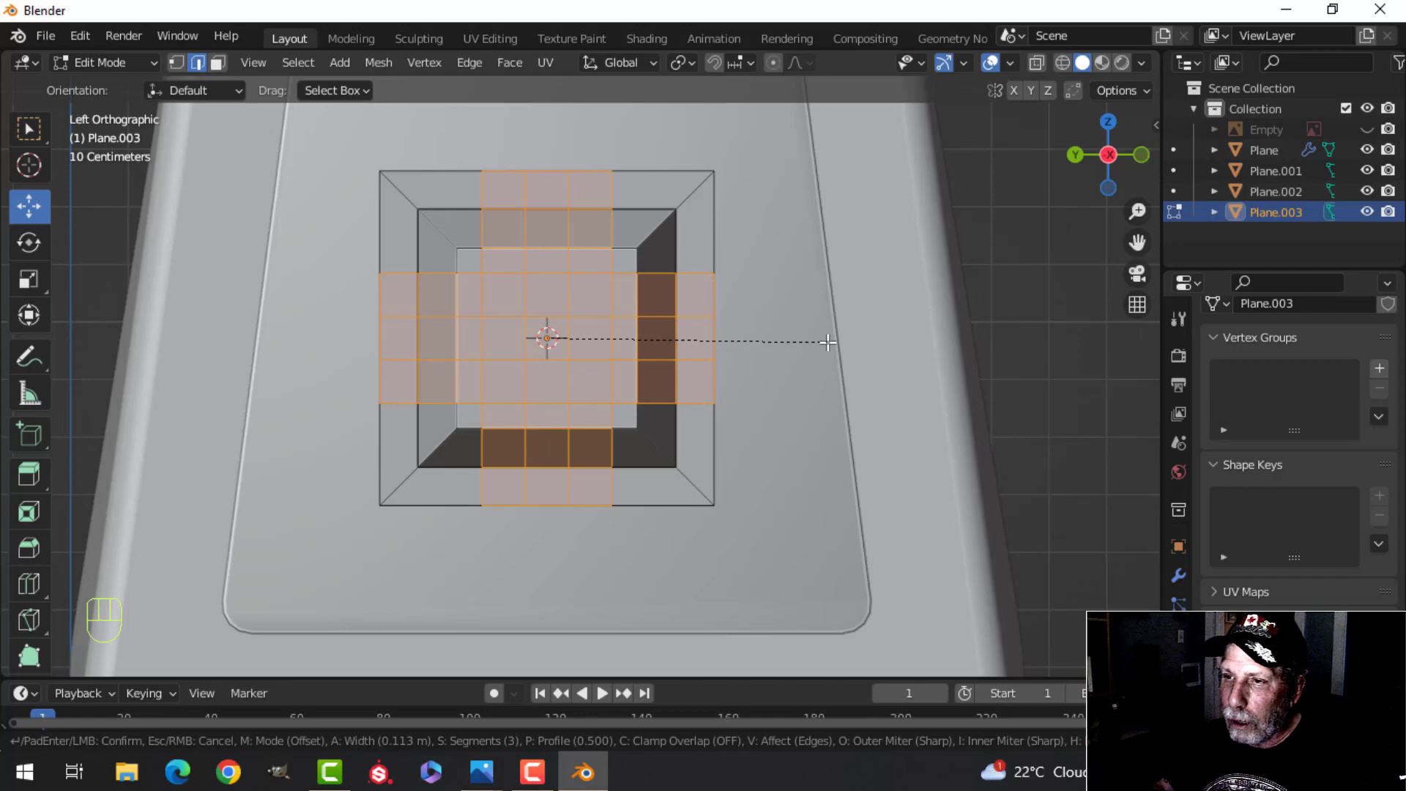
pyautogui.scroll(1, 828, 342)
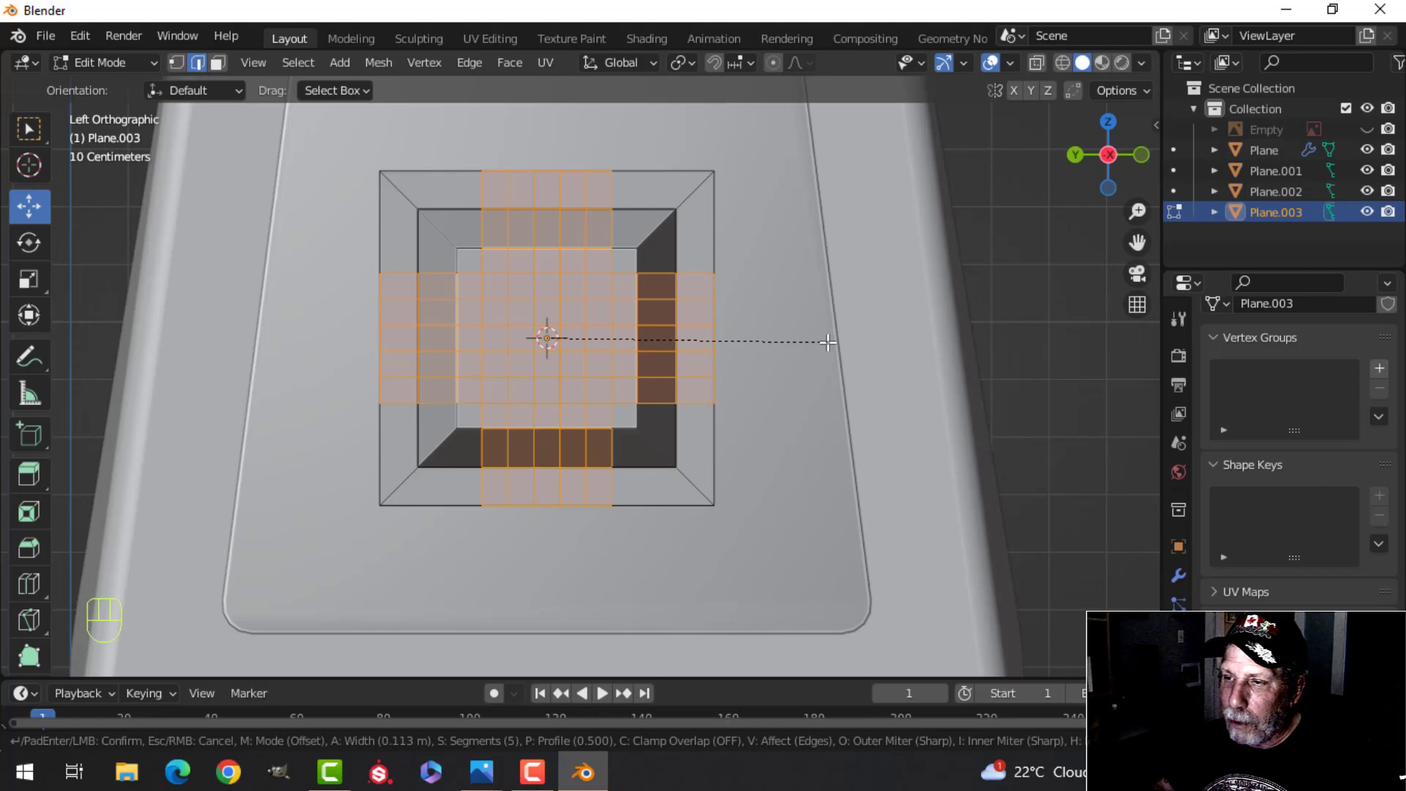
pyautogui.click(827, 342)
pyautogui.scroll(1, 827, 342)
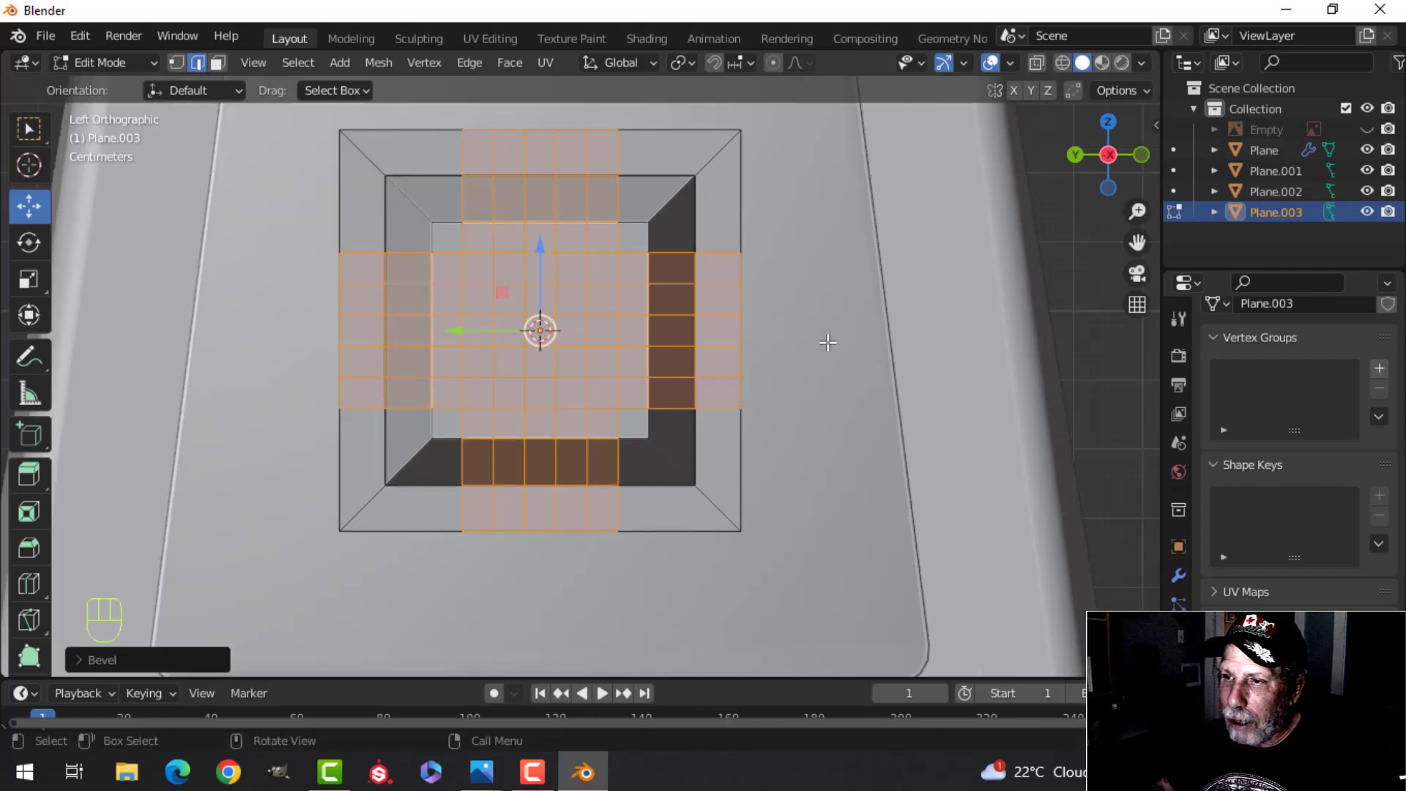
pyautogui.hotkey('alt', 'a')
# Step: Add centred horizontal loop cuts between the beveled strips and the block's upper and lower edges
pyautogui.keyDown('shift'); pyautogui.moveTo(614, 293); pyautogui.dragTo(630, 314, button='middle'); pyautogui.keyUp('shift')
pyautogui.scroll(2, 586, 295)
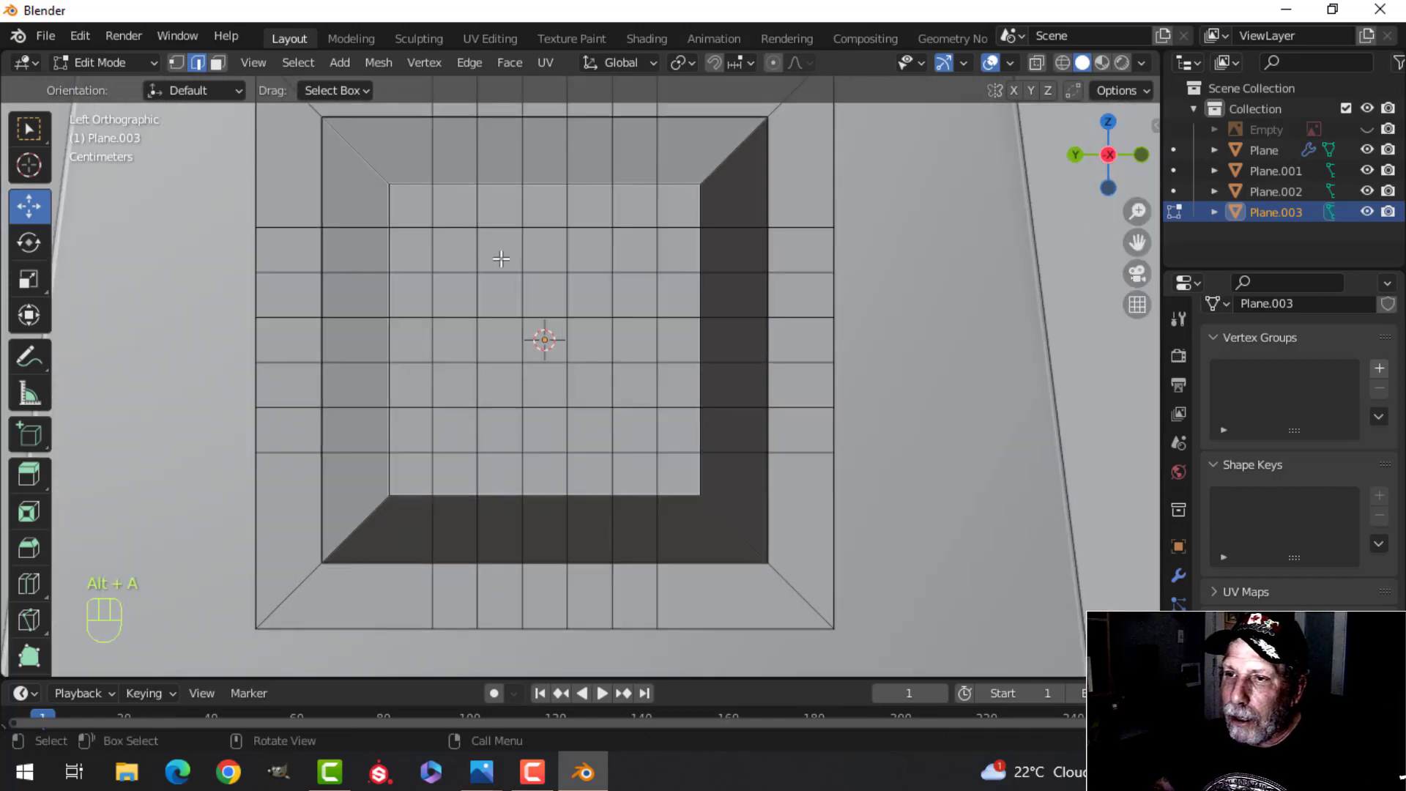
pyautogui.scroll(-1, 498, 255)
pyautogui.keyDown('shift'); pyautogui.moveTo(530, 262); pyautogui.dragTo(516, 343, button='middle'); pyautogui.keyUp('shift')
pyautogui.scroll(-1, 516, 333)
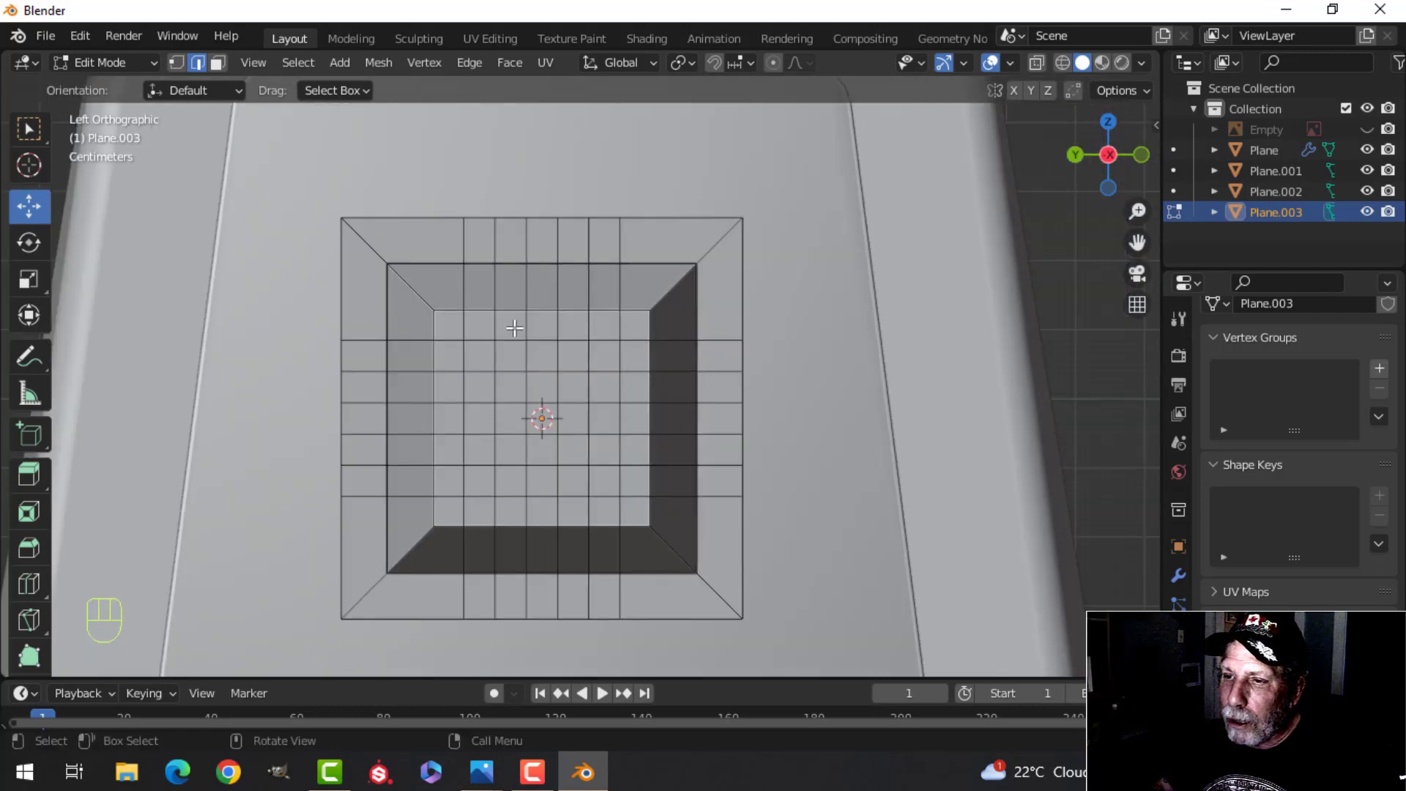
pyautogui.scroll(2, 514, 327)
pyautogui.hotkey('ctrl', 'r')
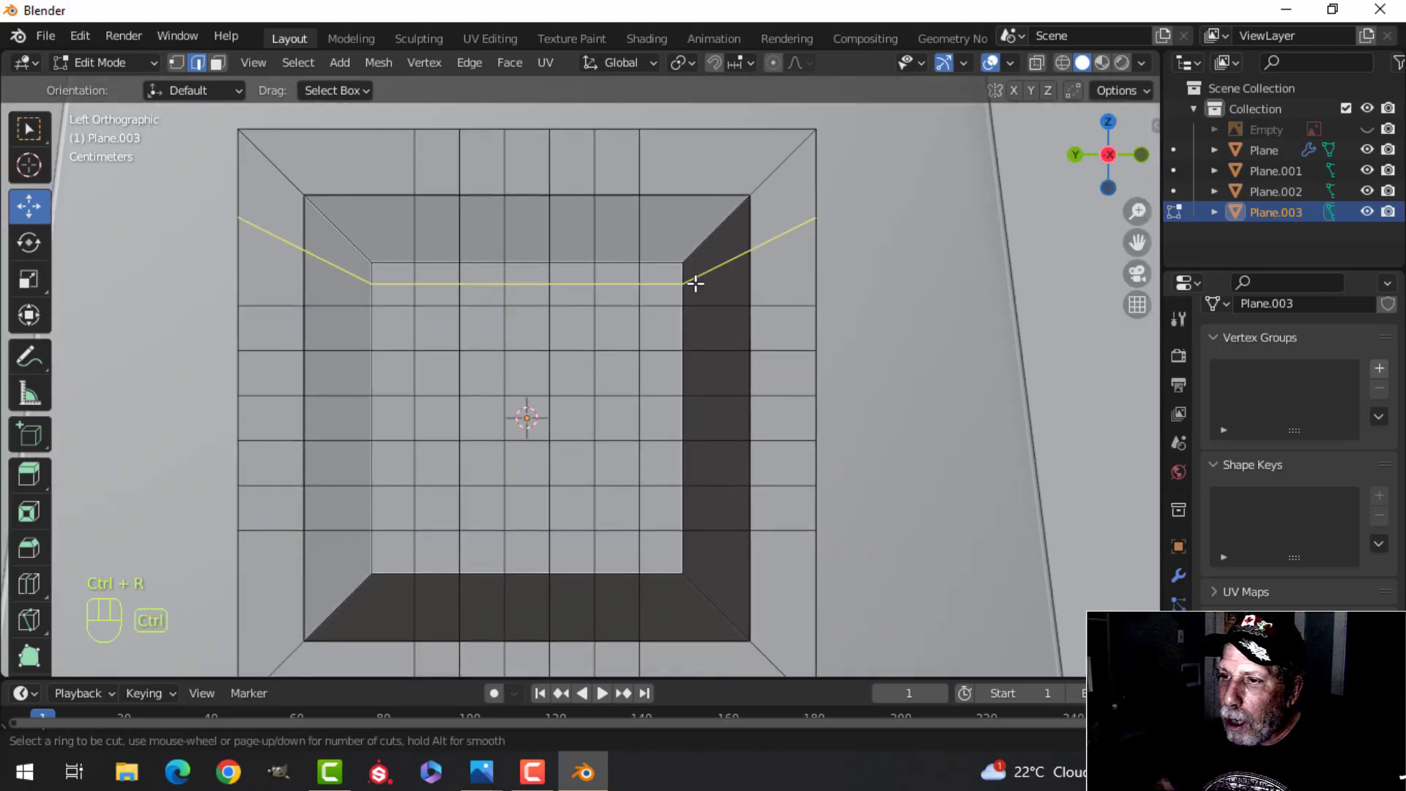
pyautogui.click(696, 284)
pyautogui.rightClick(694, 301)
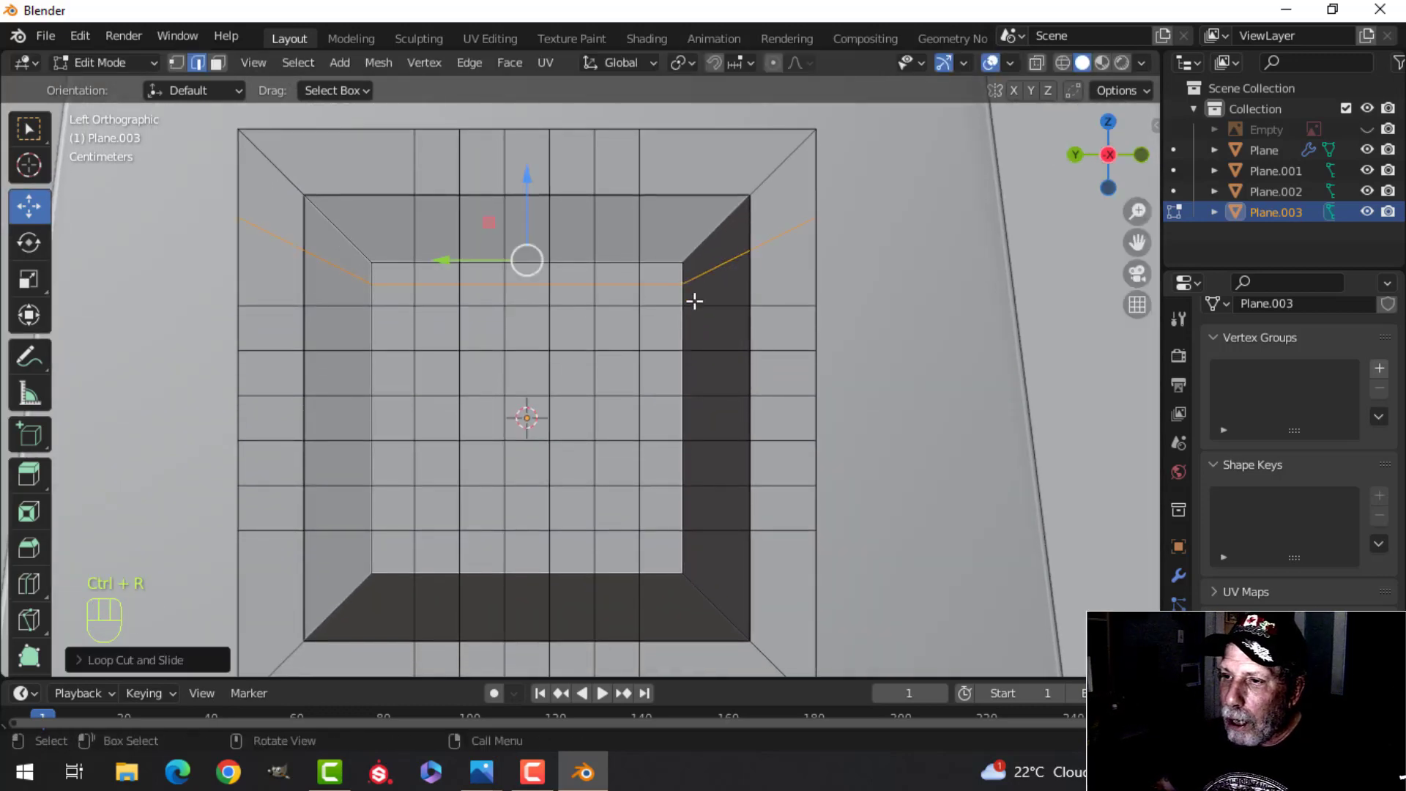
pyautogui.hotkey('ctrl', 'r')
pyautogui.click(688, 558)
pyautogui.rightClick(688, 559)
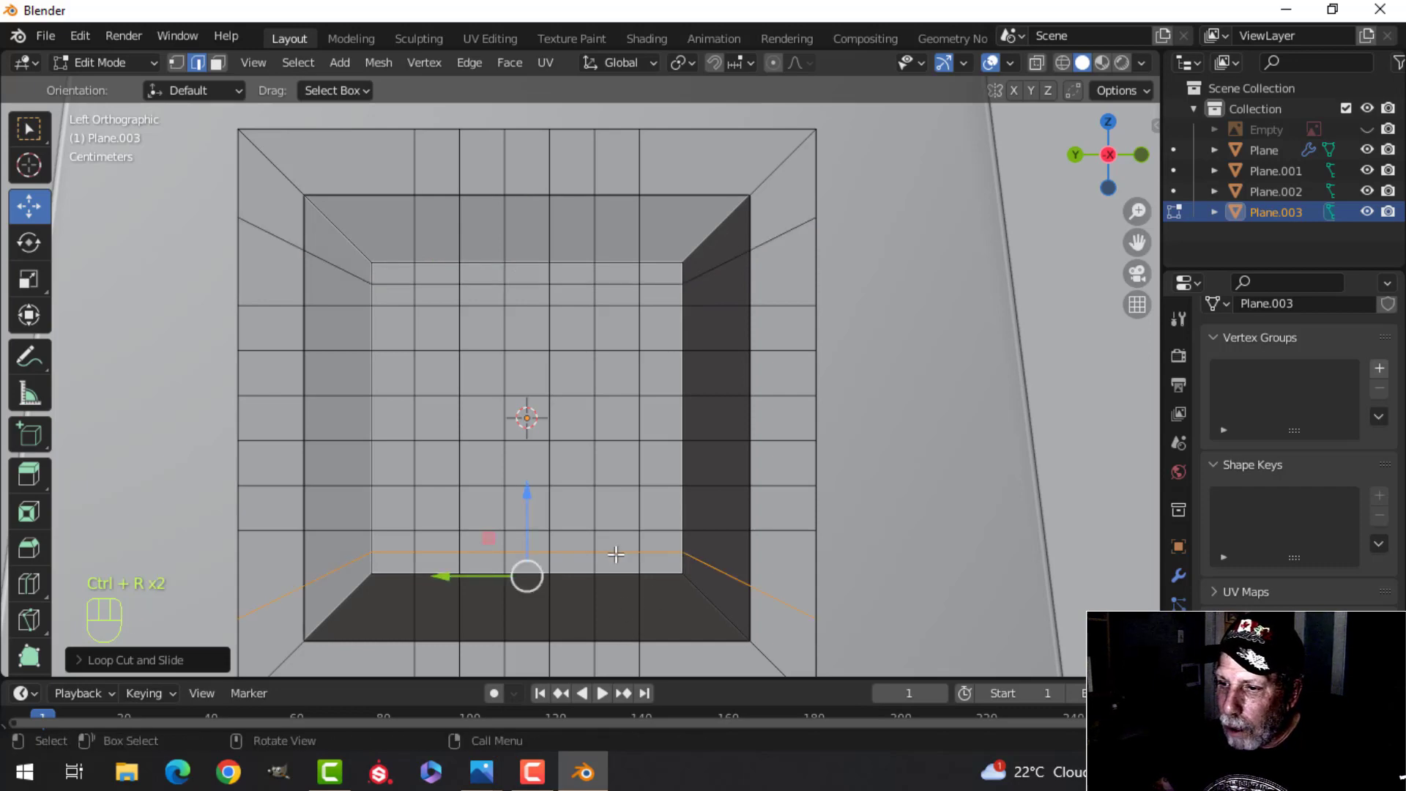
# Step: Add centred vertical loop cuts between the beveled strips and the block's two side edges, and clear the selection
pyautogui.hotkey('ctrl', 'r')
pyautogui.click(380, 573)
pyautogui.rightClick(380, 574)
pyautogui.hotkey('ctrl', 'r')
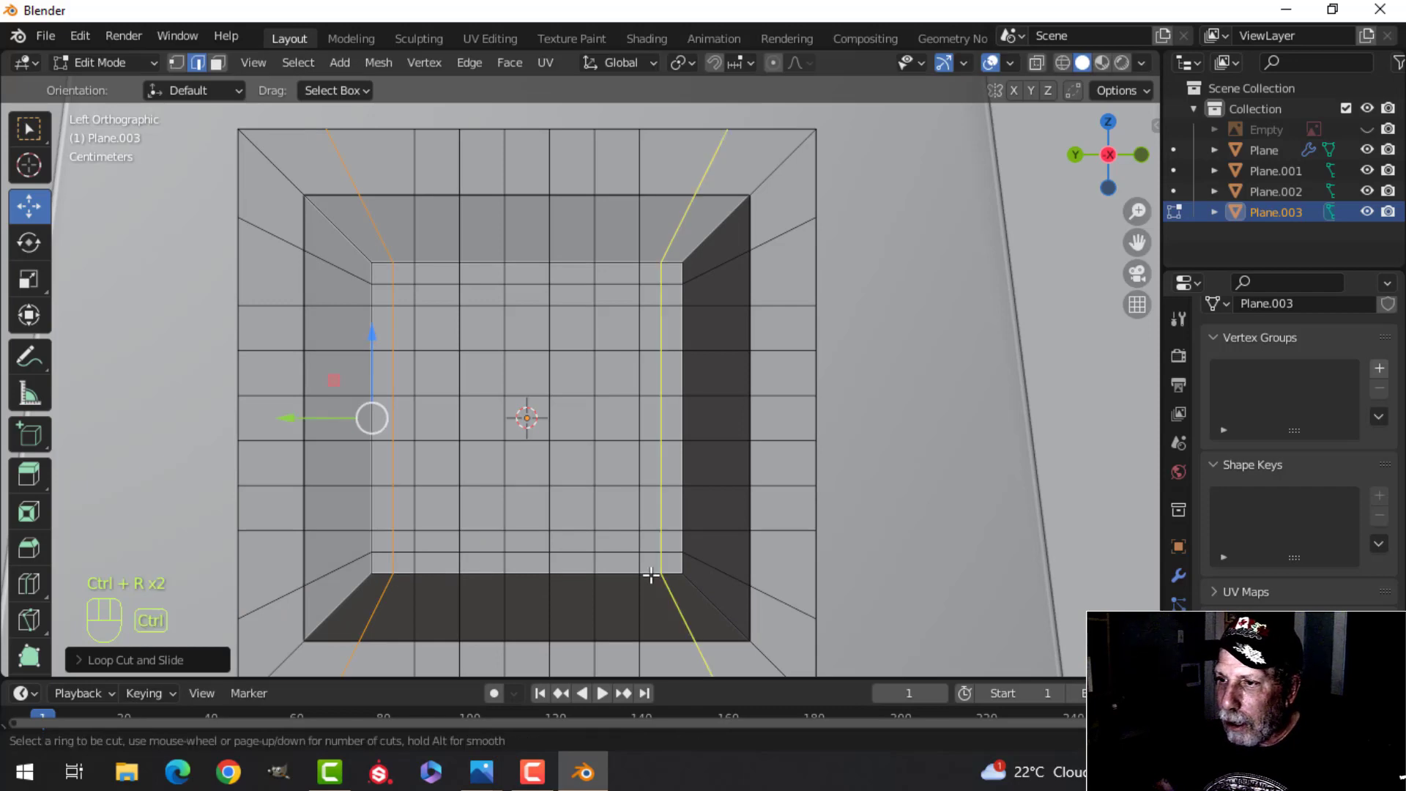
pyautogui.click(651, 575)
pyautogui.rightClick(615, 509)
pyautogui.hotkey('alt', 'a')
pyautogui.keyDown('shift'); pyautogui.moveTo(615, 508); pyautogui.dragTo(624, 504, button='middle'); pyautogui.keyUp('shift')
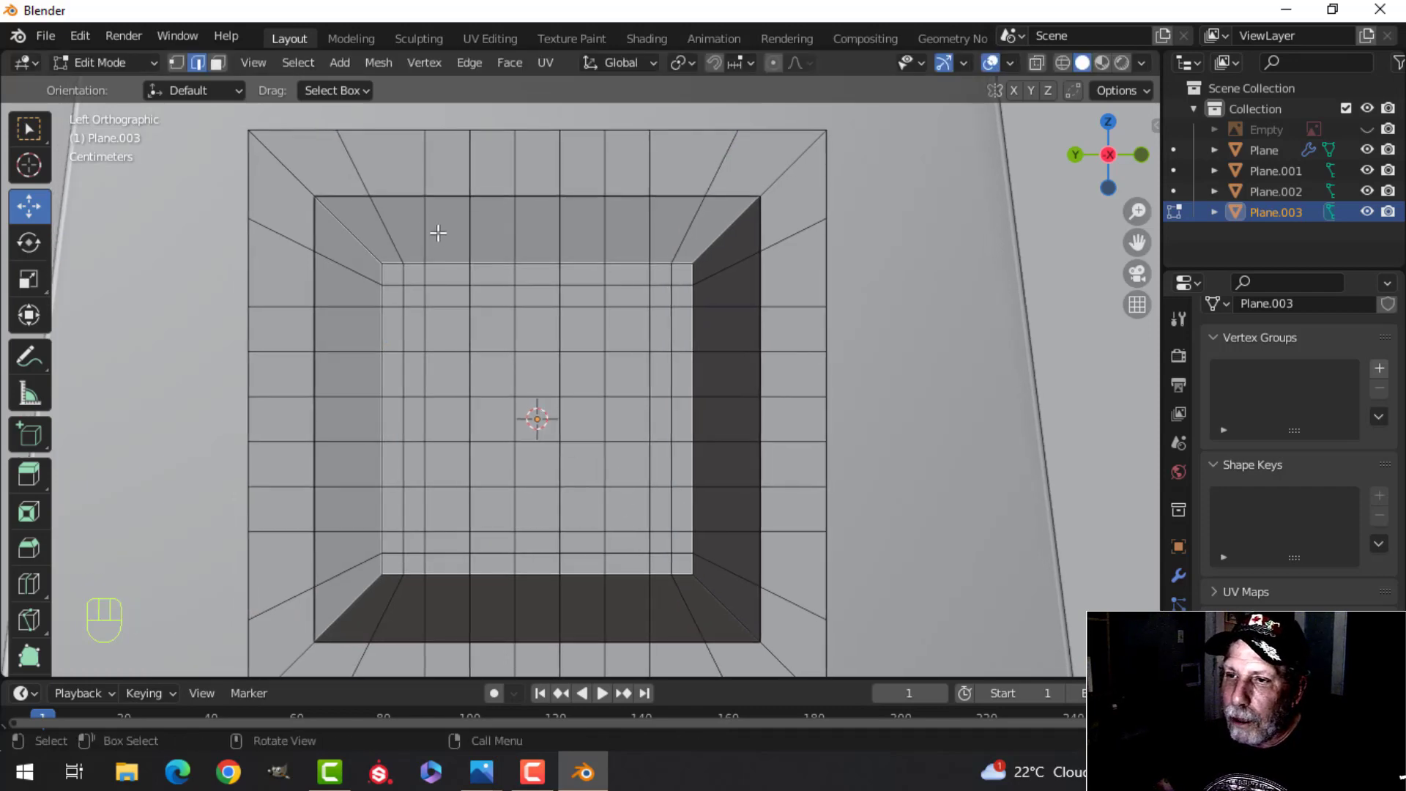
# Step: Bevel the six vertical and six horizontal inner loops of the block with one segment, about 0.008 m wide, and clear the selection
pyautogui.keyDown('alt'); pyautogui.keyDown('shift'); pyautogui.click(423, 213); pyautogui.keyUp('shift'); pyautogui.keyUp('alt')
pyautogui.keyDown('alt'); pyautogui.keyDown('shift'); pyautogui.click(469, 207); pyautogui.keyUp('shift'); pyautogui.keyUp('alt')
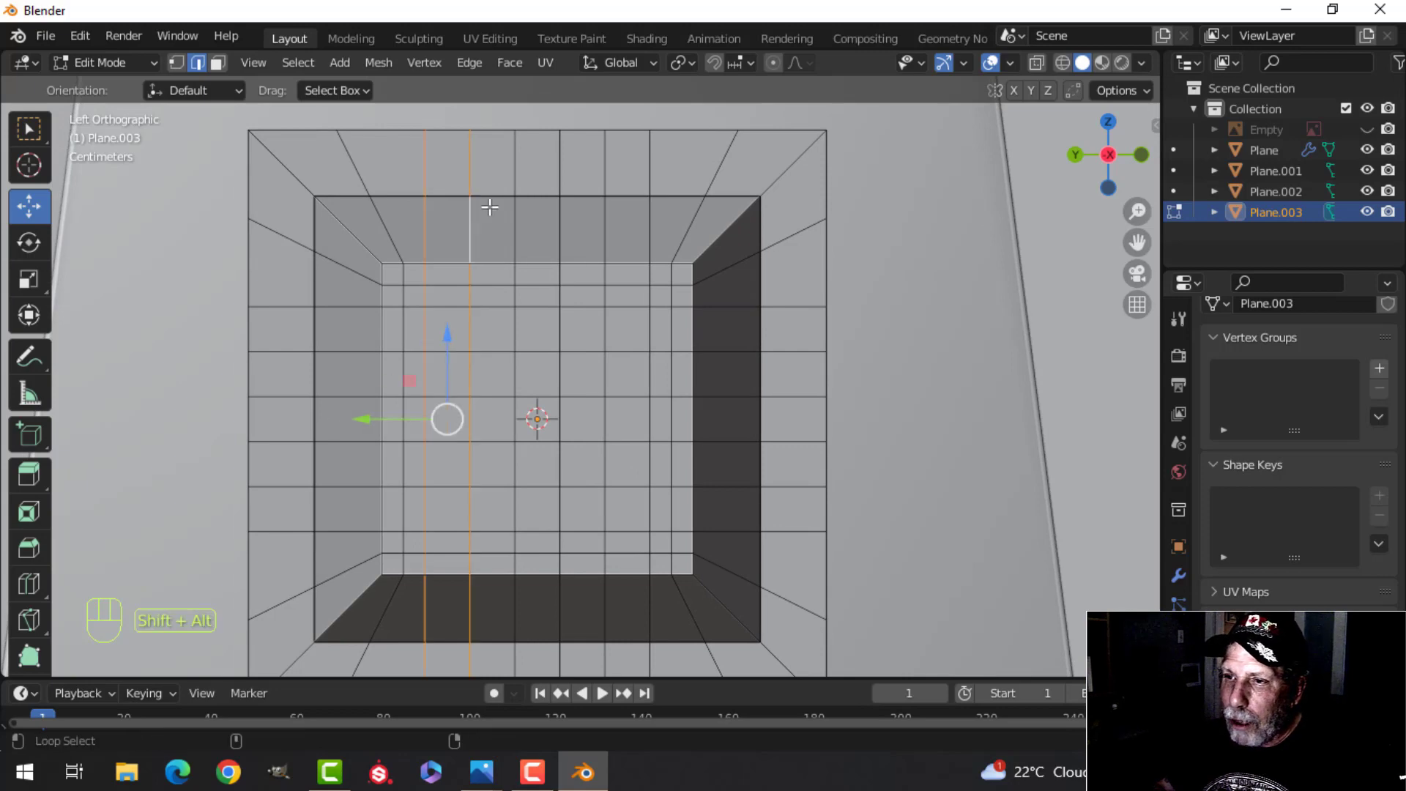
pyautogui.keyDown('alt'); pyautogui.keyDown('shift'); pyautogui.click(512, 175); pyautogui.keyUp('shift'); pyautogui.keyUp('alt')
pyautogui.keyDown('alt'); pyautogui.keyDown('shift'); pyautogui.click(562, 170); pyautogui.keyUp('shift'); pyautogui.keyUp('alt')
pyautogui.keyDown('alt'); pyautogui.keyDown('shift'); pyautogui.click(611, 170); pyautogui.keyUp('shift'); pyautogui.keyUp('alt')
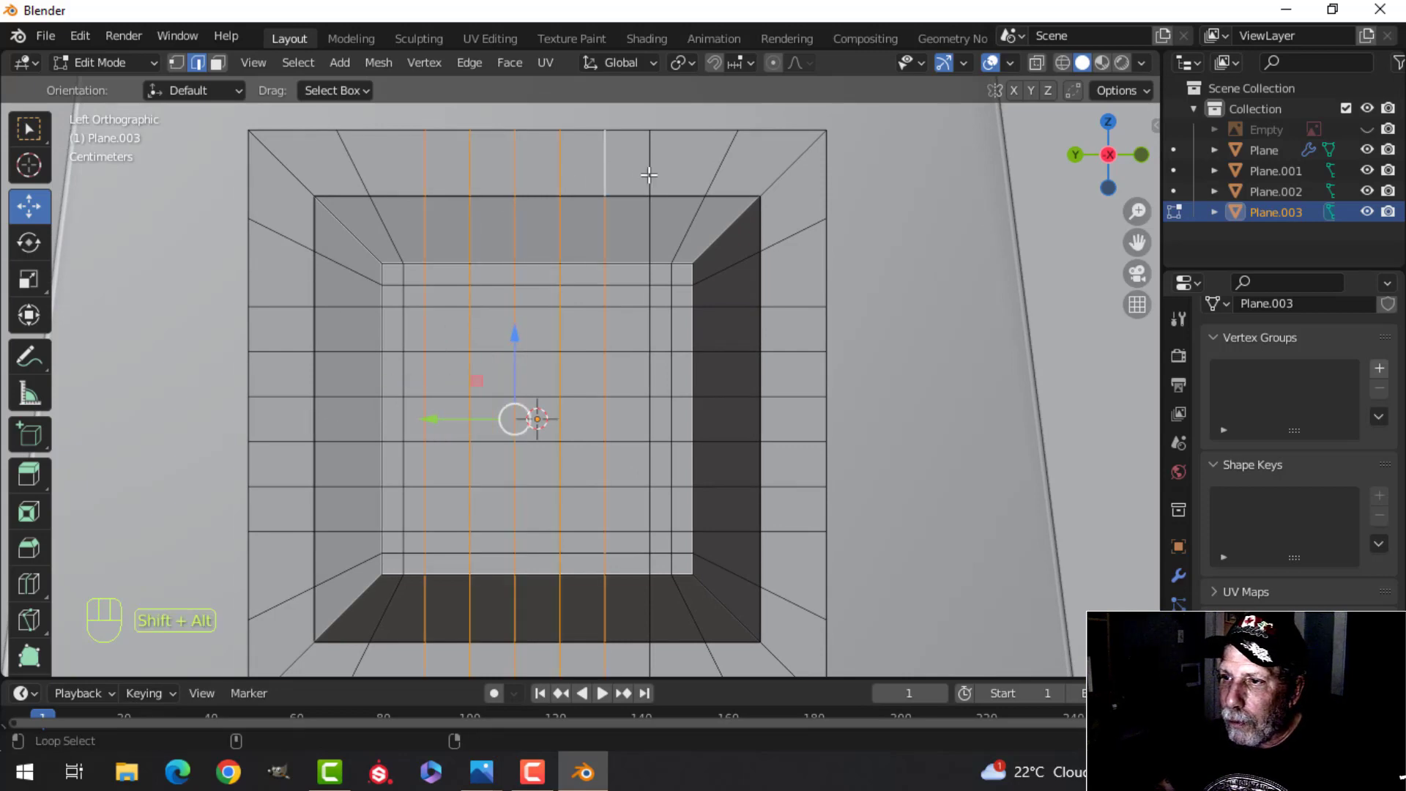
pyautogui.keyDown('alt'); pyautogui.keyDown('shift'); pyautogui.click(649, 175); pyautogui.keyUp('shift'); pyautogui.keyUp('alt')
pyautogui.keyDown('shift'); pyautogui.moveTo(650, 346); pyautogui.dragTo(618, 276, button='middle'); pyautogui.keyUp('shift')
pyautogui.keyDown('alt'); pyautogui.keyDown('shift'); pyautogui.click(740, 237); pyautogui.keyUp('shift'); pyautogui.keyUp('alt')
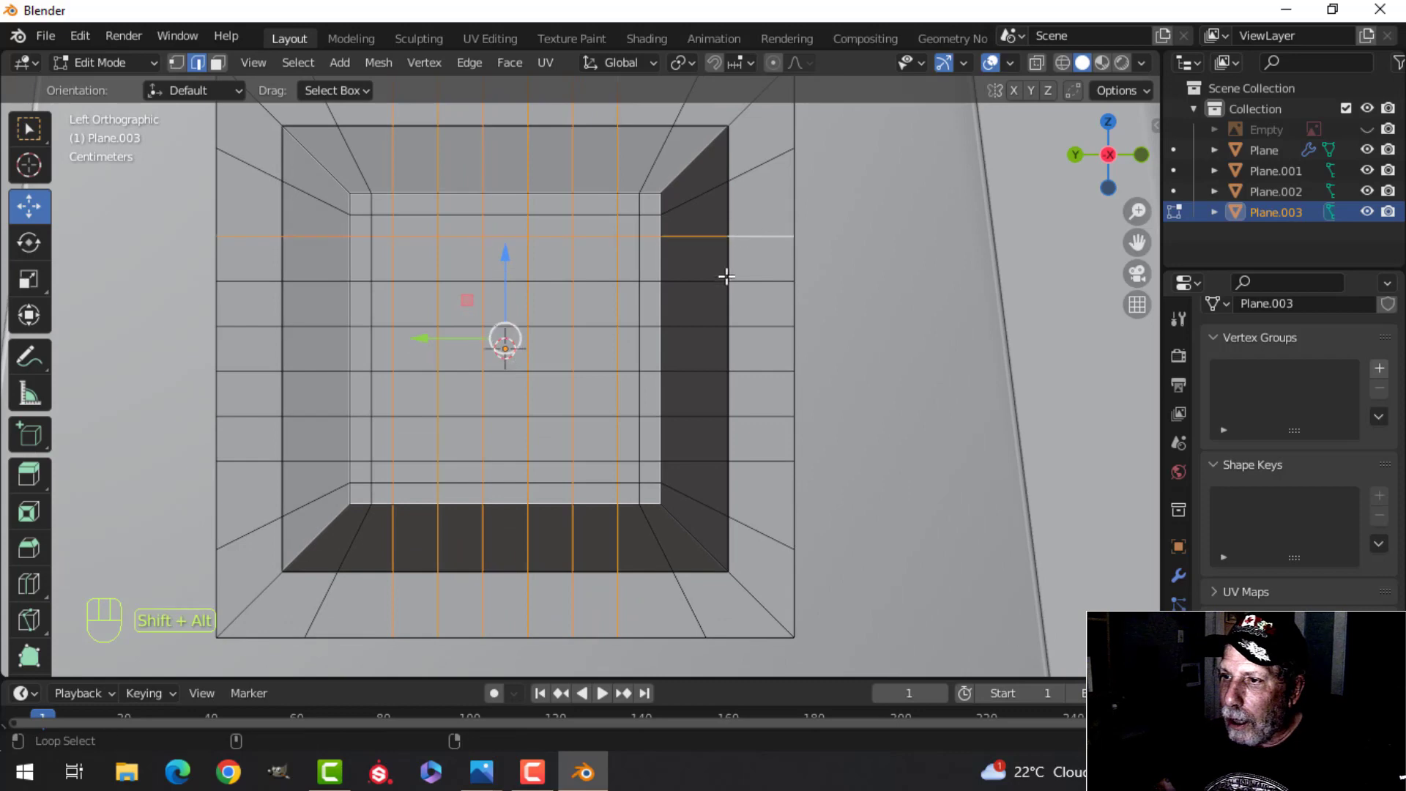
pyautogui.keyDown('alt'); pyautogui.keyDown('shift'); pyautogui.click(726, 286); pyautogui.keyUp('shift'); pyautogui.keyUp('alt')
pyautogui.keyDown('alt'); pyautogui.keyDown('shift'); pyautogui.click(726, 324); pyautogui.keyUp('shift'); pyautogui.keyUp('alt')
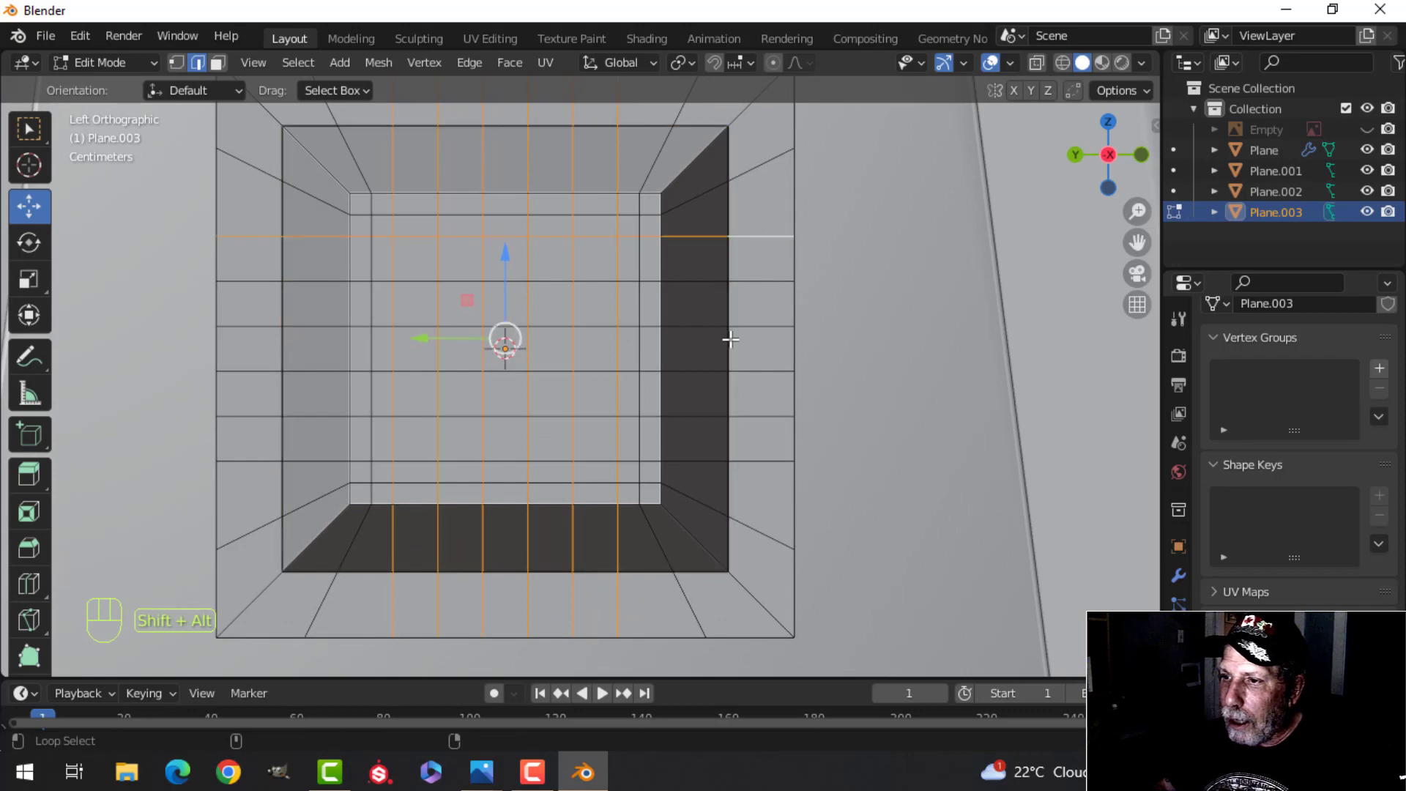
pyautogui.keyDown('alt'); pyautogui.keyDown('shift'); pyautogui.click(767, 284); pyautogui.keyUp('shift'); pyautogui.keyUp('alt')
pyautogui.keyDown('alt'); pyautogui.keyDown('shift'); pyautogui.click(754, 372); pyautogui.keyUp('shift'); pyautogui.keyUp('alt')
pyautogui.keyDown('alt'); pyautogui.keyDown('shift'); pyautogui.click(753, 417); pyautogui.keyUp('shift'); pyautogui.keyUp('alt')
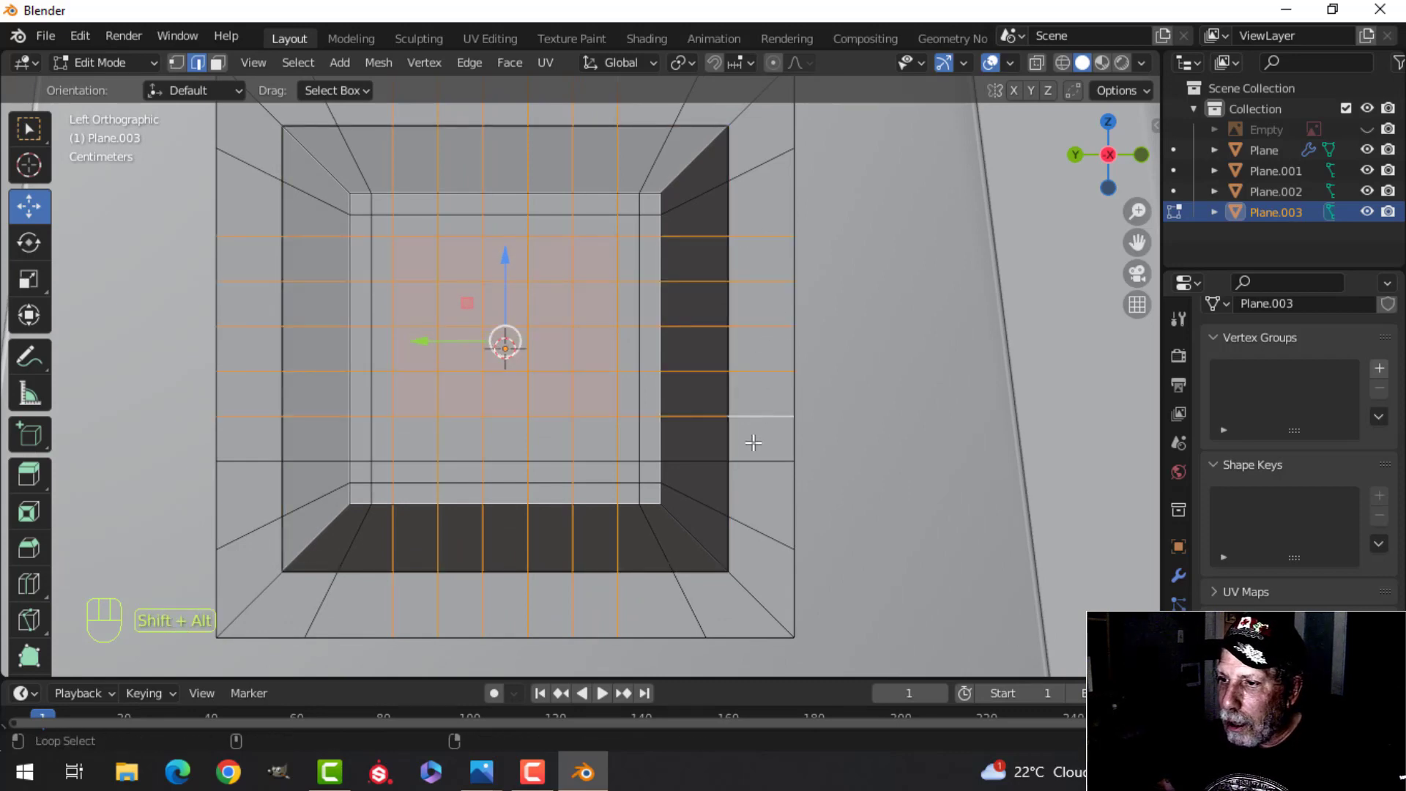
pyautogui.keyDown('alt'); pyautogui.keyDown('shift'); pyautogui.click(754, 461); pyautogui.keyUp('shift'); pyautogui.keyUp('alt')
pyautogui.keyDown('shift'); pyautogui.moveTo(783, 317); pyautogui.dragTo(807, 366, button='middle'); pyautogui.keyUp('shift')
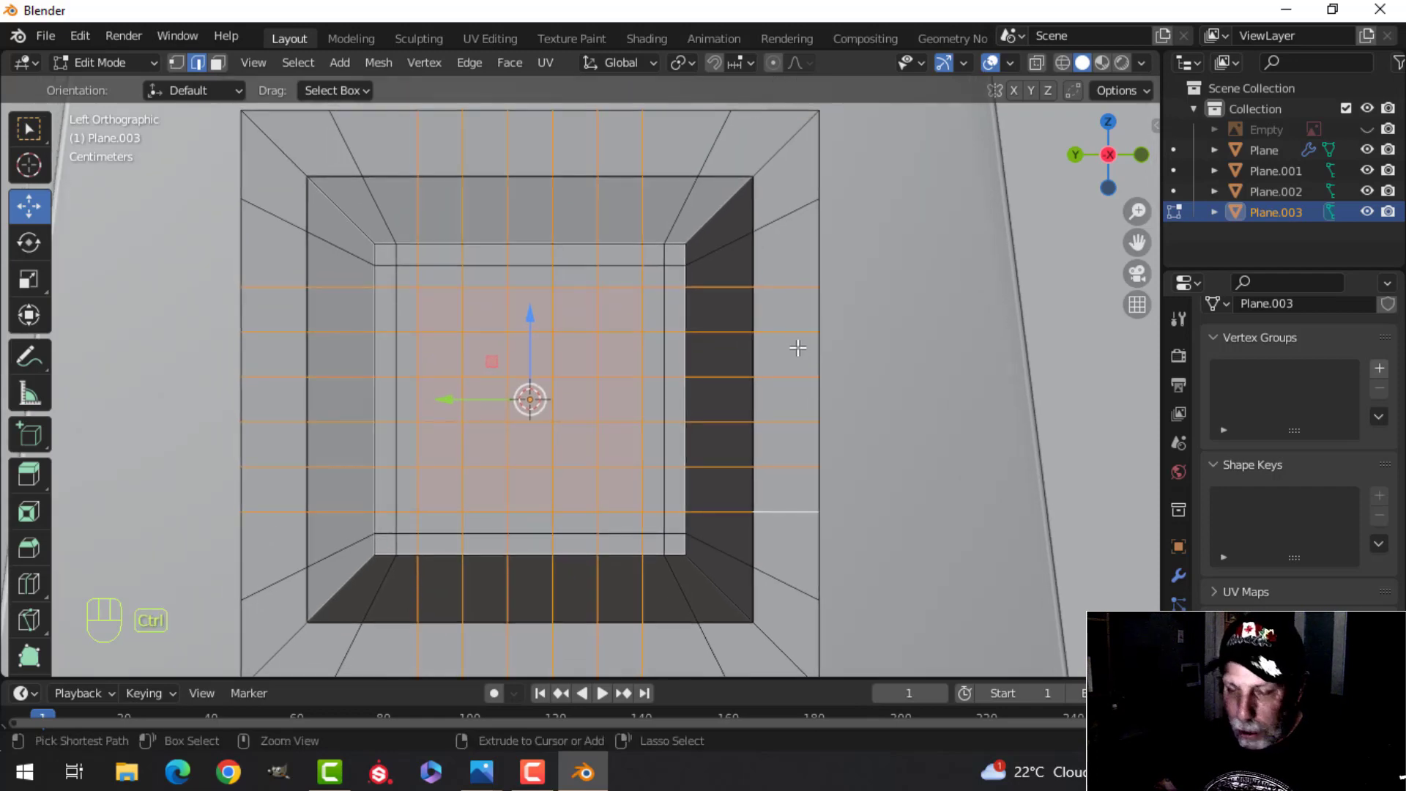
pyautogui.hotkey('ctrl', 'b')
pyautogui.scroll(-4, 827, 344)
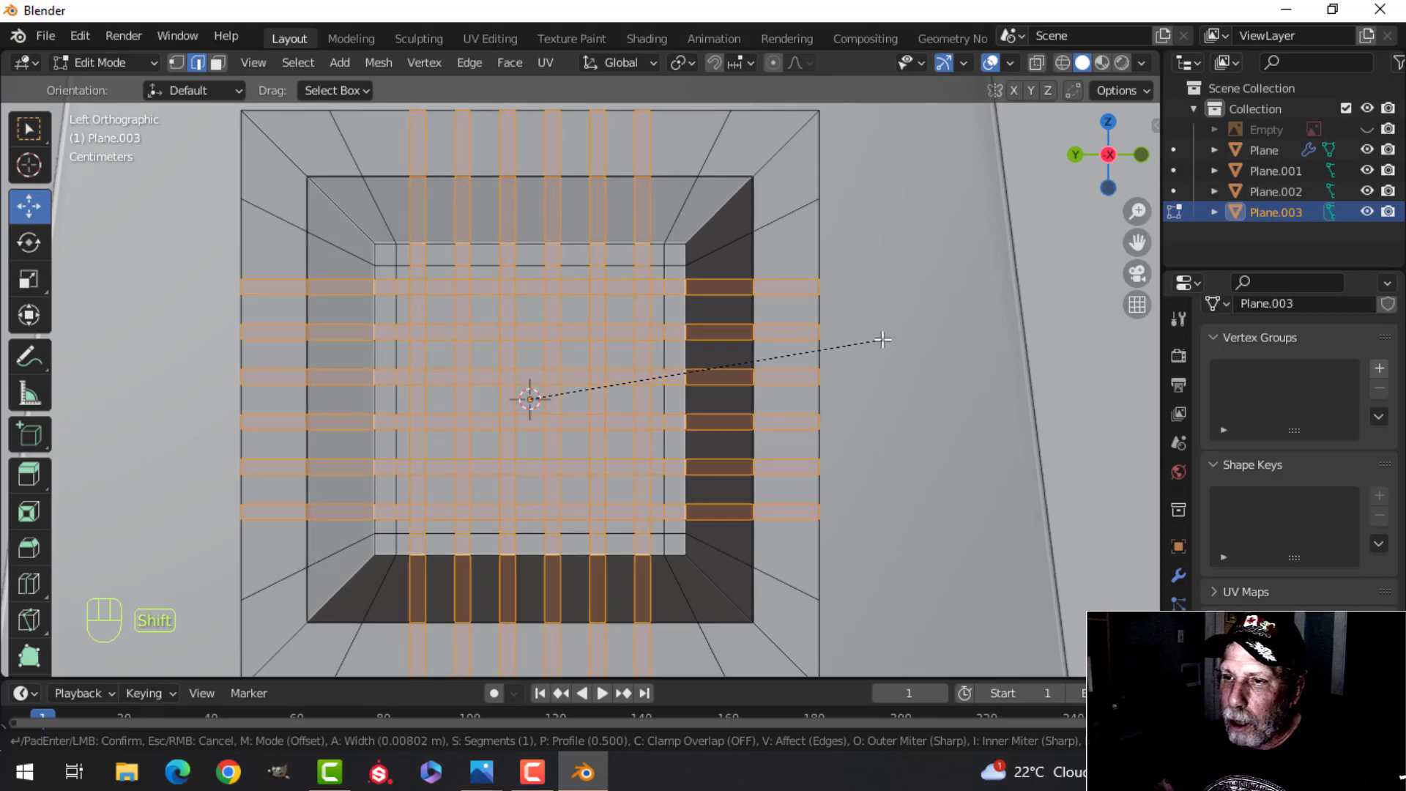
pyautogui.click(883, 339)
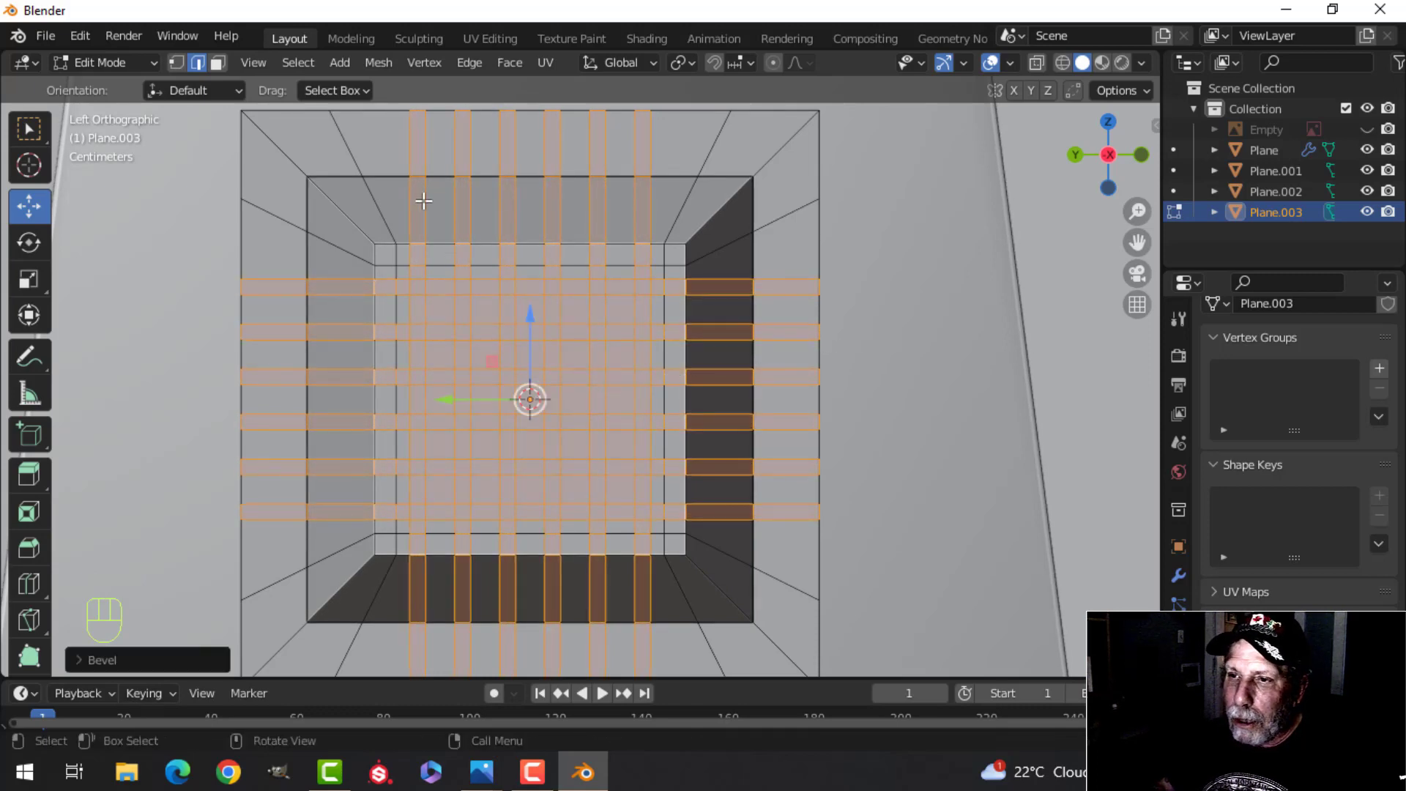
pyautogui.hotkey('alt', 'a')
# Step: Select the six narrow strips on the block's upper tapered side, including their adjoining end-face border cells
pyautogui.scroll(2, 456, 213)
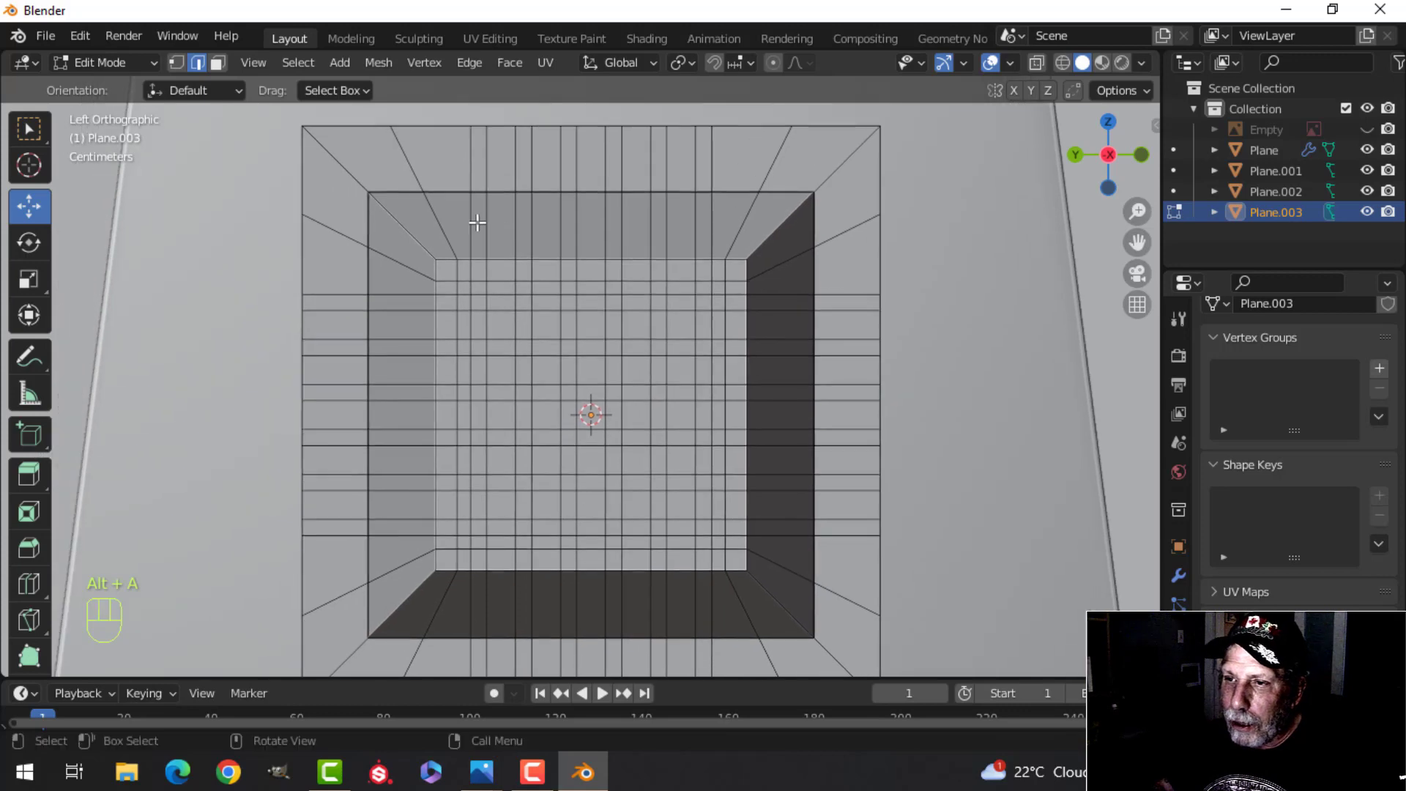
pyautogui.press('3')
pyautogui.scroll(1, 558, 251)
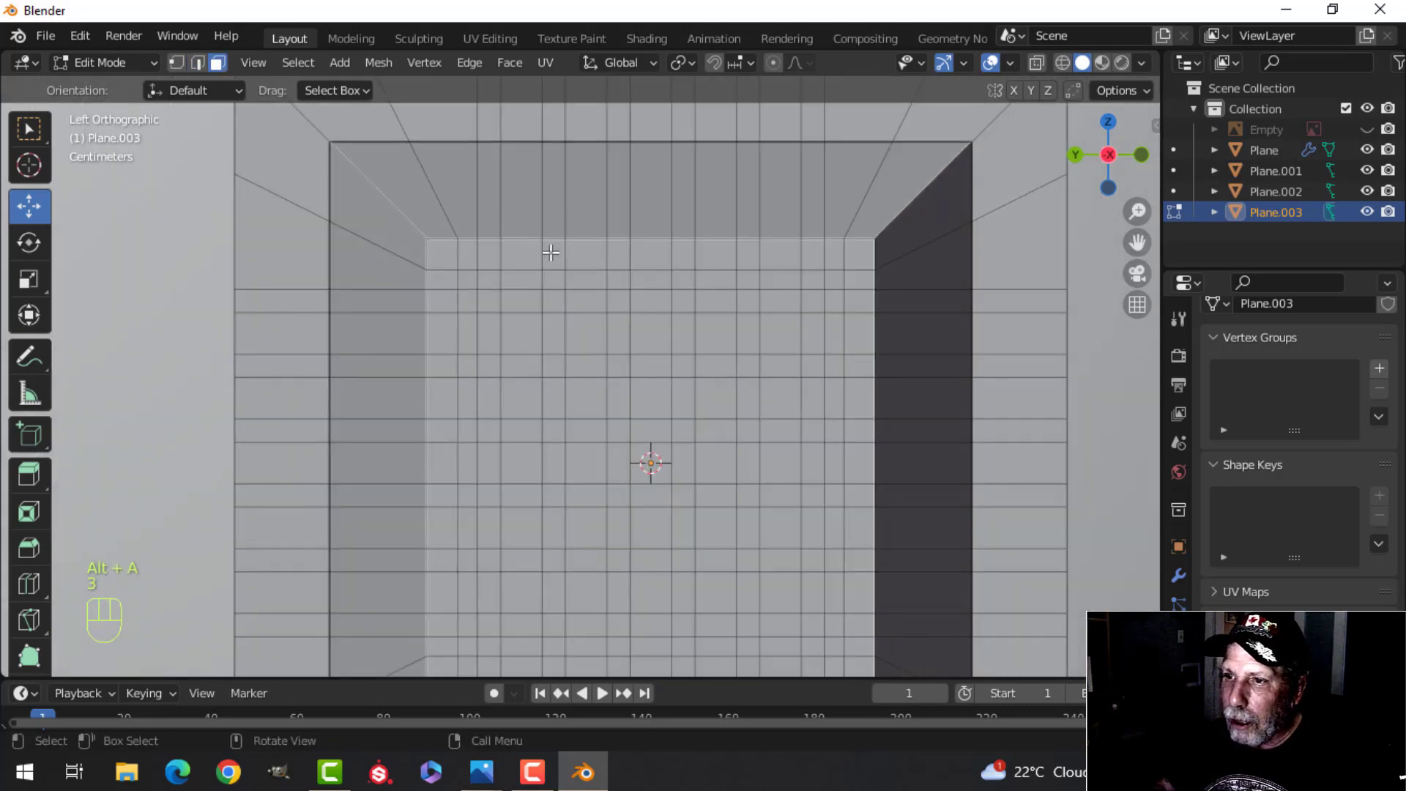
pyautogui.click(489, 189)
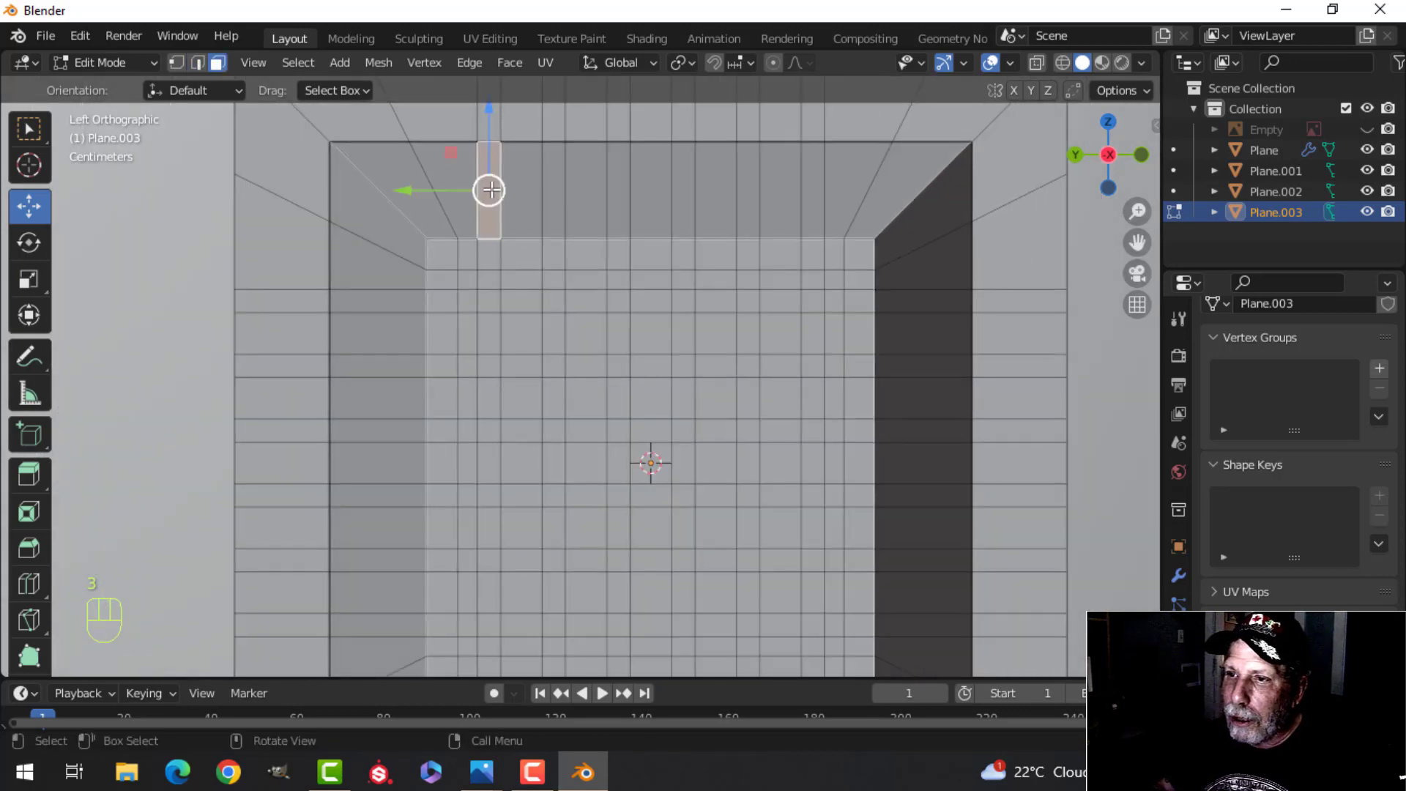
pyautogui.keyDown('shift'); pyautogui.click(508, 259); pyautogui.keyUp('shift')
pyautogui.keyDown('shift'); pyautogui.click(554, 255); pyautogui.keyUp('shift')
pyautogui.keyDown('shift'); pyautogui.click(554, 212); pyautogui.keyUp('shift')
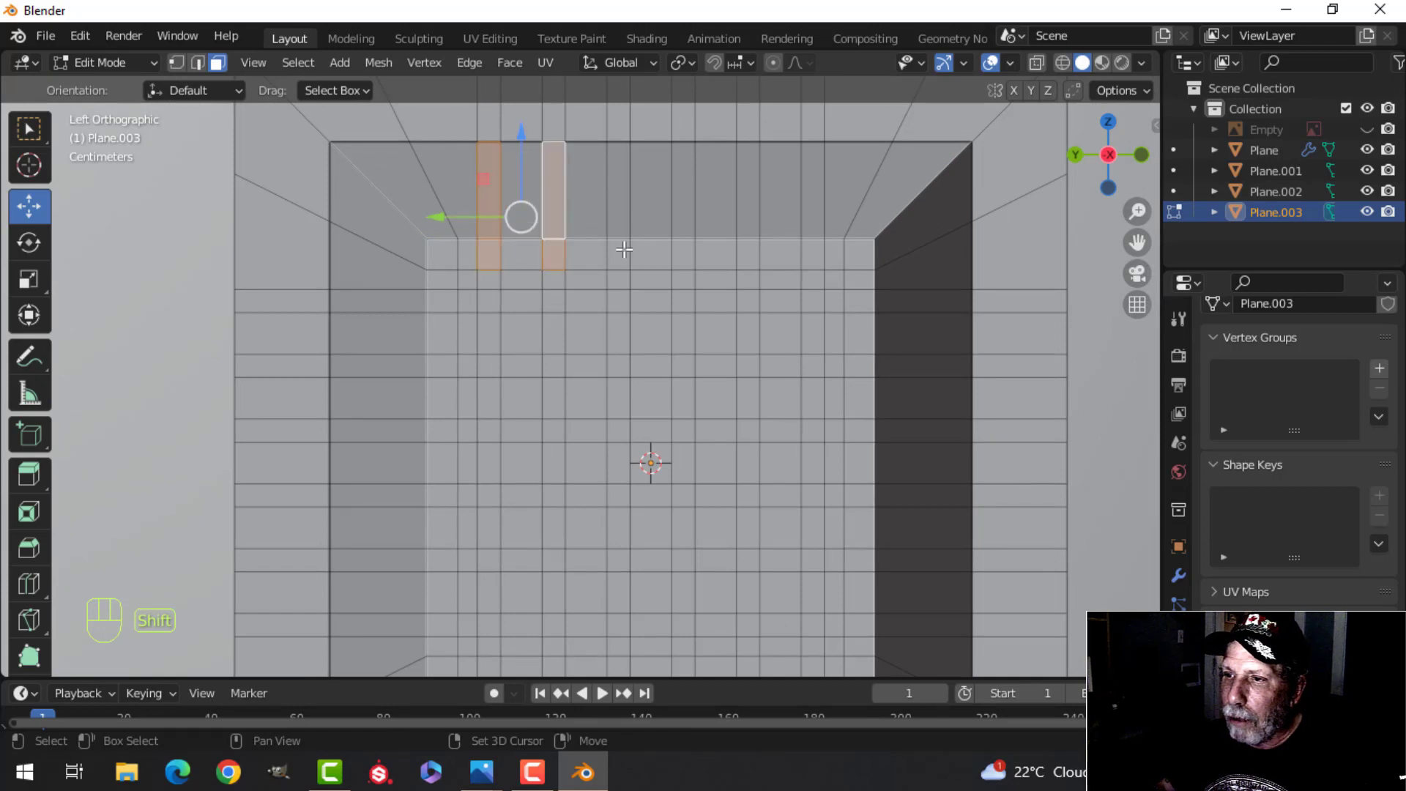
pyautogui.keyDown('shift'); pyautogui.click(619, 254); pyautogui.keyUp('shift')
pyautogui.keyDown('shift'); pyautogui.click(618, 212); pyautogui.keyUp('shift')
pyautogui.keyDown('shift'); pyautogui.click(683, 255); pyautogui.keyUp('shift')
pyautogui.keyDown('shift'); pyautogui.click(683, 212); pyautogui.keyUp('shift')
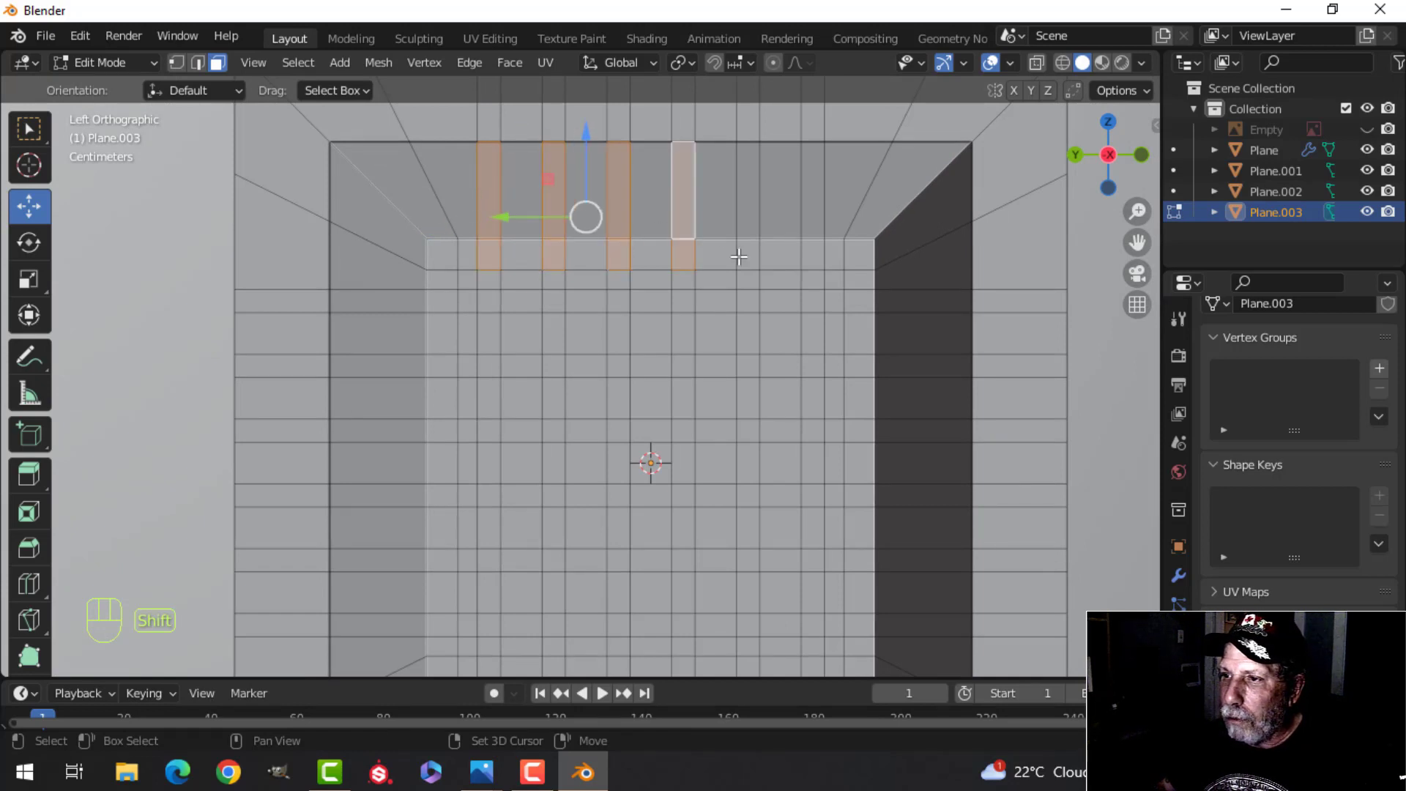
pyautogui.keyDown('shift'); pyautogui.click(741, 256); pyautogui.keyUp('shift')
pyautogui.keyDown('shift'); pyautogui.click(747, 220); pyautogui.keyUp('shift')
pyautogui.keyDown('shift'); pyautogui.click(810, 253); pyautogui.keyUp('shift')
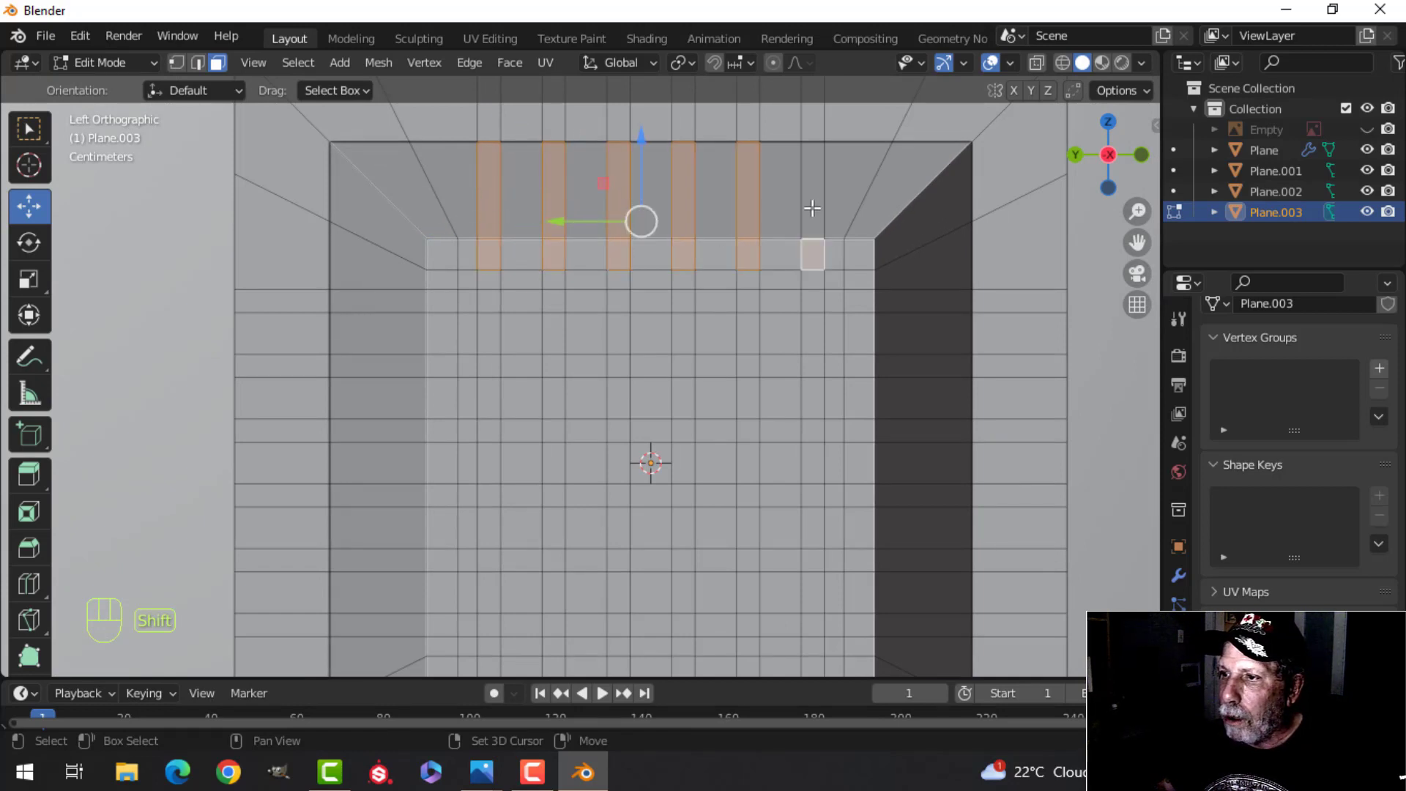
pyautogui.keyDown('shift'); pyautogui.click(811, 213); pyautogui.keyUp('shift')
# Step: Add the six narrow strips on the block's right tapered side and their adjoining border cells to the face selection
pyautogui.keyDown('shift'); pyautogui.moveTo(882, 349); pyautogui.dragTo(741, 270, button='middle'); pyautogui.keyUp('shift')
pyautogui.keyDown('shift'); pyautogui.click(731, 226); pyautogui.keyUp('shift')
pyautogui.keyDown('shift'); pyautogui.click(791, 235); pyautogui.keyUp('shift')
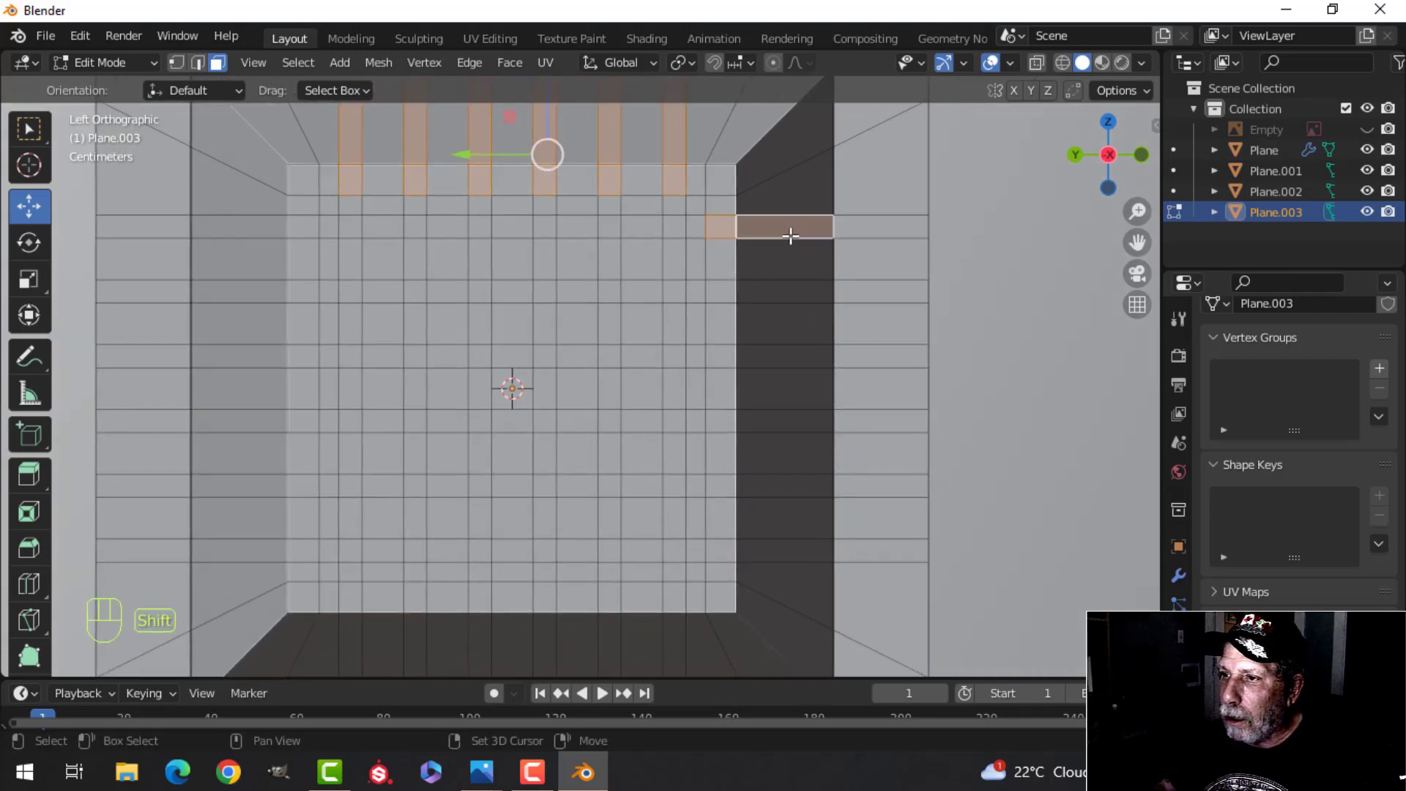
pyautogui.keyDown('shift'); pyautogui.click(731, 294); pyautogui.keyUp('shift')
pyautogui.keyDown('shift'); pyautogui.click(757, 293); pyautogui.keyUp('shift')
pyautogui.keyDown('shift'); pyautogui.click(735, 358); pyautogui.keyUp('shift')
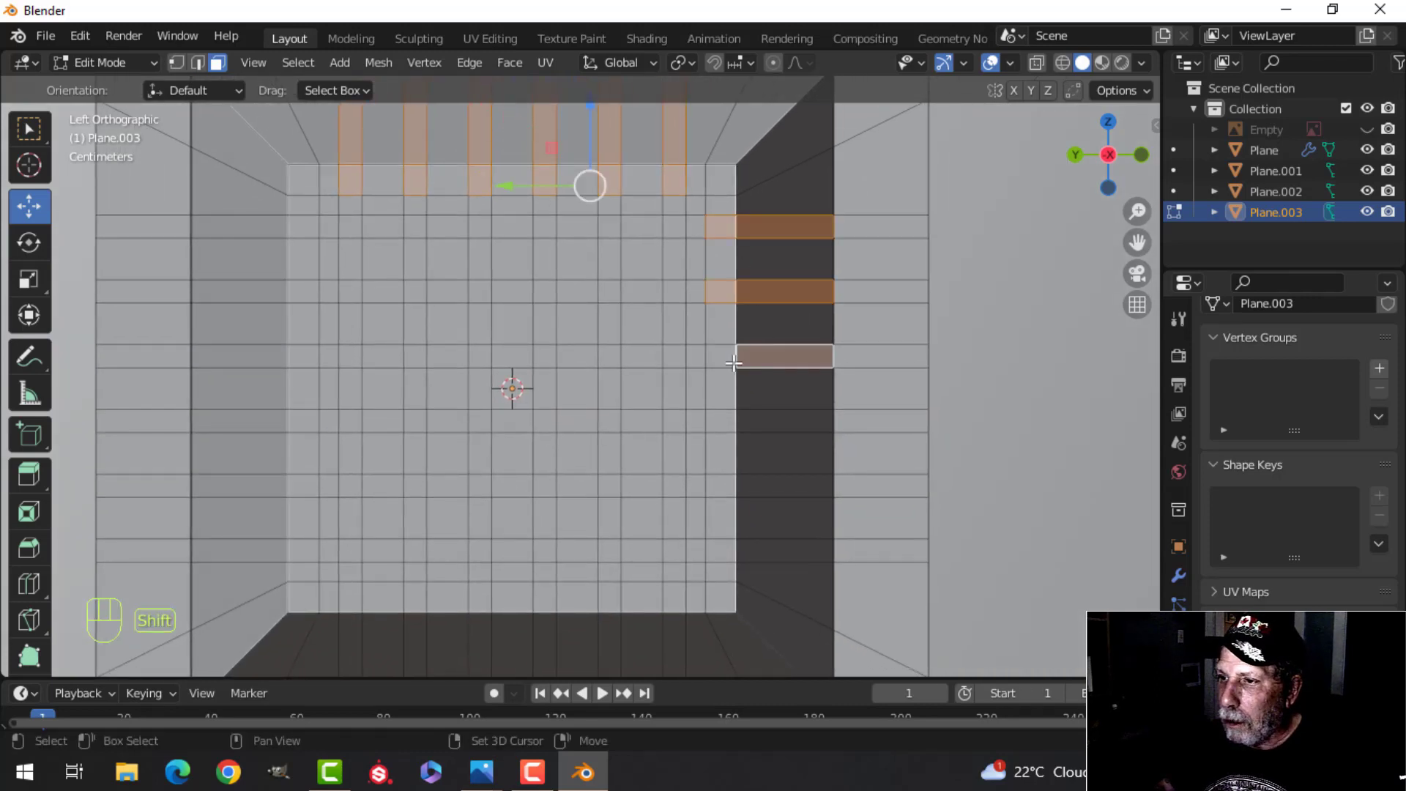
pyautogui.keyDown('shift'); pyautogui.click(723, 359); pyautogui.keyUp('shift')
pyautogui.keyDown('shift'); pyautogui.click(766, 423); pyautogui.keyUp('shift')
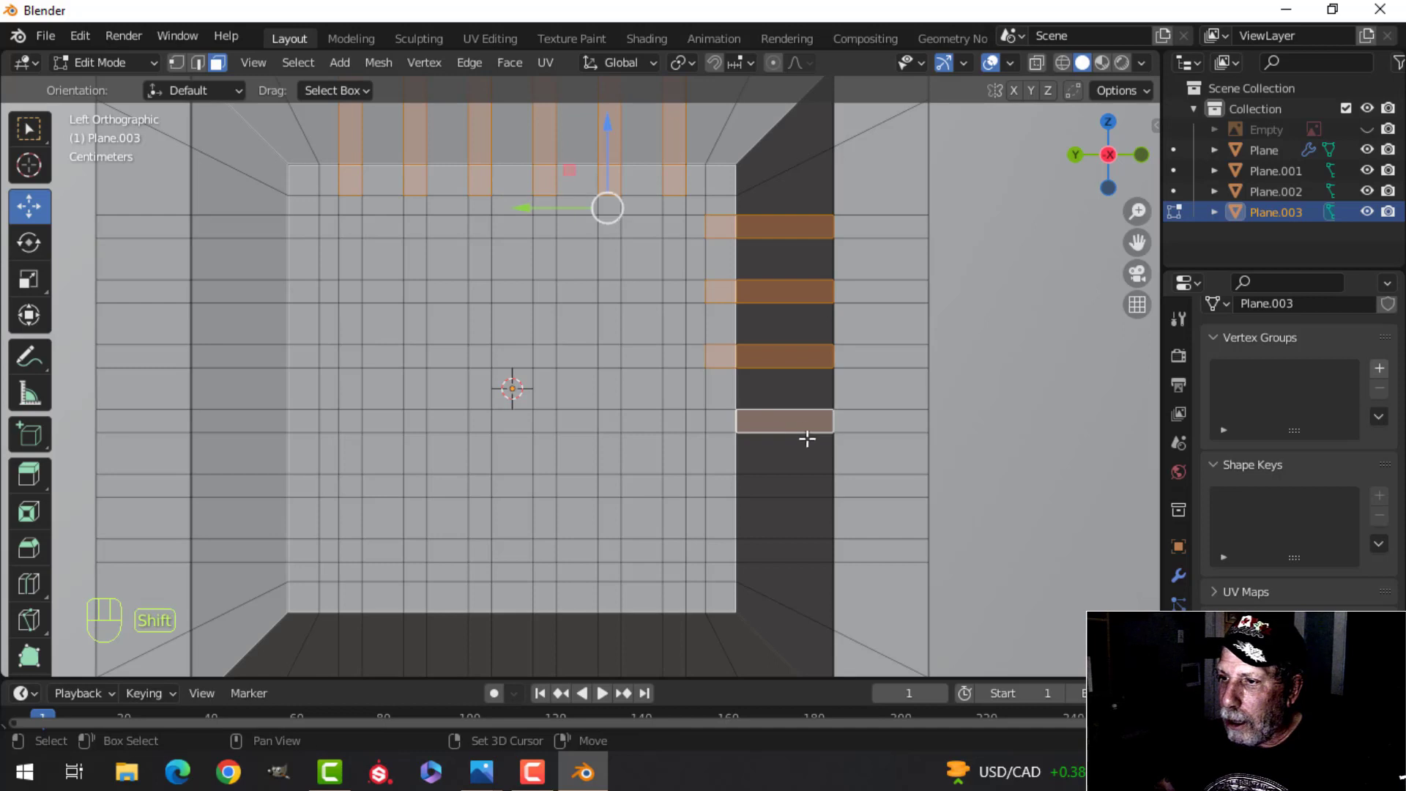
pyautogui.keyDown('shift'); pyautogui.moveTo(806, 436); pyautogui.dragTo(779, 357, button='middle'); pyautogui.keyUp('shift')
pyautogui.keyDown('shift'); pyautogui.click(700, 345); pyautogui.keyUp('shift')
pyautogui.keyDown('shift'); pyautogui.click(702, 412); pyautogui.keyUp('shift')
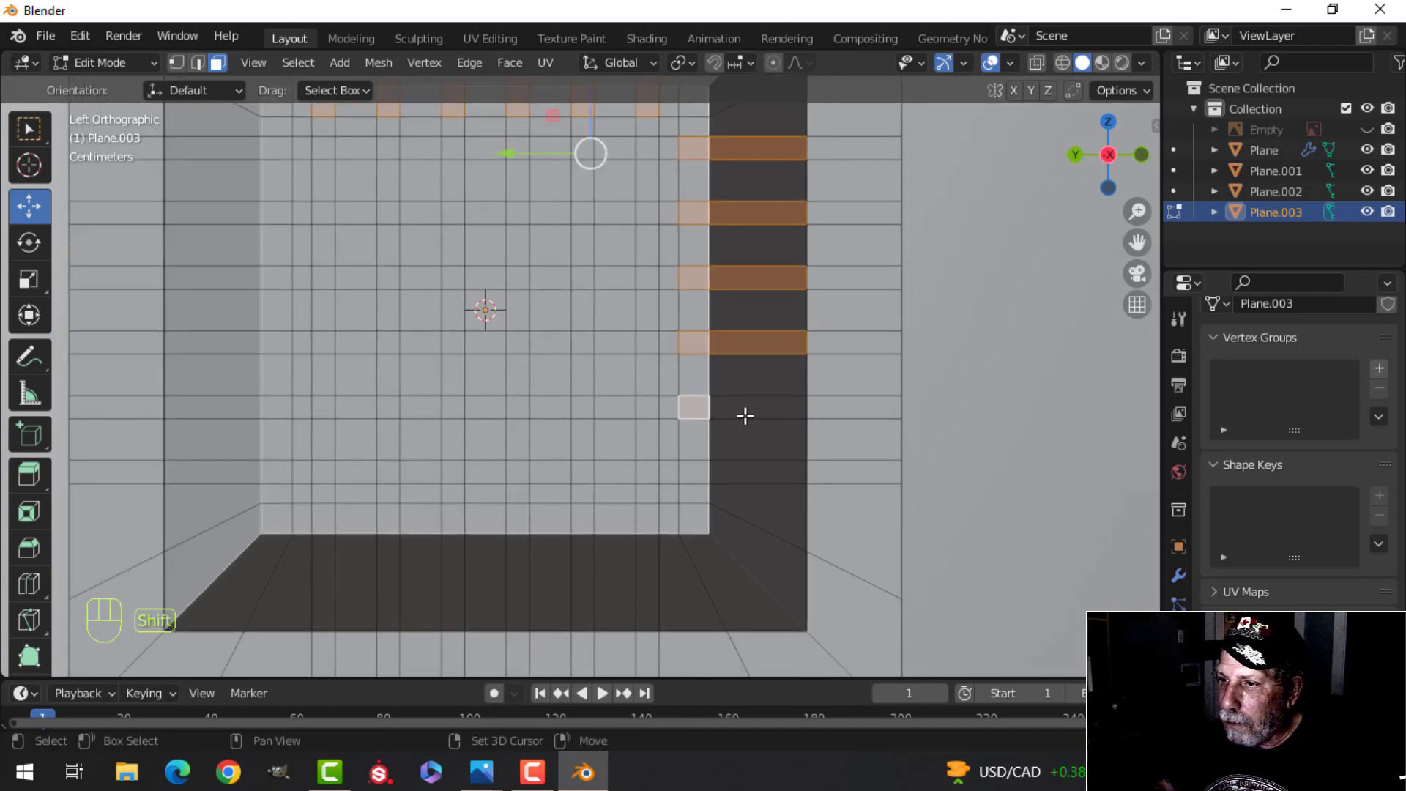
pyautogui.keyDown('shift'); pyautogui.click(744, 411); pyautogui.keyUp('shift')
pyautogui.keyDown('shift'); pyautogui.click(700, 476); pyautogui.keyUp('shift')
pyautogui.keyDown('shift'); pyautogui.click(747, 478); pyautogui.keyUp('shift')
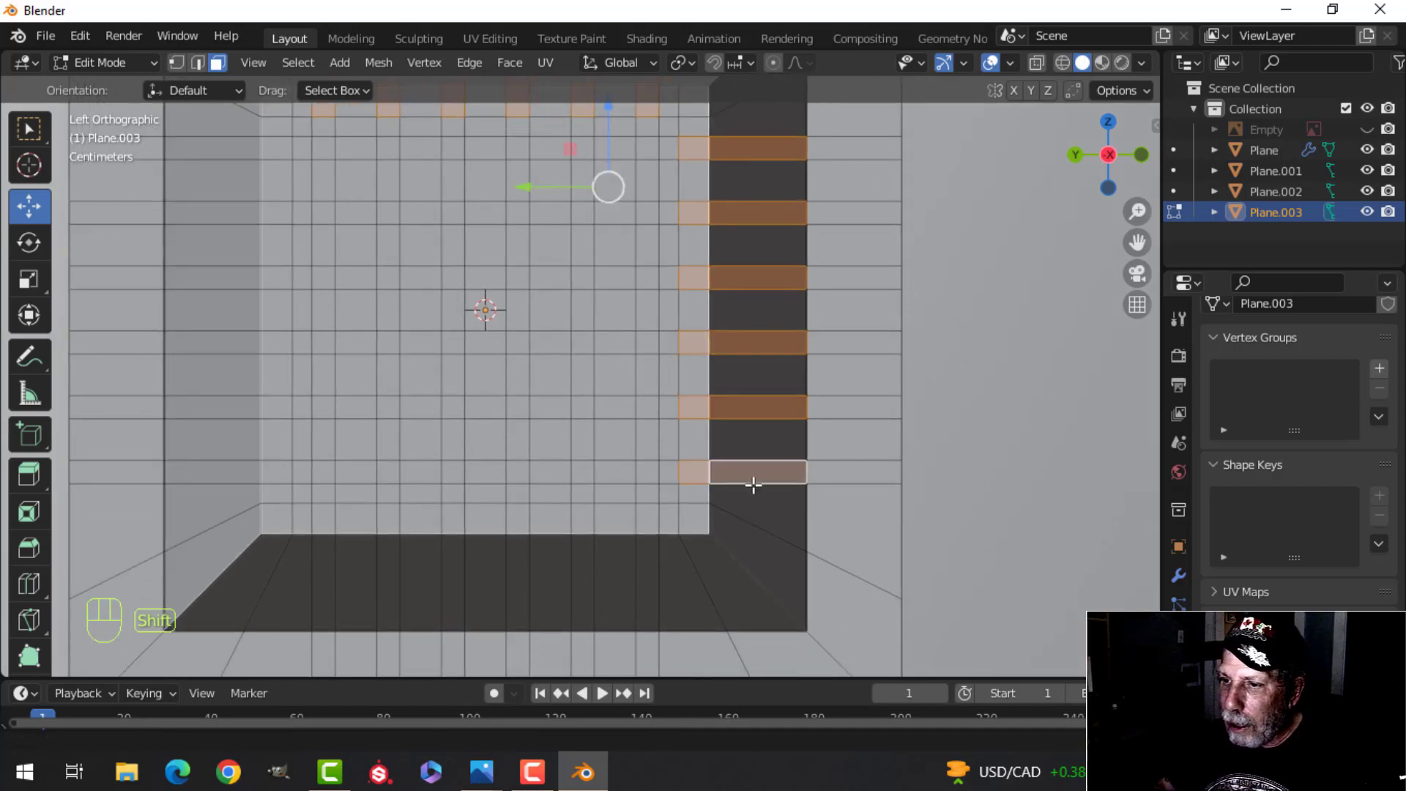
# Step: Add the six narrow strips on the block's lower tapered side and their adjoining border cells to the face selection
pyautogui.keyDown('shift'); pyautogui.moveTo(753, 483); pyautogui.dragTo(743, 369, button='middle'); pyautogui.keyUp('shift')
pyautogui.keyDown('shift'); pyautogui.click(692, 346); pyautogui.keyUp('shift')
pyautogui.keyDown('shift'); pyautogui.click(692, 395); pyautogui.keyUp('shift')
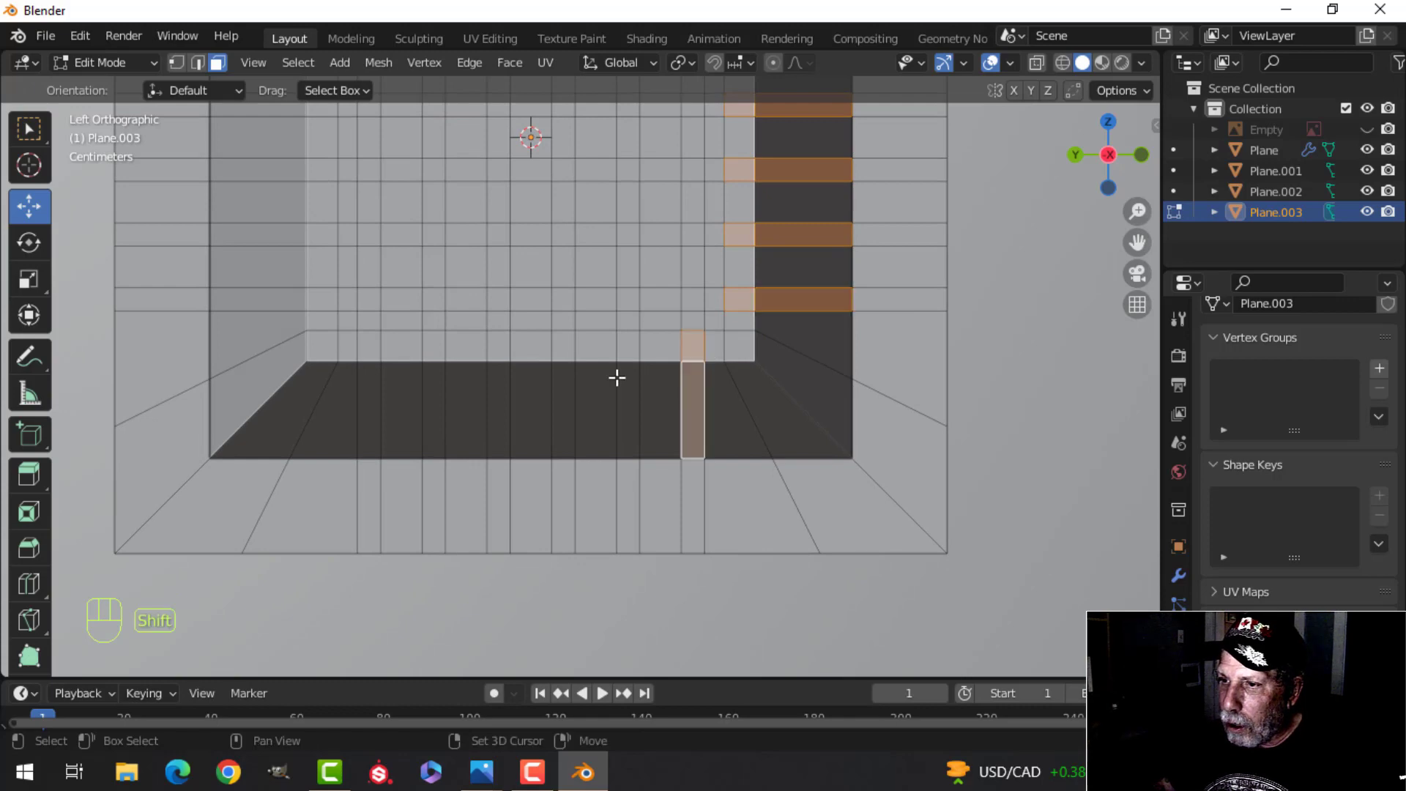
pyautogui.keyDown('shift'); pyautogui.click(624, 399); pyautogui.keyUp('shift')
pyautogui.keyDown('shift'); pyautogui.click(627, 345); pyautogui.keyUp('shift')
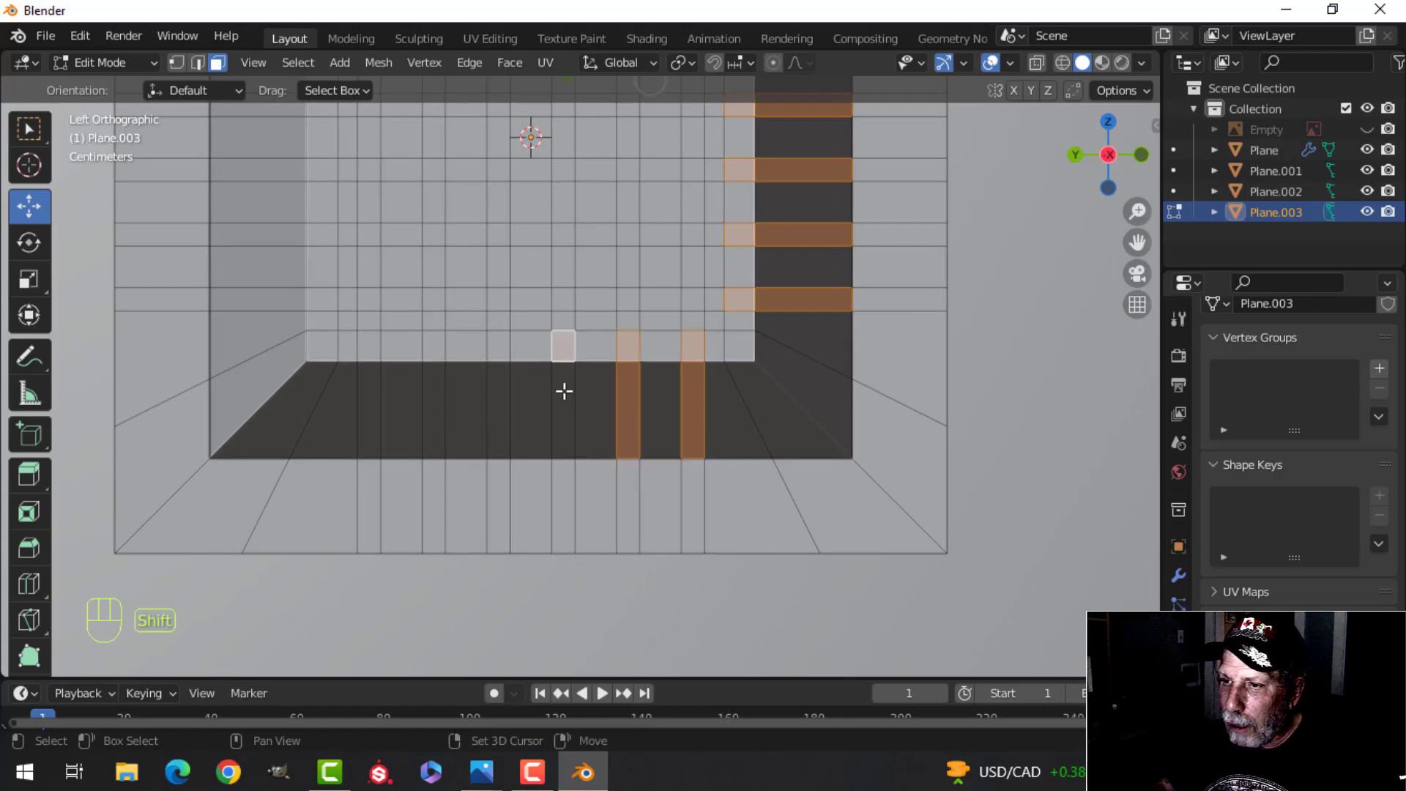
pyautogui.keyDown('shift'); pyautogui.click(564, 391); pyautogui.keyUp('shift')
pyautogui.keyDown('shift'); pyautogui.click(497, 350); pyautogui.keyUp('shift')
pyautogui.keyDown('shift'); pyautogui.click(494, 388); pyautogui.keyUp('shift')
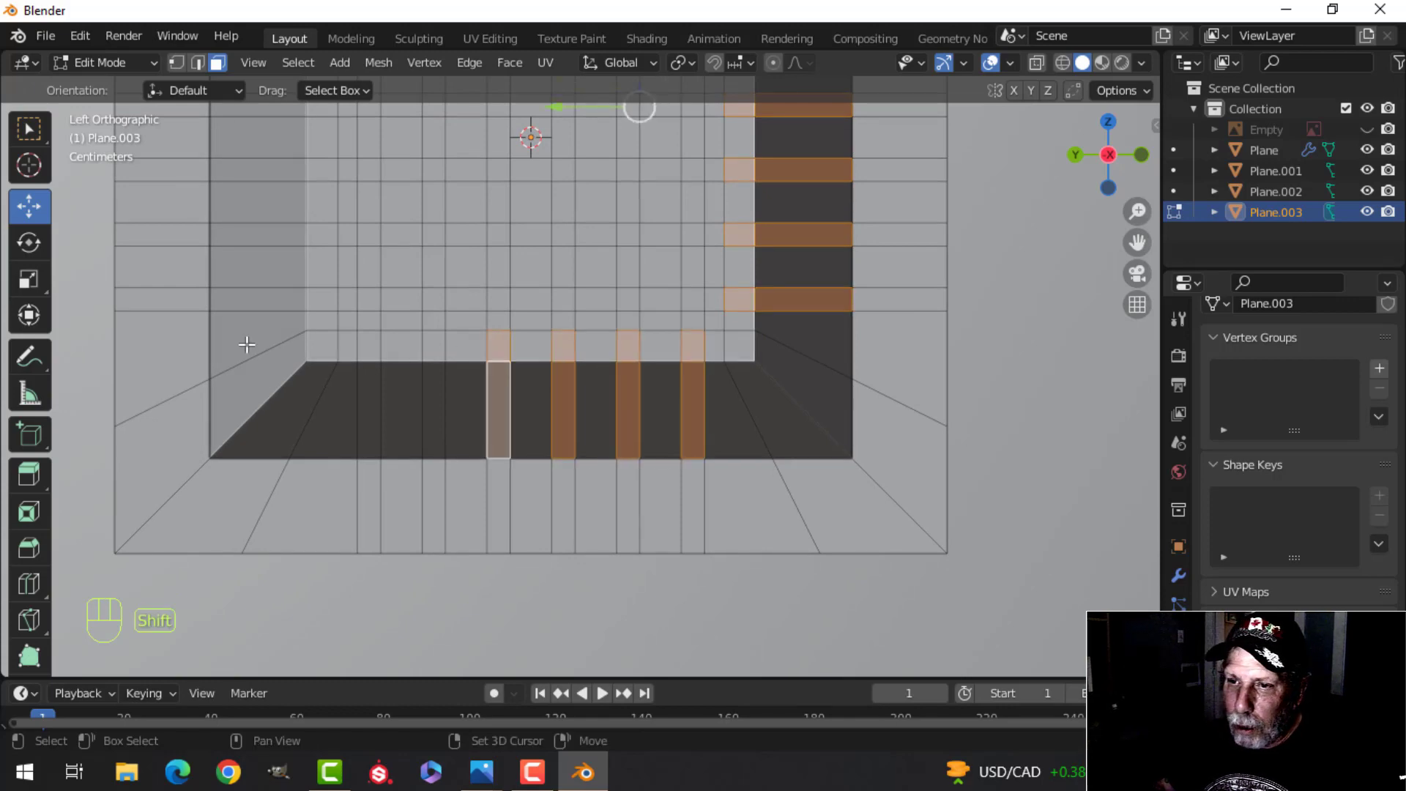
pyautogui.keyDown('shift'); pyautogui.click(436, 351); pyautogui.keyUp('shift')
pyautogui.keyDown('shift'); pyautogui.click(433, 403); pyautogui.keyUp('shift')
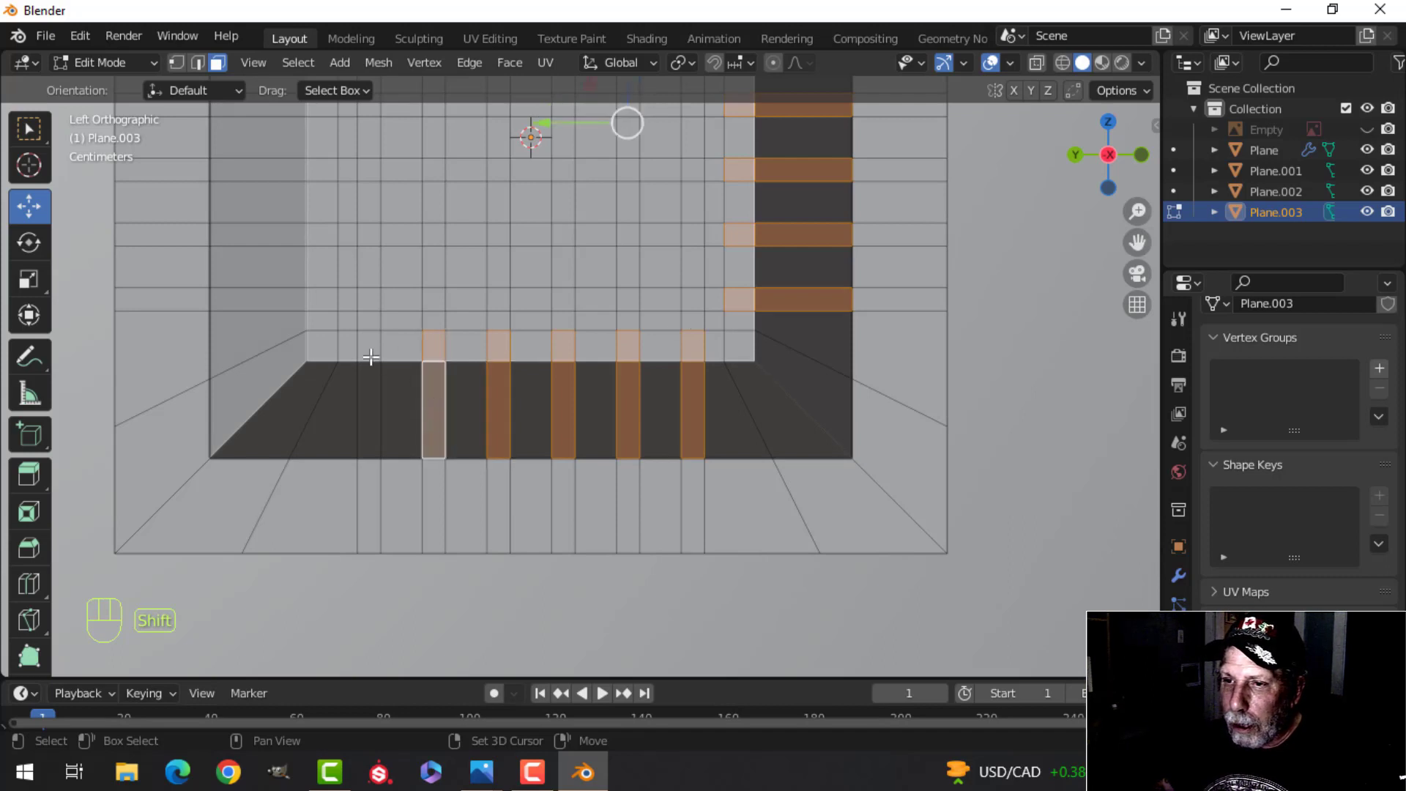
pyautogui.keyDown('shift'); pyautogui.click(370, 350); pyautogui.keyUp('shift')
pyautogui.keyDown('shift'); pyautogui.click(368, 394); pyautogui.keyUp('shift')
pyautogui.keyDown('shift'); pyautogui.click(344, 300); pyautogui.keyUp('shift')
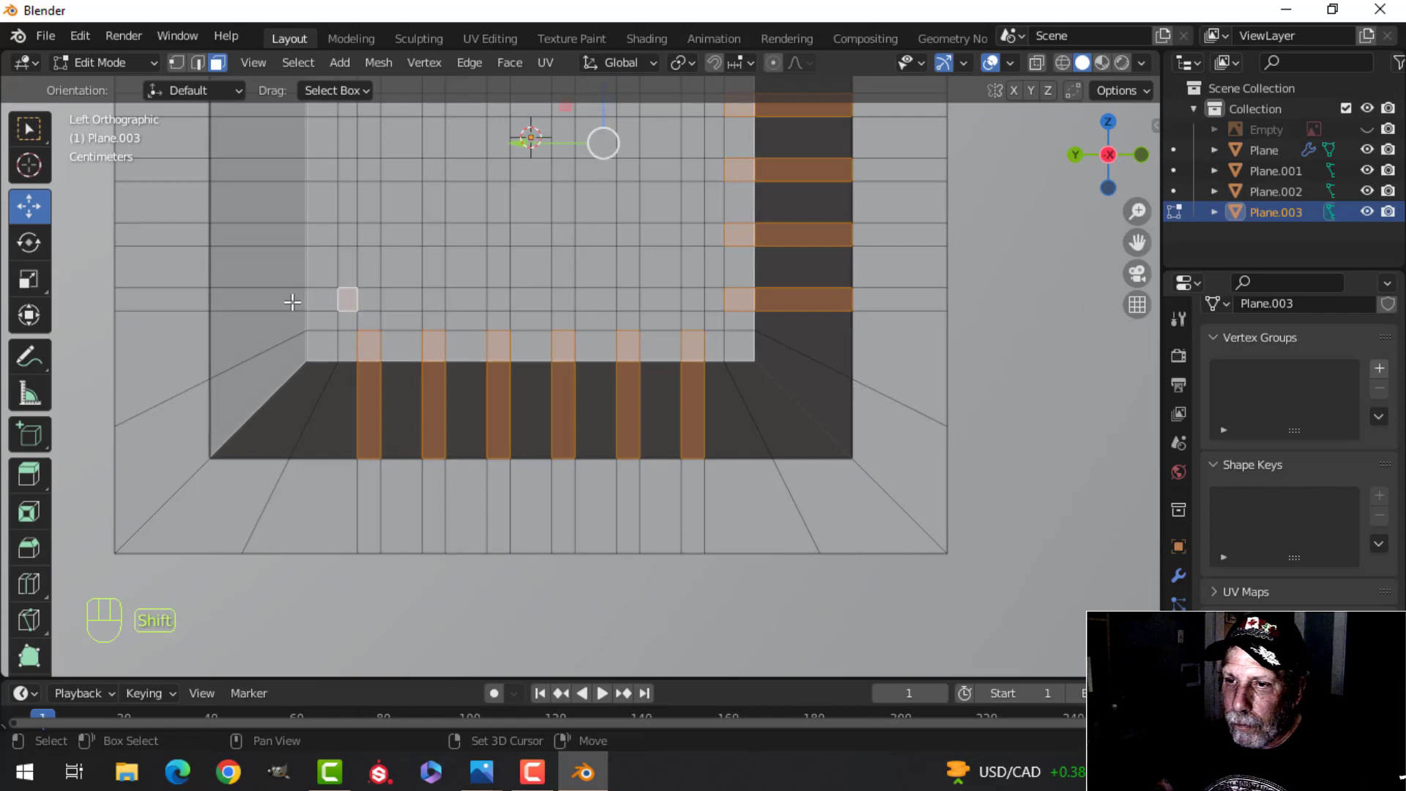
pyautogui.keyDown('shift'); pyautogui.click(293, 301); pyautogui.keyUp('shift')
pyautogui.scroll(-2, 396, 318)
pyautogui.scroll(2, 408, 335)
pyautogui.hotkey('ctrl', 'z')
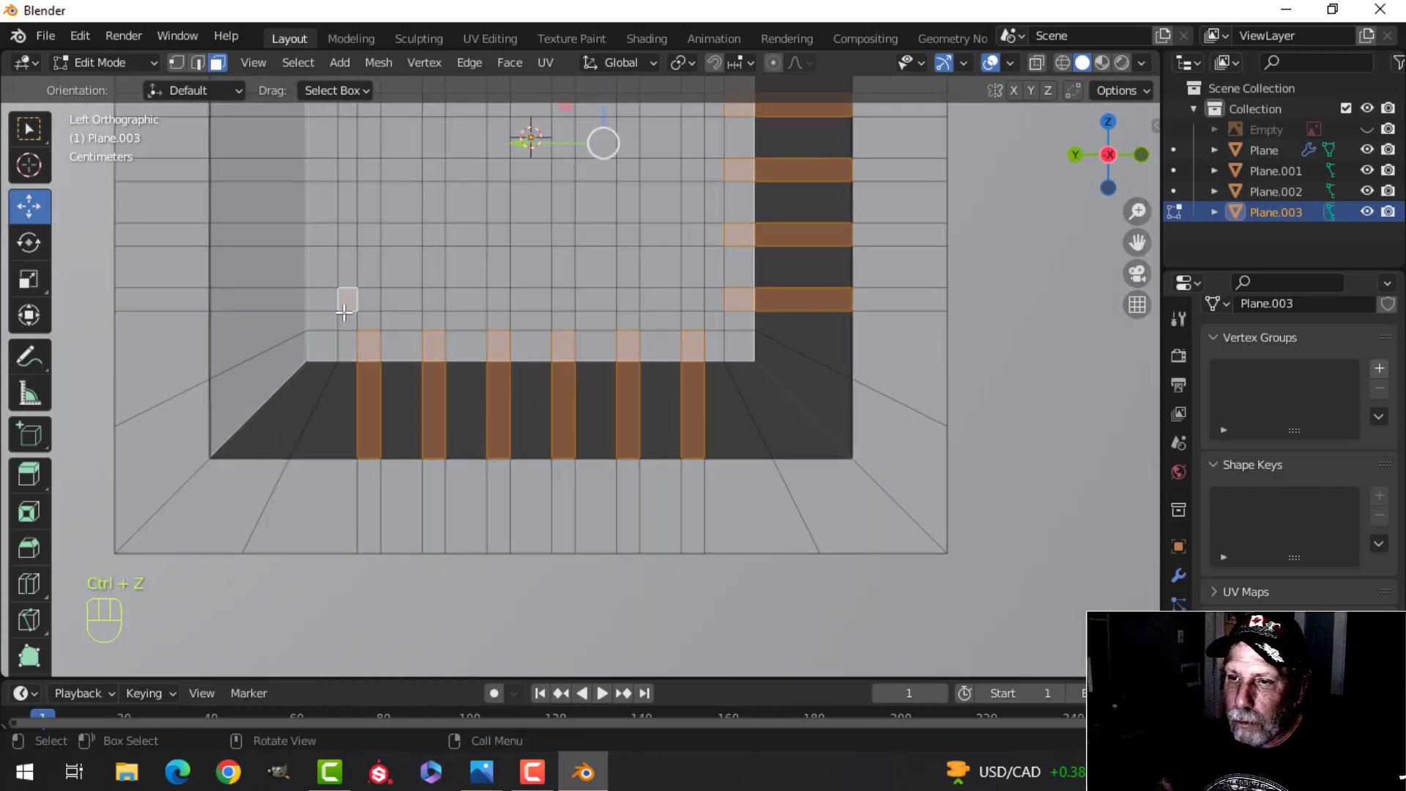
pyautogui.hotkey('ctrl', 'z')
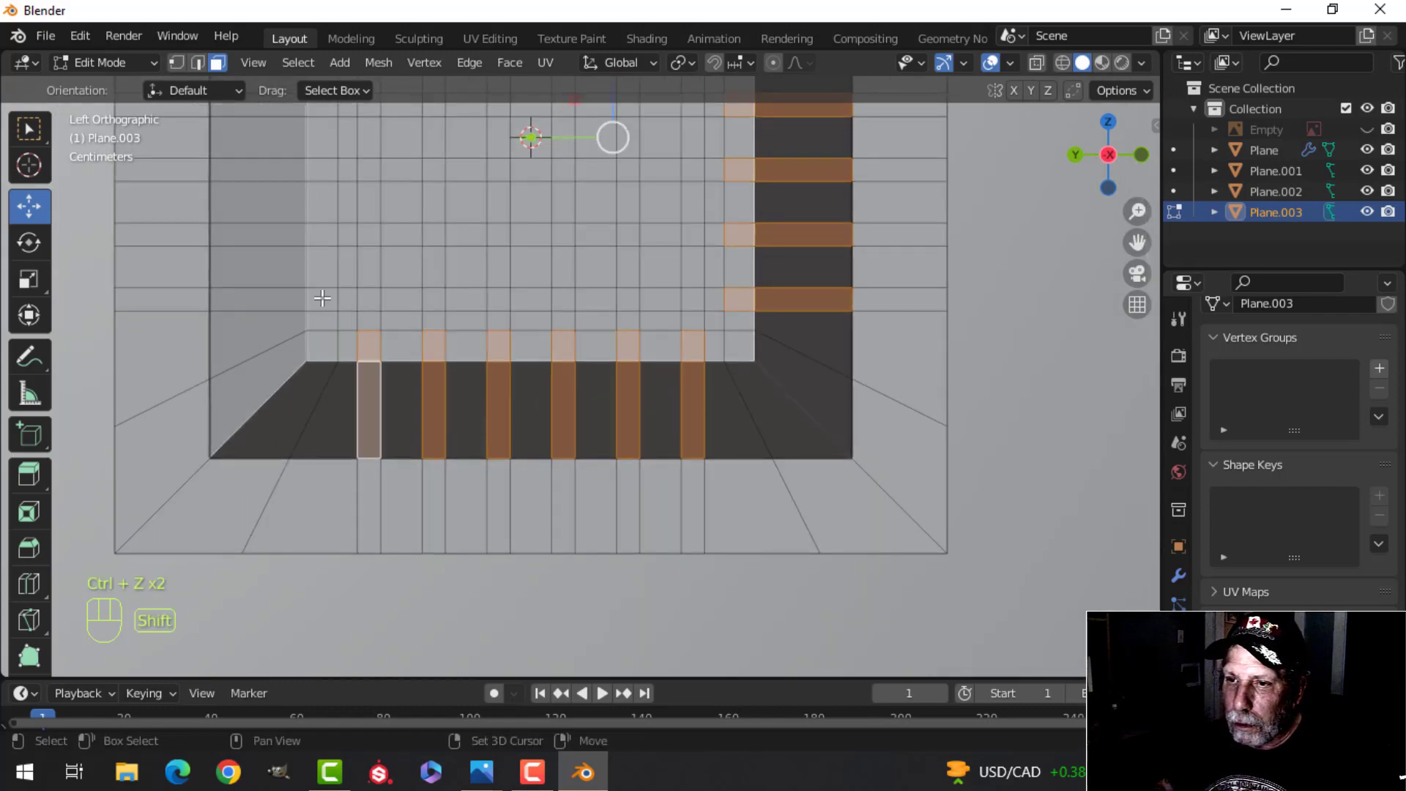
# Step: Add the six narrow strips on the block's left tapered side and their adjoining border cells to the face selection
pyautogui.keyDown('shift'); pyautogui.click(323, 299); pyautogui.keyUp('shift')
pyautogui.keyDown('shift'); pyautogui.click(275, 300); pyautogui.keyUp('shift')
pyautogui.keyDown('shift'); pyautogui.click(328, 242); pyautogui.keyUp('shift')
pyautogui.keyDown('shift'); pyautogui.click(278, 235); pyautogui.keyUp('shift')
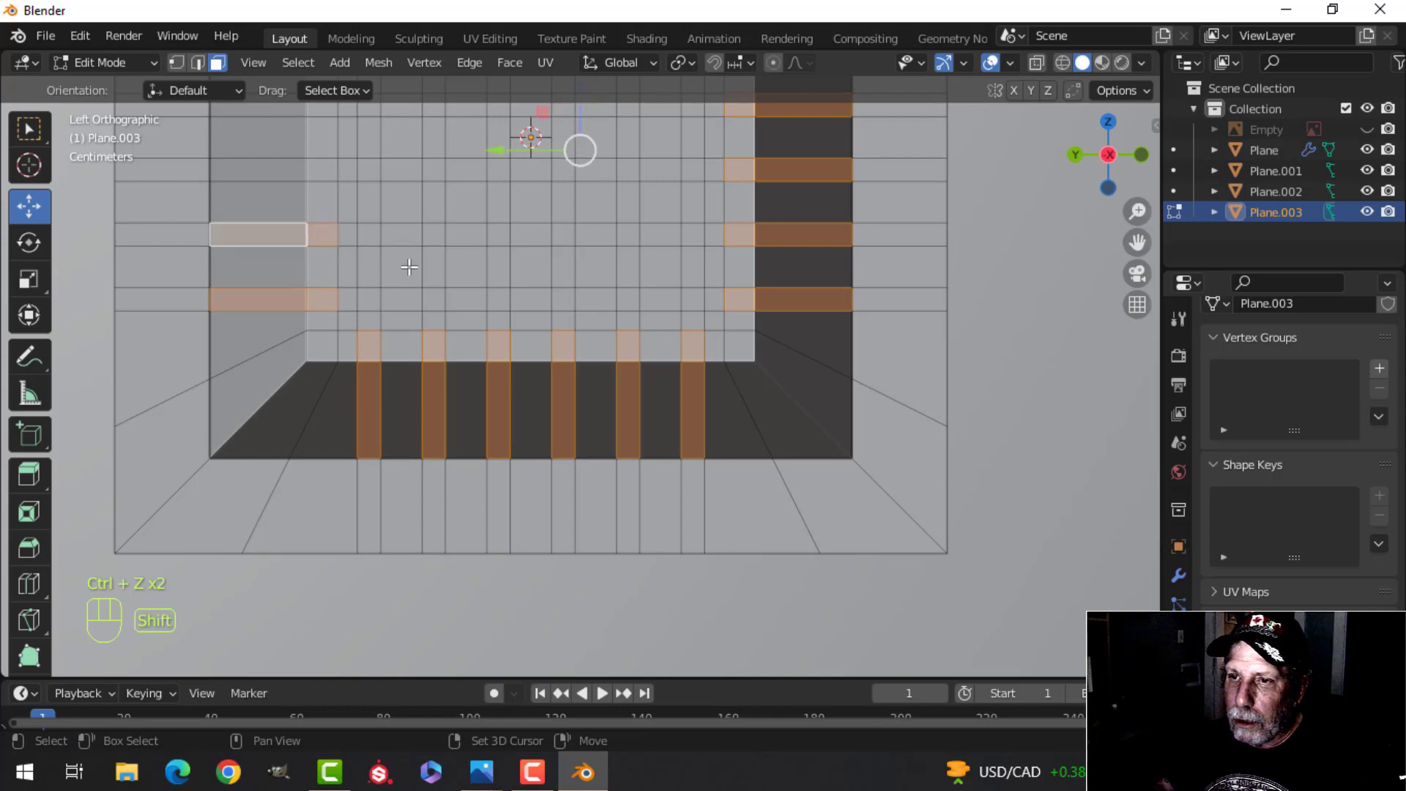
pyautogui.keyDown('shift'); pyautogui.moveTo(338, 200); pyautogui.dragTo(360, 347, button='middle'); pyautogui.keyUp('shift')
pyautogui.keyDown('shift'); pyautogui.click(343, 316); pyautogui.keyUp('shift')
pyautogui.keyDown('shift'); pyautogui.click(301, 312); pyautogui.keyUp('shift')
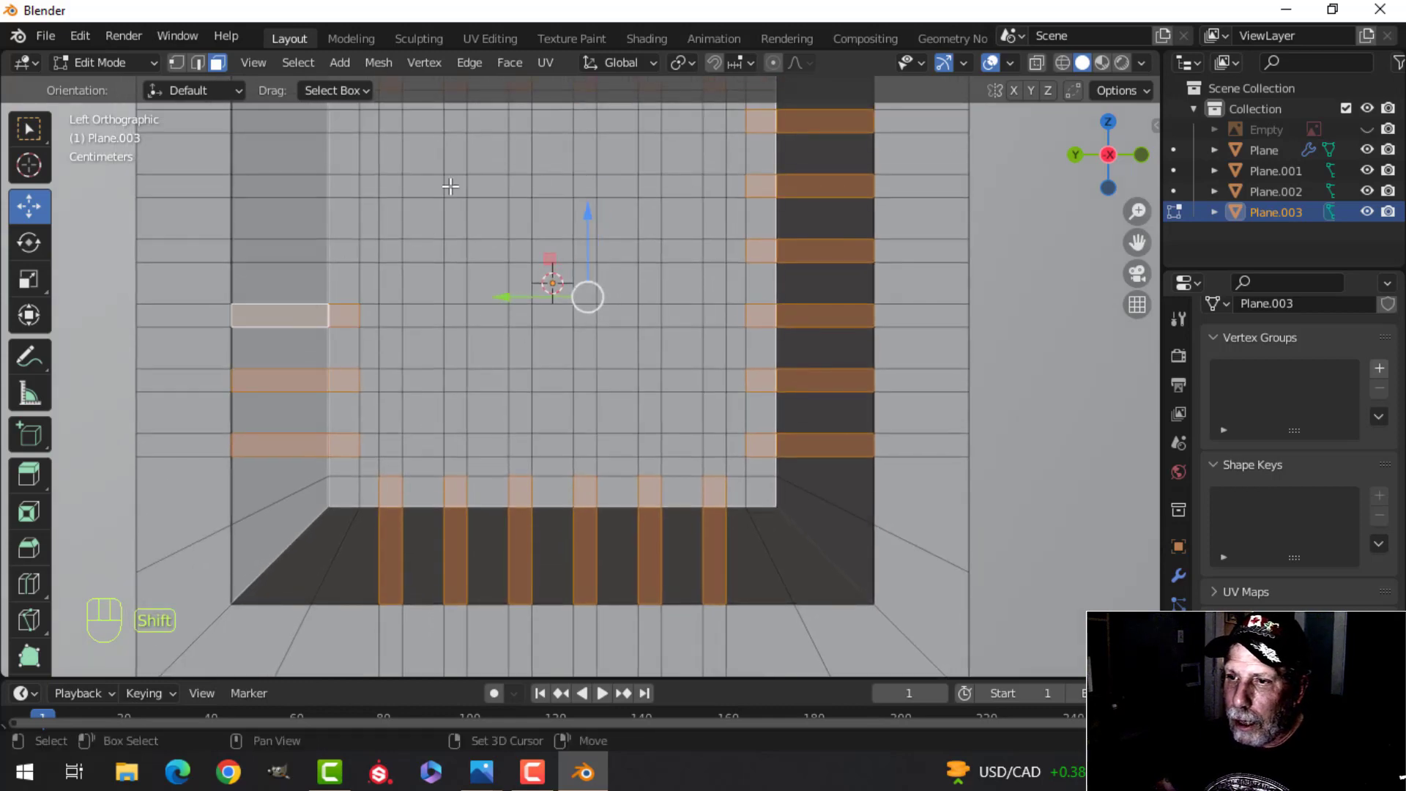
pyautogui.keyDown('shift'); pyautogui.click(343, 251); pyautogui.keyUp('shift')
pyautogui.keyDown('shift'); pyautogui.click(287, 250); pyautogui.keyUp('shift')
pyautogui.keyDown('shift'); pyautogui.moveTo(358, 186); pyautogui.dragTo(378, 317, button='middle'); pyautogui.keyUp('shift')
pyautogui.keyDown('shift'); pyautogui.click(358, 316); pyautogui.keyUp('shift')
pyautogui.keyDown('shift'); pyautogui.click(344, 312); pyautogui.keyUp('shift')
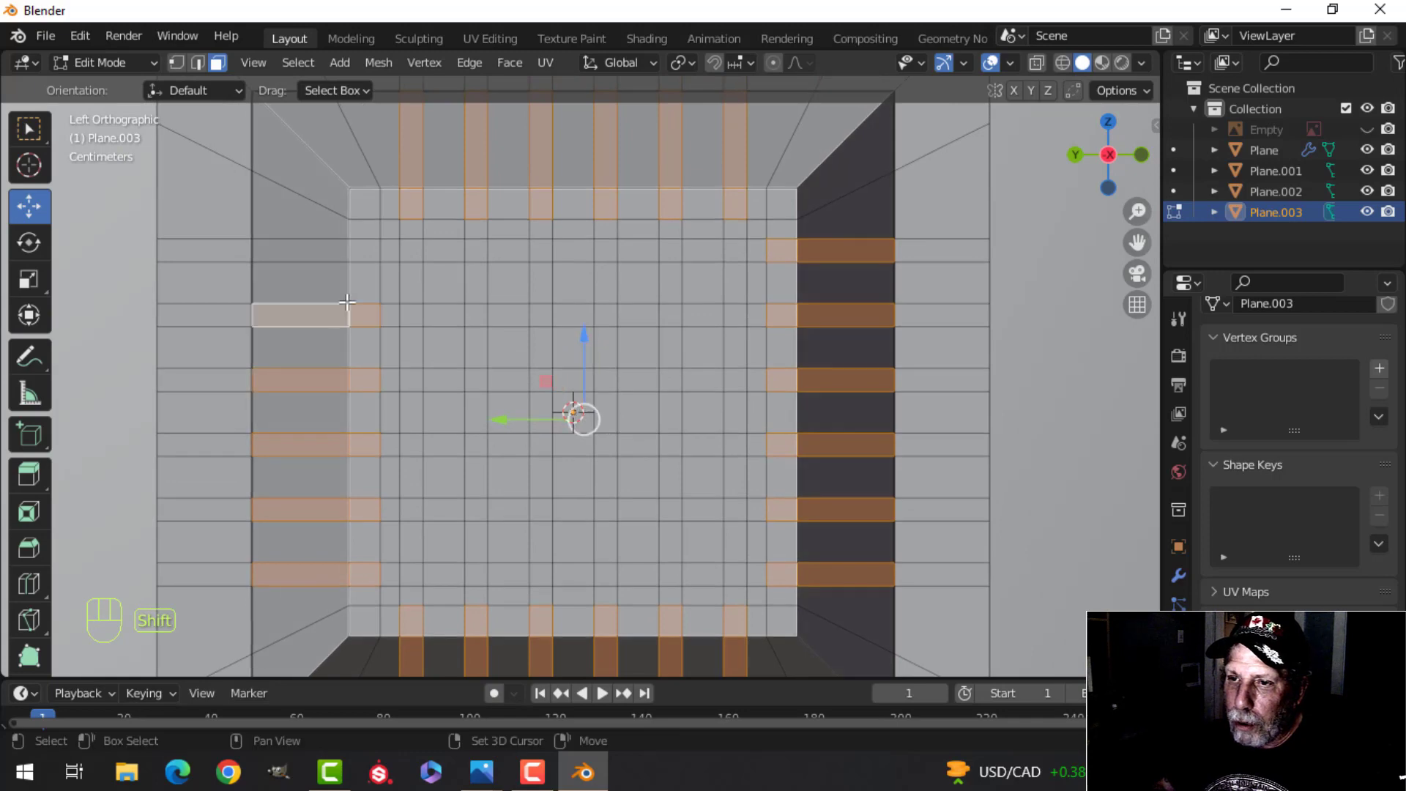
pyautogui.keyDown('shift'); pyautogui.click(366, 247); pyautogui.keyUp('shift')
pyautogui.keyDown('shift'); pyautogui.click(319, 250); pyautogui.keyUp('shift')
pyautogui.scroll(-3, 731, 387)
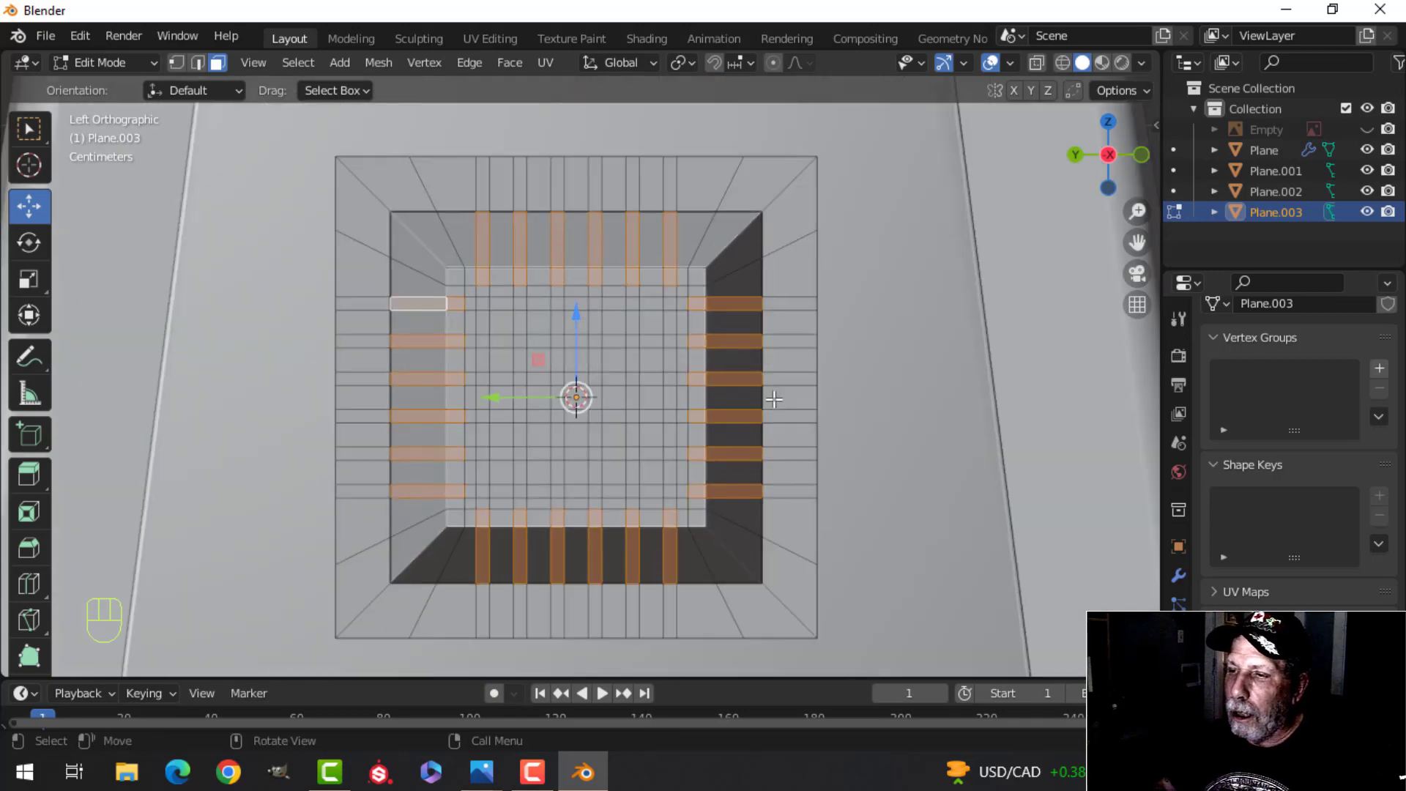
# Step: Inset the selected strips on all four tapered sides by about 0.002 m
pyautogui.moveTo(774, 399); pyautogui.dragTo(656, 411, button='middle')
pyautogui.scroll(1, 771, 333)
pyautogui.scroll(-2, 771, 332)
pyautogui.moveTo(656, 412); pyautogui.dragTo(780, 345, button='middle')
pyautogui.scroll(4, 684, 420)
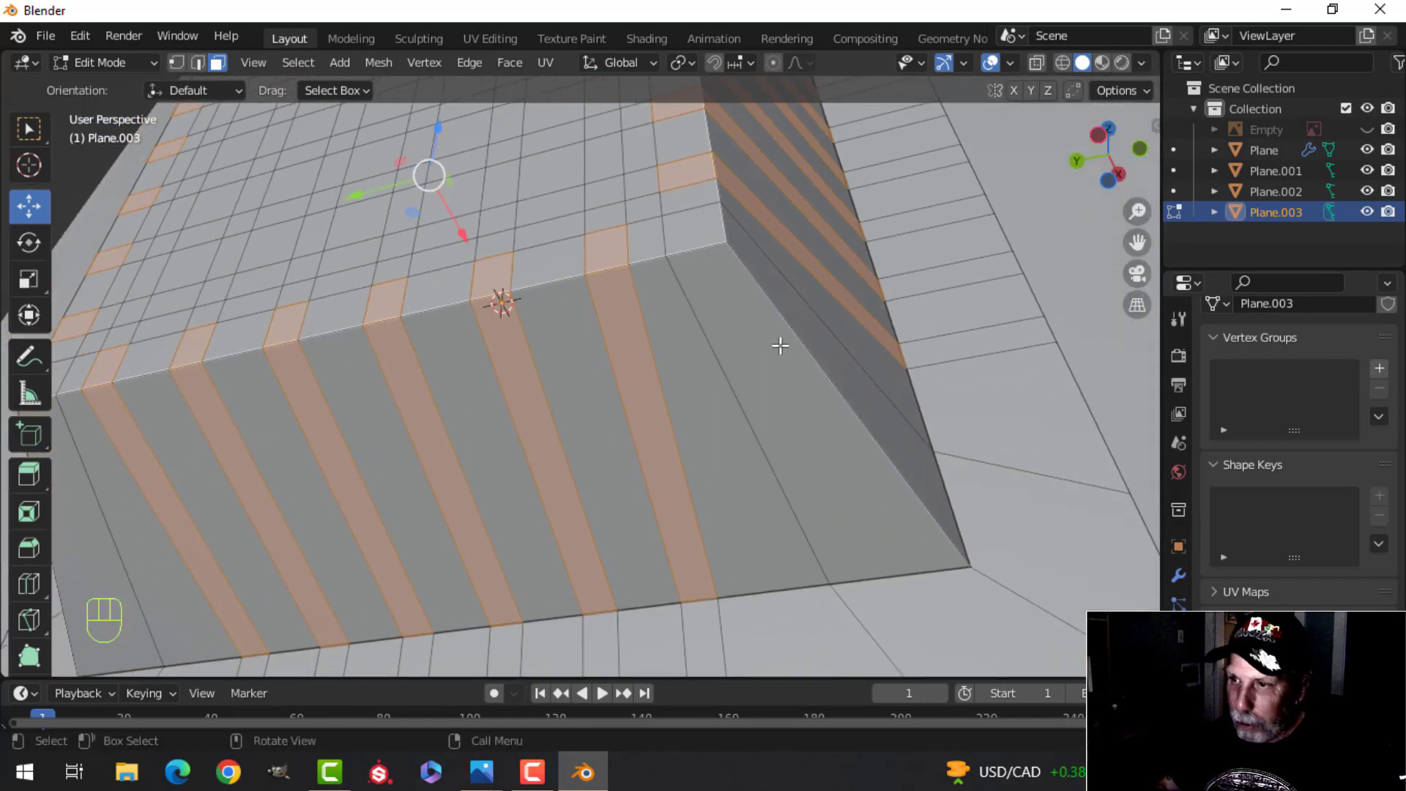
pyautogui.press('i')
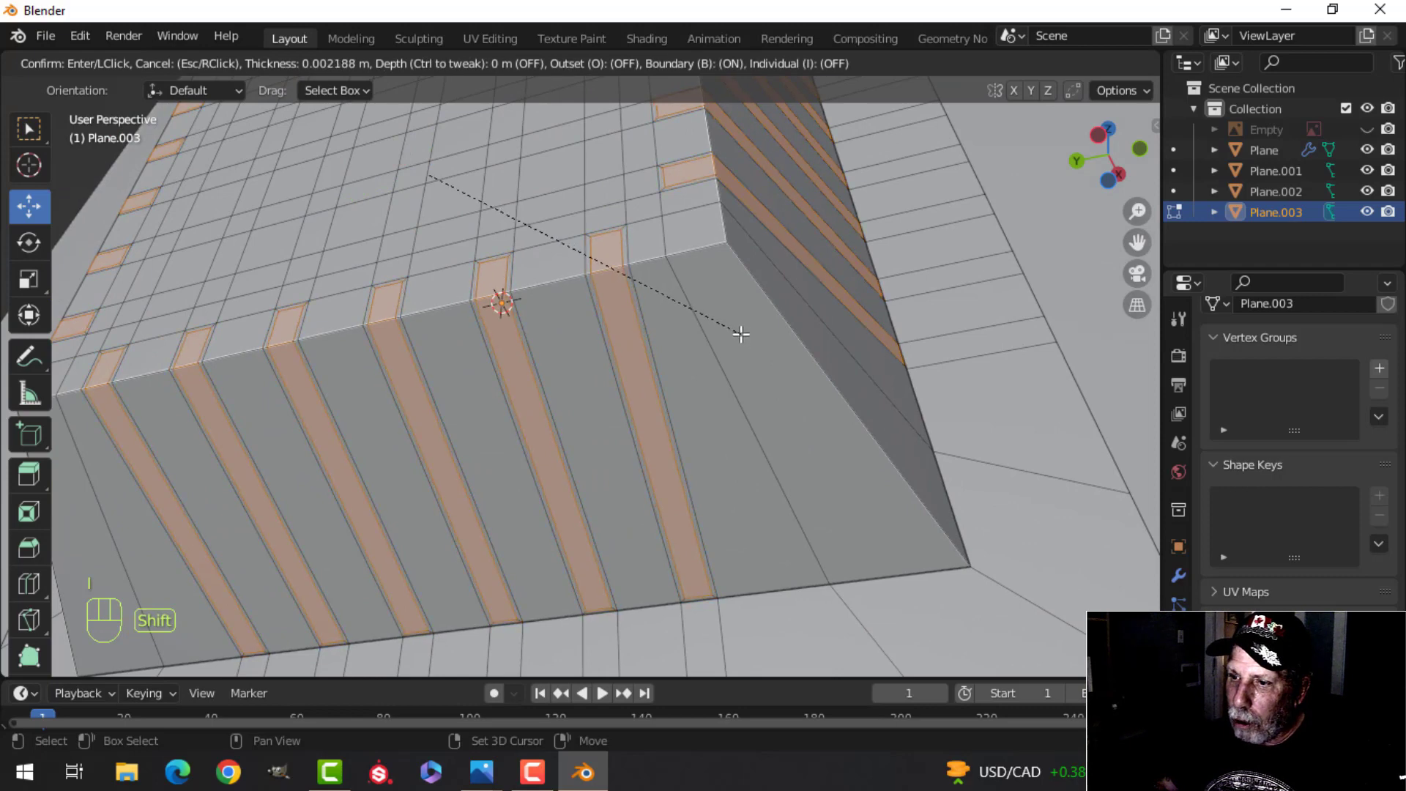
pyautogui.click(735, 331)
# Step: Extrude the inset strips and shrink them inward along their normals to form shallow grooves, leaving nothing selected
pyautogui.press('e')
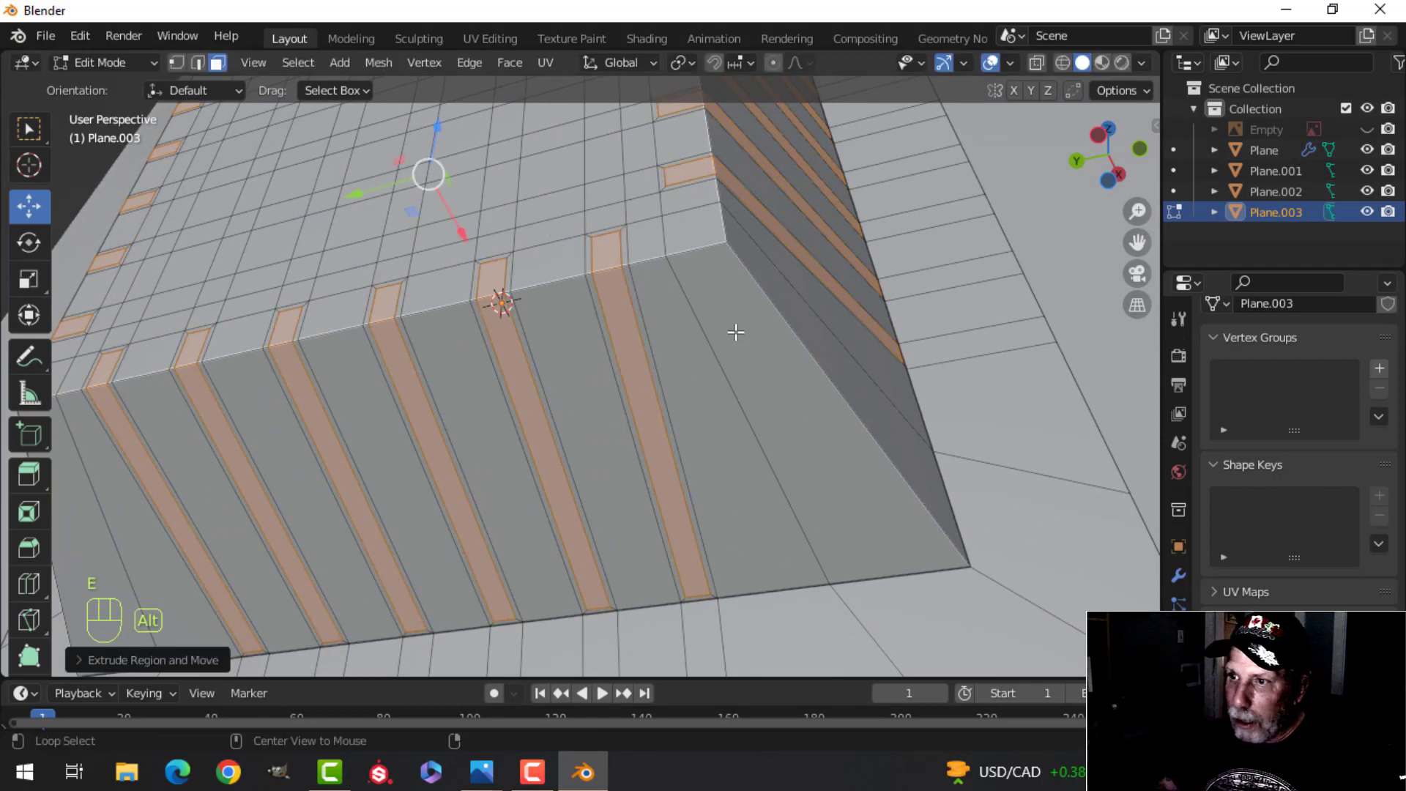
pyautogui.hotkey('alt', 's')
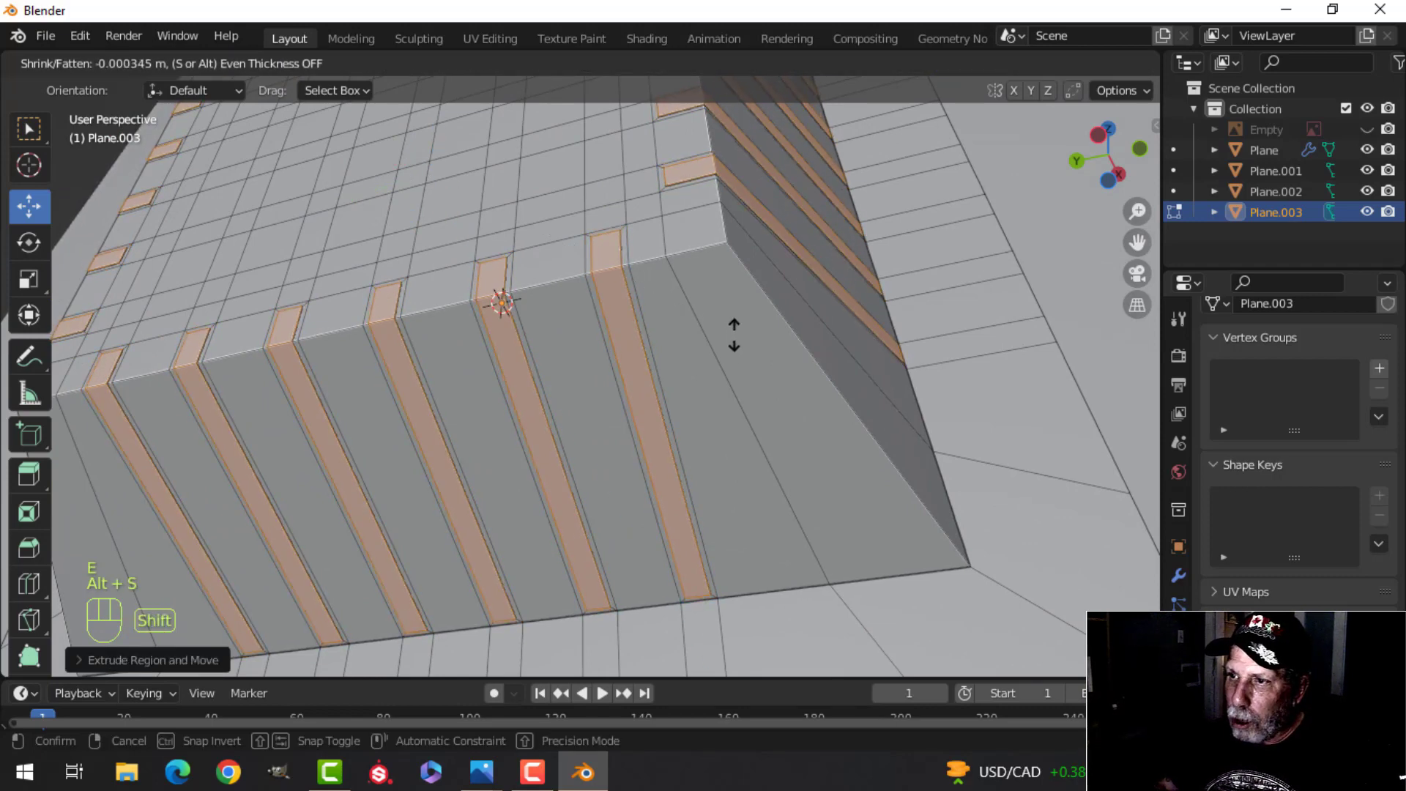
pyautogui.click(730, 299)
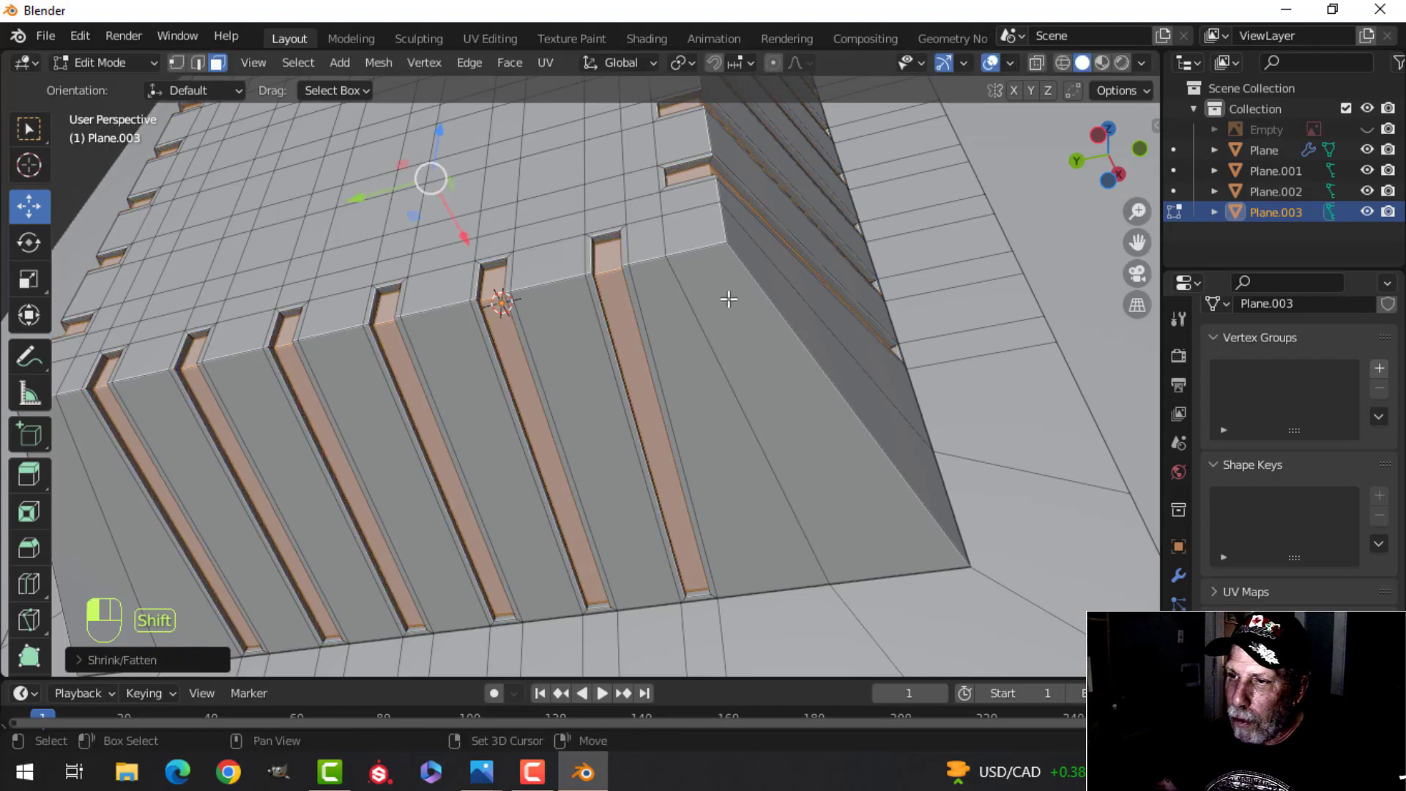
pyautogui.scroll(-5, 730, 300)
pyautogui.moveTo(730, 301); pyautogui.dragTo(637, 345, button='middle')
pyautogui.hotkey('alt', 'a')
pyautogui.keyDown('shift'); pyautogui.moveTo(678, 397); pyautogui.dragTo(661, 362, button='middle'); pyautogui.keyUp('shift')
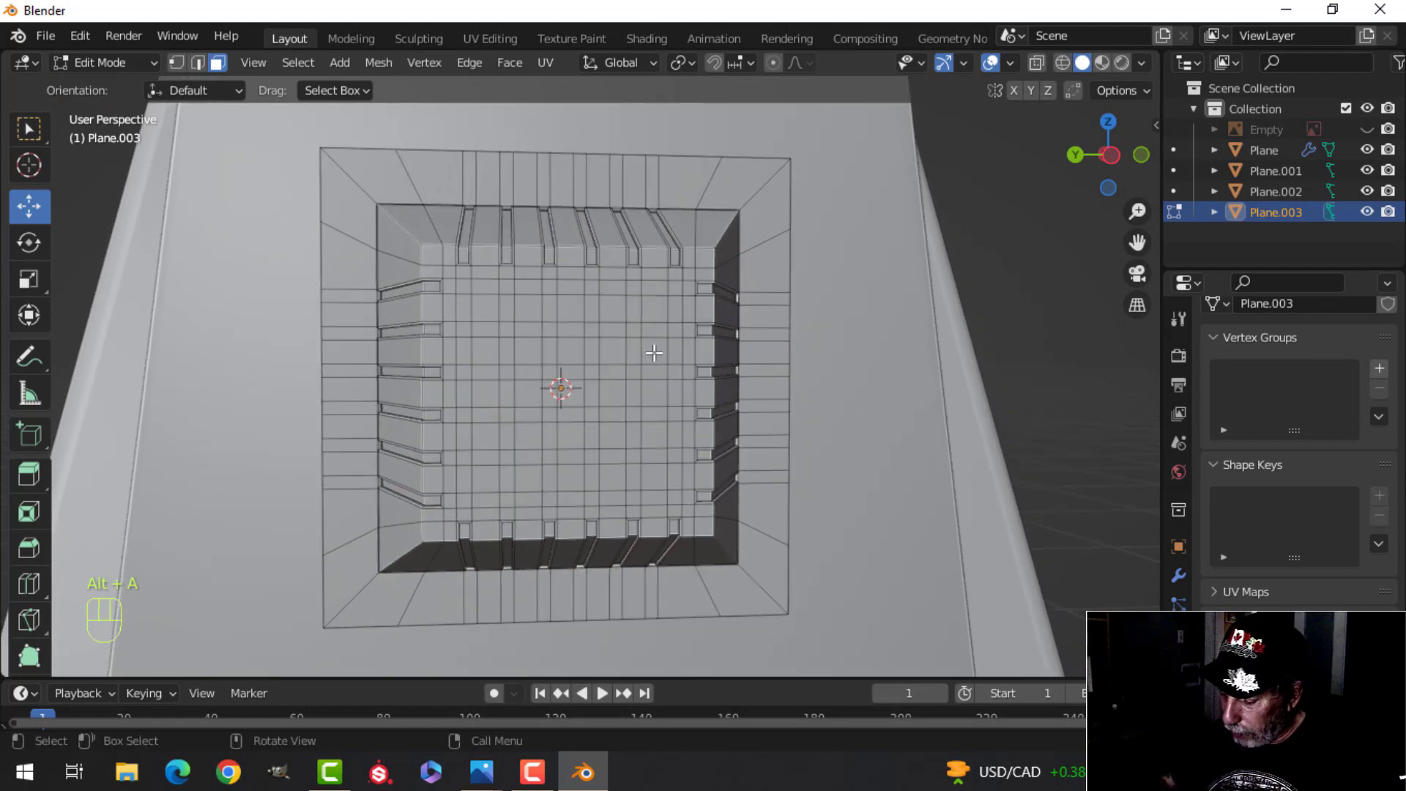
# Step: Delete the grid of faces inside the border of the block's flat end face
pyautogui.press('ctrl+KP_3')
pyautogui.scroll(2, 654, 353)
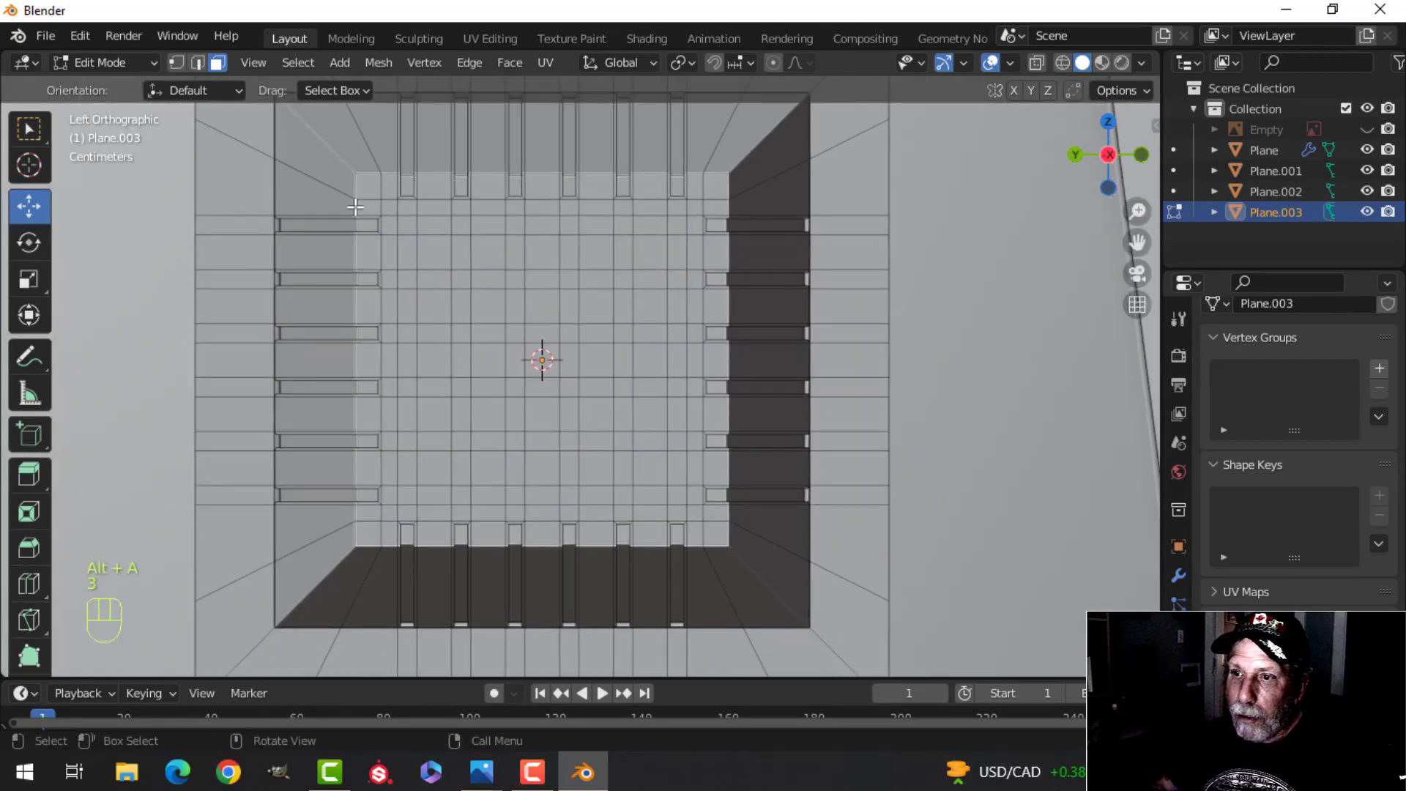
pyautogui.press('c')
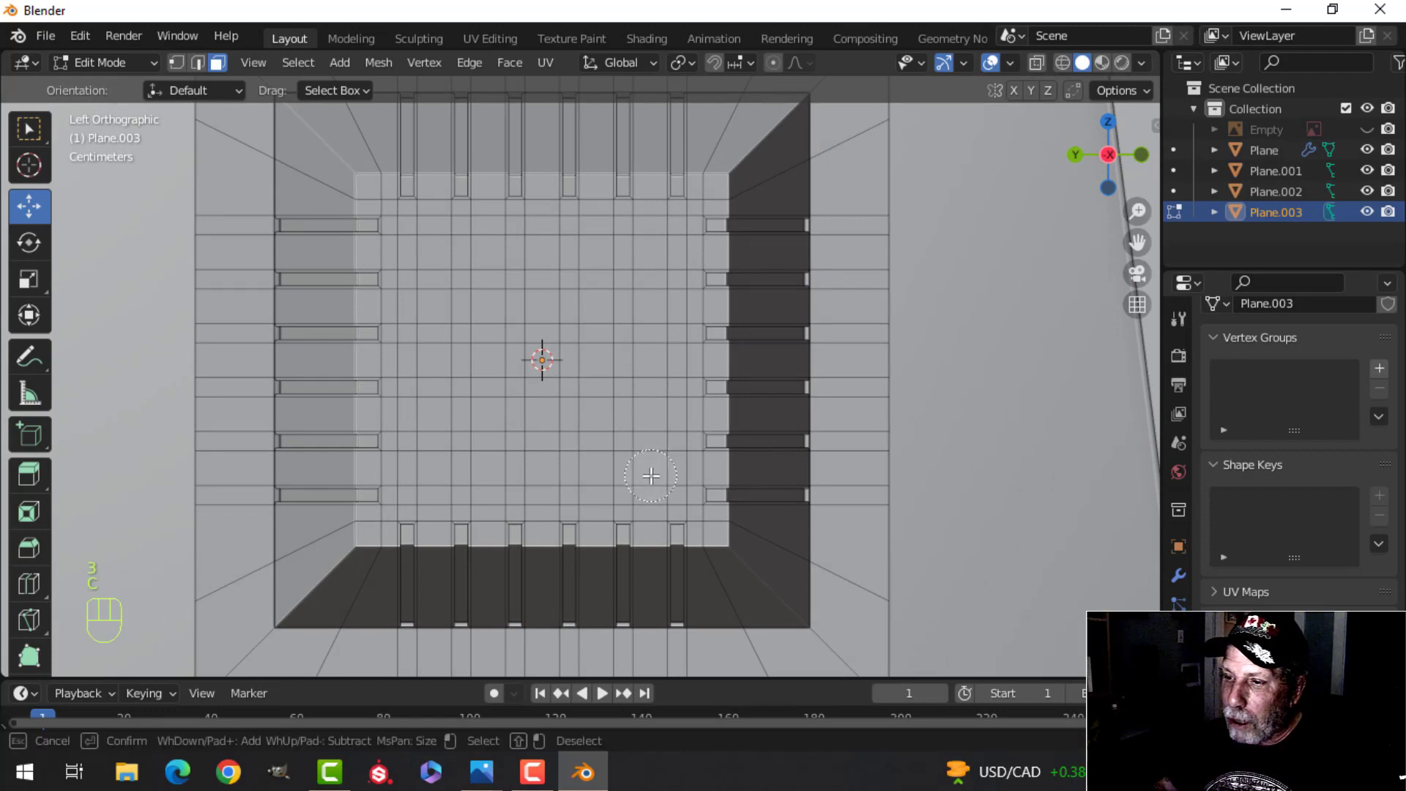
pyautogui.moveTo(604, 459)
pyautogui.mouseDown()
pyautogui.moveTo(549, 411)
pyautogui.moveTo(553, 367)
pyautogui.moveTo(496, 240)
pyautogui.mouseUp()
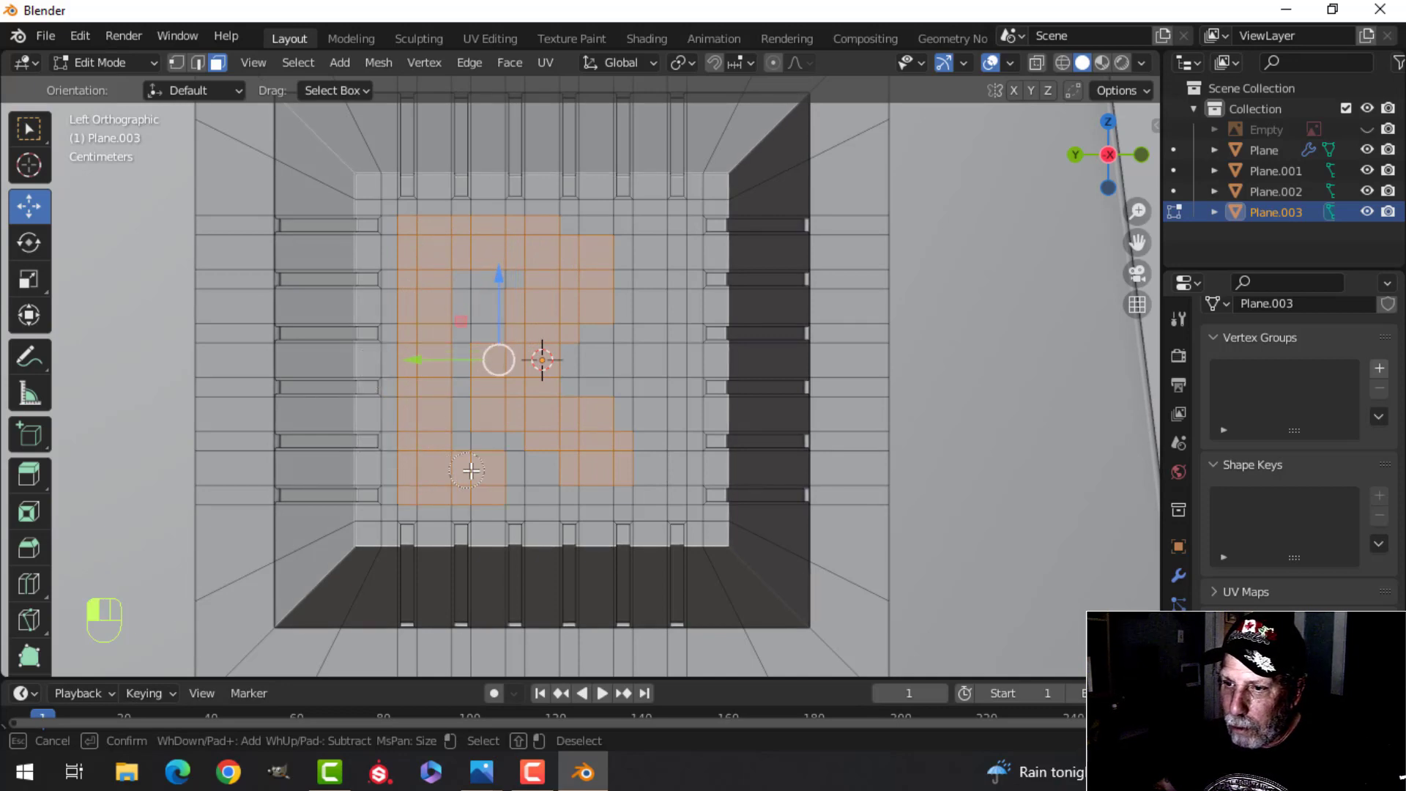
pyautogui.moveTo(471, 470); pyautogui.dragTo(539, 475)
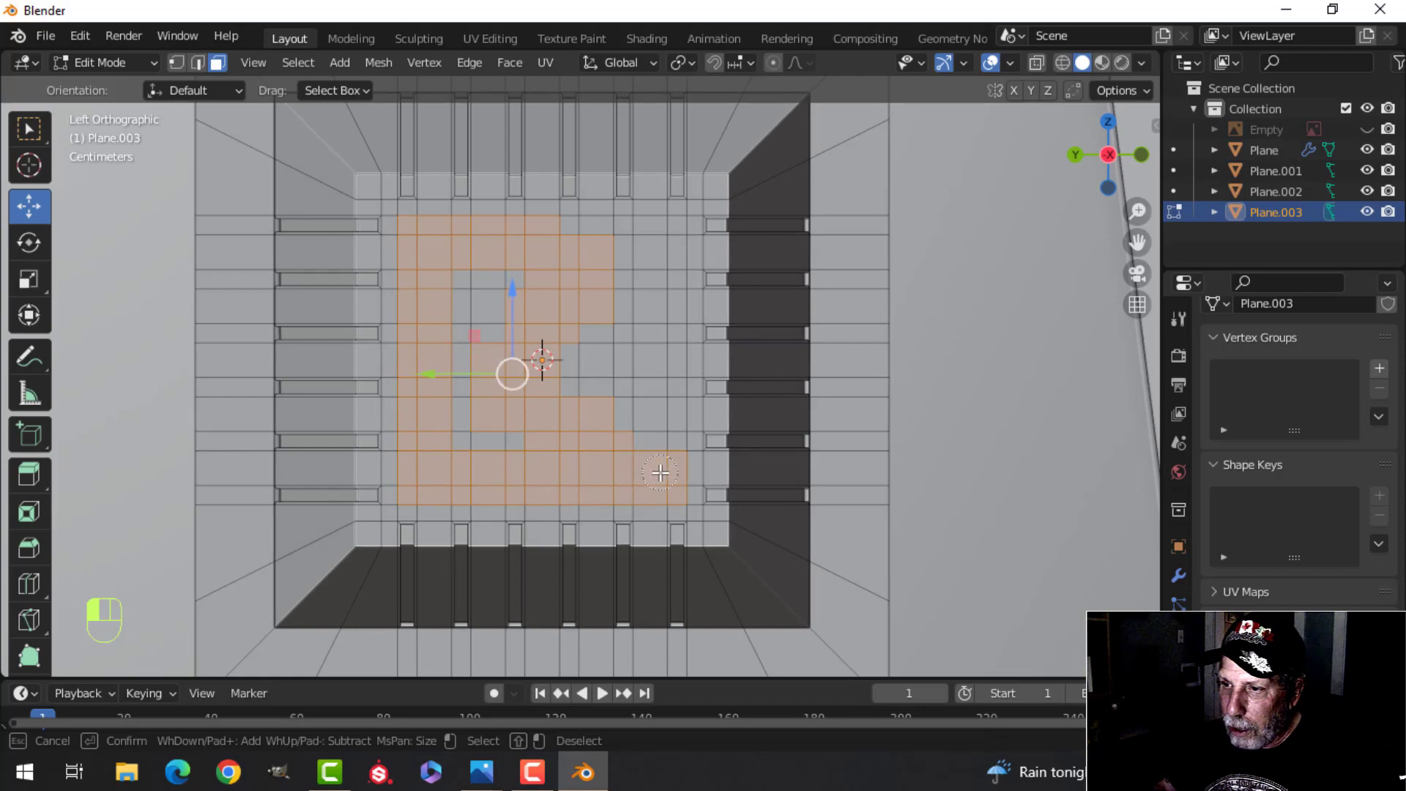
pyautogui.moveTo(571, 431); pyautogui.dragTo(465, 285)
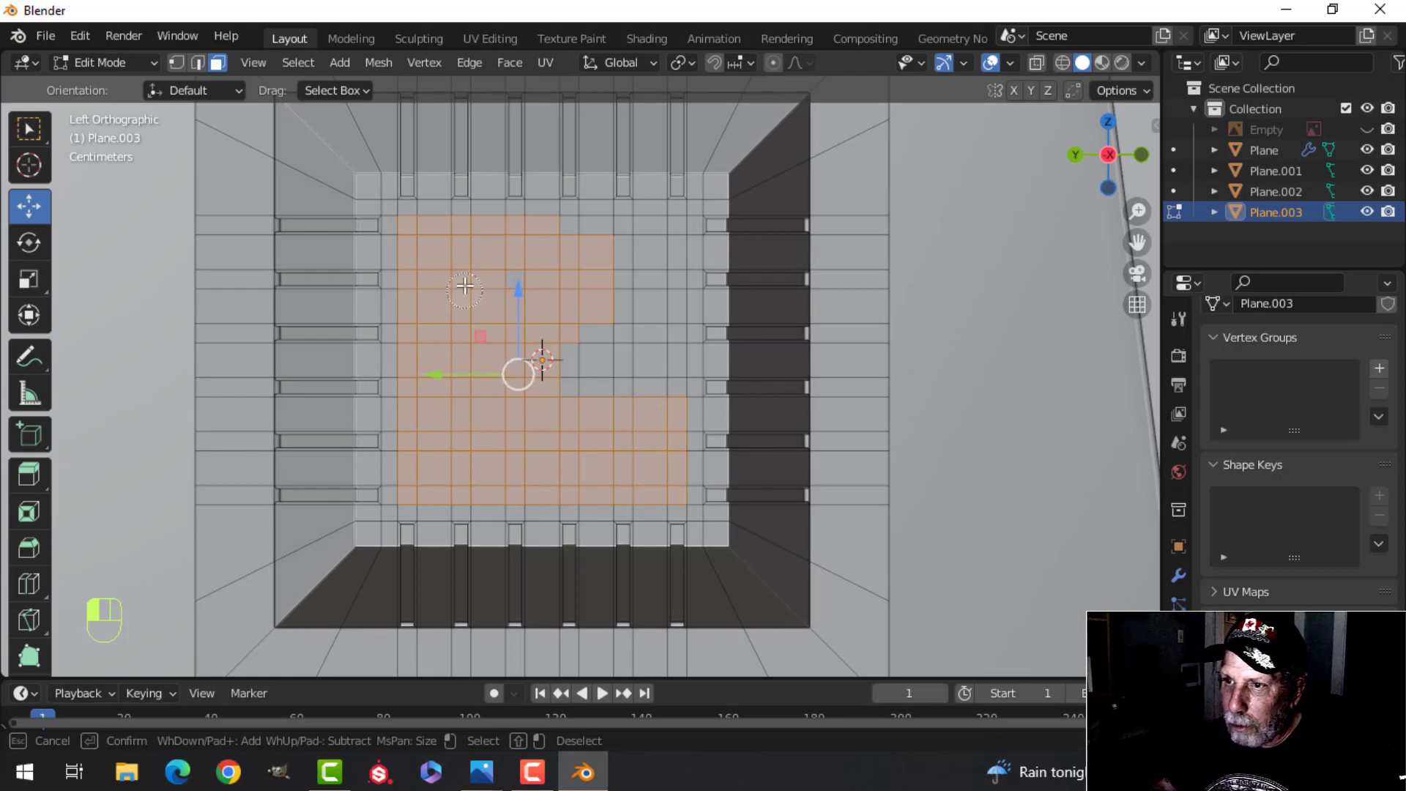
pyautogui.moveTo(628, 236)
pyautogui.mouseDown()
pyautogui.moveTo(650, 235)
pyautogui.moveTo(653, 334)
pyautogui.moveTo(578, 366)
pyautogui.moveTo(639, 280)
pyautogui.mouseUp()
pyautogui.press('Escape')
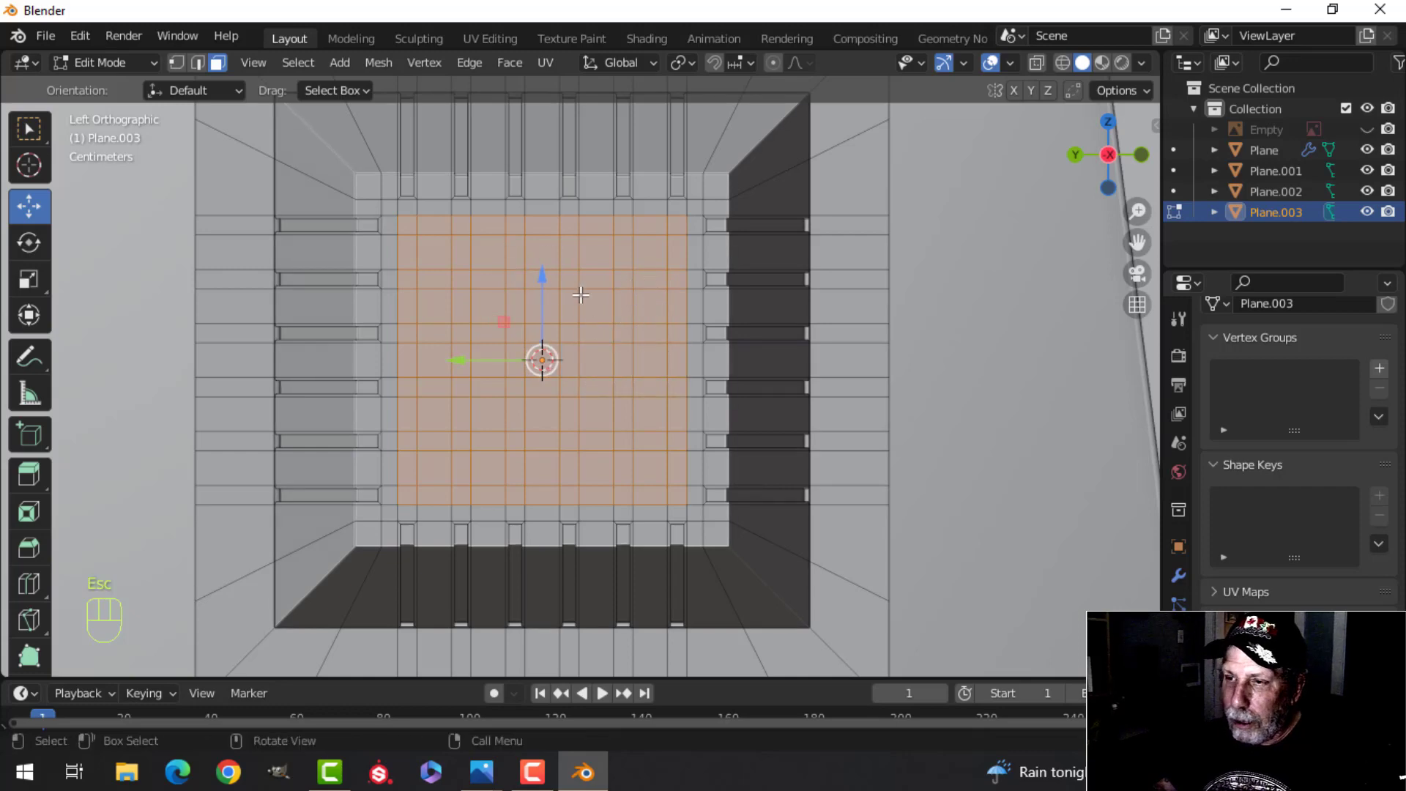
pyautogui.press('x')
pyautogui.click(697, 321)
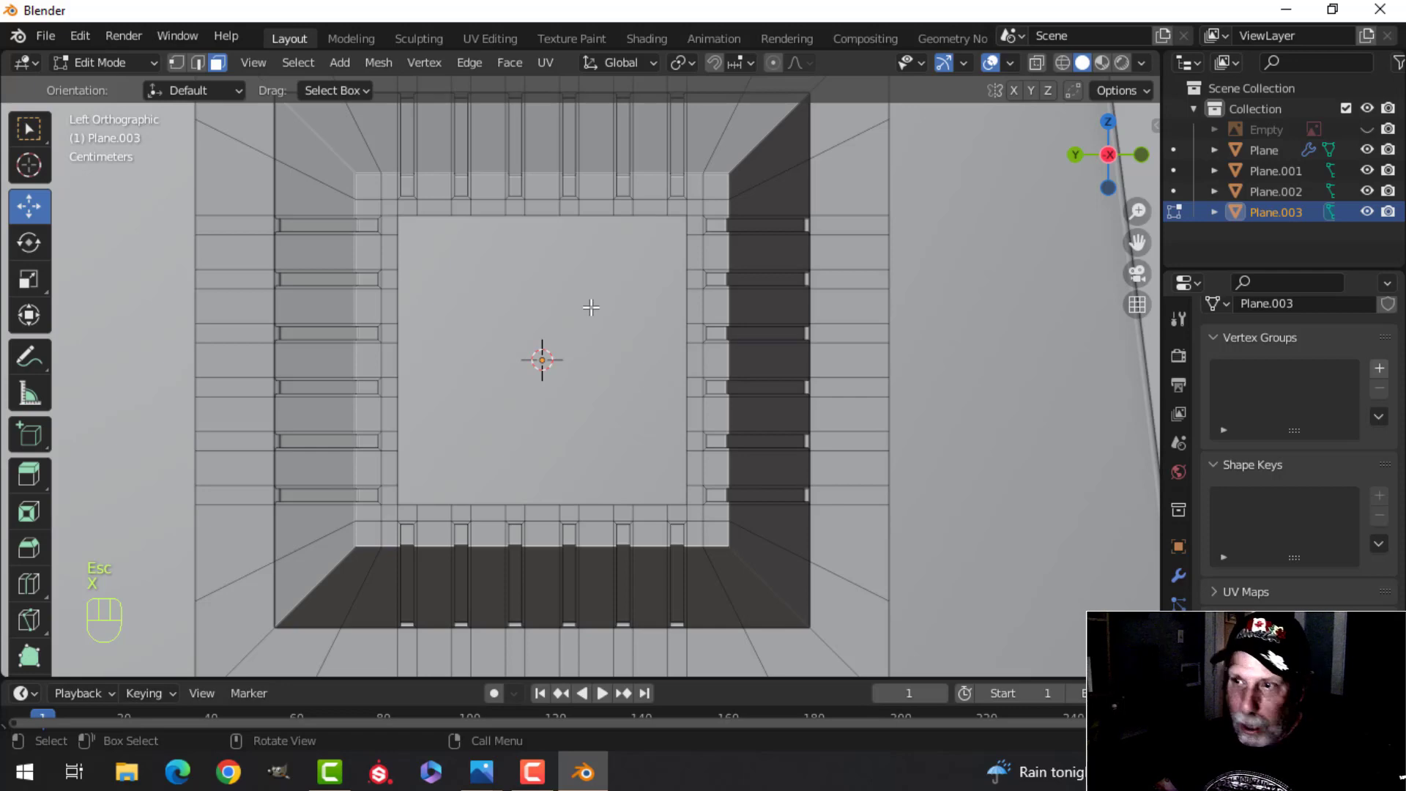
# Step: Fill the square opening in the block's end with a single face from its edge loop and clear the selection
pyautogui.press('2')
pyautogui.keyDown('alt'); pyautogui.click(600, 215); pyautogui.keyUp('alt')
pyautogui.scroll(-3, 725, 282)
pyautogui.moveTo(739, 290); pyautogui.dragTo(712, 330, button='middle')
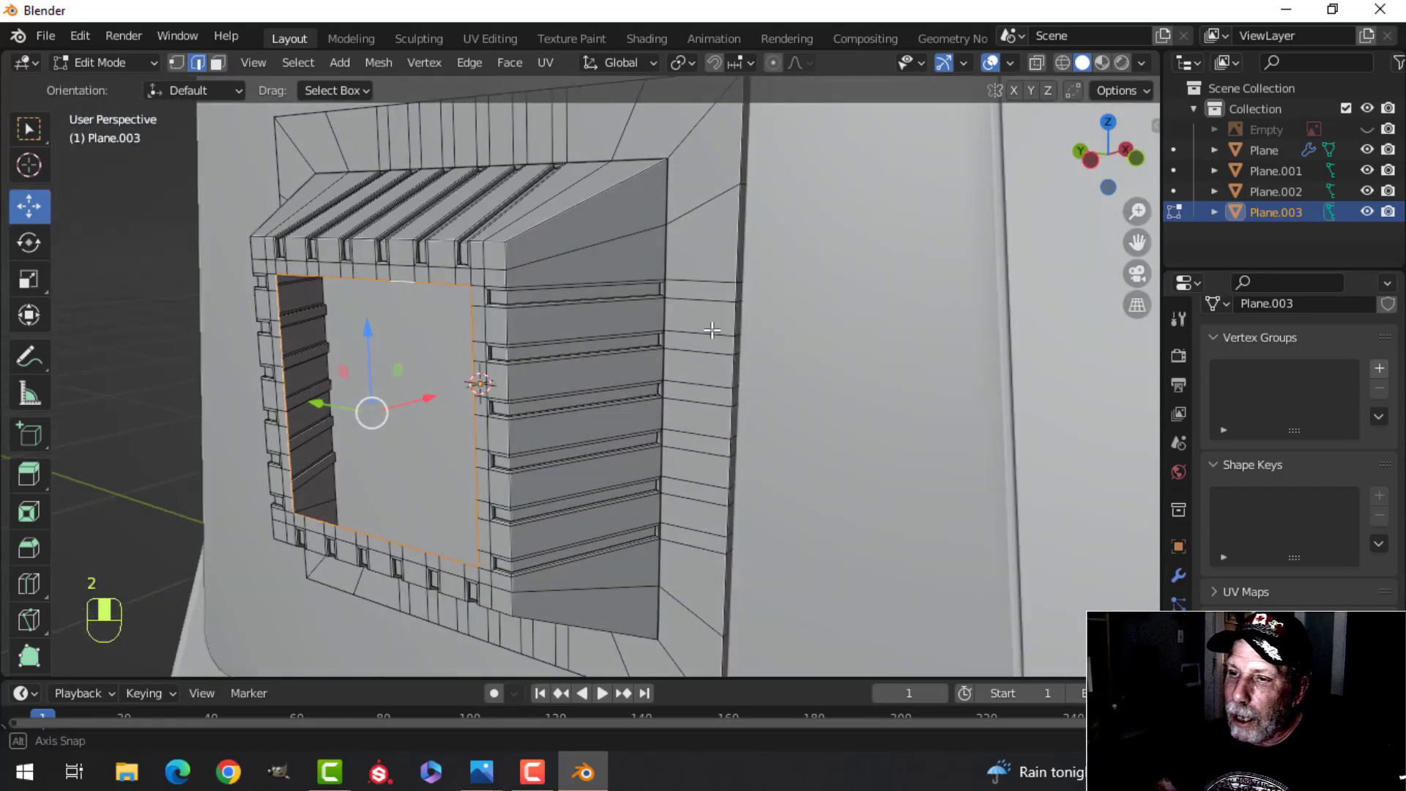
pyautogui.press('f')
pyautogui.scroll(-4, 659, 326)
pyautogui.hotkey('alt', 'a')
pyautogui.scroll(5, 754, 359)
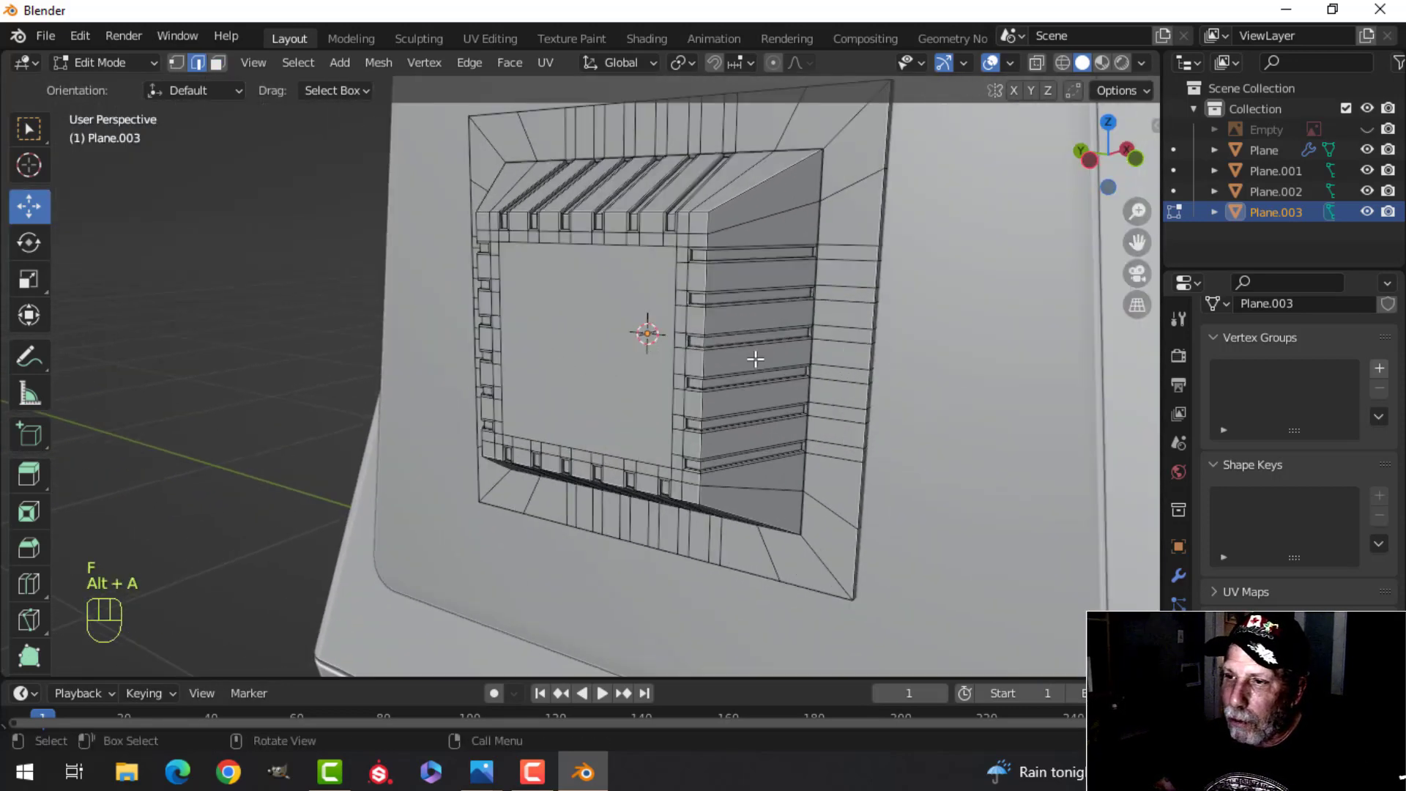
# Step: Examine the grooved block and its filled end face in Object Mode, and return to edge editing with nothing selected
pyautogui.press('Tab')
pyautogui.scroll(-4, 702, 380)
pyautogui.hotkey('alt', 'a')
pyautogui.moveTo(702, 380)
pyautogui.mouseDown(button='middle')
pyautogui.moveTo(713, 377)
pyautogui.moveTo(709, 401)
pyautogui.moveTo(626, 371)
pyautogui.moveTo(744, 382)
pyautogui.moveTo(700, 374)
pyautogui.mouseUp(button='middle')
pyautogui.scroll(3, 701, 375)
pyautogui.scroll(-3, 706, 391)
pyautogui.press('Tab')
pyautogui.scroll(5, 636, 370)
pyautogui.hotkey('alt', 'a')
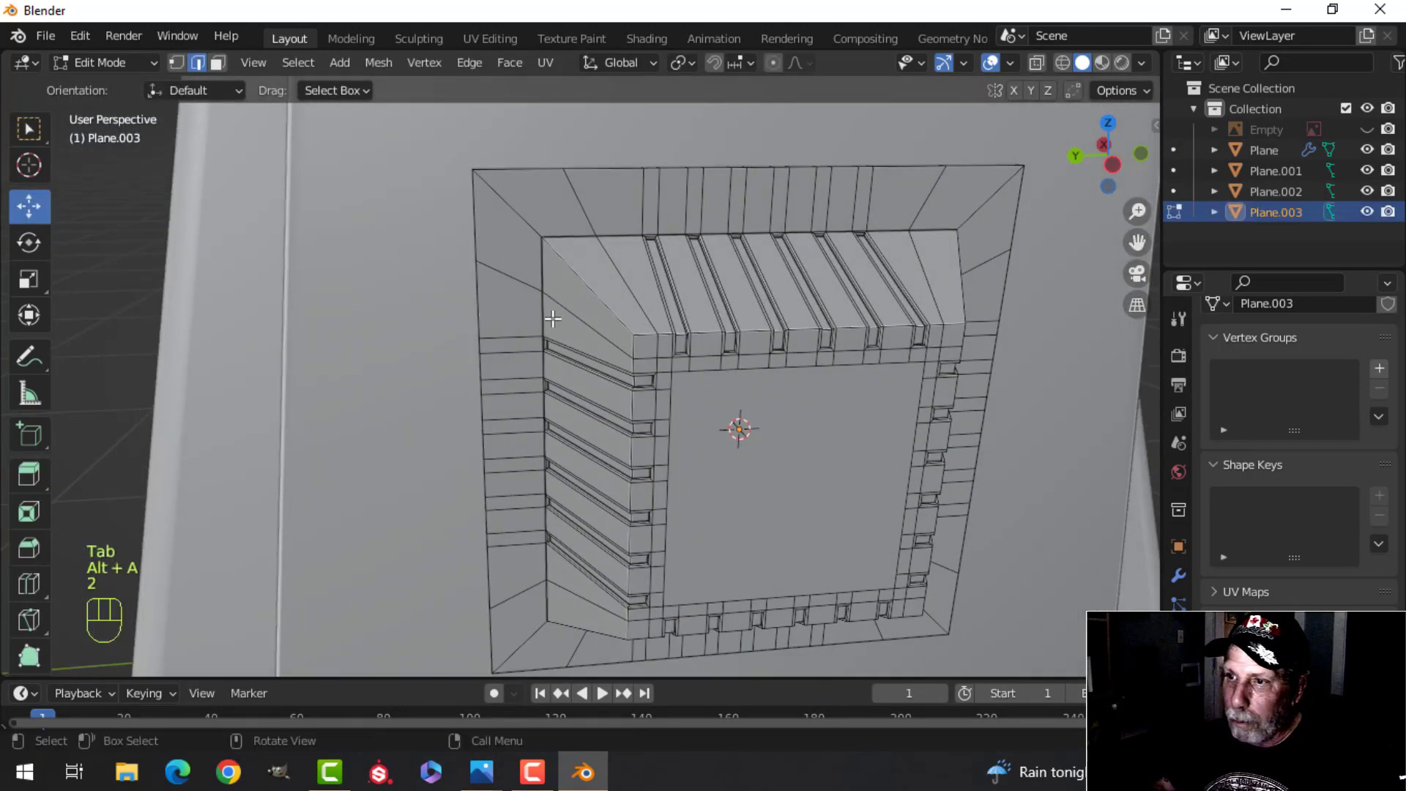
pyautogui.moveTo(623, 324); pyautogui.dragTo(614, 380, button='middle')
pyautogui.keyDown('alt'); pyautogui.keyDown('shift'); pyautogui.click(602, 273); pyautogui.keyUp('shift'); pyautogui.keyUp('alt')
pyautogui.scroll(1, 614, 379)
pyautogui.scroll(-2, 609, 375)
pyautogui.hotkey('alt', 'a')
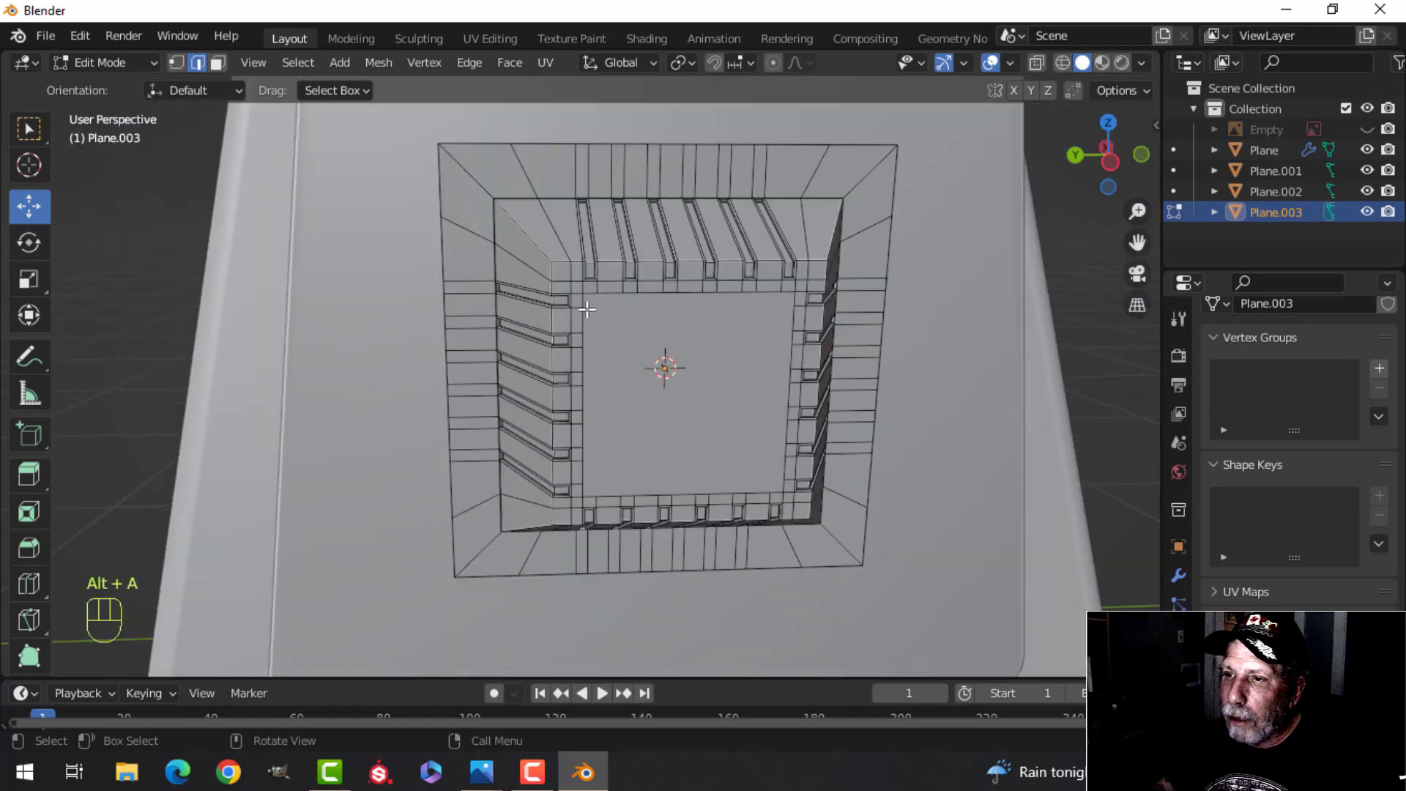
# Step: Bevel the four diagonal corner edge lines of the block and its surrounding frame with several segments to round them
pyautogui.keyDown('shift'); pyautogui.moveTo(527, 231); pyautogui.dragTo(535, 268, button='middle'); pyautogui.keyUp('shift')
pyautogui.keyDown('alt'); pyautogui.keyDown('shift'); pyautogui.click(865, 229); pyautogui.keyUp('shift'); pyautogui.keyUp('alt')
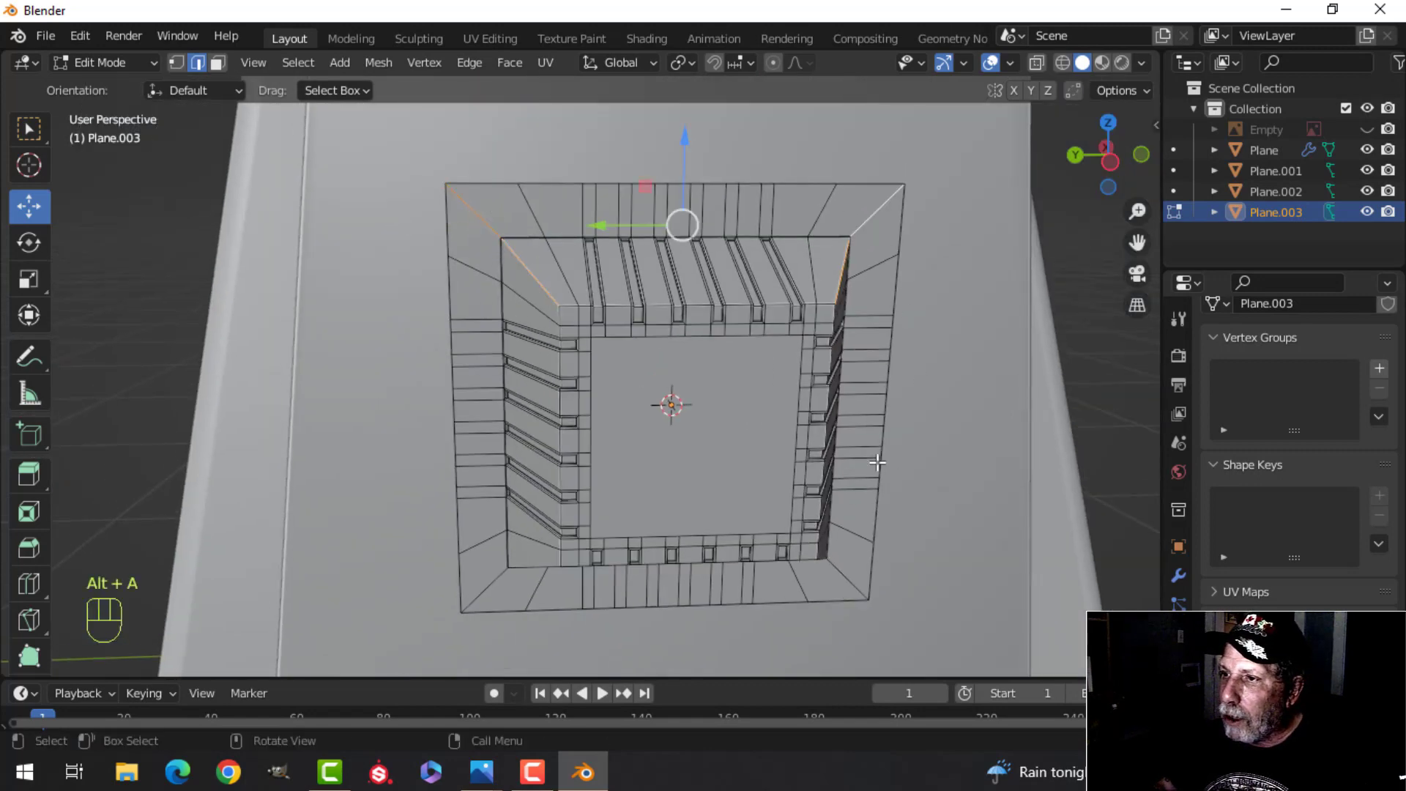
pyautogui.moveTo(875, 465); pyautogui.dragTo(850, 461, button='middle')
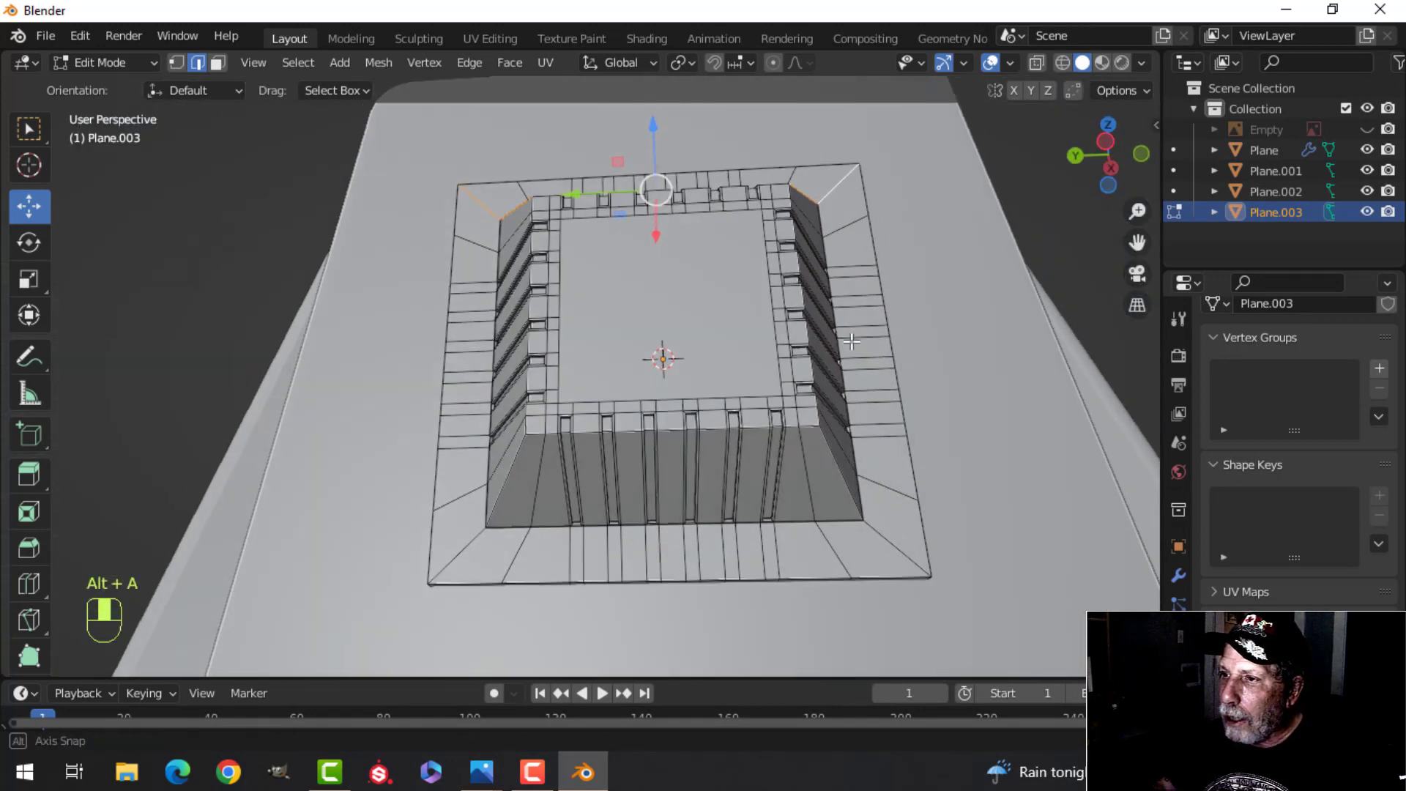
pyautogui.keyDown('alt'); pyautogui.keyDown('shift'); pyautogui.click(515, 469); pyautogui.keyUp('shift'); pyautogui.keyUp('alt')
pyautogui.keyDown('shift'); pyautogui.moveTo(782, 409); pyautogui.dragTo(669, 534, button='middle'); pyautogui.keyUp('shift')
pyautogui.moveTo(718, 614); pyautogui.dragTo(722, 559, button='middle')
pyautogui.scroll(3, 739, 531)
pyautogui.keyDown('shift'); pyautogui.moveTo(763, 505); pyautogui.dragTo(679, 389, button='middle'); pyautogui.keyUp('shift')
pyautogui.hotkey('ctrl', 'b')
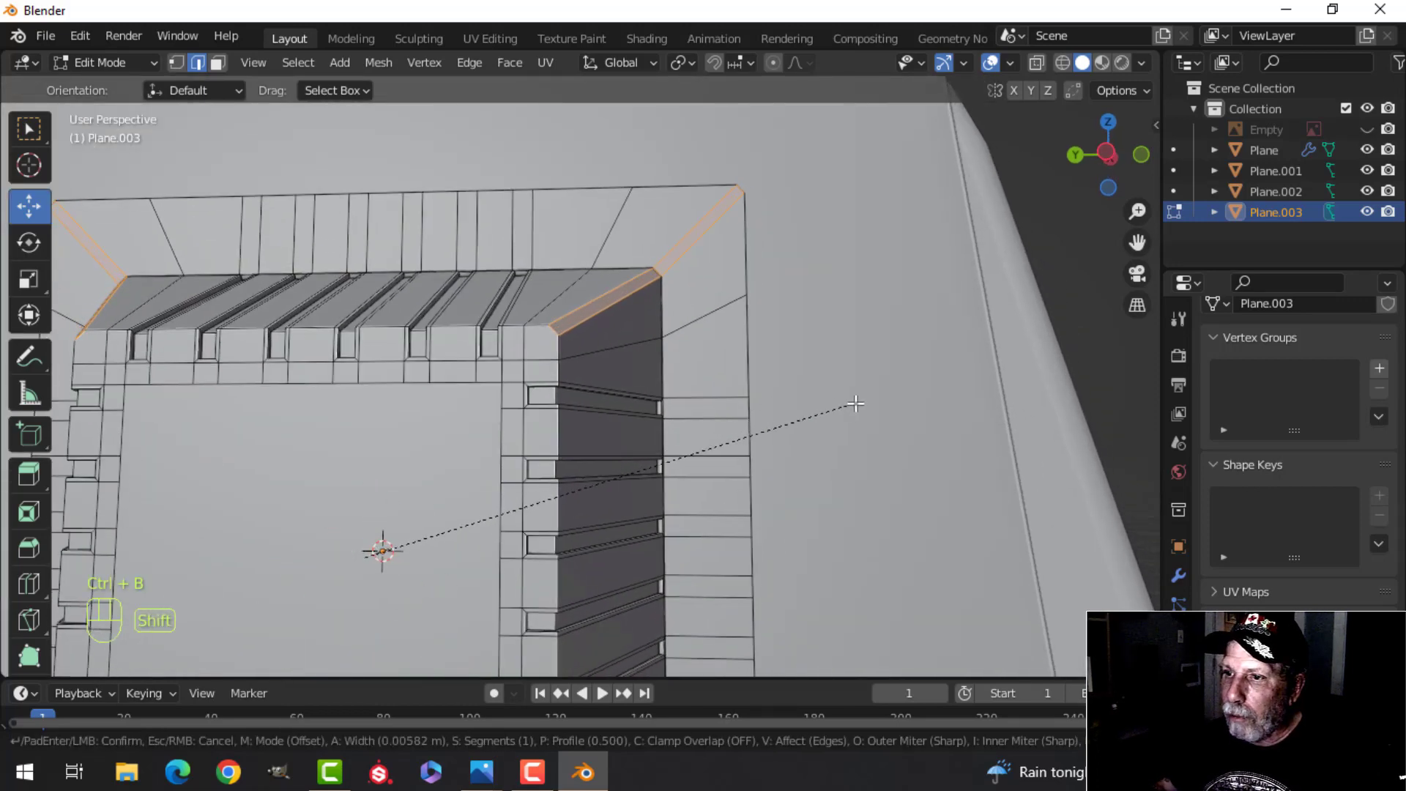
pyautogui.click(920, 371)
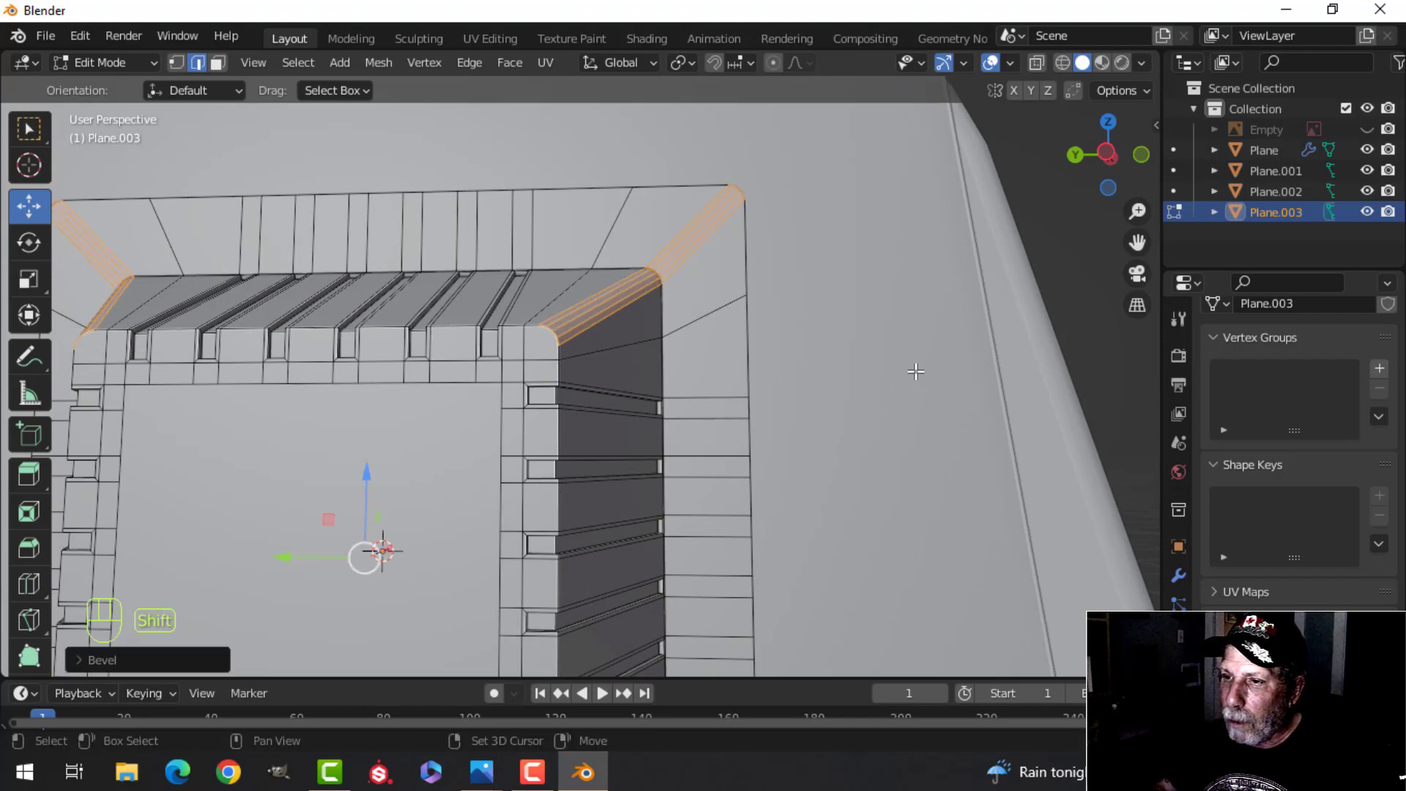
# Step: Bevel the frame's outer rim edge loop with one segment, about 0.003 m wide, and leave mesh editing
pyautogui.hotkey('alt', 'a')
pyautogui.keyDown('alt'); pyautogui.click(665, 191); pyautogui.keyUp('alt')
pyautogui.moveTo(822, 314); pyautogui.dragTo(640, 455, button='middle')
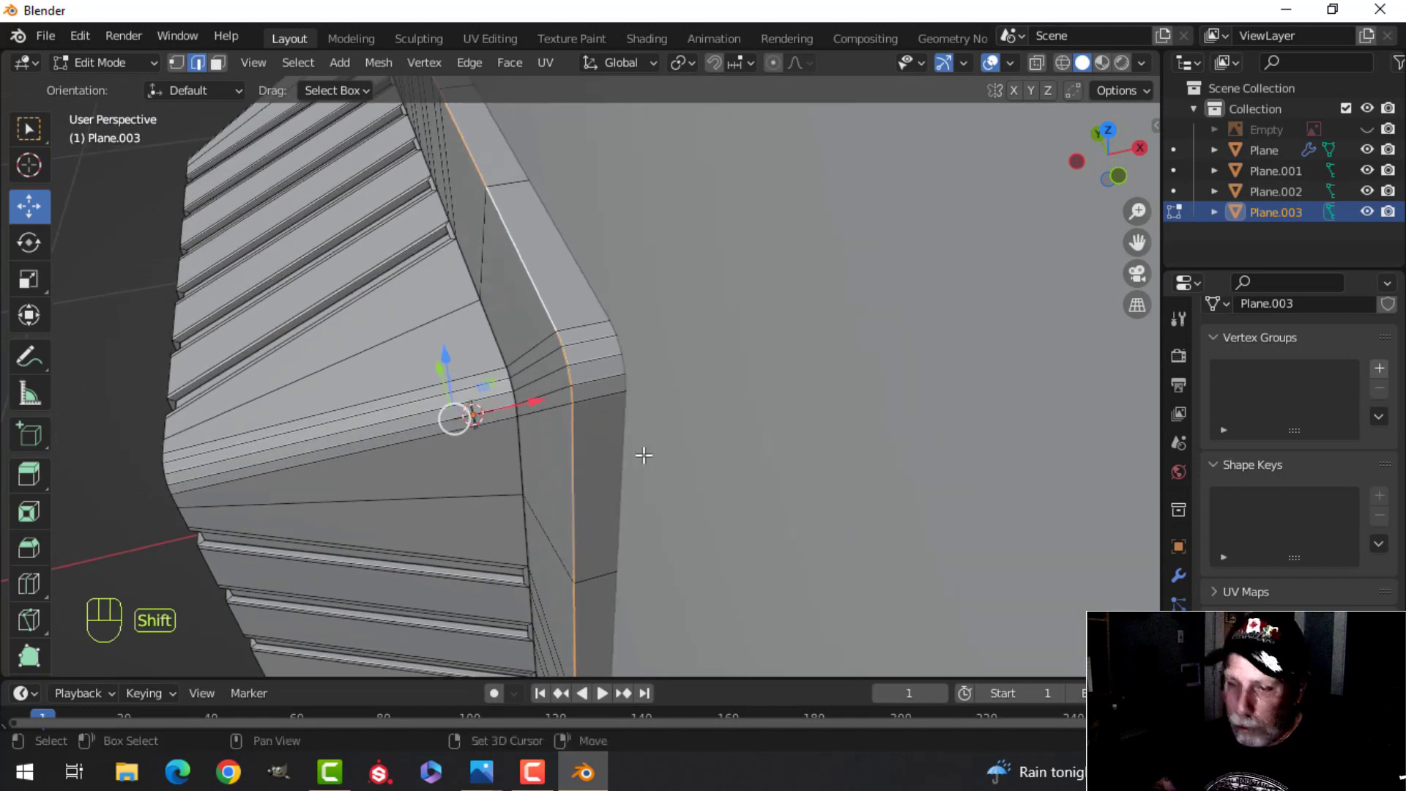
pyautogui.hotkey('ctrl', 'b')
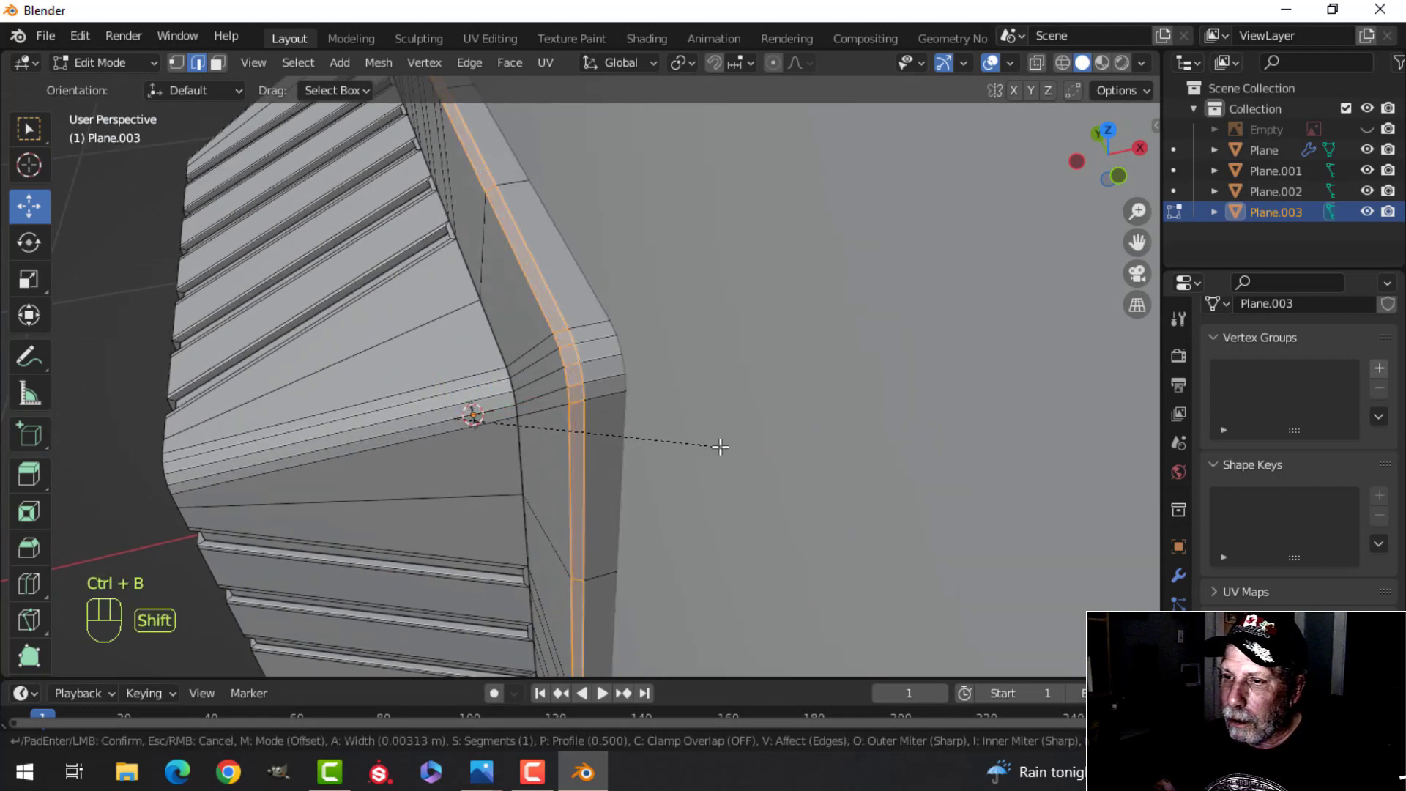
pyautogui.click(713, 451)
pyautogui.press('Tab')
# Step: Shade the grooved block object smooth
pyautogui.scroll(-2, 653, 465)
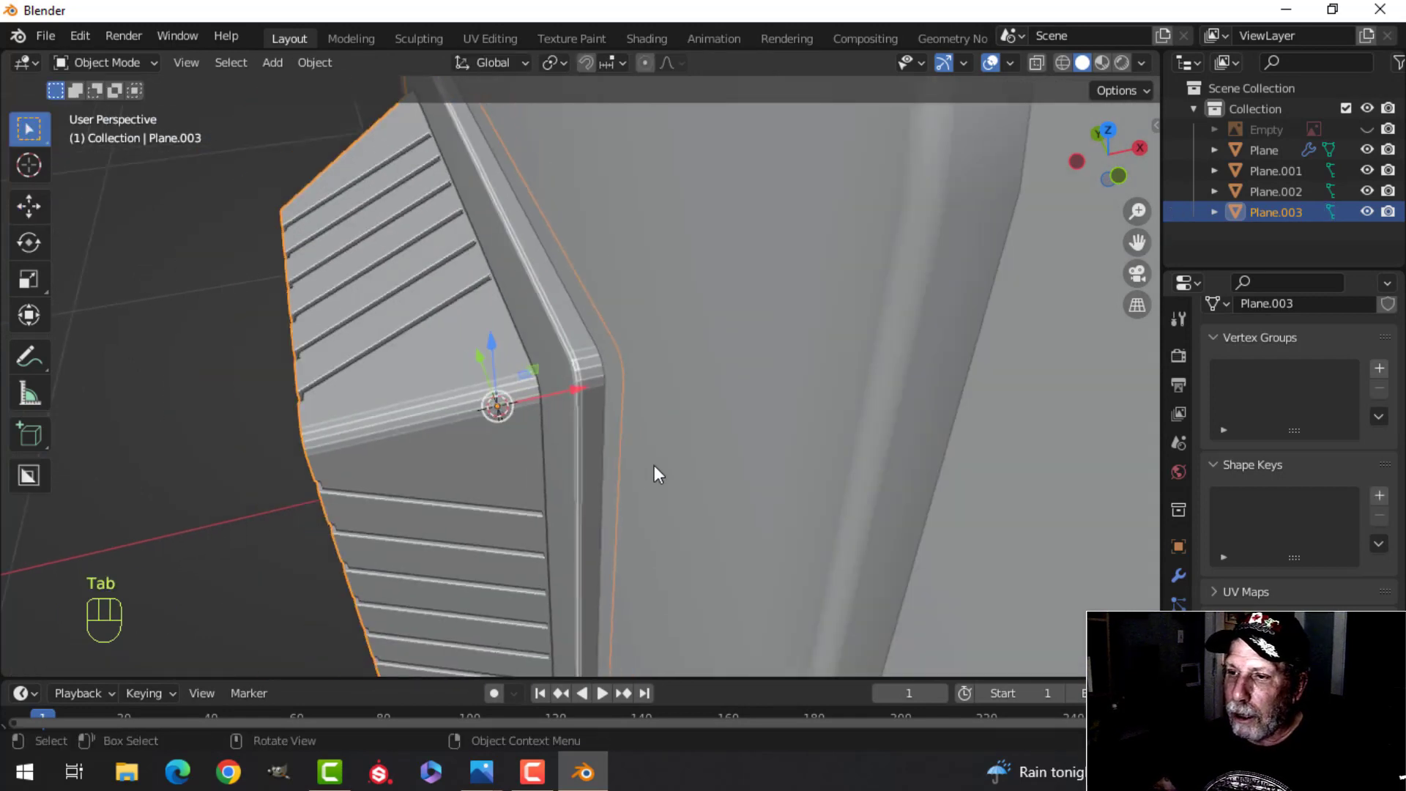
pyautogui.moveTo(653, 464); pyautogui.dragTo(692, 337, button='middle')
pyautogui.scroll(-2, 578, 410)
pyautogui.click(569, 336)
pyautogui.click(570, 335)
pyautogui.rightClick(569, 335)
pyautogui.click(571, 339)
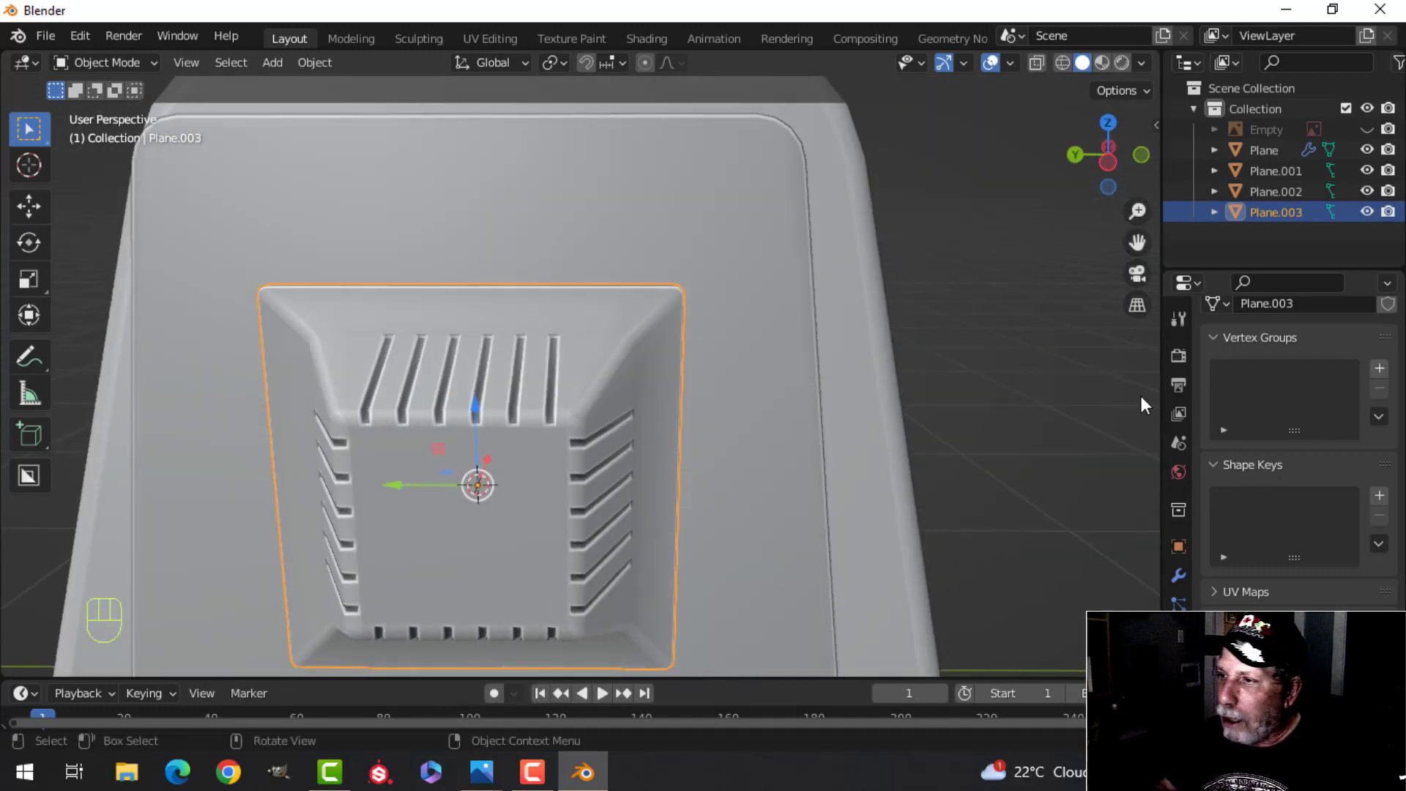
# Step: Add a Bevel modifier to the grooved block
pyautogui.click(1178, 571)
pyautogui.click(1265, 355)
pyautogui.click(1034, 433)
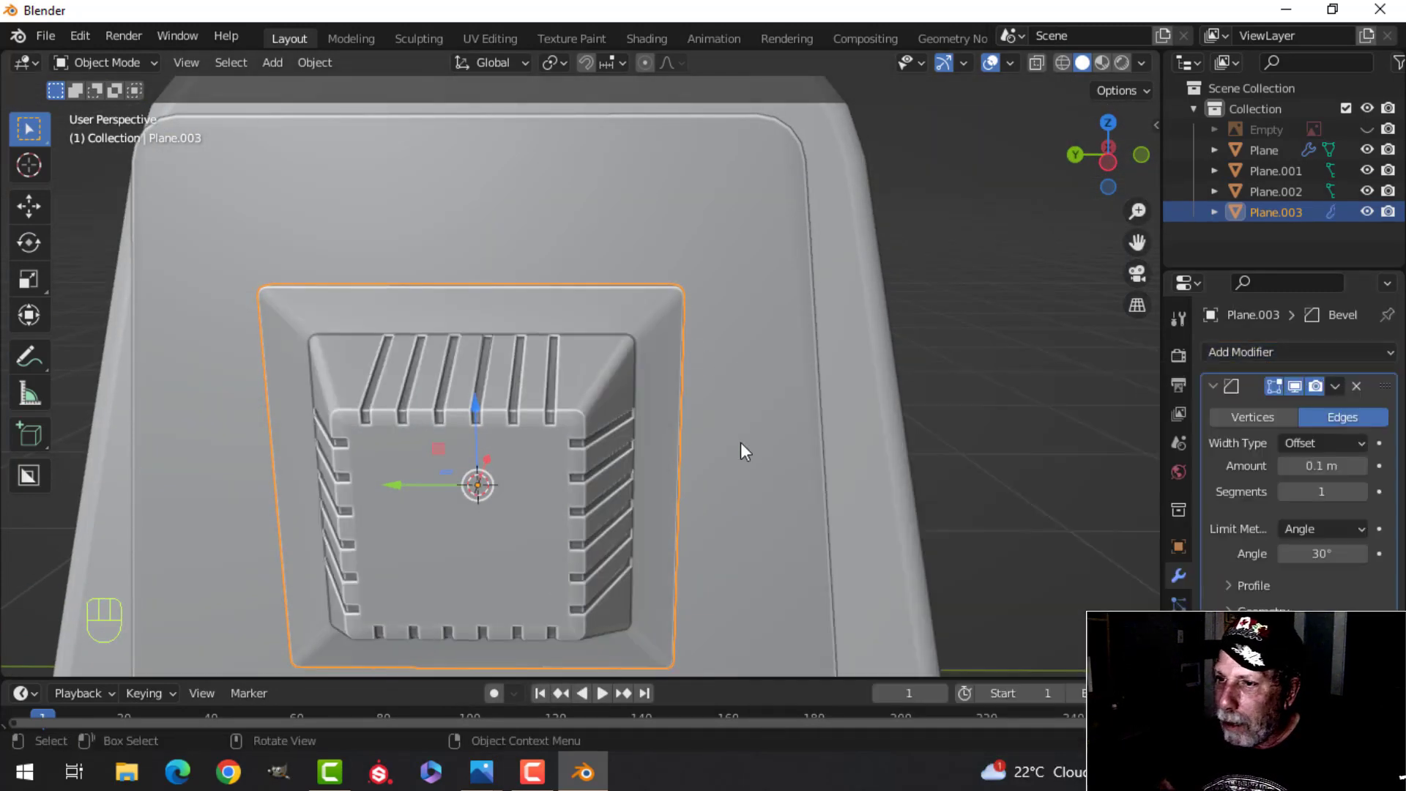
# Step: Add an edge loop around the frame, slid close against the base of the grooved block
pyautogui.moveTo(744, 446); pyautogui.dragTo(465, 422, button='middle')
pyautogui.hotkey('alt', 'a')
pyautogui.scroll(4, 656, 399)
pyautogui.press('Tab')
pyautogui.scroll(2, 463, 423)
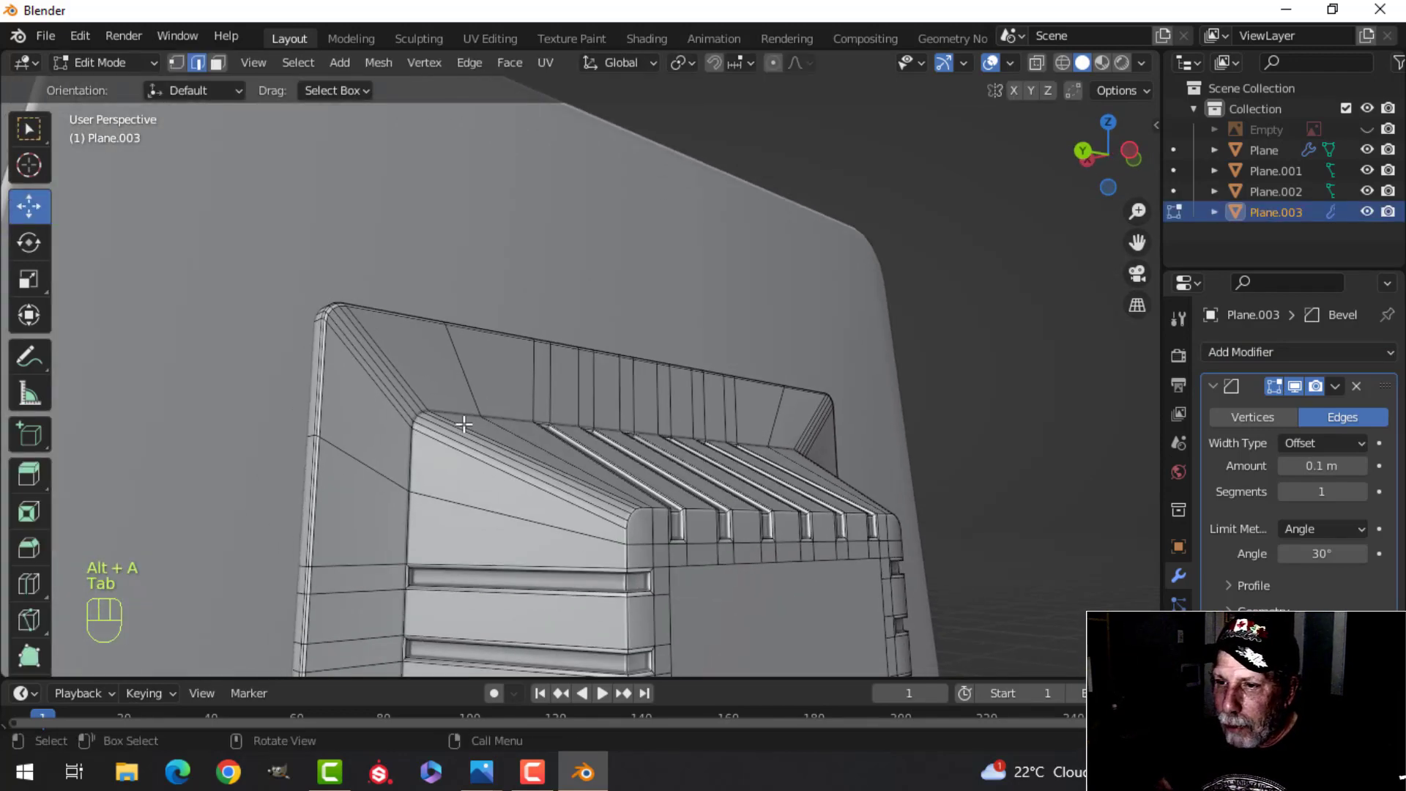
pyautogui.hotkey('ctrl', 'r')
pyautogui.click(370, 379)
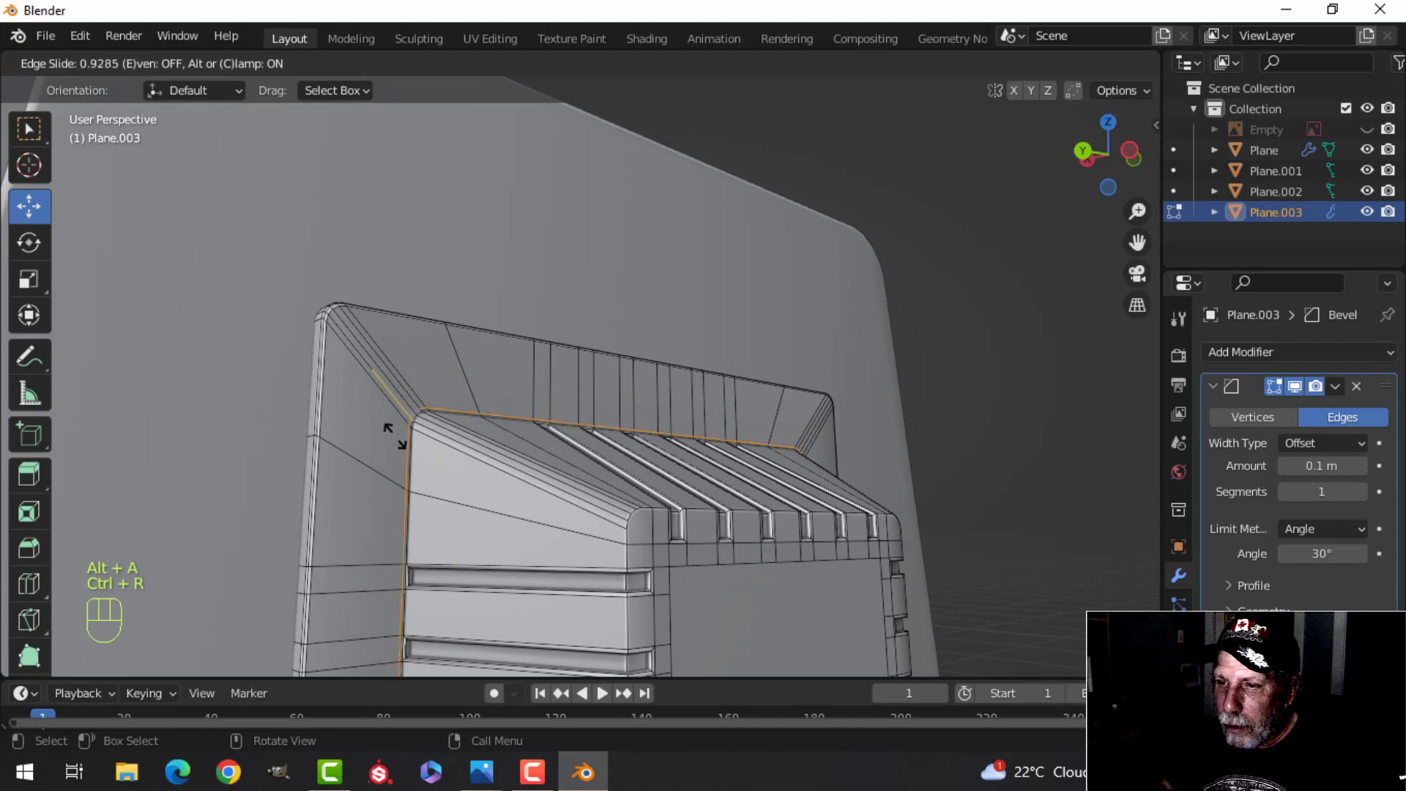
pyautogui.click(396, 436)
pyautogui.press('Tab')
pyautogui.scroll(-5, 498, 428)
pyautogui.hotkey('alt', 'a')
pyautogui.moveTo(692, 442); pyautogui.dragTo(569, 374, button='middle')
pyautogui.moveTo(633, 431); pyautogui.dragTo(571, 460, button='middle')
pyautogui.scroll(4, 579, 454)
pyautogui.moveTo(658, 372)
pyautogui.keyDown('shift'); pyautogui.mouseDown(button='middle')
pyautogui.moveTo(666, 355)
pyautogui.moveTo(676, 386)
pyautogui.mouseUp(button='middle'); pyautogui.keyUp('shift')
pyautogui.press('Tab')
pyautogui.hotkey('alt', 'a')
pyautogui.hotkey('ctrl', 'r')
pyautogui.click(675, 366)
pyautogui.press('Escape')
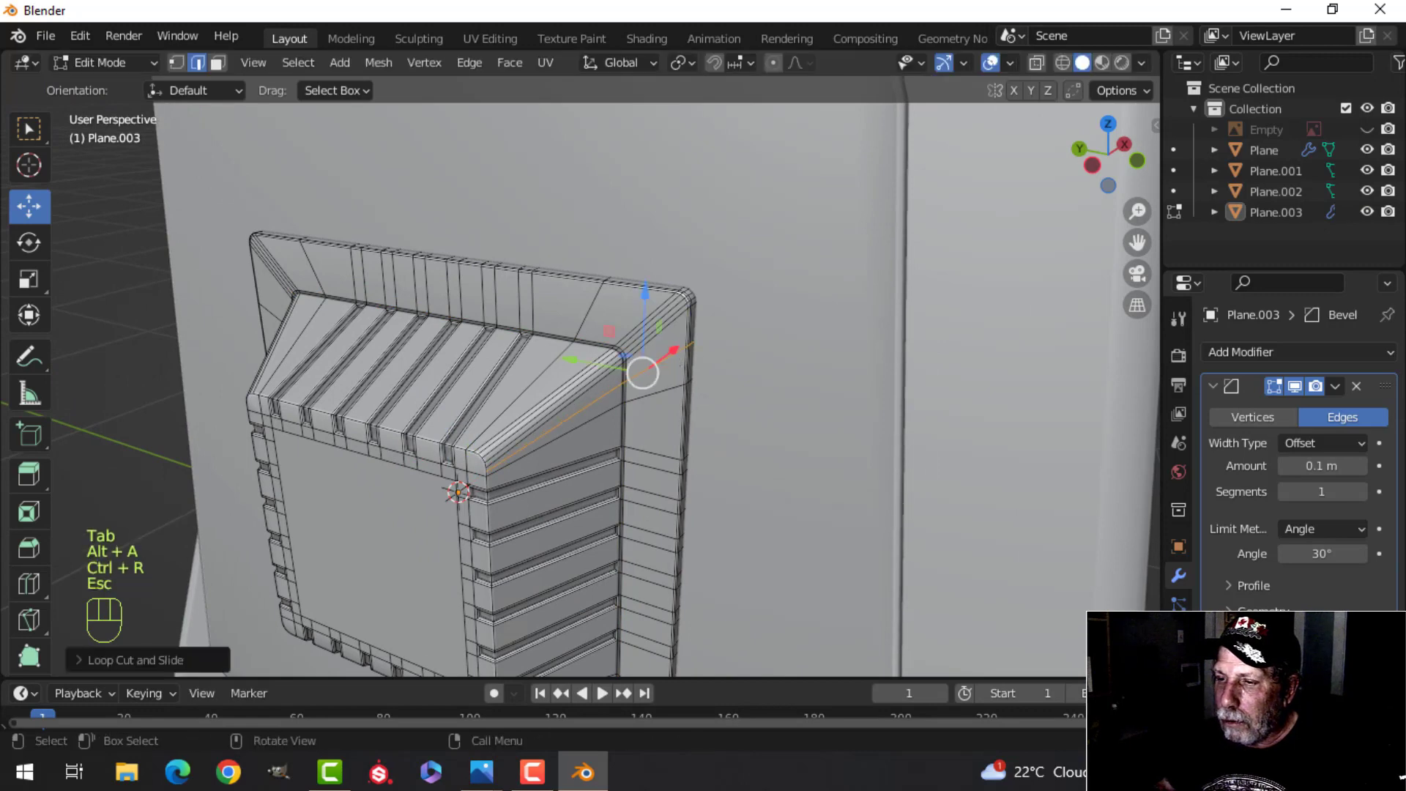
pyautogui.hotkey('ctrl', 'z')
# Step: Add an edge loop around the frame, slid close to its outer rim, and leave mesh editing
pyautogui.hotkey('ctrl', 'r')
pyautogui.click(672, 342)
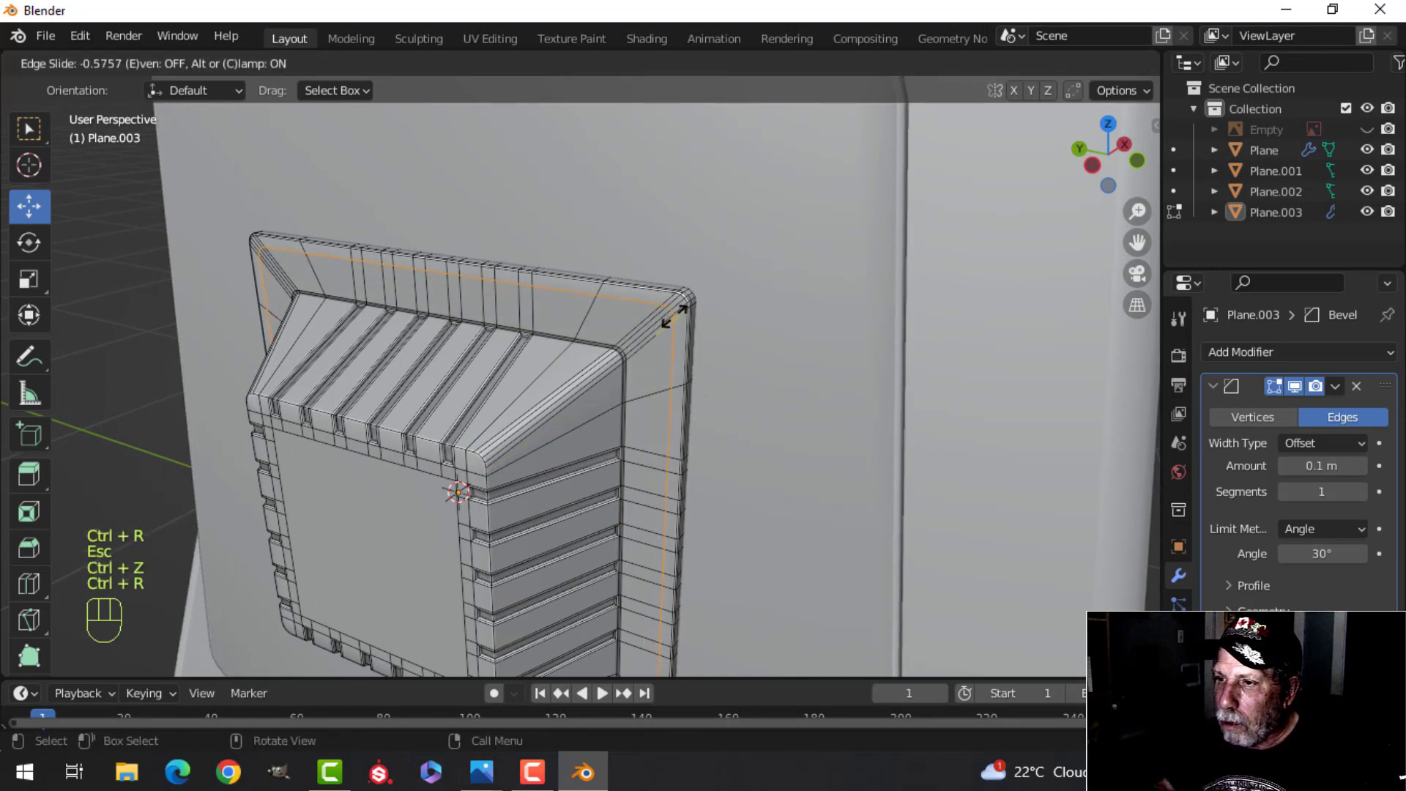
pyautogui.click(683, 308)
pyautogui.press('Tab')
pyautogui.hotkey('alt', 'a')
pyautogui.scroll(-3, 644, 378)
pyautogui.moveTo(604, 409); pyautogui.dragTo(630, 354, button='middle')
# Step: Move the whole mesh of the grooved block slightly along X toward the back panel
pyautogui.click(612, 443)
pyautogui.hotkey('alt', 'a')
pyautogui.moveTo(564, 468); pyautogui.dragTo(680, 461, button='middle')
pyautogui.click(627, 452)
pyautogui.press('Tab')
pyautogui.press('a')
pyautogui.scroll(4, 685, 483)
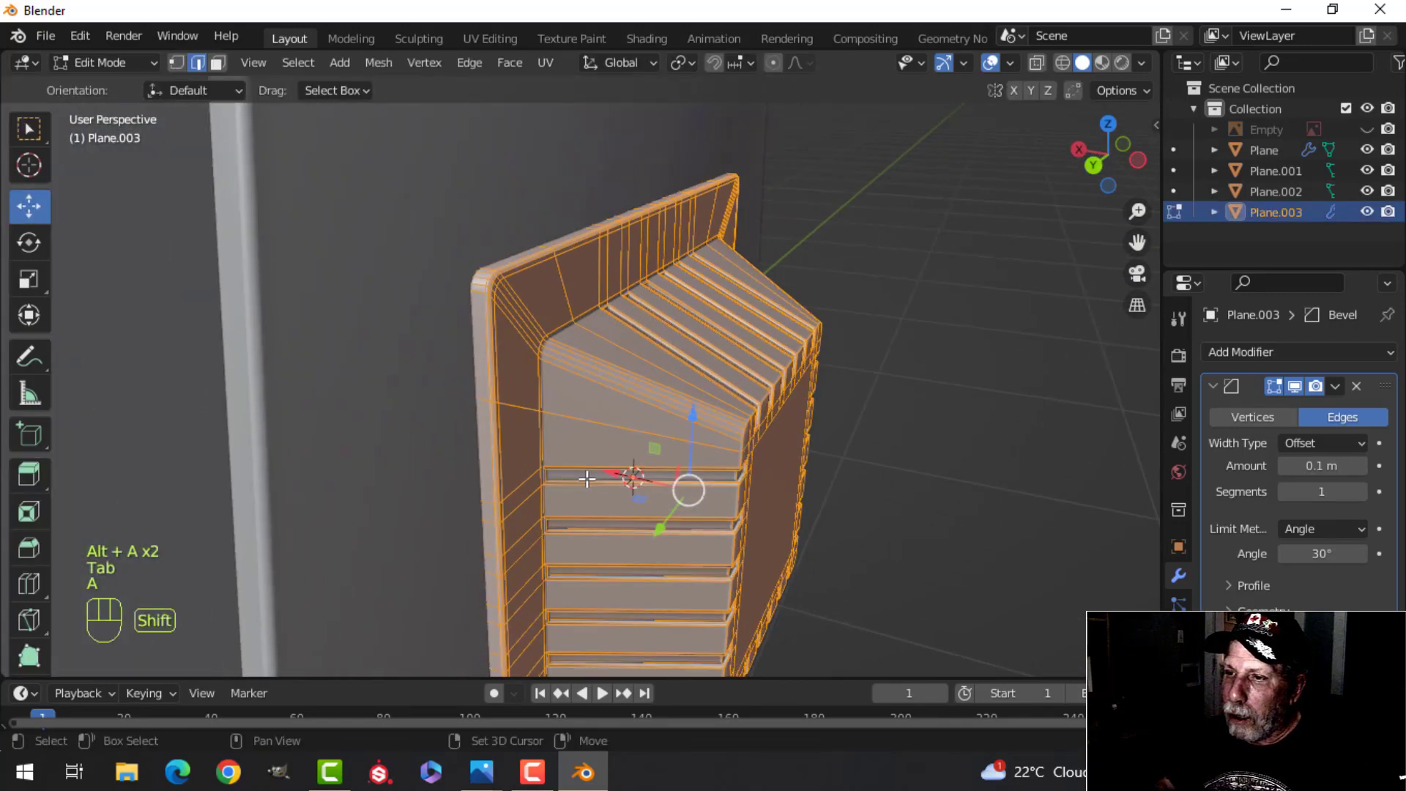
pyautogui.moveTo(645, 494)
pyautogui.mouseDown()
pyautogui.moveTo(644, 480)
pyautogui.moveTo(632, 490)
pyautogui.mouseUp()
pyautogui.press('Tab')
pyautogui.scroll(-4, 697, 477)
pyautogui.hotkey('alt', 'a')
pyautogui.moveTo(697, 477); pyautogui.dragTo(654, 393, button='middle')
pyautogui.moveTo(654, 393); pyautogui.dragTo(640, 395, button='middle')
pyautogui.scroll(-4, 771, 407)
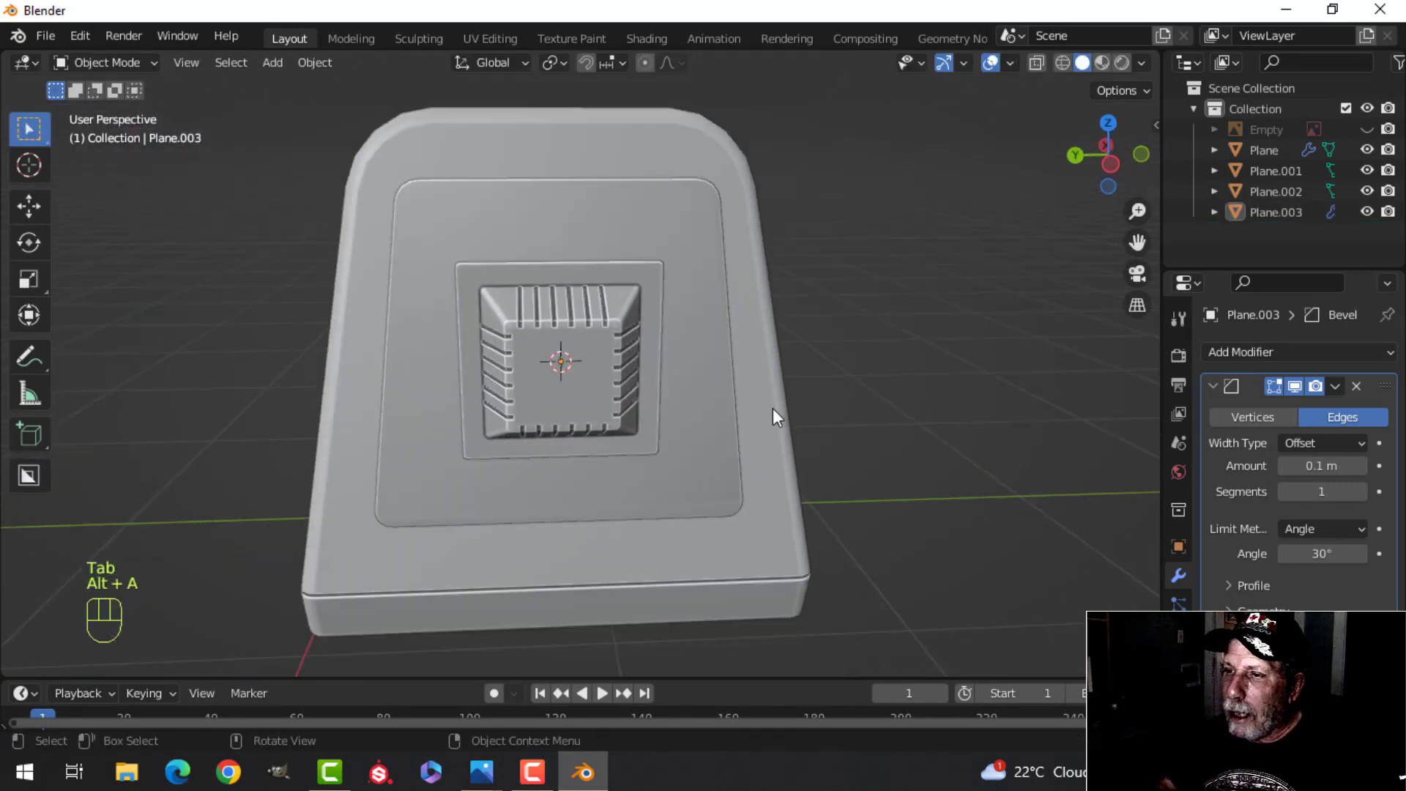
# Step: Recalculate the mesh normals of all the terminal's objects together
pyautogui.press('a')
pyautogui.moveTo(837, 401); pyautogui.dragTo(774, 428, button='middle')
pyautogui.press('Tab')
pyautogui.press('a')
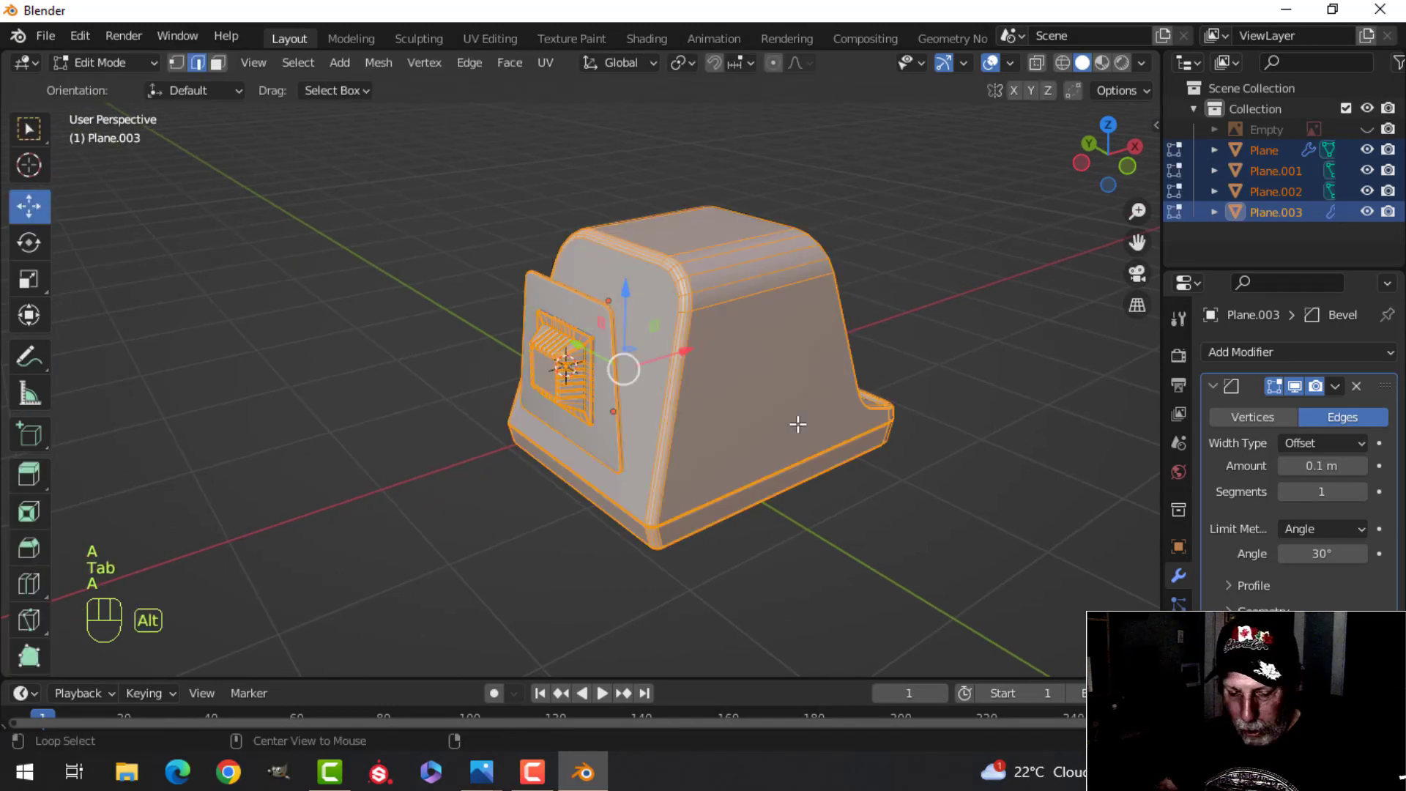
pyautogui.hotkey('alt', 'n')
pyautogui.click(797, 423)
pyautogui.press('Tab')
pyautogui.hotkey('alt', 'a')
# Step: Examine the terminal's back panel and grooved vent block from several angles
pyautogui.moveTo(632, 380); pyautogui.dragTo(820, 372, button='middle')
pyautogui.scroll(3, 644, 400)
pyautogui.moveTo(547, 408); pyautogui.dragTo(593, 452, button='middle')
pyautogui.moveTo(593, 452); pyautogui.dragTo(766, 427, button='middle')
pyautogui.scroll(-2, 618, 351)
pyautogui.moveTo(622, 358); pyautogui.dragTo(595, 433, button='middle')
pyautogui.scroll(2, 545, 388)
pyautogui.moveTo(595, 433); pyautogui.dragTo(600, 384, button='middle')
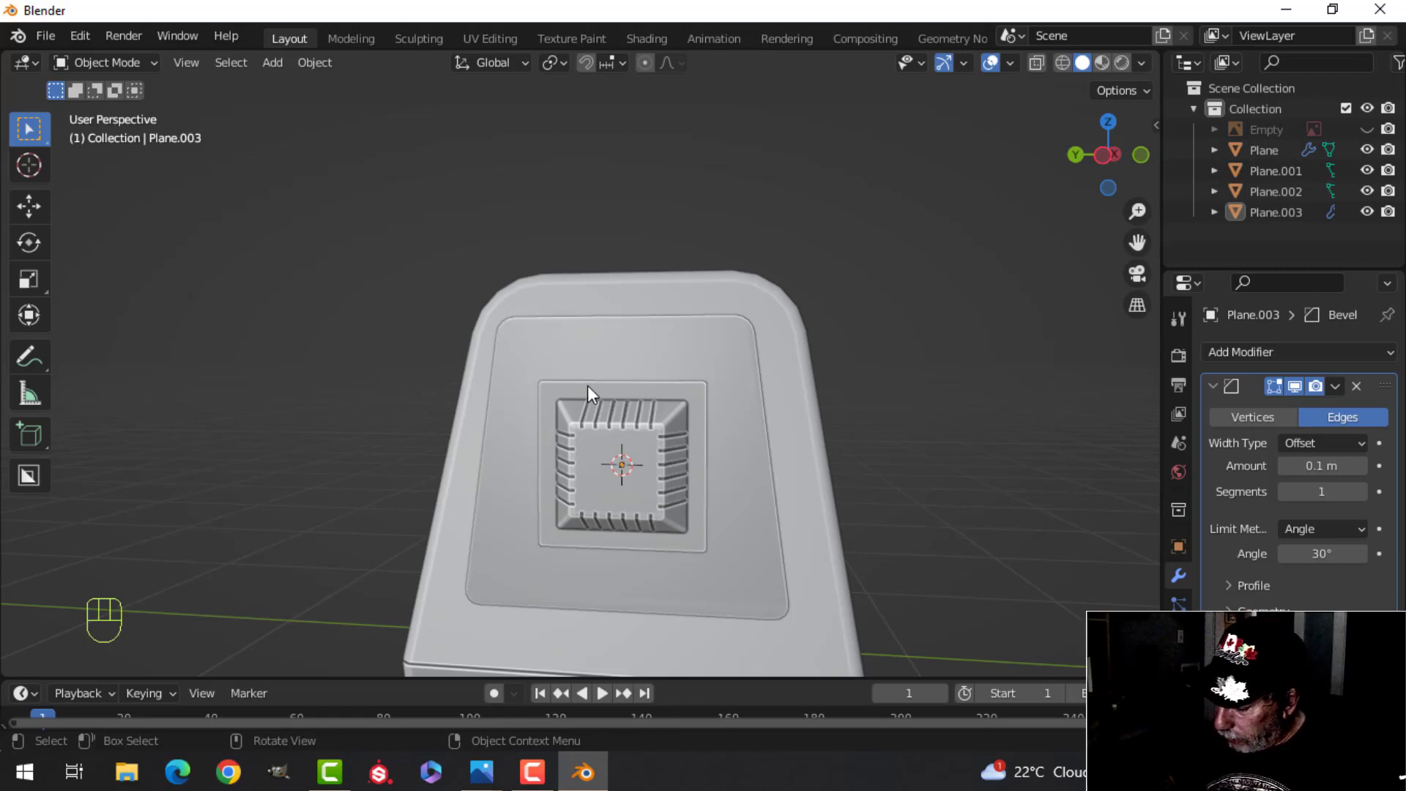
# Step: Add a mesh circle with 16 vertices at the center of the vent block in the left orthographic view
pyautogui.press('ctrl+KP_3')
pyautogui.scroll(1, 588, 386)
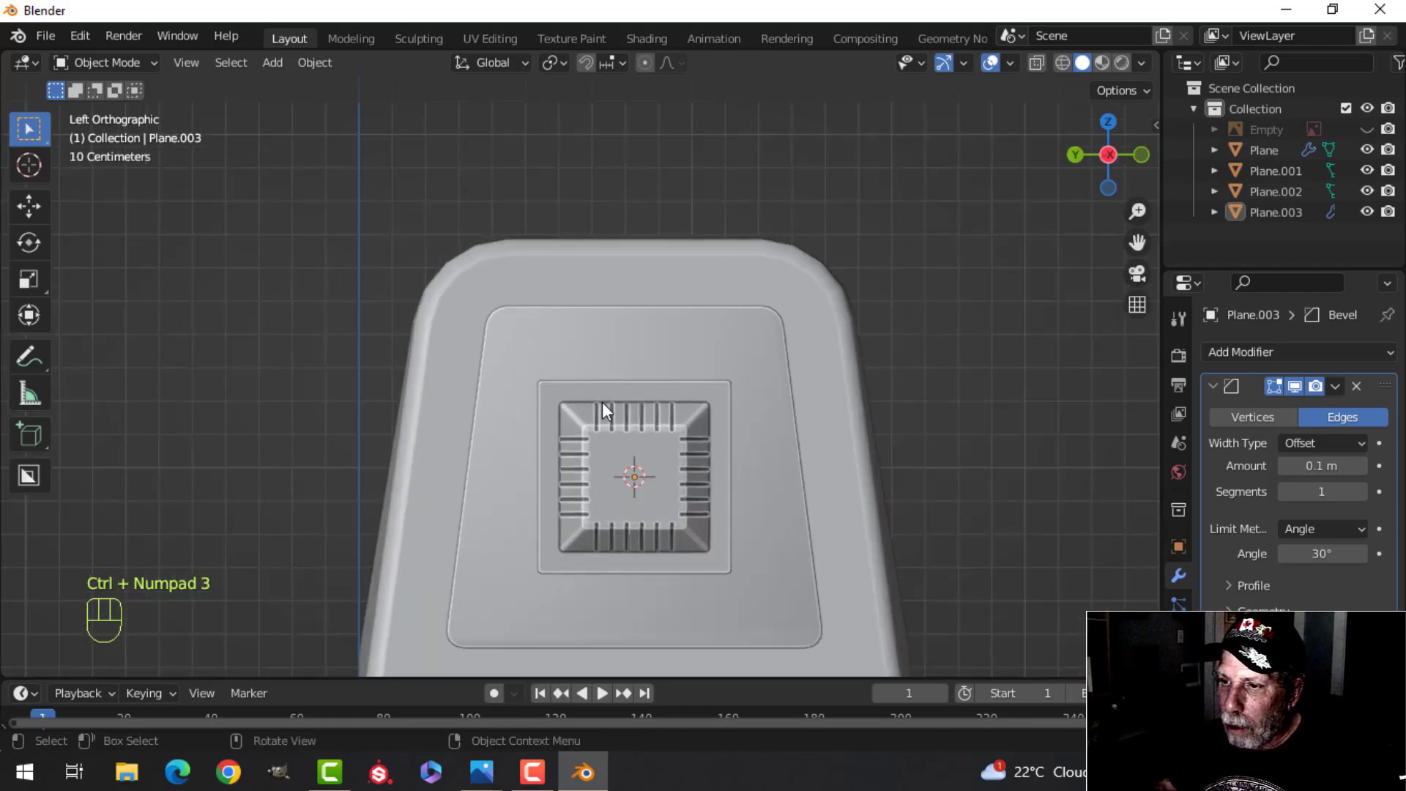
pyautogui.hotkey('shift', 'a')
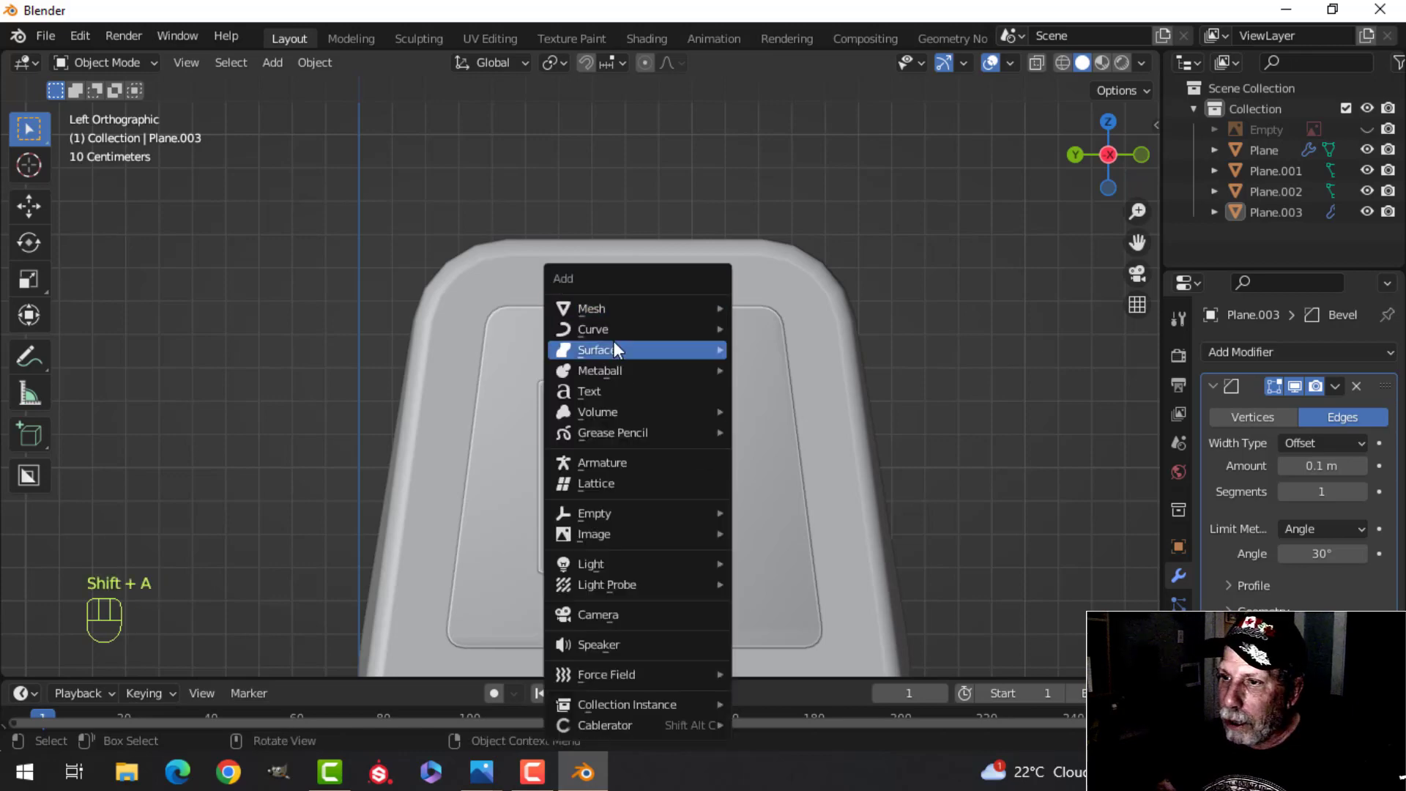
pyautogui.moveTo(614, 306)
pyautogui.click(773, 349)
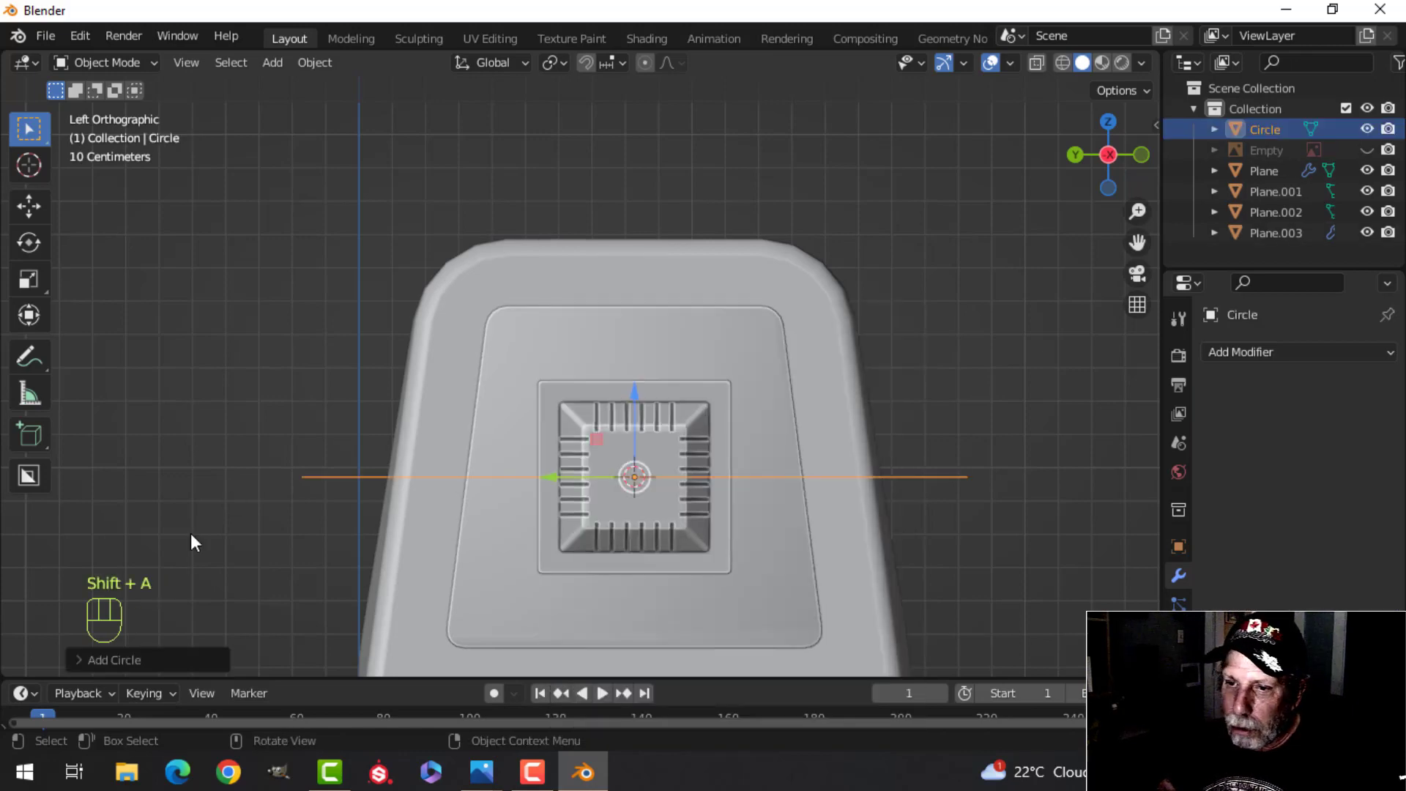
pyautogui.click(128, 660)
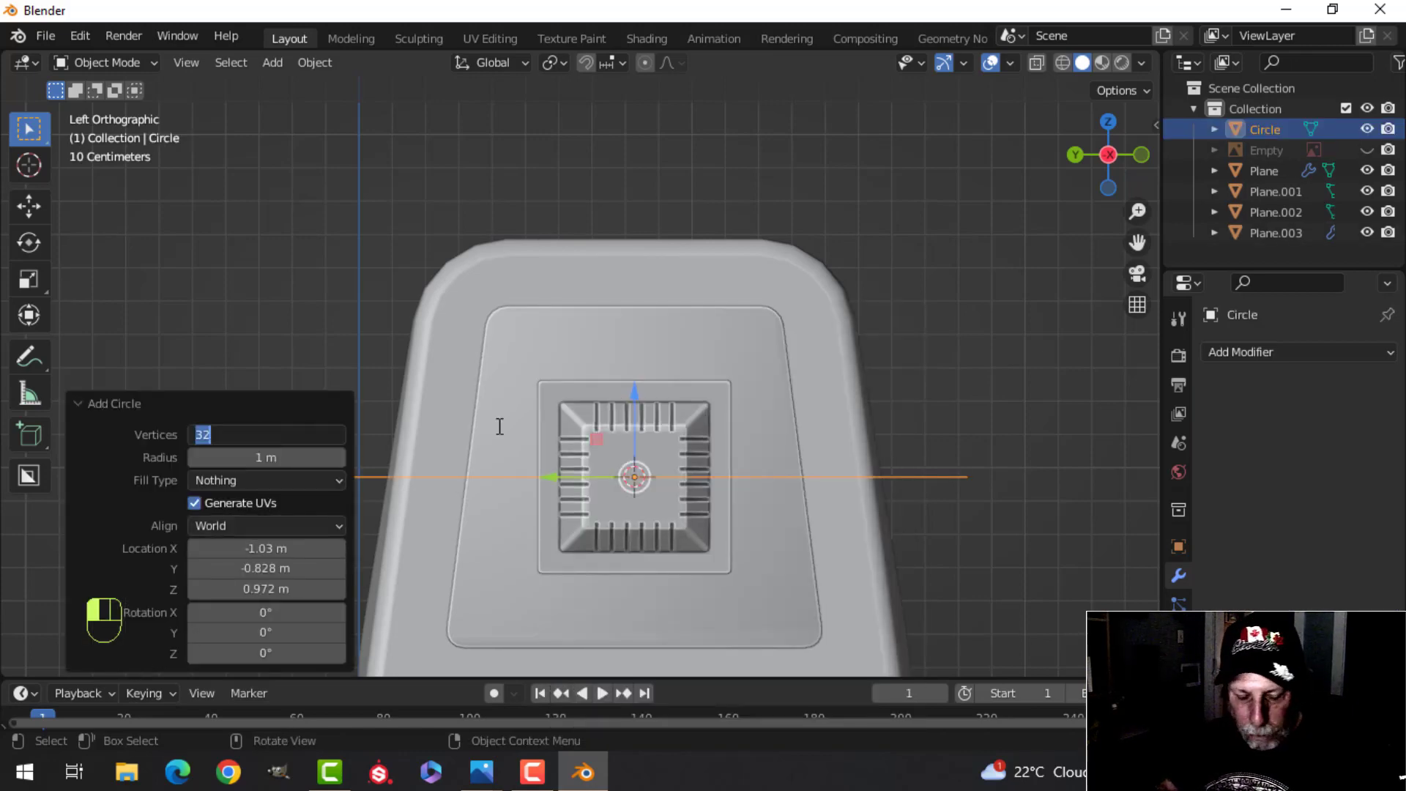
pyautogui.scroll(-3, 537, 399)
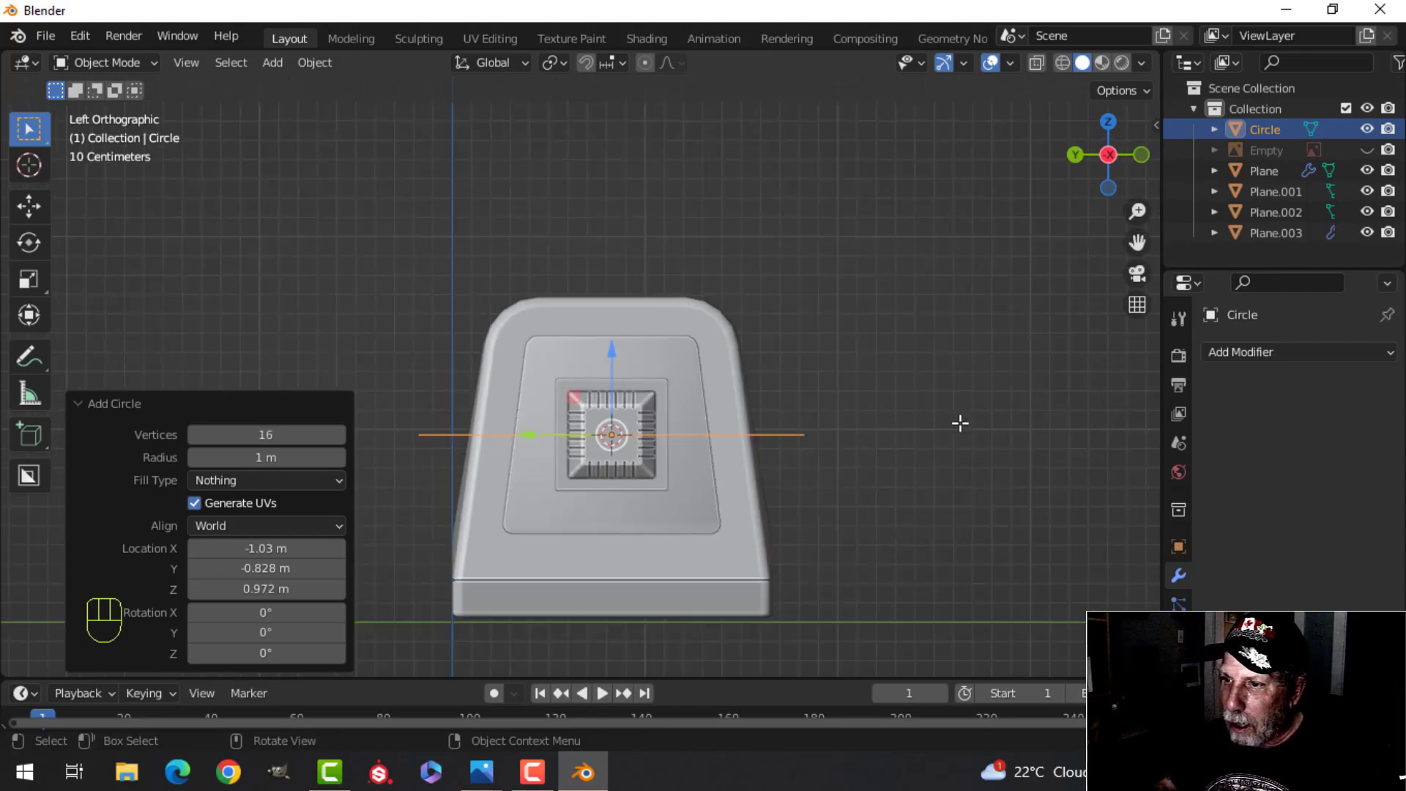
# Step: Scale the circle down, fill it with a face and rotate it 90° about Y
pyautogui.press('Tab')
pyautogui.press('s')
pyautogui.click(695, 474)
pyautogui.press('f')
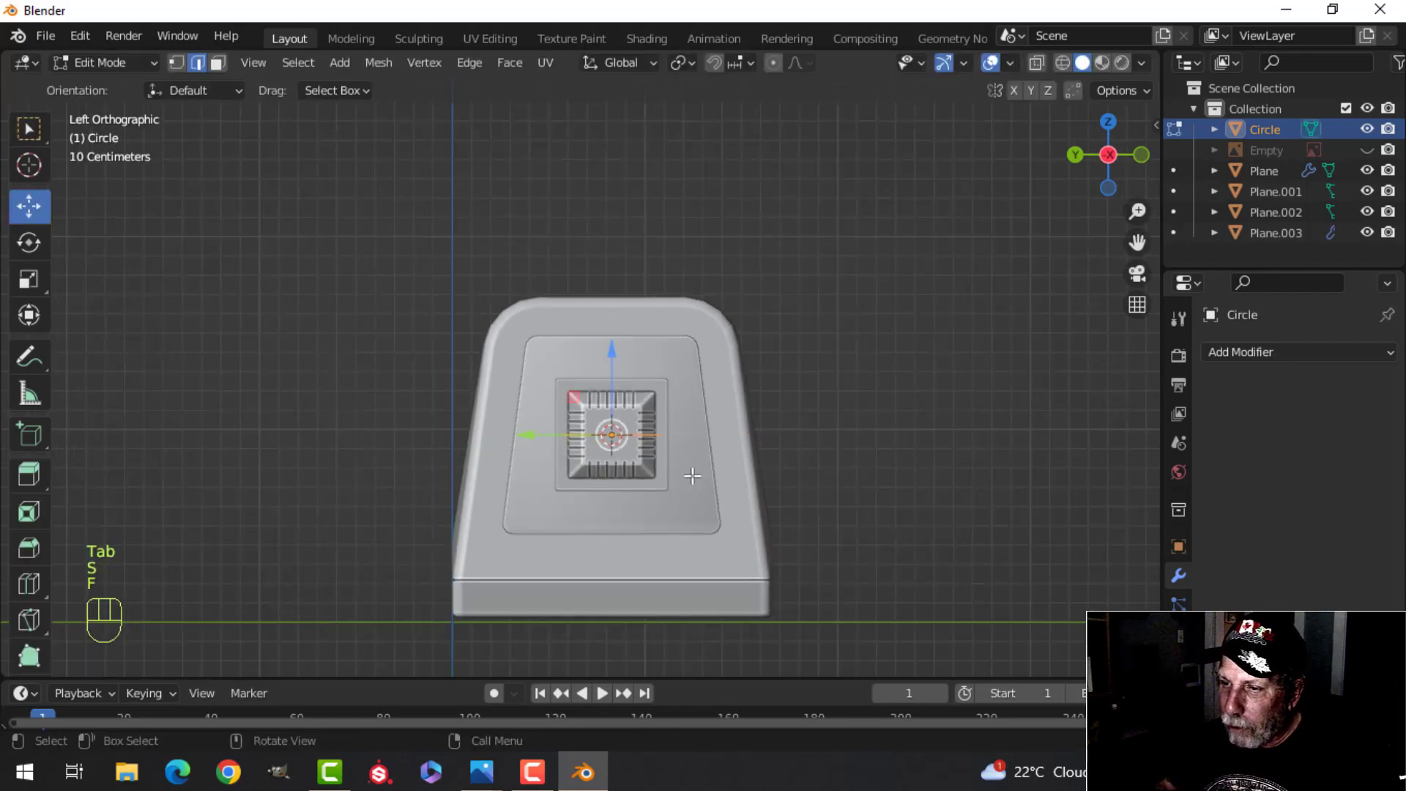
pyautogui.write('ry90')
pyautogui.click(692, 476)
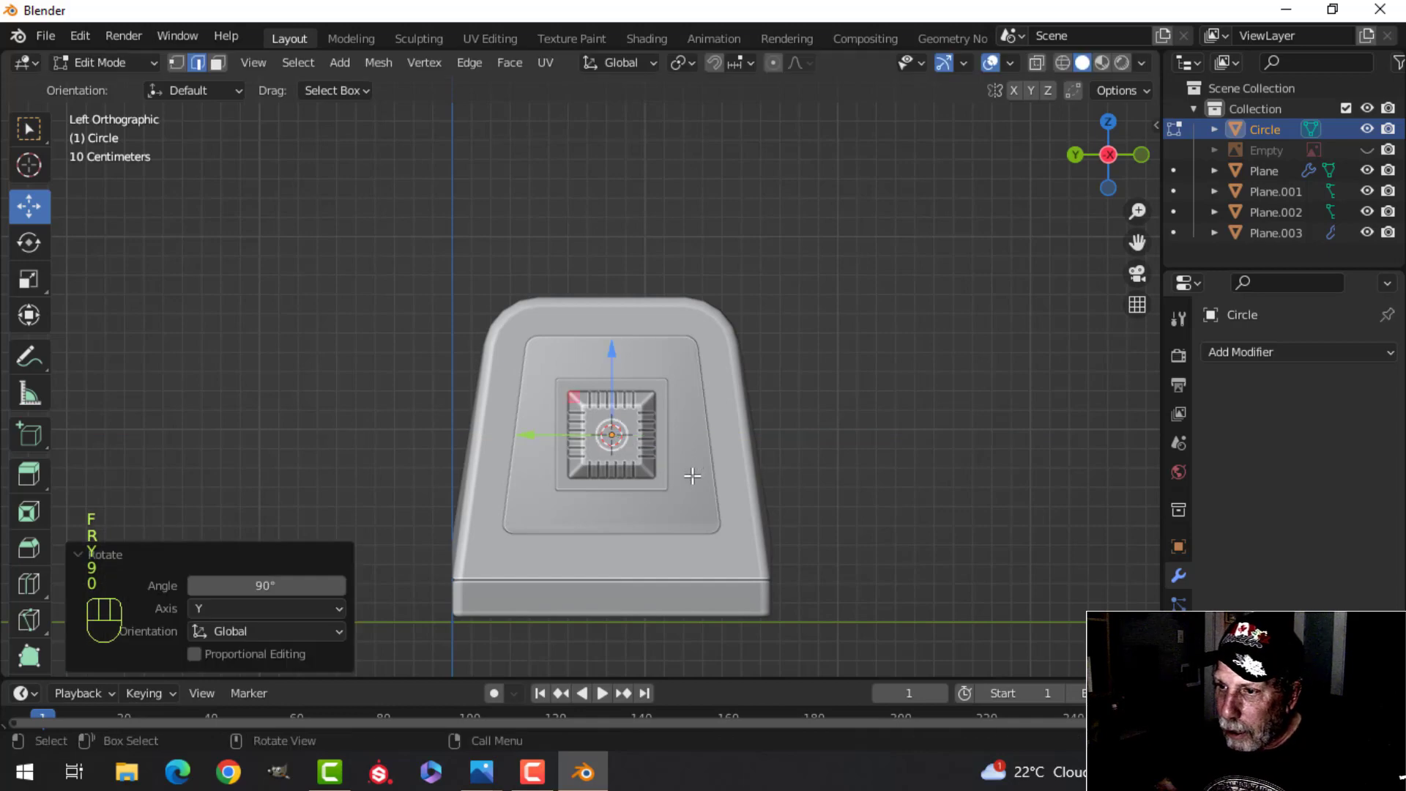
# Step: Move the disc about 0.34 m in negative X so it stands clear behind the vent block
pyautogui.scroll(-2, 692, 476)
pyautogui.moveTo(741, 437); pyautogui.dragTo(632, 434, button='middle')
pyautogui.moveTo(631, 423); pyautogui.dragTo(583, 422)
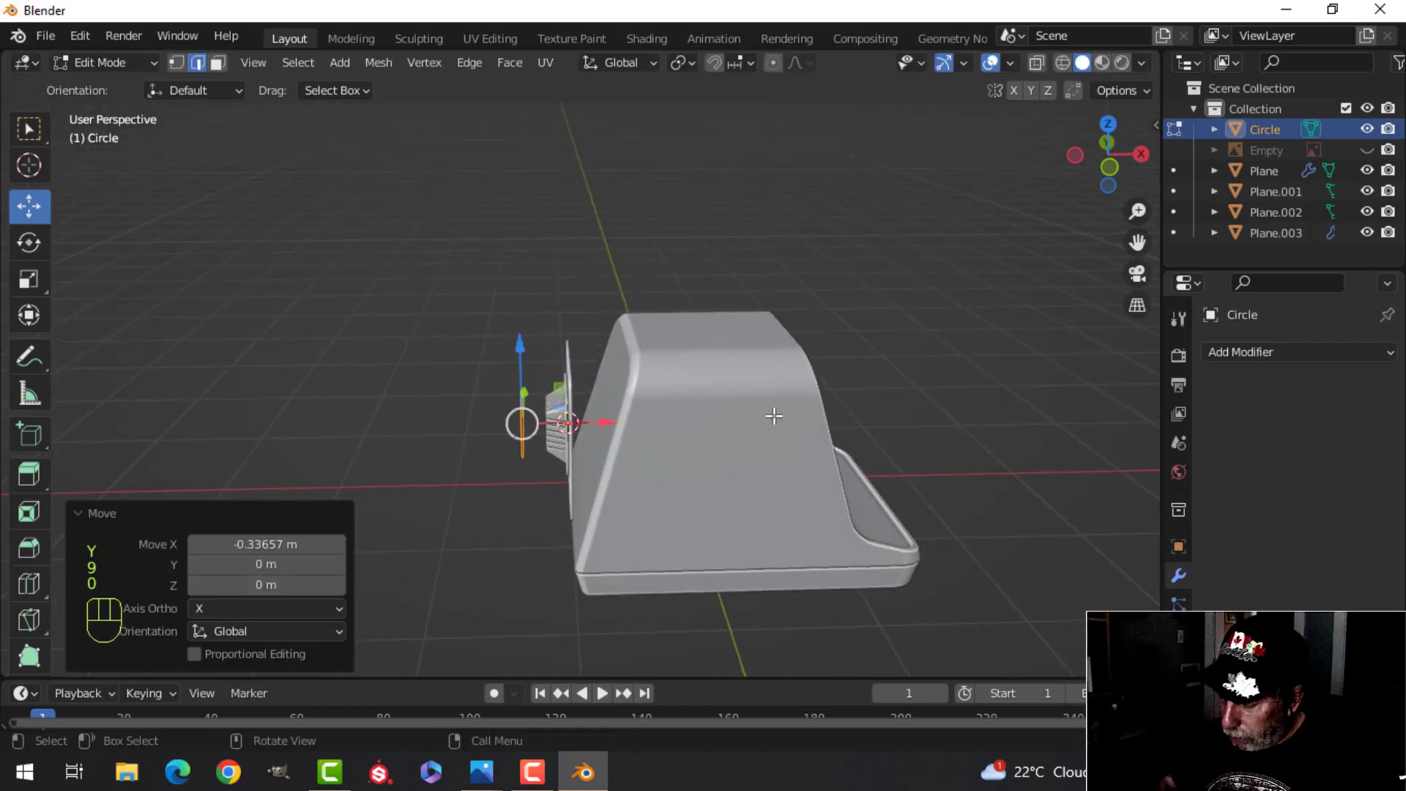
# Step: Shrink the disc to screw-head size and place it in the back panel's upper-left corner
pyautogui.press('ctrl+KP_3')
pyautogui.scroll(5, 774, 415)
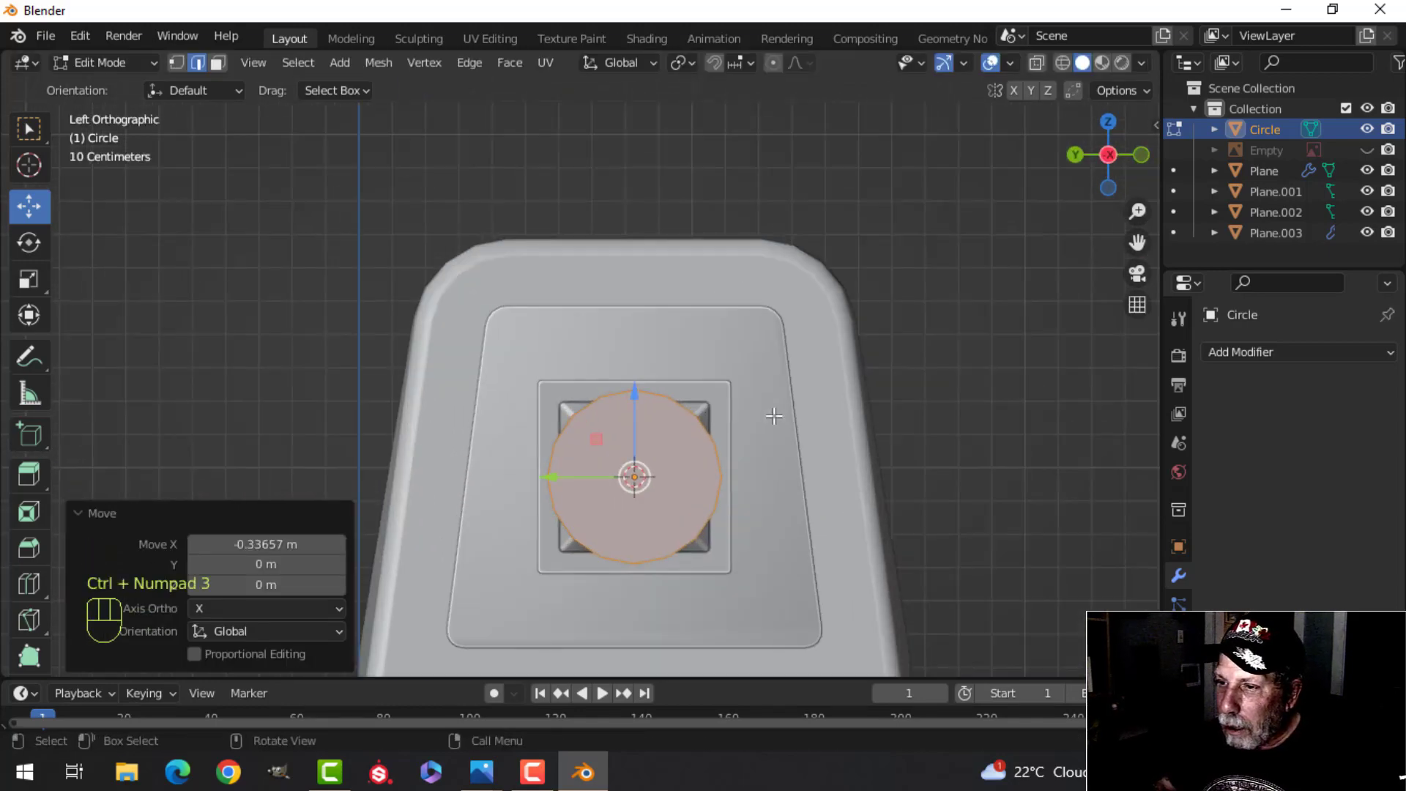
pyautogui.press('s')
pyautogui.click(645, 473)
pyautogui.press('g')
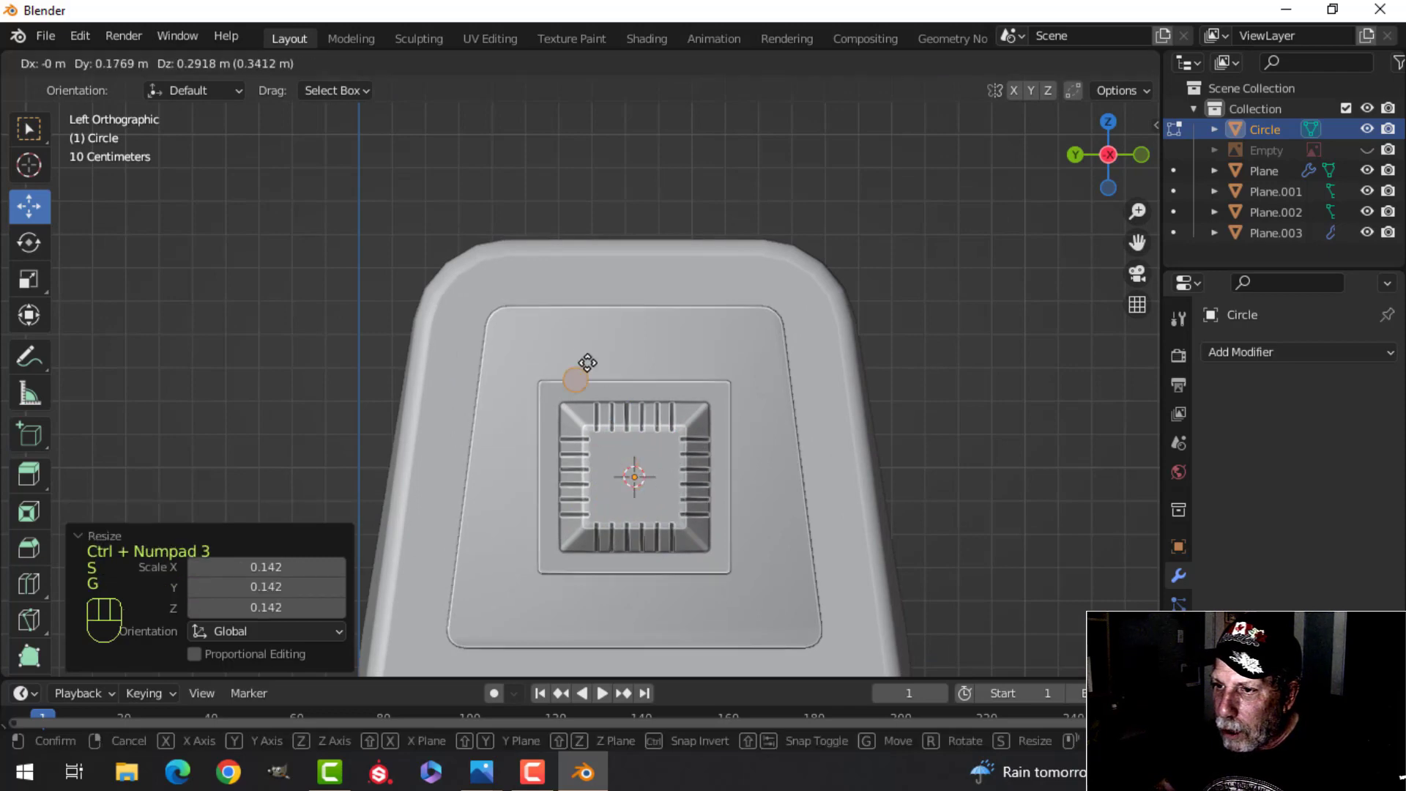
pyautogui.click(530, 327)
pyautogui.press('s')
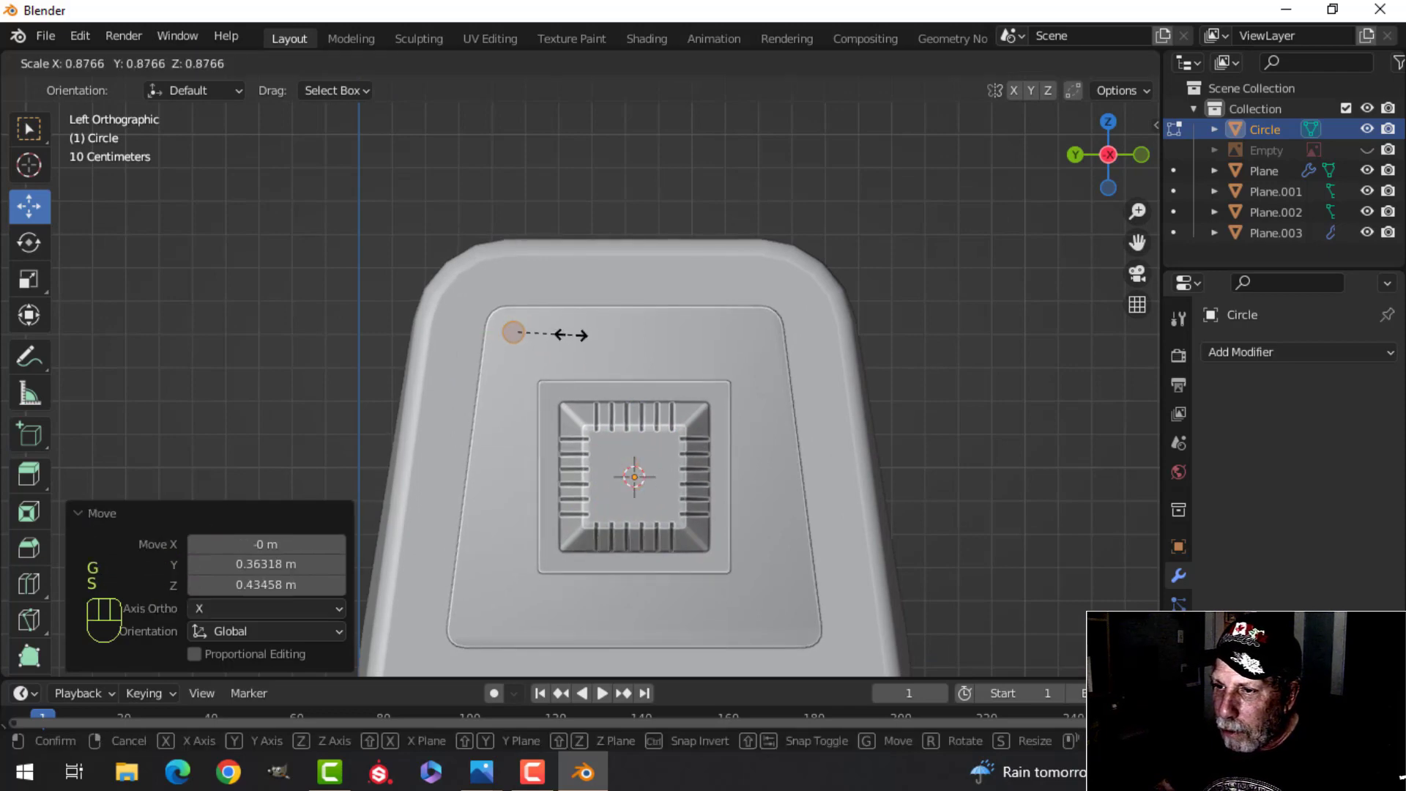
pyautogui.click(571, 330)
# Step: Extrude the small disc along X to give it a shallow thickness
pyautogui.moveTo(571, 329); pyautogui.dragTo(840, 402, button='middle')
pyautogui.press('e')
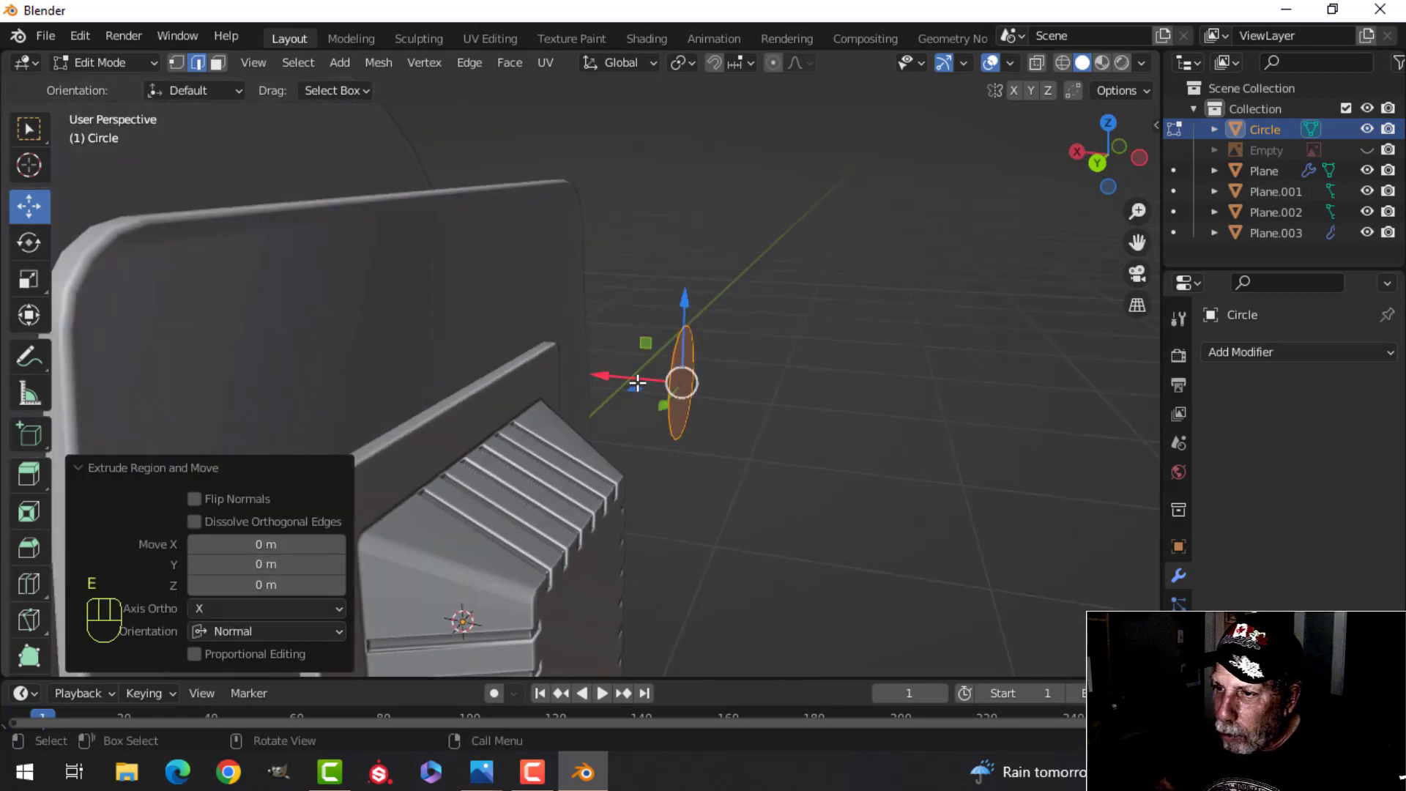
pyautogui.moveTo(607, 377); pyautogui.dragTo(608, 376)
pyautogui.press('x')
pyautogui.click(610, 378)
pyautogui.moveTo(739, 370); pyautogui.dragTo(694, 371, button='middle')
# Step: Bevel the rim of the disc's outer face with two segments and shade the object smooth
pyautogui.press('3')
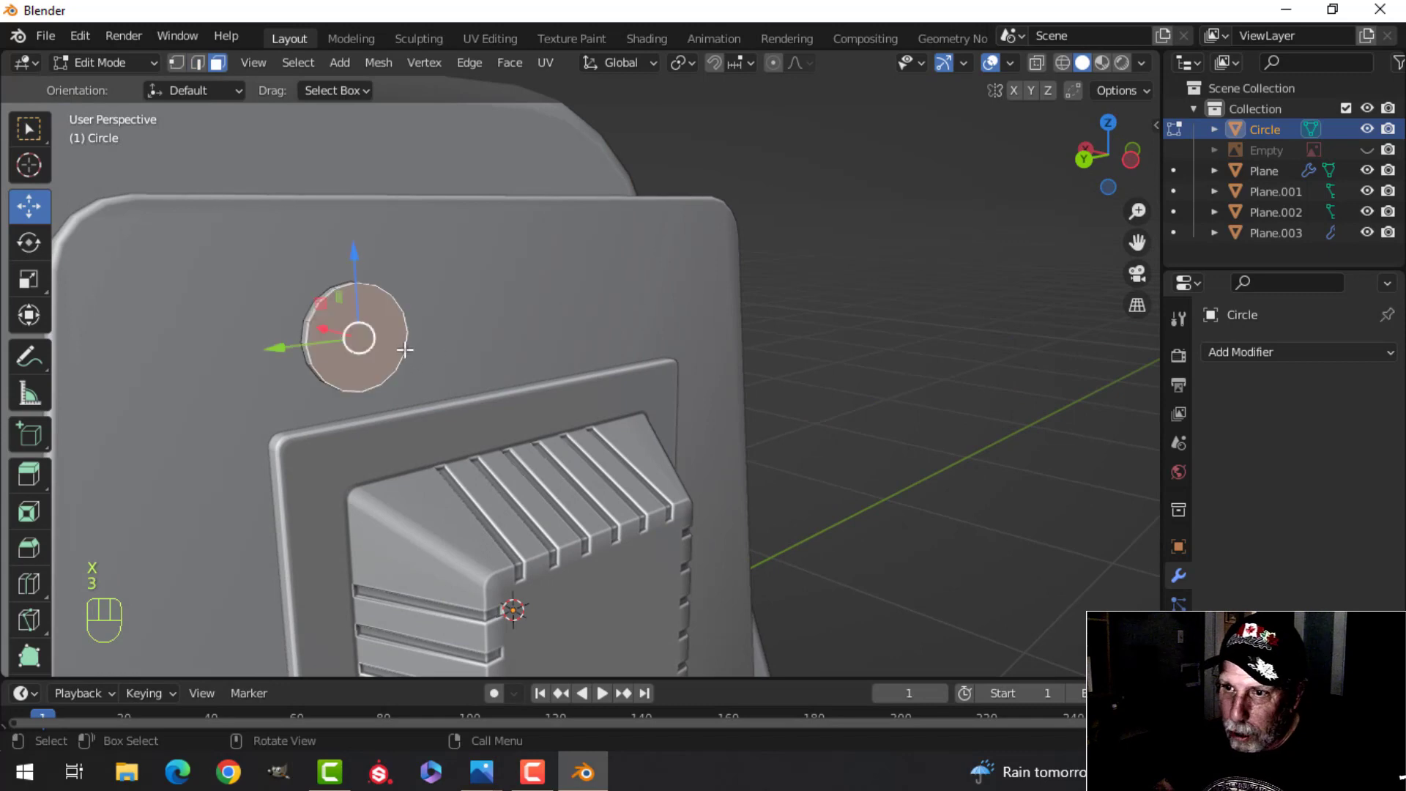
pyautogui.keyDown('shift'); pyautogui.moveTo(354, 337); pyautogui.dragTo(649, 336, button='middle'); pyautogui.keyUp('shift')
pyautogui.hotkey('ctrl', 'b')
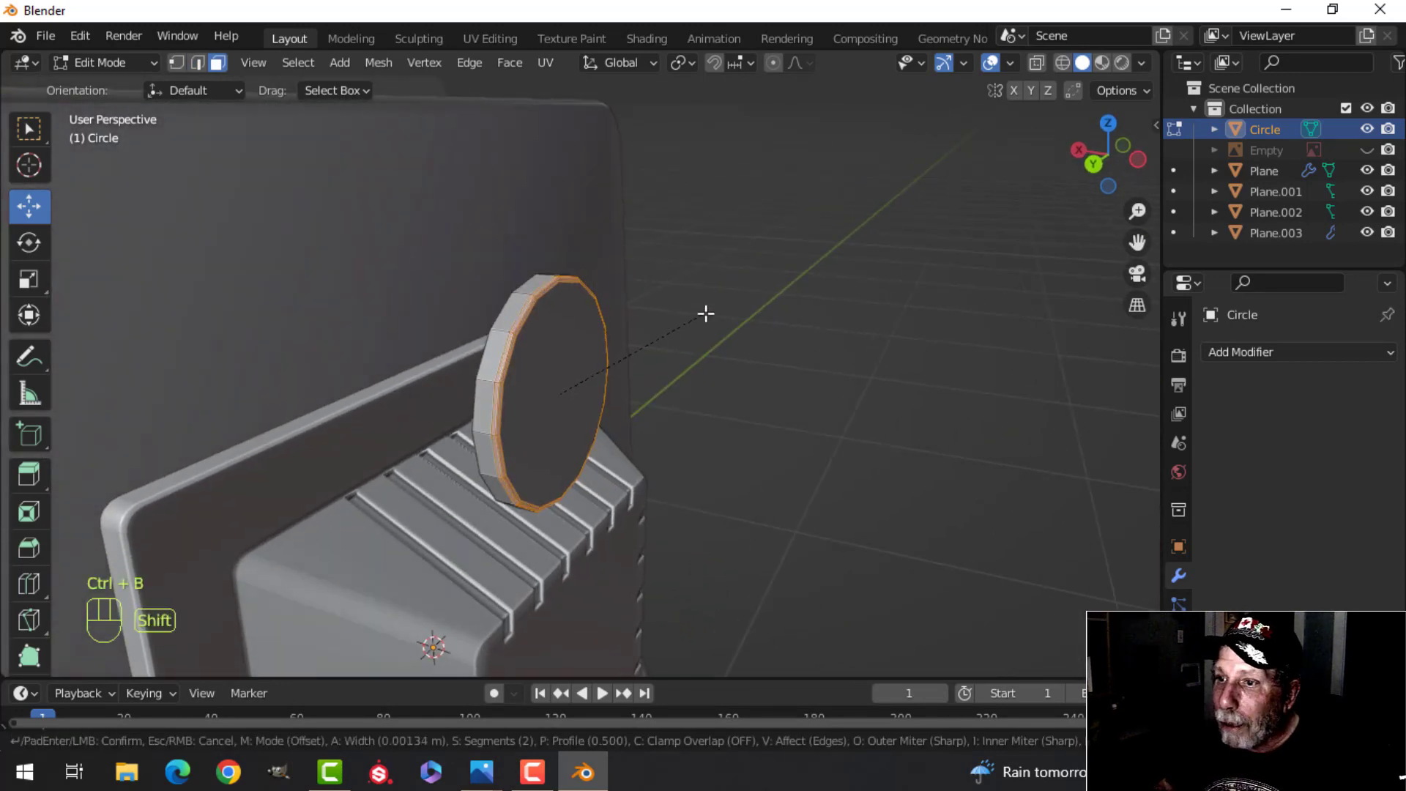
pyautogui.click(745, 293)
pyautogui.press('Tab')
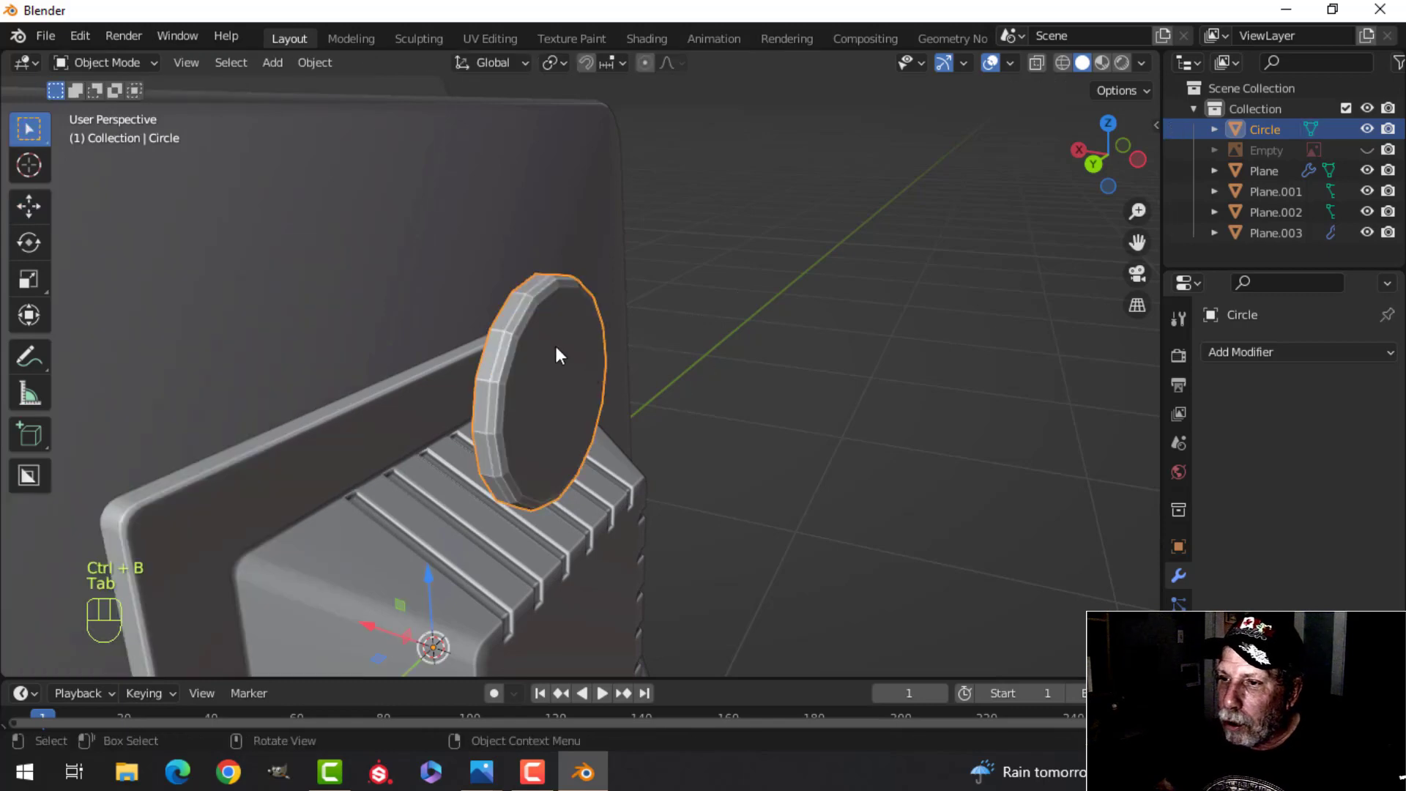
pyautogui.rightClick(539, 333)
pyautogui.click(539, 333)
# Step: Move the whole screw head about 0.33 m along X until it sits on the back panel
pyautogui.press('Tab')
pyautogui.press('a')
pyautogui.moveTo(609, 401); pyautogui.dragTo(666, 442, button='middle')
pyautogui.moveTo(574, 405); pyautogui.dragTo(226, 399)
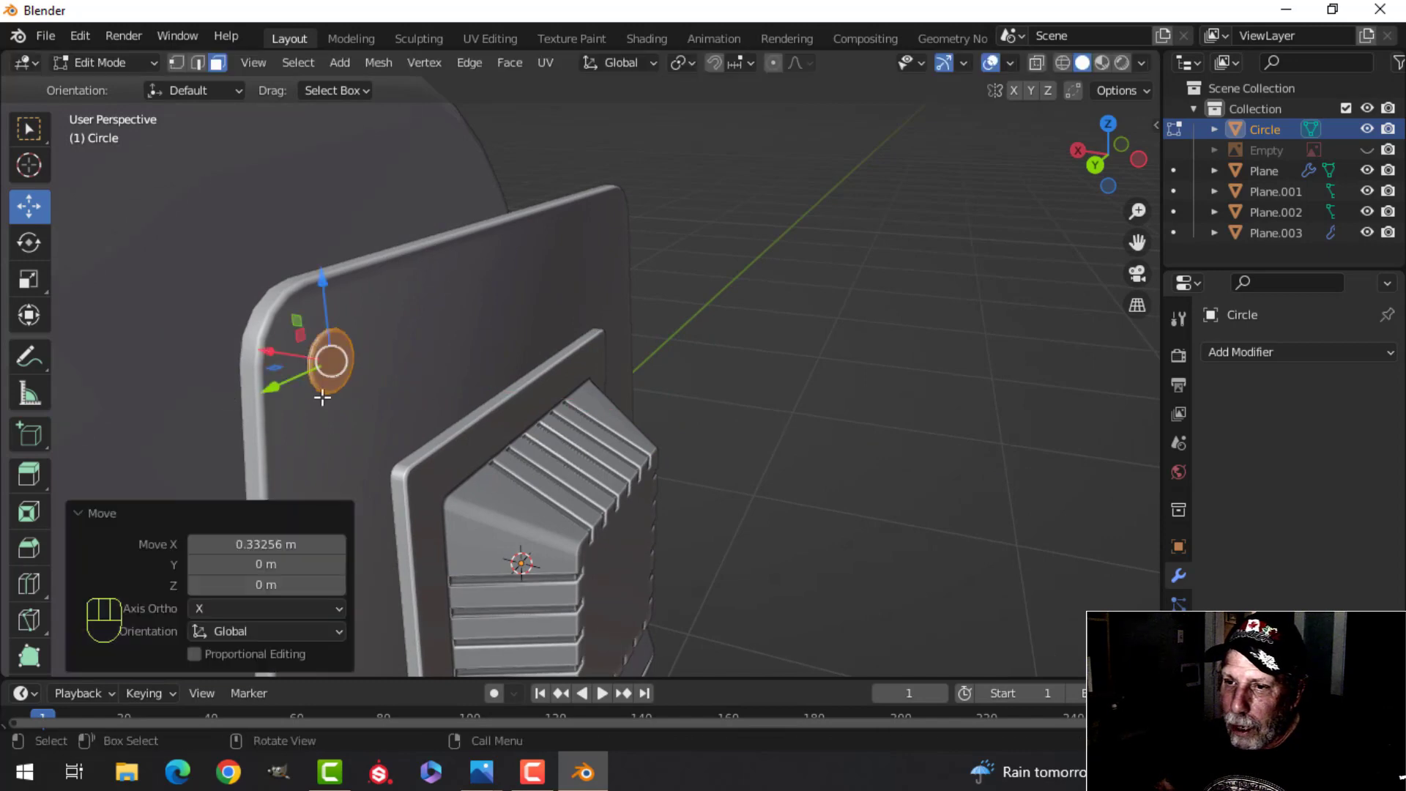
# Step: Recalculate the screw head's normals and nudge it slightly closer to the panel's upper-left corner
pyautogui.press('ctrl+KP_3')
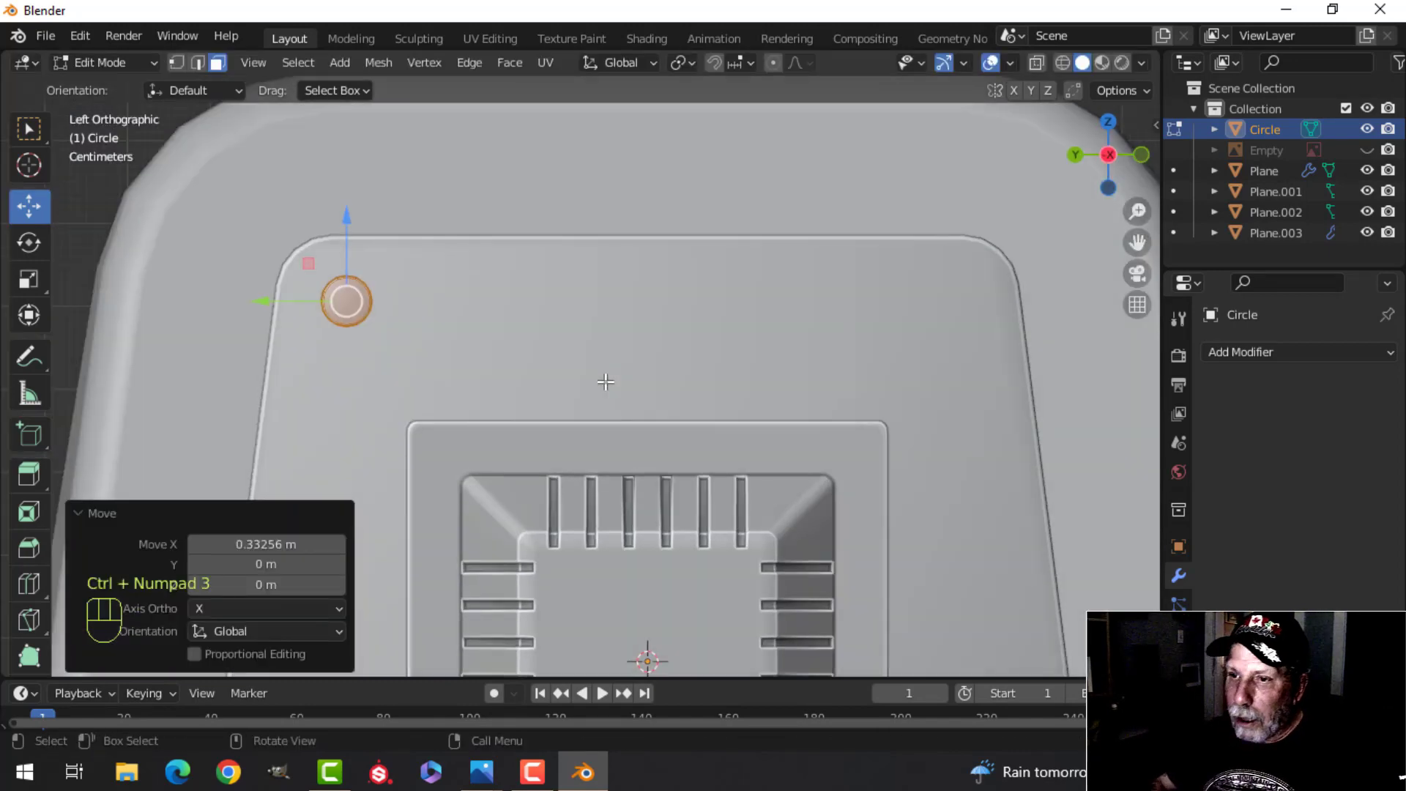
pyautogui.hotkey('alt', 'n')
pyautogui.click(471, 347)
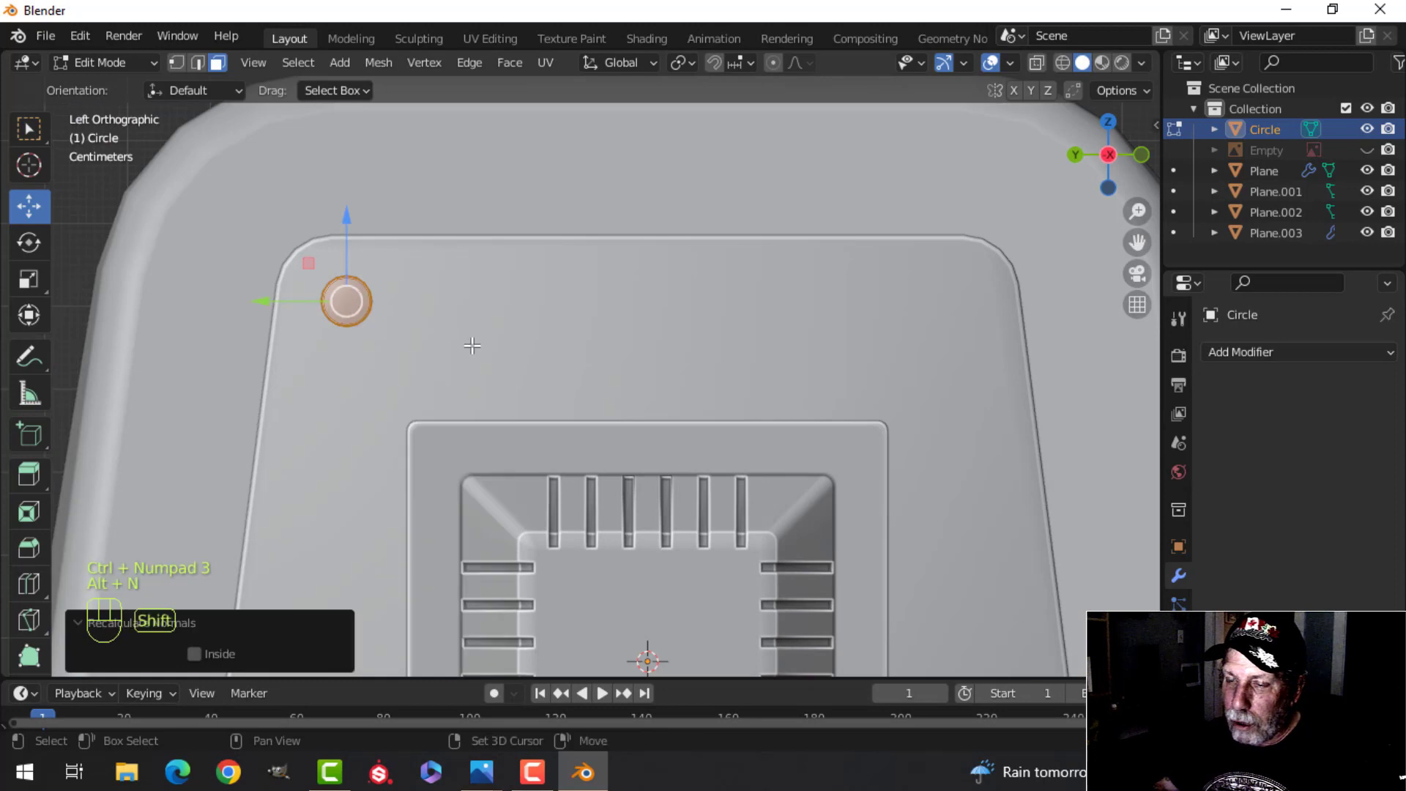
pyautogui.scroll(-2, 468, 344)
pyautogui.press('g')
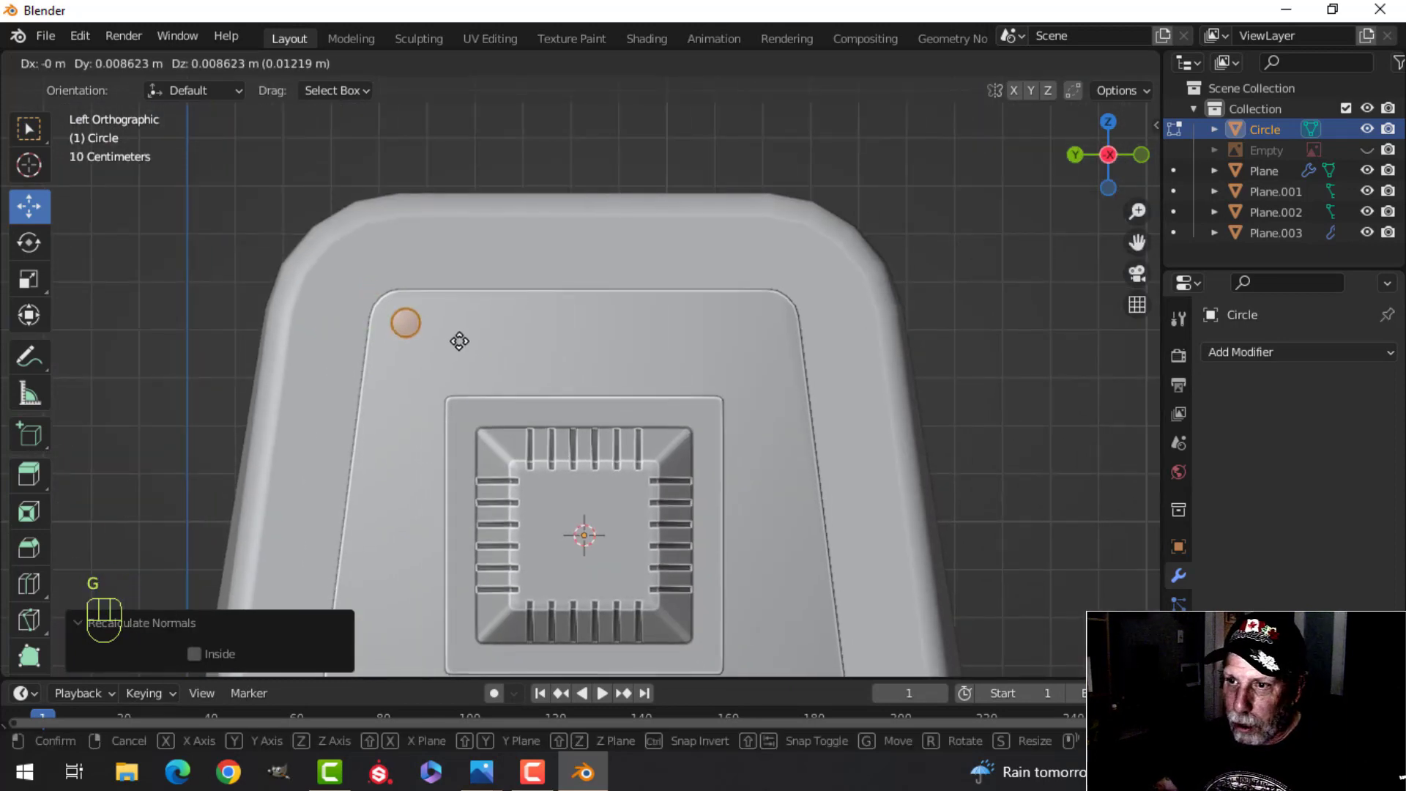
pyautogui.click(458, 337)
# Step: Duplicate the screw head and move the copy about 0.75 m in negative Y to the panel's upper-right corner
pyautogui.keyDown('shift'); pyautogui.moveTo(516, 366); pyautogui.dragTo(503, 359, button='middle'); pyautogui.keyUp('shift')
pyautogui.hotkey('shift', 'd')
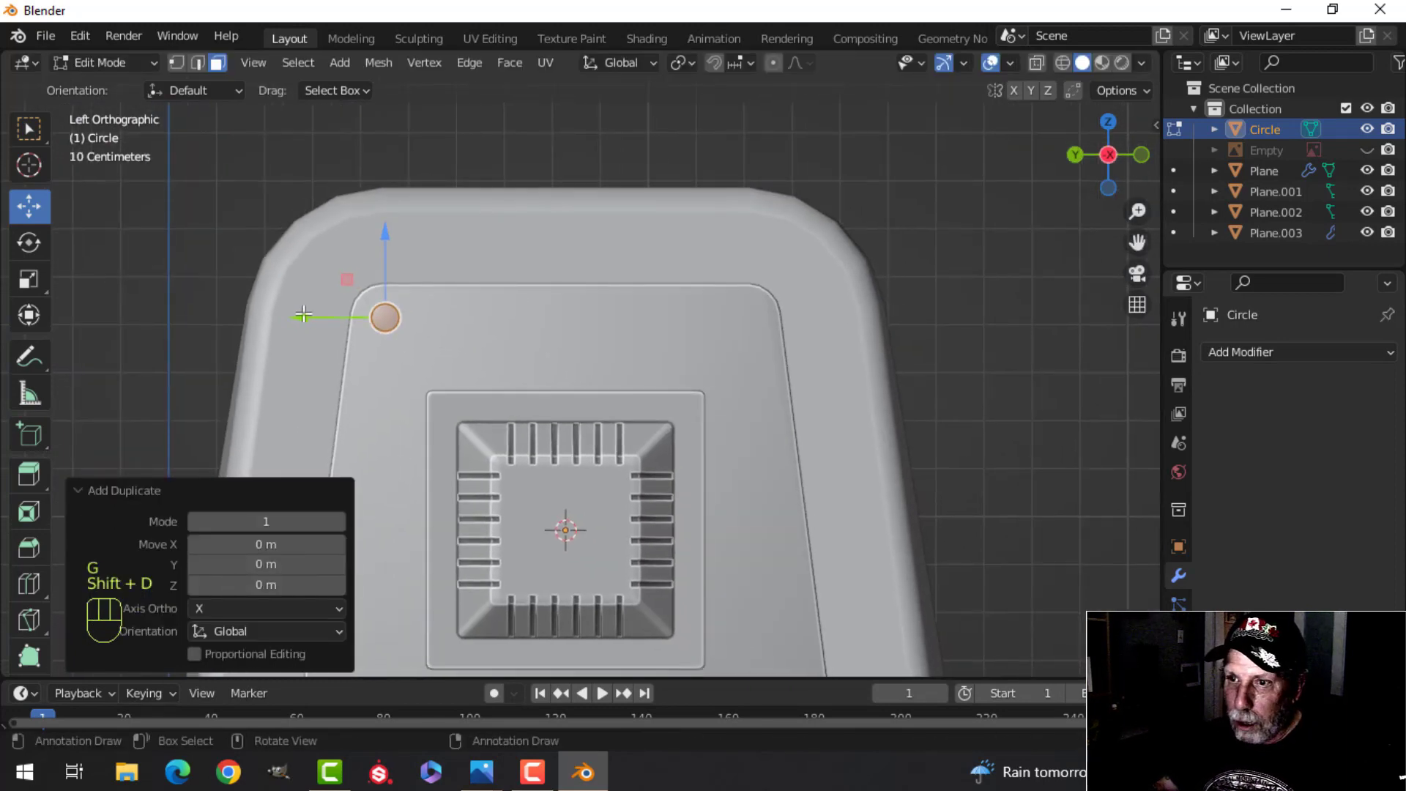
pyautogui.click(659, 351)
pyautogui.scroll(-1, 659, 351)
# Step: Duplicate the upper-right screw head and place the copy in the panel's lower-right corner
pyautogui.keyDown('shift'); pyautogui.moveTo(725, 426); pyautogui.dragTo(684, 288, button='middle'); pyautogui.keyUp('shift')
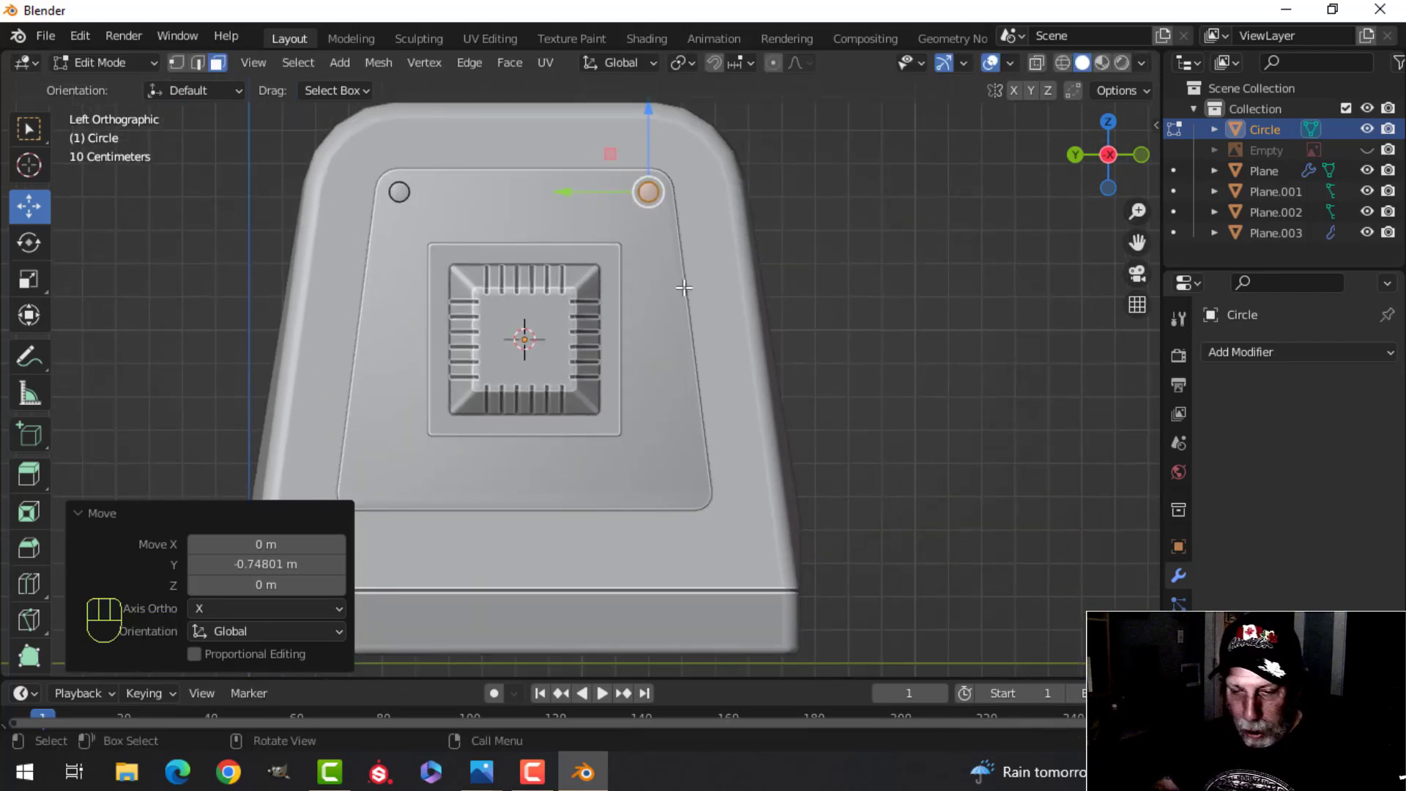
pyautogui.hotkey('shift', 'd')
pyautogui.press('g')
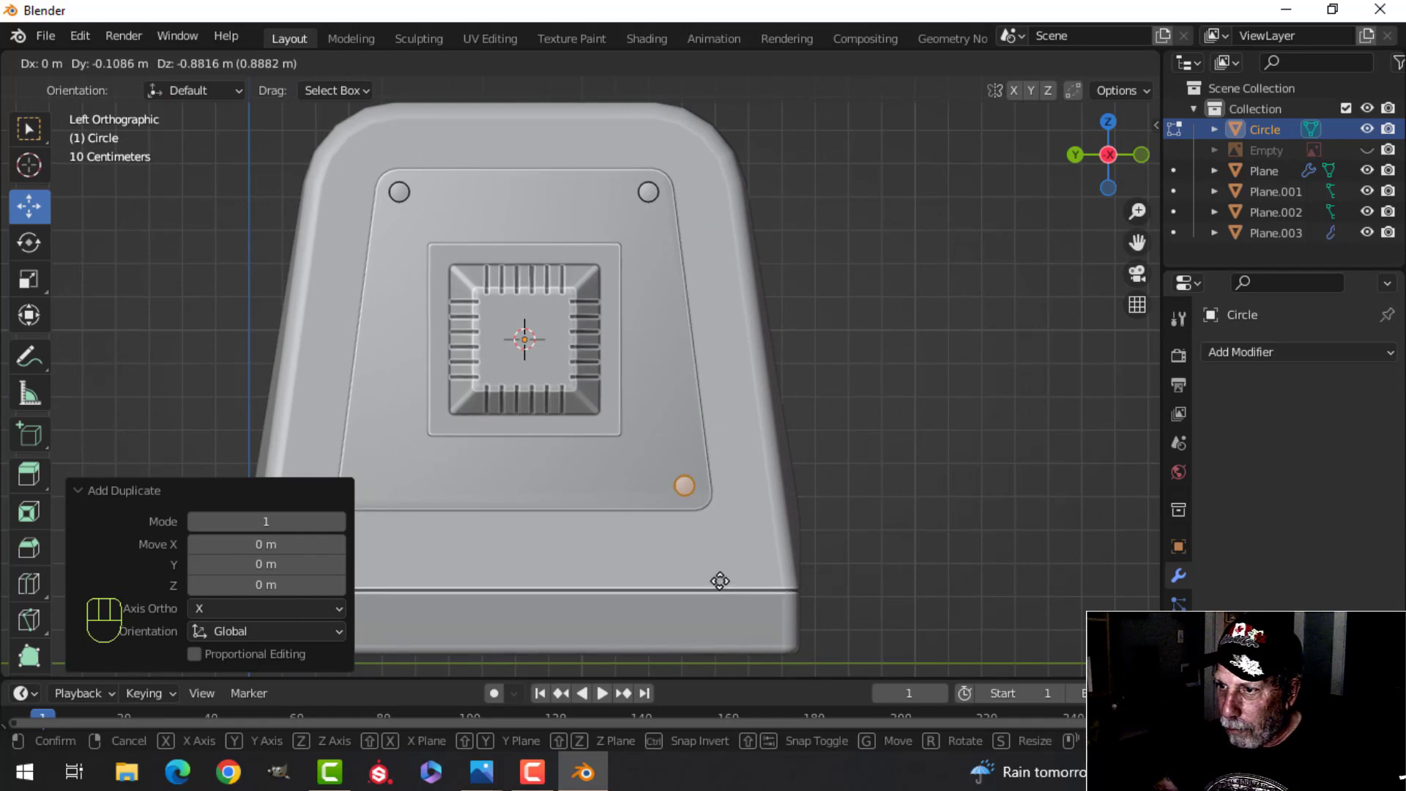
pyautogui.click(718, 581)
# Step: Duplicate the lower-right screw head, slide the copy along Y to the lower-left corner and leave mesh editing
pyautogui.keyDown('shift'); pyautogui.moveTo(758, 492); pyautogui.dragTo(828, 486, button='middle'); pyautogui.keyUp('shift')
pyautogui.hotkey('shift', 'd')
pyautogui.rightClick(717, 493)
pyautogui.moveTo(681, 481); pyautogui.dragTo(363, 480)
pyautogui.moveTo(363, 480); pyautogui.dragTo(547, 397, button='middle')
pyautogui.press('Tab')
pyautogui.hotkey('alt', 'a')
pyautogui.scroll(5, 547, 397)
pyautogui.keyDown('shift'); pyautogui.moveTo(550, 347); pyautogui.dragTo(531, 366, button='middle'); pyautogui.keyUp('shift')
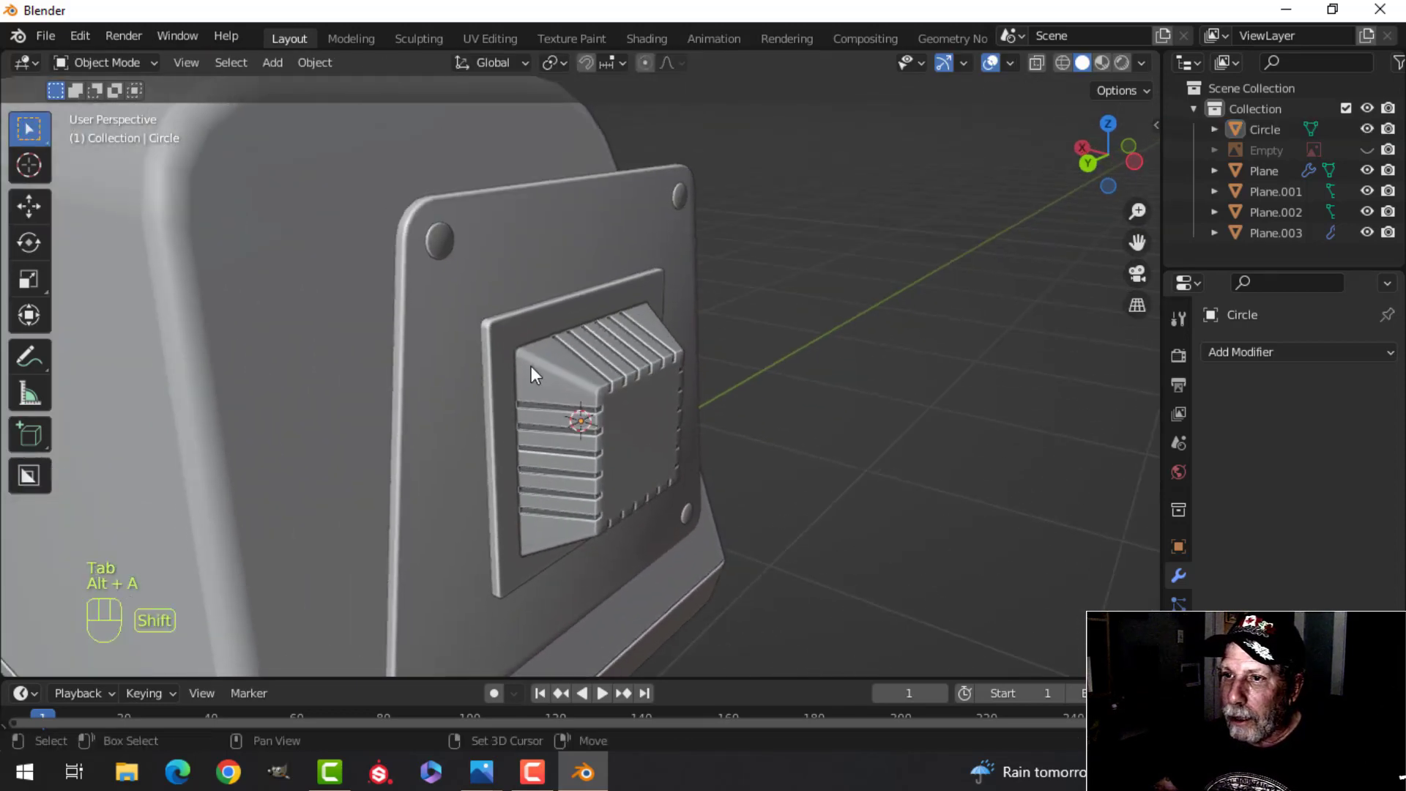
# Step: Join the four screw heads with the back panel into one object
pyautogui.click(442, 249)
pyautogui.keyDown('shift'); pyautogui.click(549, 232); pyautogui.keyUp('shift')
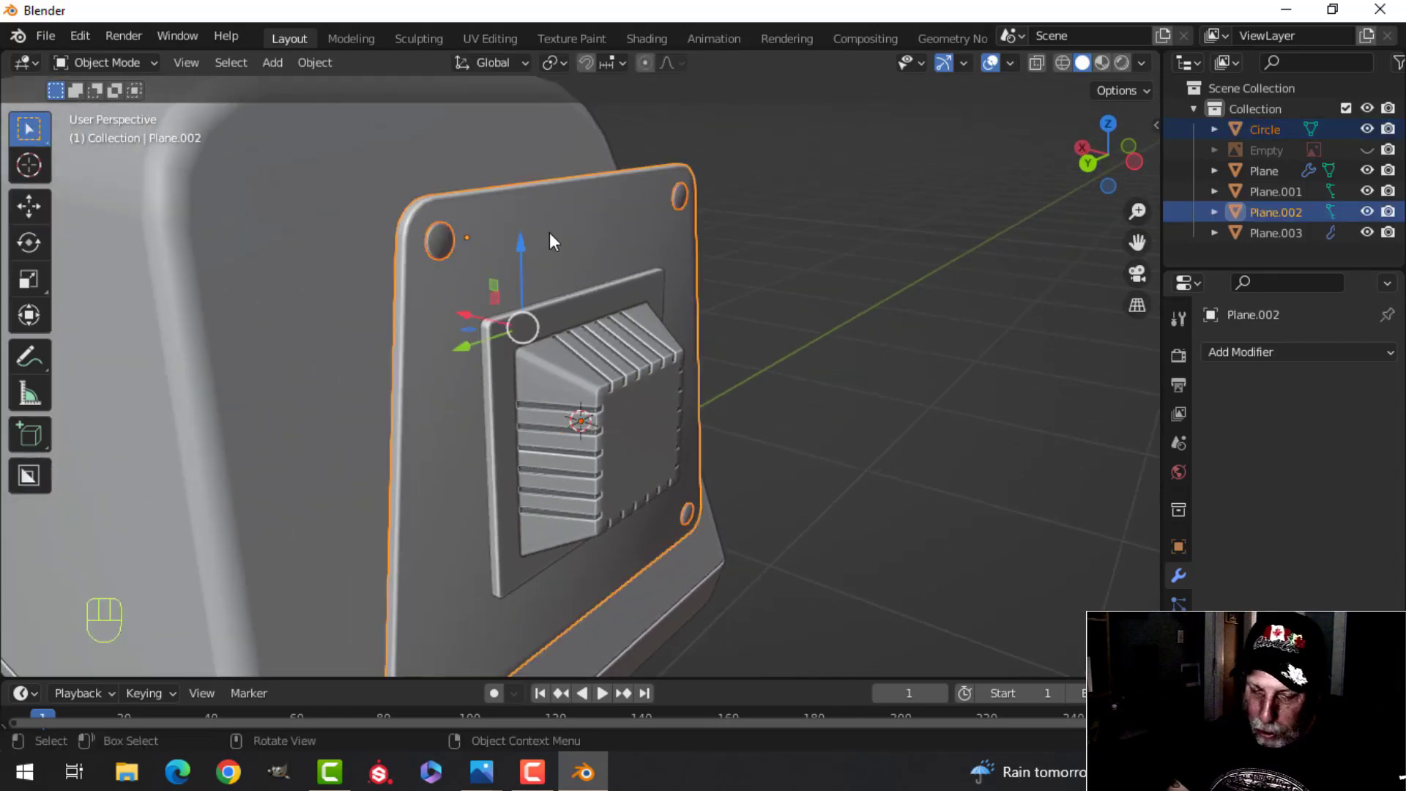
pyautogui.hotkey('ctrl', 'j')
# Step: Recalculate the normals of the joined panel and screw heads, then leave mesh editing with nothing selected
pyautogui.press('Tab')
pyautogui.press('a')
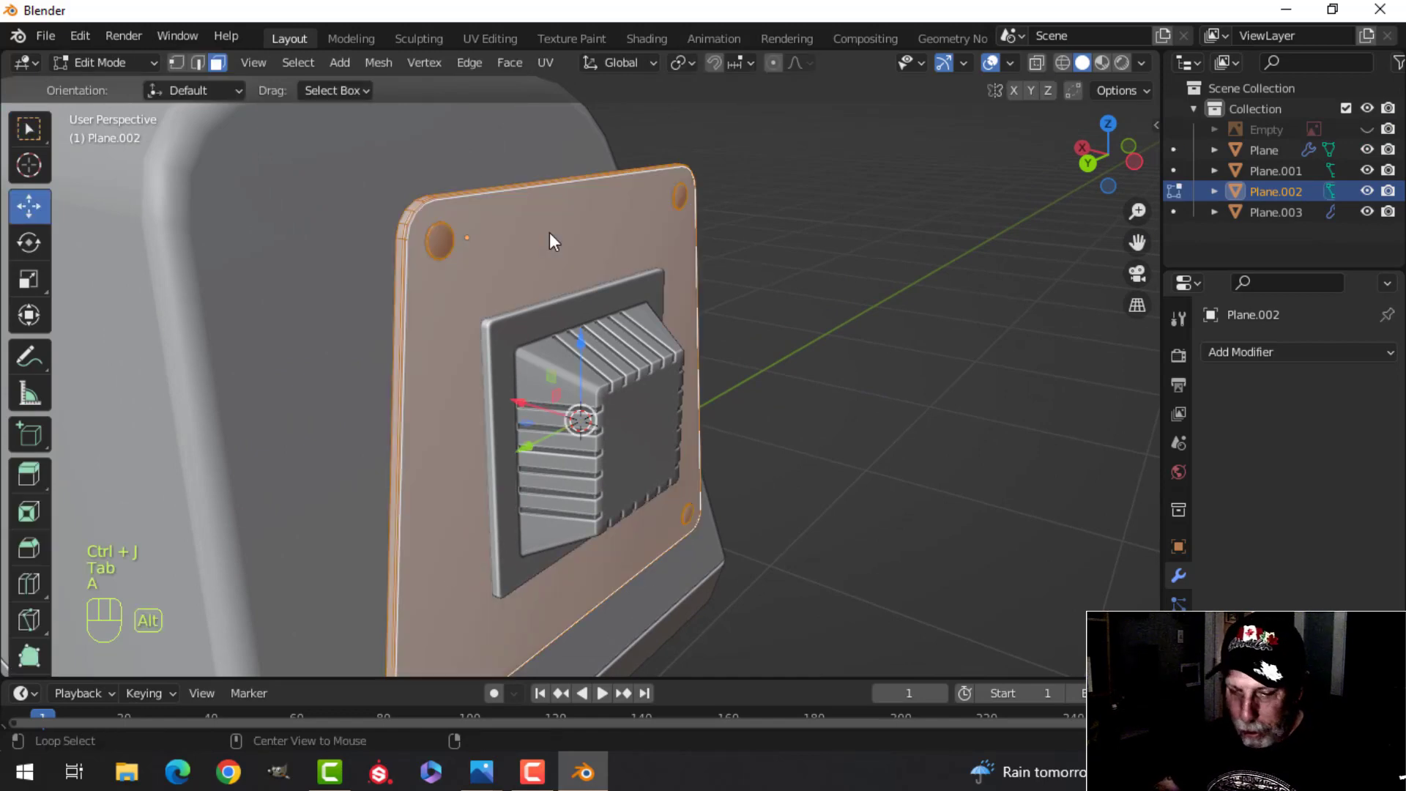
pyautogui.hotkey('alt', 'n')
pyautogui.click(549, 231)
pyautogui.hotkey('alt', 'a')
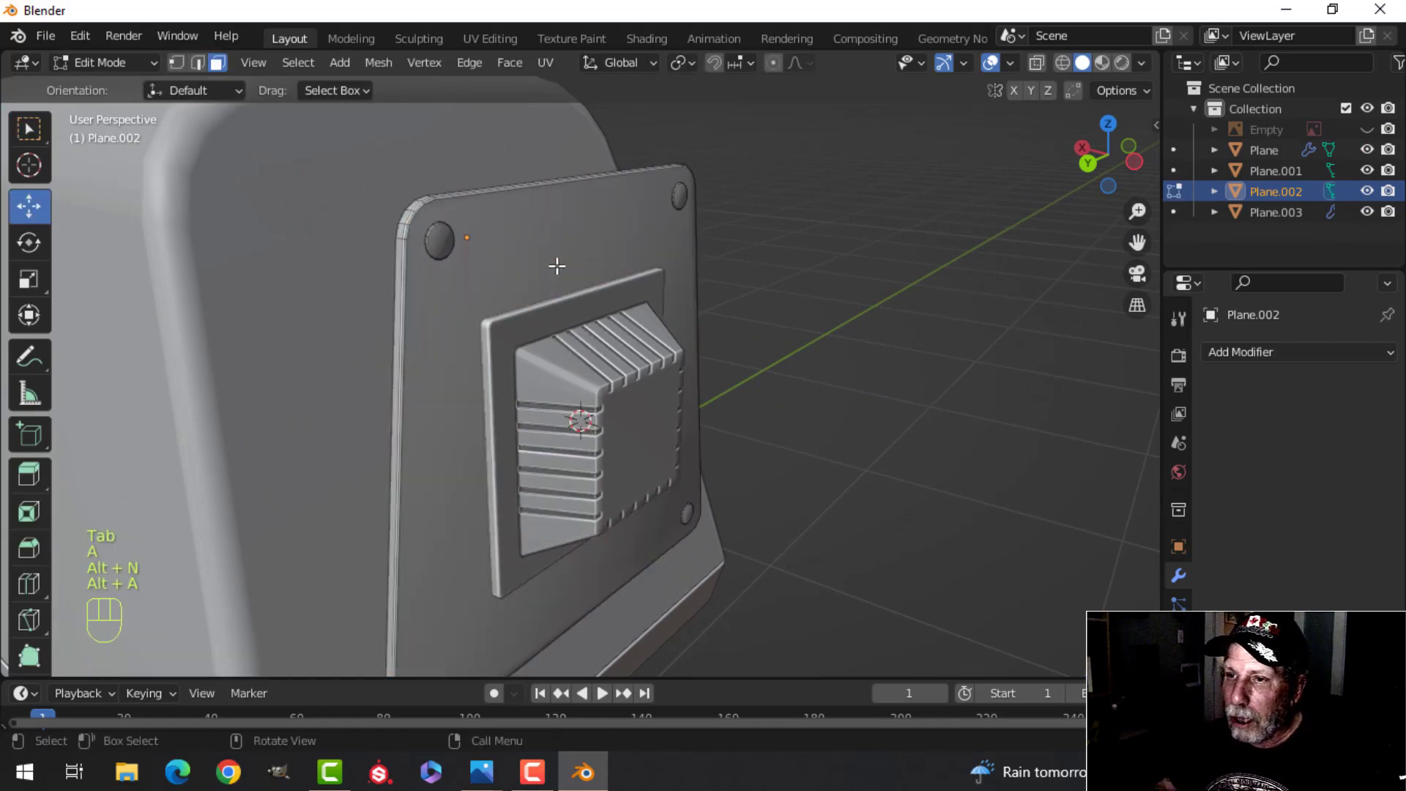
pyautogui.press('Tab')
pyautogui.hotkey('alt', 'a')
# Step: Apply the Bevel modifier on the ribbed vent block
pyautogui.moveTo(680, 268); pyautogui.dragTo(612, 362, button='middle')
pyautogui.scroll(3, 696, 293)
pyautogui.click(612, 362)
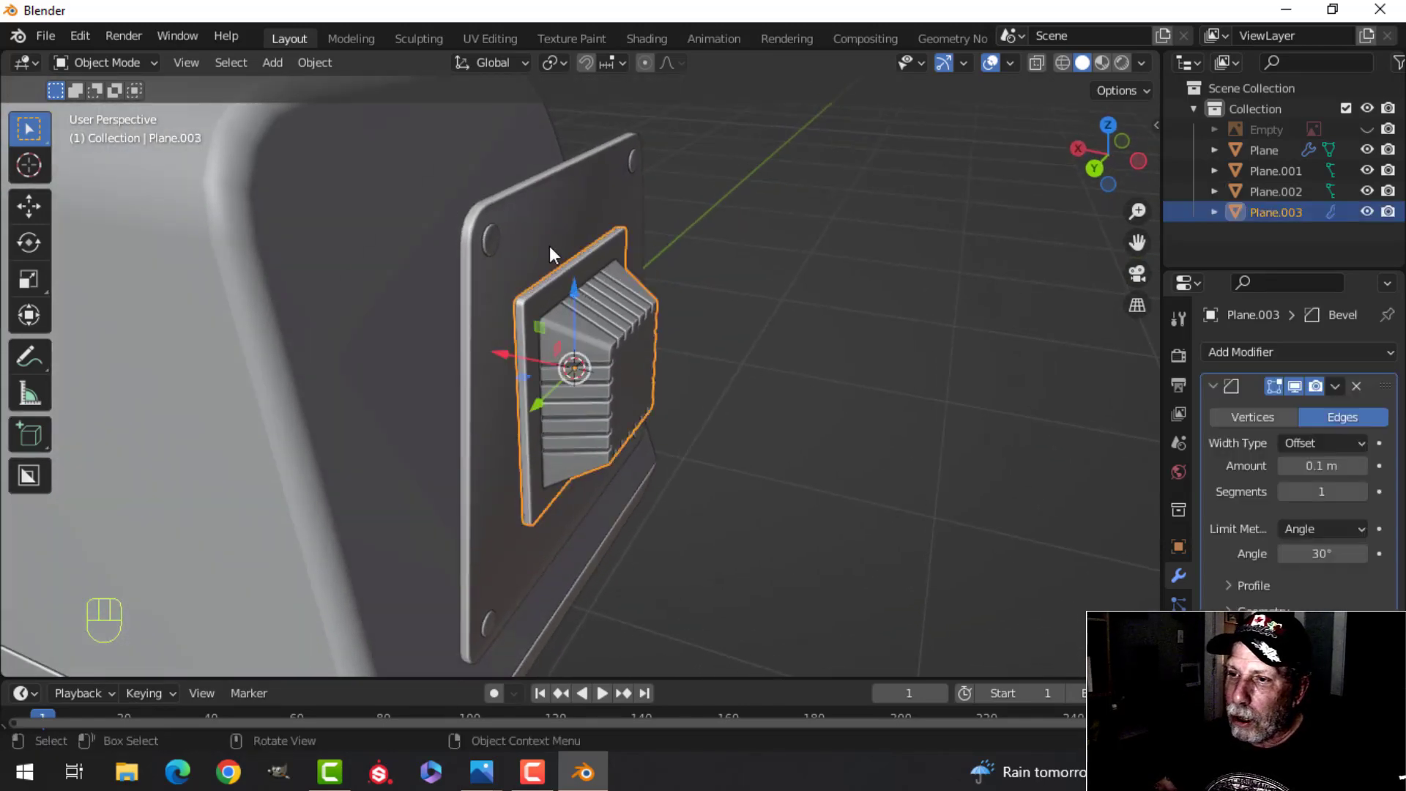
pyautogui.click(1335, 385)
pyautogui.click(1302, 407)
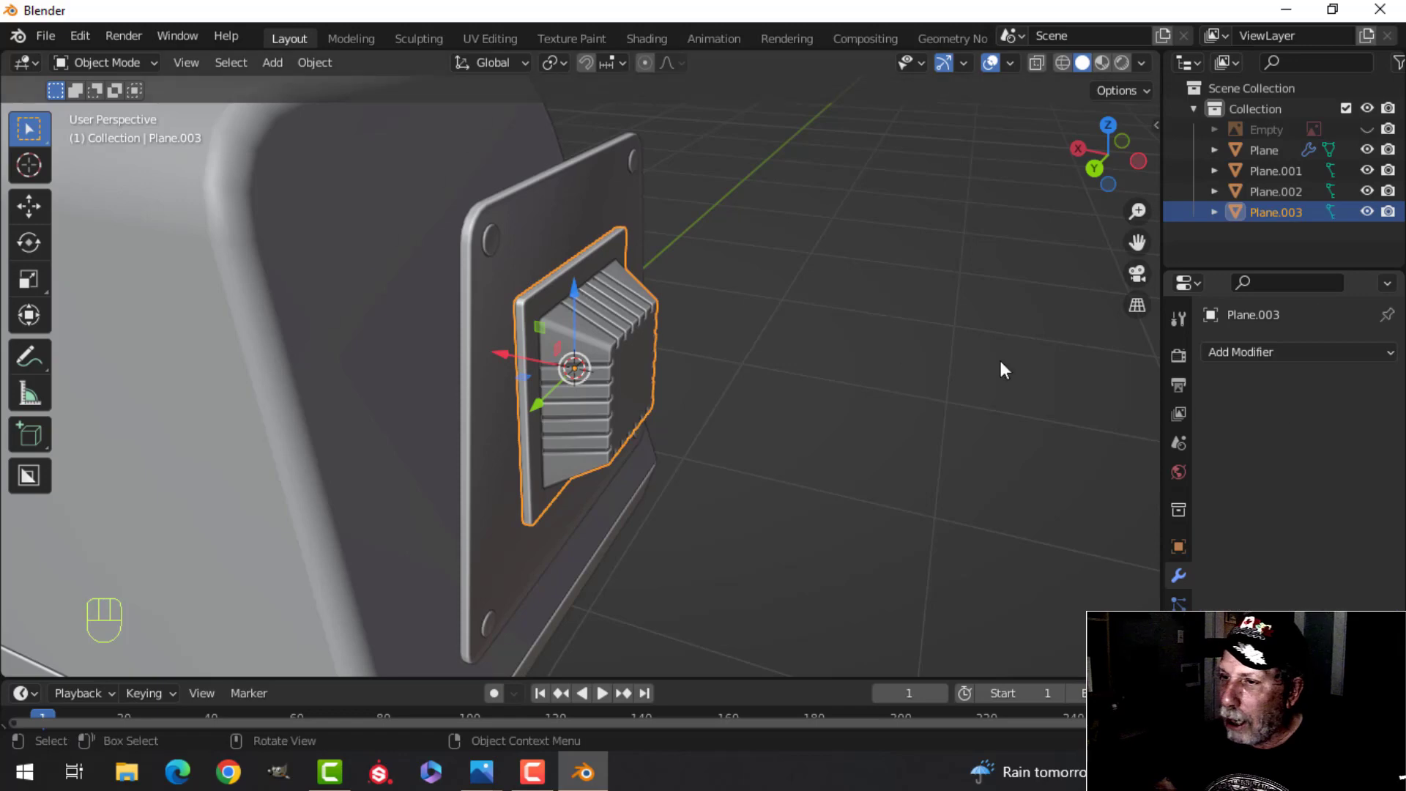
# Step: Join the vent block with the back panel into one object and deselect it
pyautogui.keyDown('shift'); pyautogui.click(572, 219); pyautogui.keyUp('shift')
pyautogui.hotkey('ctrl', 'j')
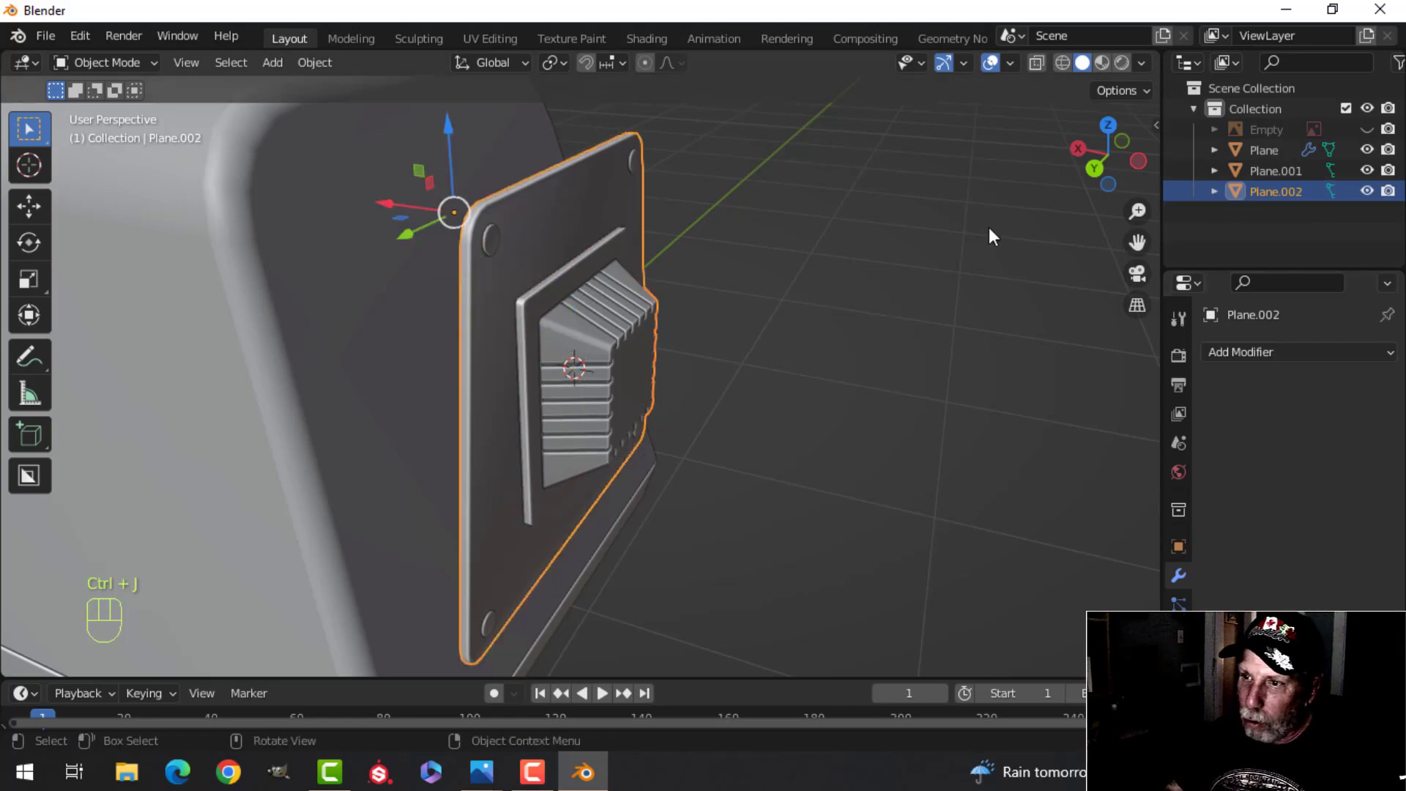
pyautogui.hotkey('alt', 'a')
# Step: Move the whole mesh of the joined panel about 0.08 m along X and -0.017 m along Z, towards the terminal's sloped back
pyautogui.moveTo(890, 218); pyautogui.dragTo(627, 490, button='middle')
pyautogui.press('KP_1')
pyautogui.scroll(-2, 635, 451)
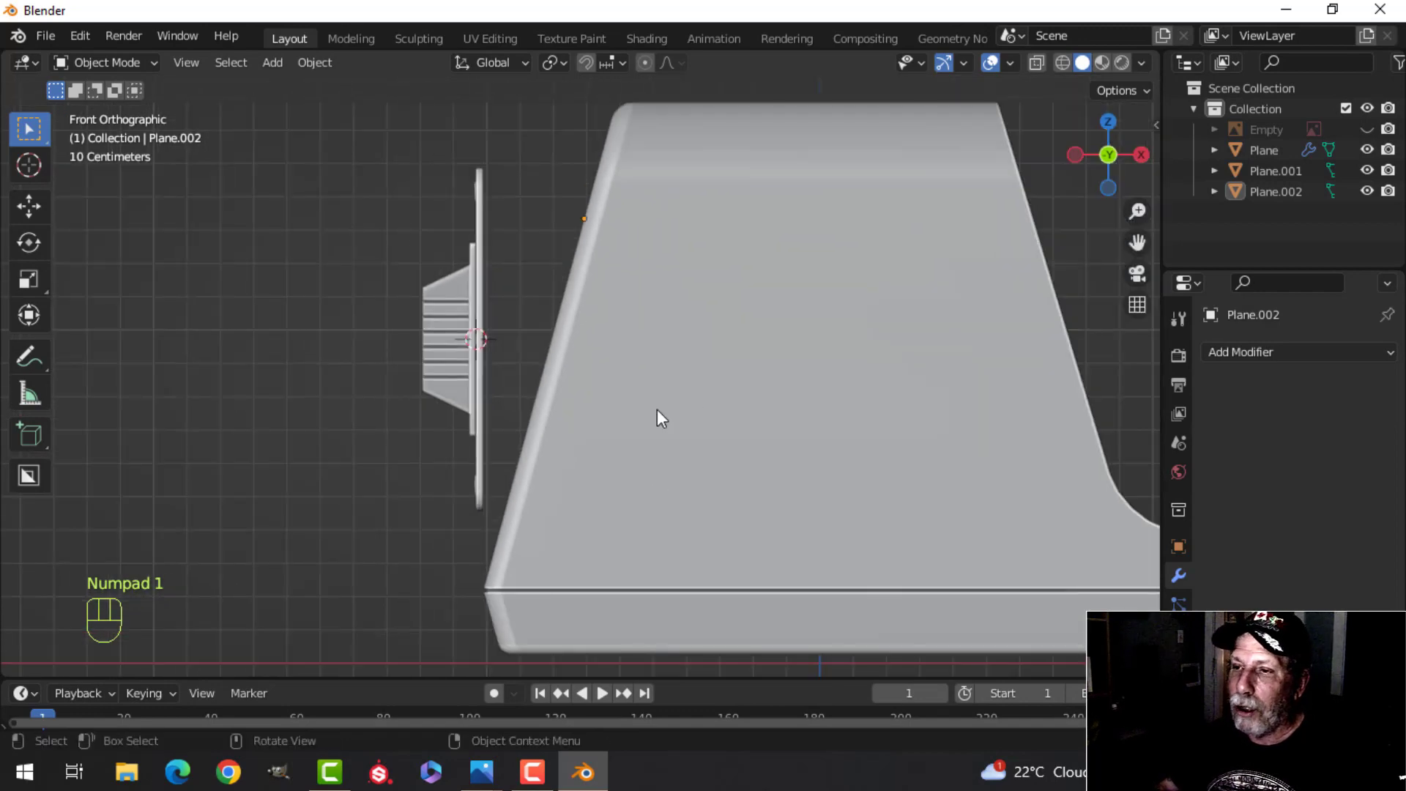
pyautogui.keyDown('shift'); pyautogui.moveTo(661, 417); pyautogui.dragTo(584, 393, button='middle'); pyautogui.keyUp('shift')
pyautogui.click(446, 280)
pyautogui.press('Tab')
pyautogui.press('a')
pyautogui.scroll(2, 659, 374)
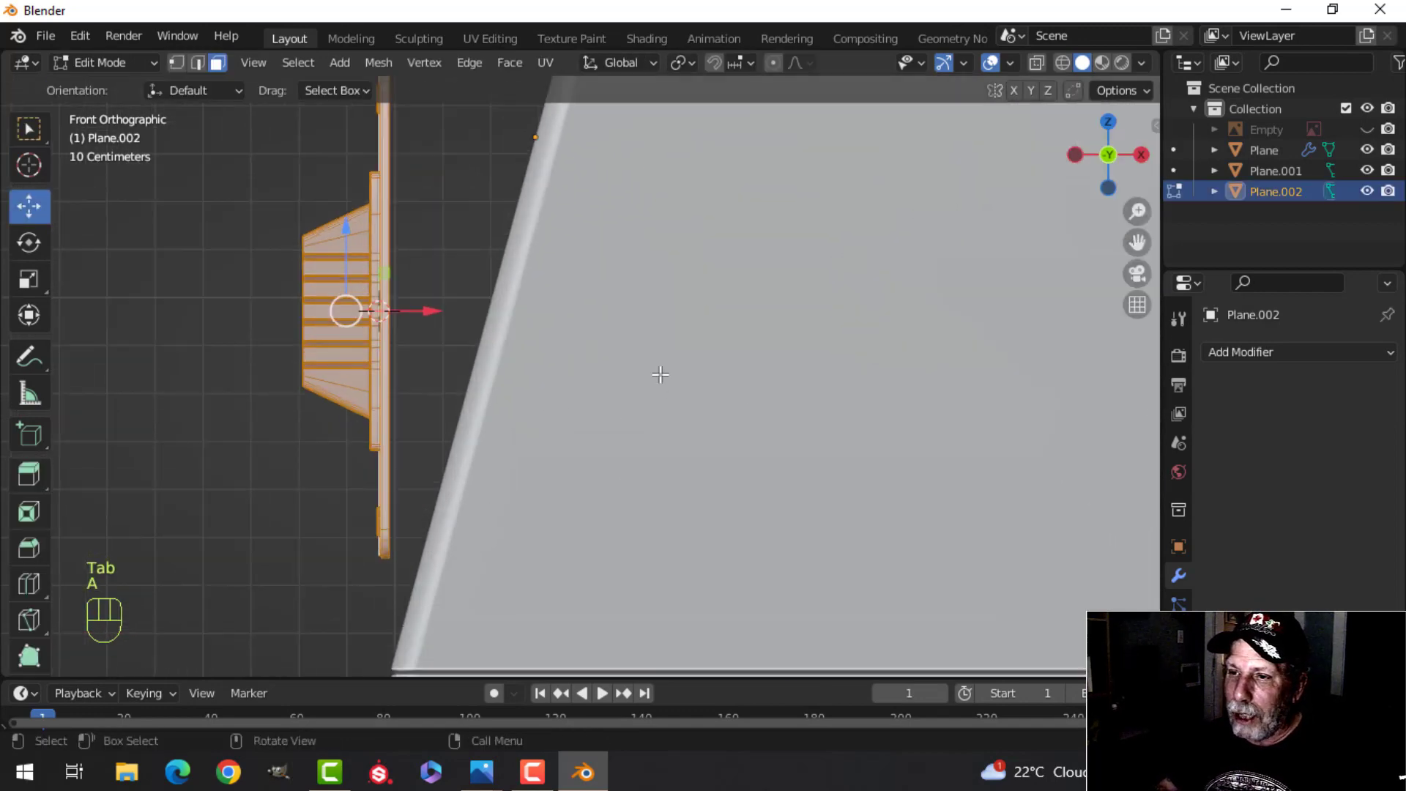
pyautogui.keyDown('shift'); pyautogui.scroll(1, 546, 384); pyautogui.keyUp('shift')
pyautogui.press('g')
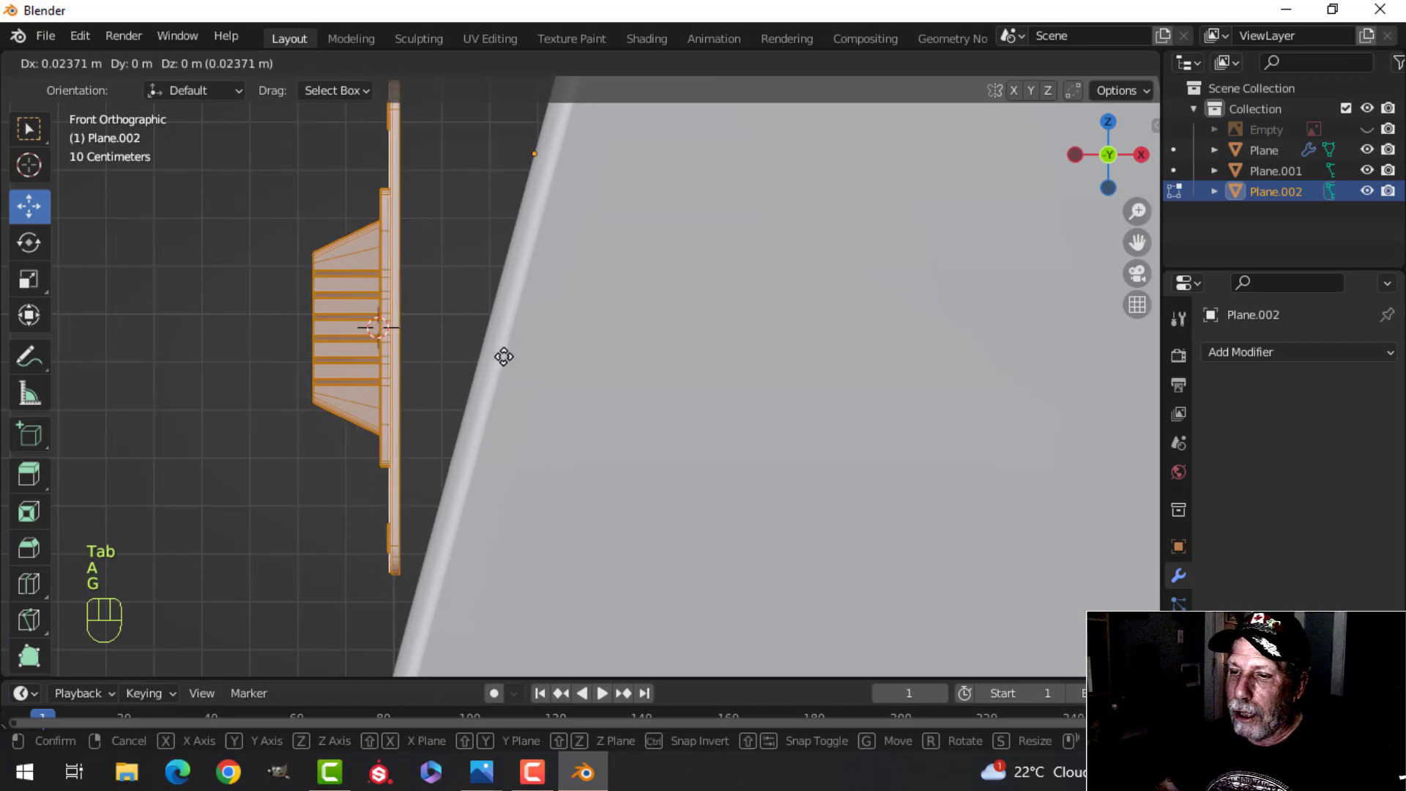
pyautogui.click(531, 364)
# Step: Rotate the whole panel mesh in the front view to match the slope of the terminal's back
pyautogui.press('r')
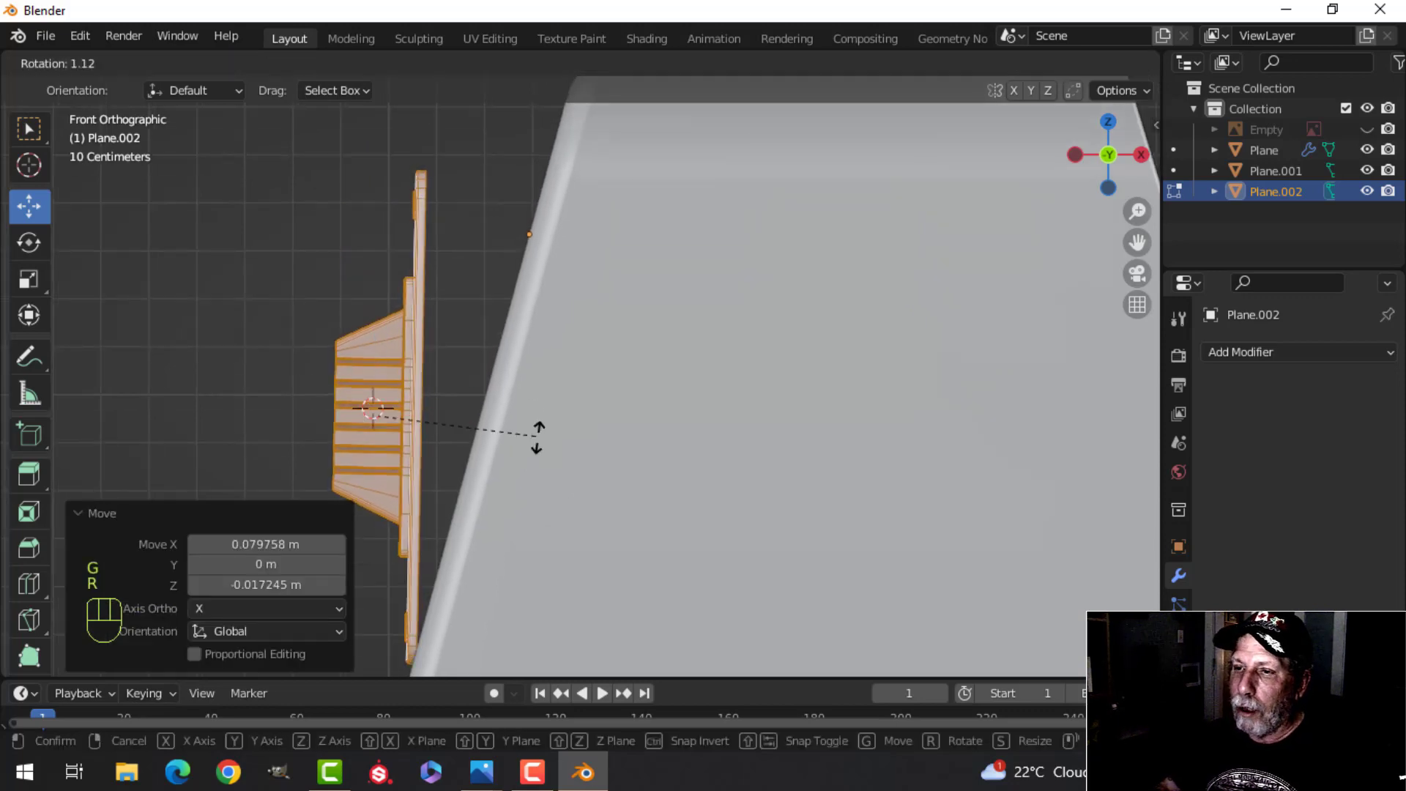
# Step: Rotate and move the vented panel in small adjustments until it lies parallel and close against the body's sloped back face
pyautogui.click(527, 486)
pyautogui.press('g')
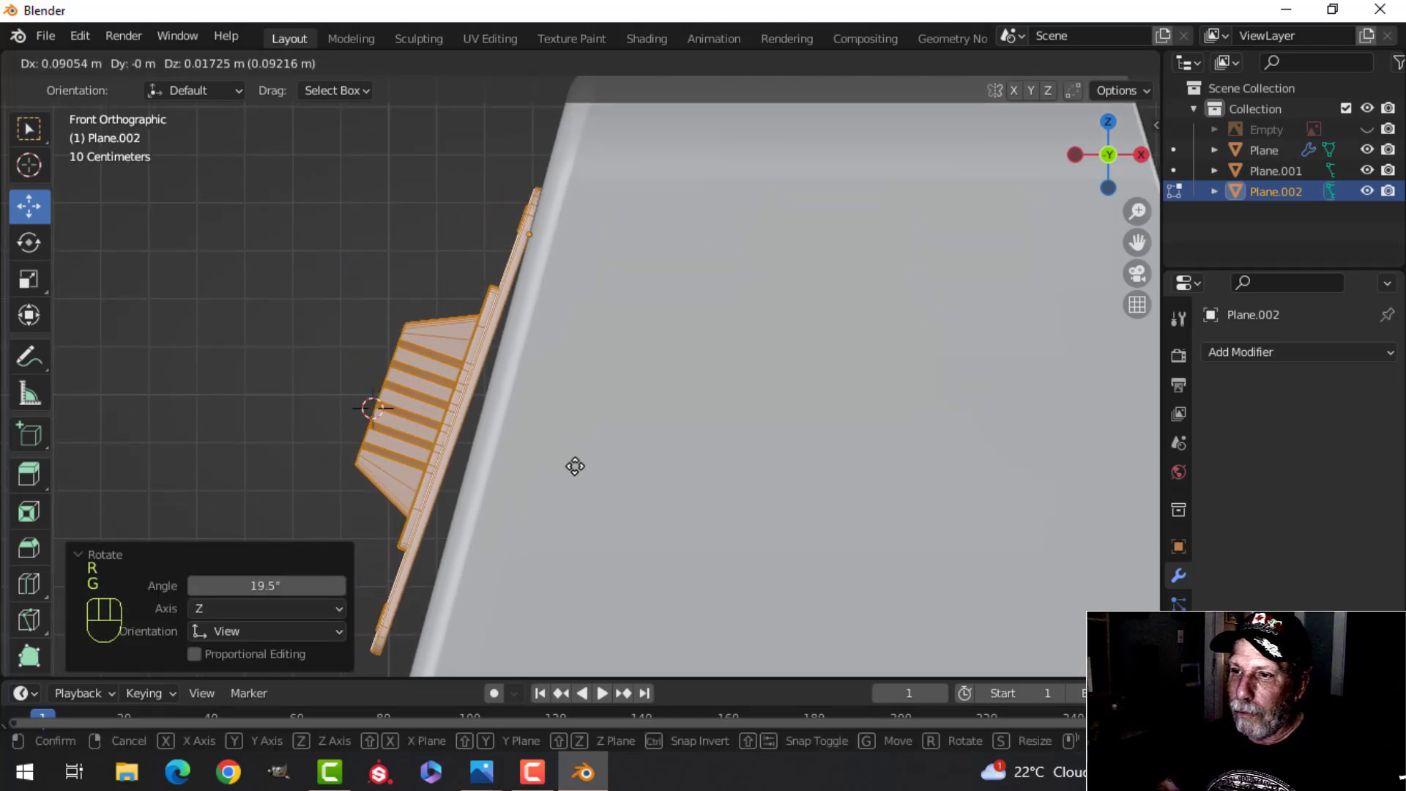
pyautogui.click(574, 465)
pyautogui.press('r')
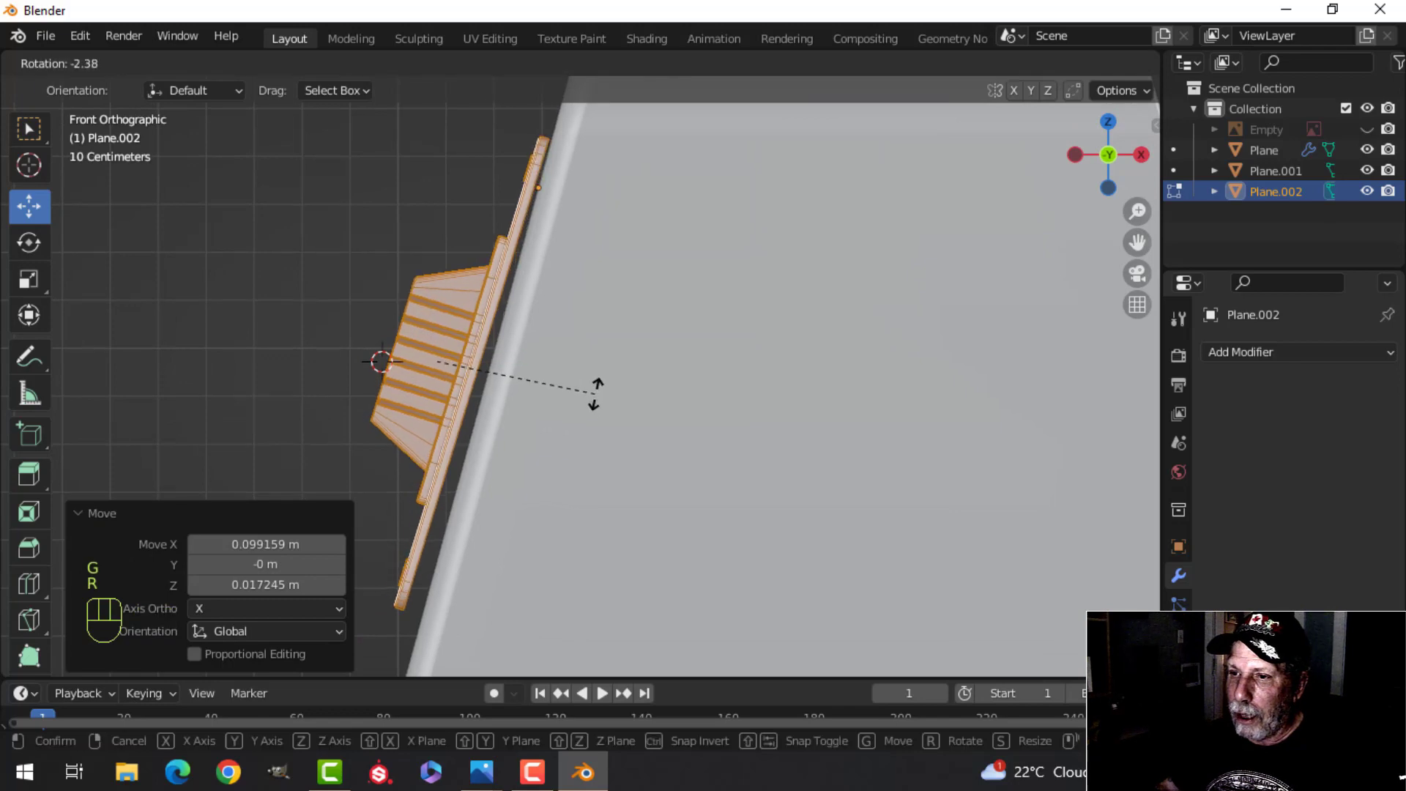
pyautogui.click(594, 395)
pyautogui.press('g')
pyautogui.click(604, 401)
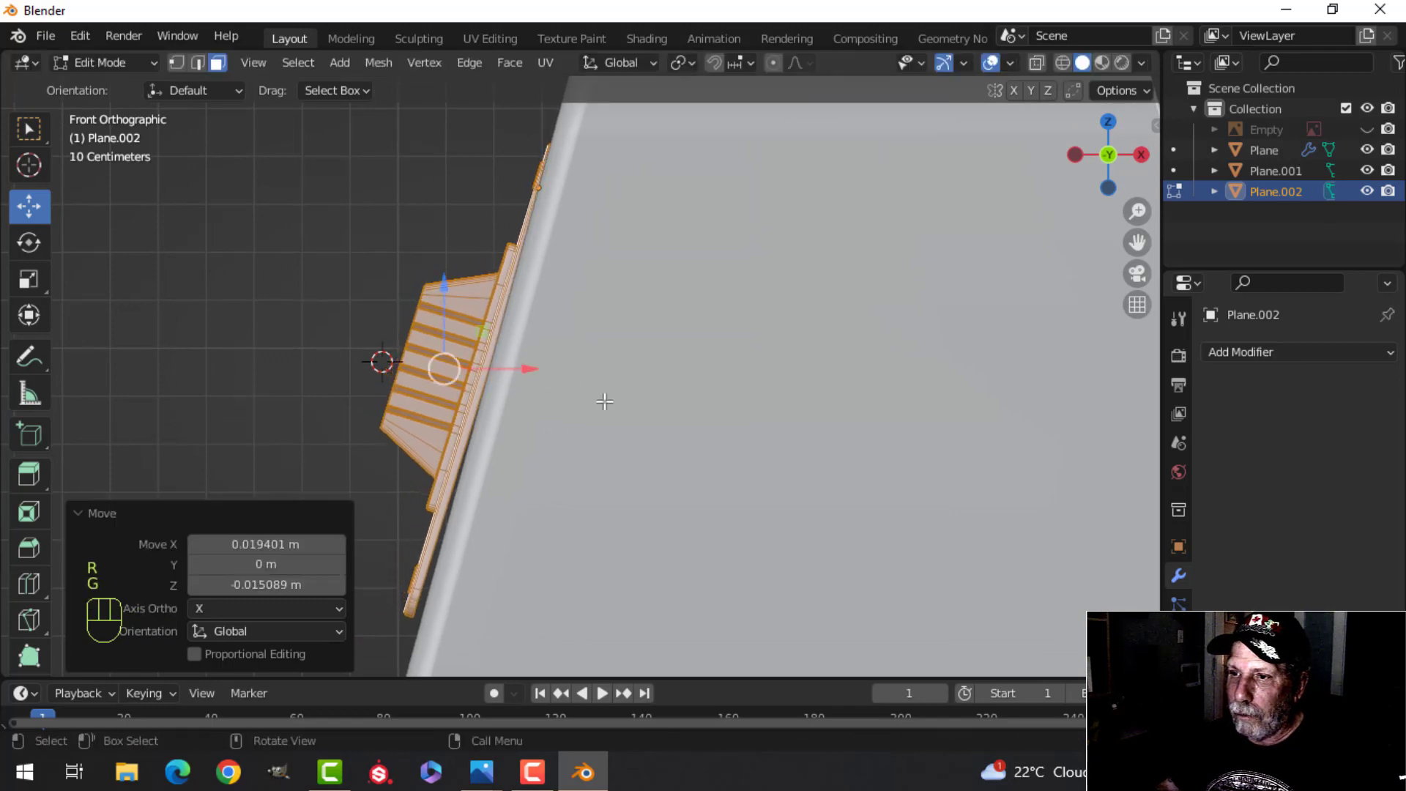
pyautogui.press('r')
pyautogui.click(604, 396)
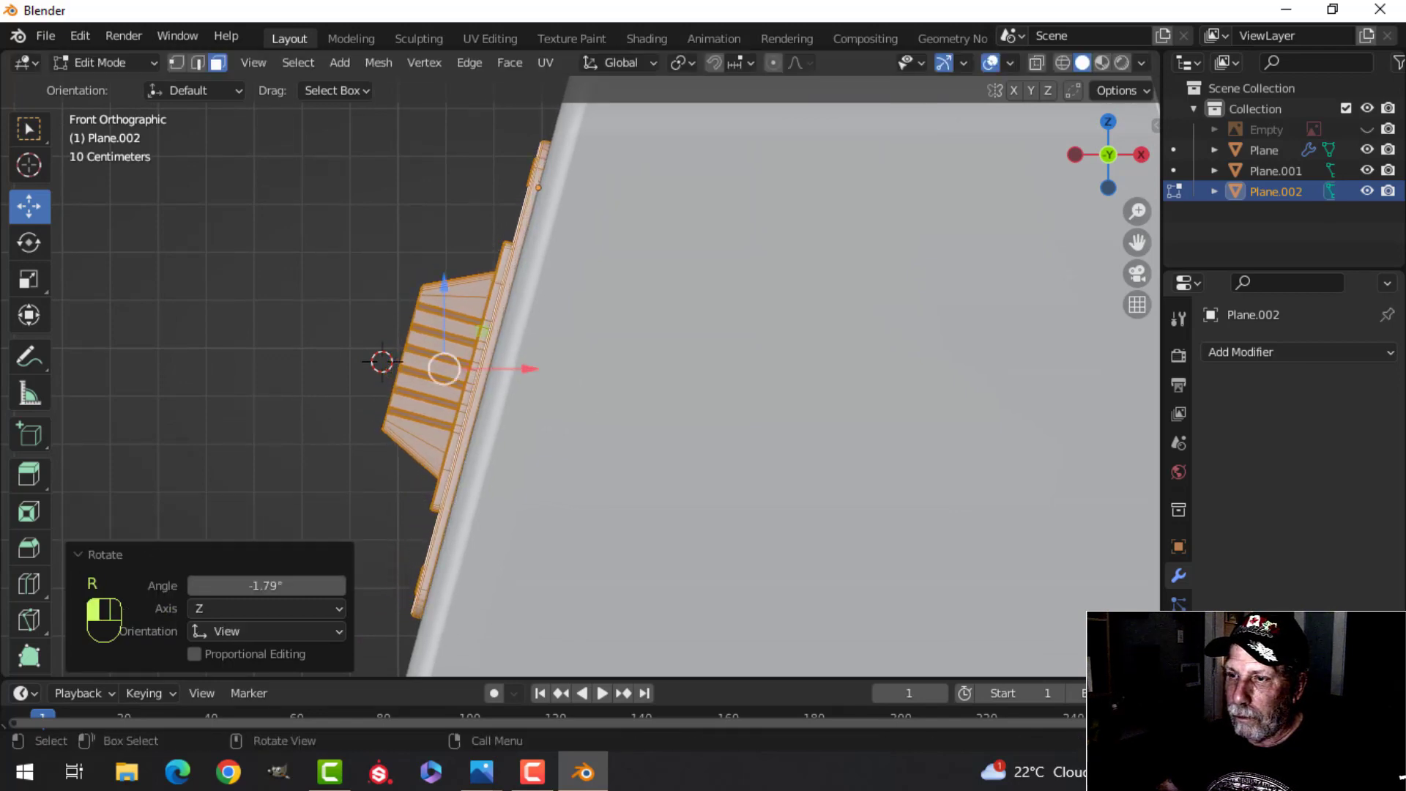
pyautogui.press('Tab')
pyautogui.hotkey('alt', 'a')
# Step: Add a Weighted Normal modifier to the vented back panel and enable Auto Smooth at 30°
pyautogui.moveTo(510, 415); pyautogui.dragTo(574, 431, button='middle')
pyautogui.scroll(-2, 718, 464)
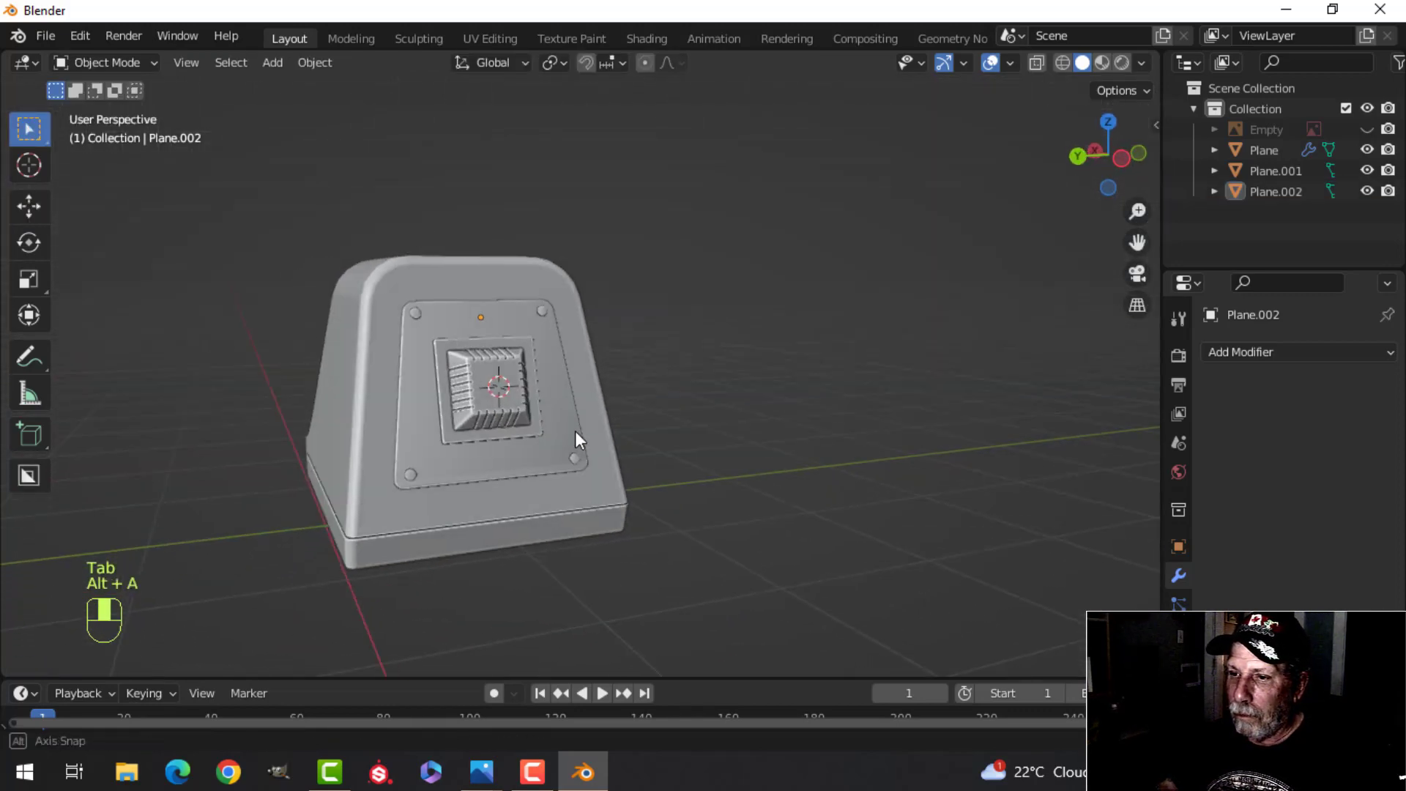
pyautogui.click(574, 430)
pyautogui.keyDown('shift'); pyautogui.moveTo(654, 452); pyautogui.dragTo(689, 398, button='middle'); pyautogui.keyUp('shift')
pyautogui.scroll(4, 677, 432)
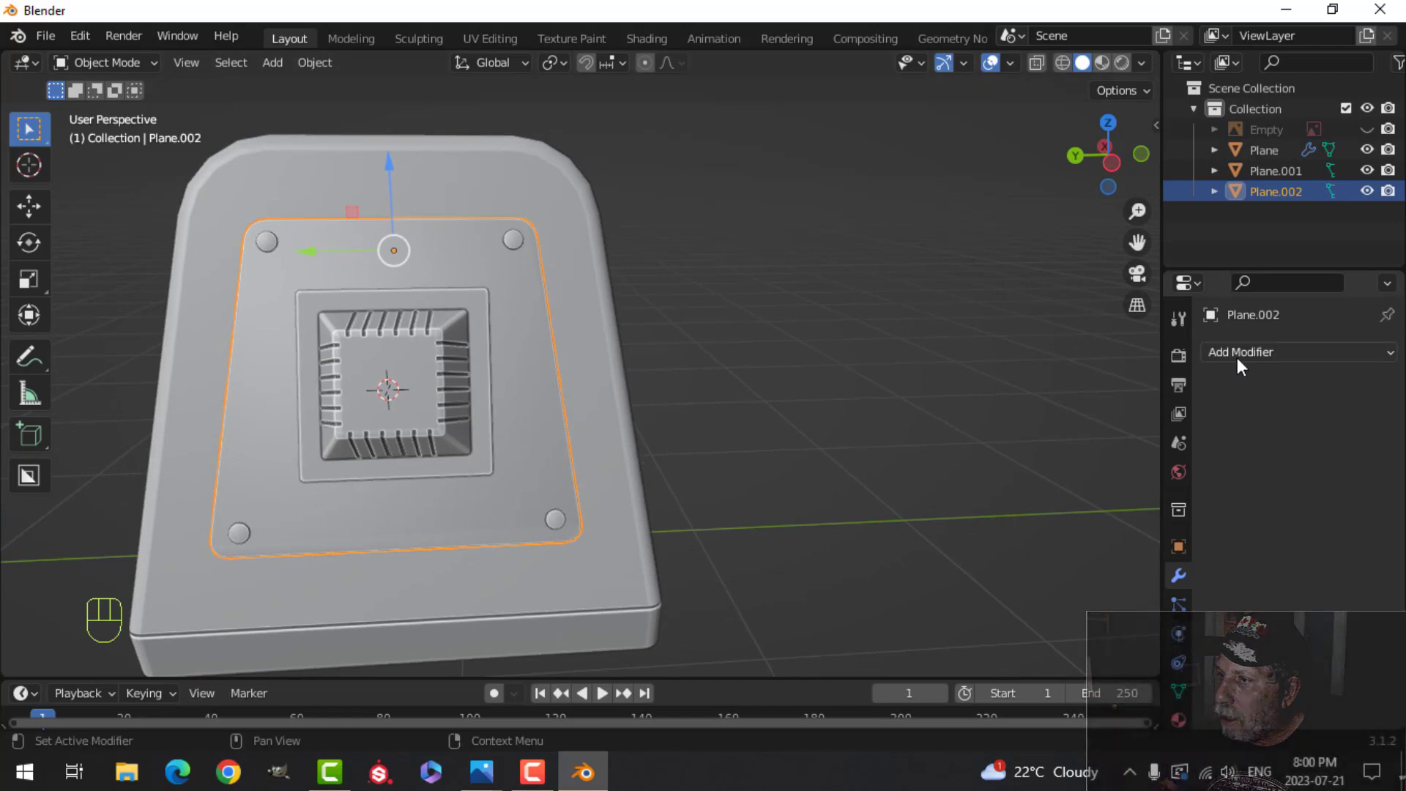
pyautogui.click(1241, 352)
pyautogui.click(842, 498)
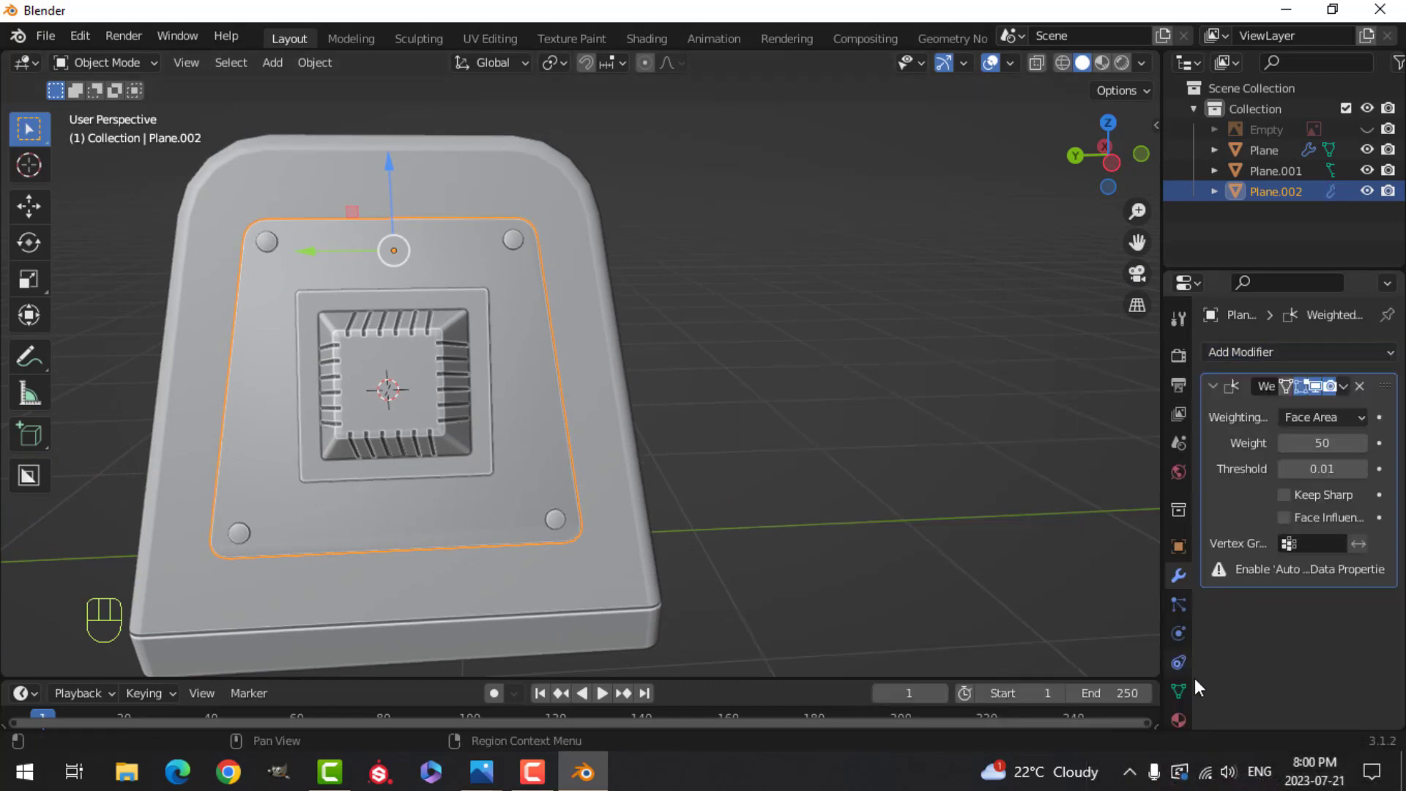
pyautogui.click(1179, 689)
pyautogui.scroll(-5, 1266, 662)
pyautogui.click(1284, 619)
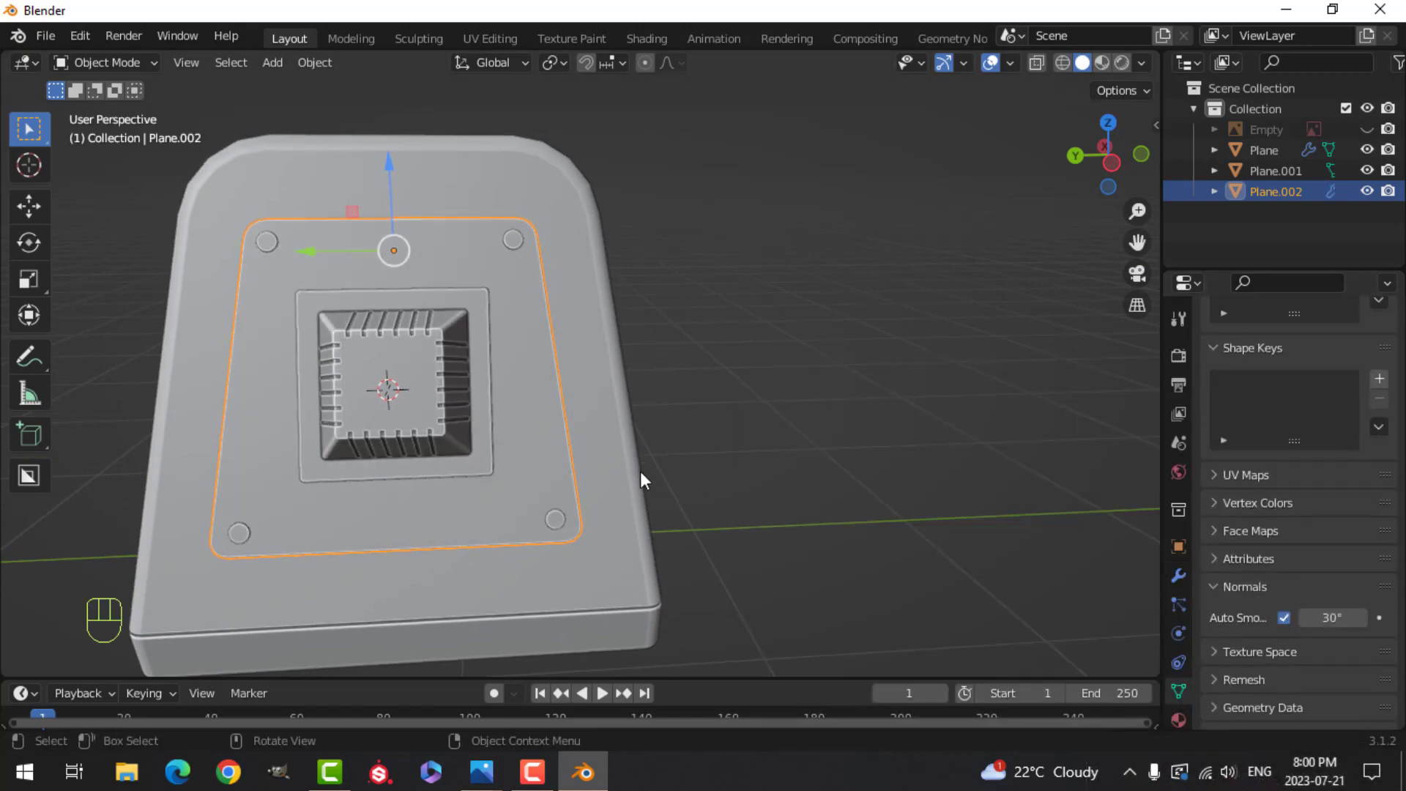
pyautogui.hotkey('alt', 'a')
# Step: Turn off Shadow in the viewport's solid shading
pyautogui.scroll(-2, 508, 455)
pyautogui.moveTo(508, 456); pyautogui.dragTo(638, 444, button='middle')
pyautogui.scroll(4, 738, 426)
pyautogui.moveTo(738, 426); pyautogui.dragTo(956, 266, button='middle')
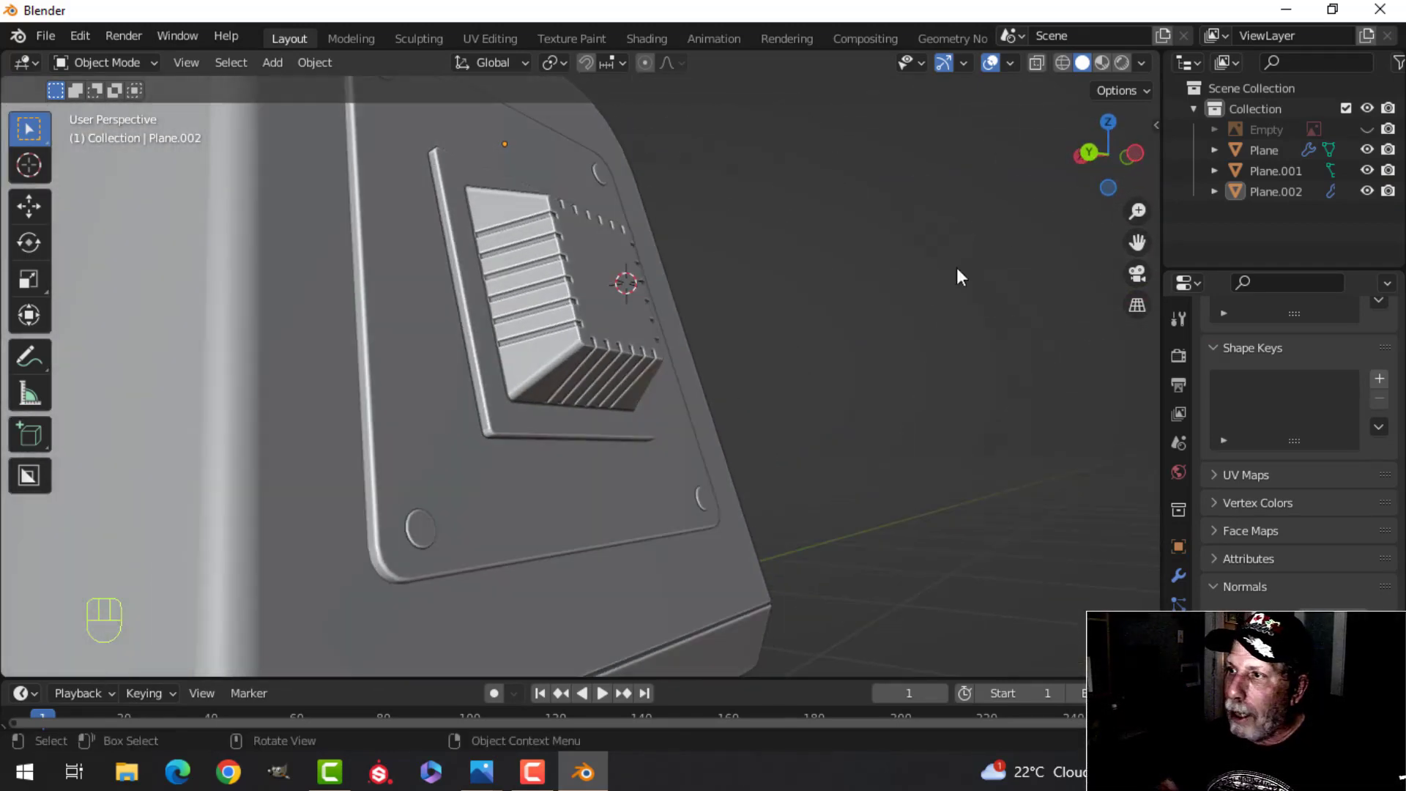
pyautogui.click(1142, 63)
pyautogui.moveTo(1021, 504)
pyautogui.mouseDown(button='middle')
pyautogui.moveTo(791, 428)
pyautogui.moveTo(618, 411)
pyautogui.moveTo(680, 371)
pyautogui.moveTo(1026, 235)
pyautogui.moveTo(747, 306)
pyautogui.mouseUp(button='middle')
pyautogui.click(1150, 58)
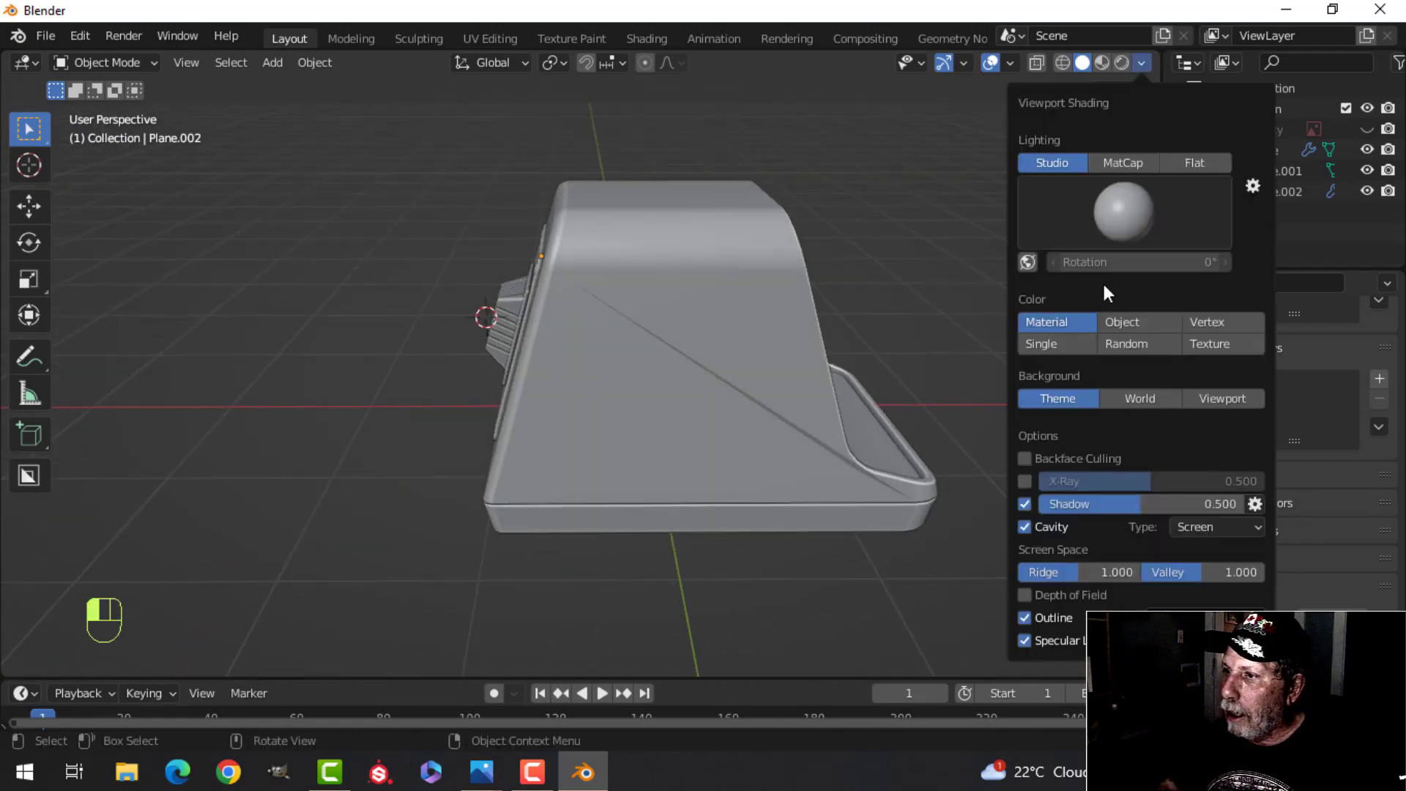
pyautogui.click(1024, 503)
# Step: Switch the viewport lighting to MatCap and choose a different grey matcap for the models
pyautogui.moveTo(791, 417); pyautogui.dragTo(942, 414, button='middle')
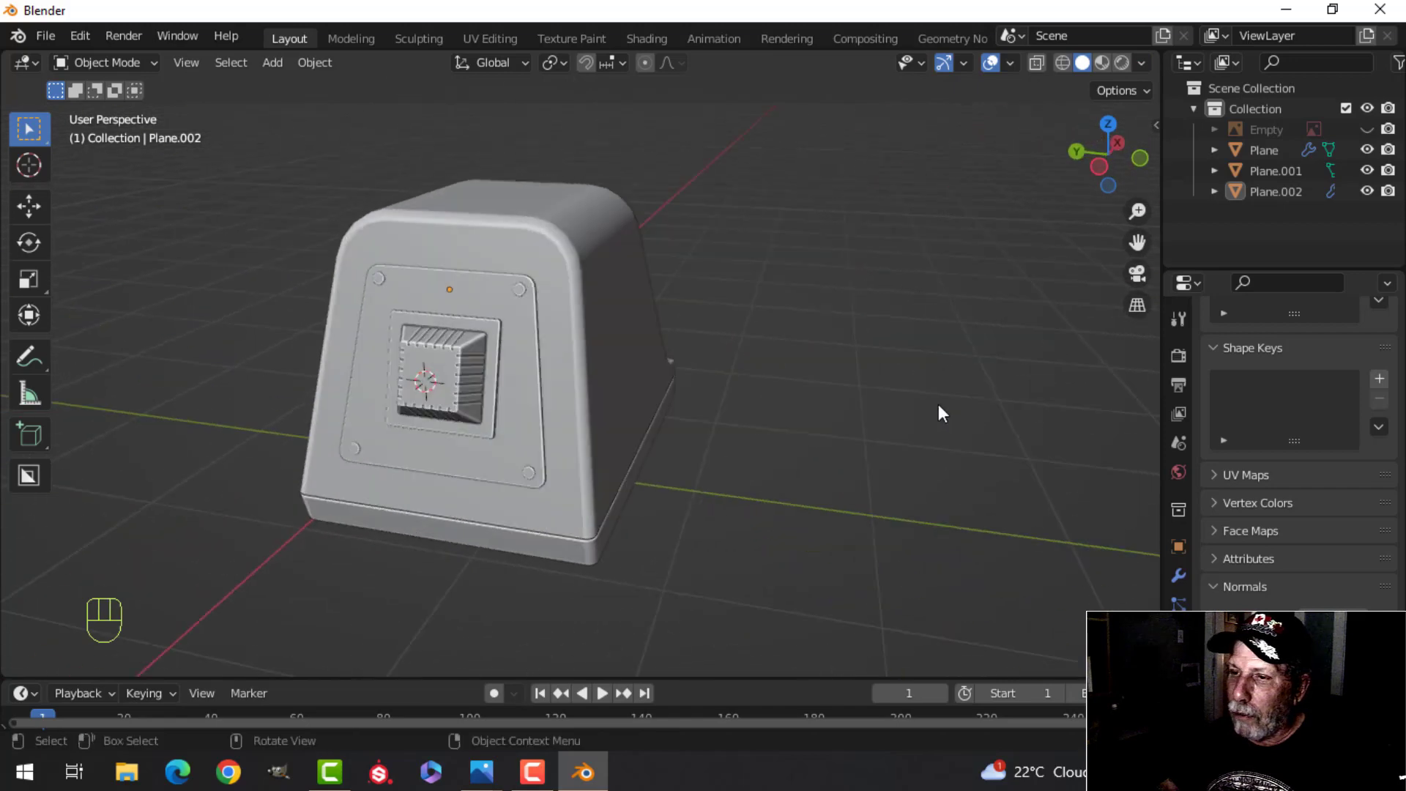
pyautogui.click(1142, 63)
pyautogui.click(1113, 163)
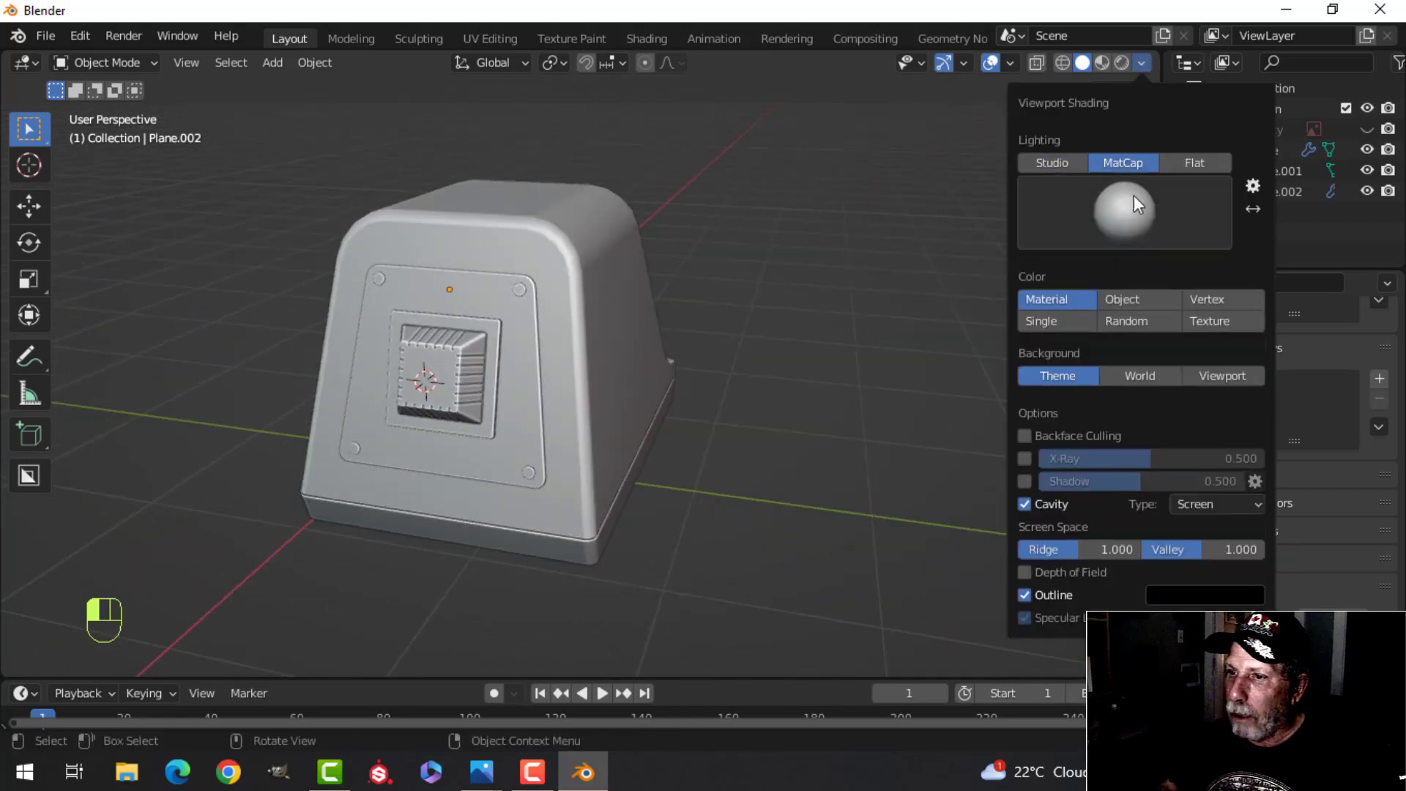
pyautogui.click(1135, 219)
pyautogui.click(1021, 284)
# Step: Unhide the Fallout 4 terminal reference image and clear the selection
pyautogui.moveTo(597, 331); pyautogui.dragTo(767, 297, button='middle')
pyautogui.scroll(-4, 701, 345)
pyautogui.scroll(4, 666, 403)
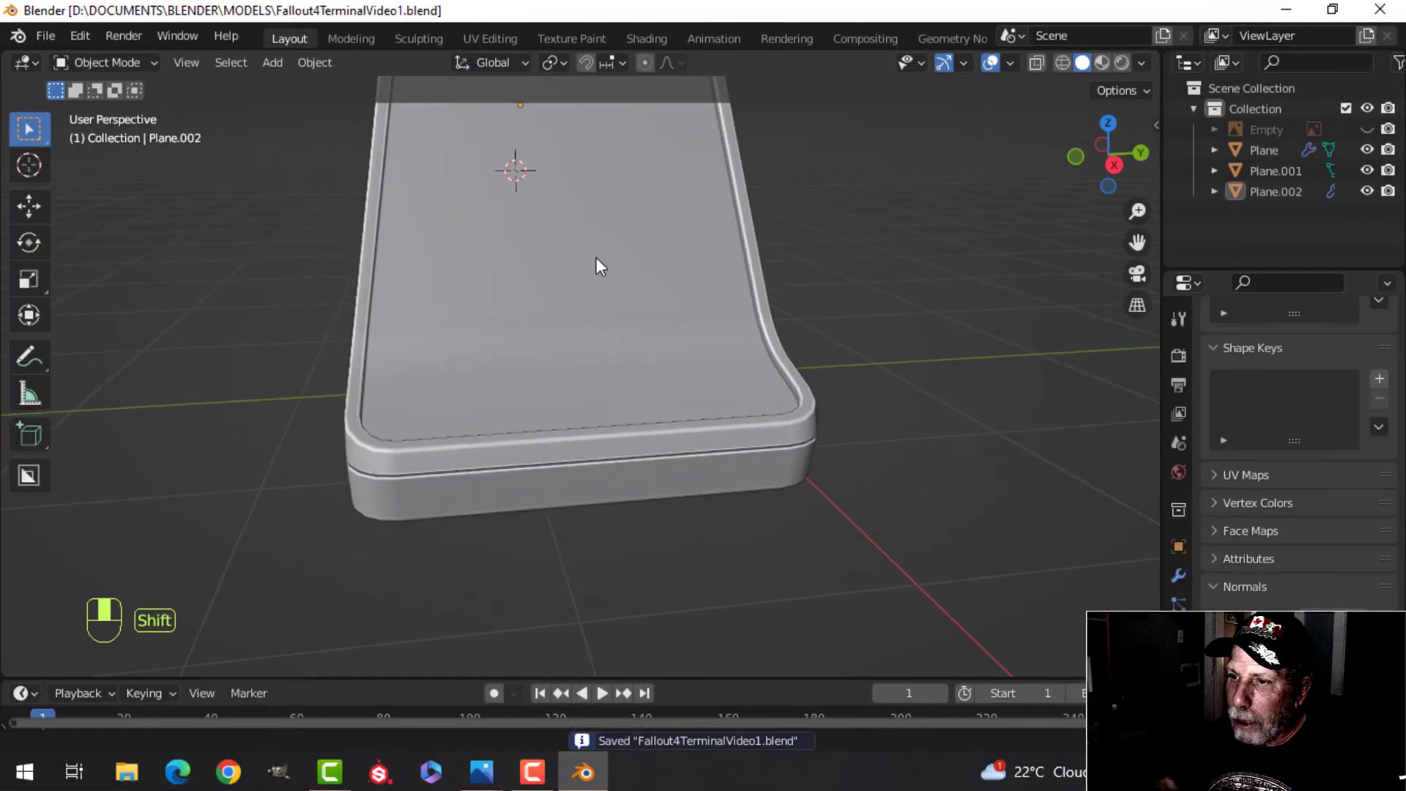
pyautogui.scroll(-2, 595, 262)
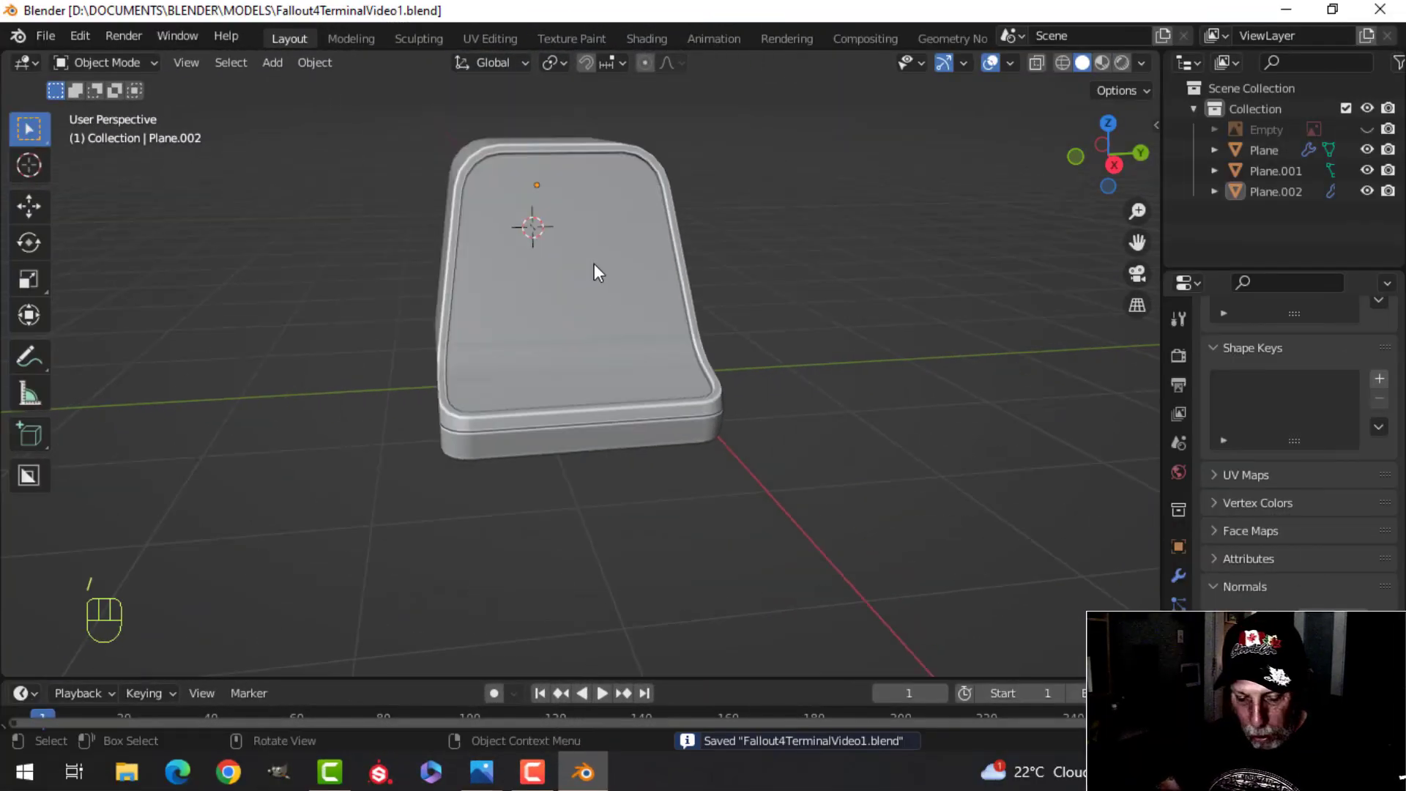
pyautogui.hotkey('alt', 'h')
pyautogui.hotkey('alt', 'a')
pyautogui.moveTo(710, 282); pyautogui.dragTo(759, 273, button='middle')
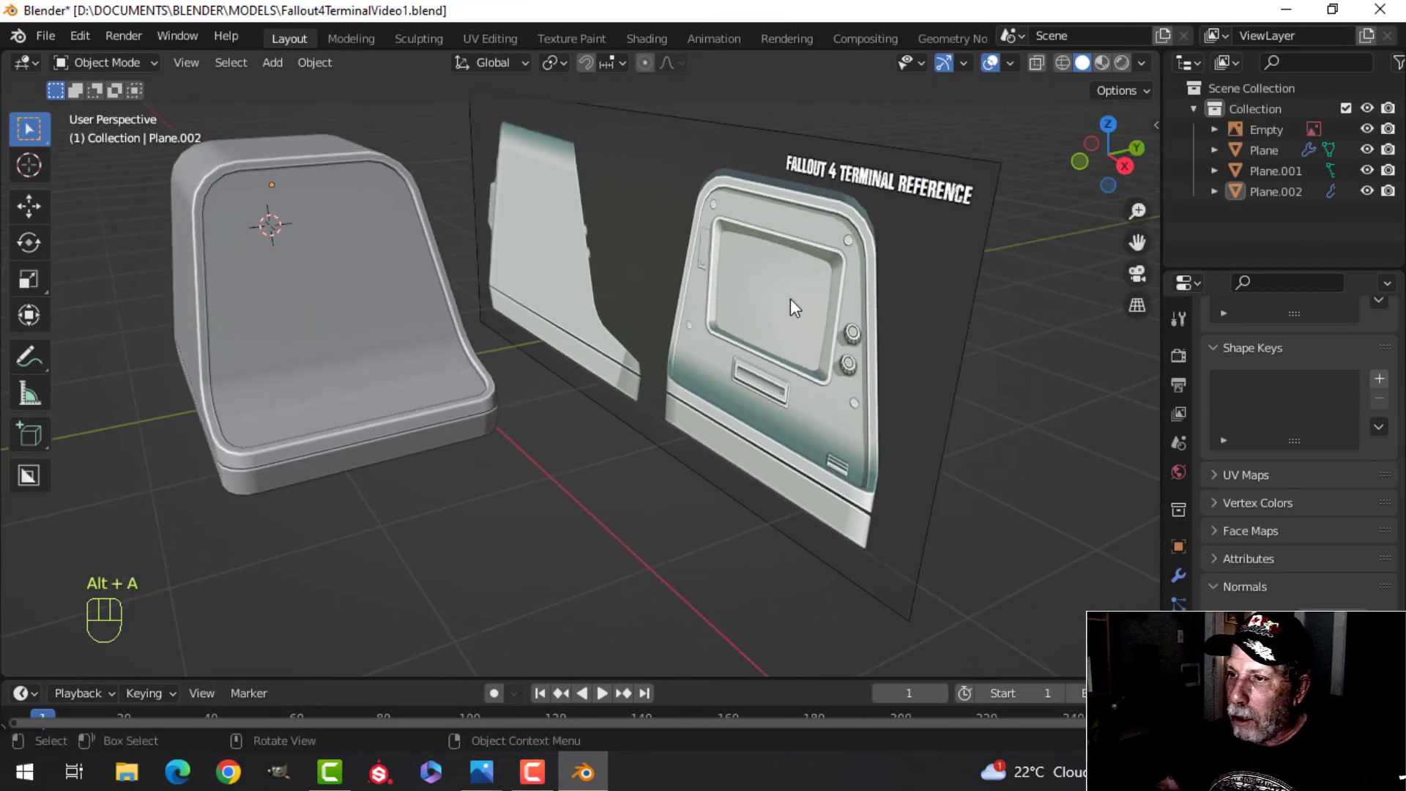
# Step: Snap the 3D cursor to the large inset front face of the terminal body and return to Object Mode
pyautogui.moveTo(797, 363); pyautogui.dragTo(544, 322, button='middle')
pyautogui.click(561, 323)
pyautogui.press('Tab')
pyautogui.scroll(3, 551, 325)
pyautogui.hotkey('alt', 'a')
pyautogui.click(536, 297)
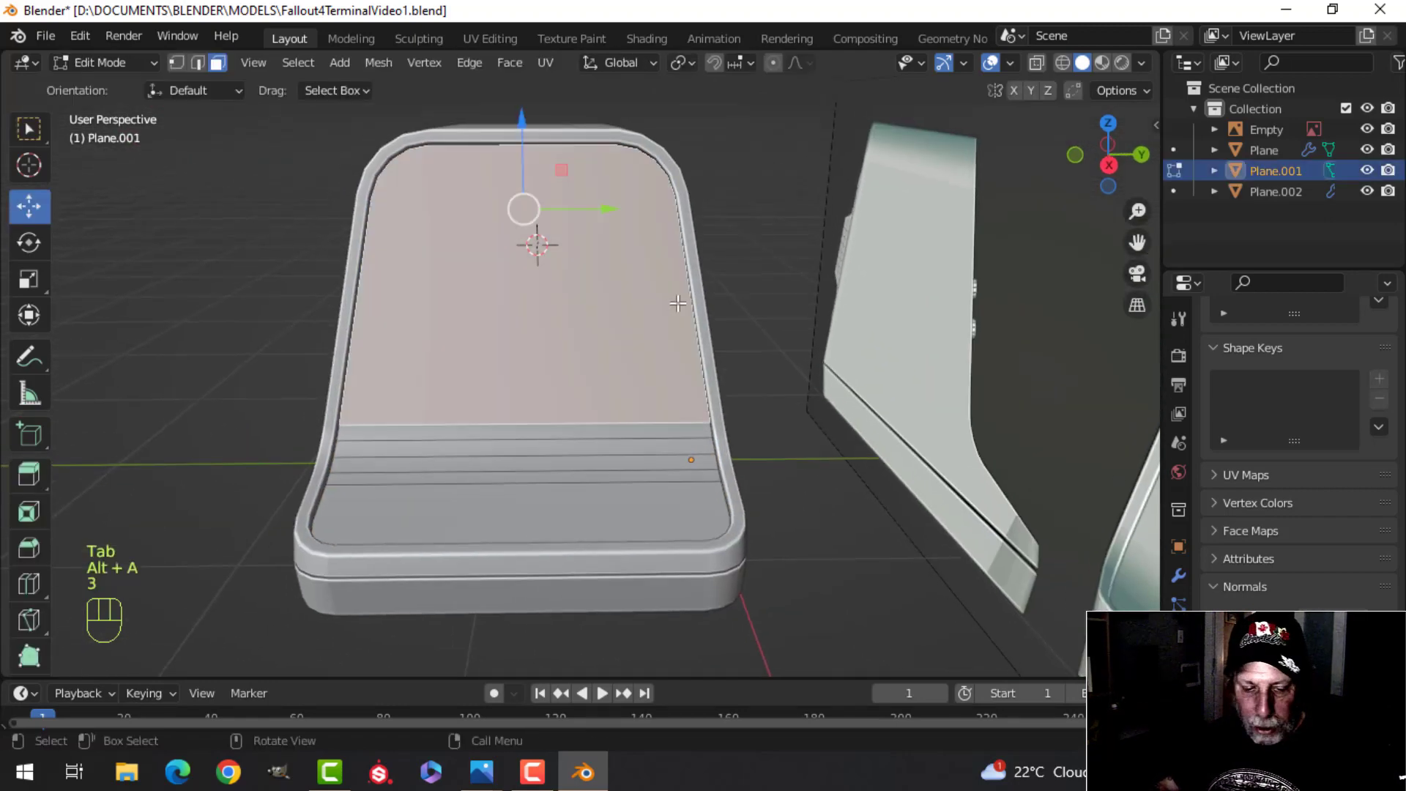
pyautogui.hotkey('shift', 's')
pyautogui.click(678, 380)
pyautogui.press('Tab')
pyautogui.scroll(-4, 618, 340)
pyautogui.hotkey('alt', 'a')
# Step: Hide the Fallout 4 terminal reference image again
pyautogui.moveTo(618, 341); pyautogui.dragTo(631, 350, button='middle')
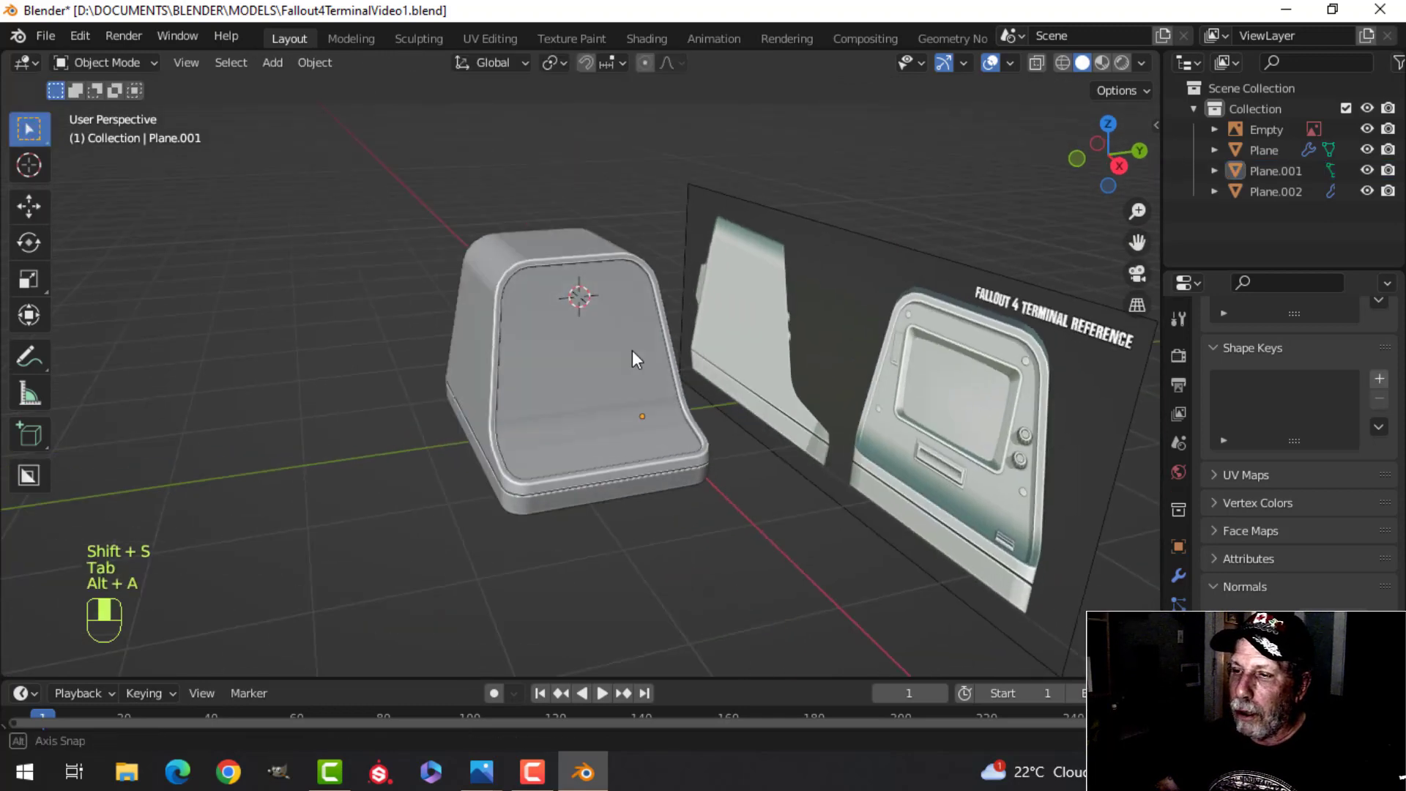
pyautogui.click(869, 345)
pyautogui.press('h')
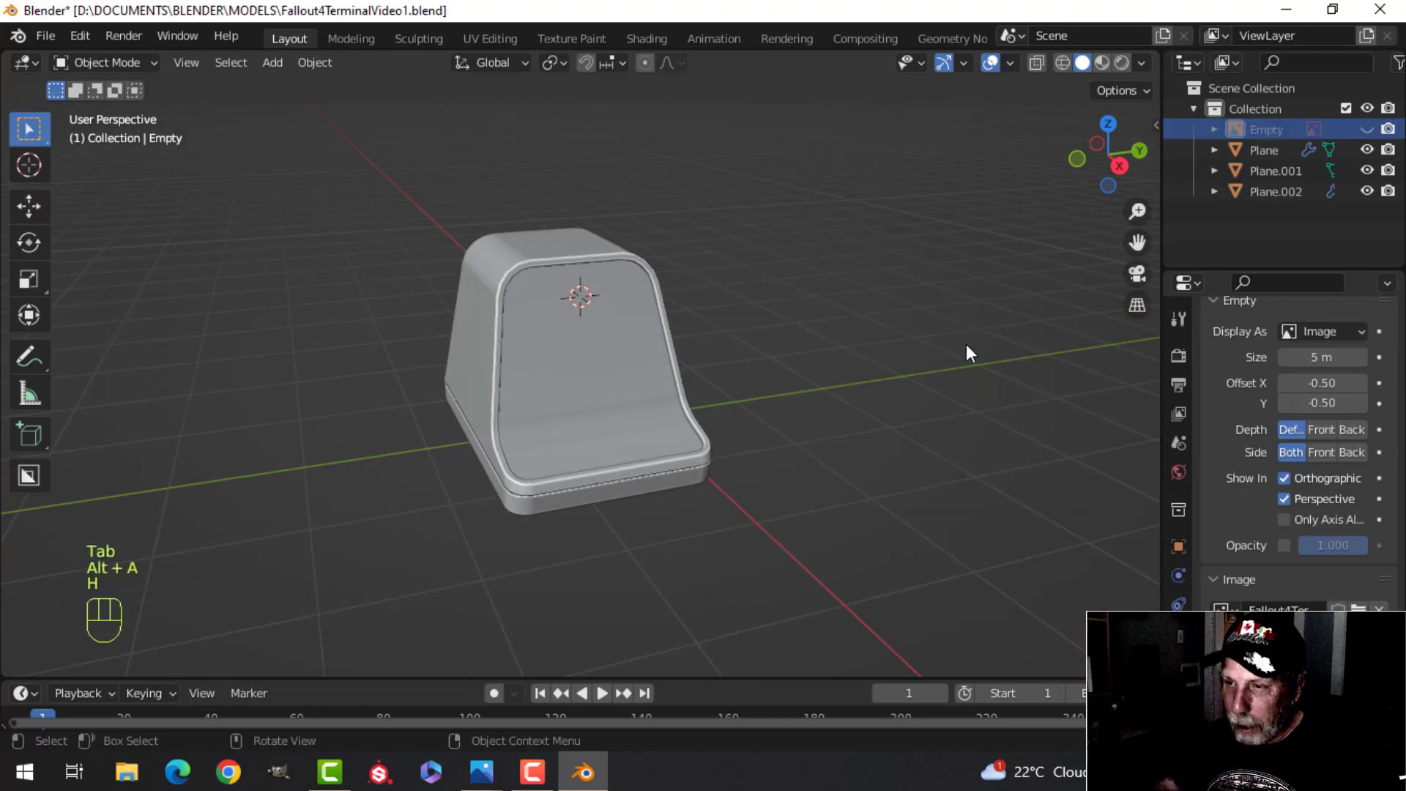
# Step: Add a plane at the 3D cursor in right orthographic view and scale its mesh to about 0.54
pyautogui.moveTo(787, 335); pyautogui.dragTo(704, 330, button='middle')
pyautogui.scroll(3, 688, 330)
pyautogui.keyDown('shift'); pyautogui.moveTo(619, 346); pyautogui.dragTo(688, 330, button='middle'); pyautogui.keyUp('shift')
pyautogui.press('KP_3')
pyautogui.scroll(2, 690, 329)
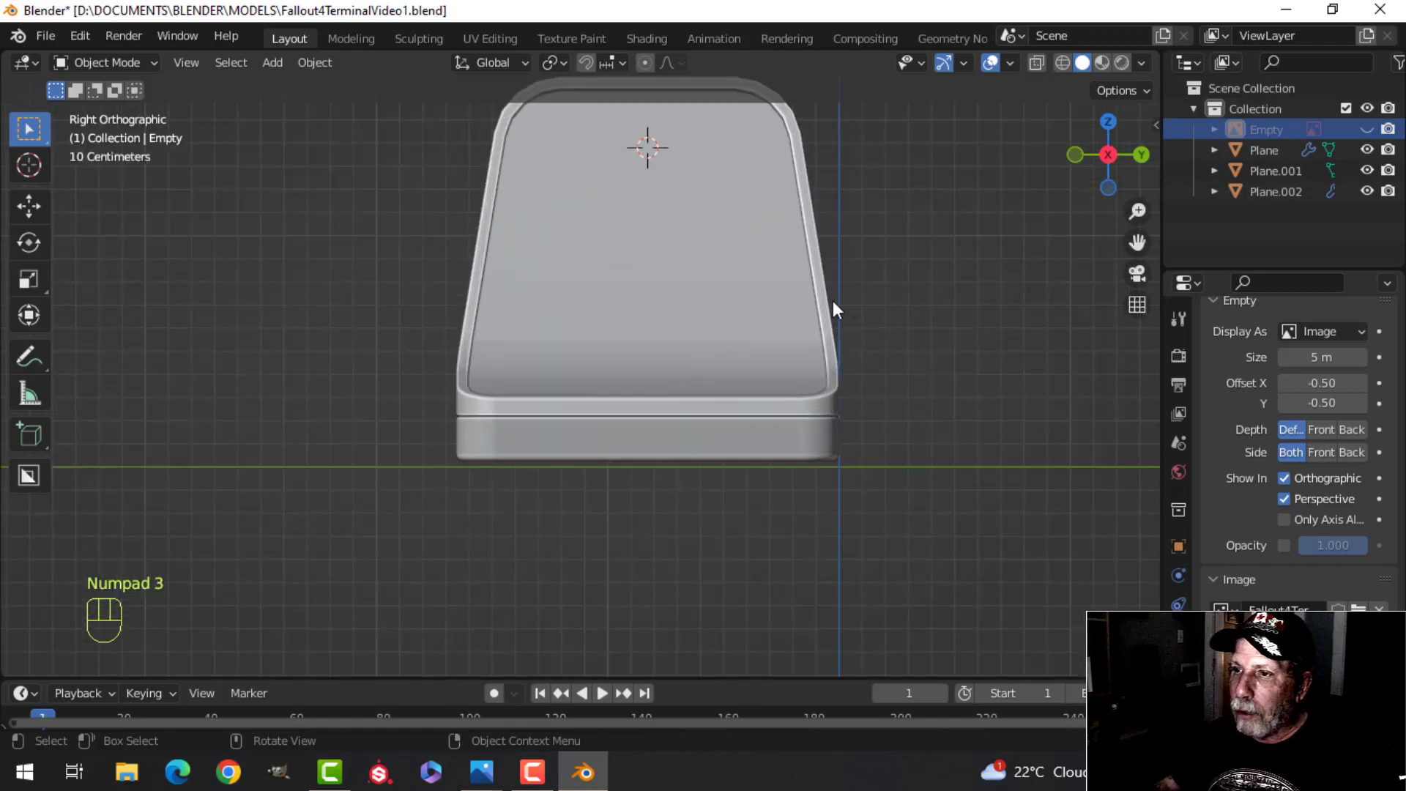
pyautogui.keyDown('shift'); pyautogui.moveTo(822, 283); pyautogui.dragTo(720, 388, button='middle'); pyautogui.keyUp('shift')
pyautogui.hotkey('shift', 'a')
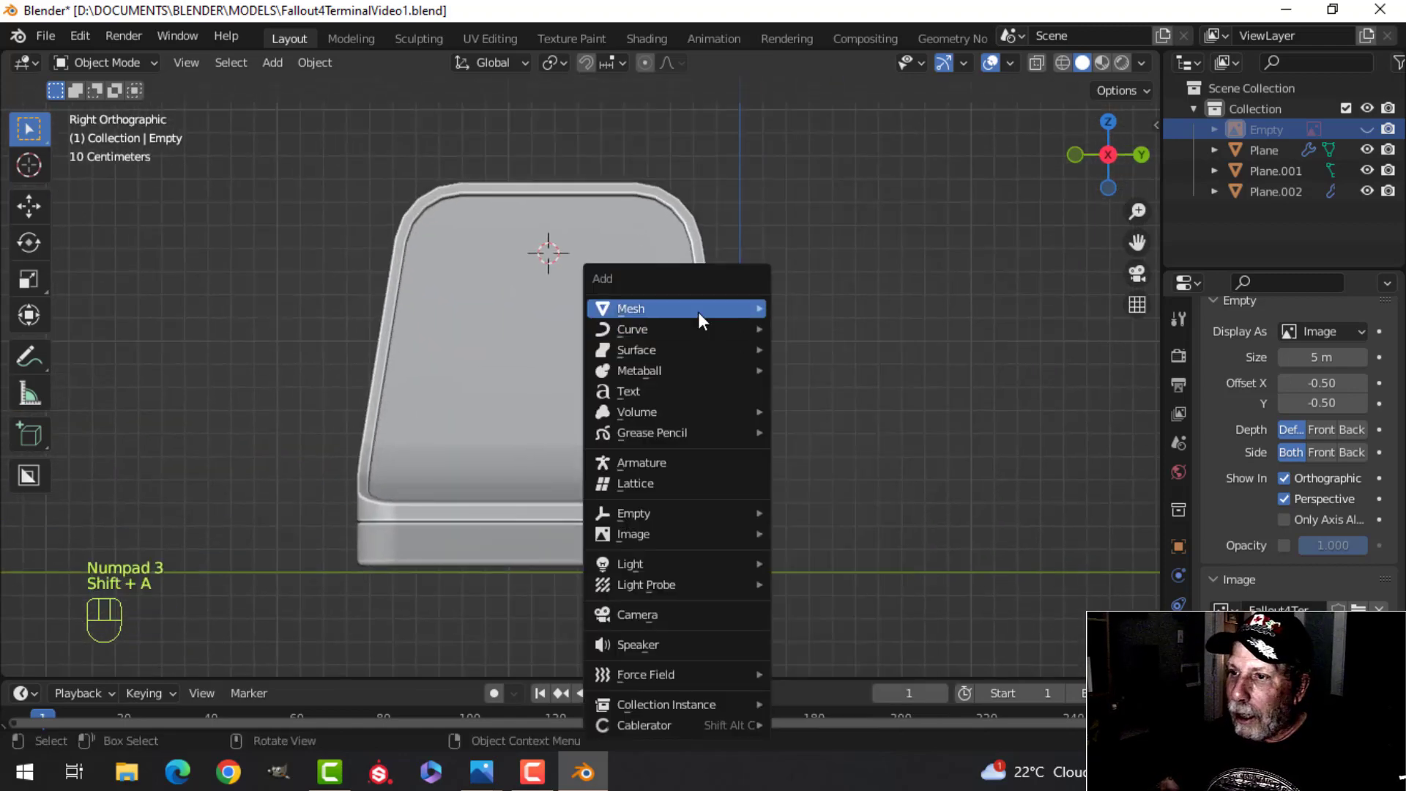
pyautogui.moveTo(697, 308)
pyautogui.click(842, 307)
pyautogui.press('Tab')
pyautogui.press('s')
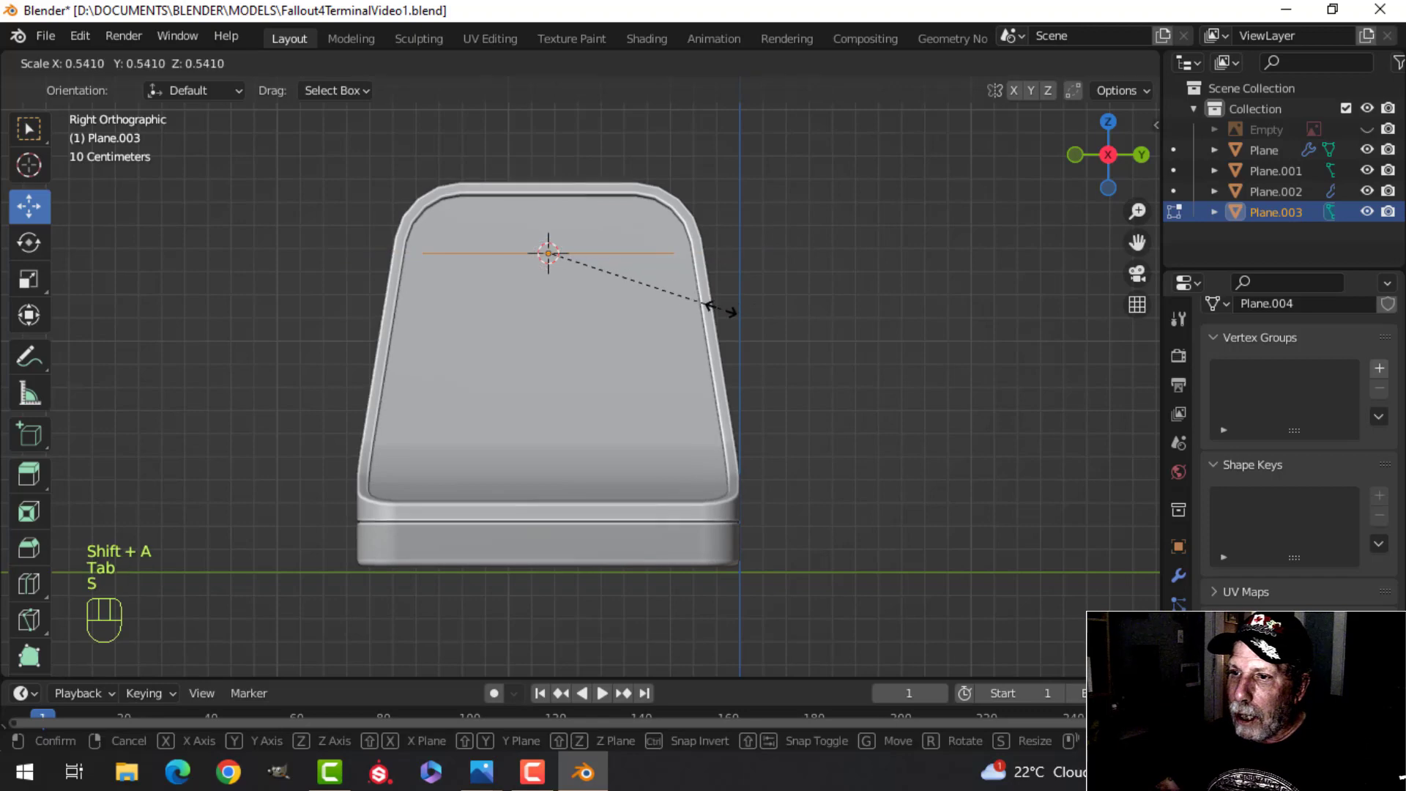
pyautogui.click(716, 307)
# Step: Rotate the new plane 90° about the Y axis so it stands upright
pyautogui.press('r')
pyautogui.press('y')
pyautogui.press('9')
pyautogui.press('0')
pyautogui.click(718, 306)
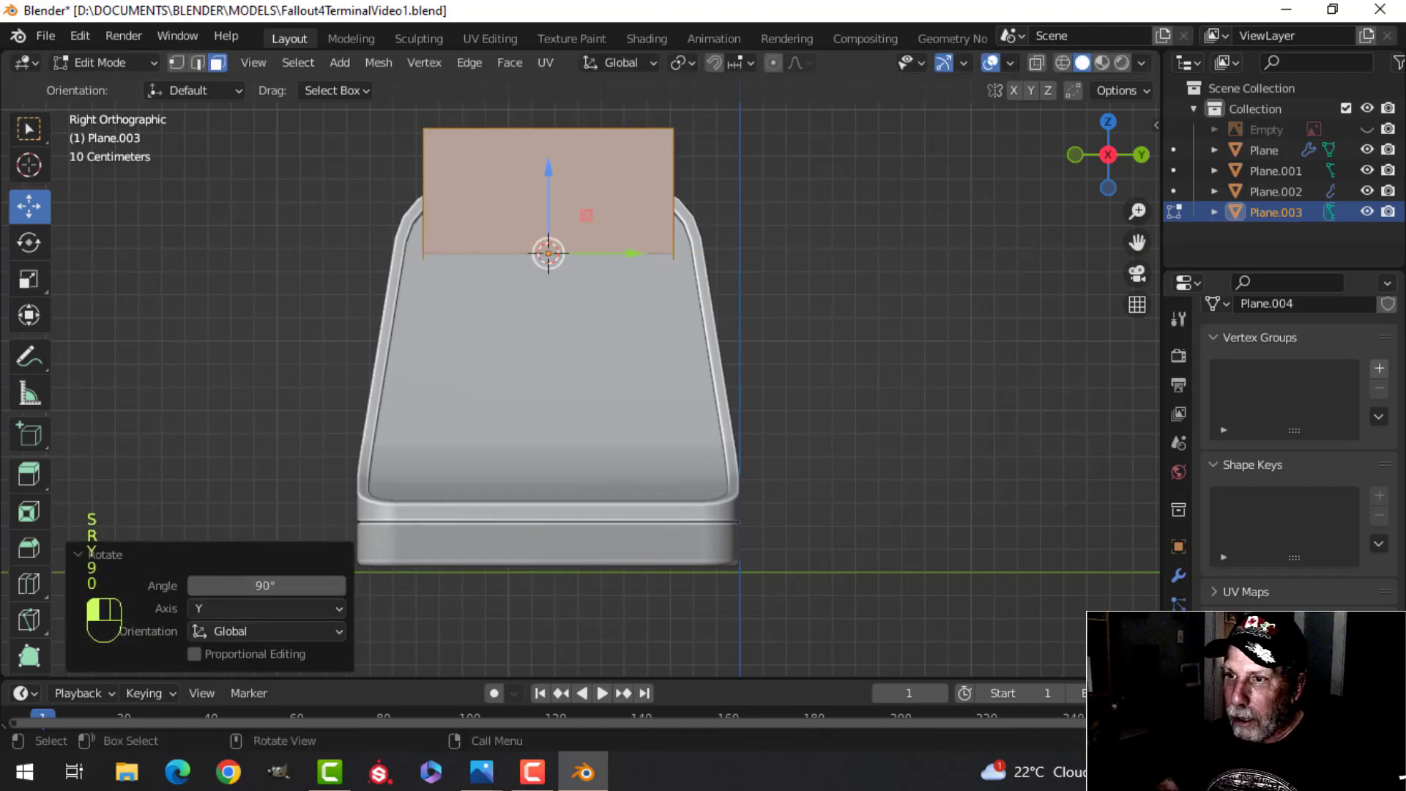
# Step: Move the upright plane down about 0.63 m and about 0.21 m forward along X, in front of the sloped face
pyautogui.moveTo(717, 306); pyautogui.dragTo(765, 208, button='middle')
pyautogui.press('g')
pyautogui.press('z')
pyautogui.click(763, 336)
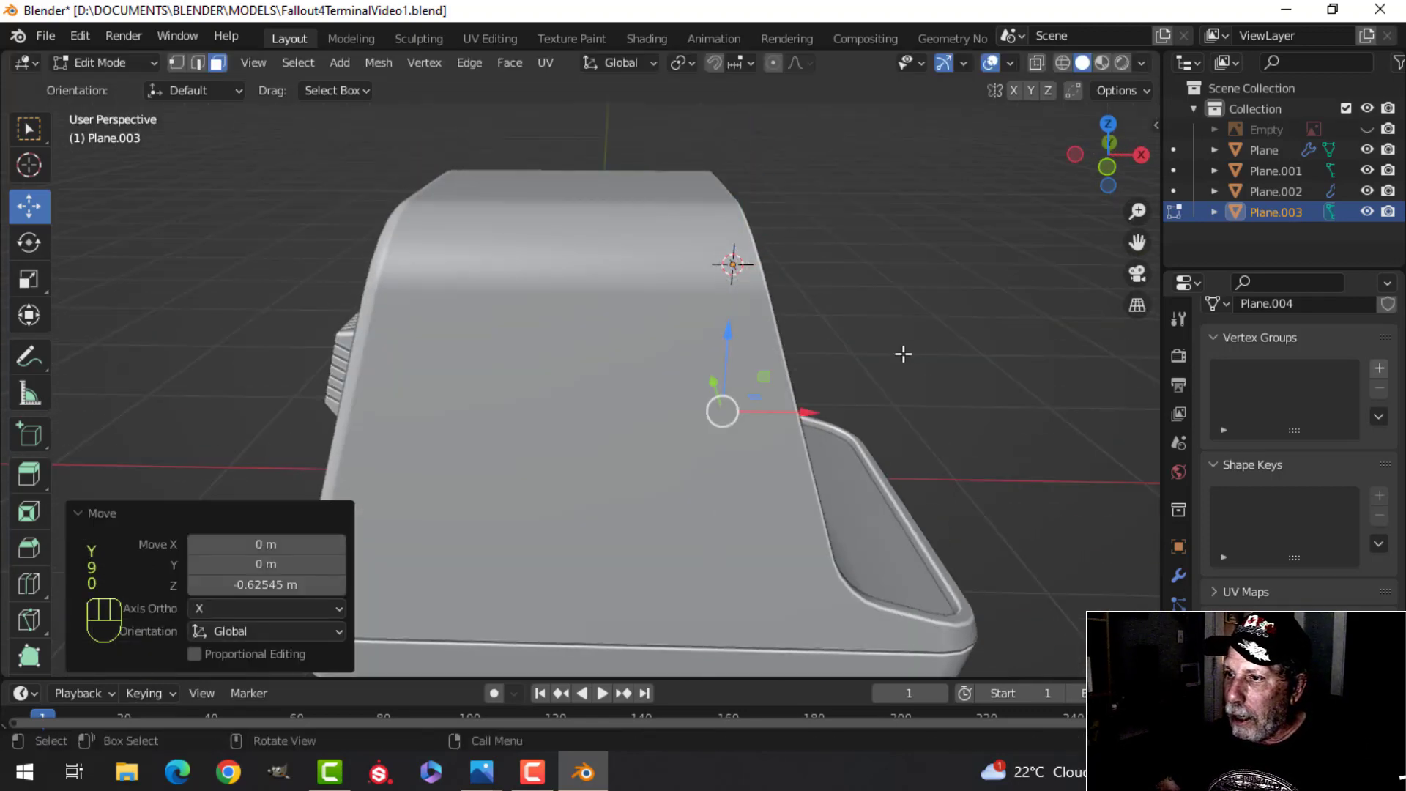
pyautogui.moveTo(903, 352); pyautogui.dragTo(803, 439, button='middle')
pyautogui.press('g')
pyautogui.click(846, 450)
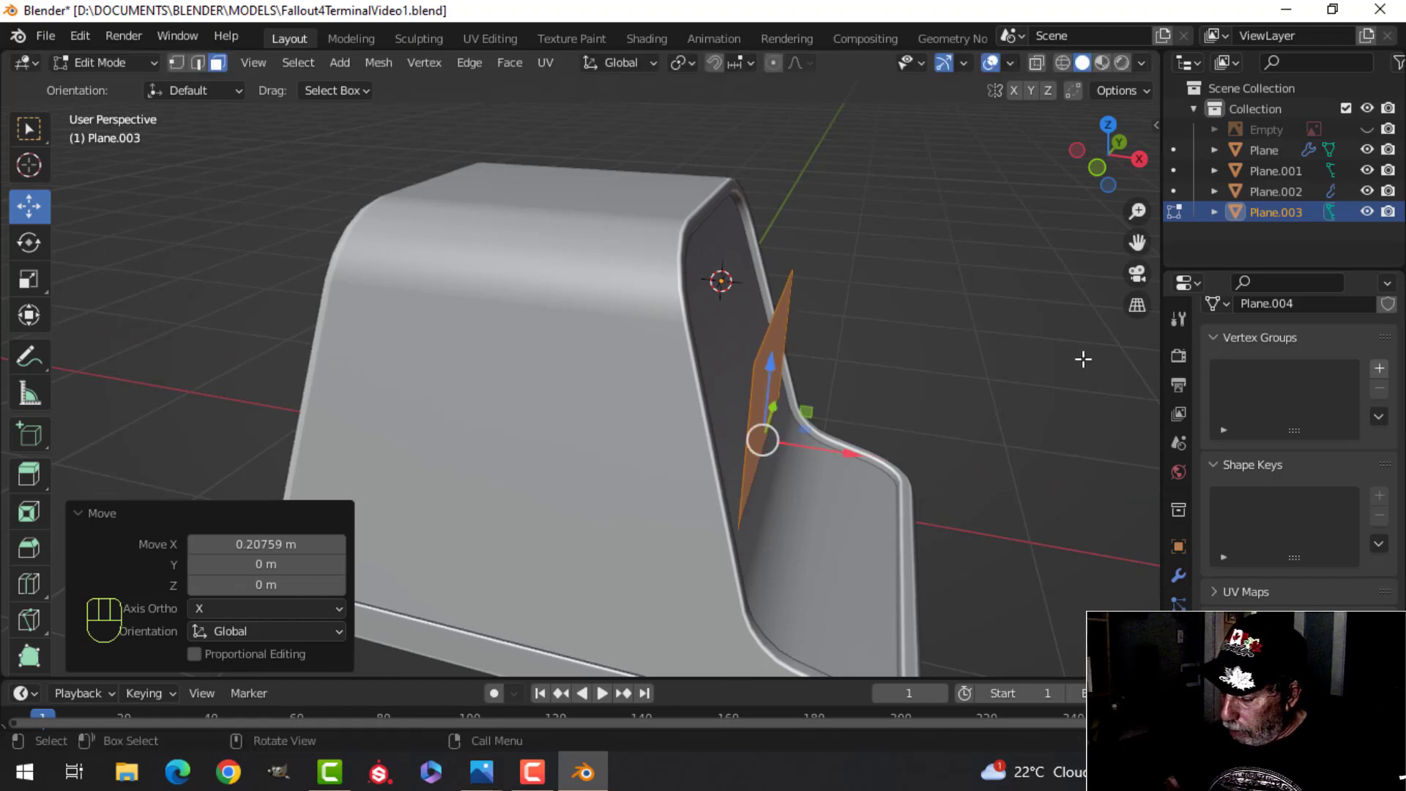
# Step: Raise the upright plane about 0.36 m and scale it uniformly to about 0.88
pyautogui.press('g')
pyautogui.press('z')
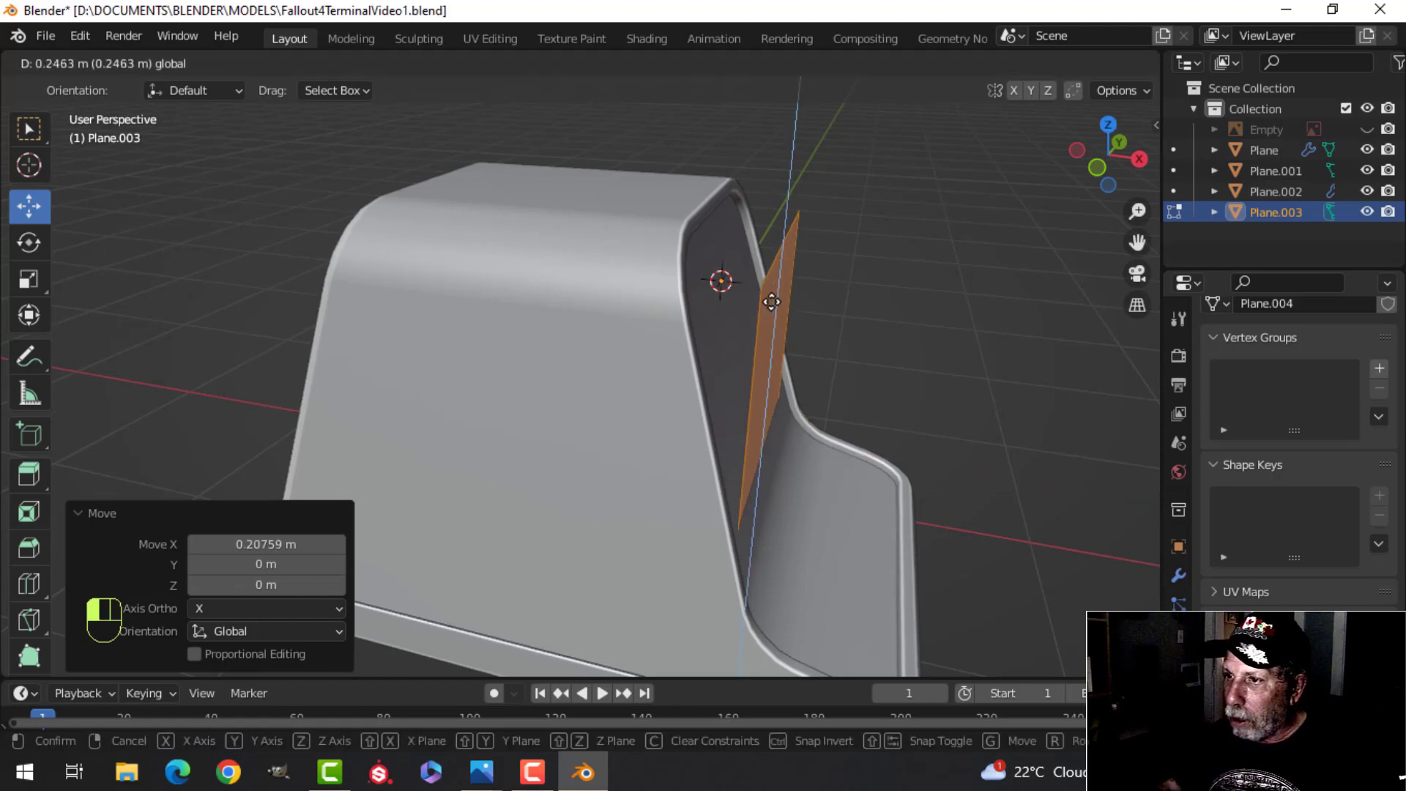
pyautogui.click(772, 274)
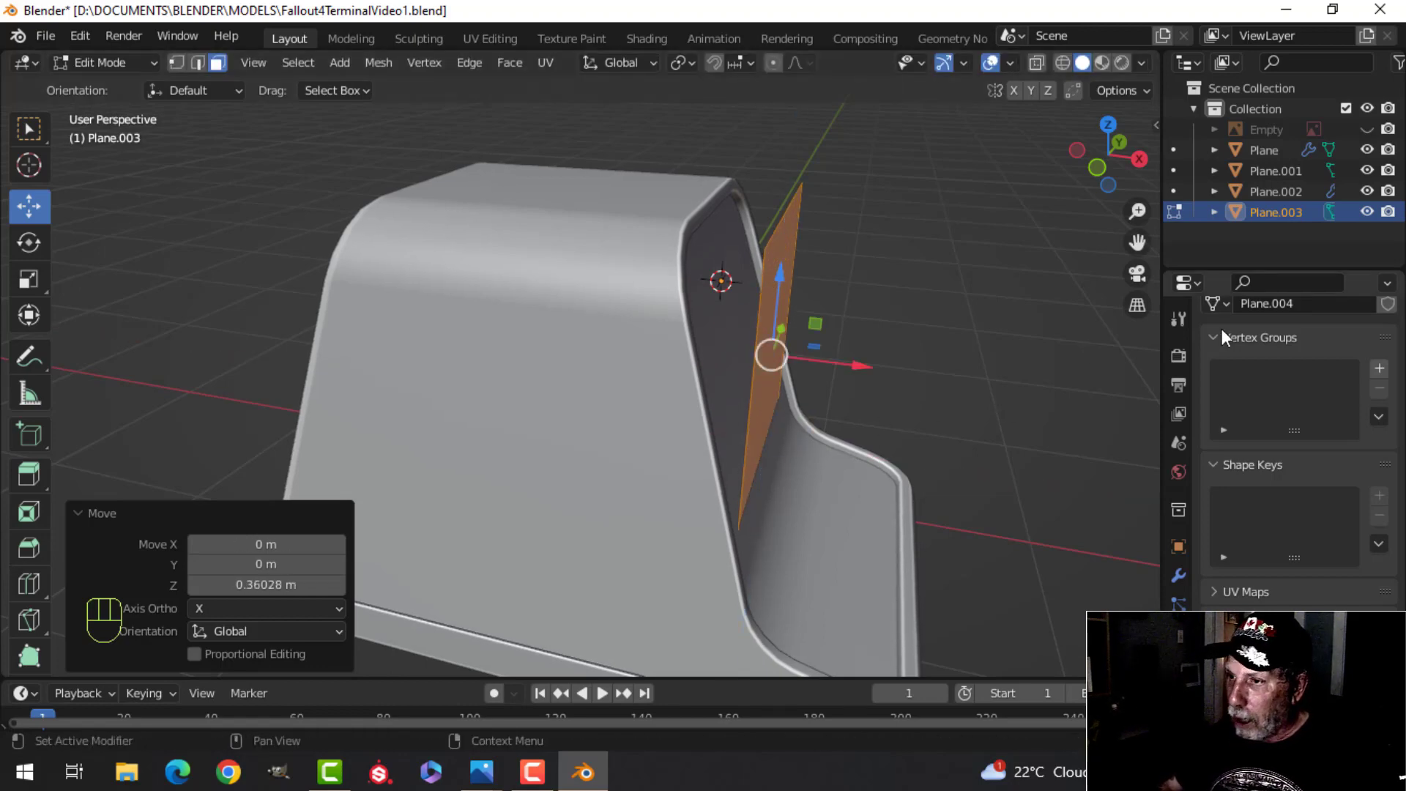
pyautogui.press('KP_3')
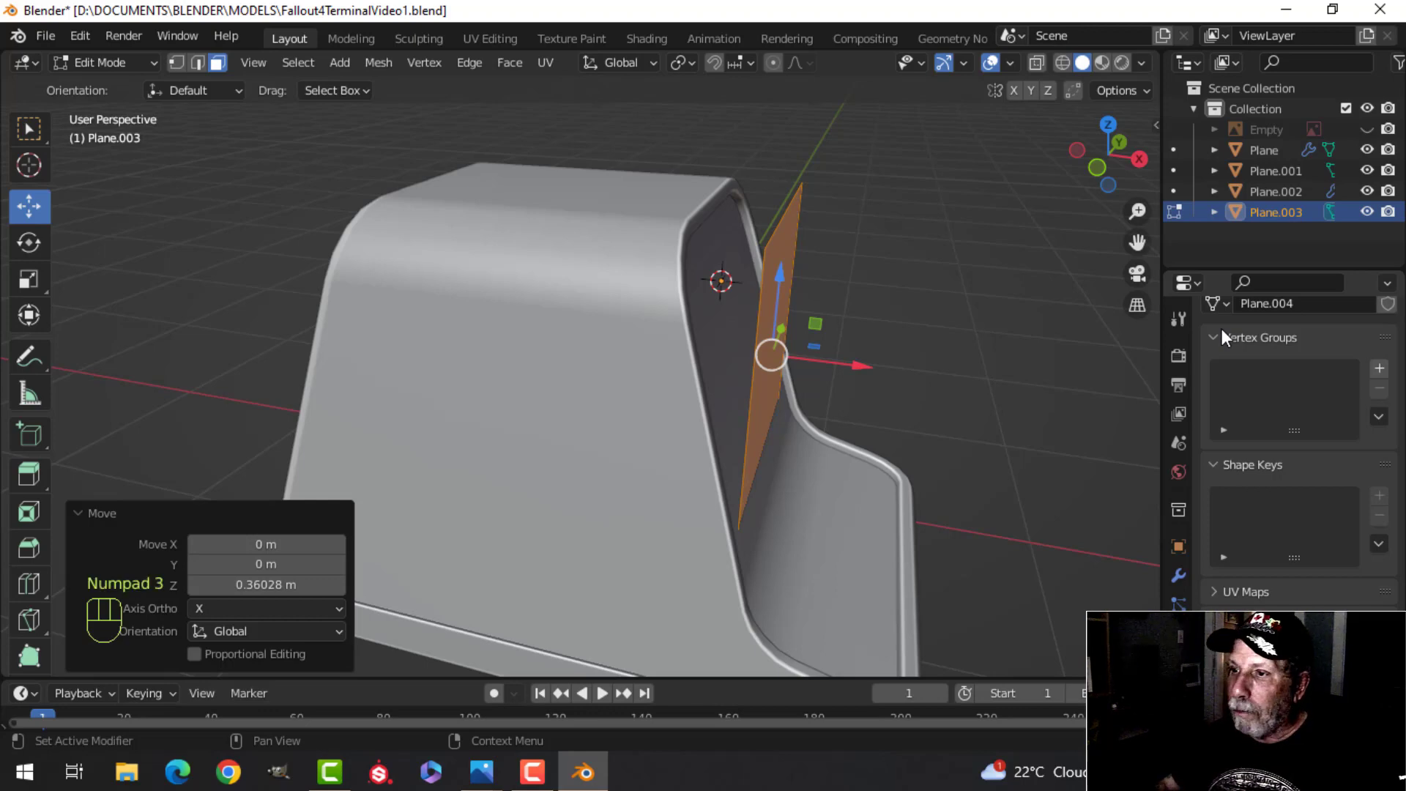
pyautogui.press('KP_3')
pyautogui.press('s')
pyautogui.click(752, 299)
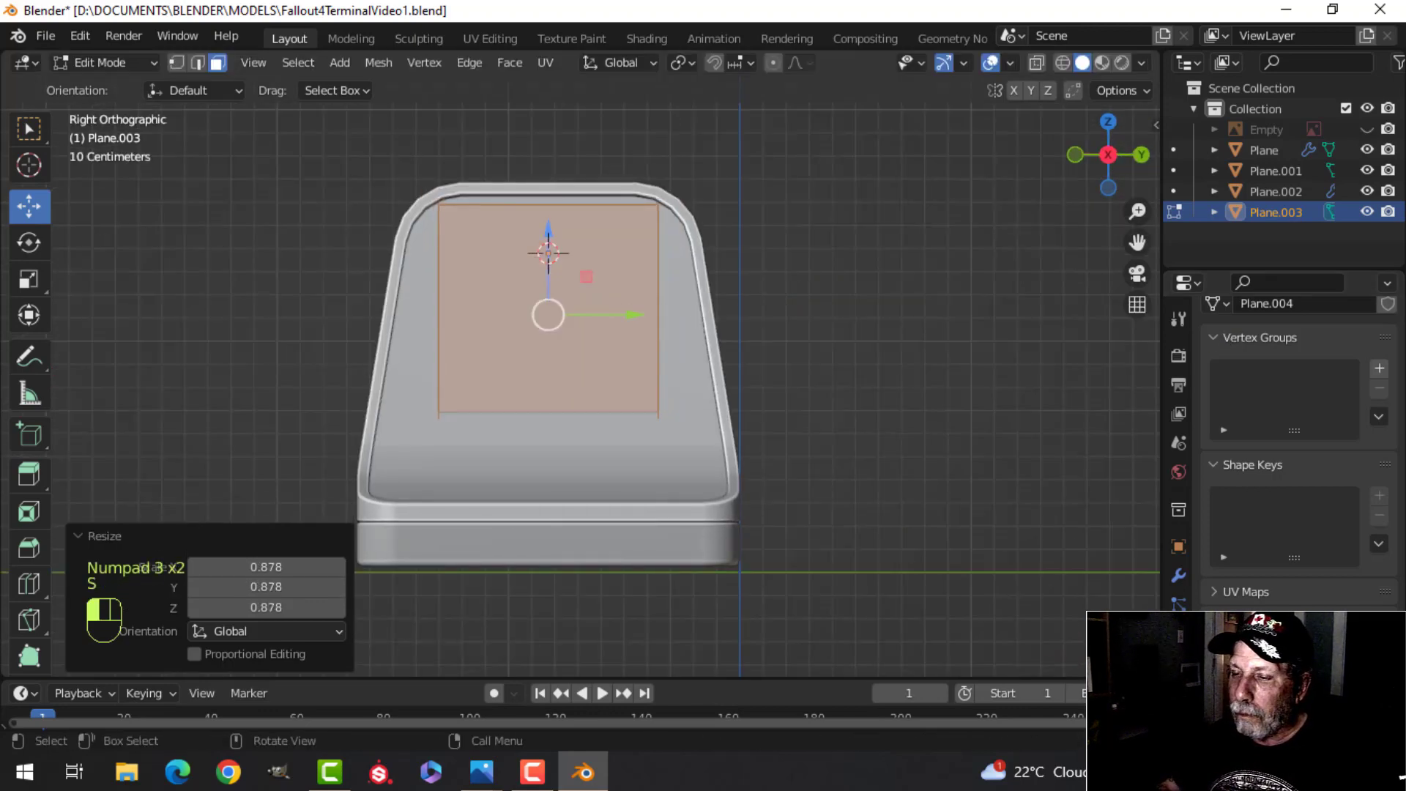
# Step: Move the plane about 0.29 m farther forward along X and scale it uniformly to about 0.79
pyautogui.moveTo(531, 355); pyautogui.dragTo(723, 382, button='middle')
pyautogui.moveTo(768, 347); pyautogui.dragTo(851, 365)
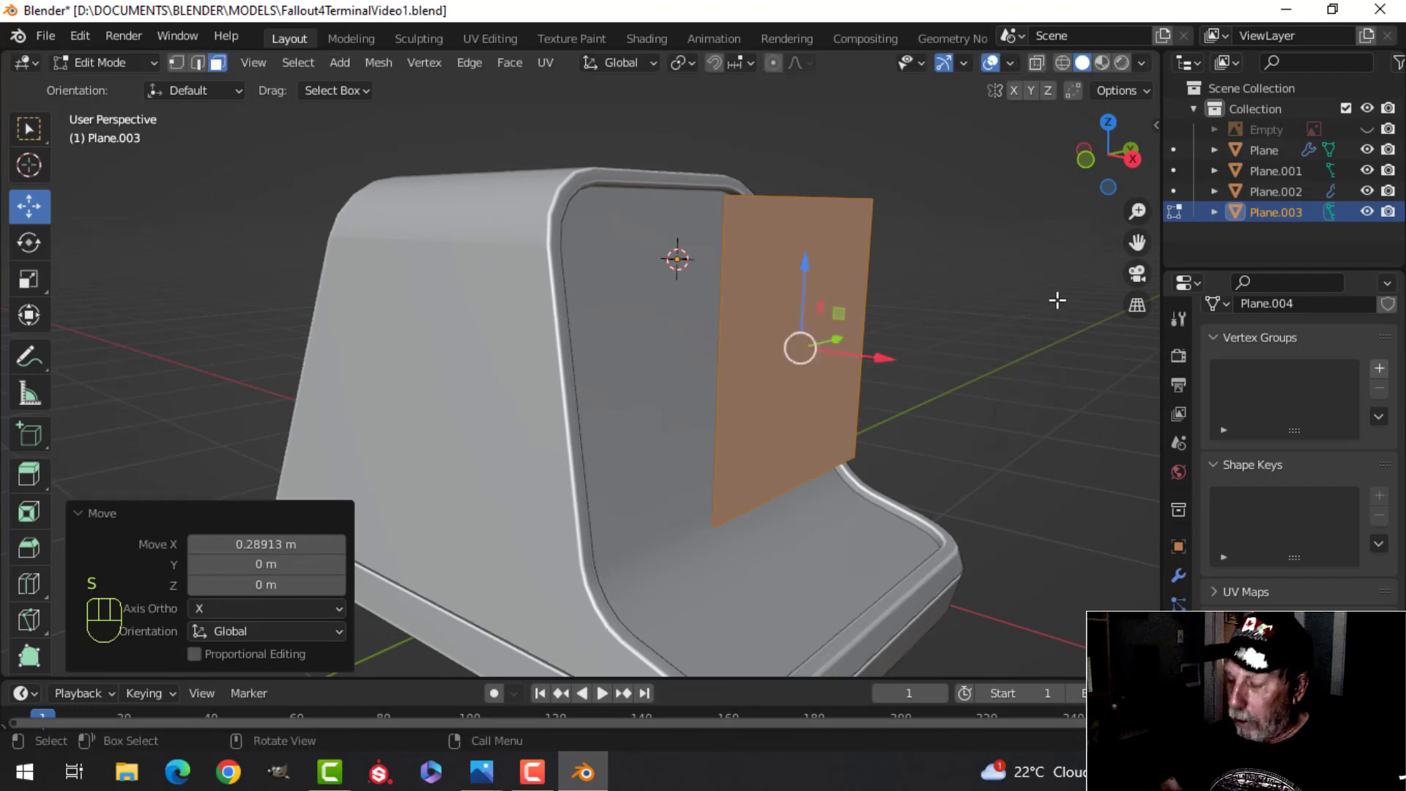
pyautogui.press('KP_3')
pyautogui.scroll(1, 1058, 301)
pyautogui.scroll(-1, 763, 327)
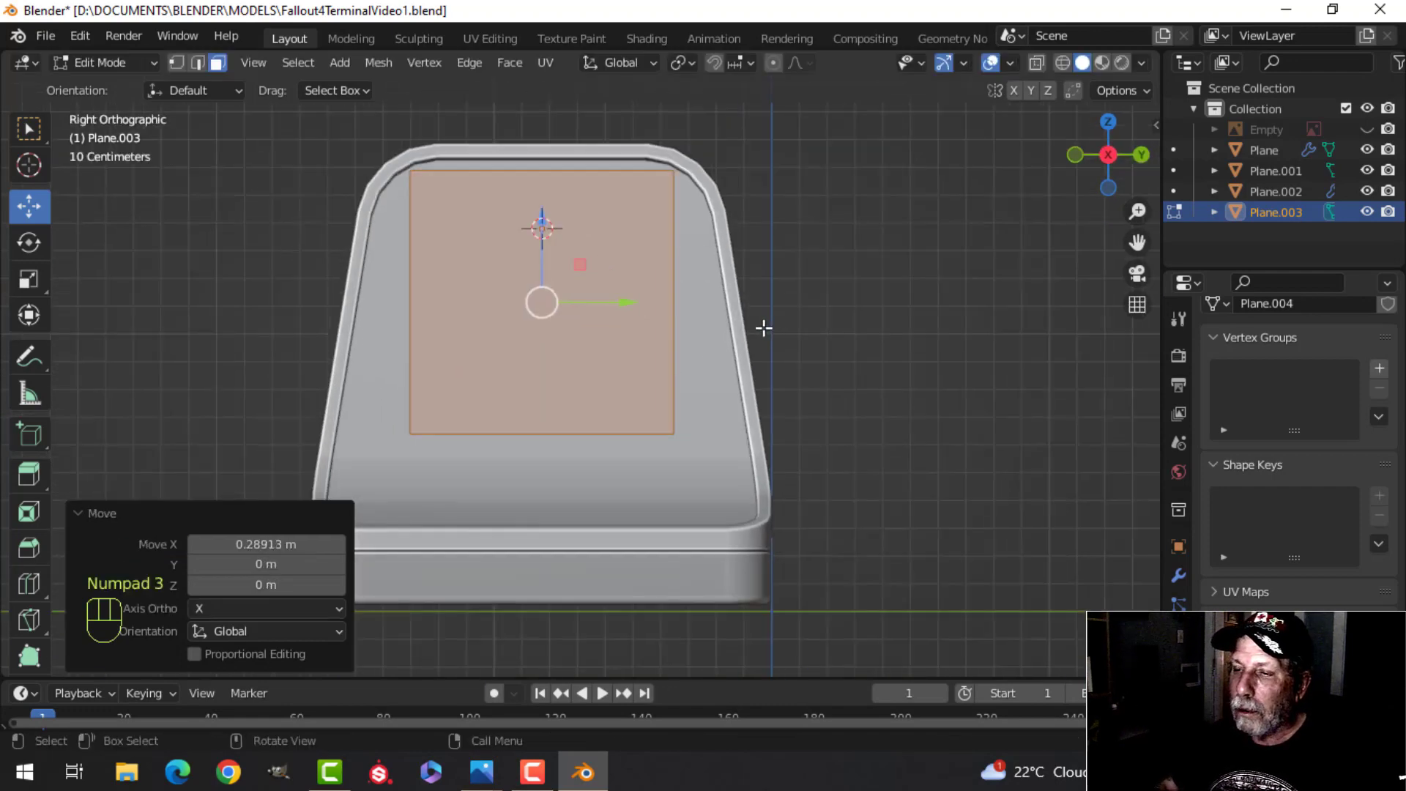
pyautogui.scroll(-1, 688, 355)
pyautogui.press('s')
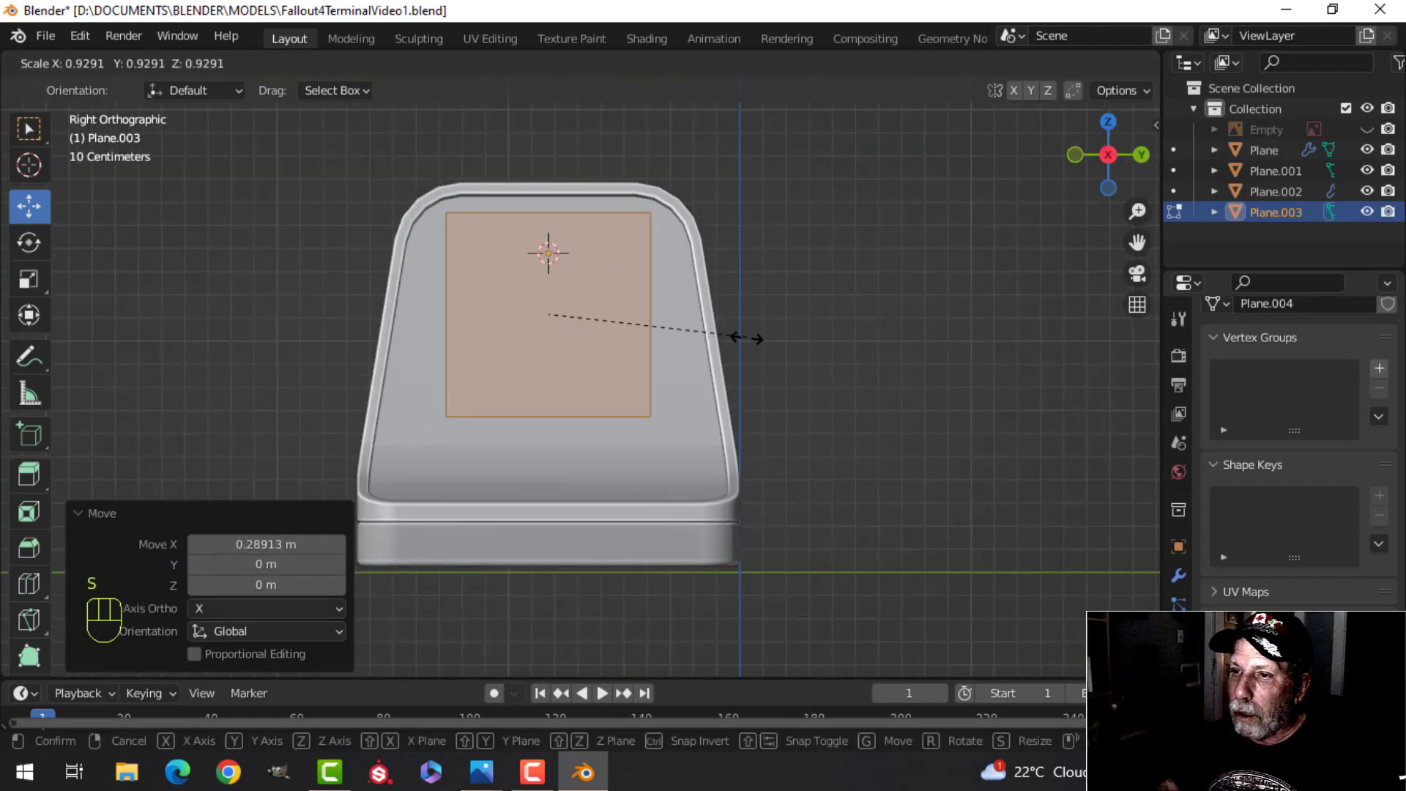
pyautogui.click(714, 336)
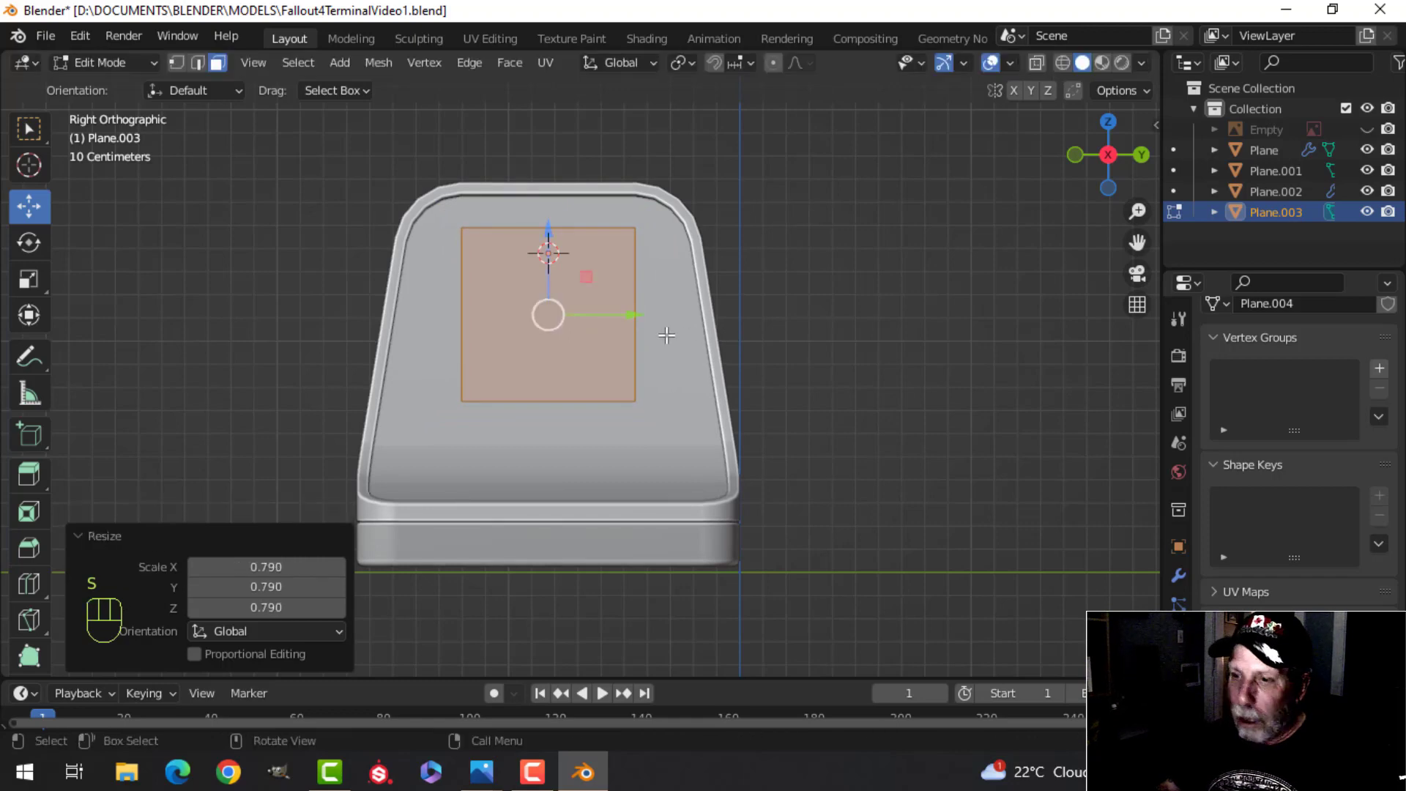
# Step: Widen the plane along Y by a factor of about 1.27 to form the screen's rectangular outline
pyautogui.press('s')
pyautogui.press('y')
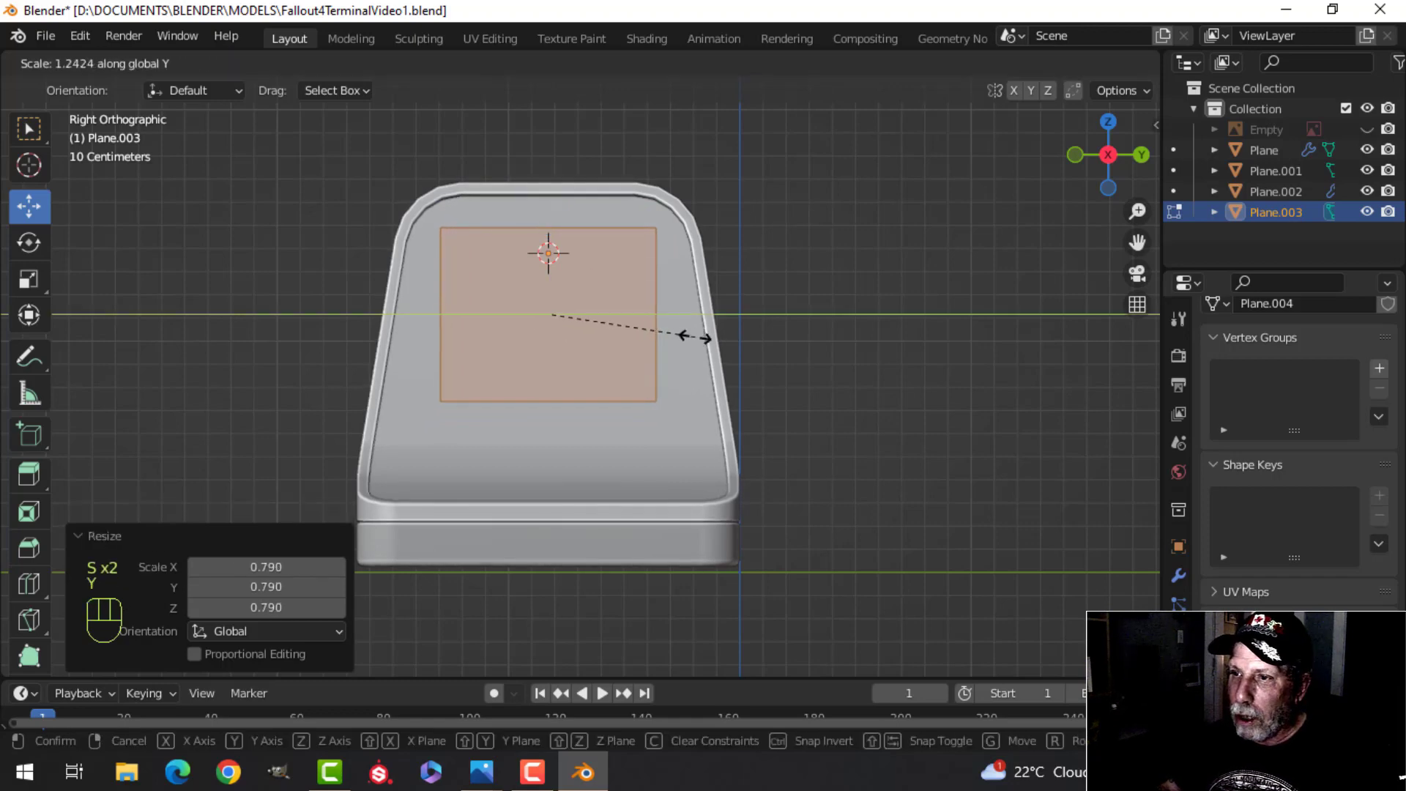
pyautogui.click(699, 336)
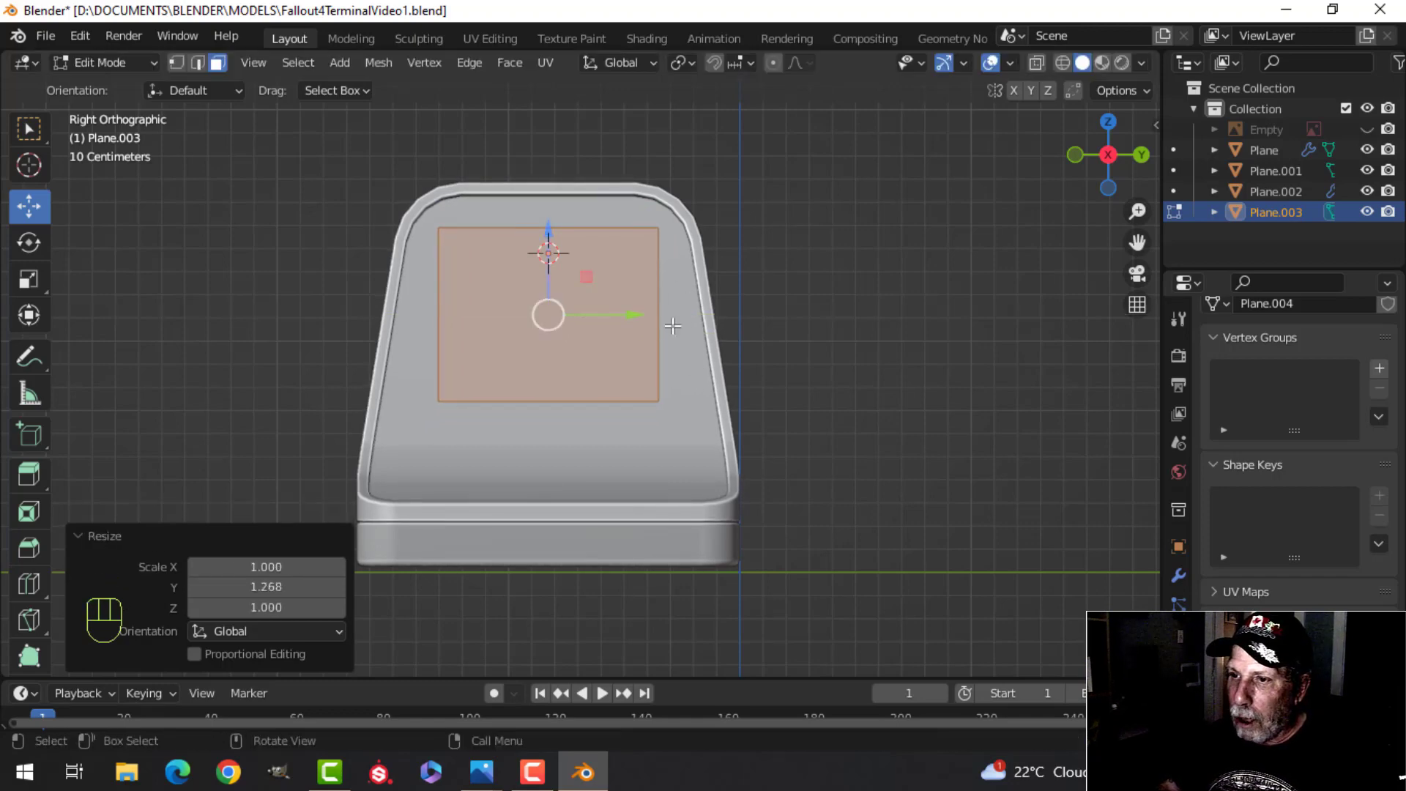
# Step: Move the rectangle about 0.25 m back along X and extrude it about 0.24 m toward the sloped face into a block
pyautogui.moveTo(670, 360); pyautogui.dragTo(925, 348, button='middle')
pyautogui.moveTo(925, 349); pyautogui.dragTo(842, 339)
pyautogui.moveTo(907, 339); pyautogui.dragTo(853, 326, button='middle')
pyautogui.press('e')
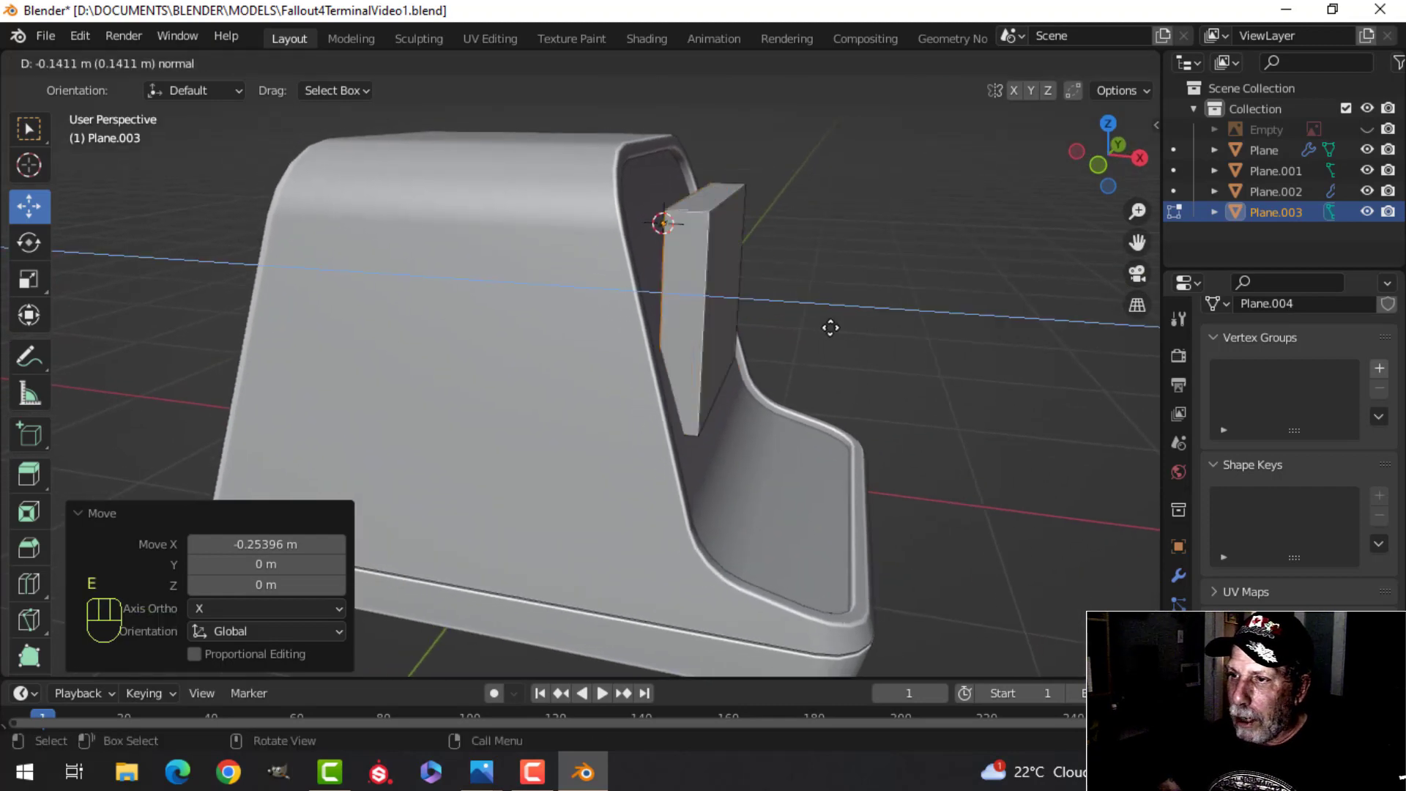
pyautogui.click(811, 325)
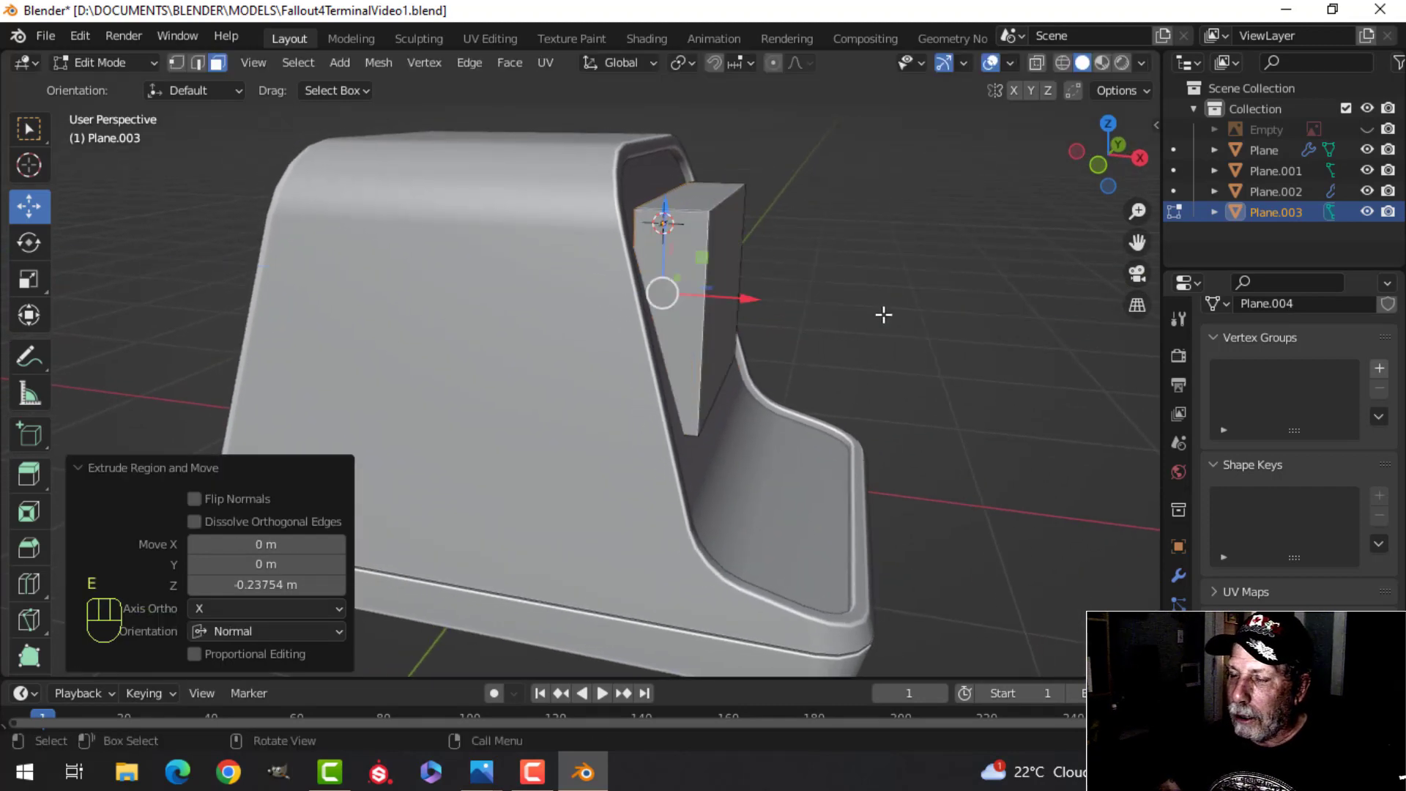
# Step: Rotate the whole screen block about -15.9° in the front view to match the sloped face, and leave edit mode
pyautogui.moveTo(884, 315); pyautogui.dragTo(705, 361, button='middle')
pyautogui.press('a')
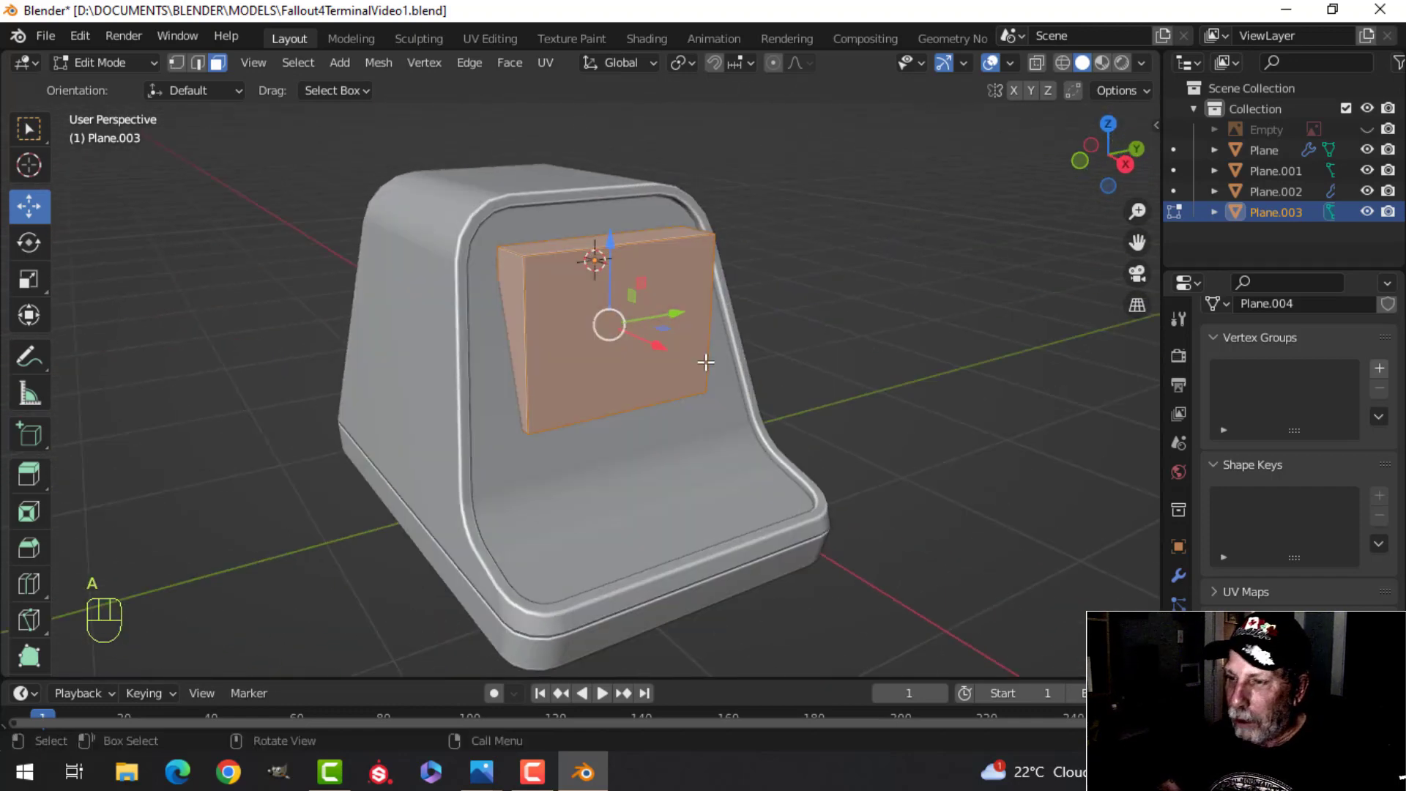
pyautogui.press('KP_1')
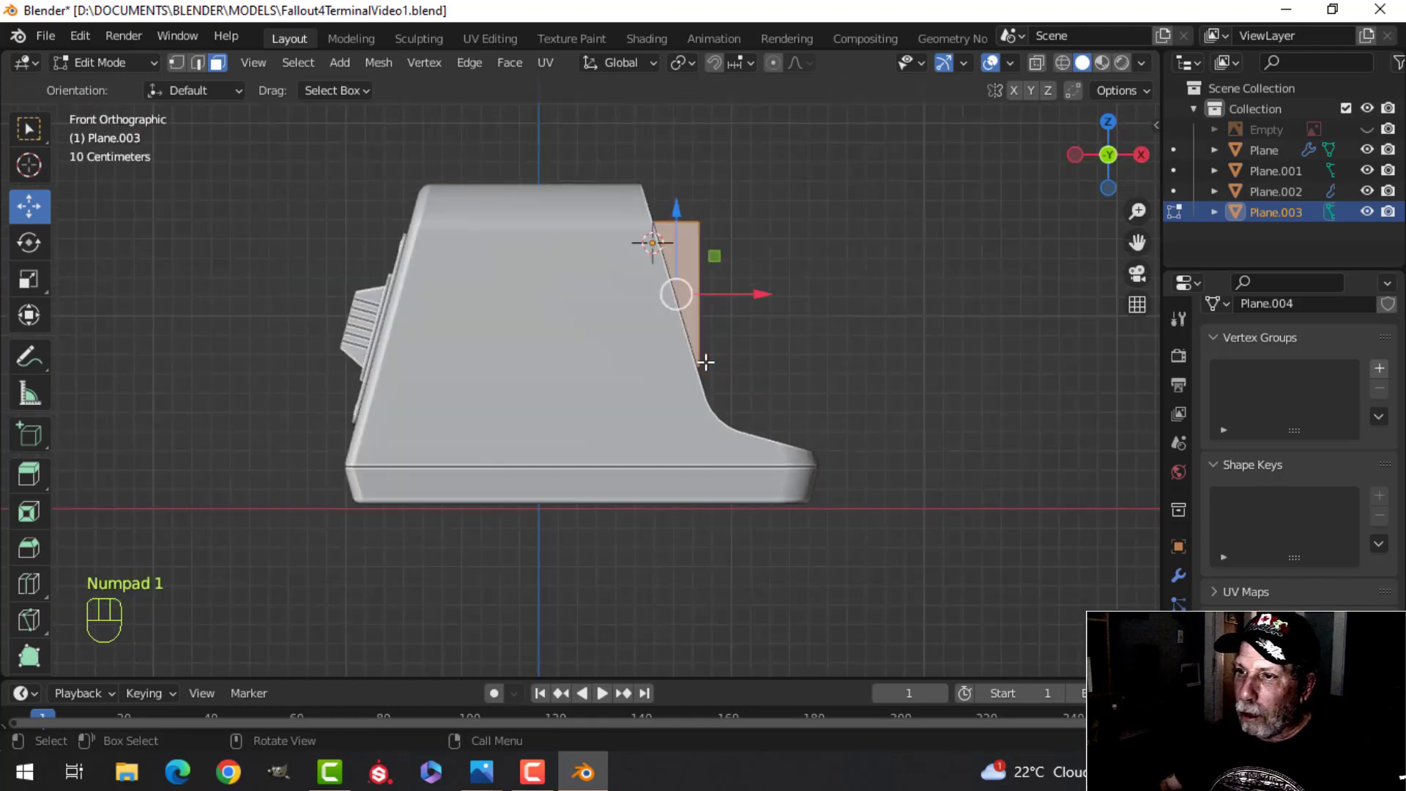
pyautogui.press('z')
pyautogui.click(630, 357)
pyautogui.press('r')
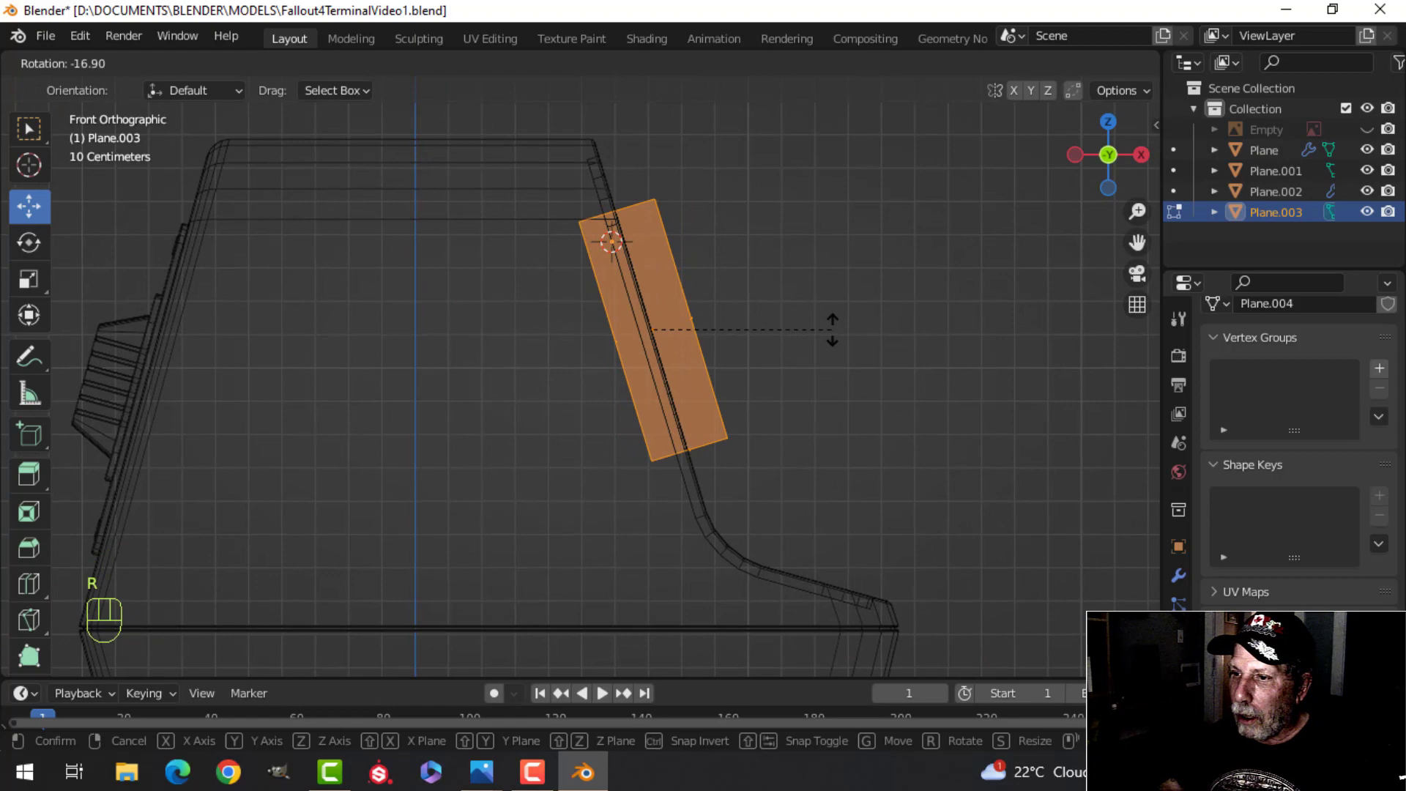
pyautogui.click(831, 333)
pyautogui.press('z')
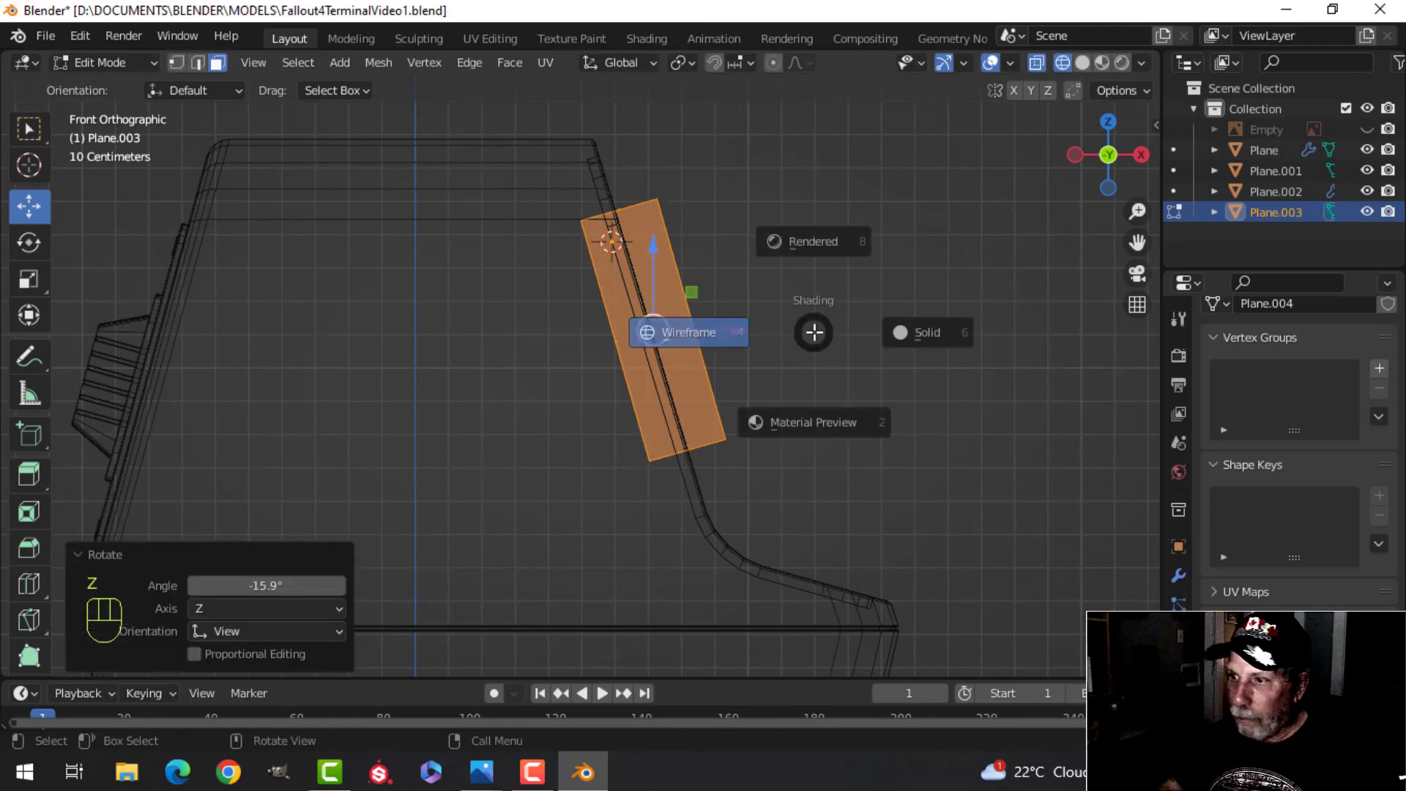
pyautogui.click(938, 331)
pyautogui.moveTo(937, 331)
pyautogui.mouseDown(button='middle')
pyautogui.moveTo(596, 353)
pyautogui.moveTo(666, 319)
pyautogui.moveTo(742, 367)
pyautogui.moveTo(739, 385)
pyautogui.moveTo(703, 379)
pyautogui.mouseUp(button='middle')
pyautogui.scroll(-4, 738, 350)
pyautogui.press('Tab')
pyautogui.hotkey('alt', 'a')
pyautogui.scroll(3, 742, 366)
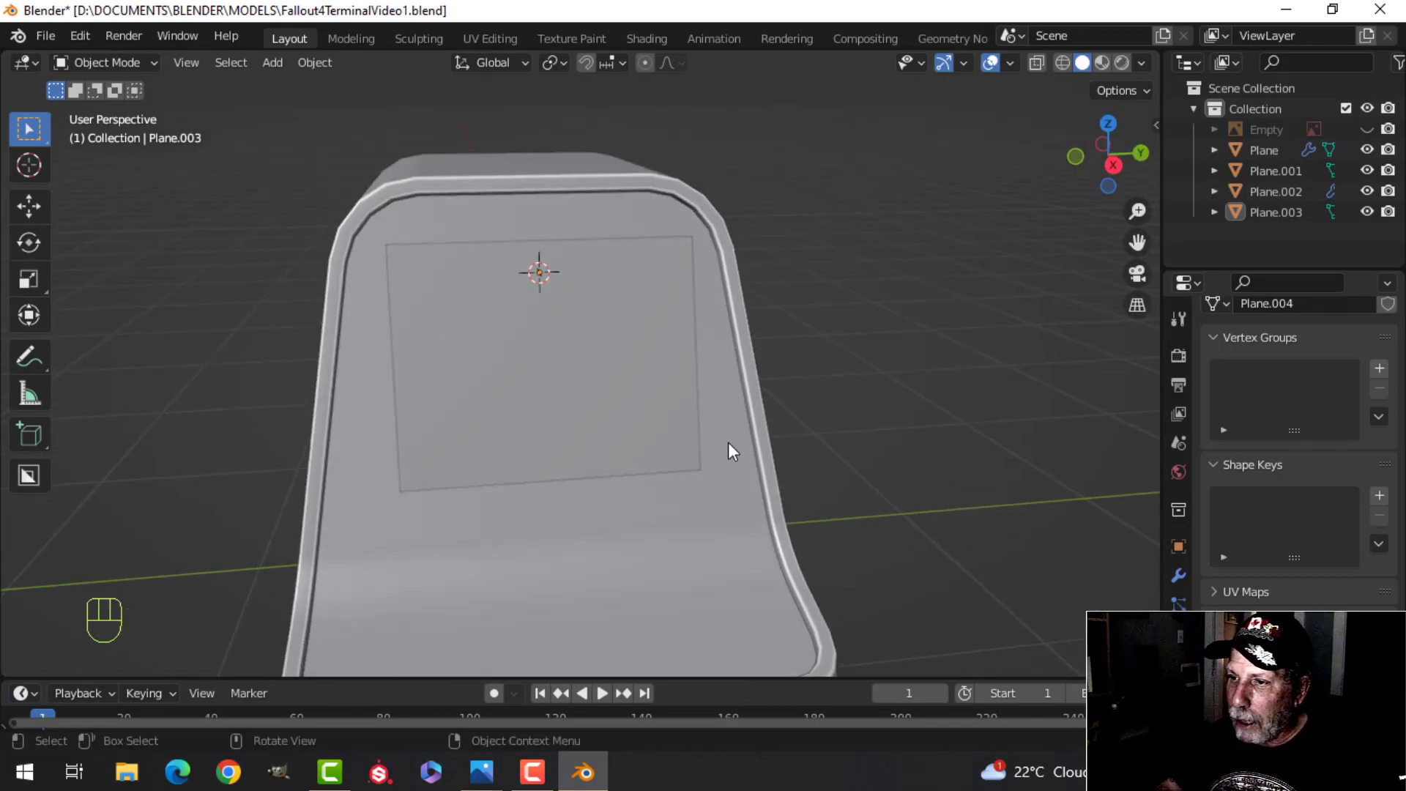
# Step: Bevel the four corner edges running through the screen block's depth by about 0.04 m with 3 segments
pyautogui.scroll(-3, 727, 444)
pyautogui.moveTo(697, 442); pyautogui.dragTo(684, 373, button='middle')
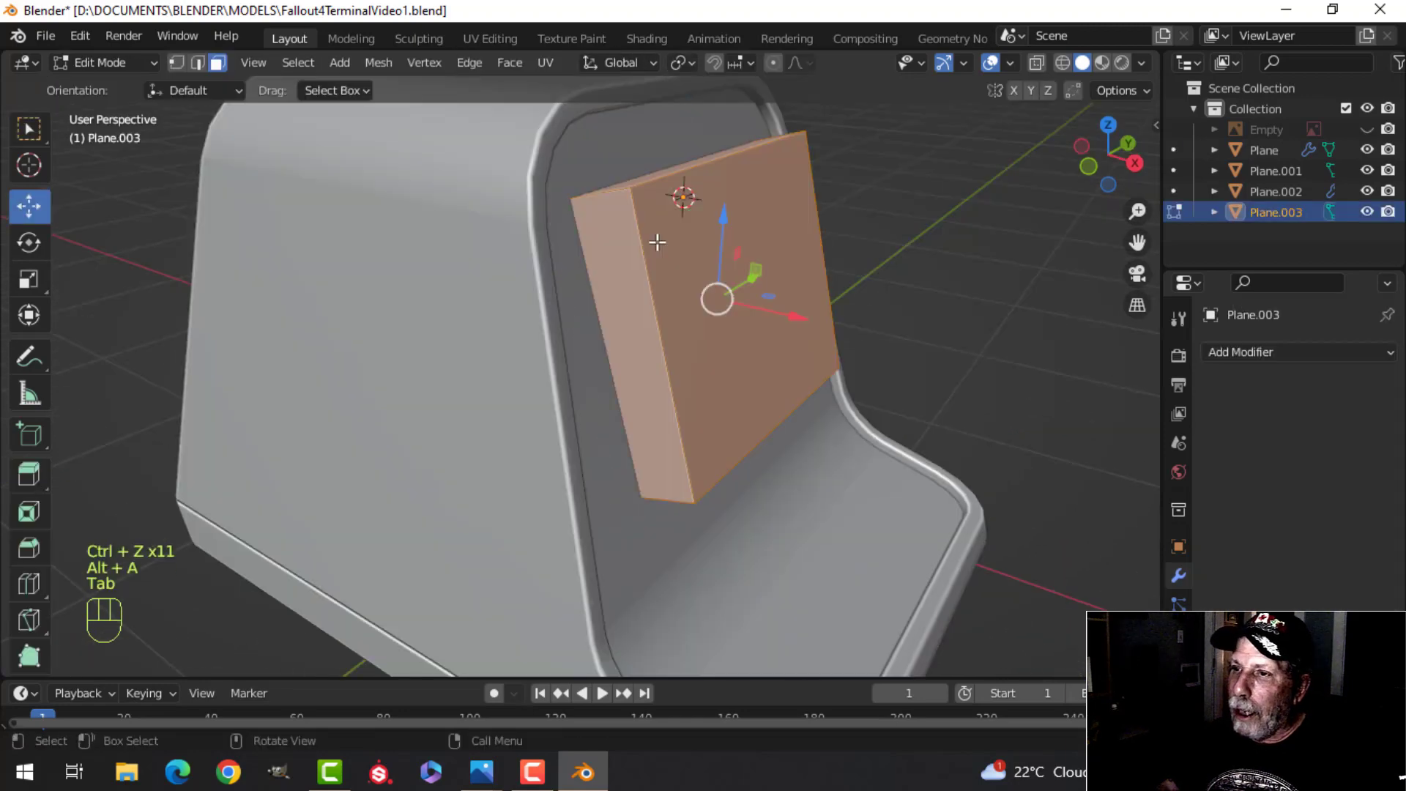
pyautogui.hotkey('alt', 'a')
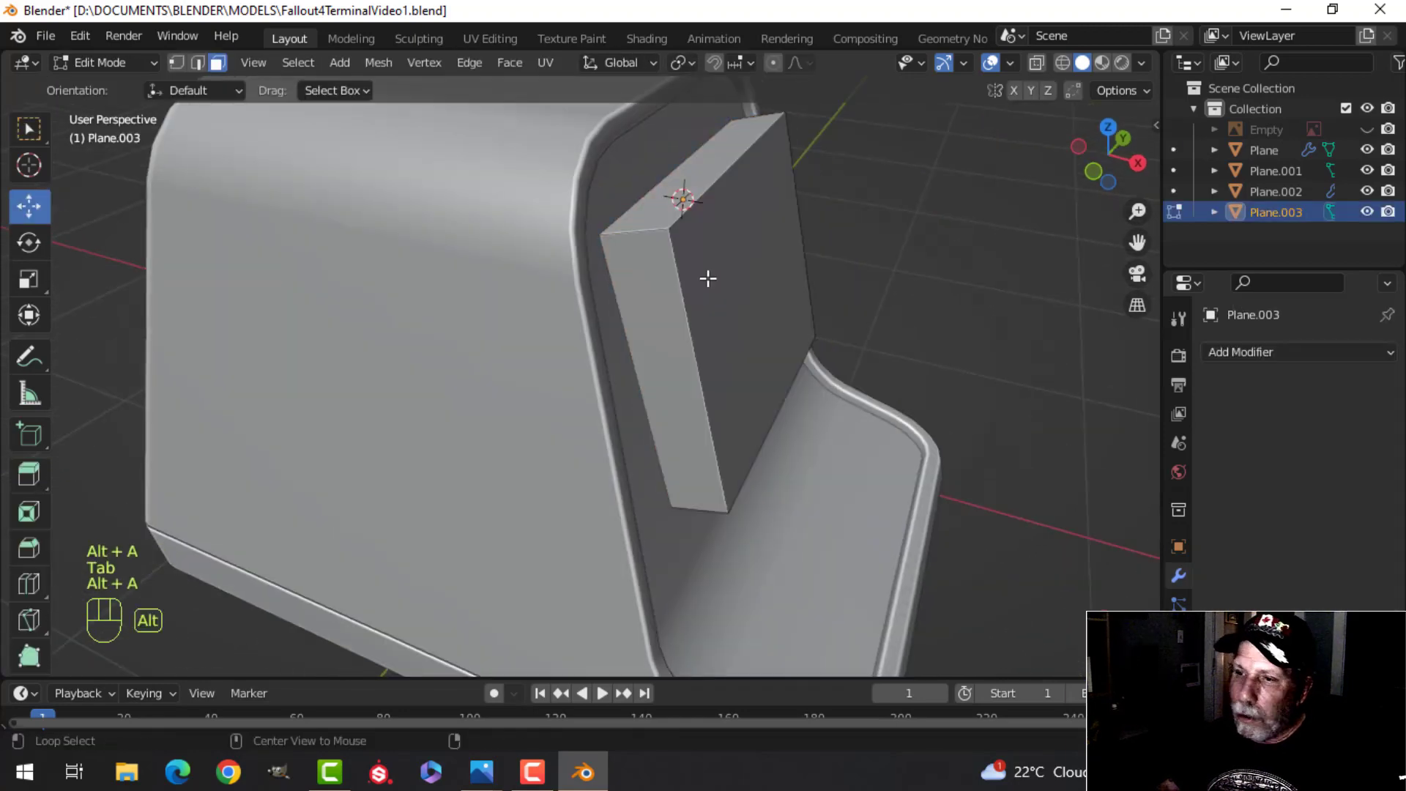
pyautogui.moveTo(635, 234); pyautogui.dragTo(682, 373, button='middle')
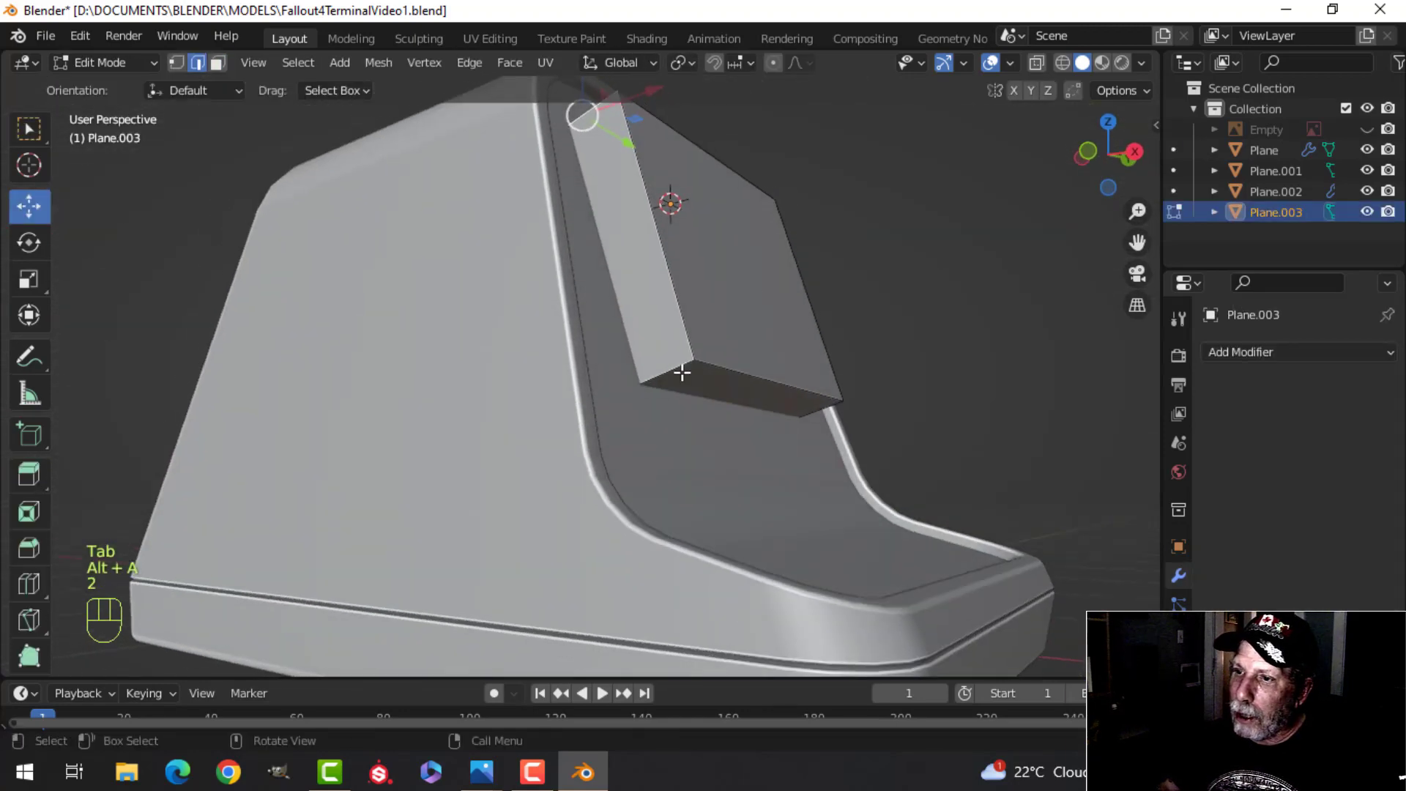
pyautogui.moveTo(850, 332); pyautogui.dragTo(547, 376, button='middle')
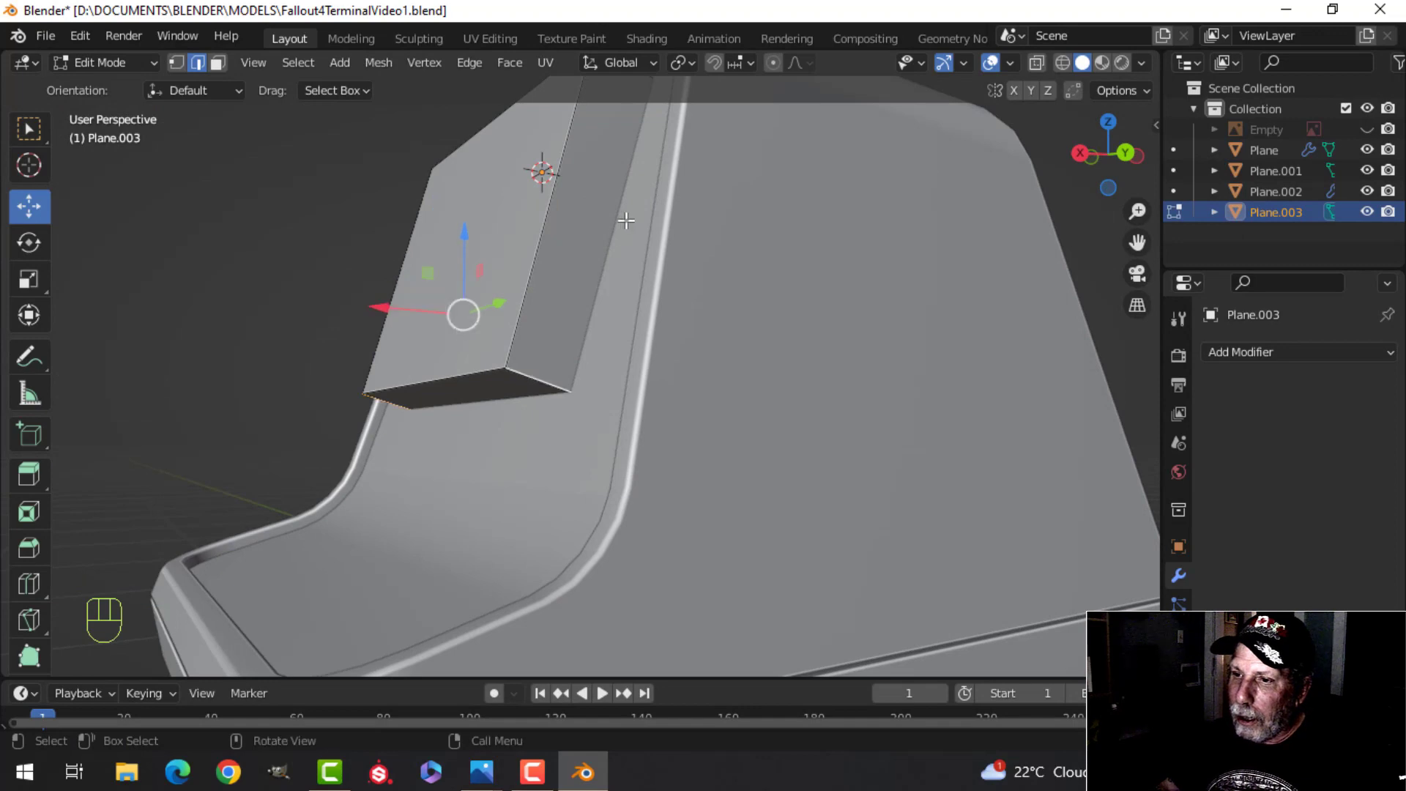
pyautogui.moveTo(626, 220); pyautogui.dragTo(644, 335, button='middle')
pyautogui.keyDown('shift'); pyautogui.moveTo(652, 398); pyautogui.dragTo(719, 337, button='middle'); pyautogui.keyUp('shift')
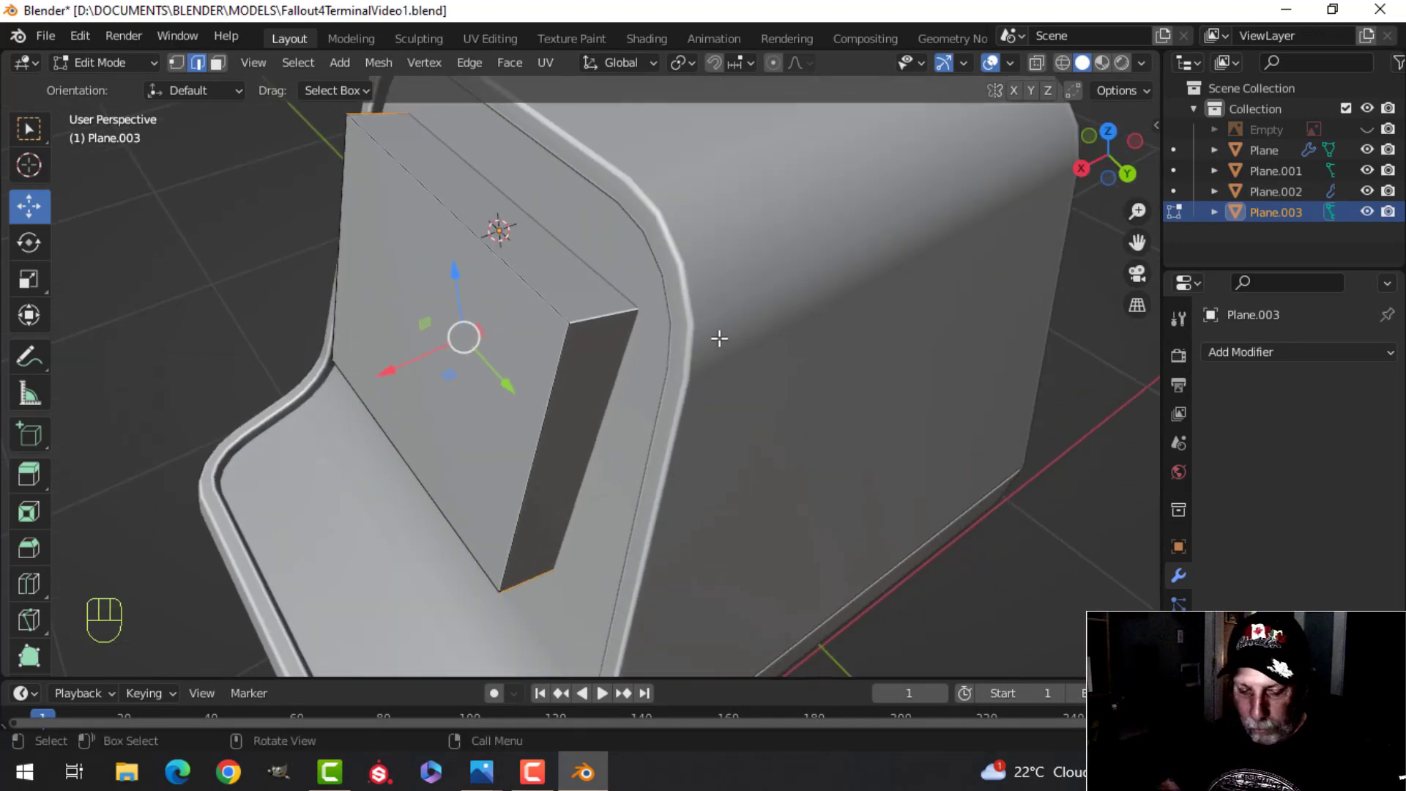
pyautogui.hotkey('ctrl', 'b')
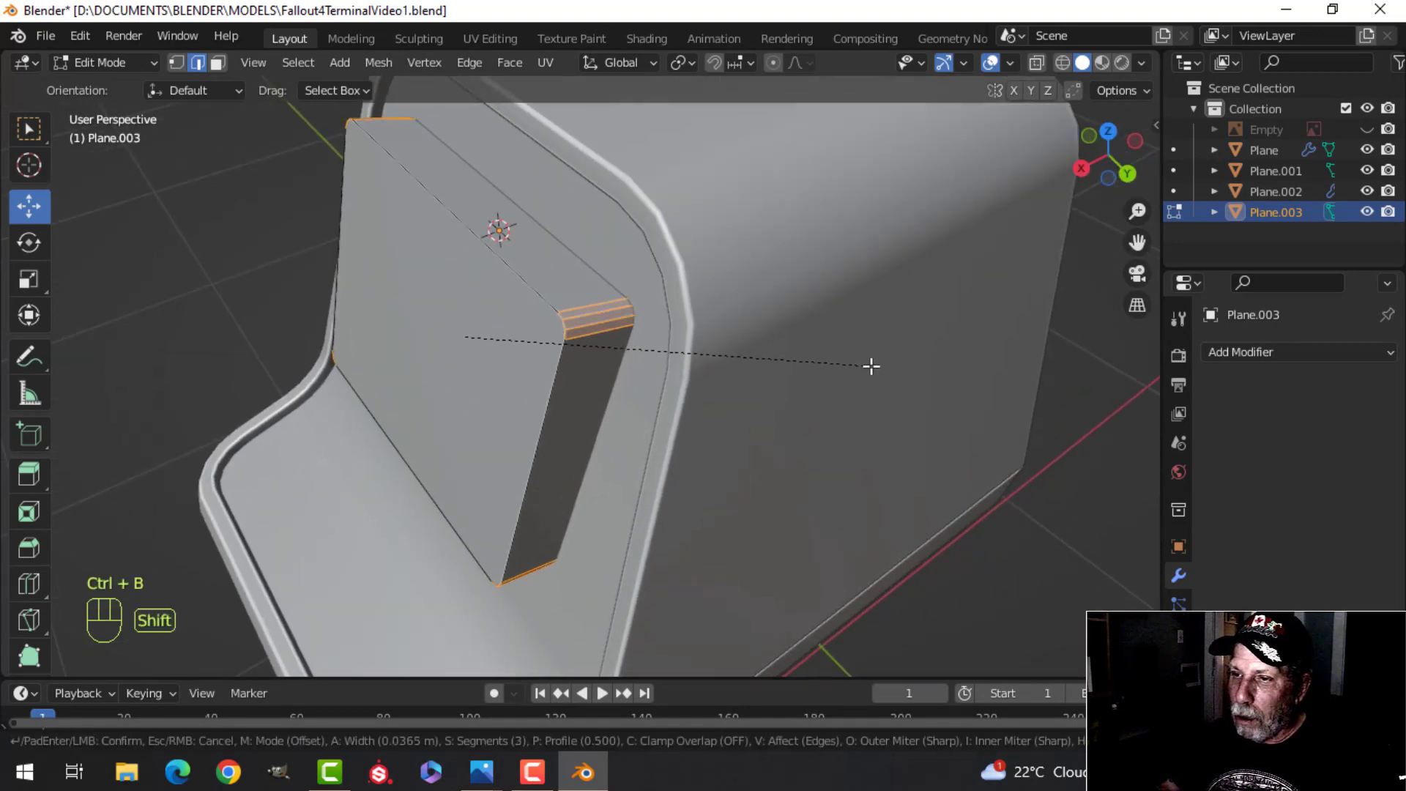
pyautogui.click(881, 368)
pyautogui.press('Tab')
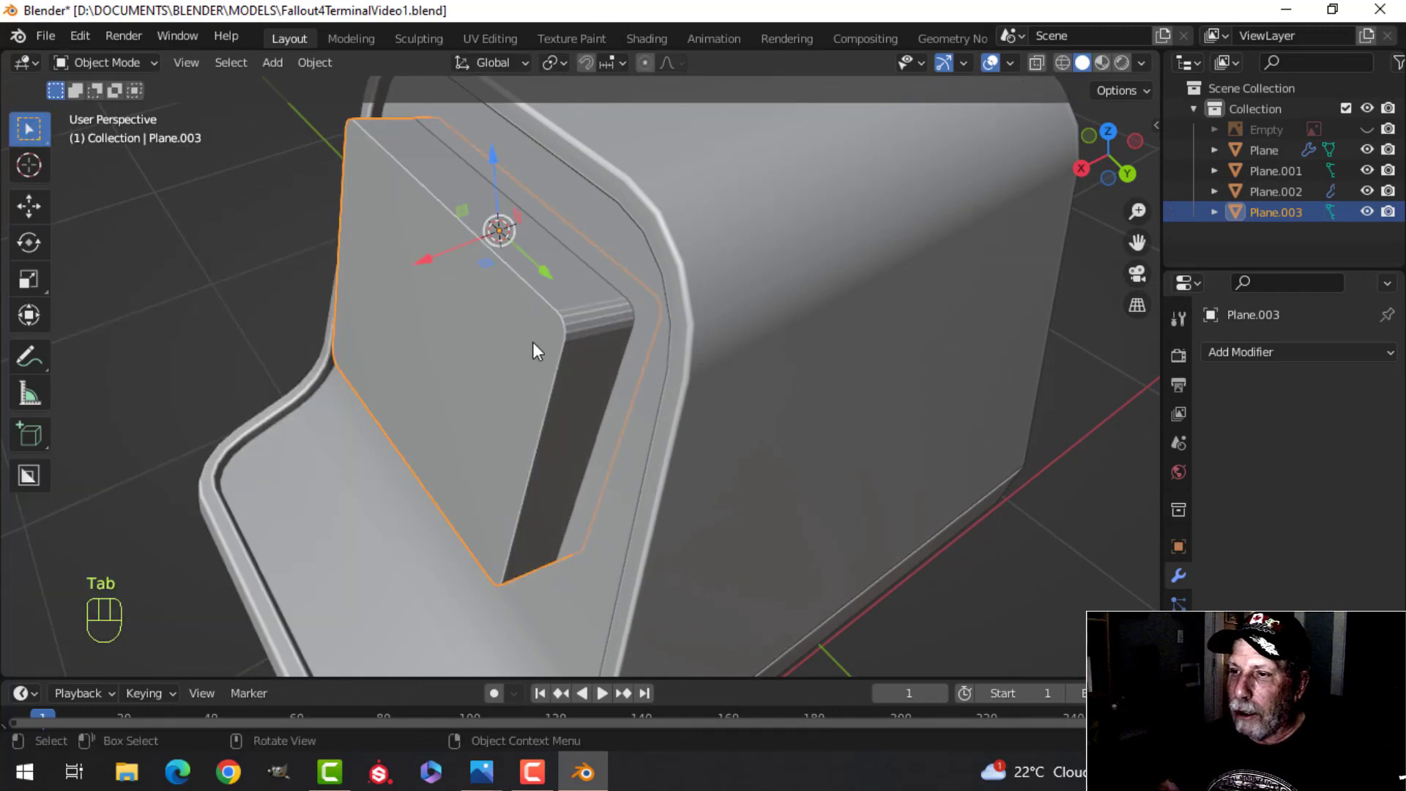
pyautogui.hotkey('alt', 'a')
# Step: Recalculate the normals of the entire screen block to the outside
pyautogui.scroll(-4, 536, 338)
pyautogui.moveTo(535, 336); pyautogui.dragTo(753, 309, button='middle')
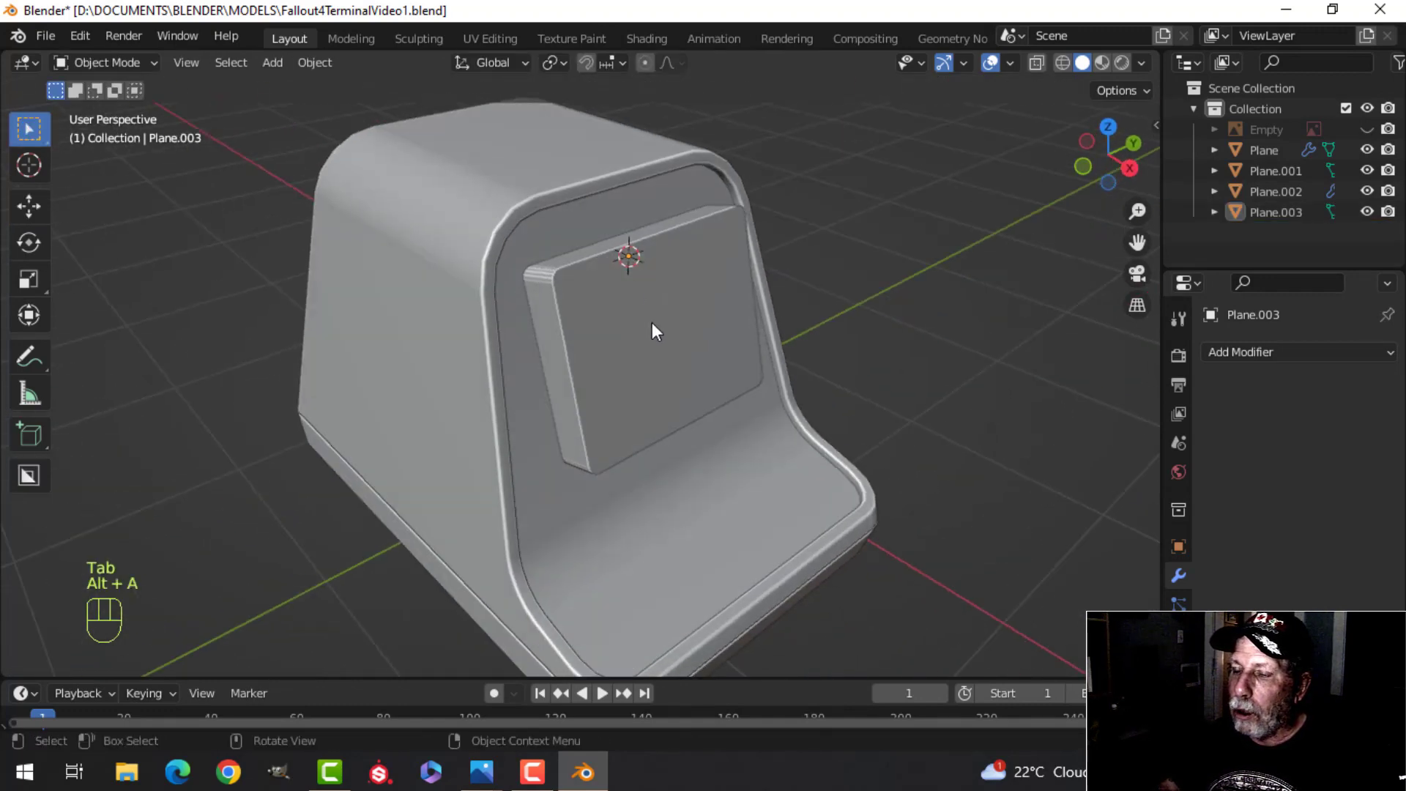
pyautogui.scroll(-1, 652, 322)
pyautogui.keyDown('shift'); pyautogui.moveTo(652, 322); pyautogui.dragTo(662, 350, button='middle'); pyautogui.keyUp('shift')
pyautogui.click(661, 350)
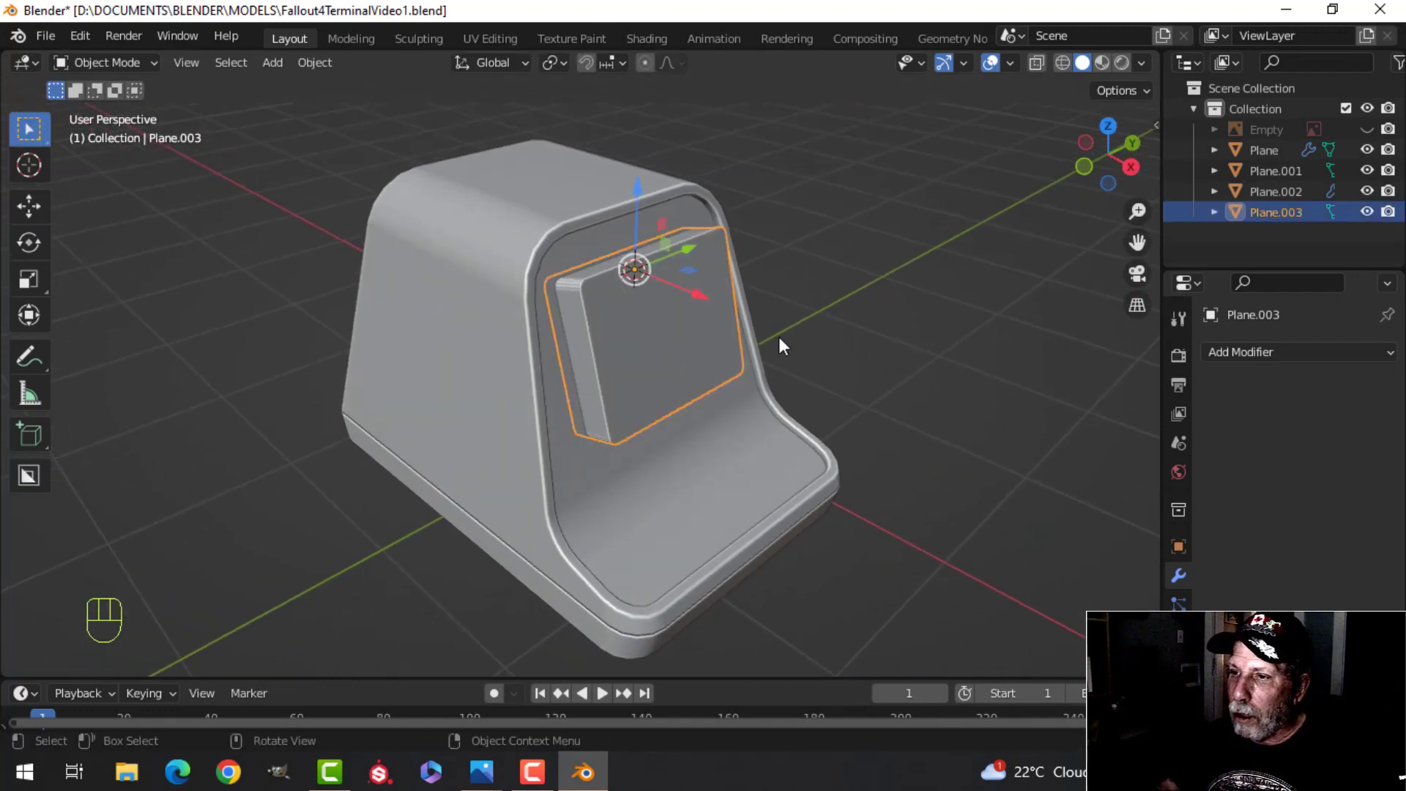
pyautogui.press('Tab')
pyautogui.press('a')
pyautogui.hotkey('alt', 'n')
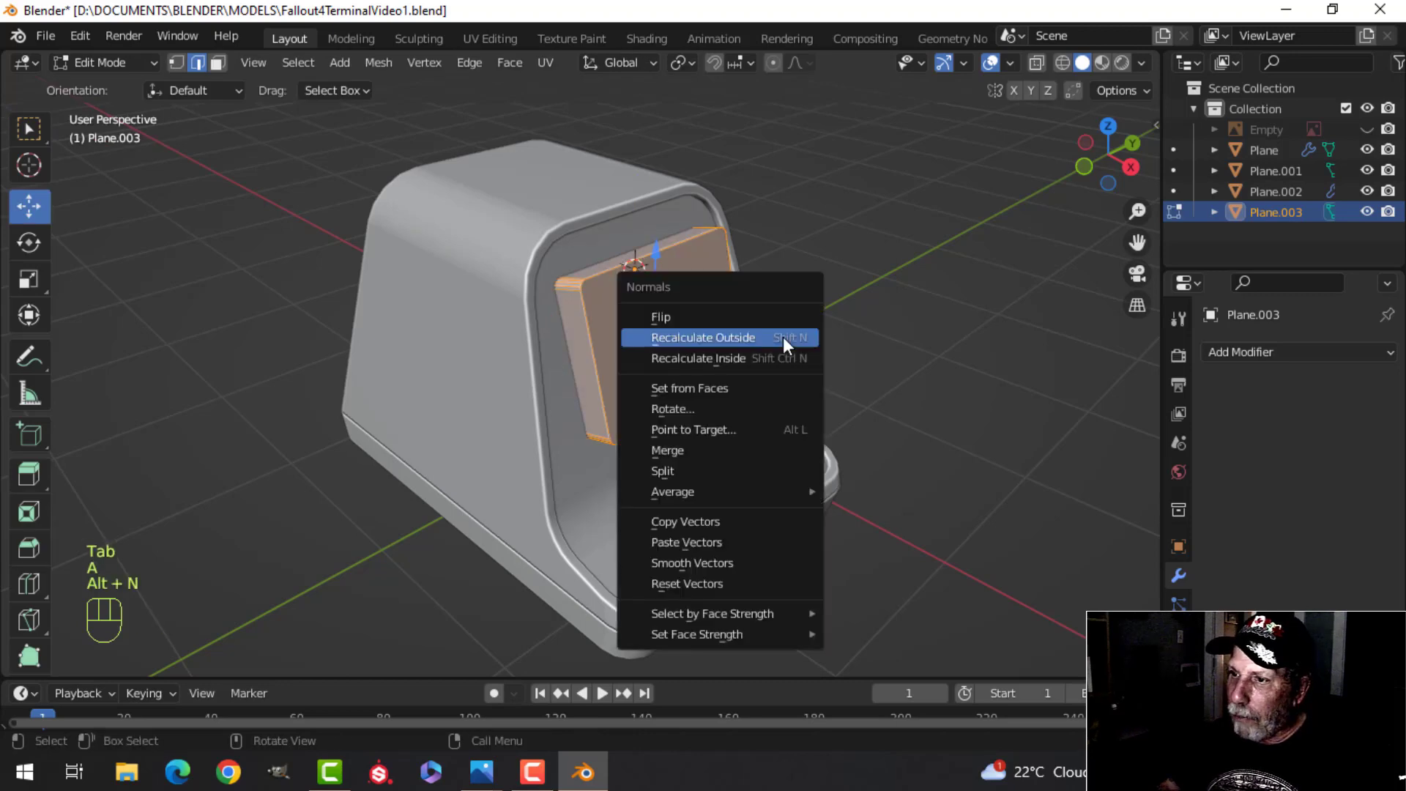
pyautogui.click(784, 336)
pyautogui.press('Tab')
pyautogui.hotkey('alt', 'a')
pyautogui.scroll(3, 580, 327)
pyautogui.click(525, 309)
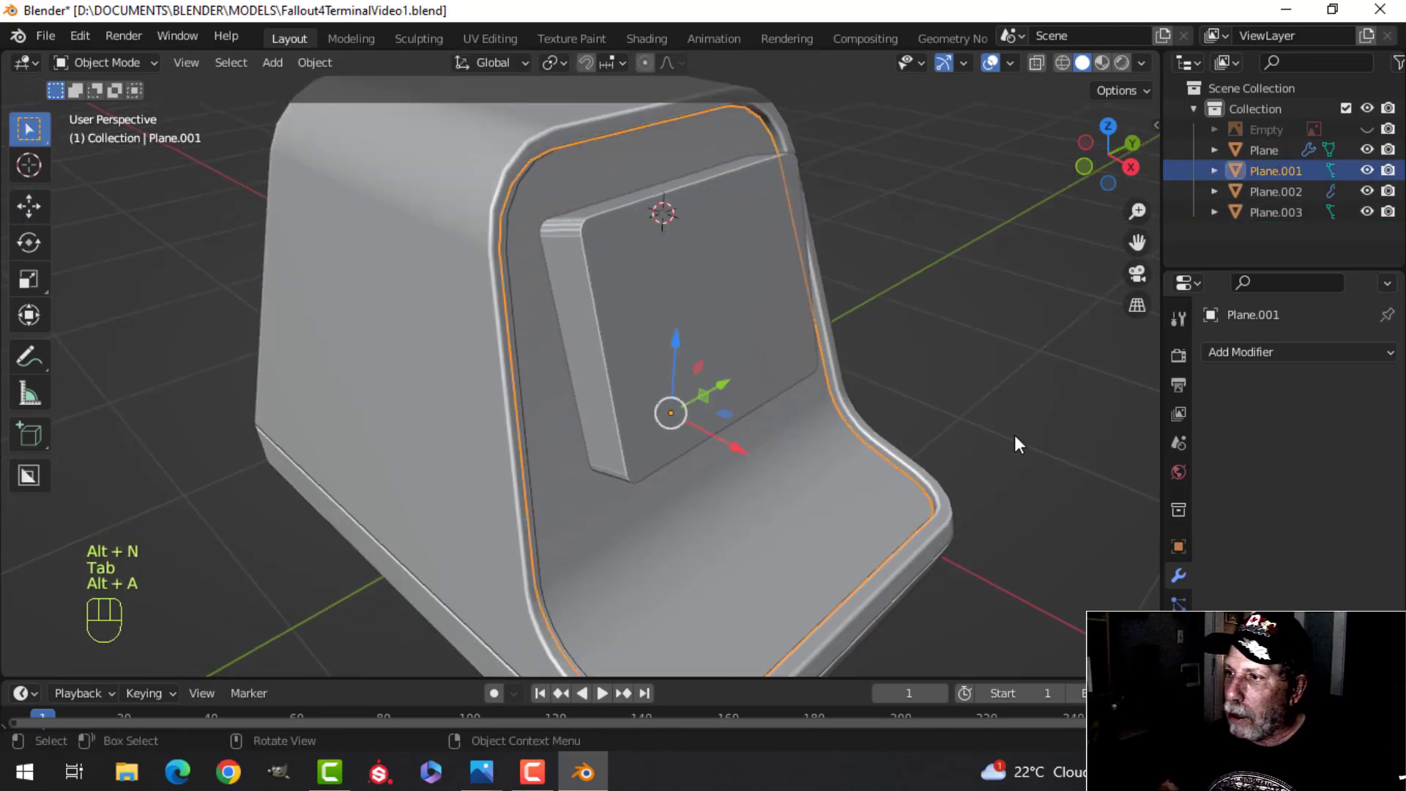
pyautogui.click(690, 309)
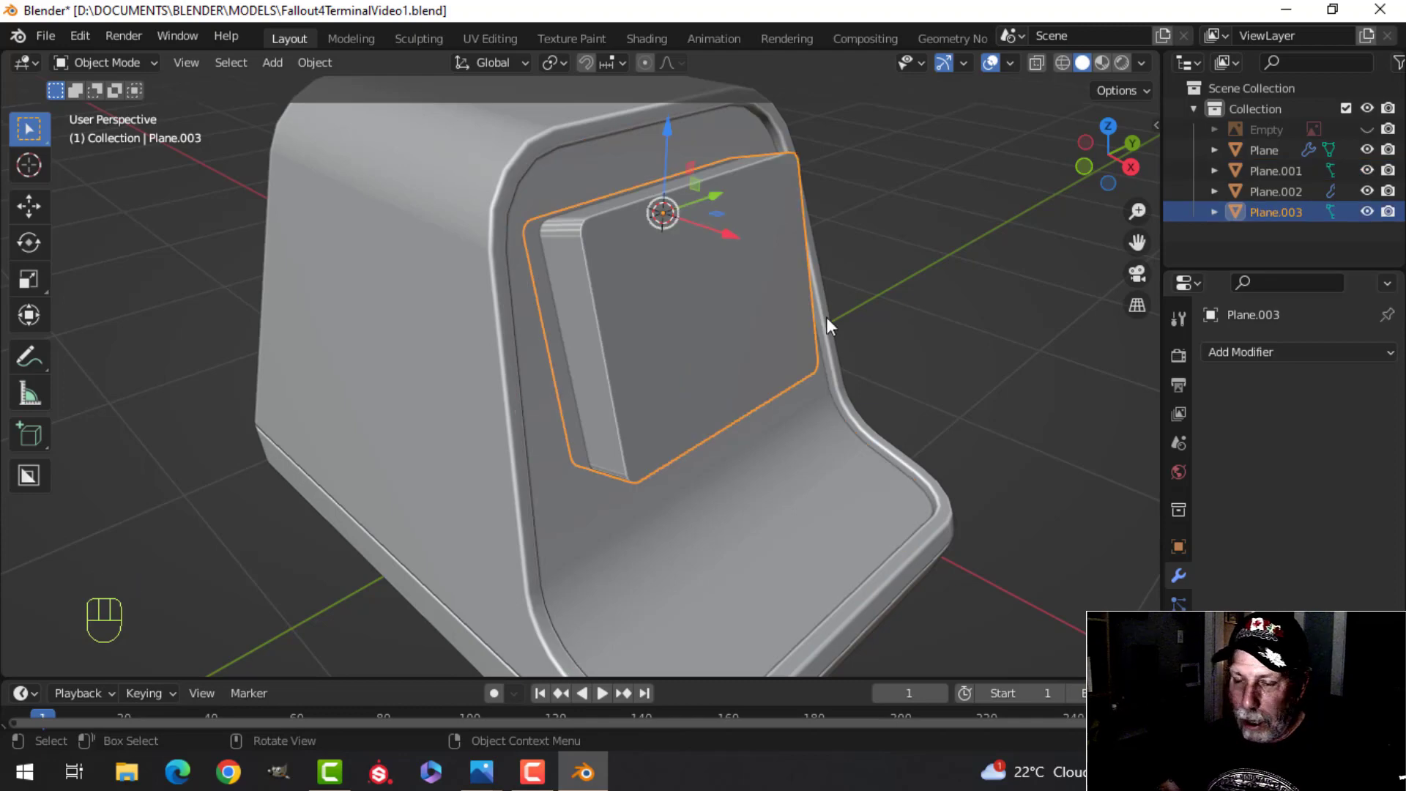
pyautogui.press('Tab')
pyautogui.hotkey('alt', 'n')
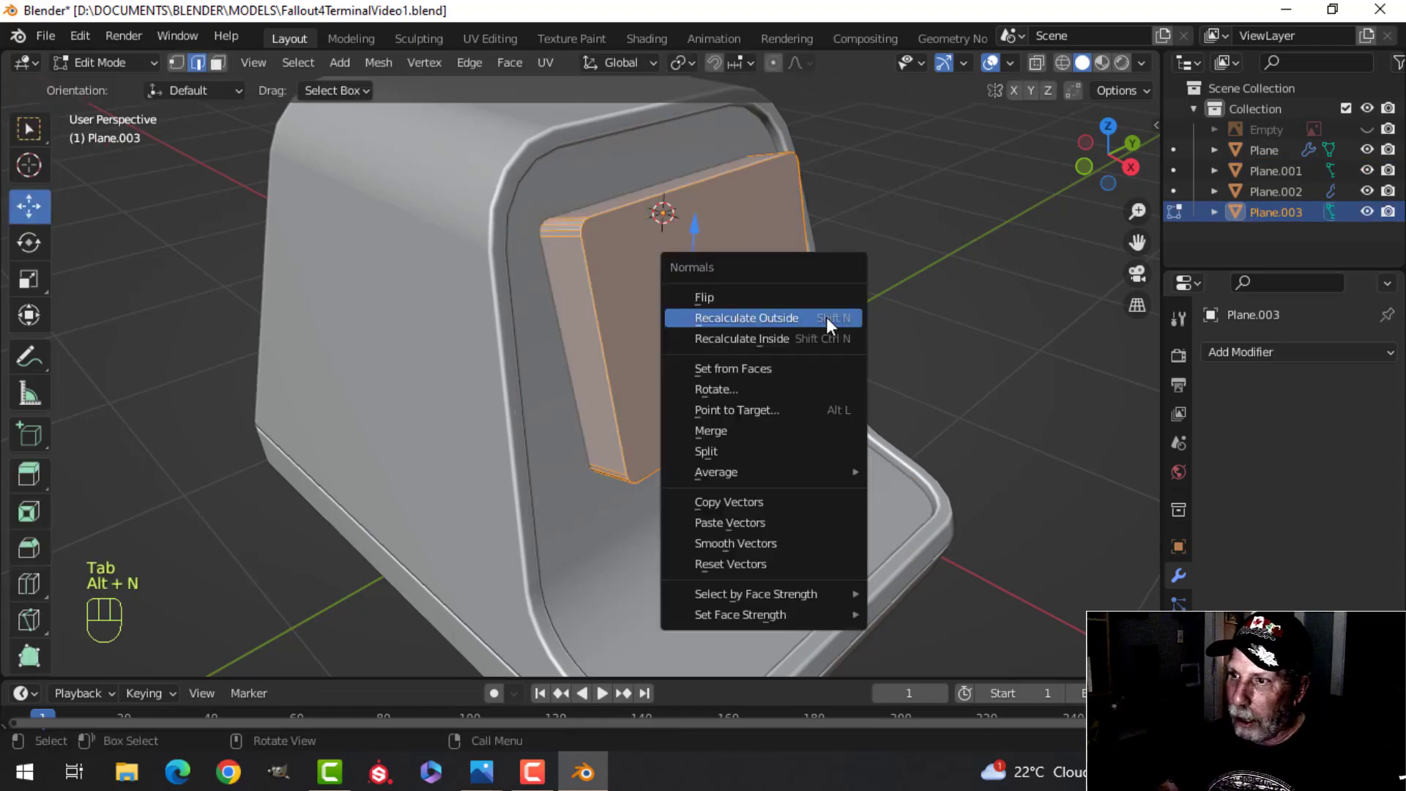
pyautogui.click(801, 318)
pyautogui.press('Tab')
pyautogui.hotkey('alt', 'a')
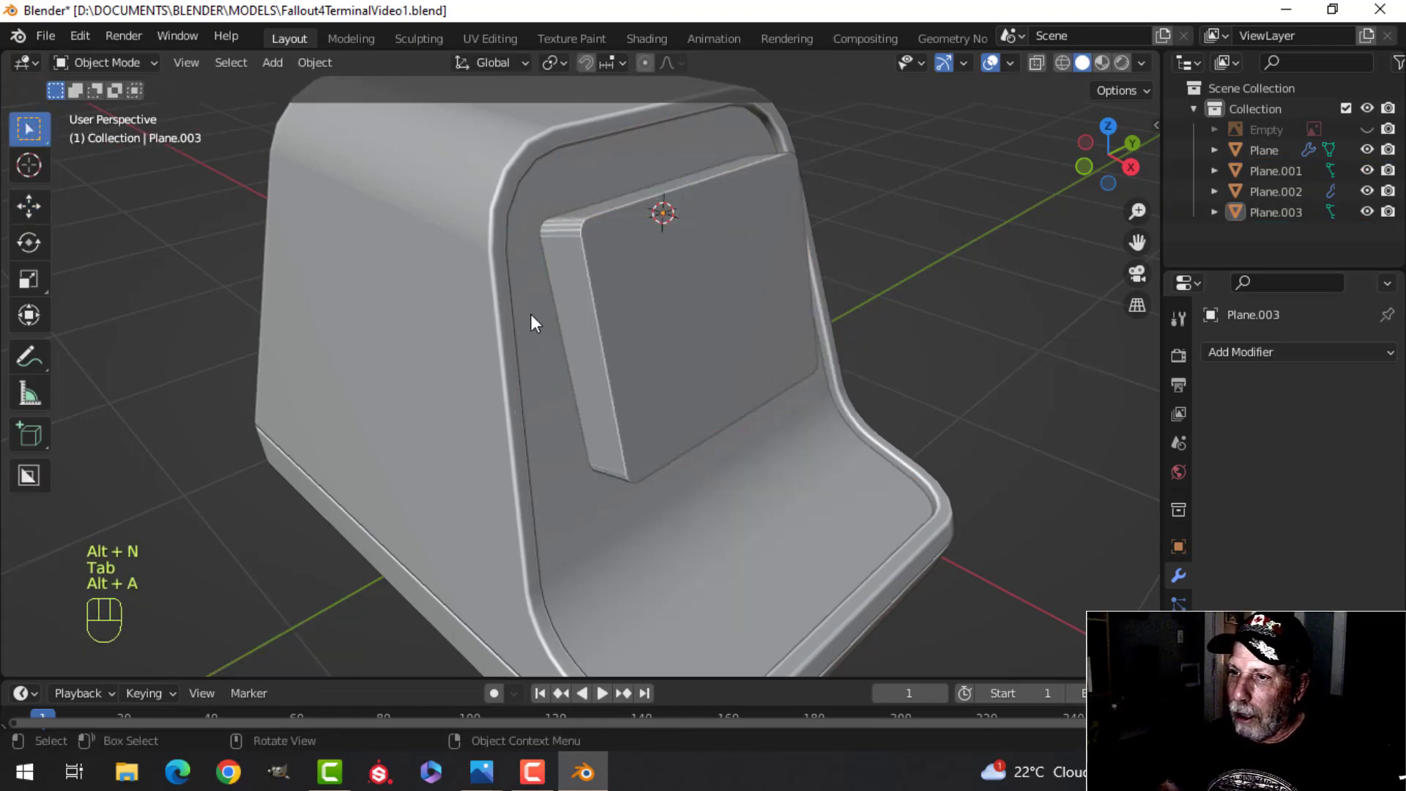
# Step: Add a Boolean Difference modifier to the front panel with the screen block as its object, and apply it
pyautogui.click(530, 314)
pyautogui.keyDown('shift'); pyautogui.moveTo(788, 342); pyautogui.dragTo(785, 315, button='middle'); pyautogui.keyUp('shift')
pyautogui.click(1228, 352)
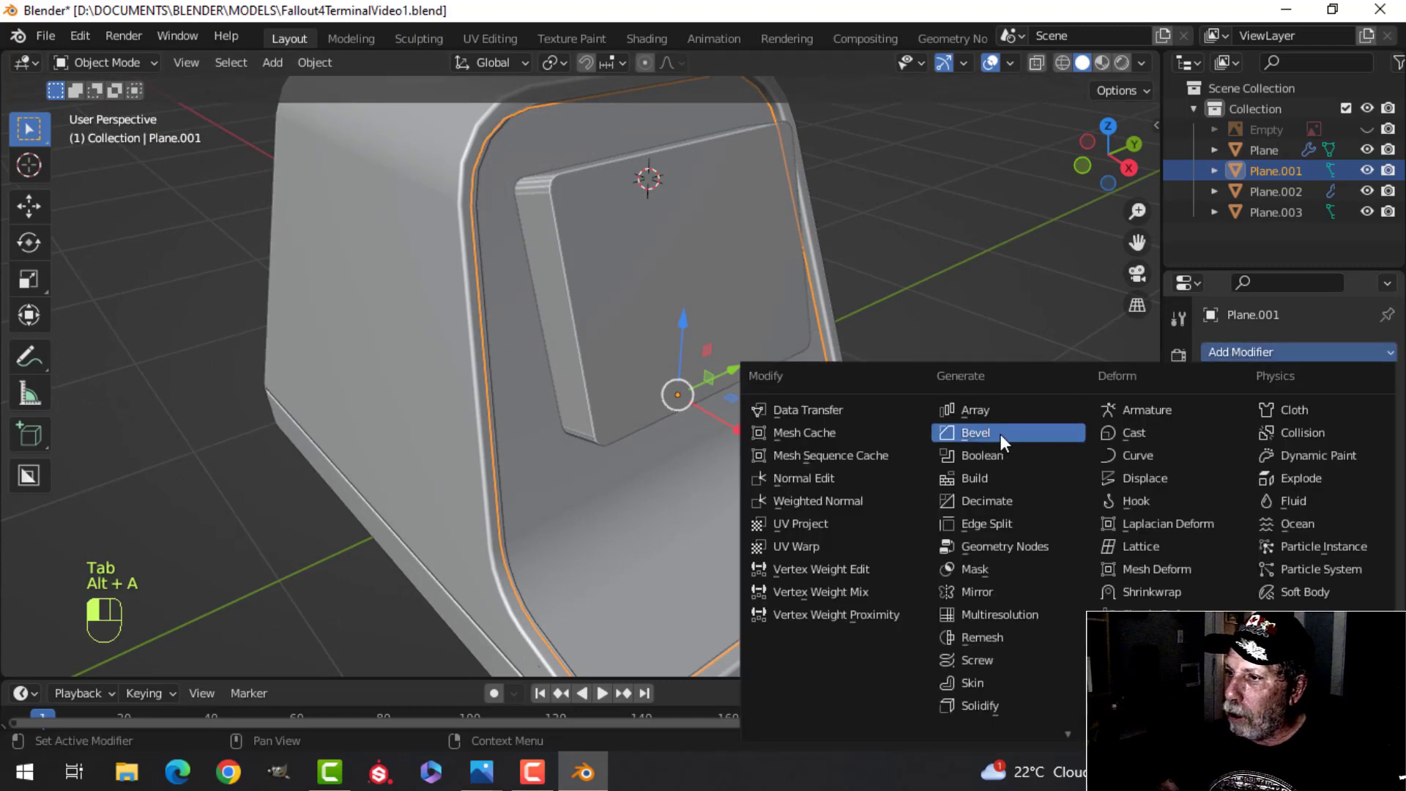
pyautogui.click(1016, 454)
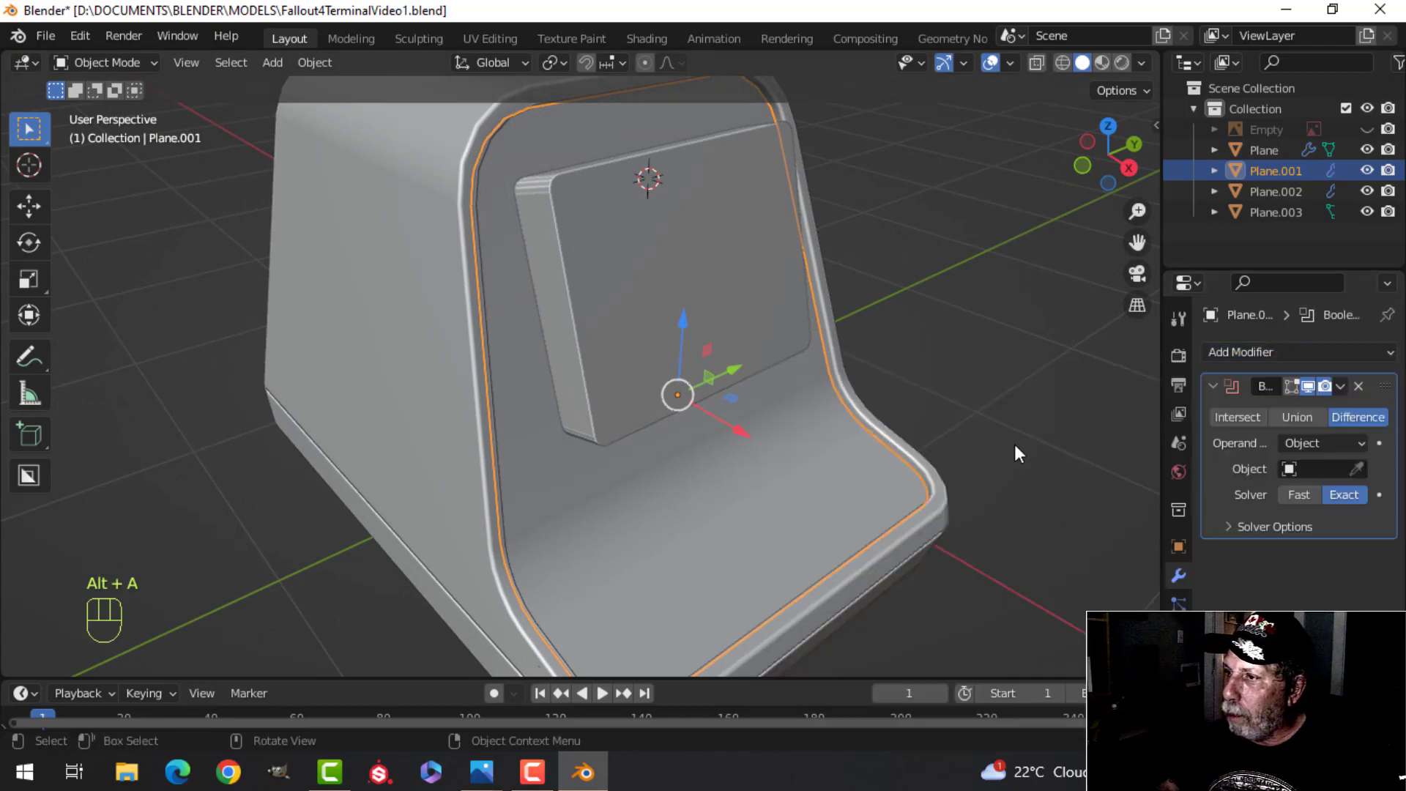
pyautogui.click(631, 219)
pyautogui.click(1335, 386)
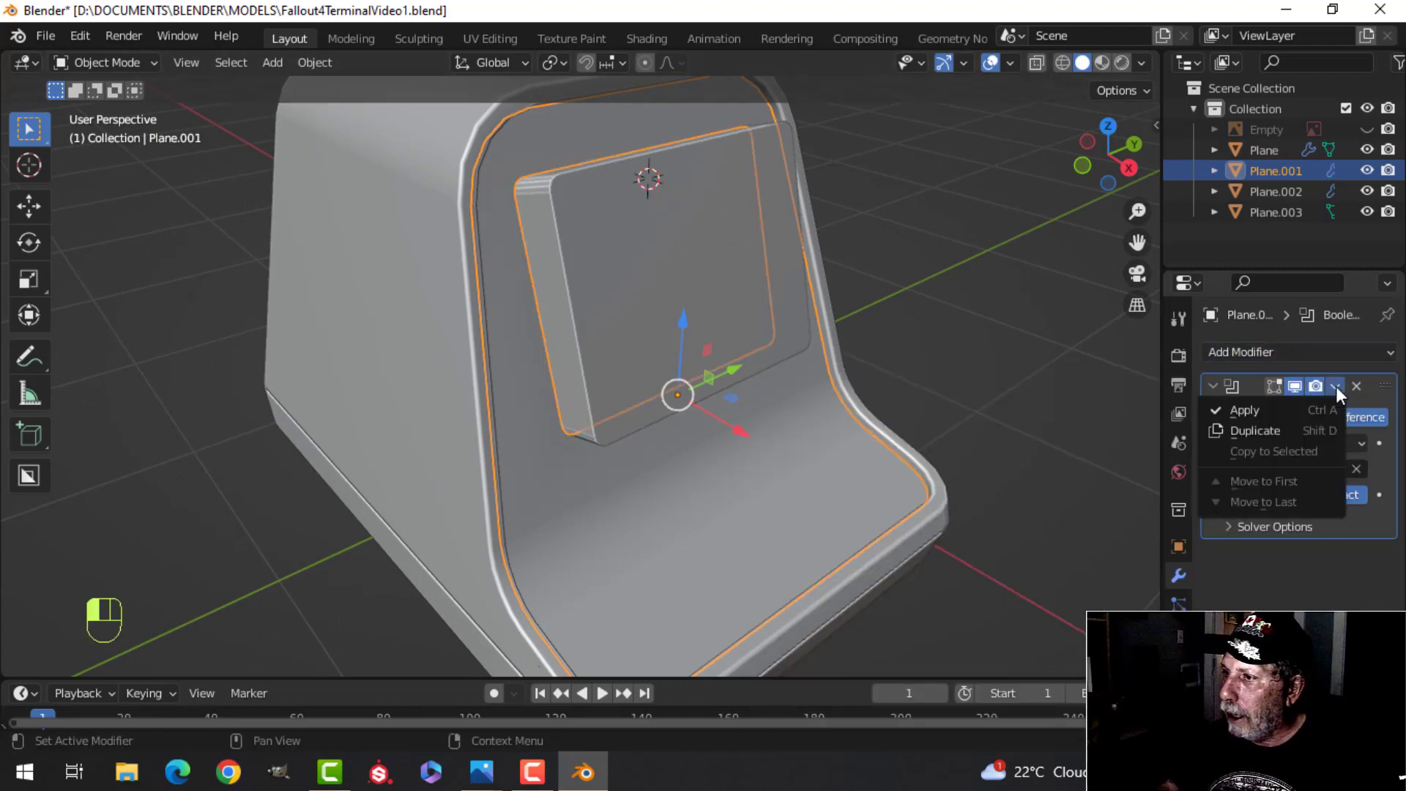
pyautogui.click(1285, 402)
# Step: Hide the screen block and examine the cut-out in the front panel
pyautogui.click(688, 233)
pyautogui.press('h')
pyautogui.moveTo(821, 268); pyautogui.dragTo(757, 274, button='middle')
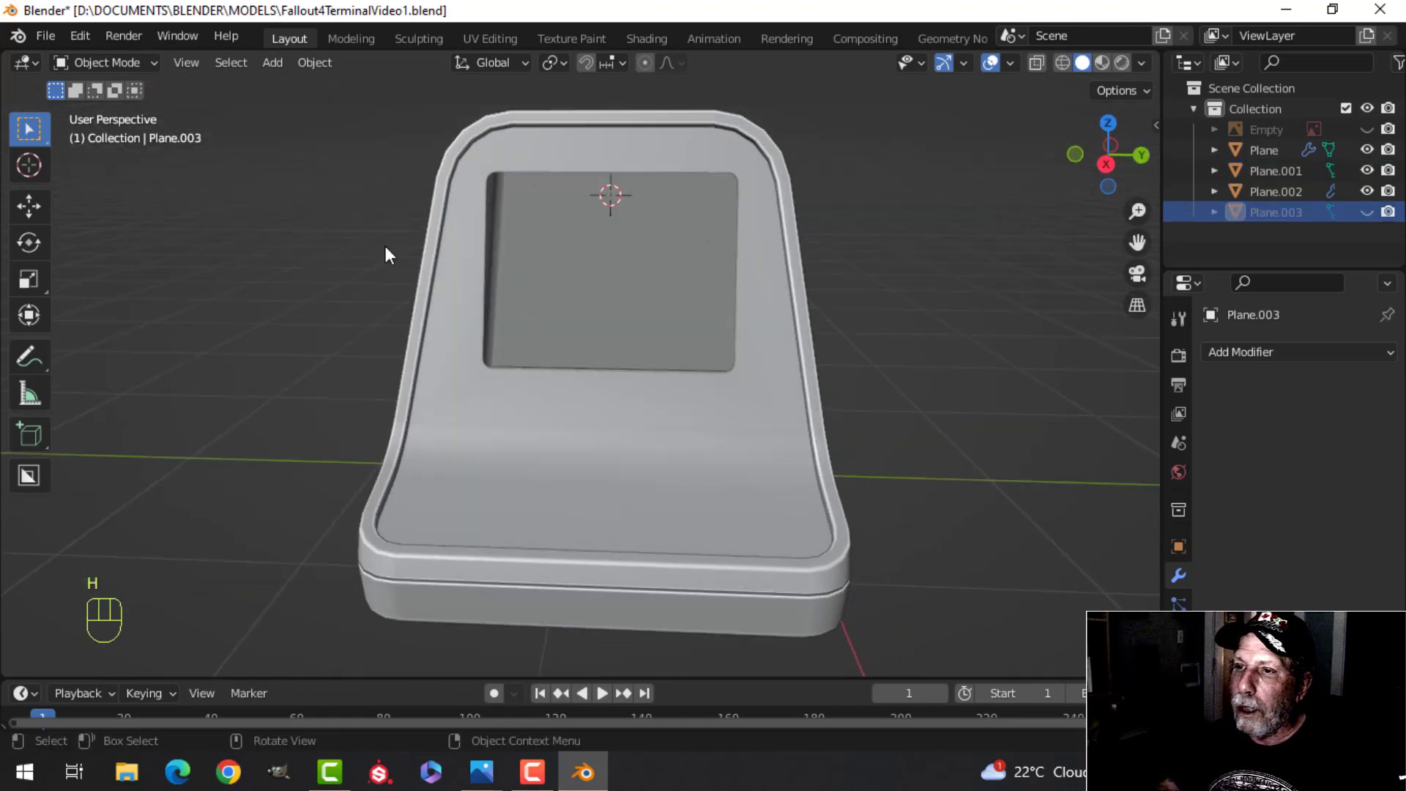
pyautogui.moveTo(602, 275); pyautogui.dragTo(609, 313, button='middle')
# Step: Unhide all hidden objects and isolate the screen block in local view
pyautogui.hotkey('alt', 'h')
pyautogui.hotkey('alt', 'a')
pyautogui.click(609, 313)
pyautogui.press('KP_Divide')
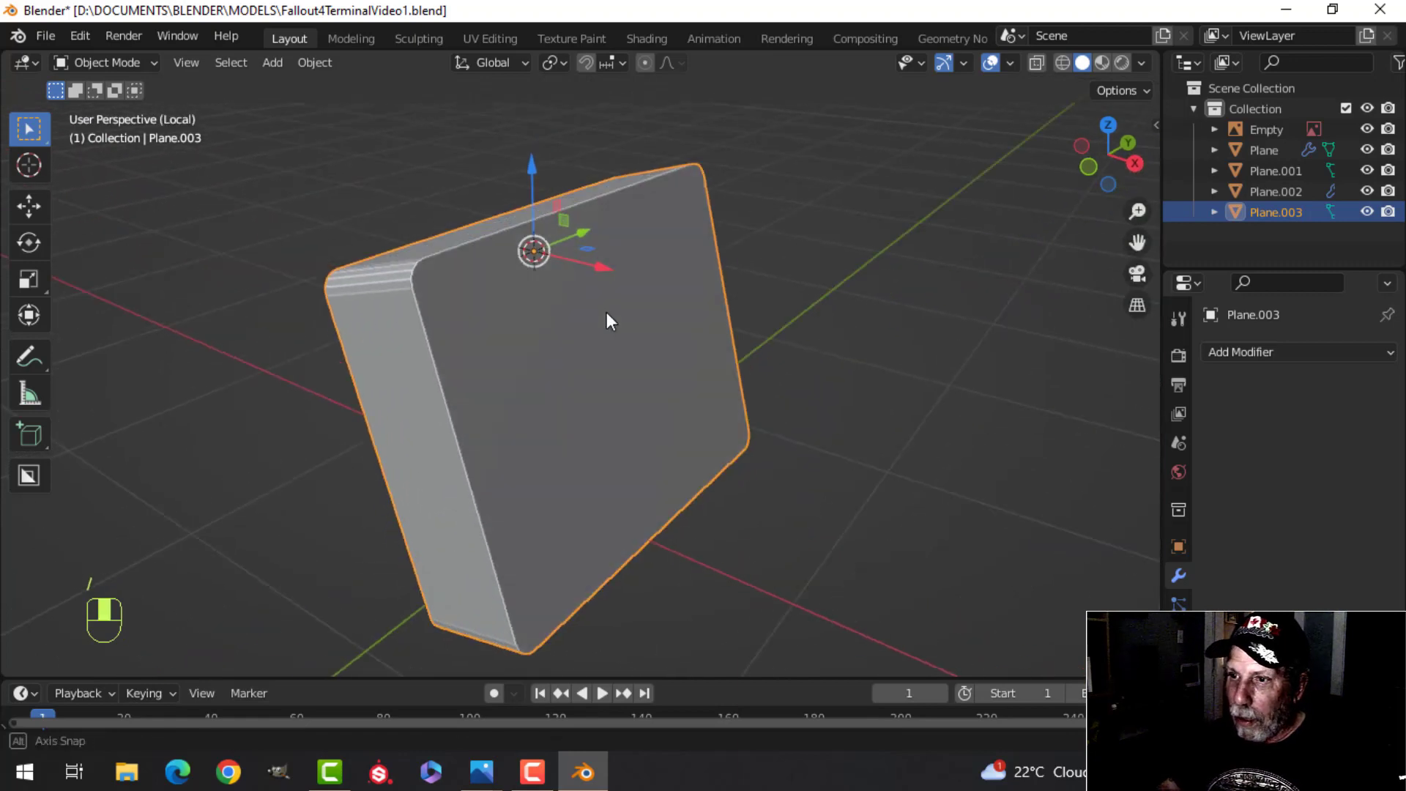
# Step: Inset the screen block's front and back faces by about 0.027 m
pyautogui.press('Tab')
pyautogui.hotkey('alt', 'a')
pyautogui.moveTo(583, 311); pyautogui.dragTo(842, 266, button='middle')
pyautogui.click(513, 324)
pyautogui.press('i')
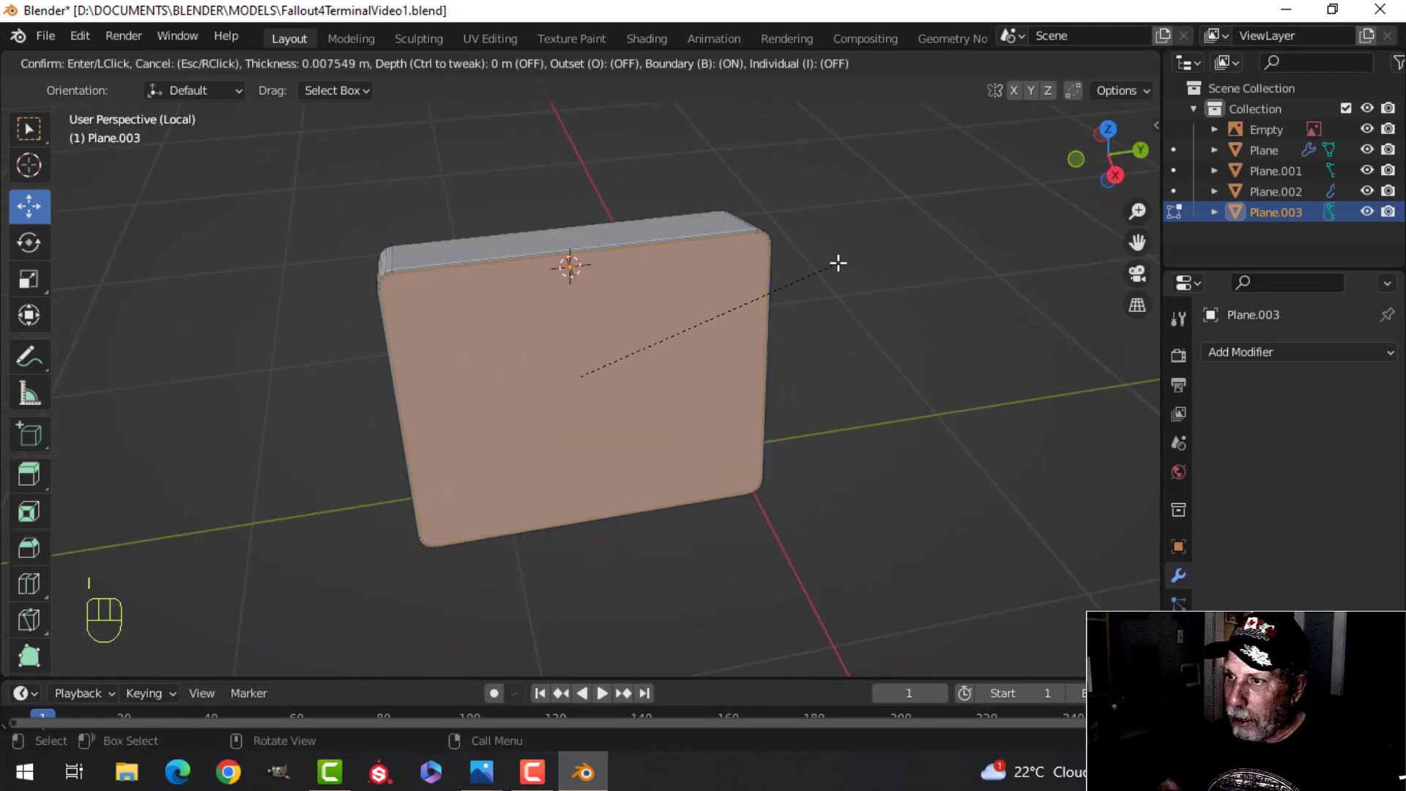
pyautogui.click(830, 260)
# Step: Bridge the inset front and back faces to open the block into a hollow rectangular frame
pyautogui.scroll(3, 806, 264)
pyautogui.keyDown('shift'); pyautogui.moveTo(807, 264); pyautogui.dragTo(668, 292, button='middle'); pyautogui.keyUp('shift')
pyautogui.scroll(-2, 635, 287)
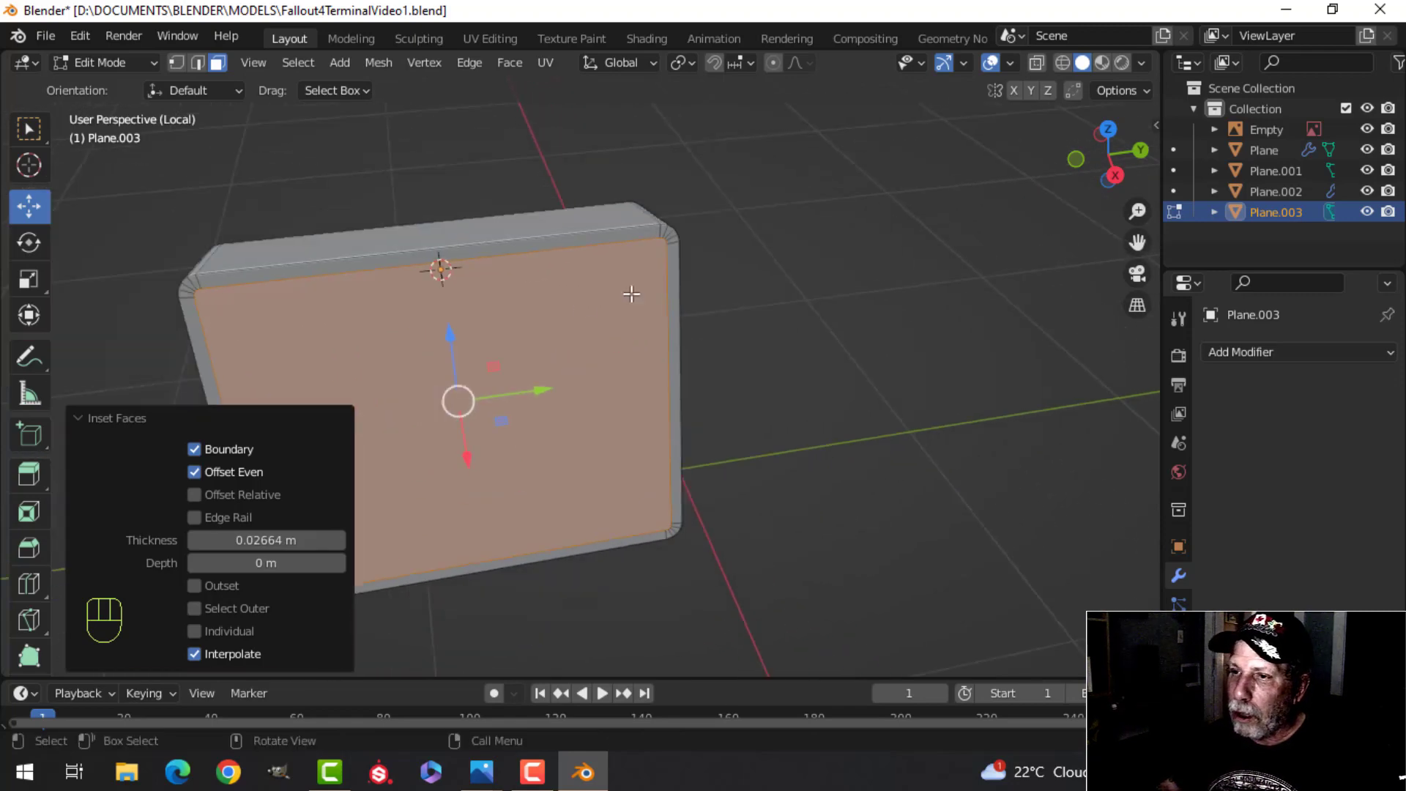
pyautogui.keyDown('shift'); pyautogui.moveTo(561, 316); pyautogui.dragTo(684, 239, button='middle'); pyautogui.keyUp('shift')
pyautogui.keyDown('shift'); pyautogui.moveTo(515, 297); pyautogui.dragTo(648, 250, button='middle'); pyautogui.keyUp('shift')
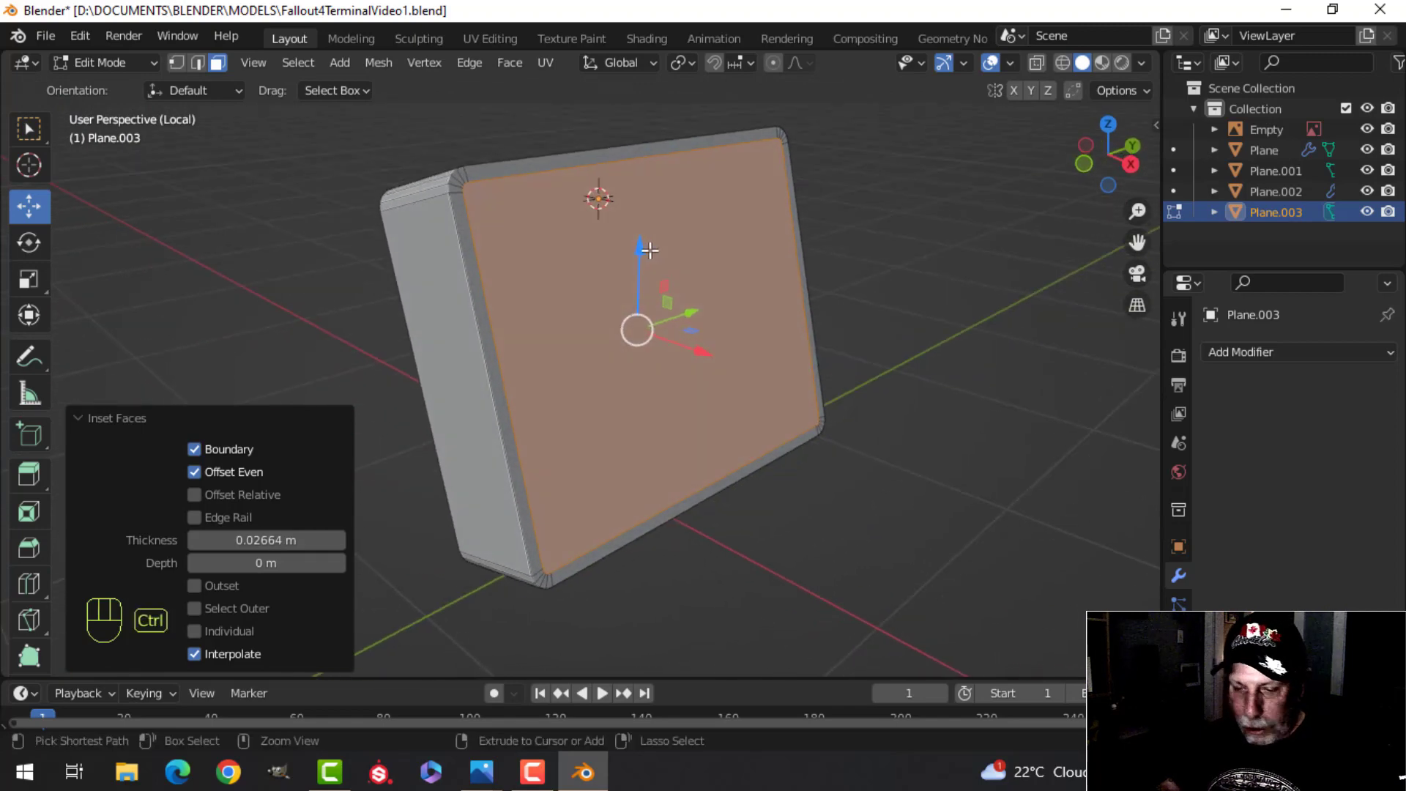
pyautogui.hotkey('ctrl', 'e')
pyautogui.click(604, 268)
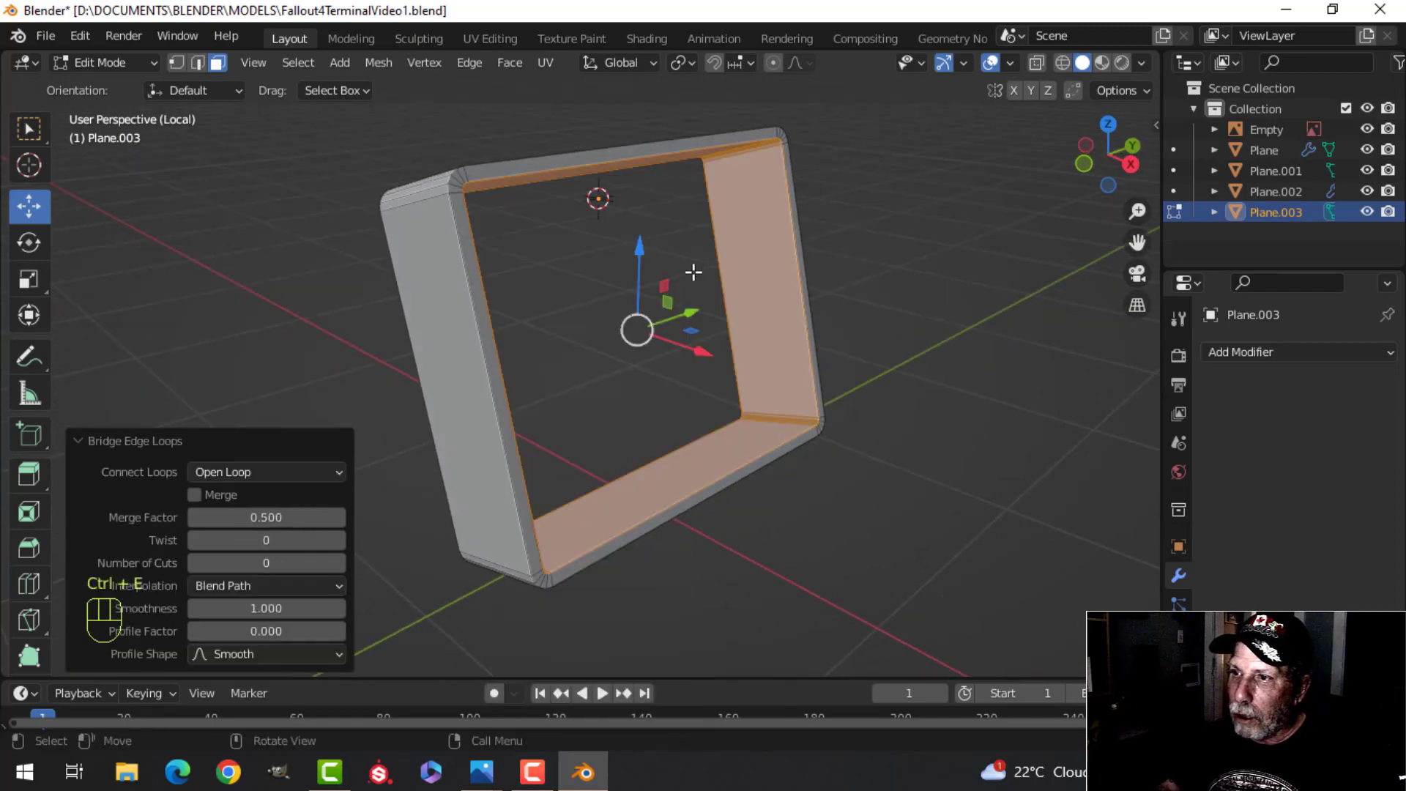
pyautogui.hotkey('alt', 'a')
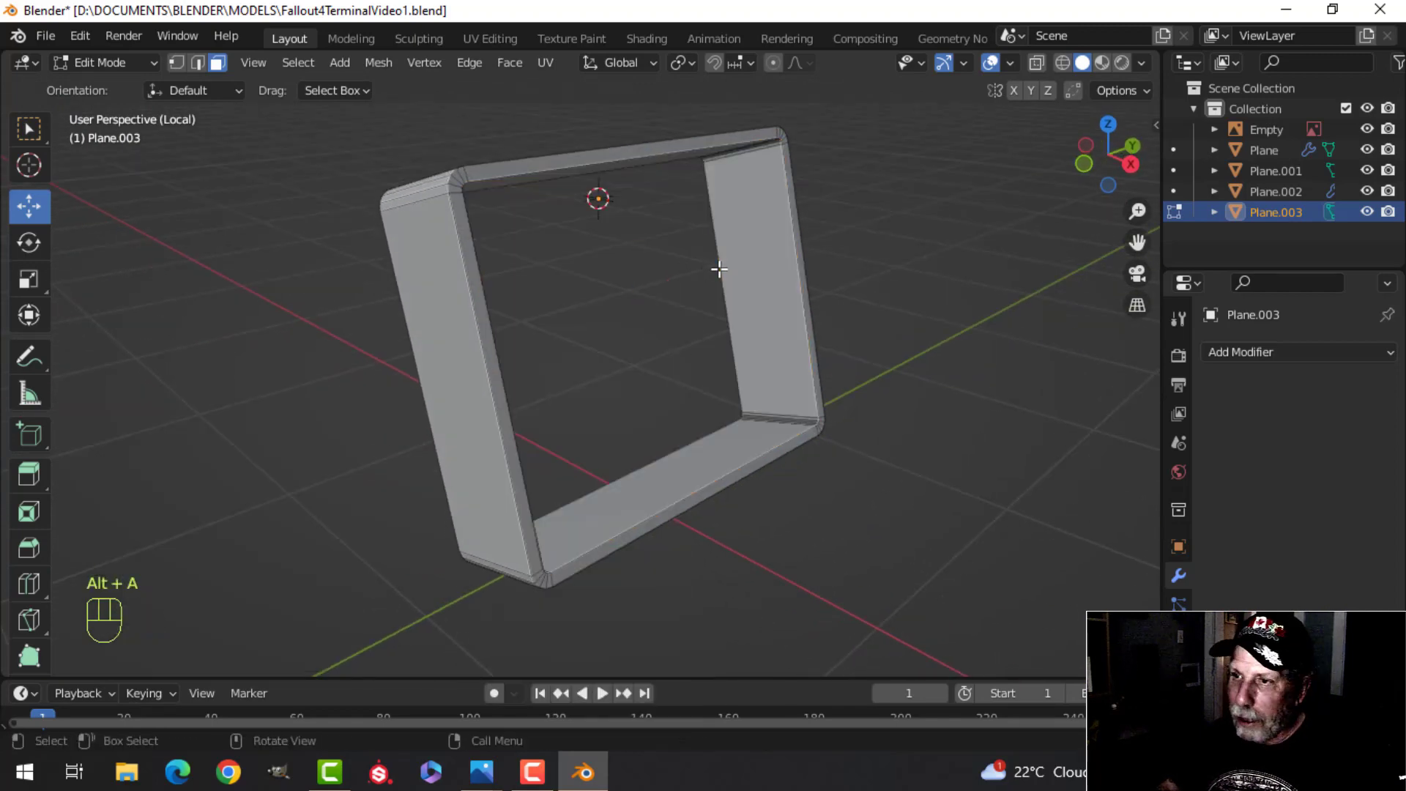
# Step: Scale down the inner edge loop at the rear of the frame so the opening tapers inward
pyautogui.keyDown('alt'); pyautogui.keyDown('shift'); pyautogui.click(723, 233); pyautogui.keyUp('shift'); pyautogui.keyUp('alt')
pyautogui.moveTo(723, 233); pyautogui.dragTo(650, 307, button='middle')
pyautogui.scroll(2, 838, 276)
pyautogui.press('s')
pyautogui.click(853, 313)
pyautogui.hotkey('alt', 'a')
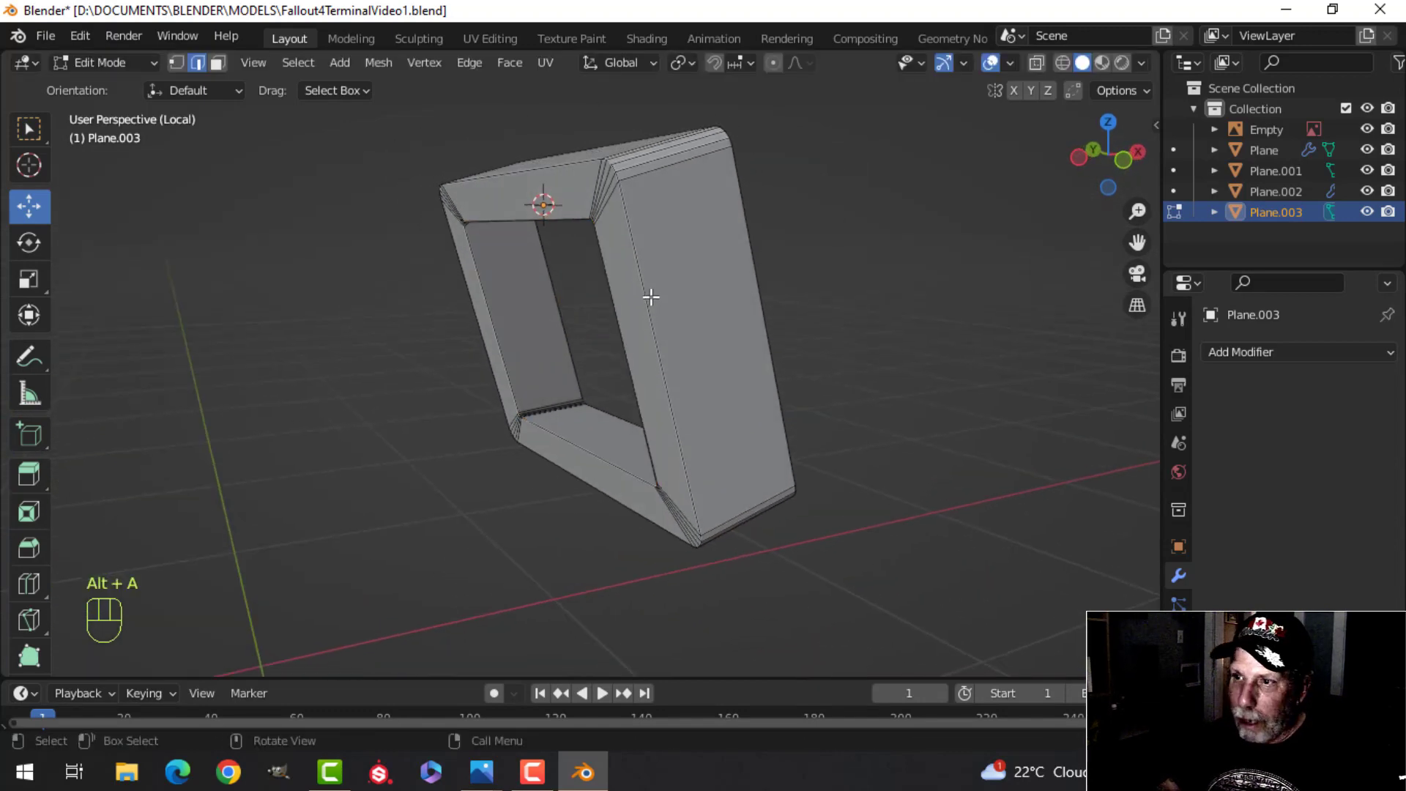
# Step: Delete the ring of faces on the back of the frame
pyautogui.keyDown('alt'); pyautogui.keyDown('shift'); pyautogui.click(599, 212); pyautogui.keyUp('shift'); pyautogui.keyUp('alt')
pyautogui.moveTo(598, 212); pyautogui.dragTo(630, 295, button='middle')
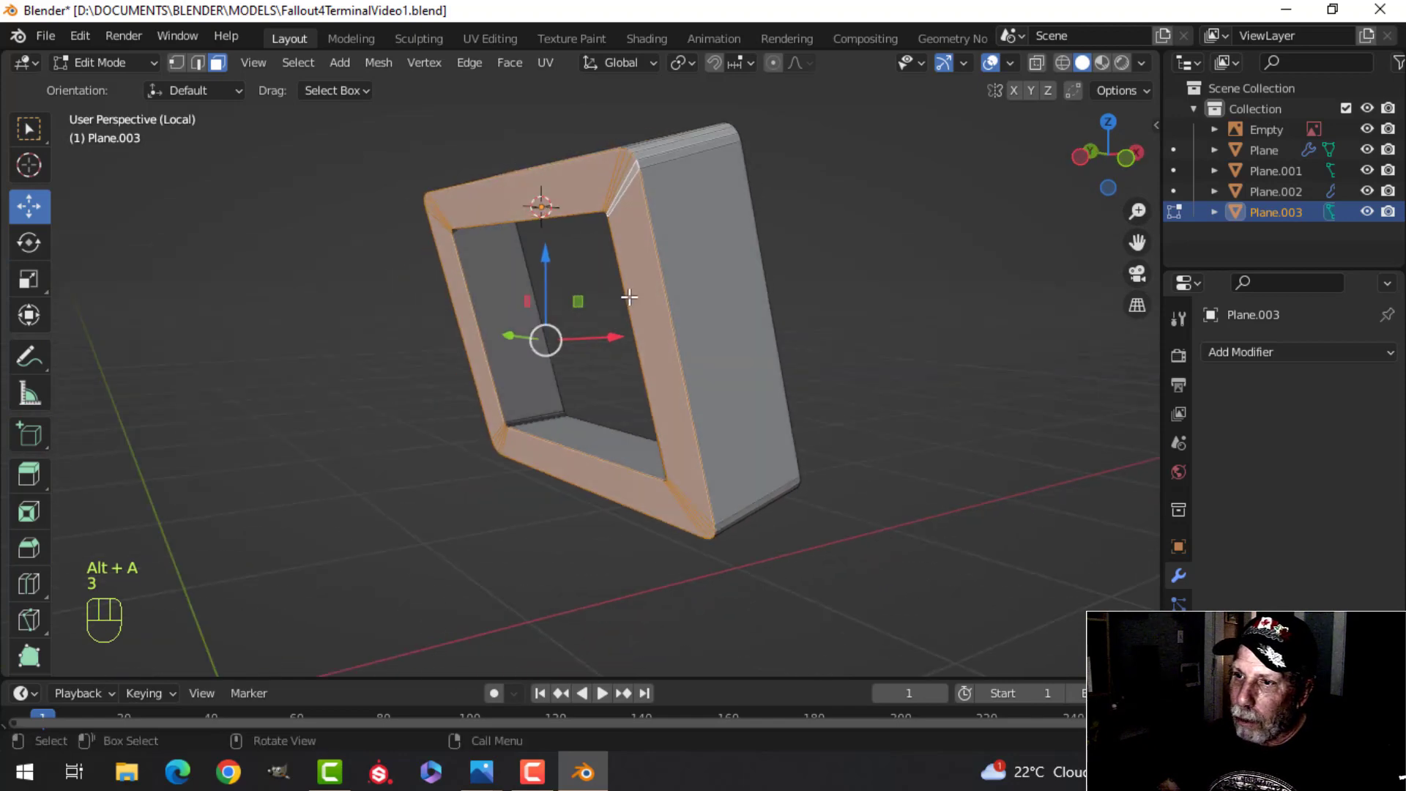
pyautogui.press('x')
pyautogui.click(608, 302)
# Step: Bevel the frame's outer and inner front edge loops with one segment, about 0.004 m wide
pyautogui.moveTo(758, 282); pyautogui.dragTo(722, 279, button='middle')
pyautogui.scroll(2, 542, 247)
pyautogui.keyDown('shift'); pyautogui.moveTo(543, 247); pyautogui.dragTo(474, 399, button='middle'); pyautogui.keyUp('shift')
pyautogui.moveTo(475, 399); pyautogui.dragTo(556, 446, button='middle')
pyautogui.press('2')
pyautogui.scroll(4, 487, 398)
pyautogui.scroll(-5, 527, 417)
pyautogui.scroll(3, 559, 446)
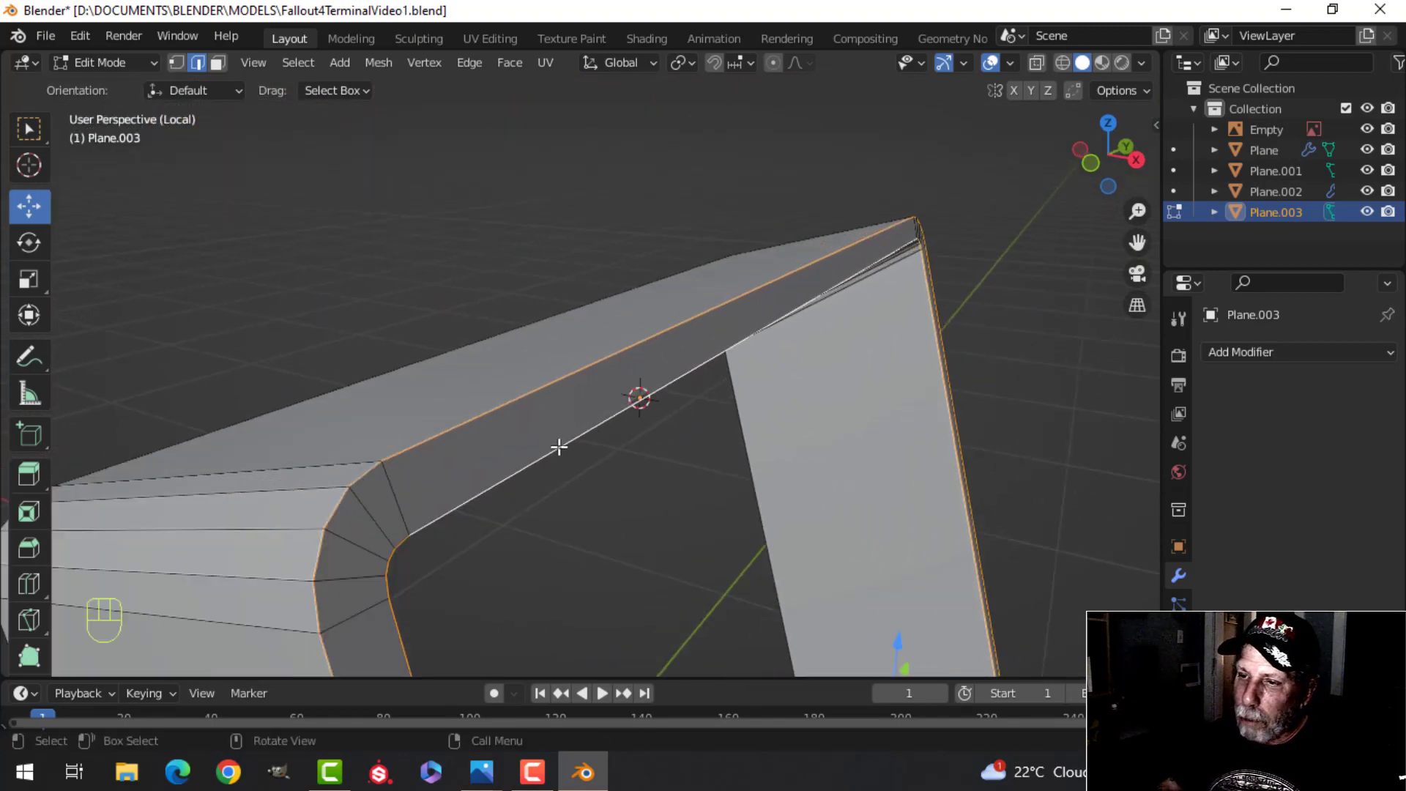
pyautogui.hotkey('ctrl', 'b')
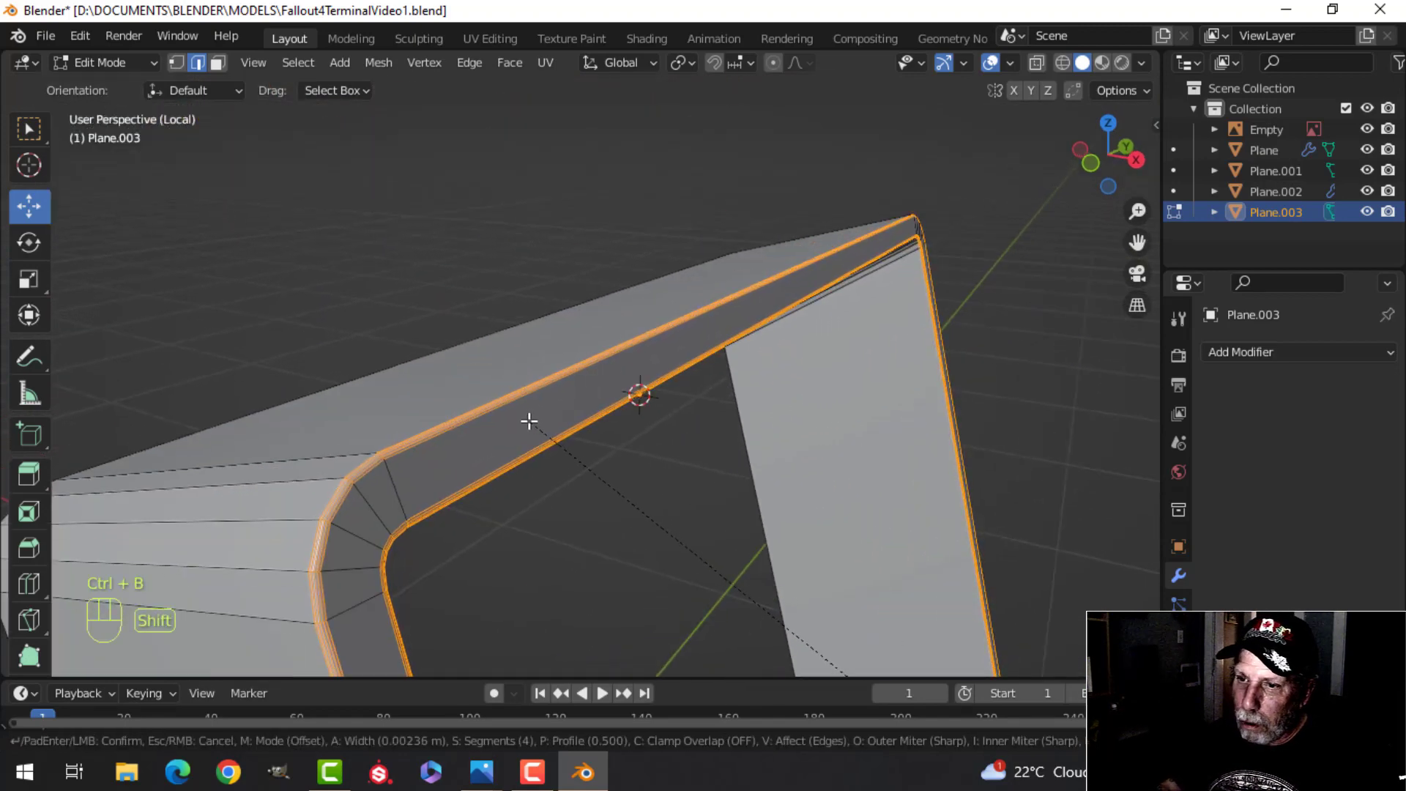
pyautogui.scroll(-3, 513, 408)
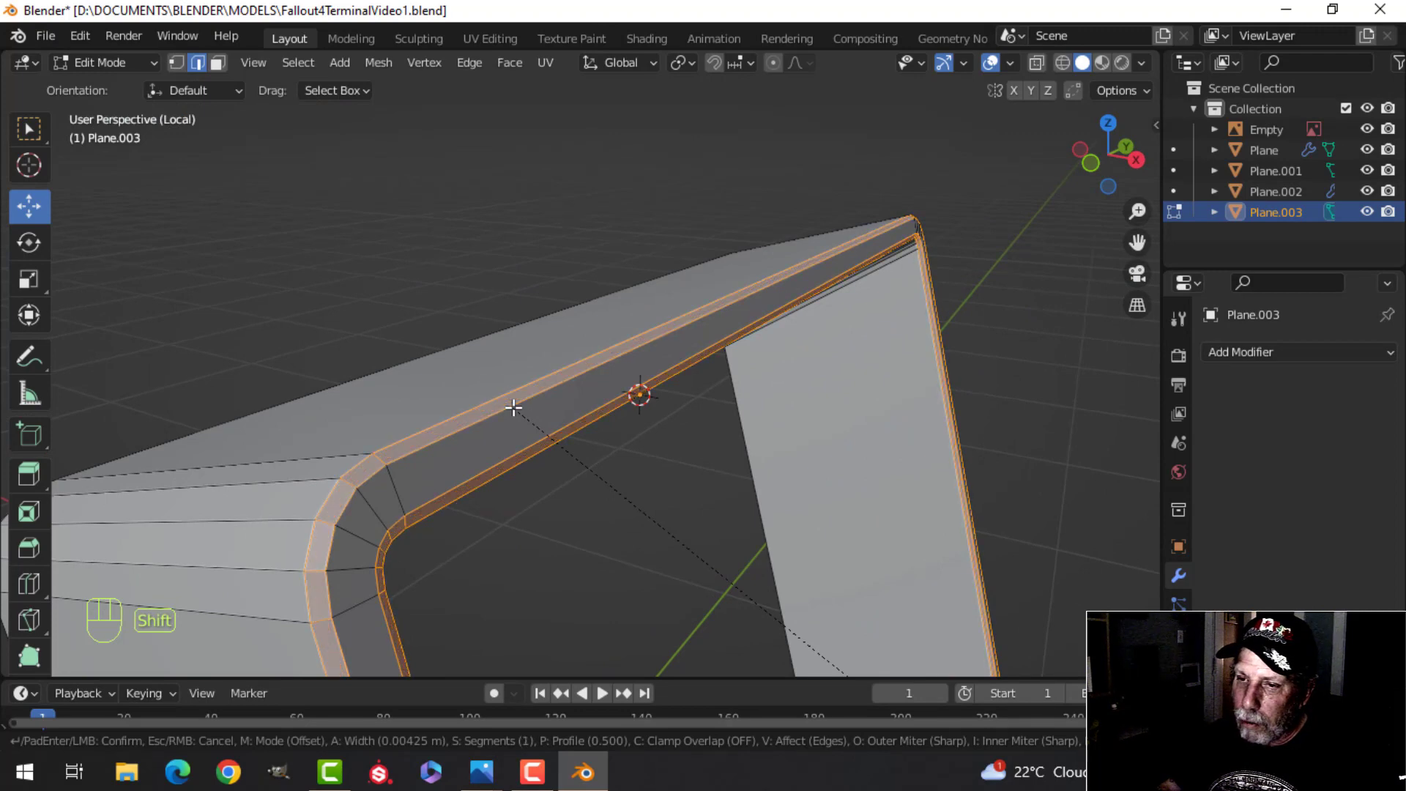
pyautogui.click(513, 408)
pyautogui.press('Tab')
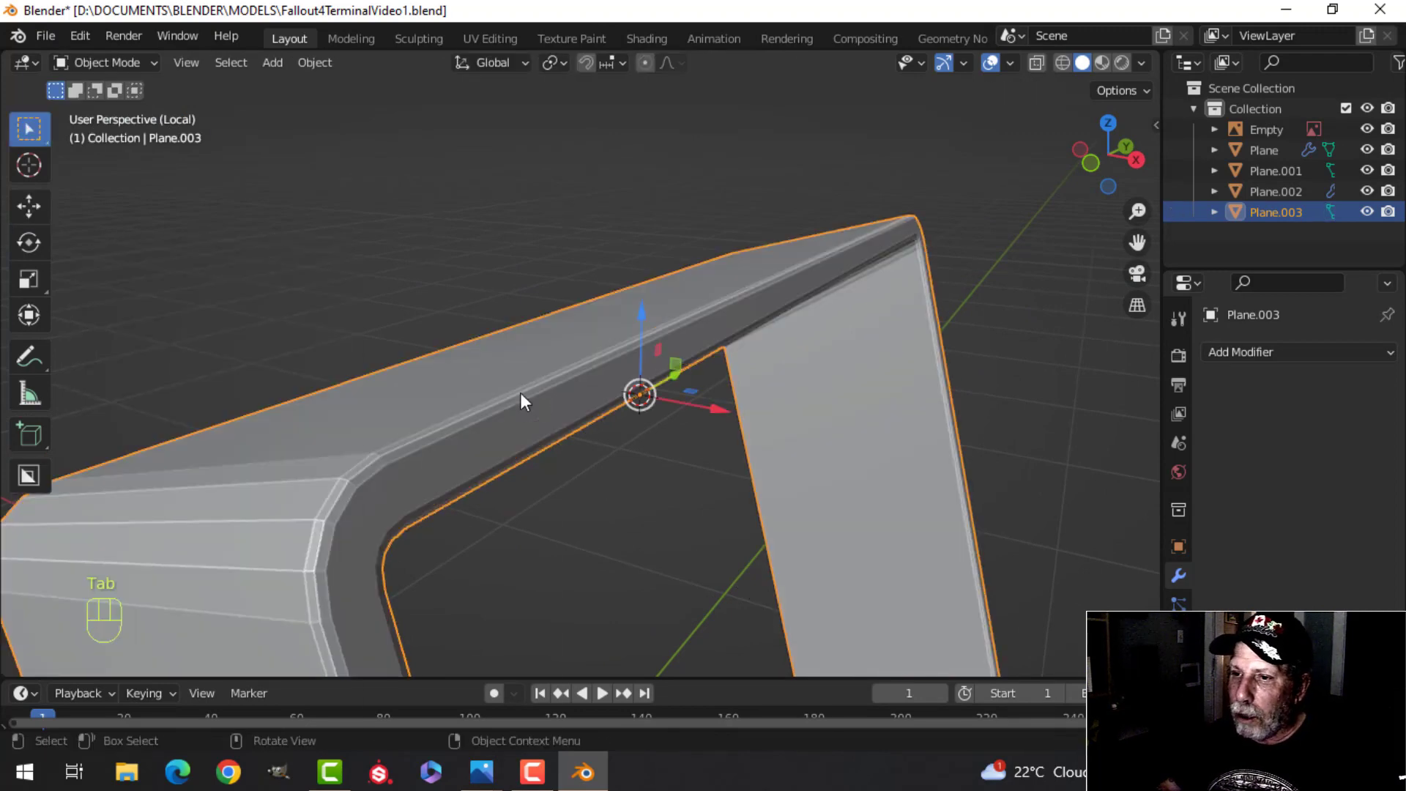
# Step: Shade the screen frame smooth
pyautogui.rightClick(519, 392)
pyautogui.click(513, 368)
pyautogui.scroll(-2, 651, 412)
pyautogui.hotkey('alt', 'a')
pyautogui.moveTo(715, 424); pyautogui.dragTo(646, 393, button='middle')
# Step: Add a Weighted Normal modifier to the screen frame and enable Auto Smooth in its mesh normals
pyautogui.click(754, 381)
pyautogui.click(1216, 352)
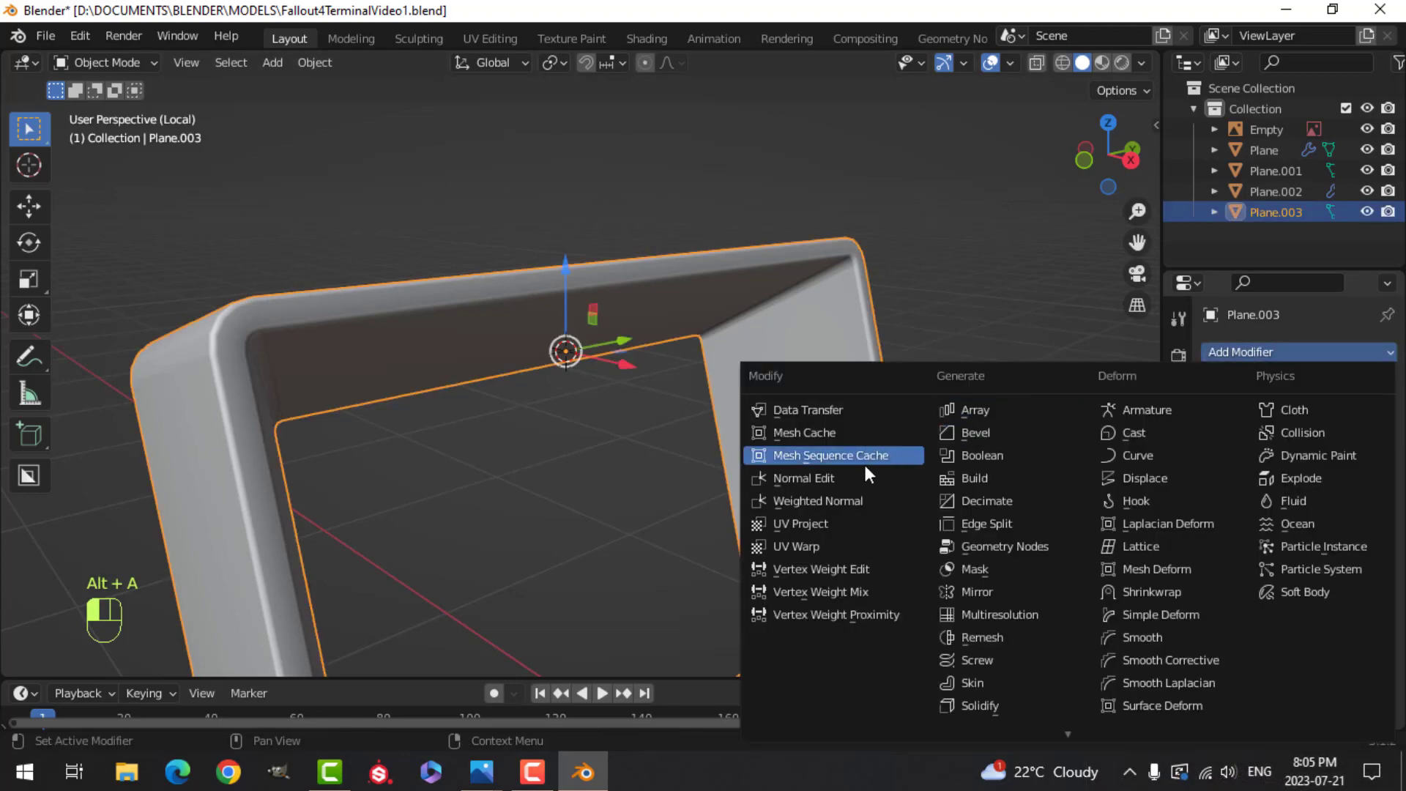
pyautogui.click(846, 494)
pyautogui.click(1178, 691)
pyautogui.scroll(-3, 1264, 678)
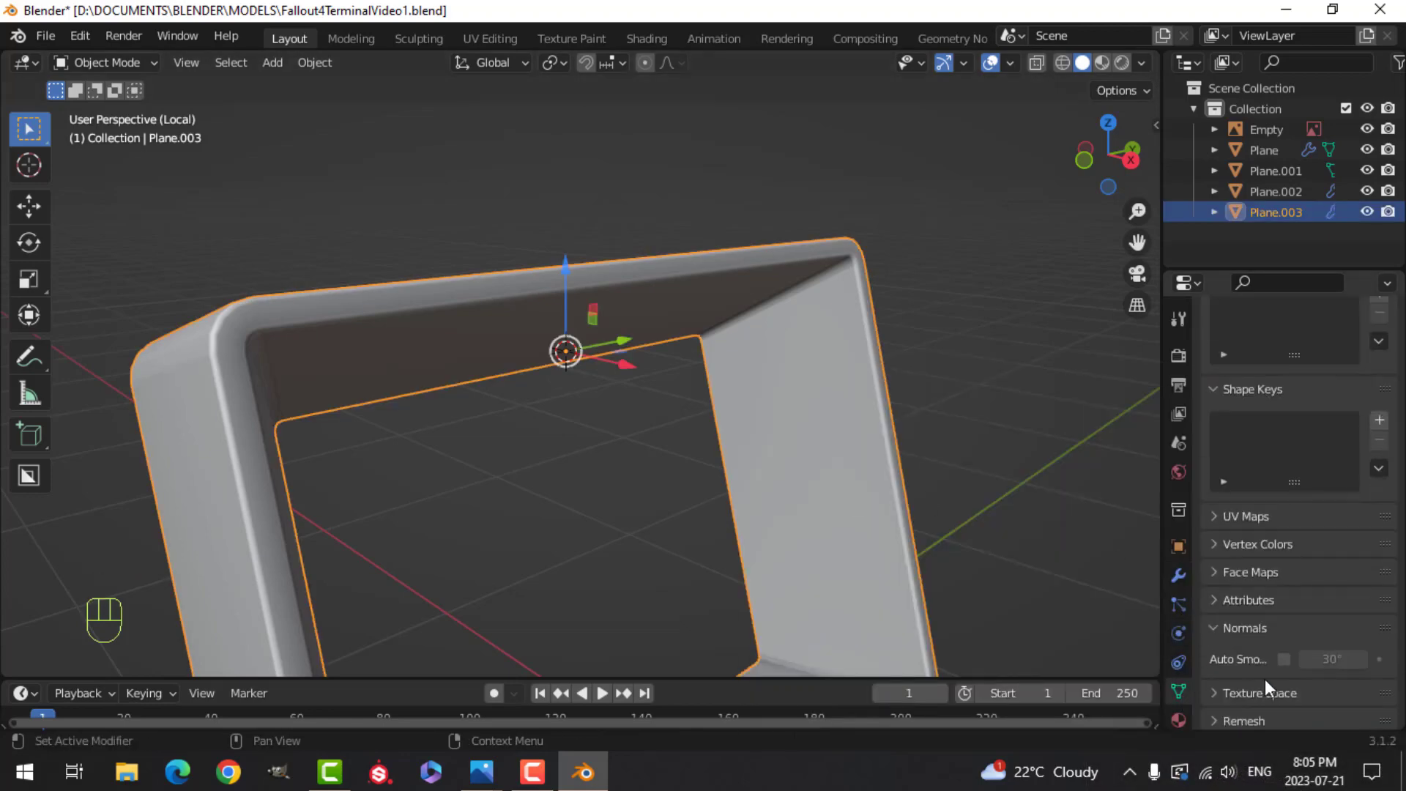
pyautogui.click(1283, 659)
pyautogui.scroll(-2, 756, 473)
pyautogui.hotkey('alt', 'a')
# Step: Leave the isolated view to bring back the rest of the terminal
pyautogui.moveTo(823, 454); pyautogui.dragTo(656, 338, button='middle')
pyautogui.press('/')
pyautogui.scroll(1, 569, 349)
# Step: With Normal orientation, push the whole frame mesh about 0.12 m into the front panel opening, plus a slight further nudge inward
pyautogui.click(570, 349)
pyautogui.press('Tab')
pyautogui.press('a')
pyautogui.scroll(3, 622, 383)
pyautogui.scroll(-3, 622, 383)
pyautogui.click(624, 62)
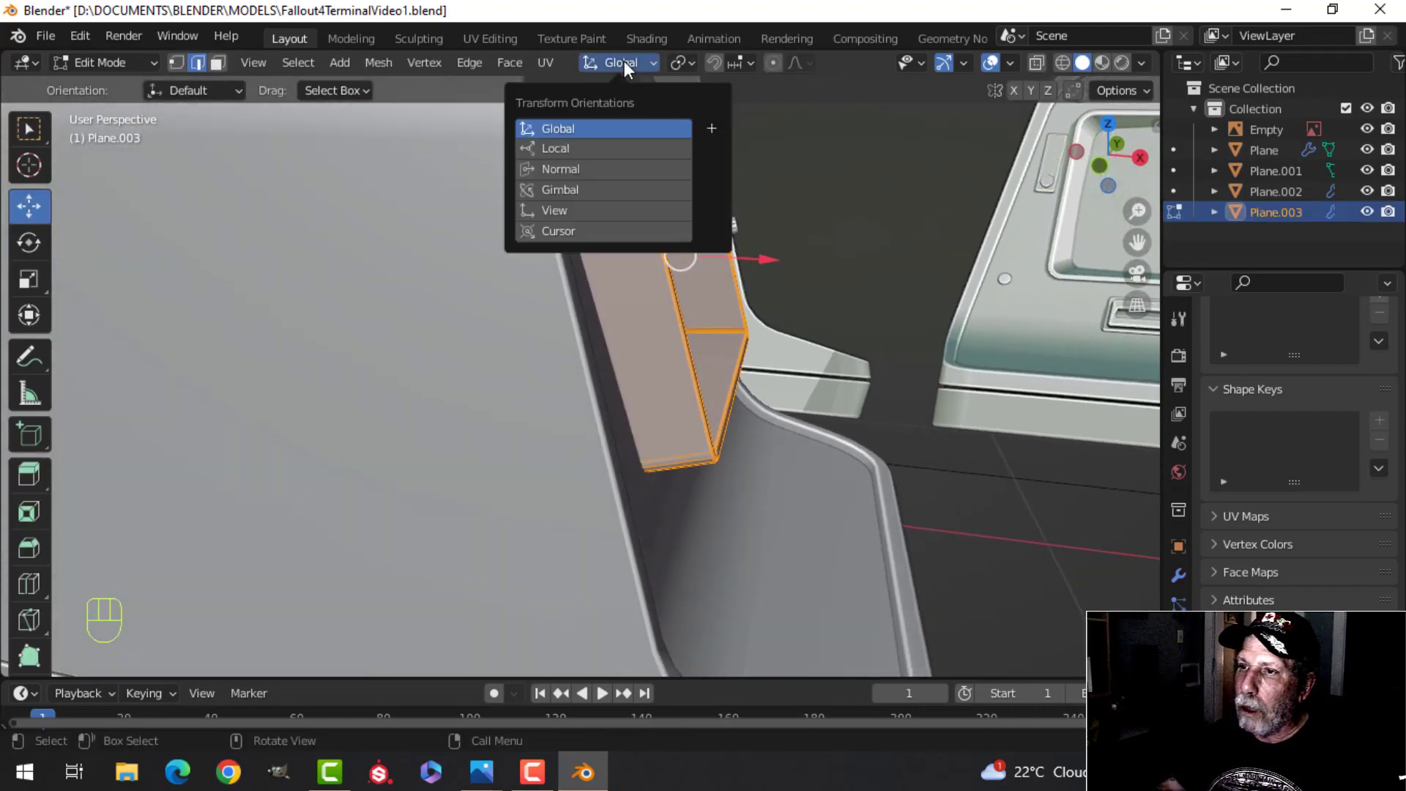
pyautogui.click(577, 169)
pyautogui.moveTo(748, 363); pyautogui.dragTo(797, 314, button='middle')
pyautogui.moveTo(782, 231); pyautogui.dragTo(738, 244)
pyautogui.moveTo(738, 243); pyautogui.dragTo(727, 235, button='middle')
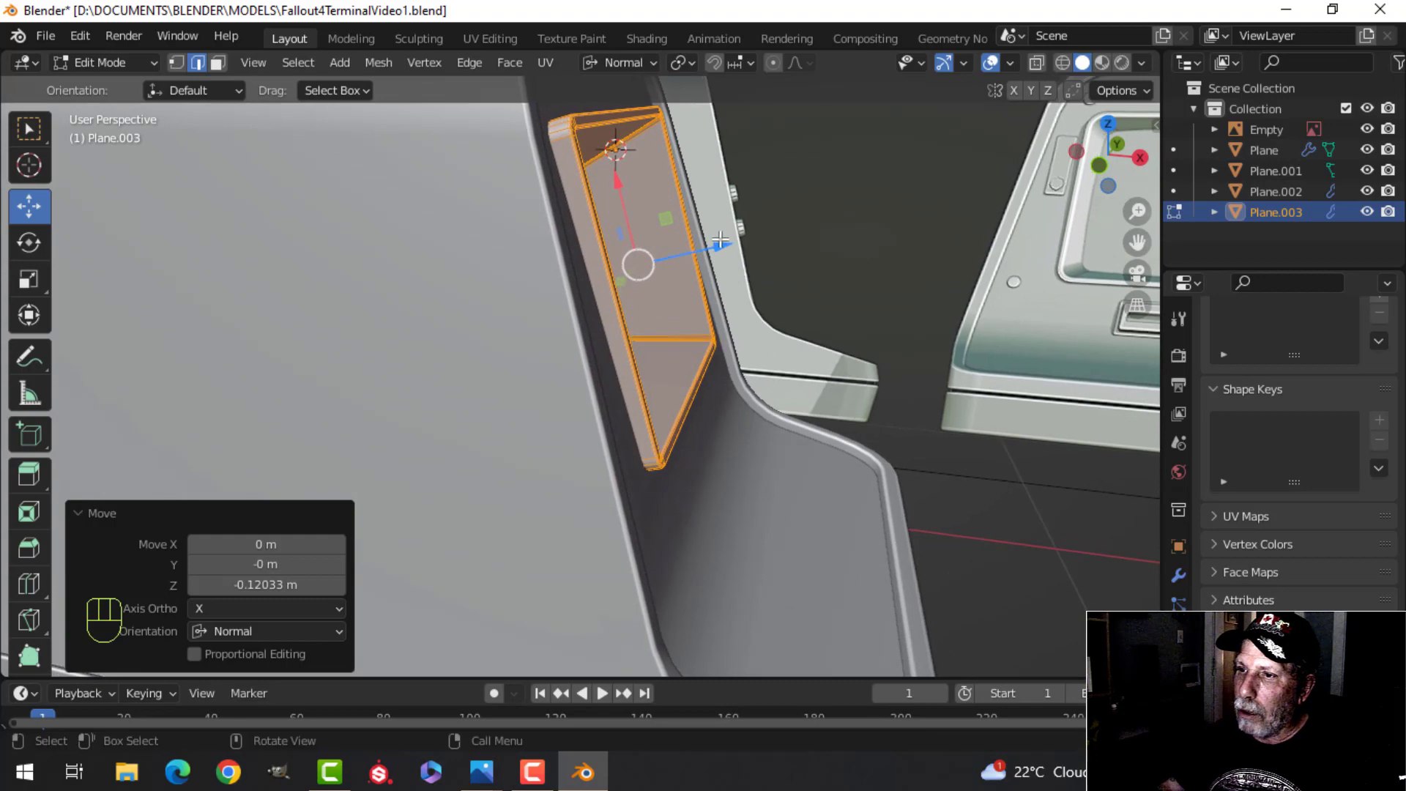
pyautogui.moveTo(727, 235); pyautogui.dragTo(707, 238)
pyautogui.scroll(-4, 769, 276)
pyautogui.press('Tab')
pyautogui.hotkey('alt', 'a')
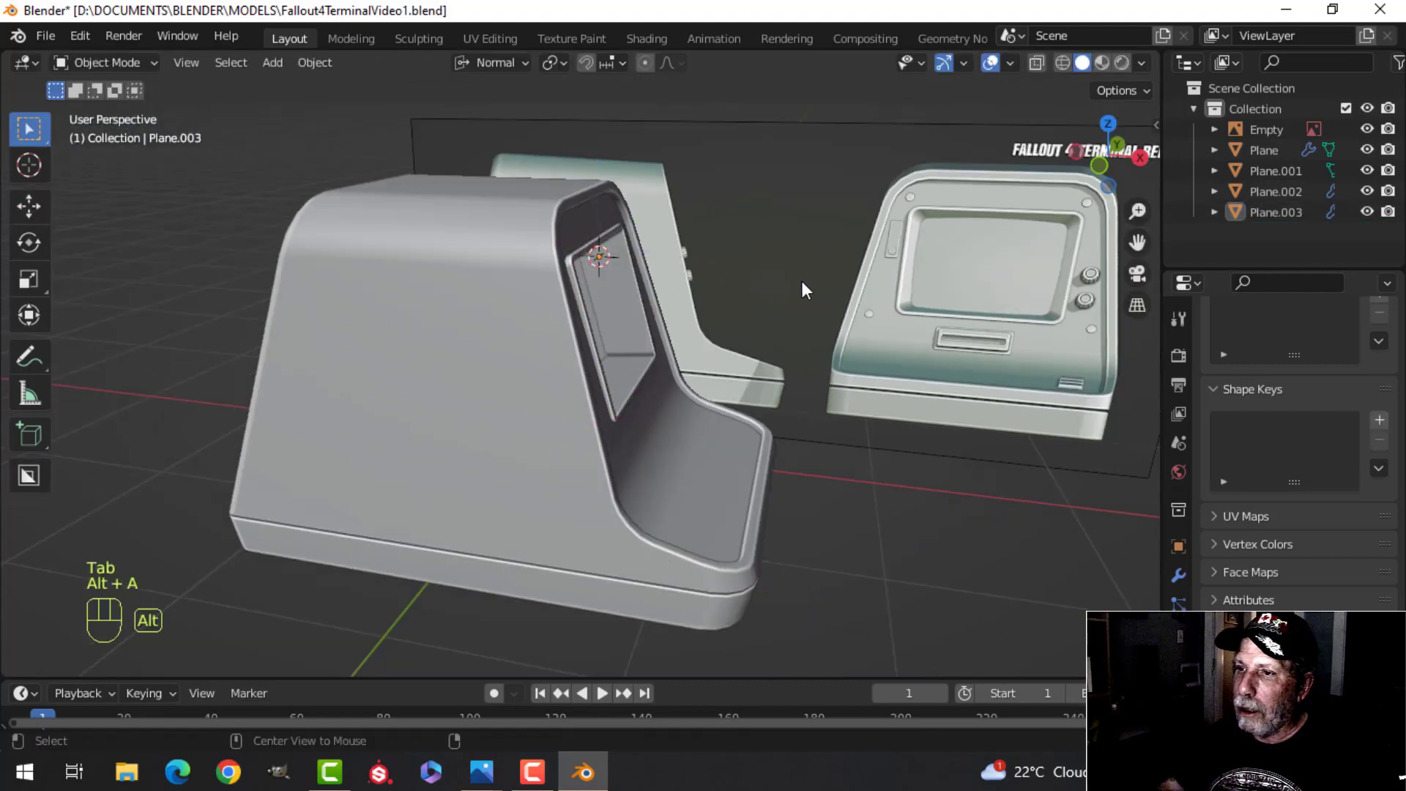
pyautogui.moveTo(801, 281); pyautogui.dragTo(648, 353, button='middle')
pyautogui.scroll(3, 596, 300)
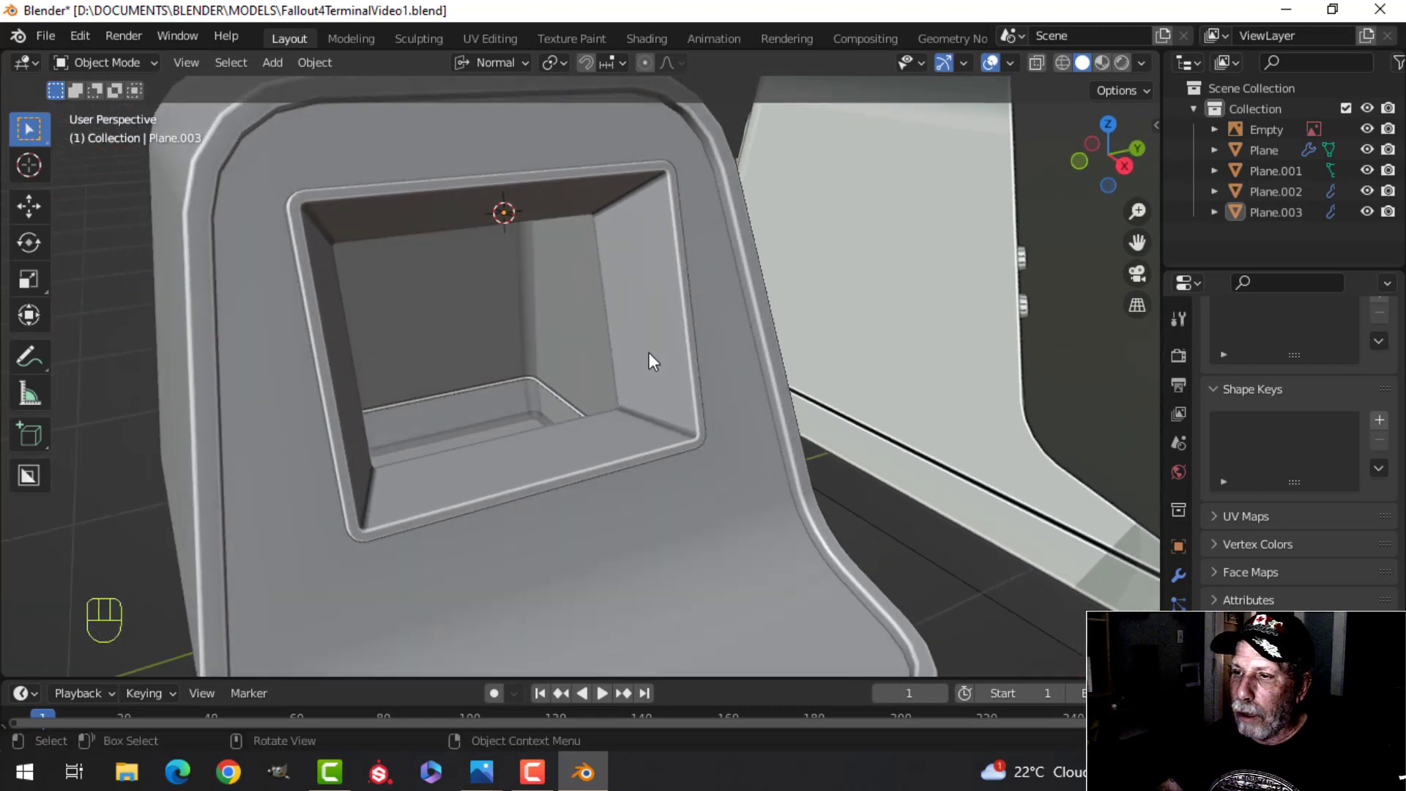
# Step: Snap the 3D cursor to the center of the frame's inner rear edge loop and restore the Global transform orientation
pyautogui.scroll(-3, 637, 322)
pyautogui.moveTo(625, 296); pyautogui.dragTo(451, 308, button='middle')
pyautogui.scroll(2, 569, 352)
pyautogui.scroll(2, 549, 336)
pyautogui.click(454, 307)
pyautogui.press('Tab')
pyautogui.scroll(3, 546, 371)
pyautogui.hotkey('alt', 'a')
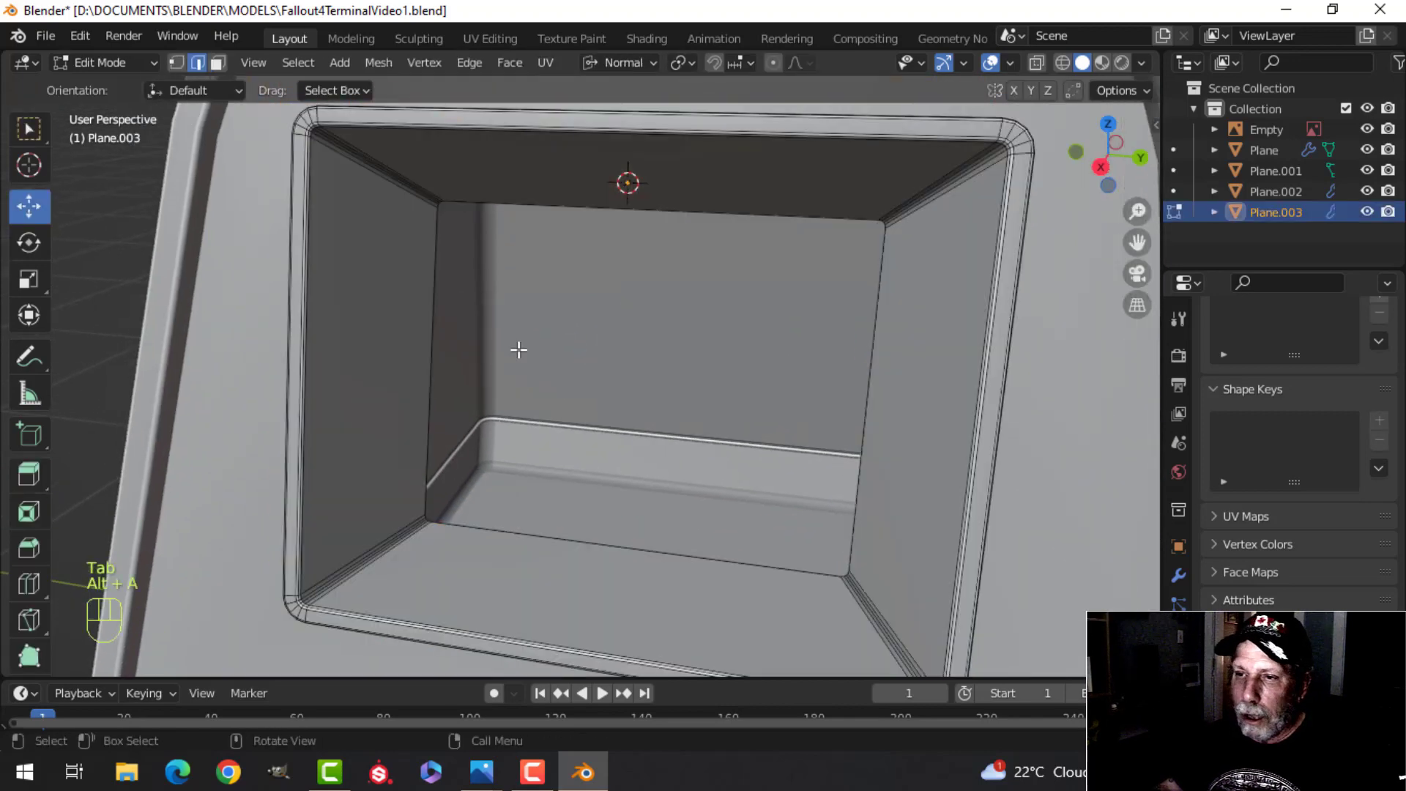
pyautogui.scroll(-4, 541, 333)
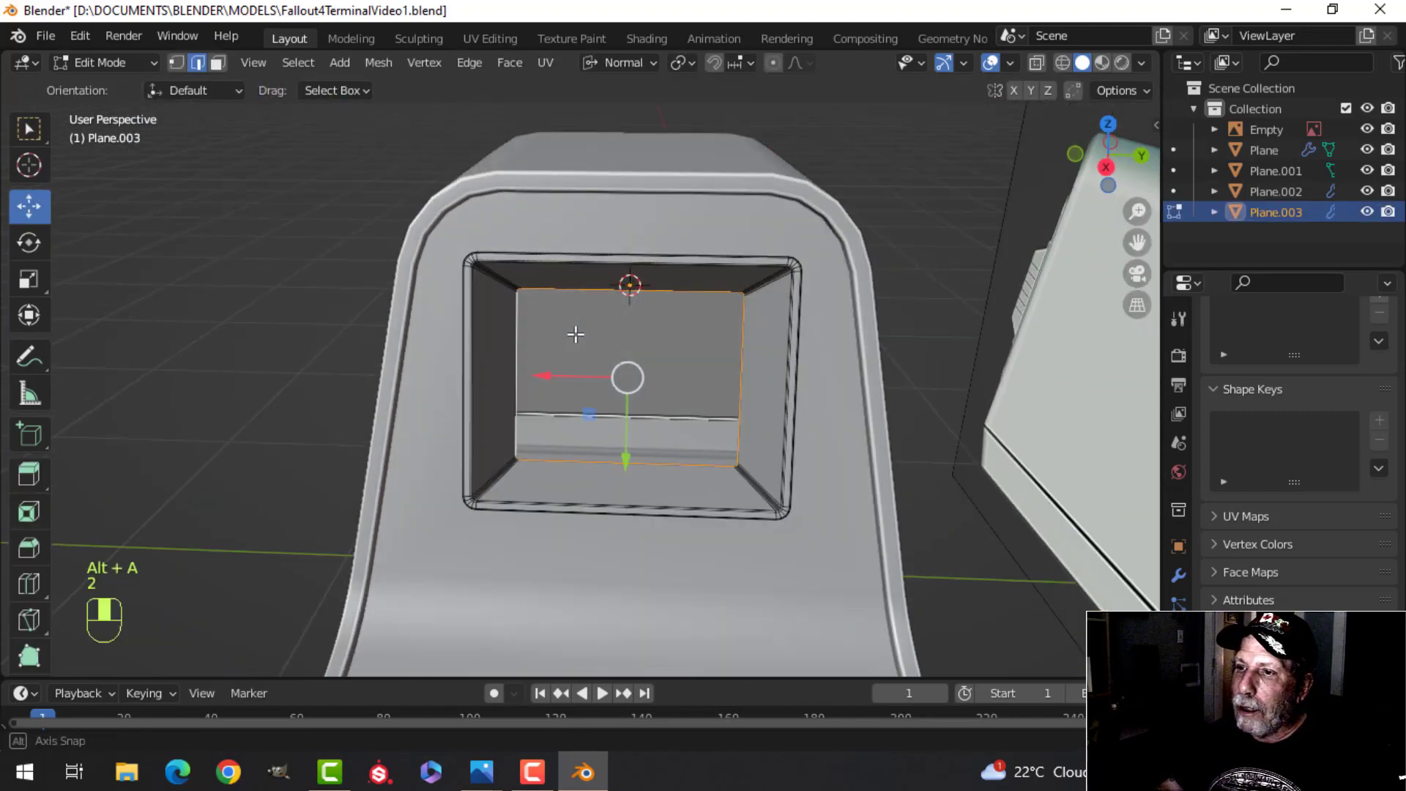
pyautogui.hotkey('shift', 's')
pyautogui.click(648, 458)
pyautogui.press('Tab')
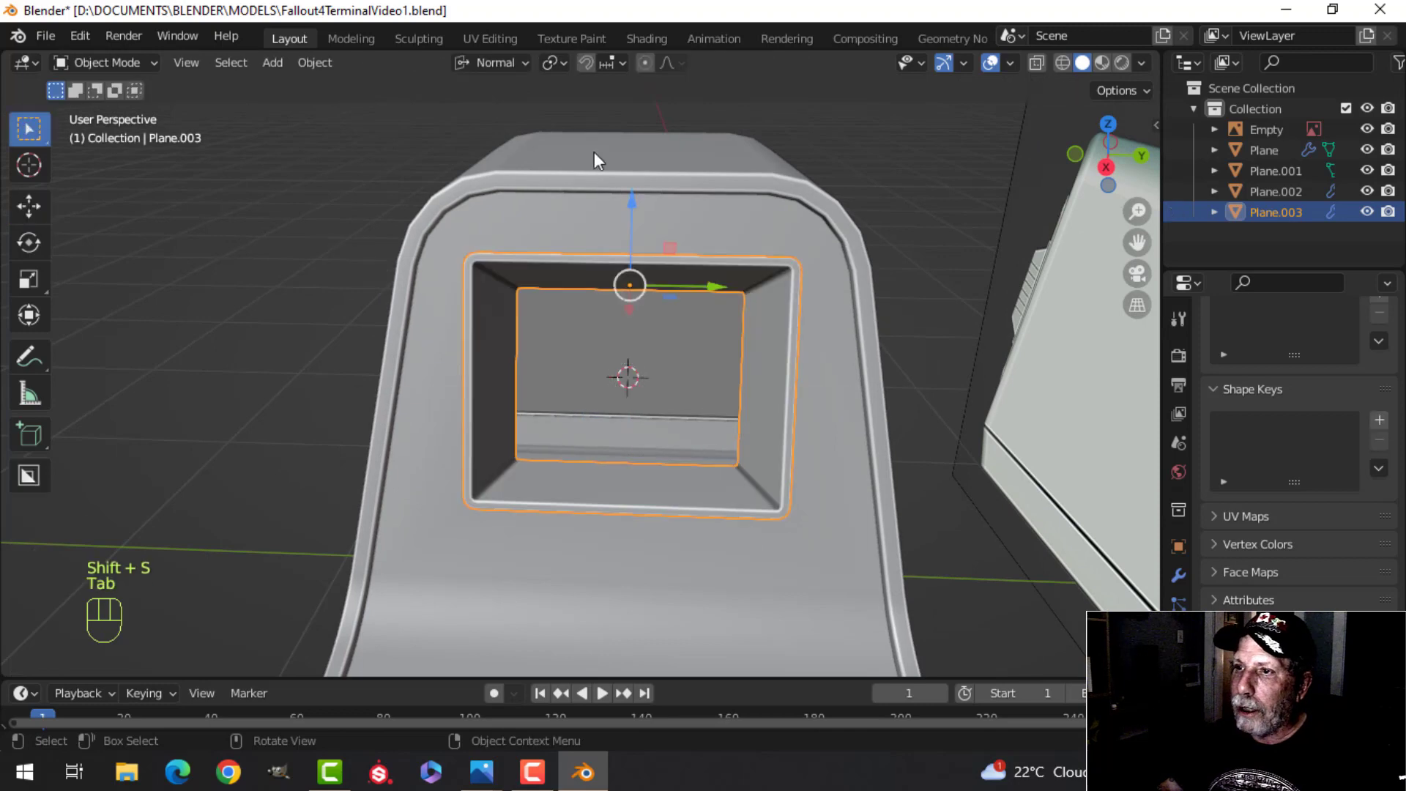
pyautogui.click(508, 63)
pyautogui.click(477, 123)
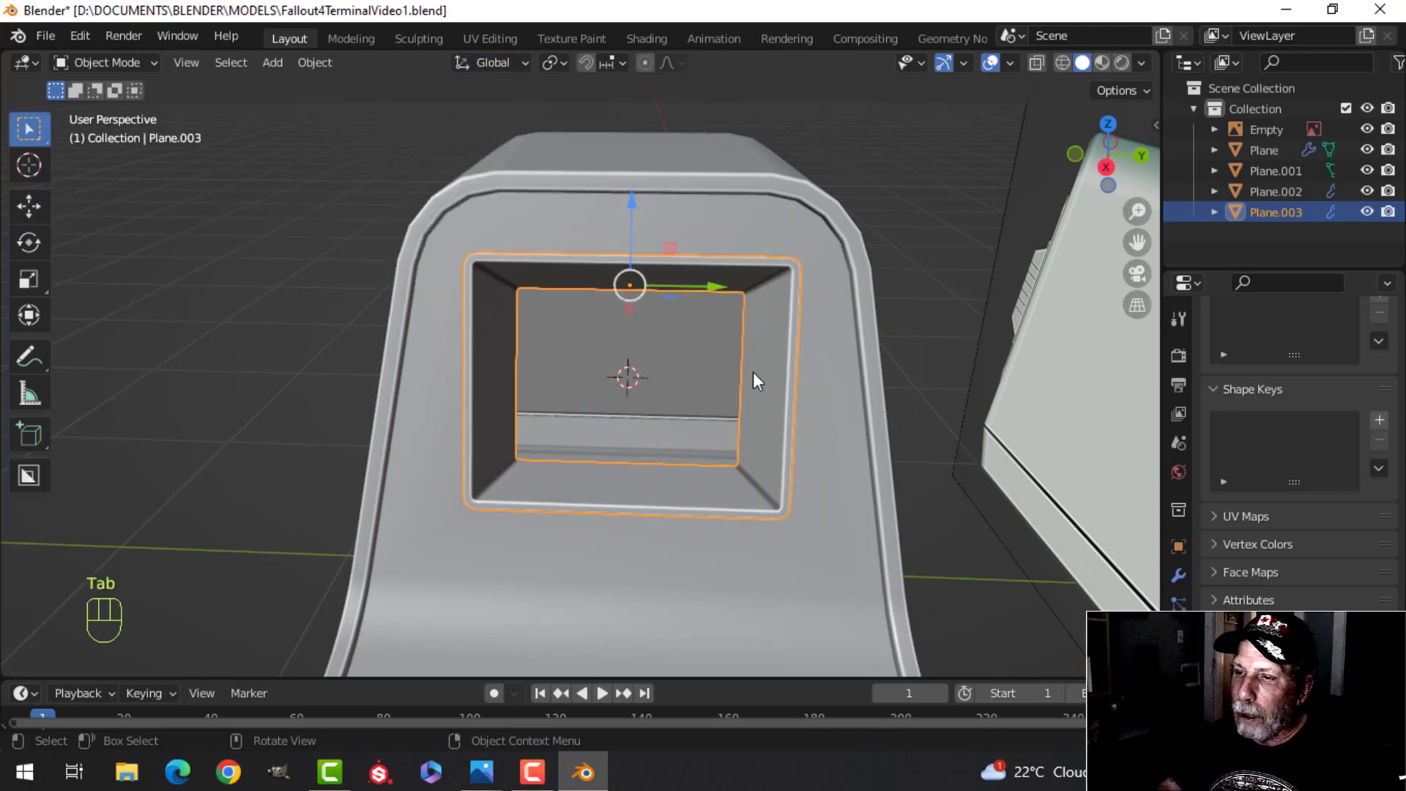
# Step: Add a plane mesh at the 3D cursor and scale it to about 0.537 in Edit Mode
pyautogui.moveTo(753, 371); pyautogui.dragTo(735, 339, button='middle')
pyautogui.hotkey('shift', 'a')
pyautogui.moveTo(715, 309)
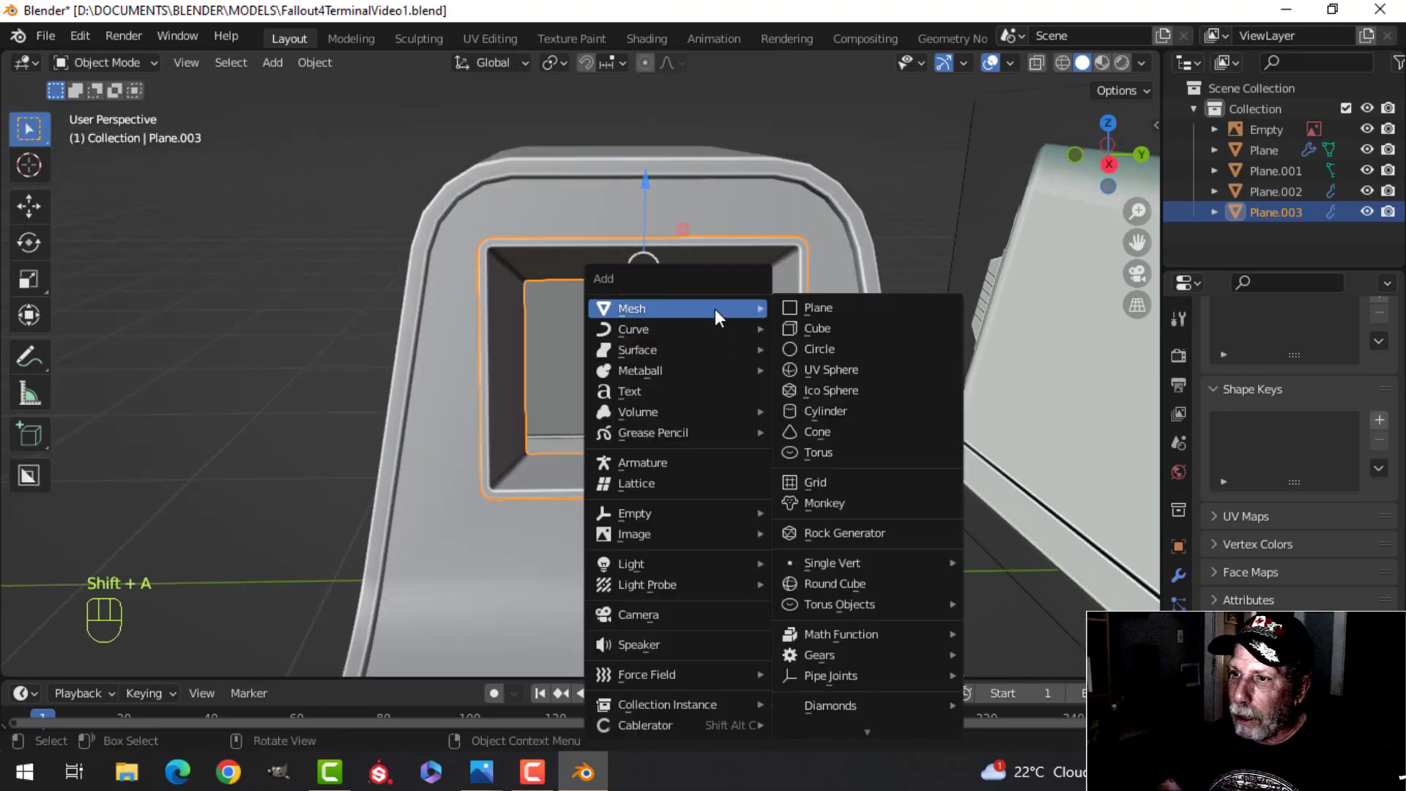
pyautogui.click(814, 307)
pyautogui.press('Tab')
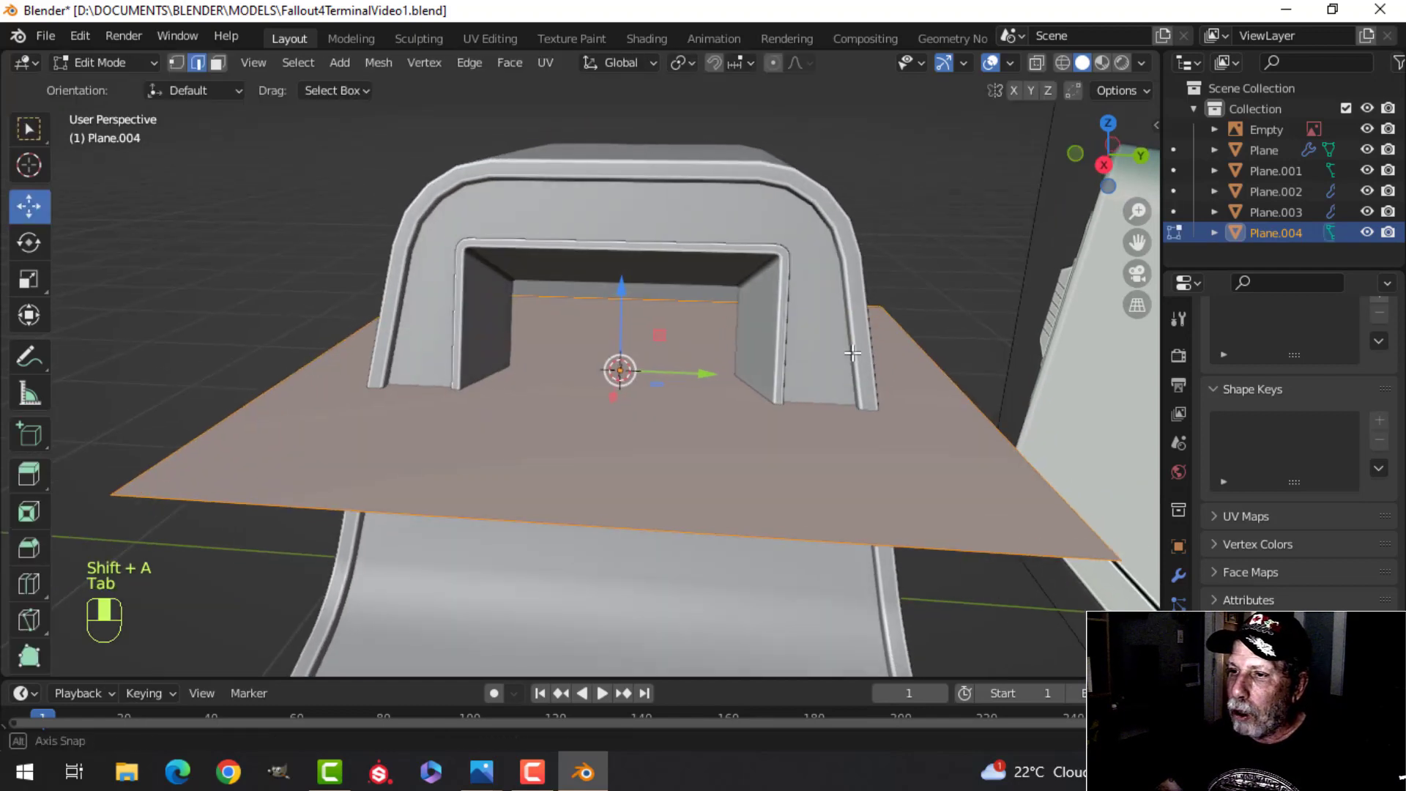
pyautogui.press('s')
pyautogui.click(736, 360)
# Step: Rotate the plane 90° around Y and scale it by about 0.746 to suit the frame opening
pyautogui.press('r')
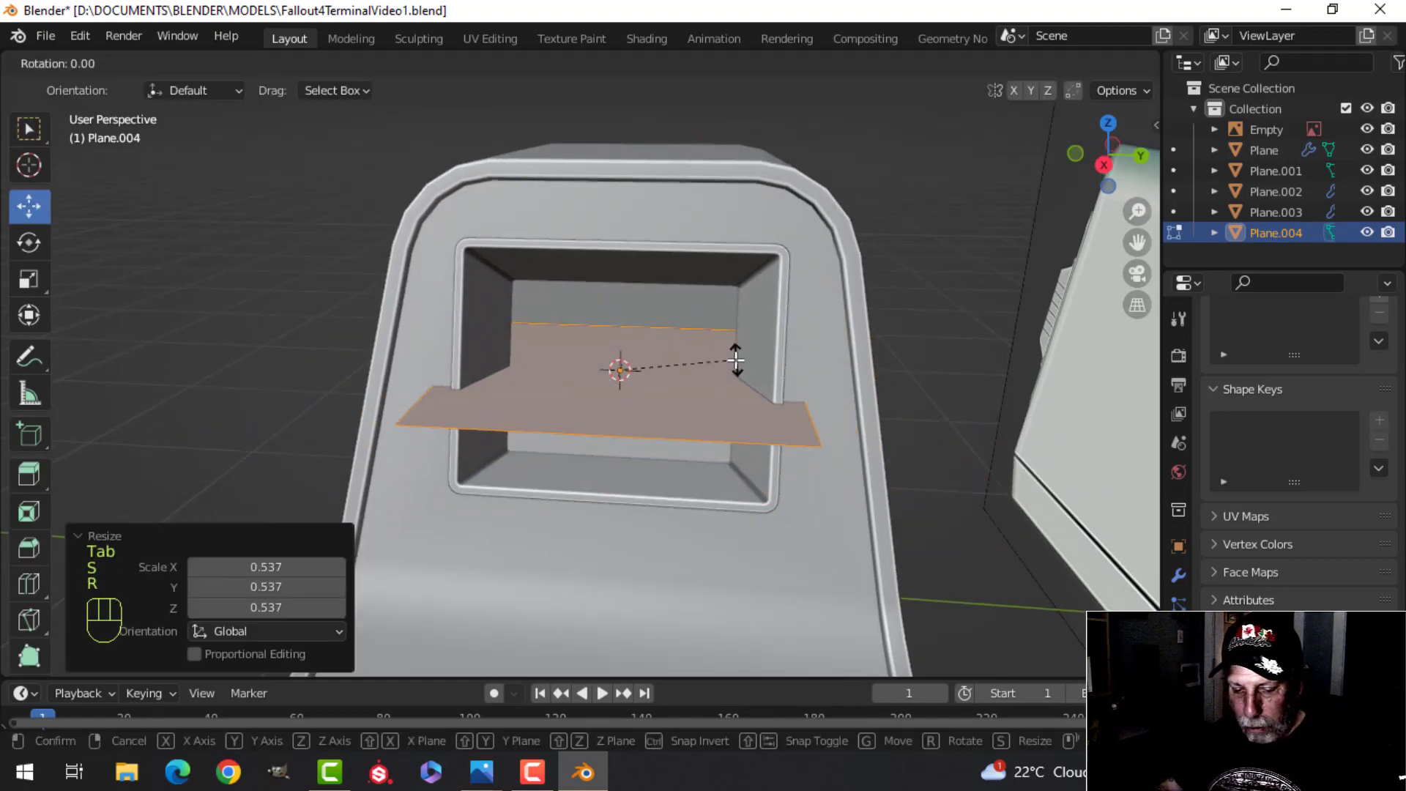
pyautogui.press('y')
pyautogui.press('9')
pyautogui.press('0')
pyautogui.click(736, 360)
pyautogui.press('s')
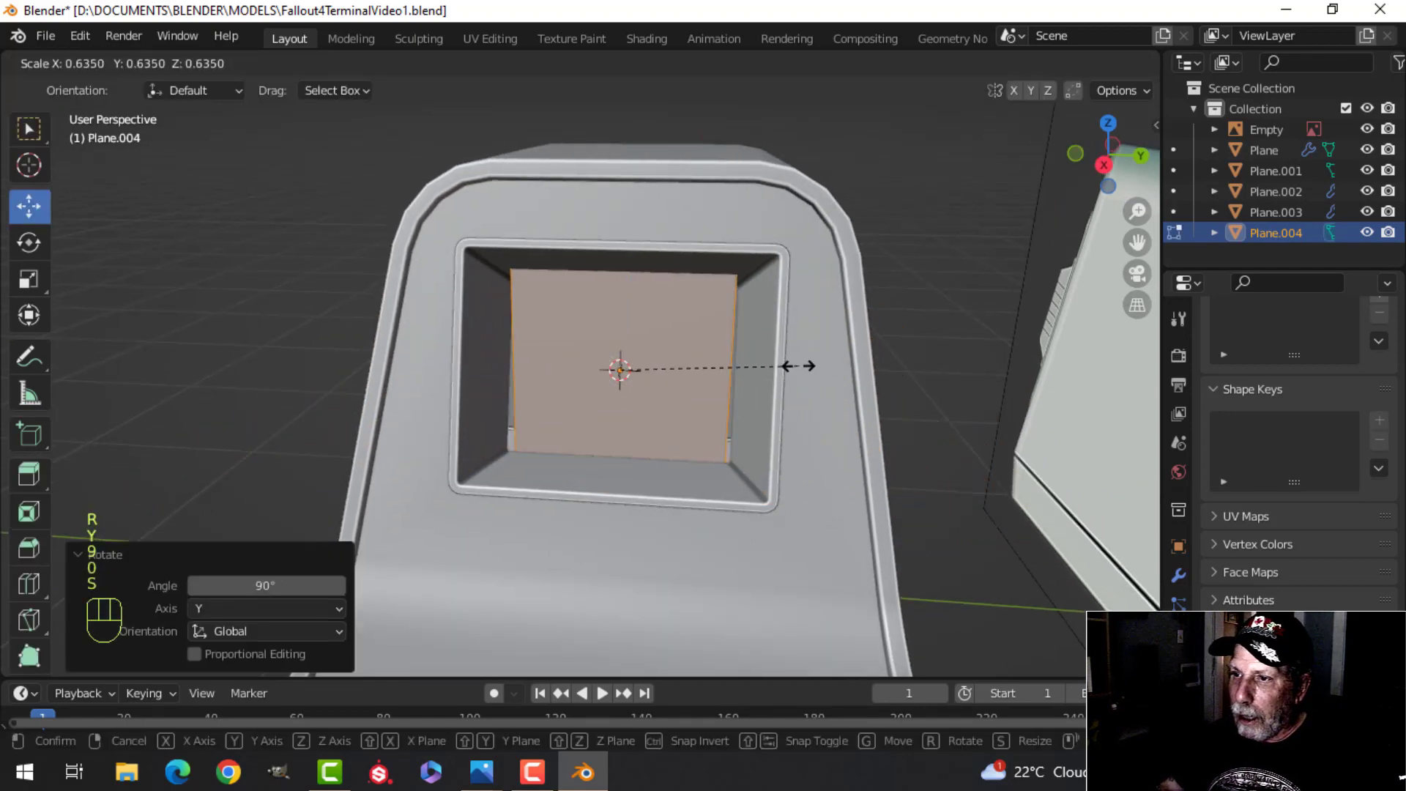
pyautogui.click(832, 366)
# Step: Move the plane about 0.118 m forward along its normal inside the frame, and reset the transform orientation to Global
pyautogui.scroll(-3, 747, 381)
pyautogui.keyDown('shift'); pyautogui.moveTo(701, 382); pyautogui.dragTo(781, 336, button='middle'); pyautogui.keyUp('shift')
pyautogui.scroll(2, 811, 391)
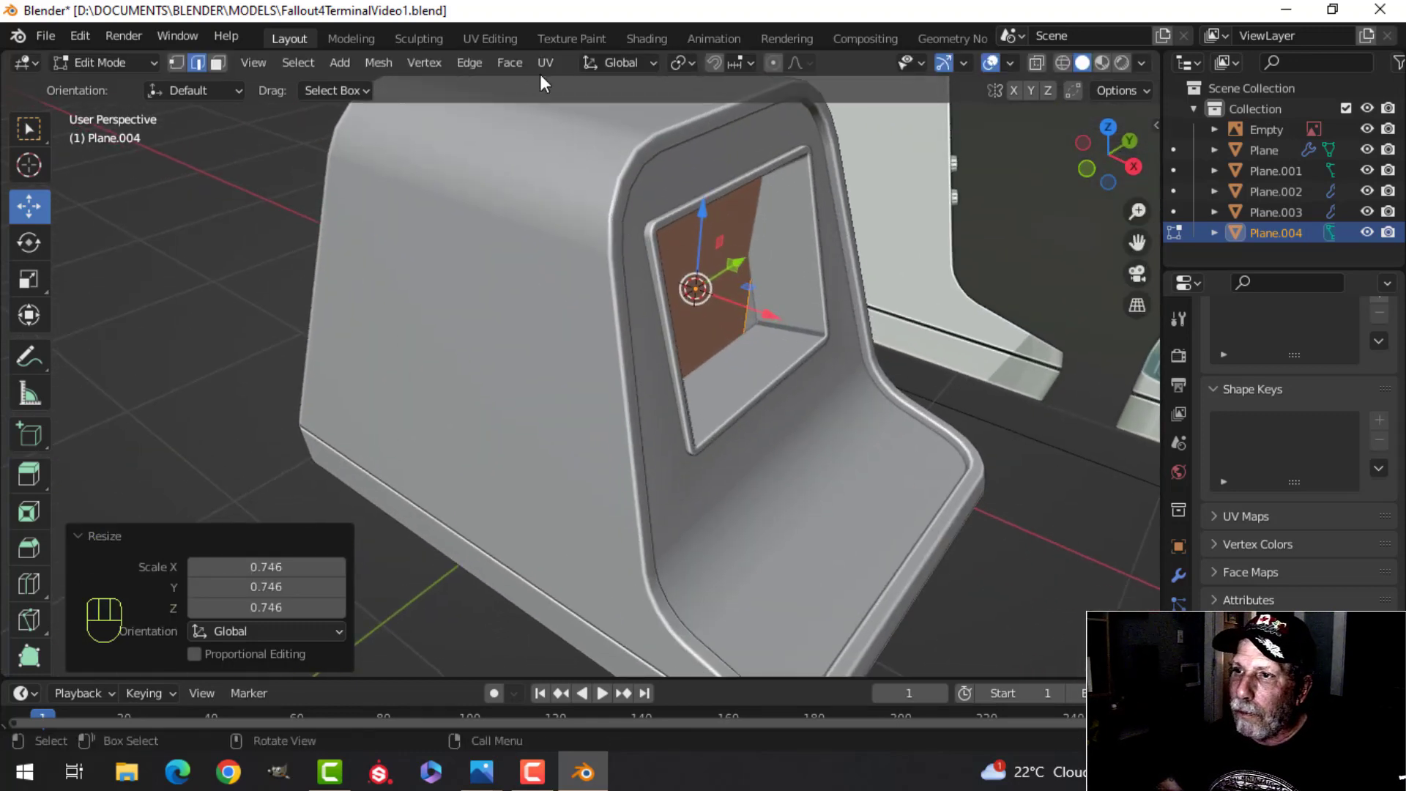
pyautogui.click(628, 62)
pyautogui.click(586, 165)
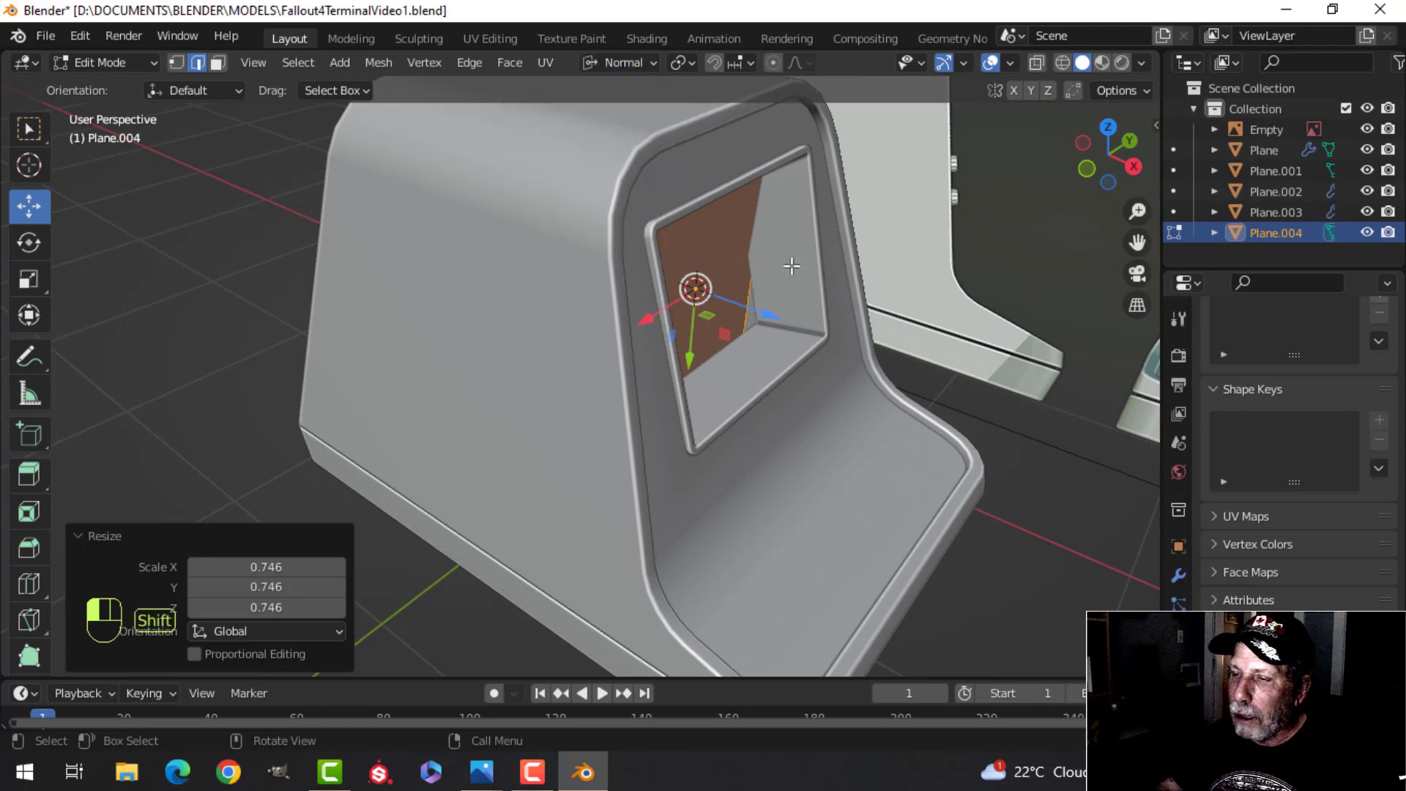
pyautogui.moveTo(754, 214); pyautogui.dragTo(768, 211, button='middle')
pyautogui.moveTo(759, 297); pyautogui.dragTo(789, 299)
pyautogui.moveTo(789, 298); pyautogui.dragTo(803, 235, button='middle')
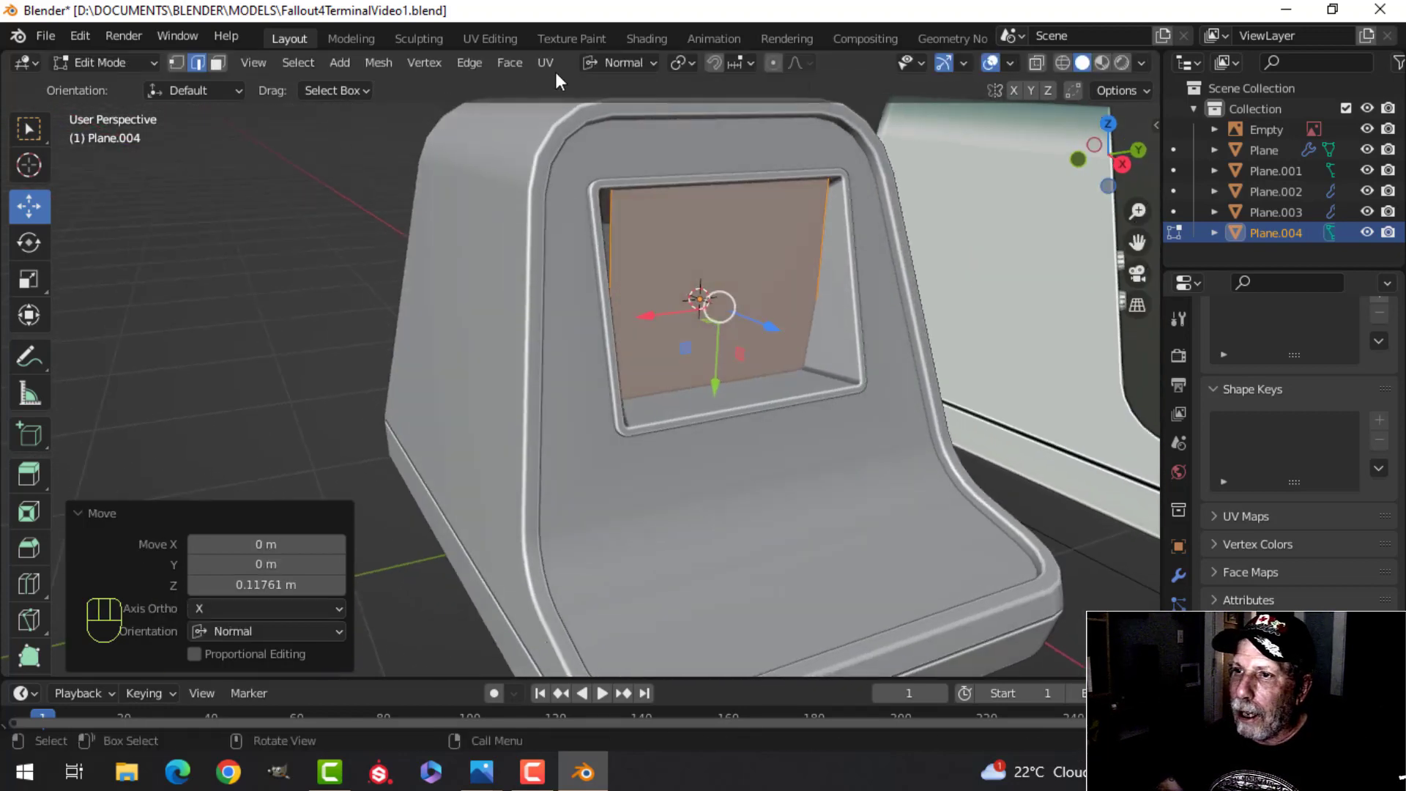
pyautogui.click(631, 63)
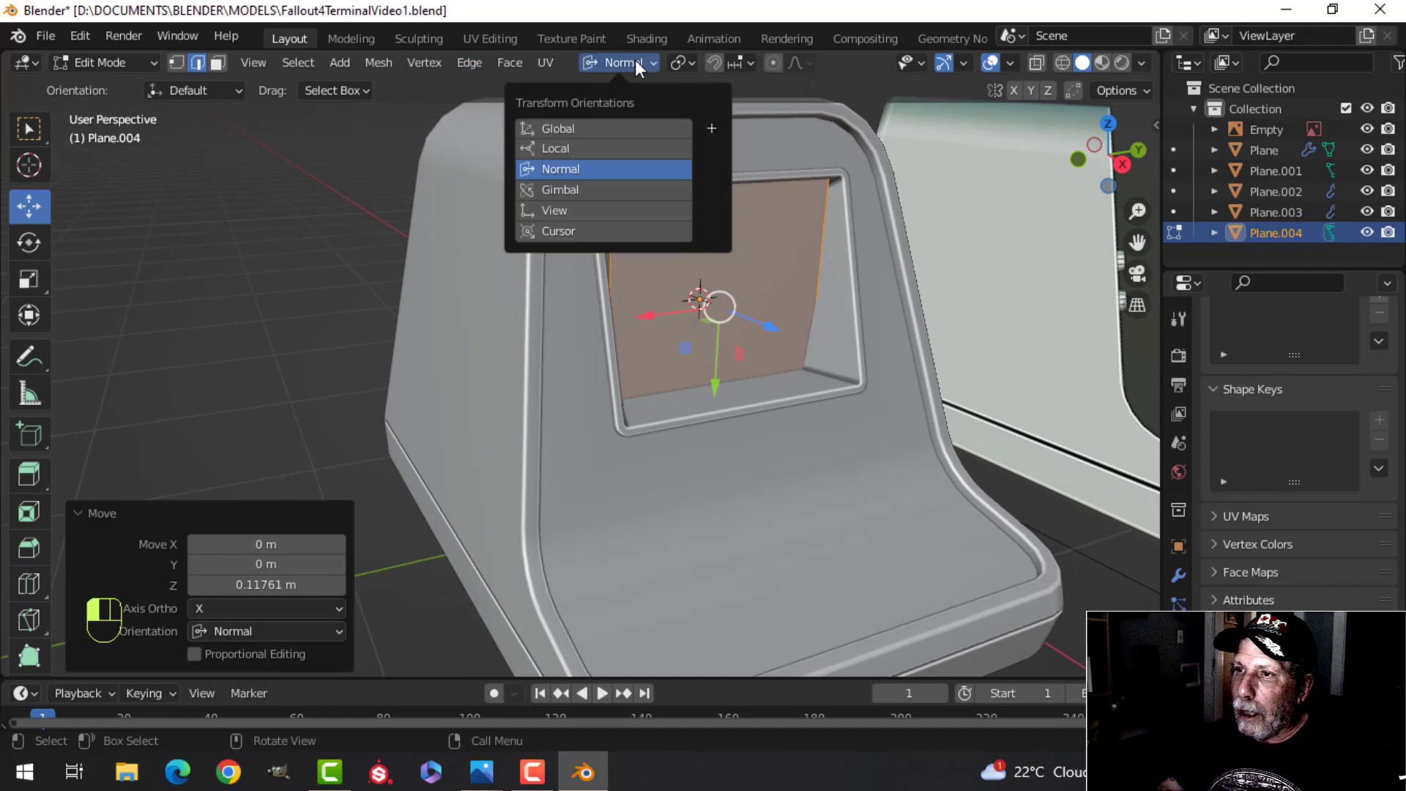
pyautogui.click(618, 126)
# Step: Divide the screen plane with five centered vertical and five centered horizontal loop cuts
pyautogui.moveTo(1027, 306); pyautogui.dragTo(882, 336, button='middle')
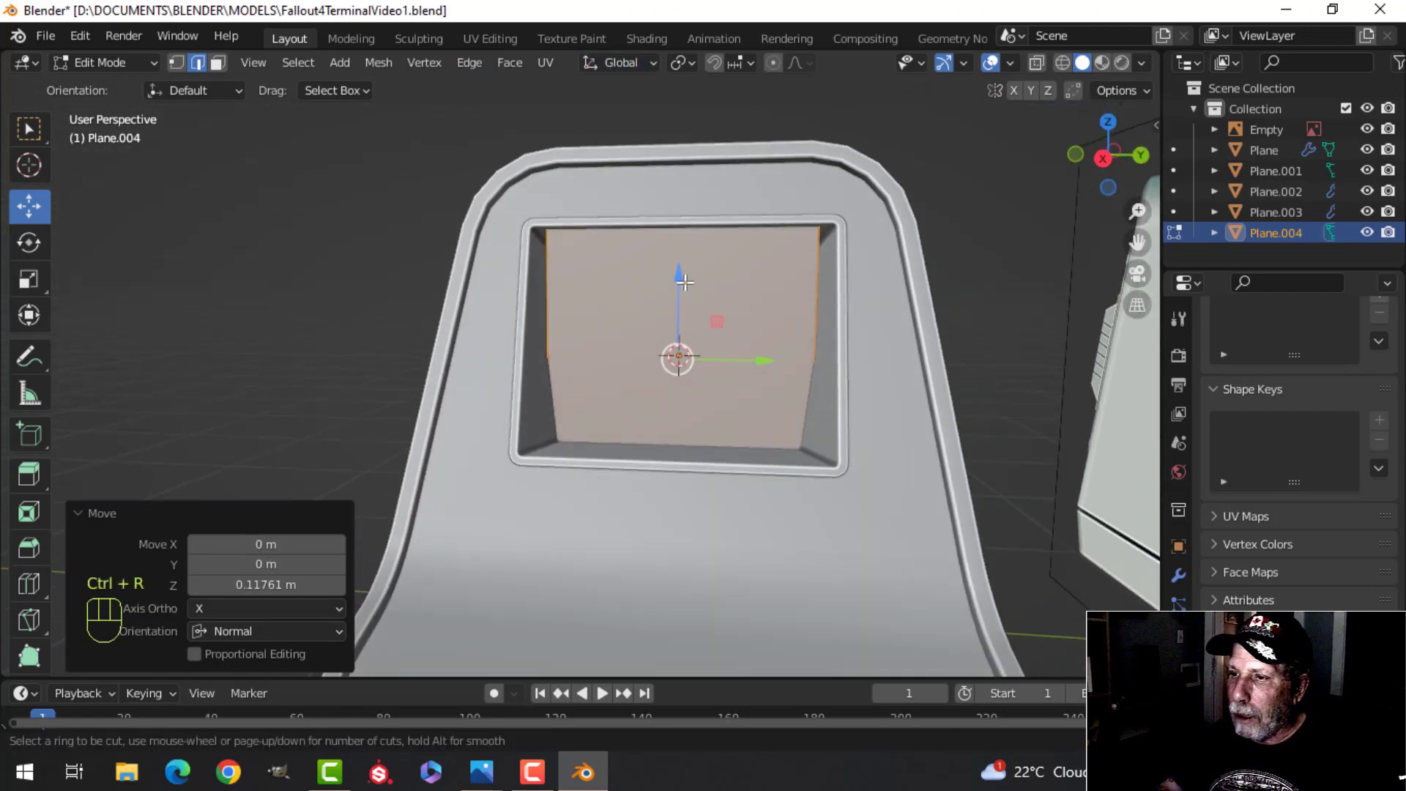
pyautogui.click(679, 219)
pyautogui.rightClick(674, 351)
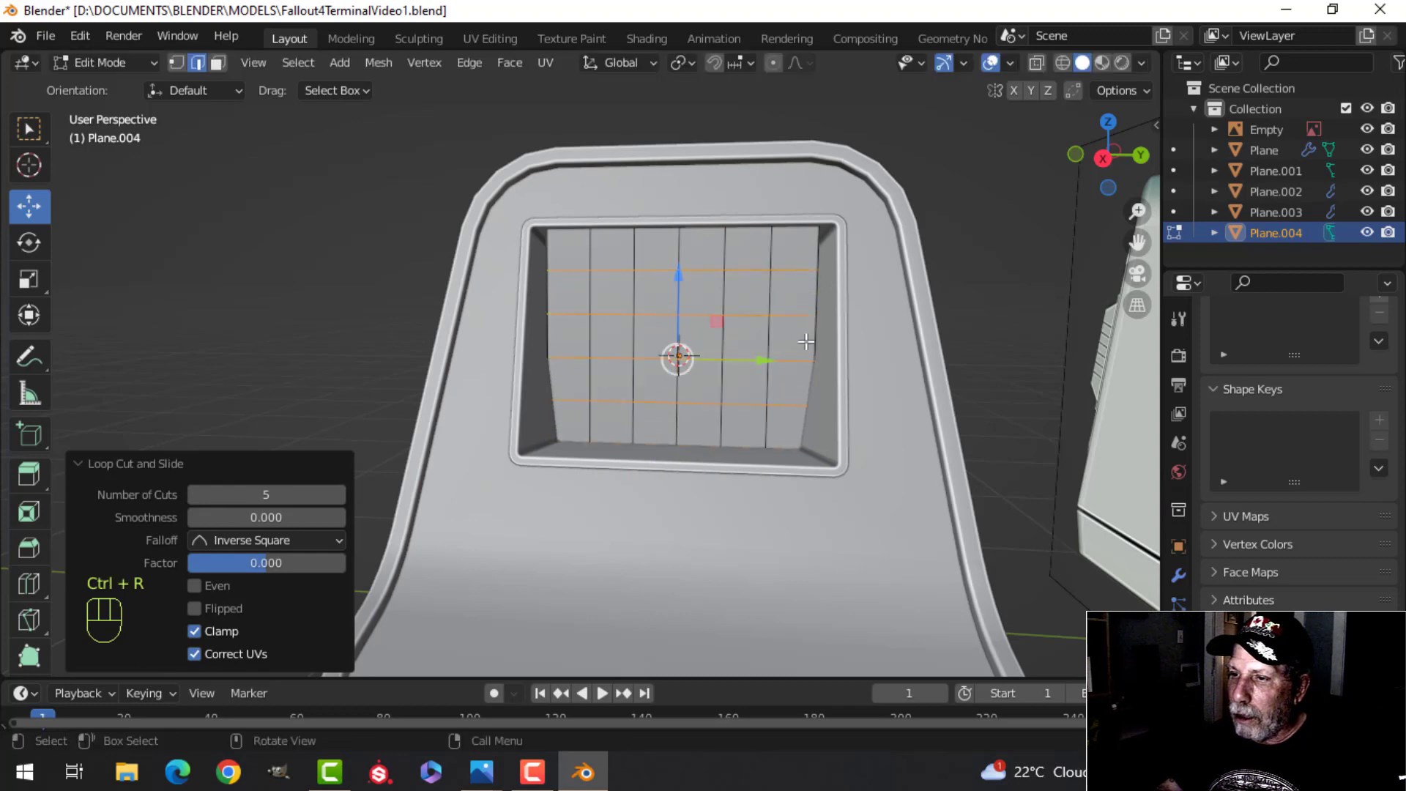
pyautogui.hotkey('alt', 'a')
pyautogui.scroll(2, 776, 358)
# Step: Bulge the screen plane's center forward about 0.031 m along X using smooth proportional editing with a radius of about 0.56 m
pyautogui.moveTo(776, 359); pyautogui.dragTo(722, 416, button='middle')
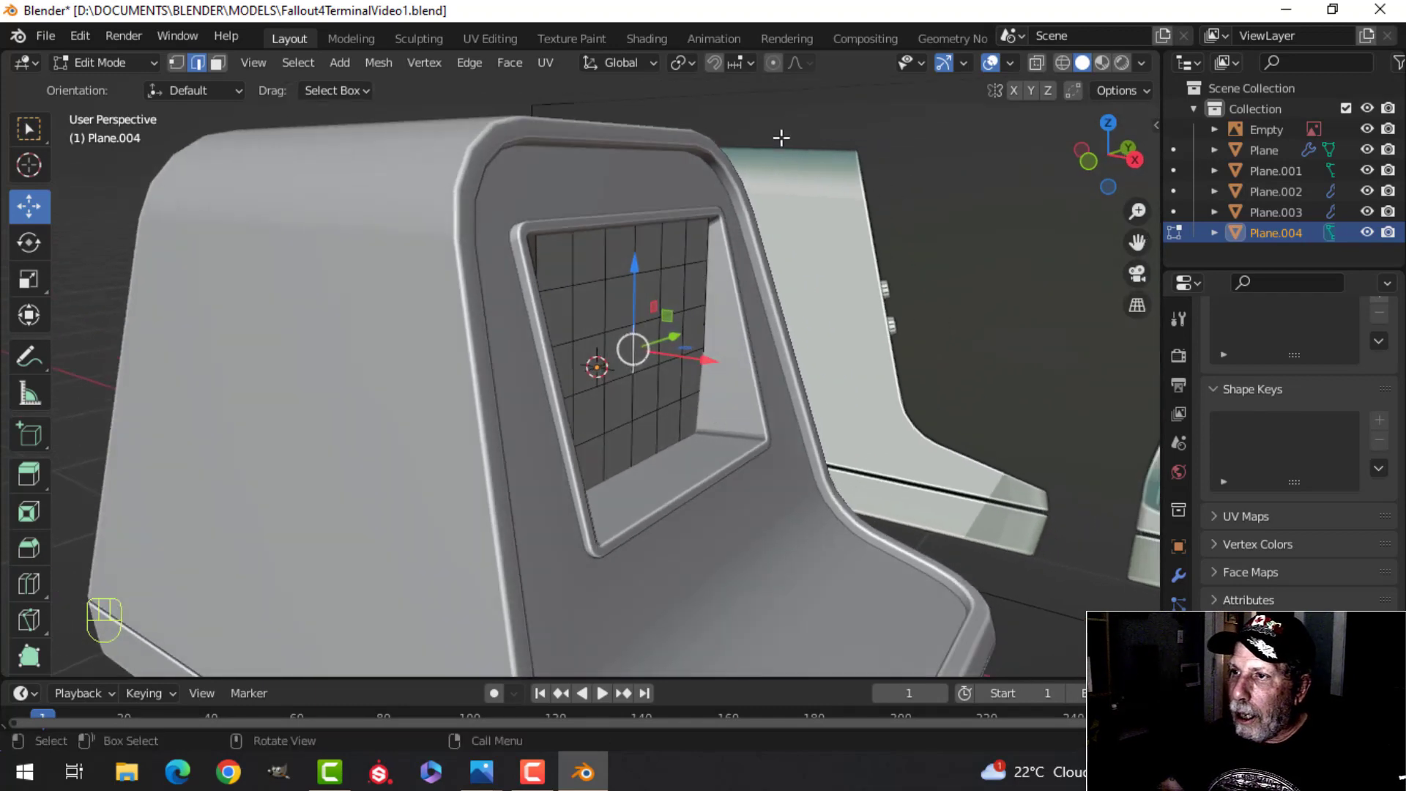
pyautogui.moveTo(846, 318); pyautogui.dragTo(818, 330, button='middle')
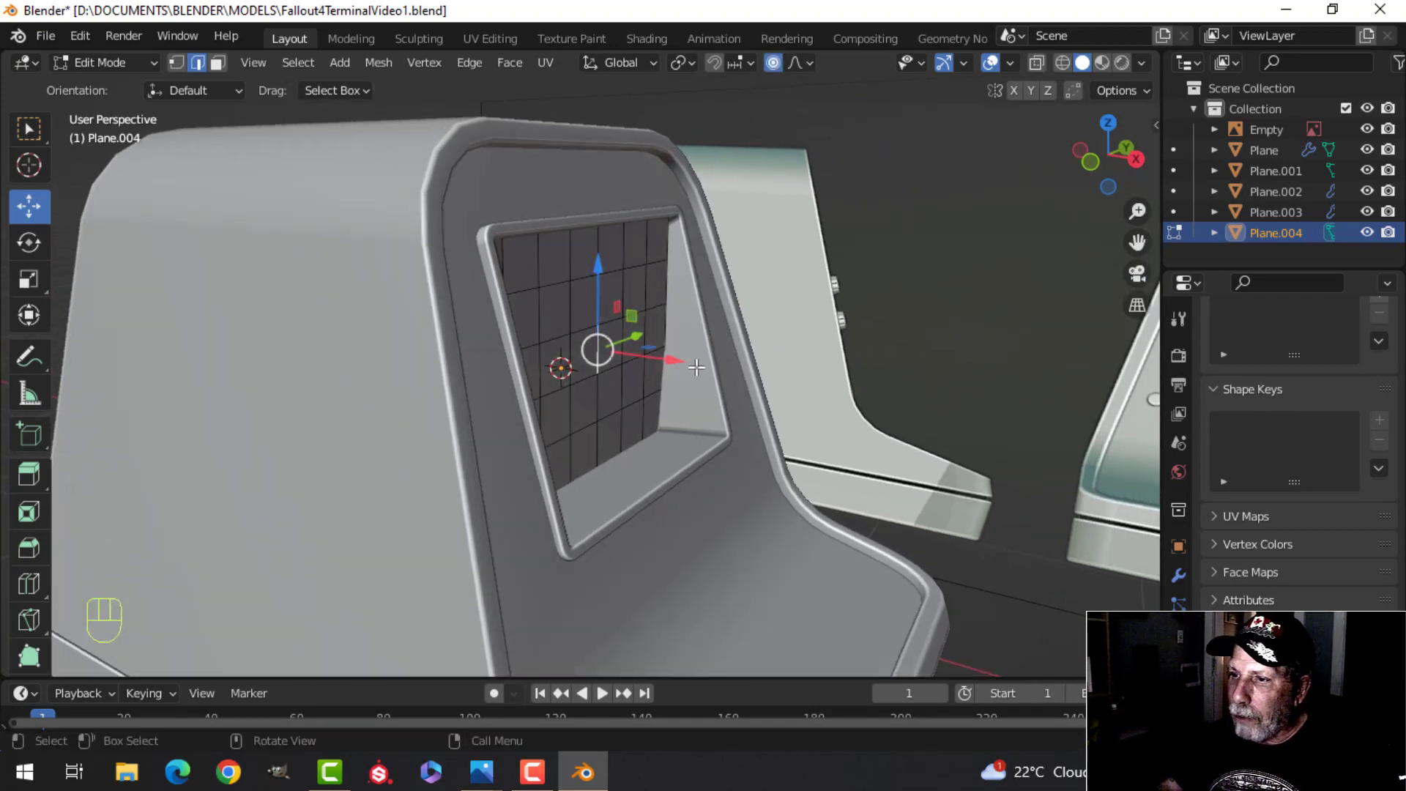
pyautogui.moveTo(675, 359); pyautogui.dragTo(684, 360)
pyautogui.scroll(3, 685, 362)
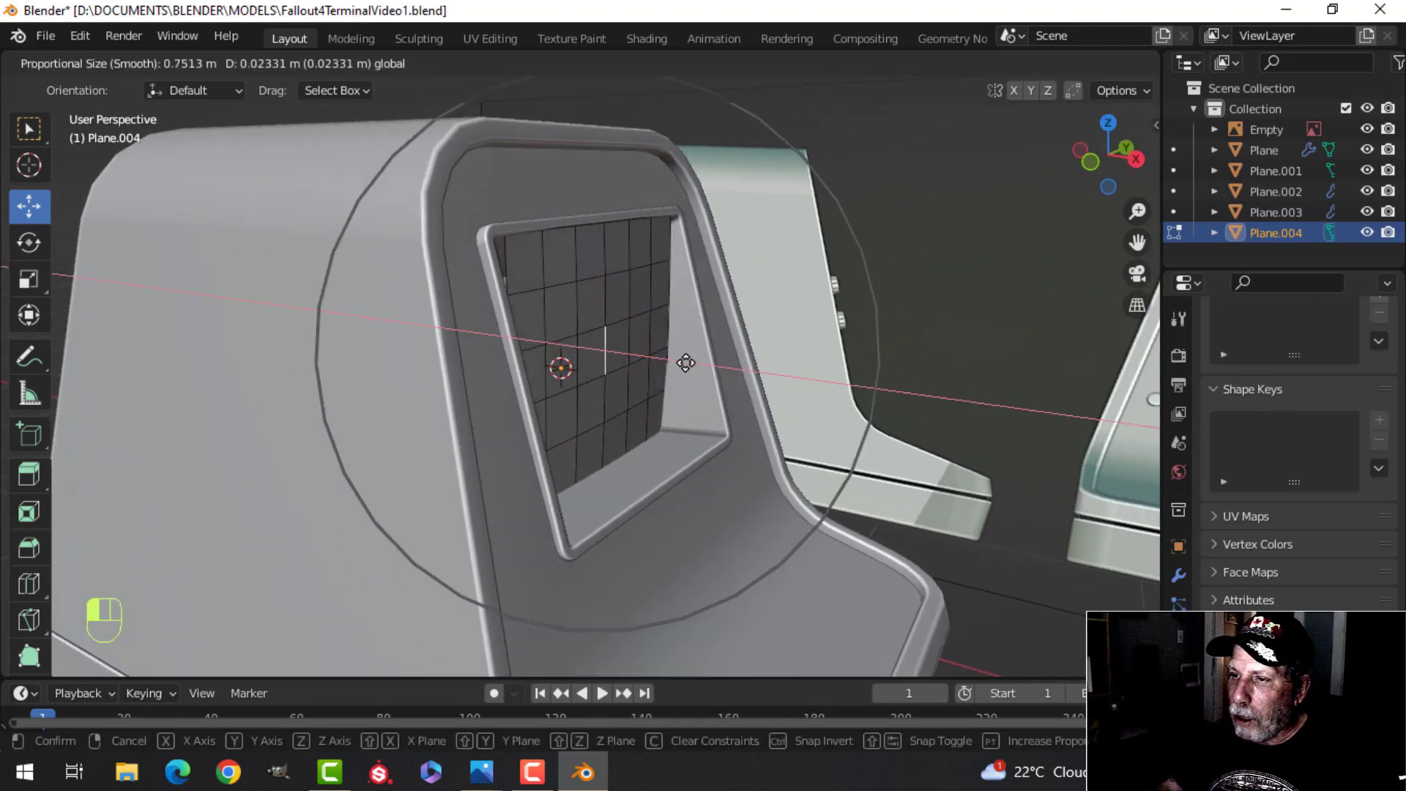
pyautogui.scroll(2, 685, 363)
pyautogui.scroll(1, 687, 373)
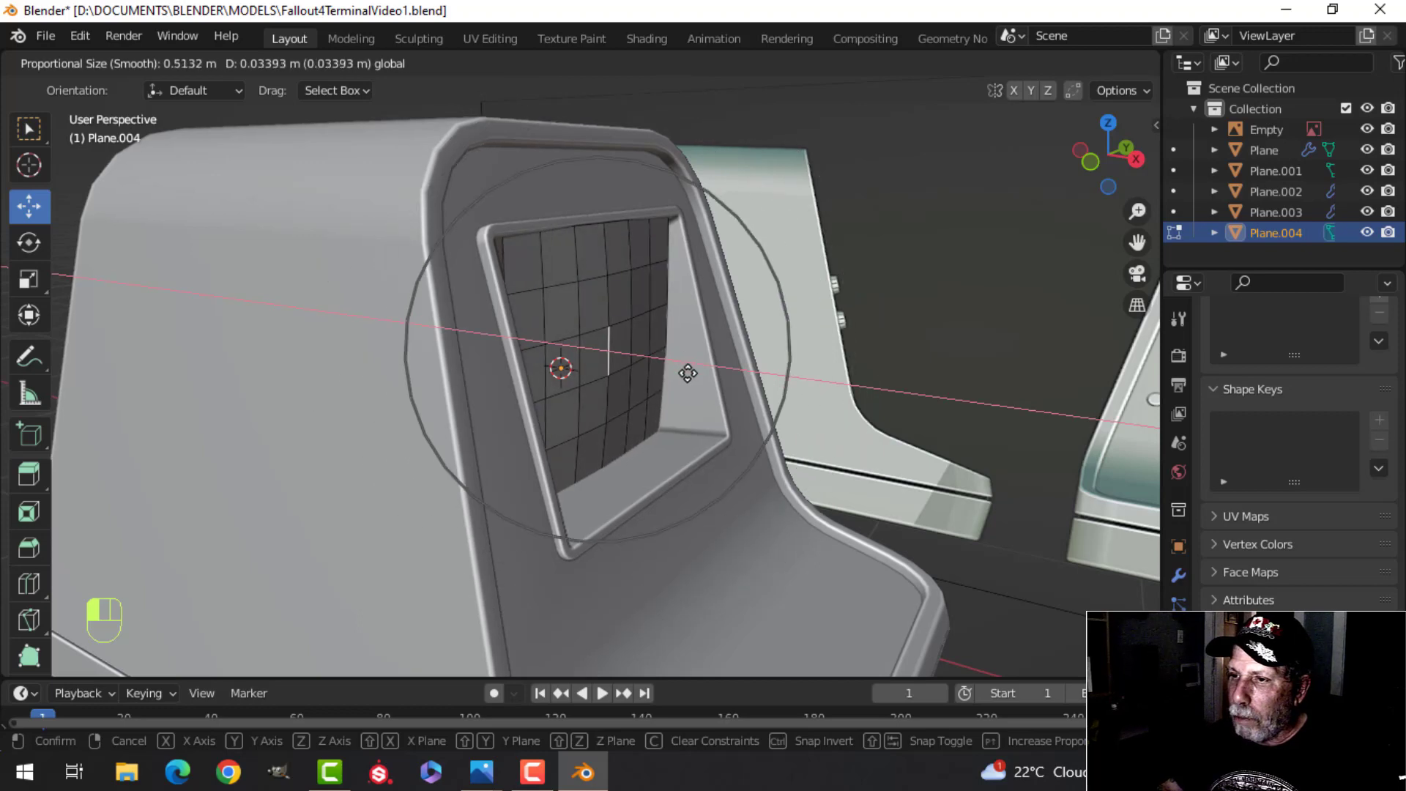
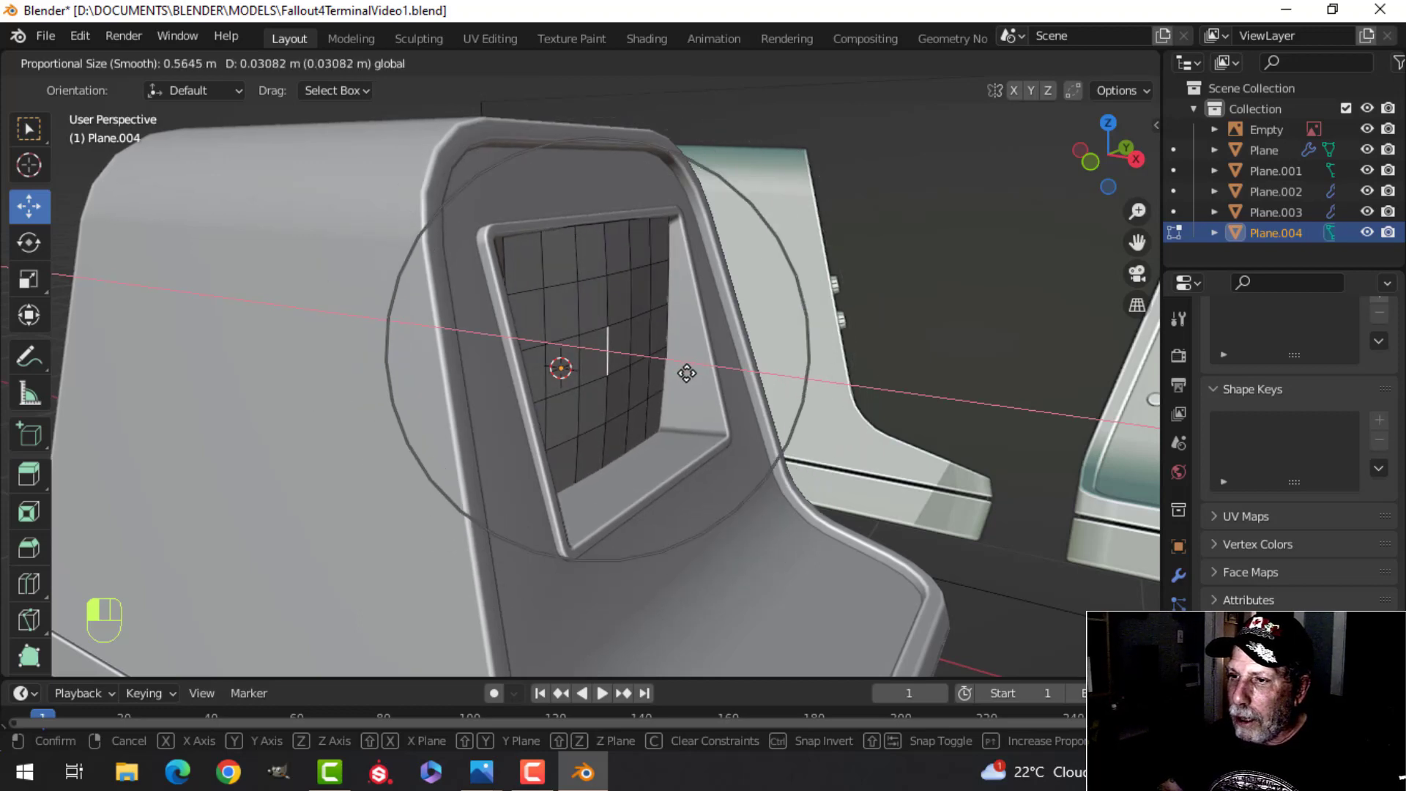
pyautogui.click(686, 372)
pyautogui.press('Tab')
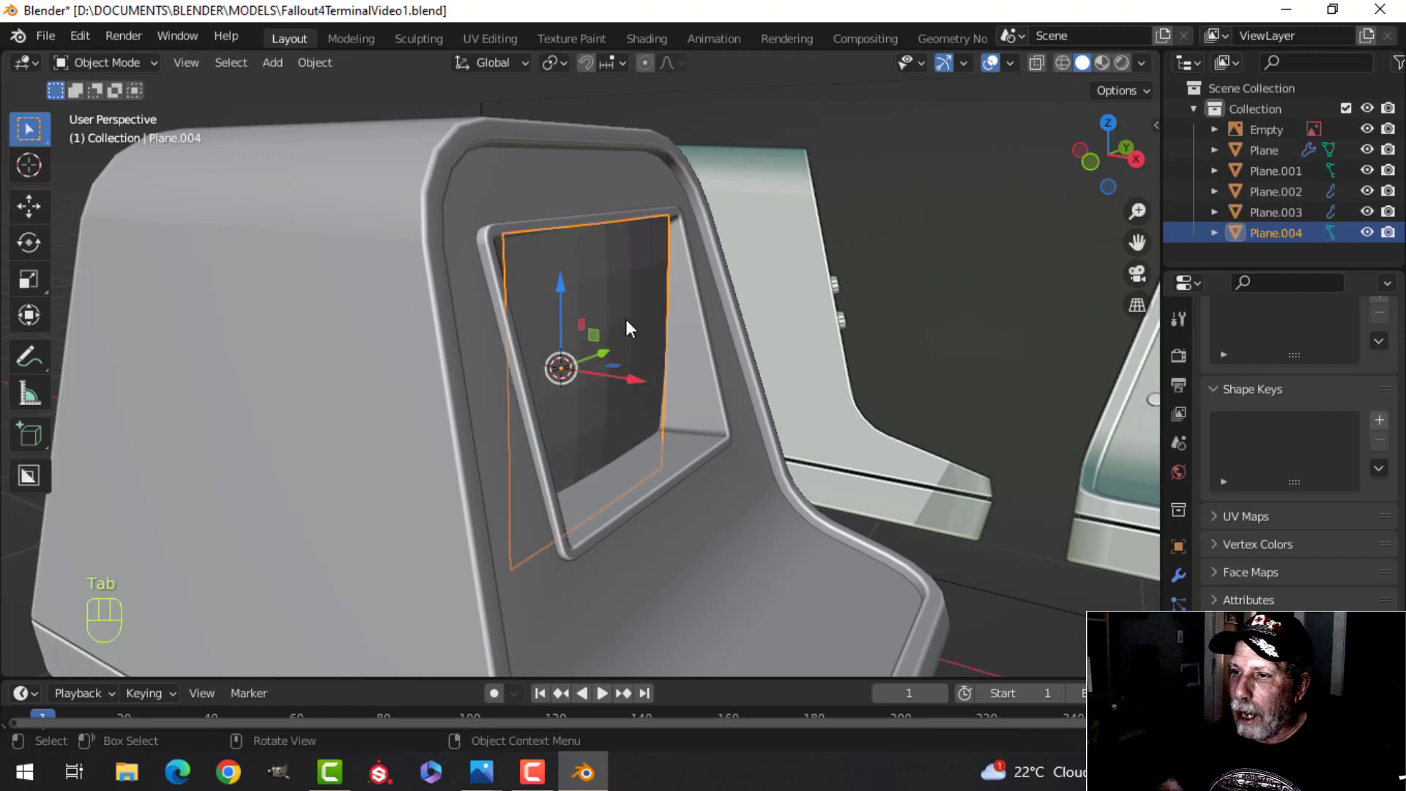
# Step: Shade the curved screen plane smooth
pyautogui.rightClick(626, 307)
pyautogui.press('Tab')
pyautogui.press('a')
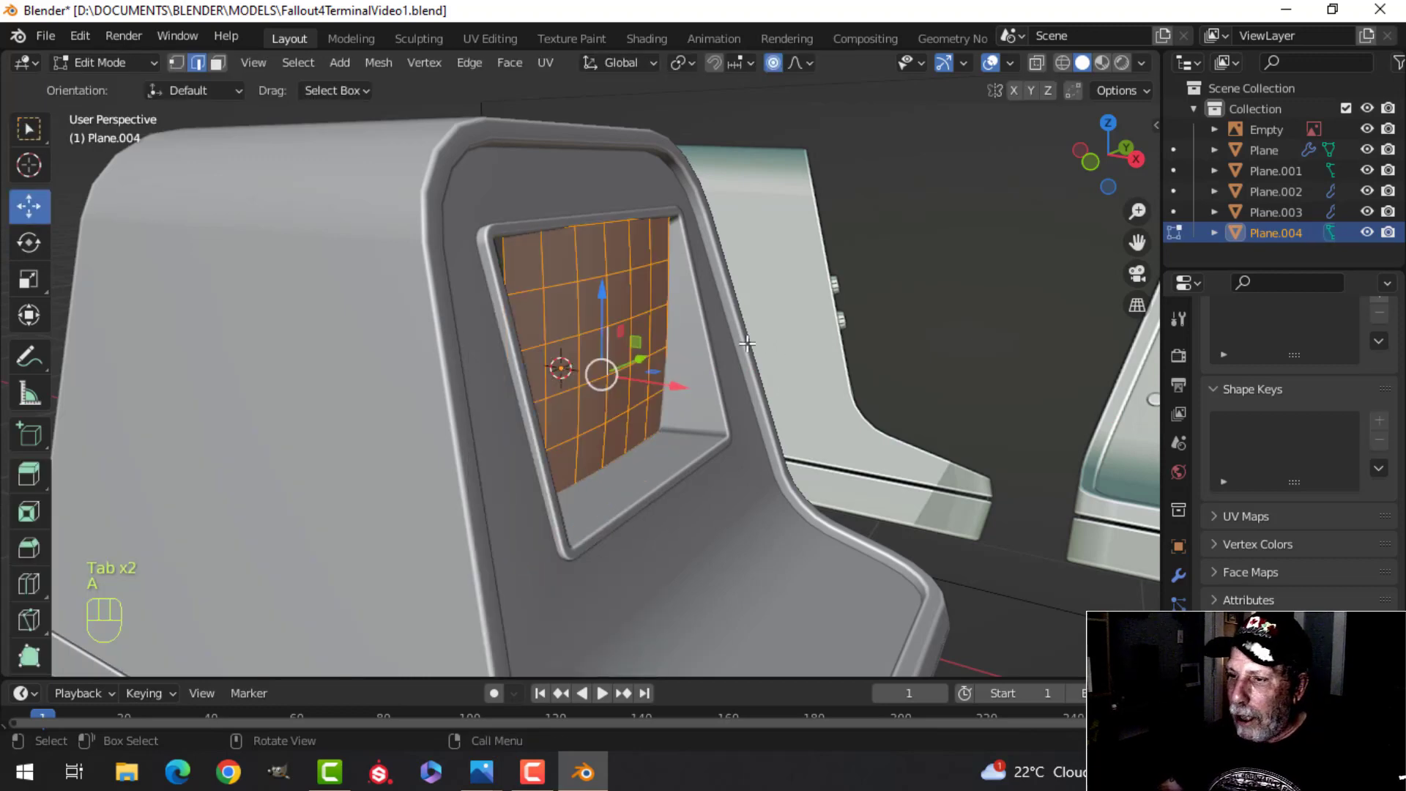
pyautogui.press('Tab')
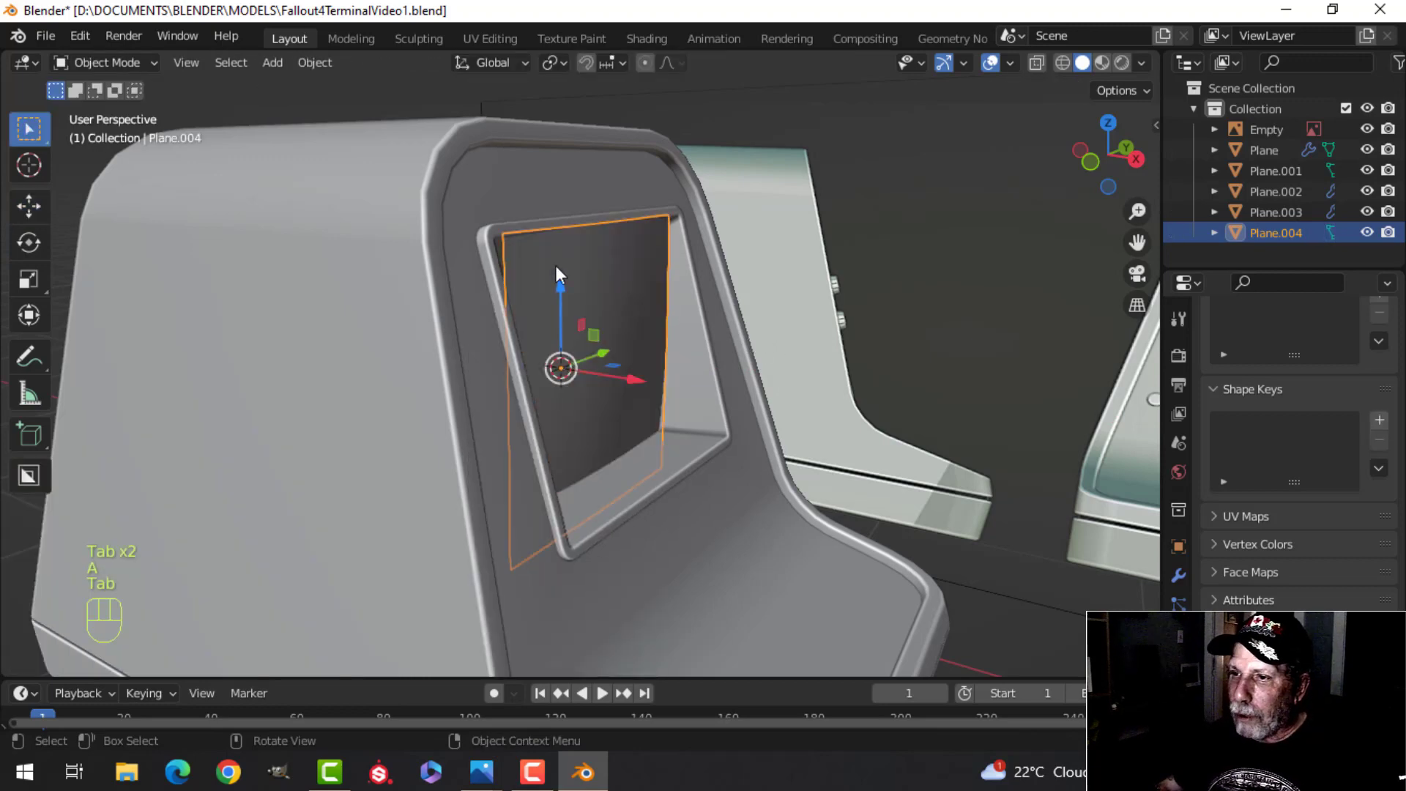
# Step: Isolate the screen frame and screen plane together, and open the plane for editing in the front orthographic view
pyautogui.keyDown('shift'); pyautogui.click(551, 224); pyautogui.keyUp('shift')
pyautogui.press('/')
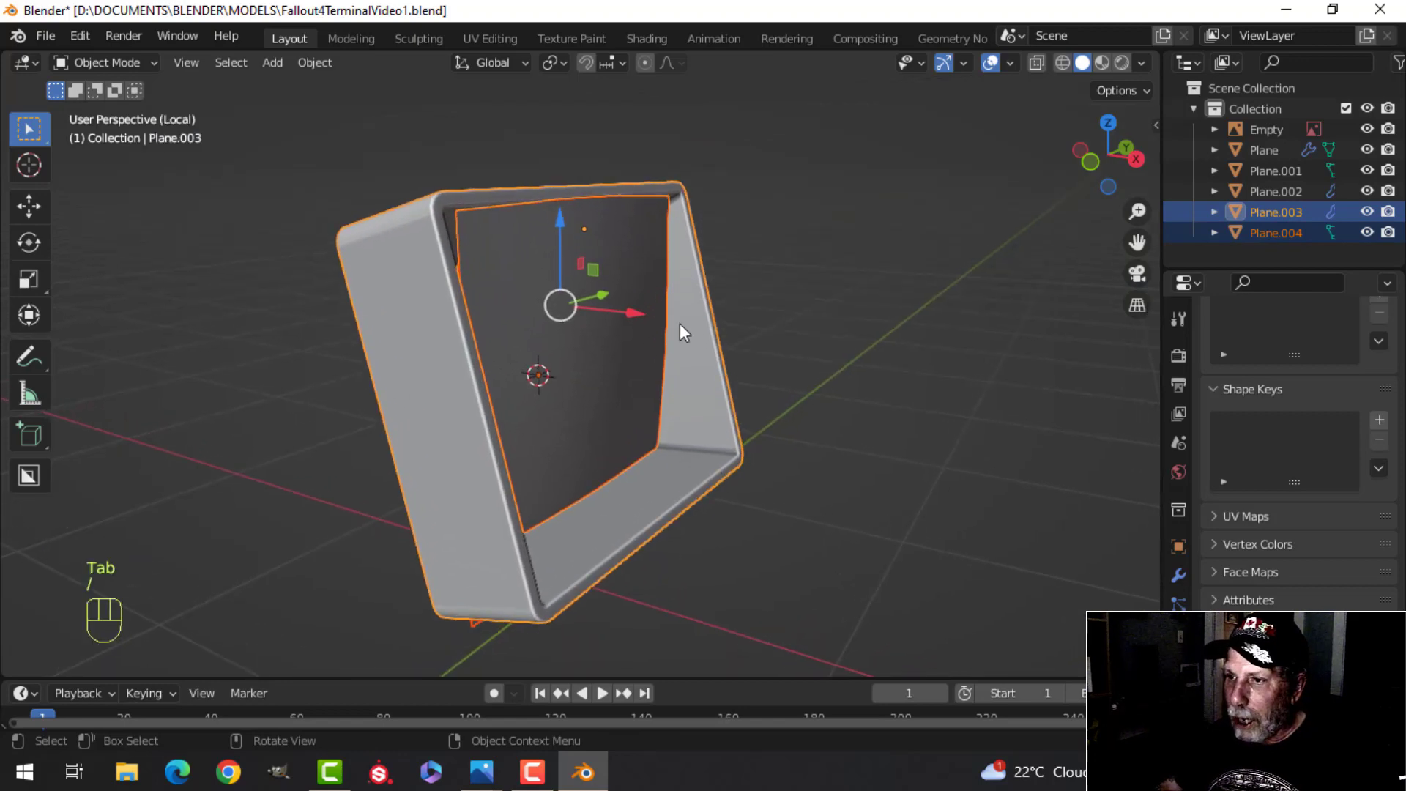
pyautogui.hotkey('alt', 'a')
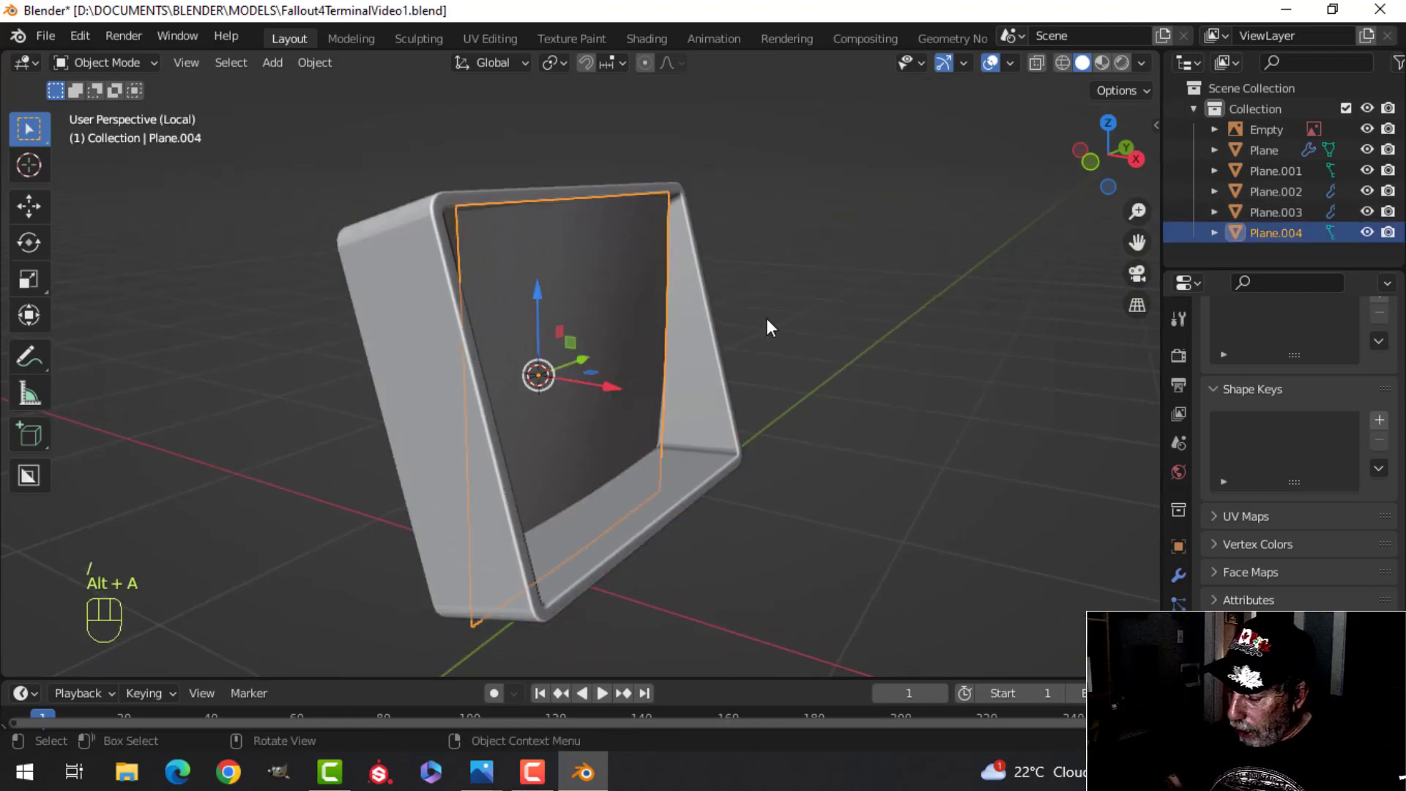
pyautogui.press('KP_1')
pyautogui.press('Tab')
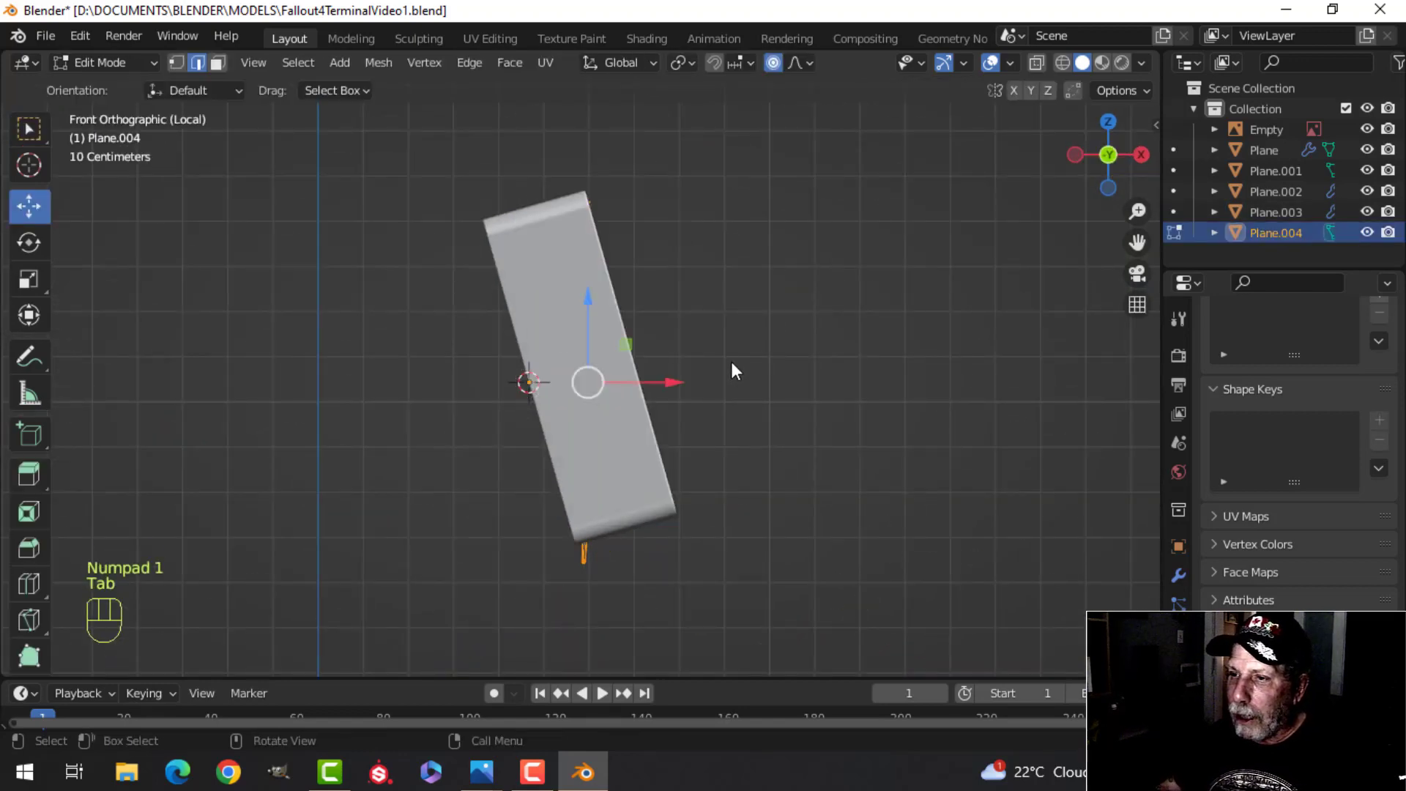
# Step: Rotate the whole screen plane about -16.6° in the front view to match the frame's tilt, and turn off proportional editing
pyautogui.press('z')
pyautogui.click(705, 358)
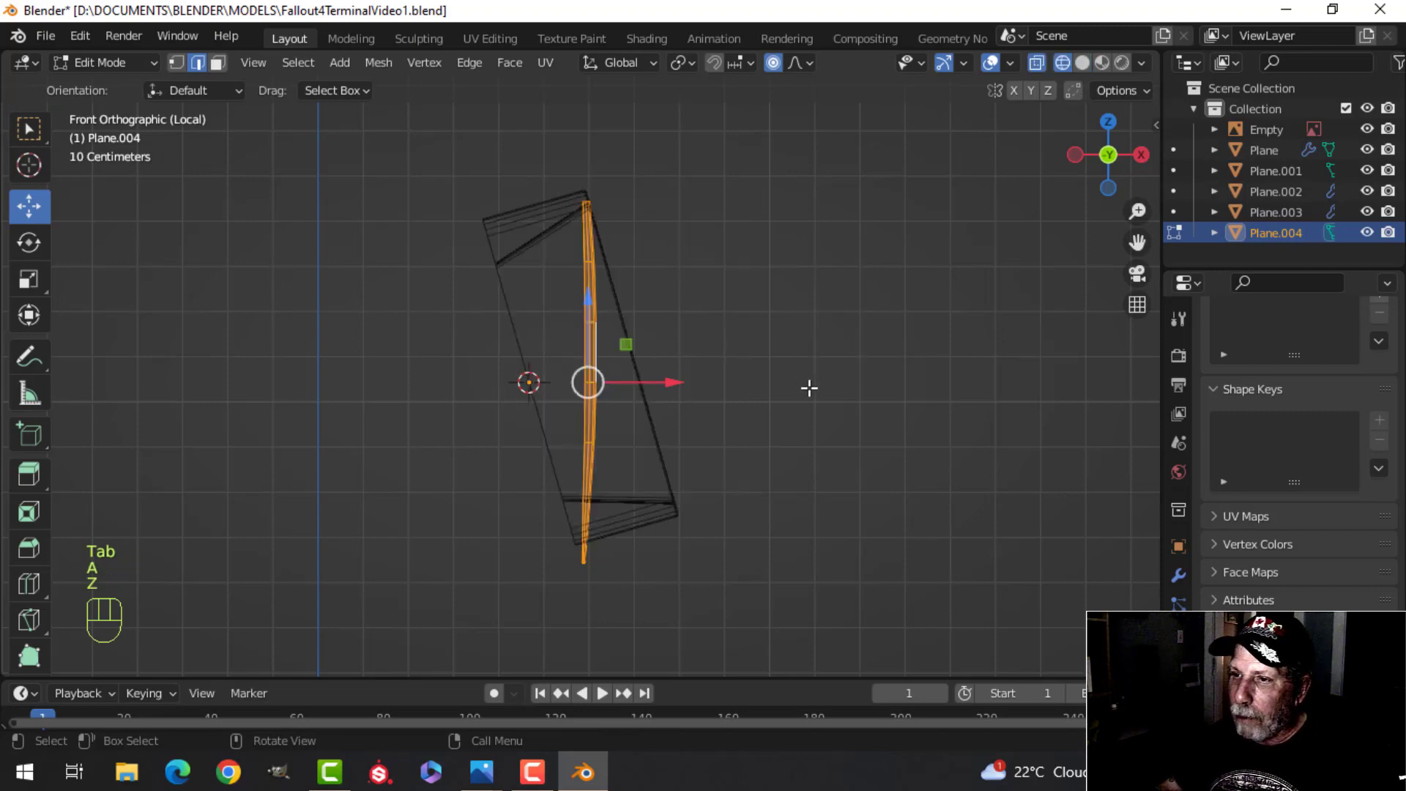
pyautogui.press('r')
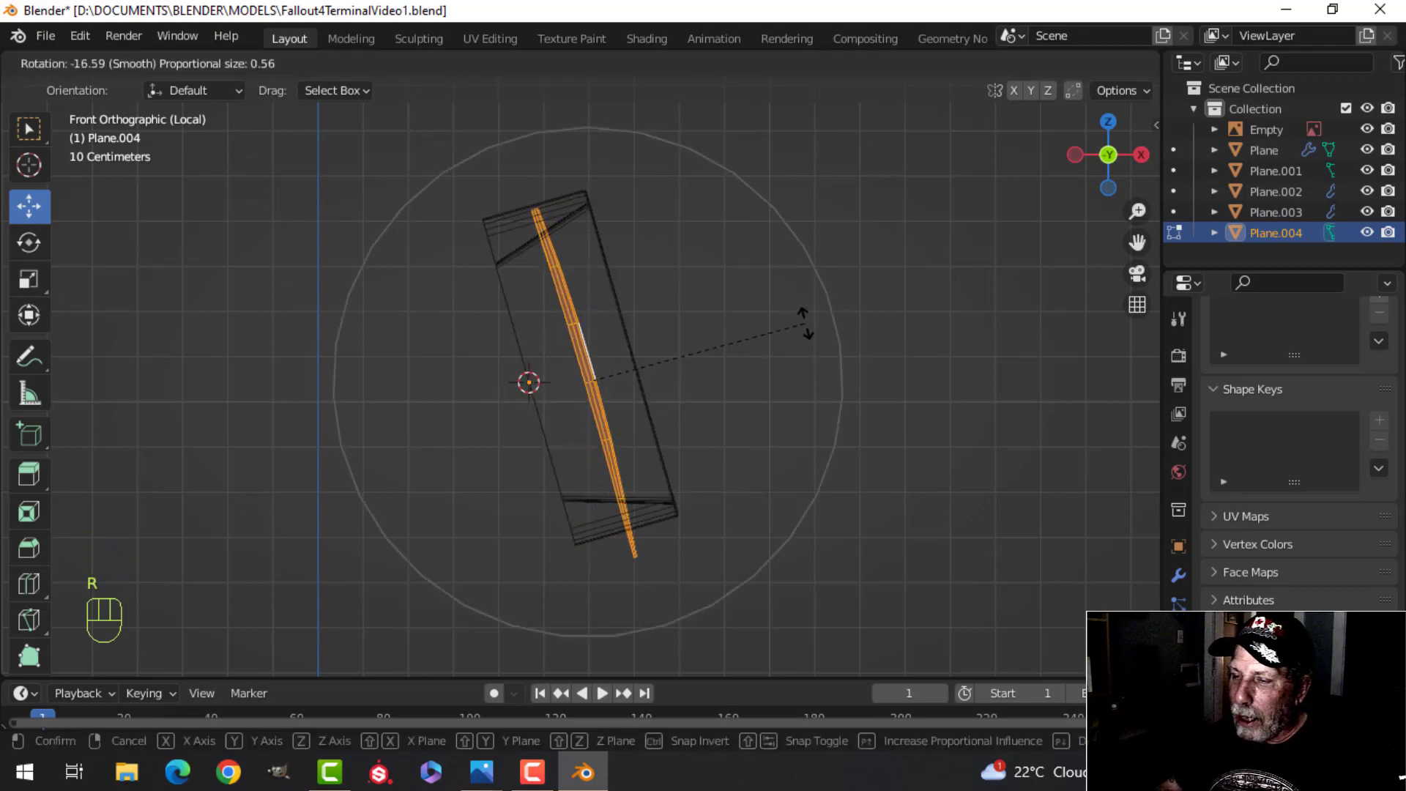
pyautogui.click(805, 323)
pyautogui.click(781, 66)
pyautogui.press('z')
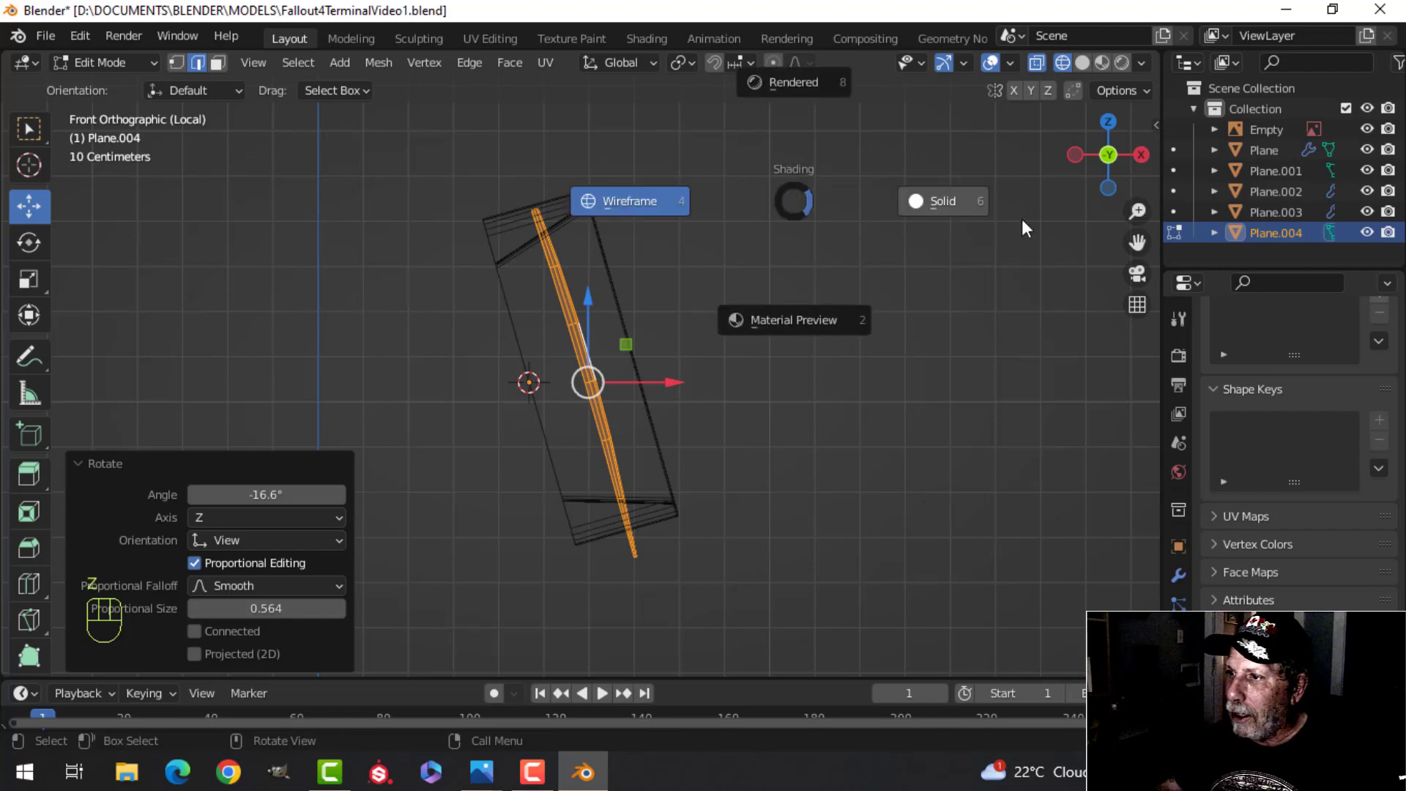
pyautogui.click(1020, 217)
pyautogui.moveTo(1020, 217)
pyautogui.mouseDown(button='middle')
pyautogui.moveTo(879, 311)
pyautogui.moveTo(653, 402)
pyautogui.moveTo(696, 335)
pyautogui.mouseUp(button='middle')
pyautogui.press('Tab')
pyautogui.hotkey('alt', 'a')
pyautogui.scroll(2, 643, 389)
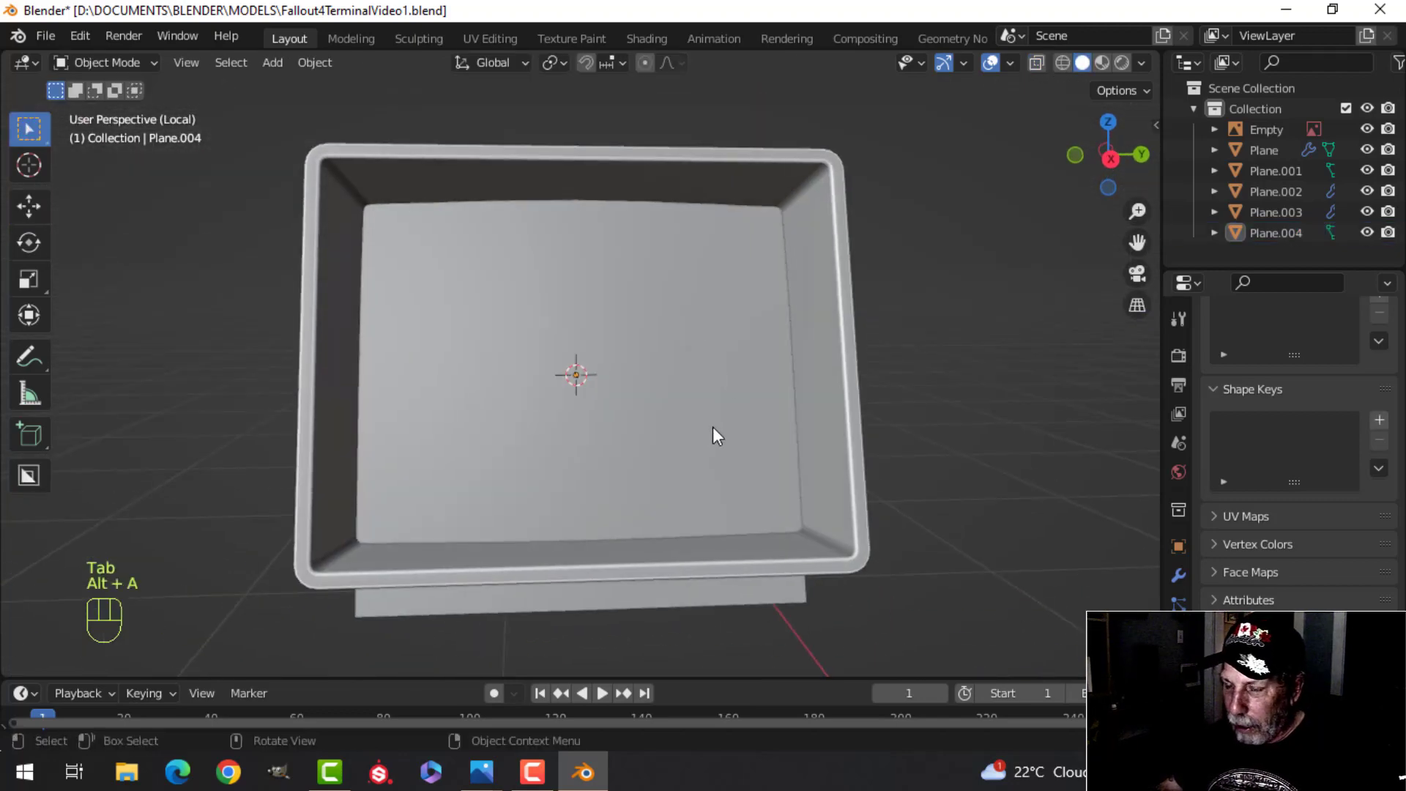
# Step: Move the screen plane about 0.033 m up along Z and 0.005 m along X inside the frame
pyautogui.moveTo(715, 433); pyautogui.dragTo(612, 489, button='middle')
pyautogui.click(612, 485)
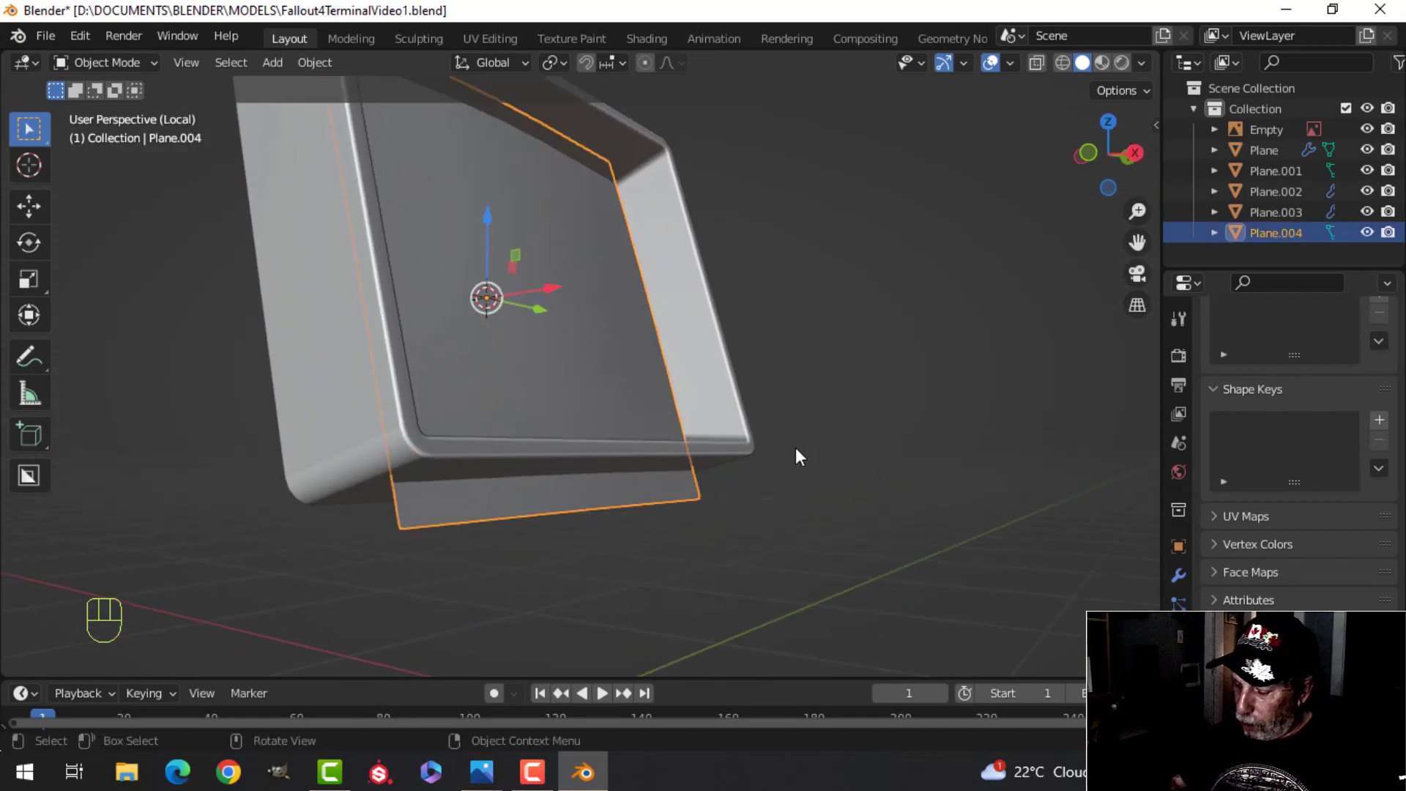
pyautogui.press('KP_1')
pyautogui.keyDown('shift'); pyautogui.moveTo(795, 448); pyautogui.dragTo(772, 536, button='middle'); pyautogui.keyUp('shift')
pyautogui.press('Tab')
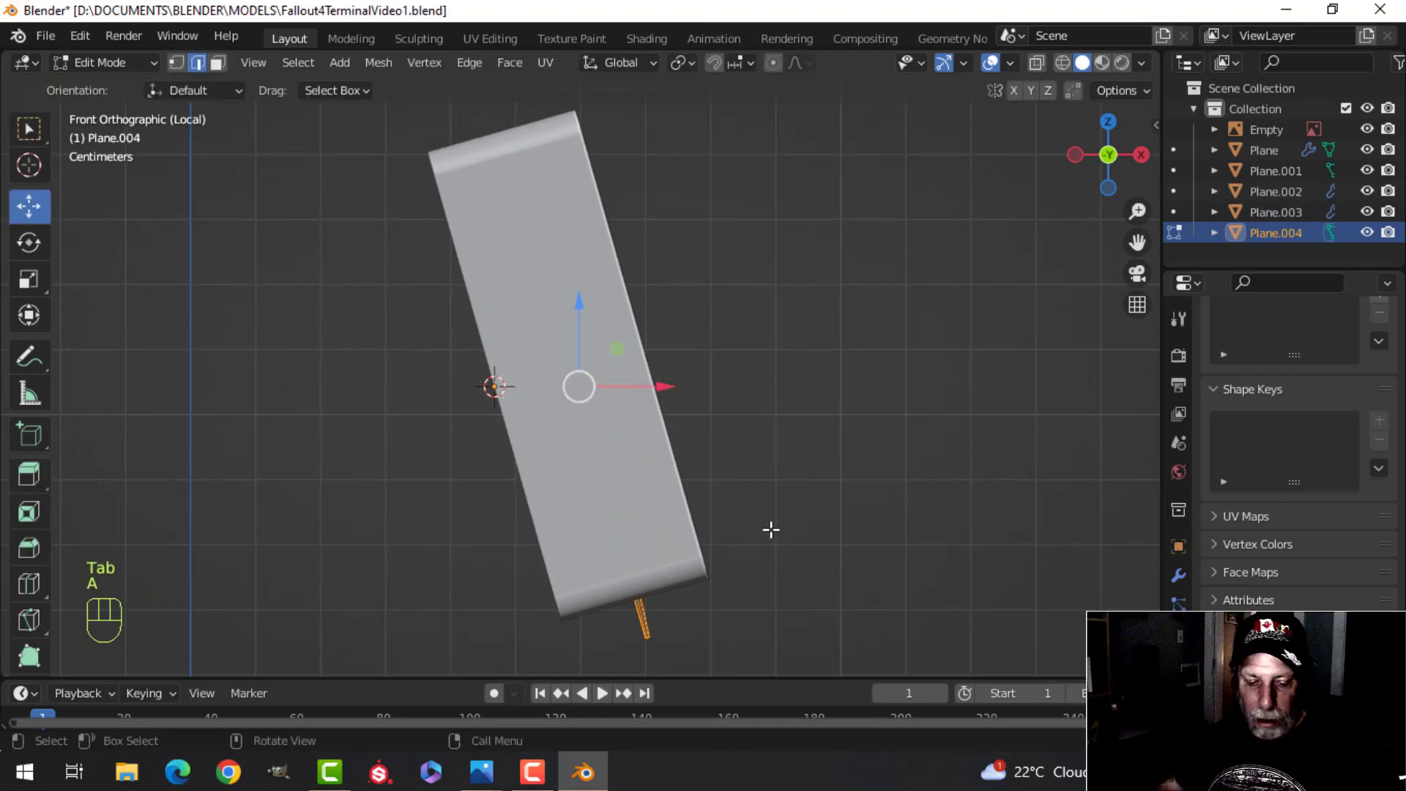
pyautogui.press('z')
pyautogui.click(647, 519)
pyautogui.press('g')
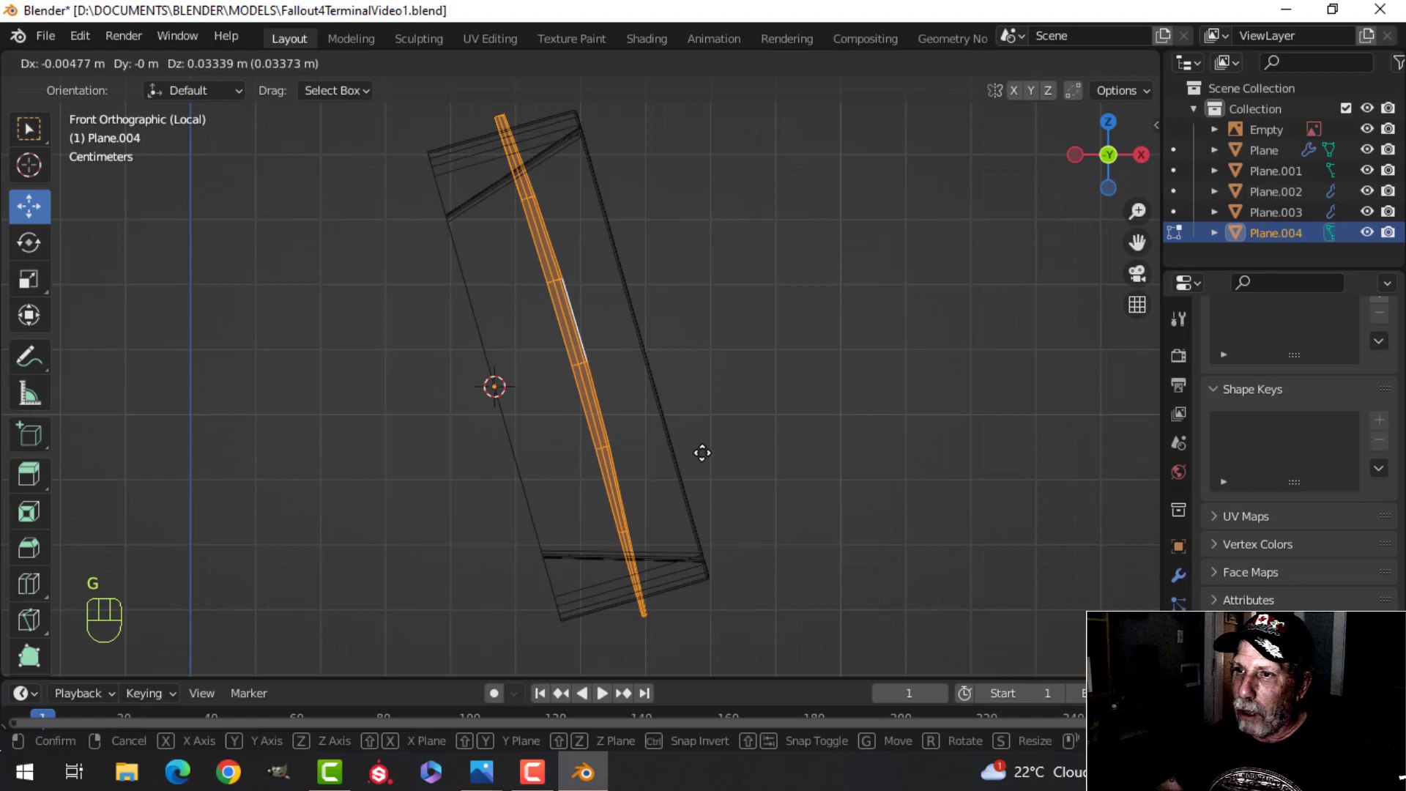
pyautogui.click(707, 452)
pyautogui.press('z')
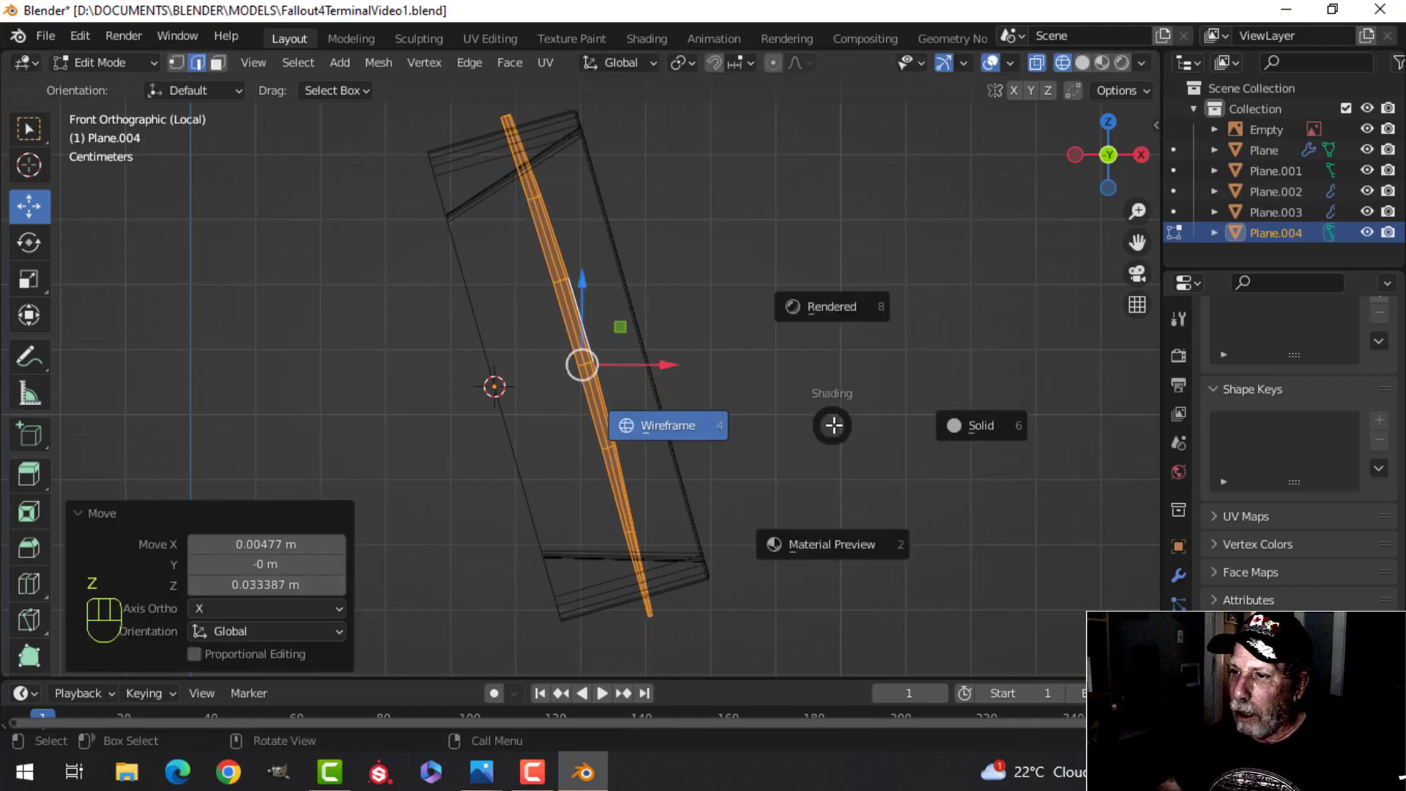
pyautogui.click(951, 425)
# Step: Scale the screen plane along Z to about 0.911 and finish editing it
pyautogui.moveTo(951, 425)
pyautogui.mouseDown(button='middle')
pyautogui.moveTo(652, 421)
pyautogui.moveTo(752, 460)
pyautogui.mouseUp(button='middle')
pyautogui.press('s')
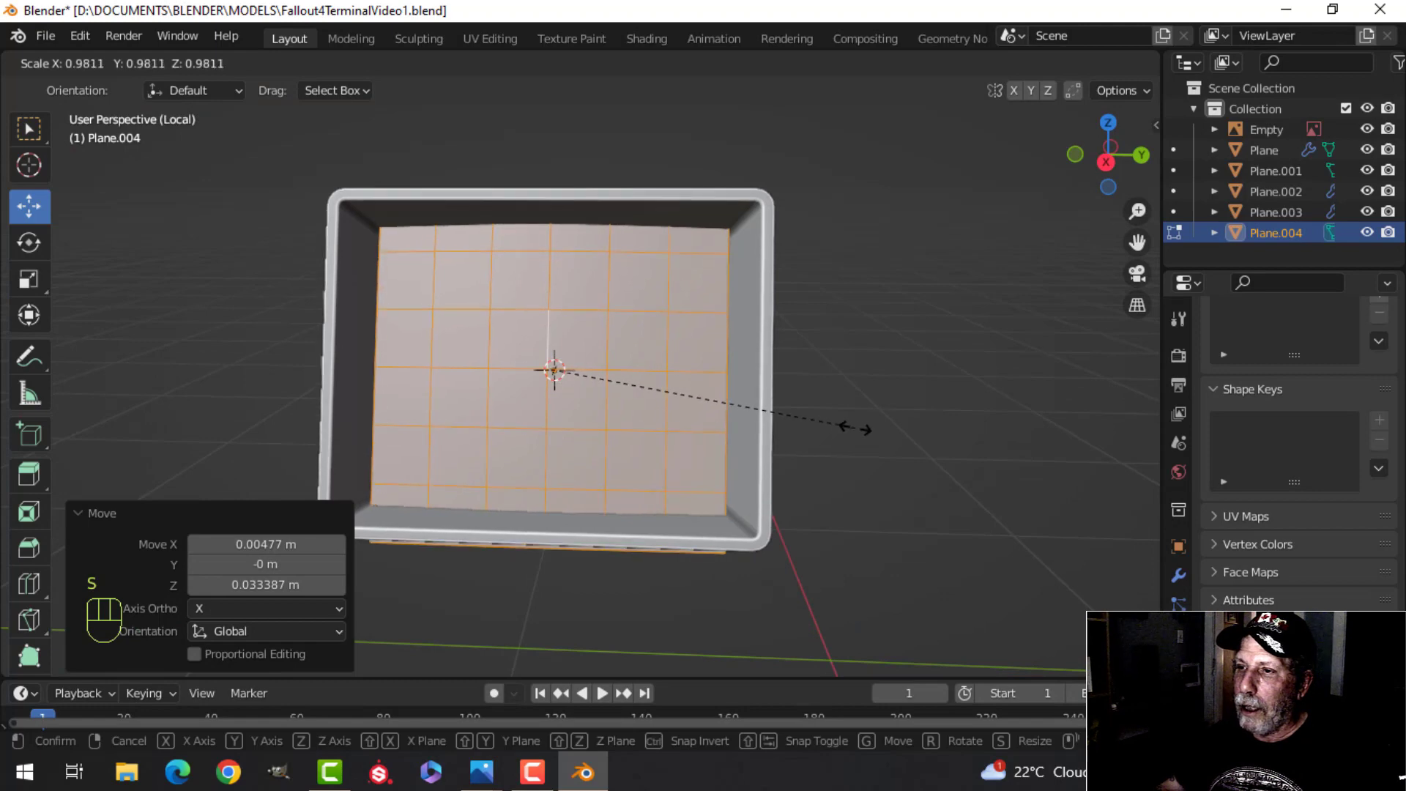
pyautogui.click(882, 430)
pyautogui.moveTo(756, 426); pyautogui.dragTo(862, 422, button='middle')
pyautogui.press('z')
pyautogui.click(834, 407)
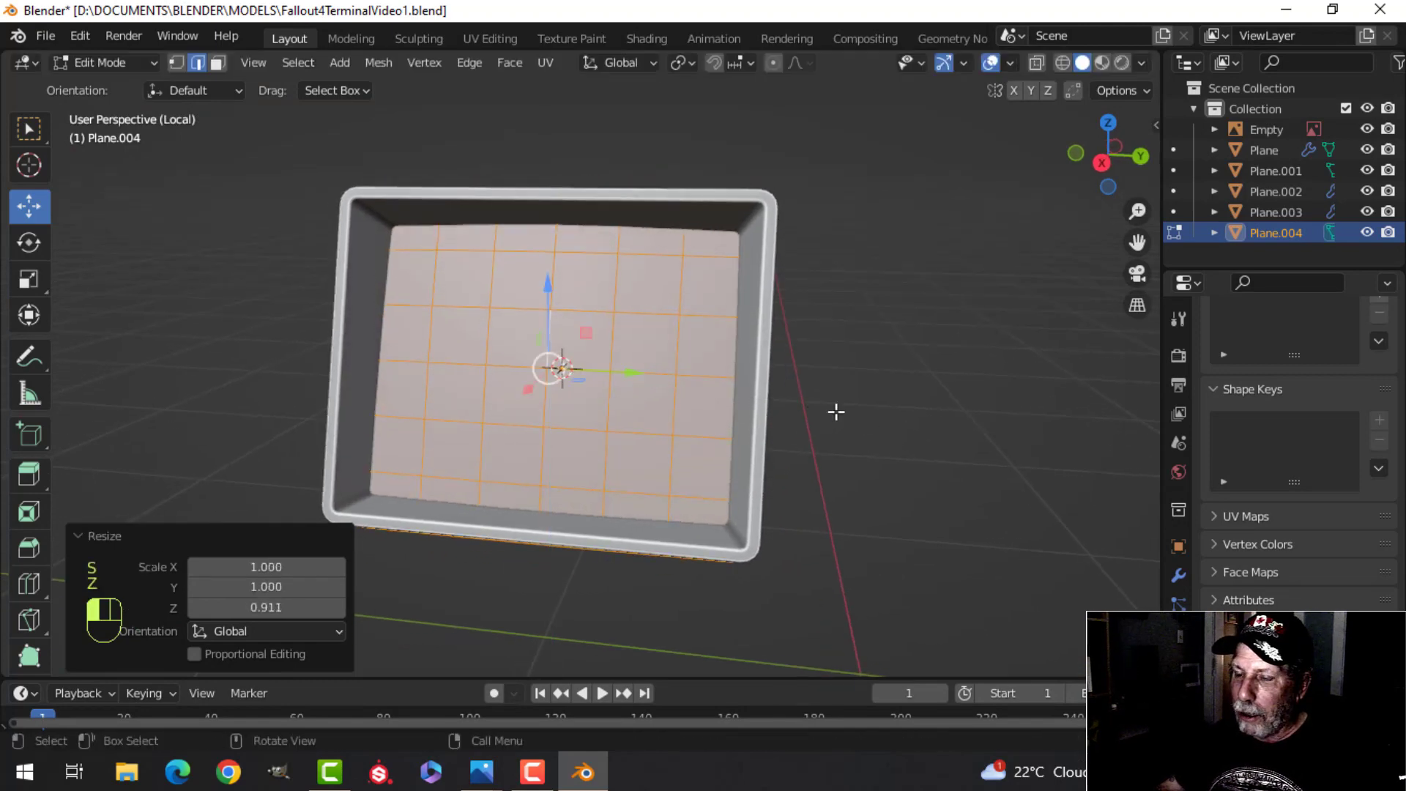
pyautogui.press('Tab')
pyautogui.hotkey('alt', 'a')
# Step: Leave the isolated view of the frame and screen, and check the terminal's face orientation with the viewport overlay
pyautogui.moveTo(769, 387); pyautogui.dragTo(719, 327, button='middle')
pyautogui.press('KP_Divide')
pyautogui.scroll(-5, 688, 350)
pyautogui.moveTo(719, 327); pyautogui.dragTo(649, 350, button='middle')
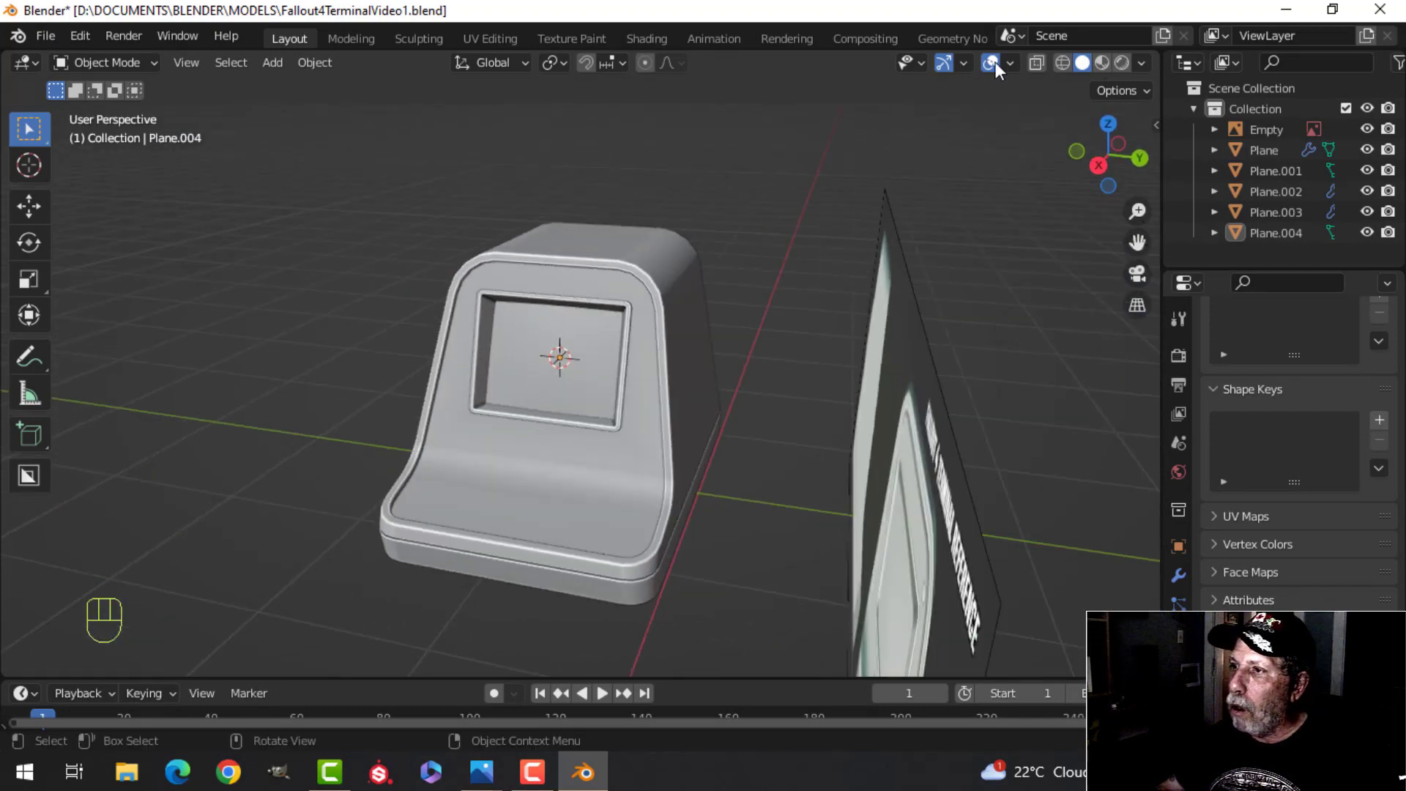
pyautogui.click(1014, 63)
pyautogui.click(940, 437)
pyautogui.click(937, 436)
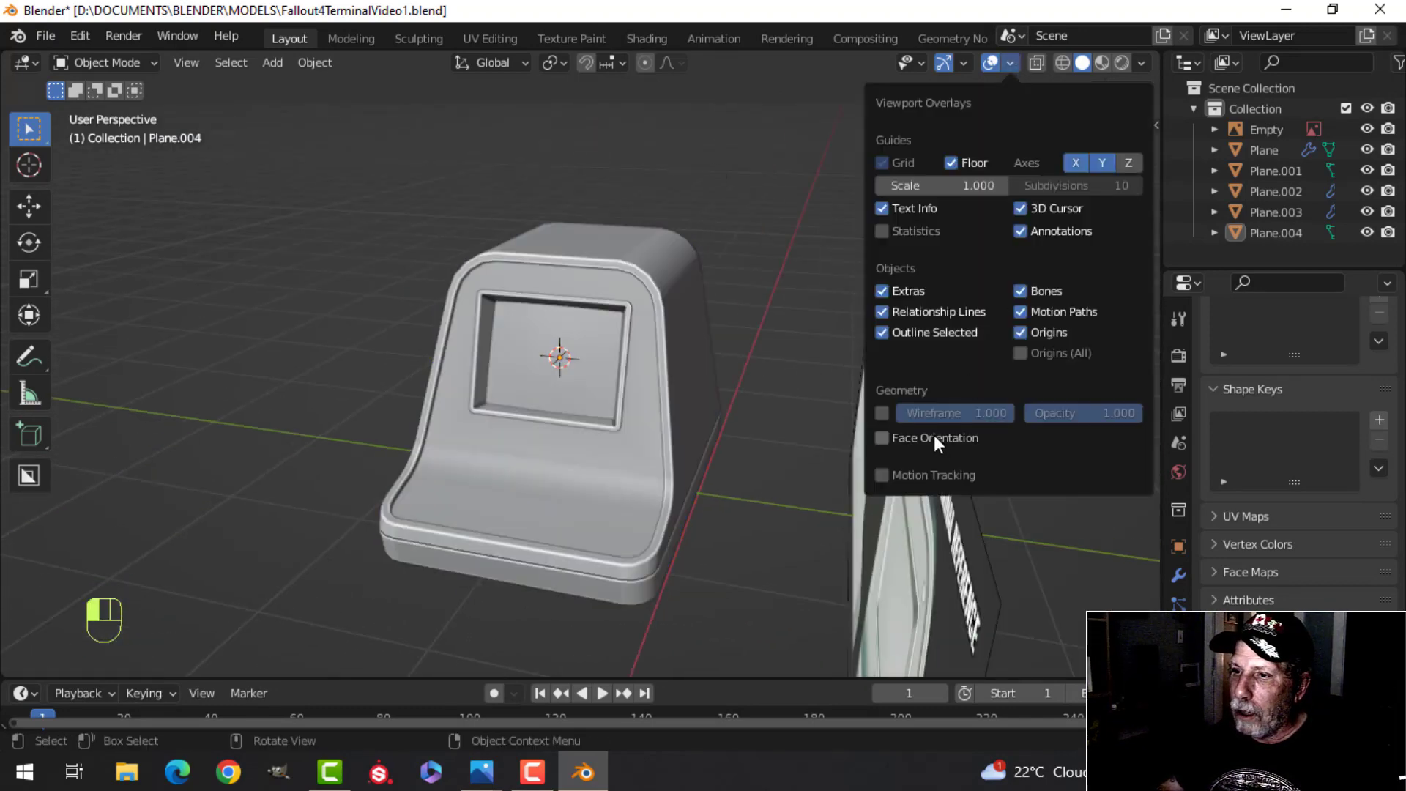
# Step: Fine-tune the screen plane's rotation about the global Y axis to fit it within the frame
pyautogui.moveTo(805, 410); pyautogui.dragTo(548, 388, button='middle')
pyautogui.scroll(3, 677, 373)
pyautogui.press('Tab')
pyautogui.press('a')
pyautogui.press('r')
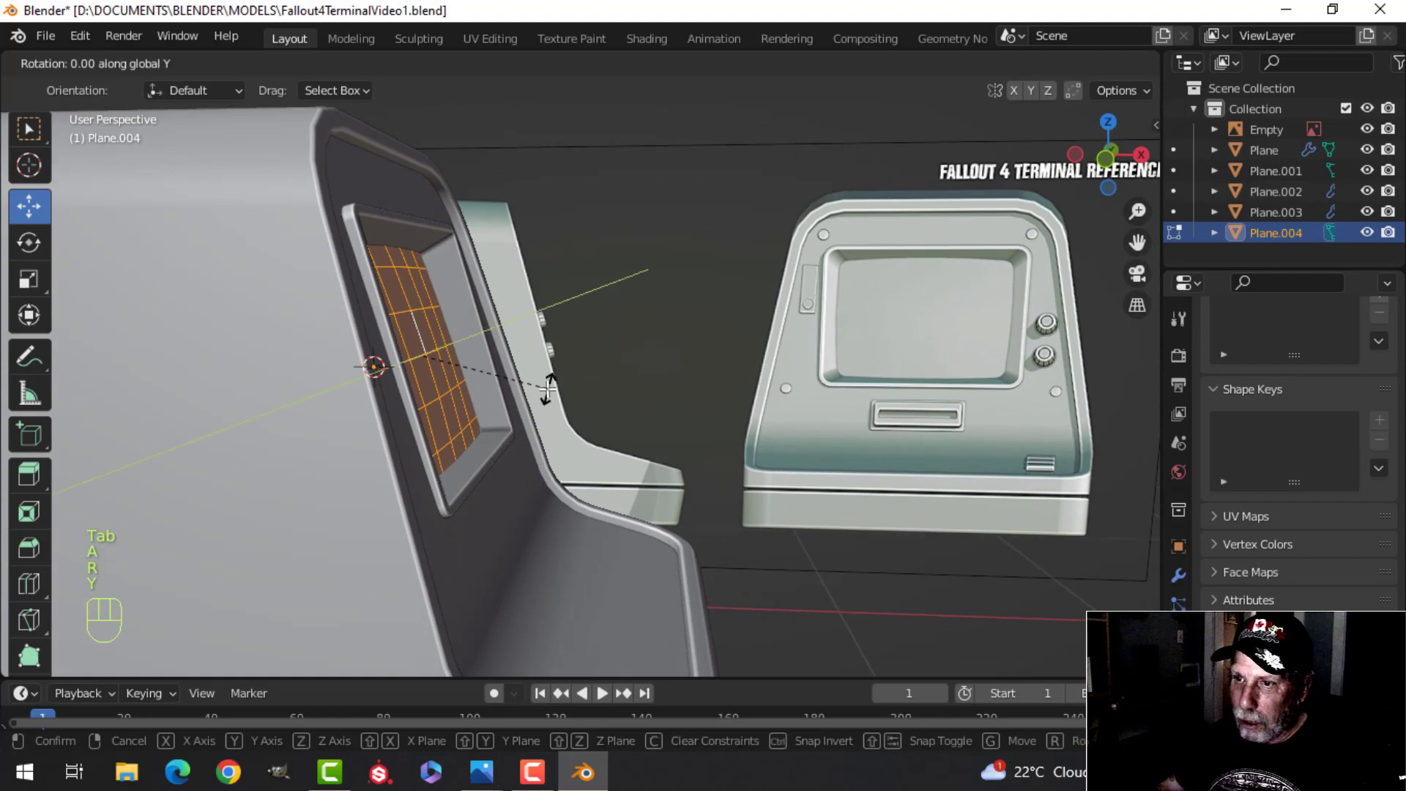
pyautogui.click(544, 393)
pyautogui.press('Tab')
pyautogui.scroll(-3, 647, 363)
pyautogui.hotkey('alt', 'a')
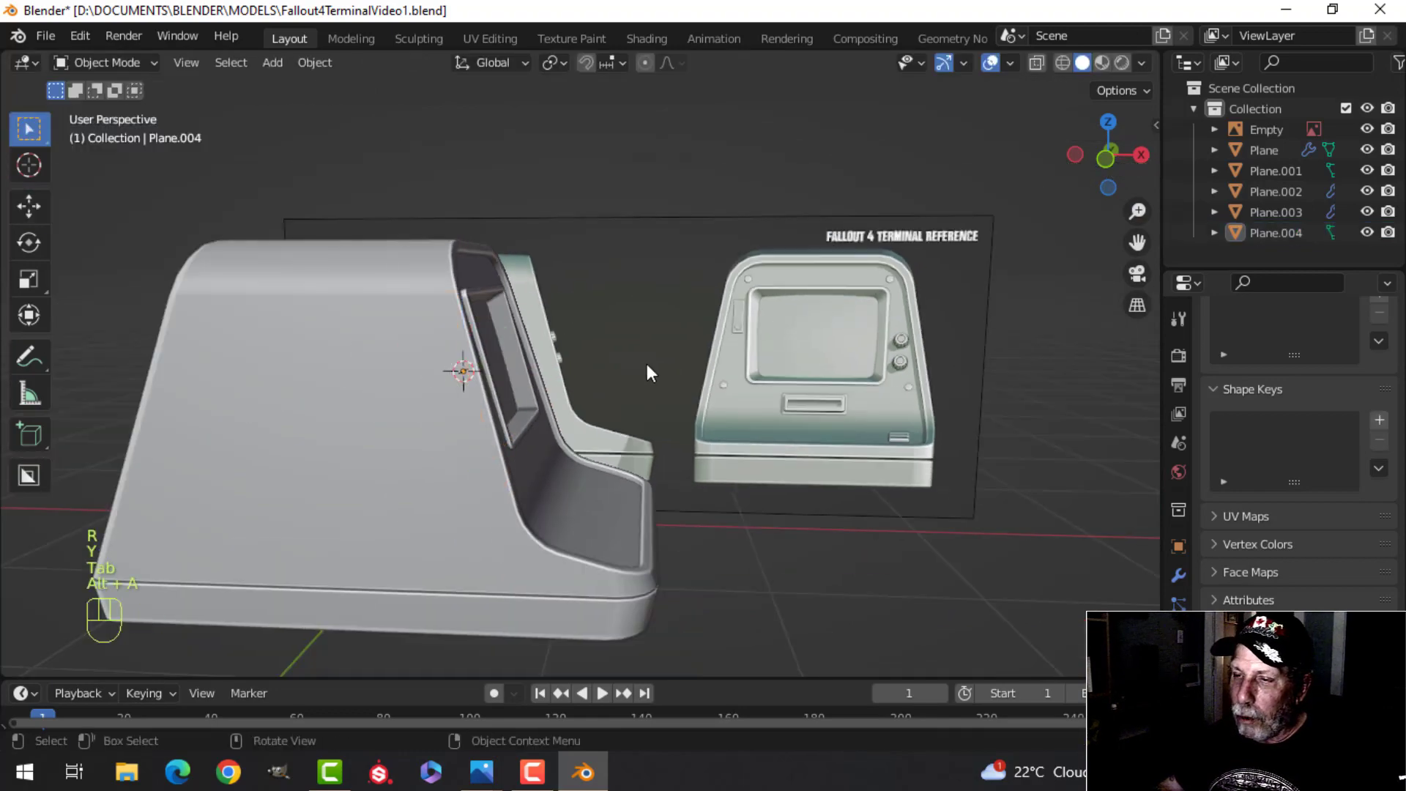
# Step: Check the screen's fit in the terminal and save the Blender file
pyautogui.moveTo(647, 363); pyautogui.dragTo(590, 371, button='middle')
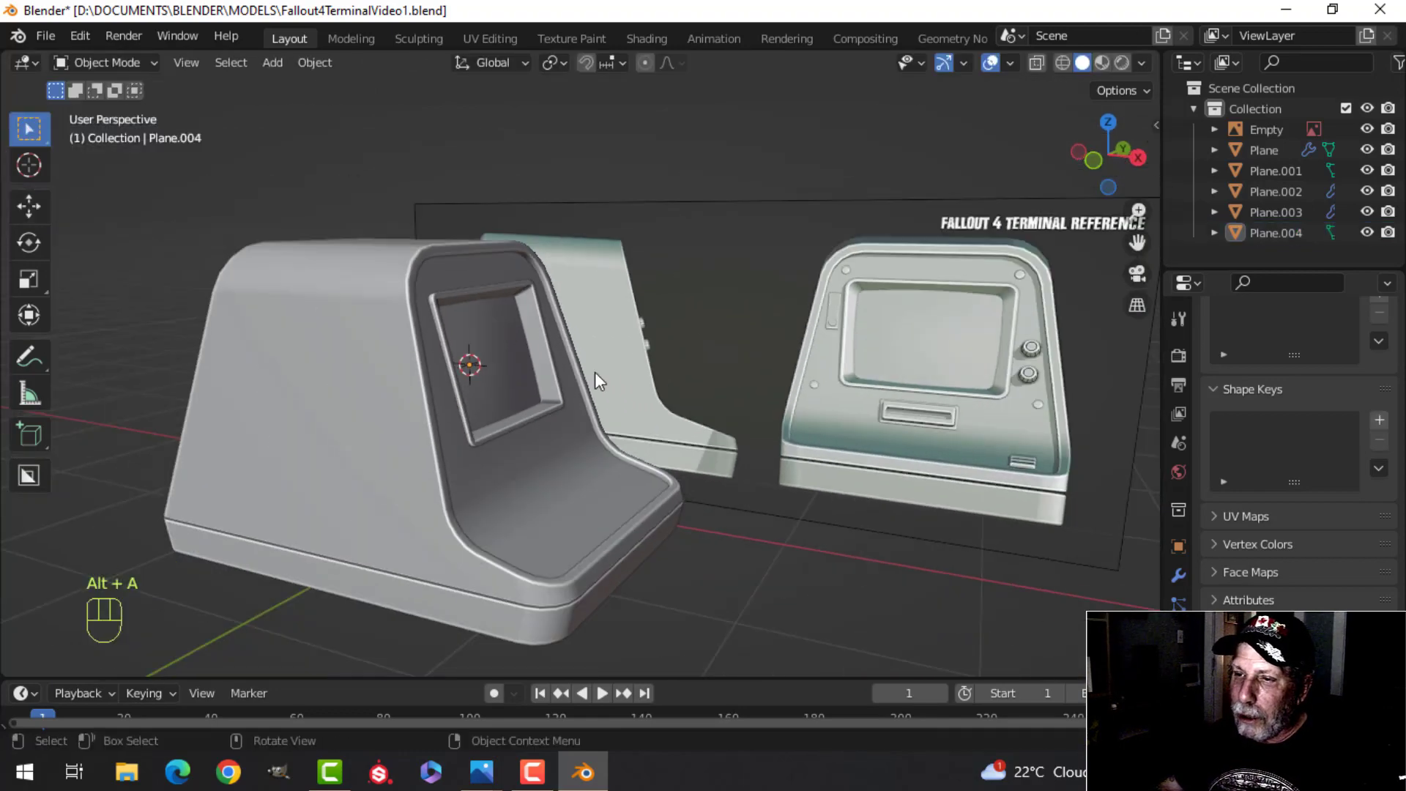
pyautogui.moveTo(594, 372); pyautogui.dragTo(456, 389, button='middle')
pyautogui.scroll(-4, 497, 393)
pyautogui.scroll(2, 577, 392)
pyautogui.hotkey('ctrl', 's')
# Step: Compare the terminal with the reference image, examining the knobs beside the screen and the other front panel details
pyautogui.scroll(3, 604, 396)
pyautogui.keyDown('shift'); pyautogui.moveTo(550, 363); pyautogui.dragTo(264, 305, button='middle'); pyautogui.keyUp('shift')
pyautogui.scroll(-1, 432, 343)
pyautogui.keyDown('shift'); pyautogui.moveTo(439, 354); pyautogui.dragTo(471, 367, button='middle'); pyautogui.keyUp('shift')
pyautogui.moveTo(573, 315); pyautogui.dragTo(529, 356, button='middle')
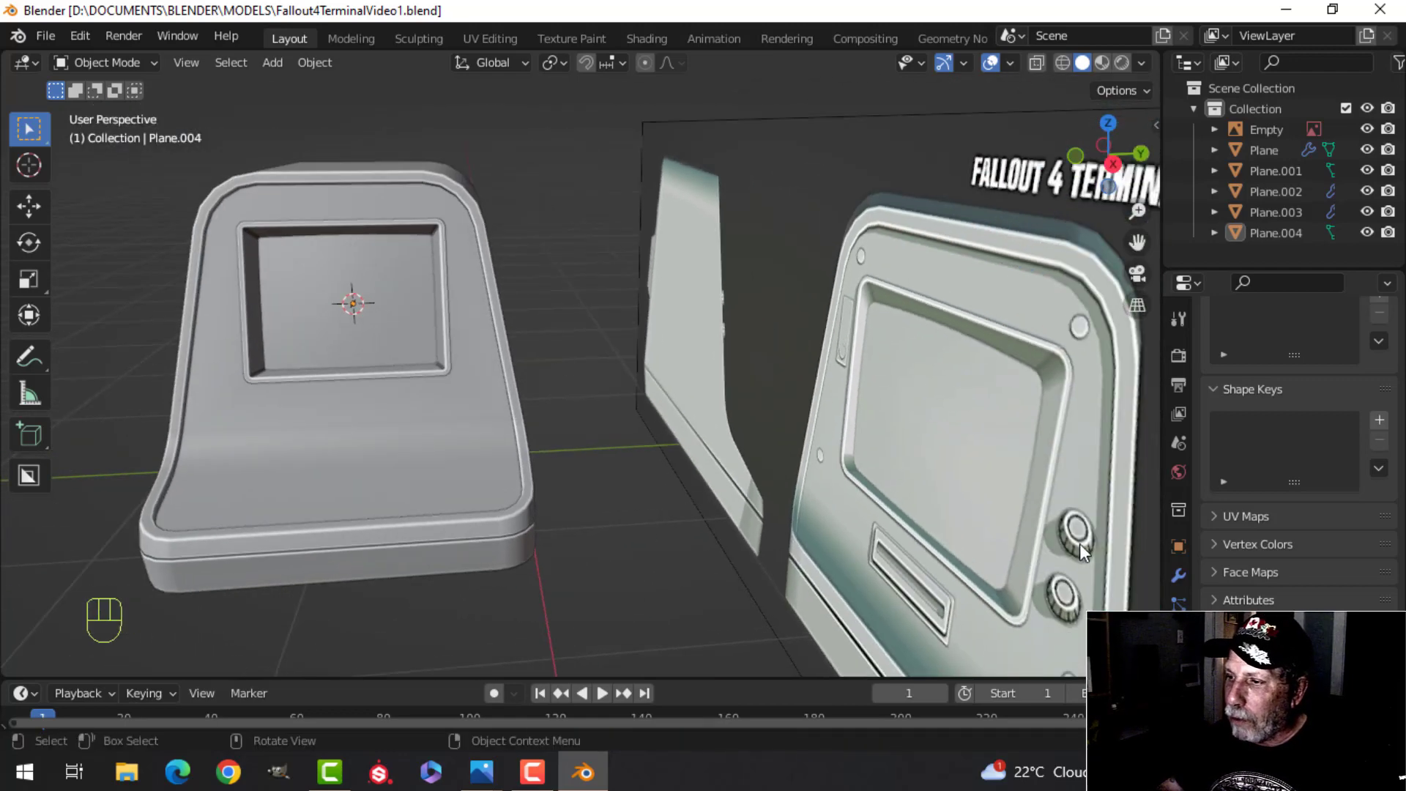
pyautogui.scroll(-2, 614, 457)
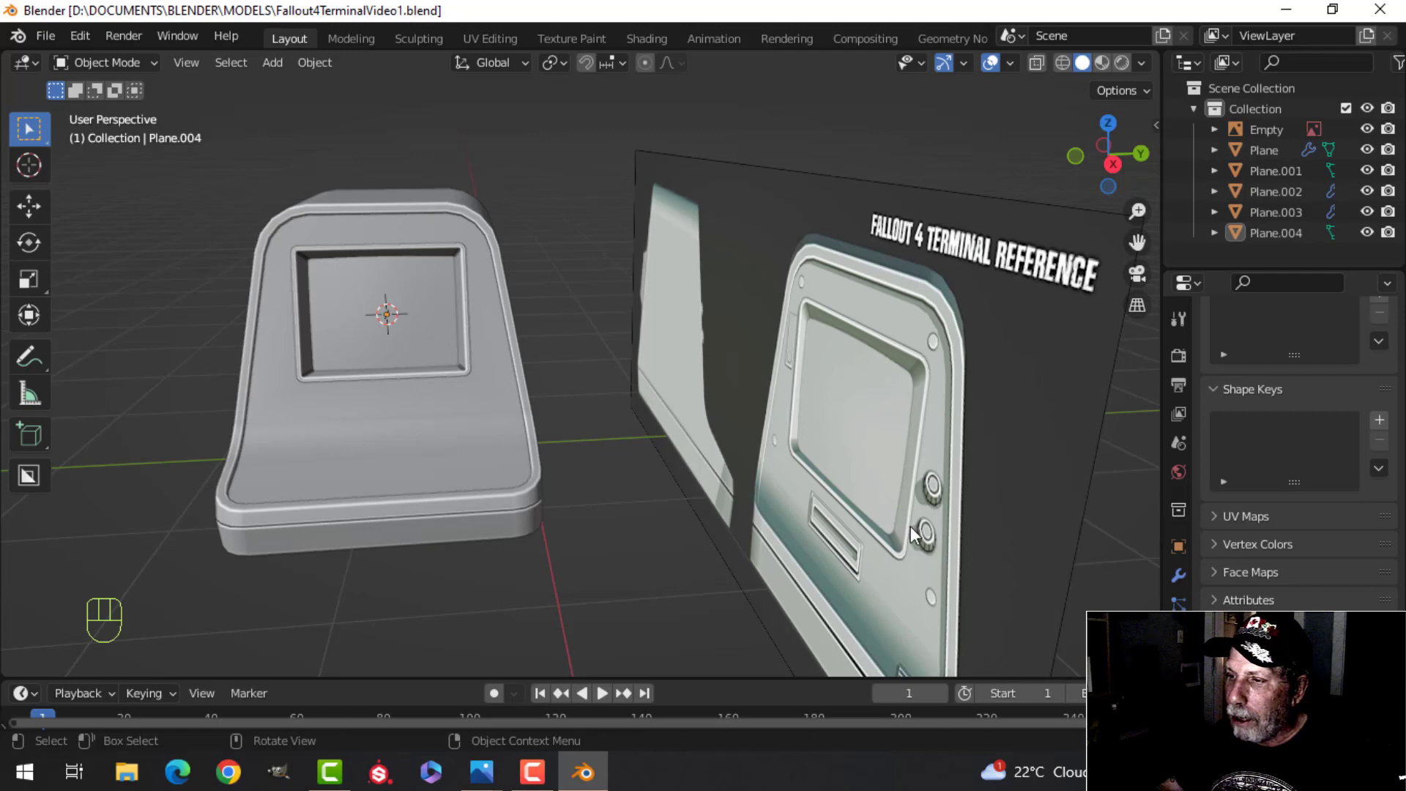
pyautogui.scroll(2, 910, 527)
pyautogui.keyDown('shift'); pyautogui.moveTo(911, 527); pyautogui.dragTo(784, 398, button='middle'); pyautogui.keyUp('shift')
pyautogui.scroll(-1, 875, 384)
pyautogui.keyDown('shift'); pyautogui.moveTo(877, 382); pyautogui.dragTo(890, 306, button='middle'); pyautogui.keyUp('shift')
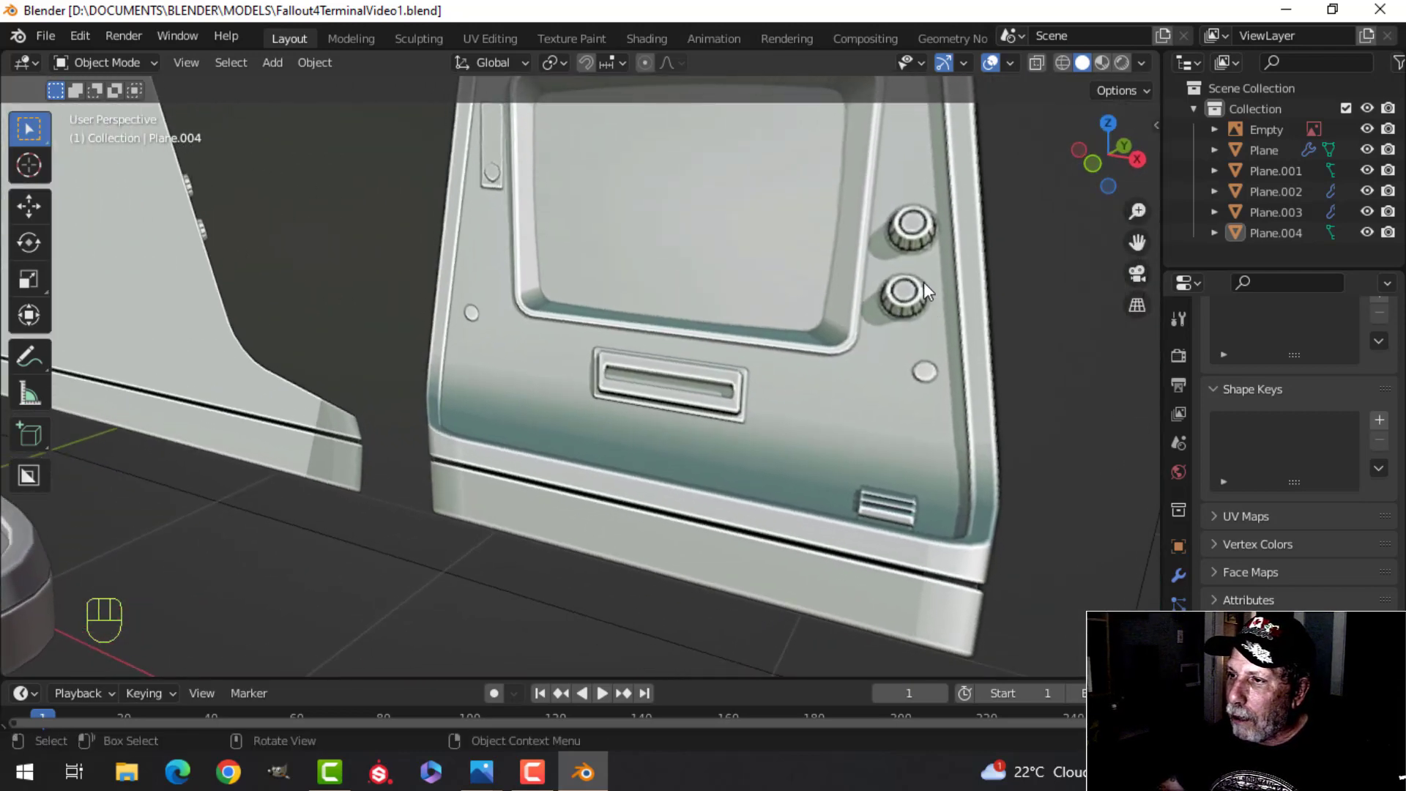
pyautogui.scroll(-3, 959, 304)
pyautogui.keyDown('shift'); pyautogui.moveTo(227, 342); pyautogui.dragTo(445, 332, button='middle'); pyautogui.keyUp('shift')
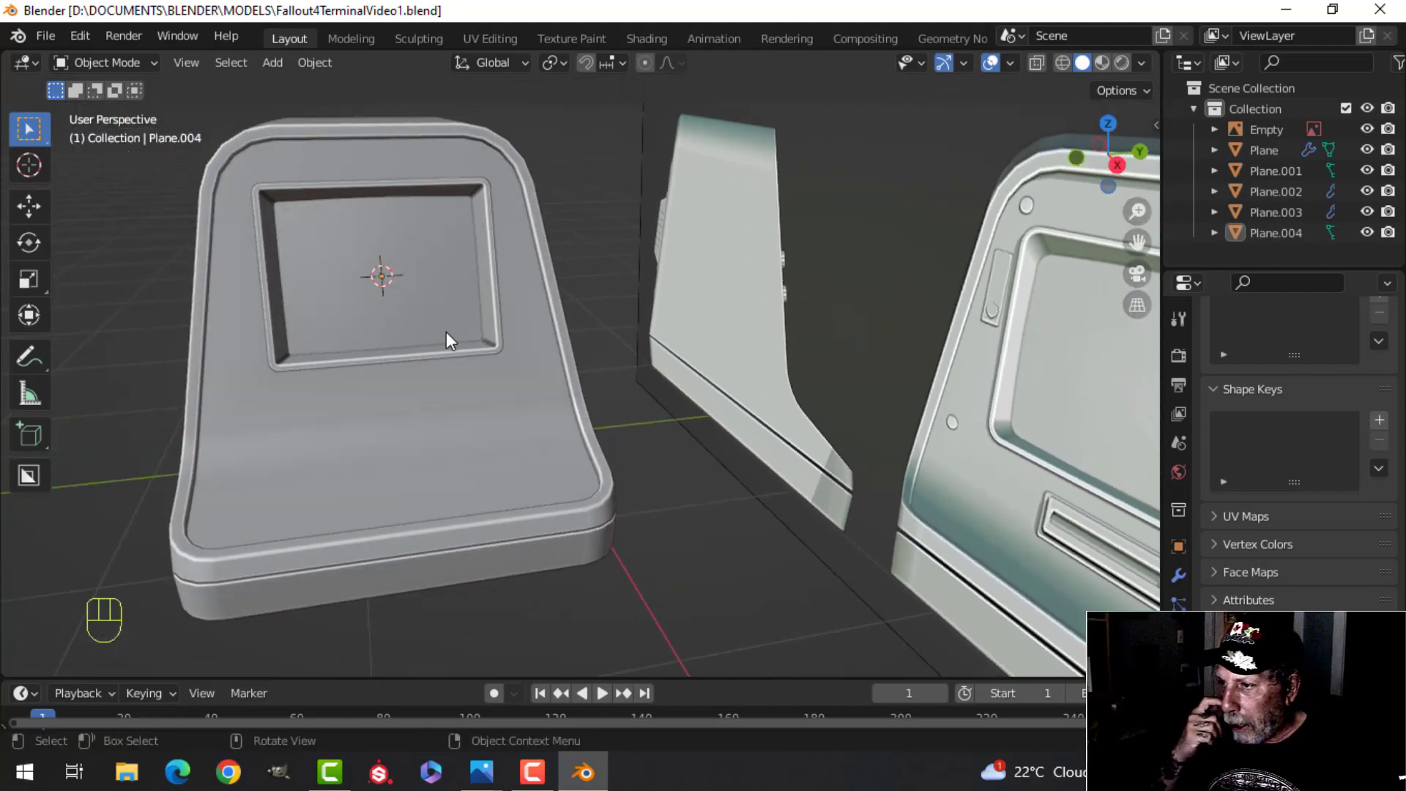
pyautogui.scroll(-2, 445, 333)
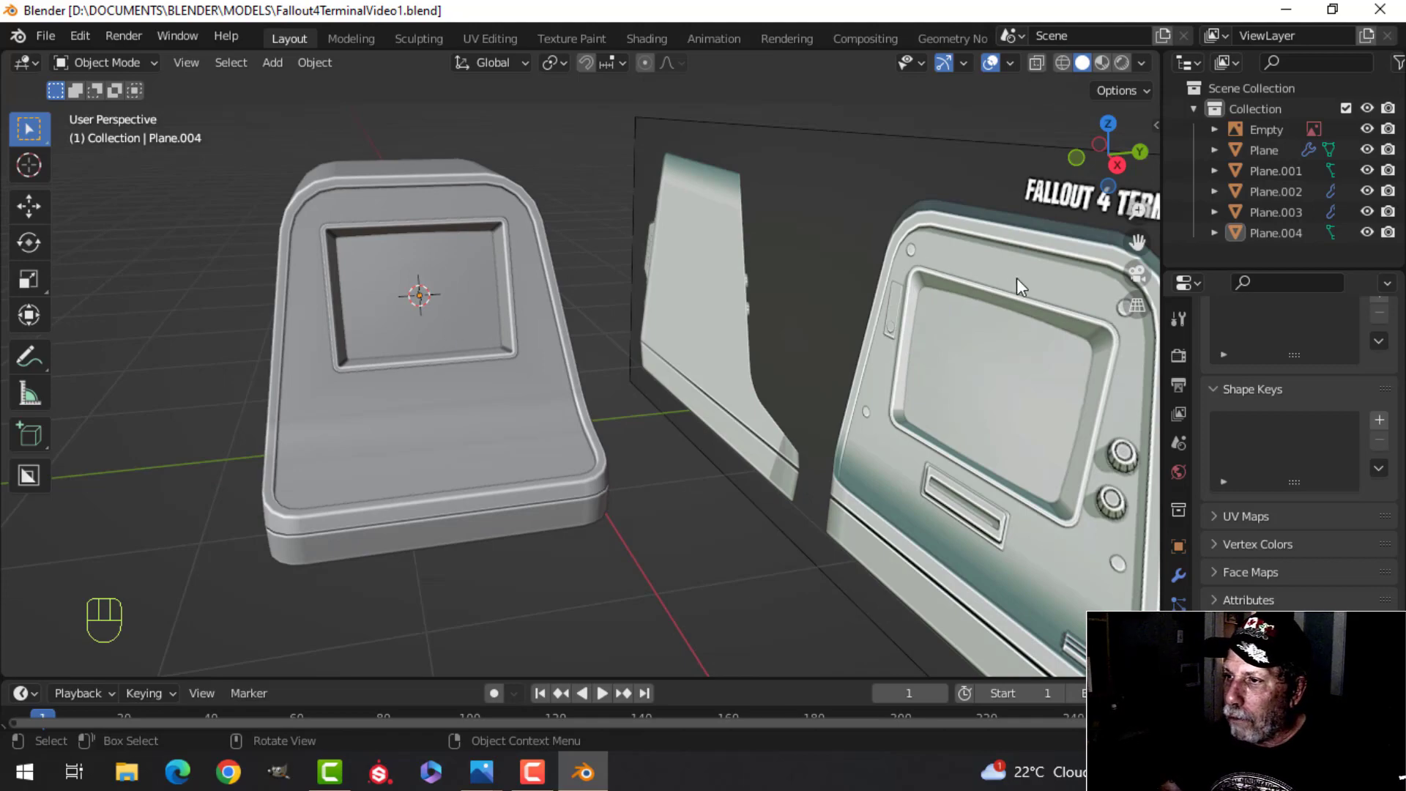
pyautogui.moveTo(539, 270); pyautogui.dragTo(479, 338, button='middle')
pyautogui.scroll(1, 479, 338)
pyautogui.moveTo(501, 352); pyautogui.dragTo(467, 347, button='middle')
pyautogui.scroll(3, 592, 337)
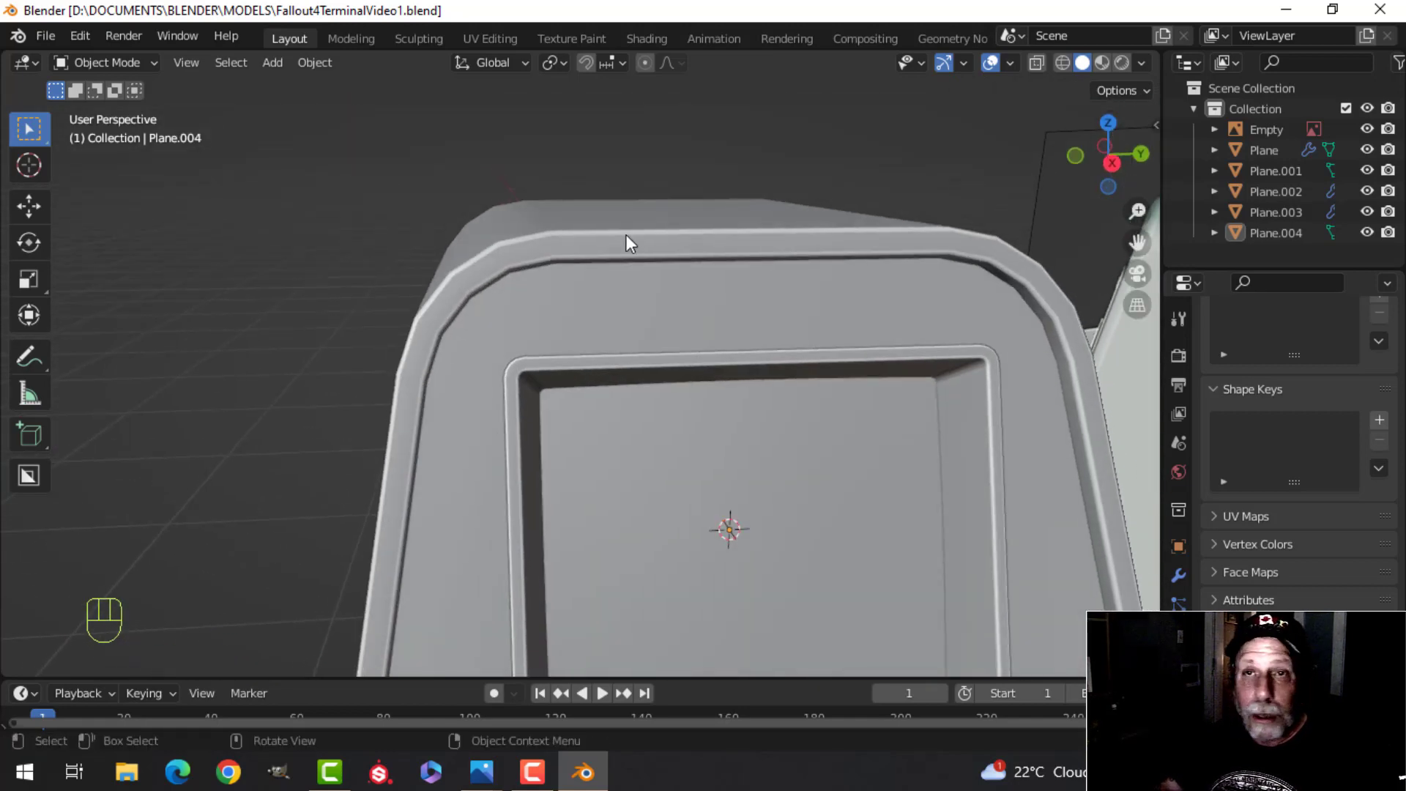
pyautogui.scroll(-5, 686, 252)
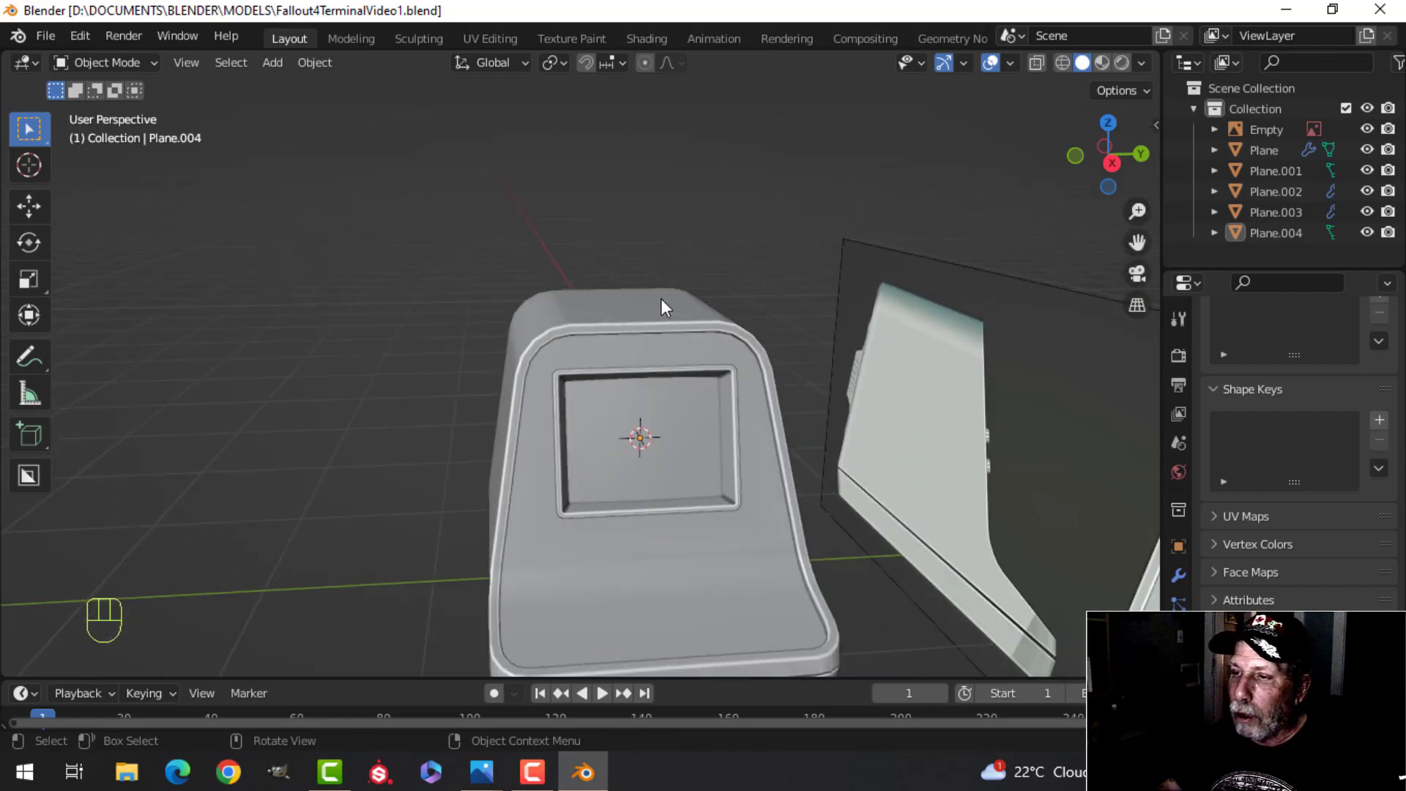
pyautogui.keyDown('shift'); pyautogui.moveTo(660, 298); pyautogui.dragTo(539, 333, button='middle'); pyautogui.keyUp('shift')
pyautogui.scroll(1, 539, 332)
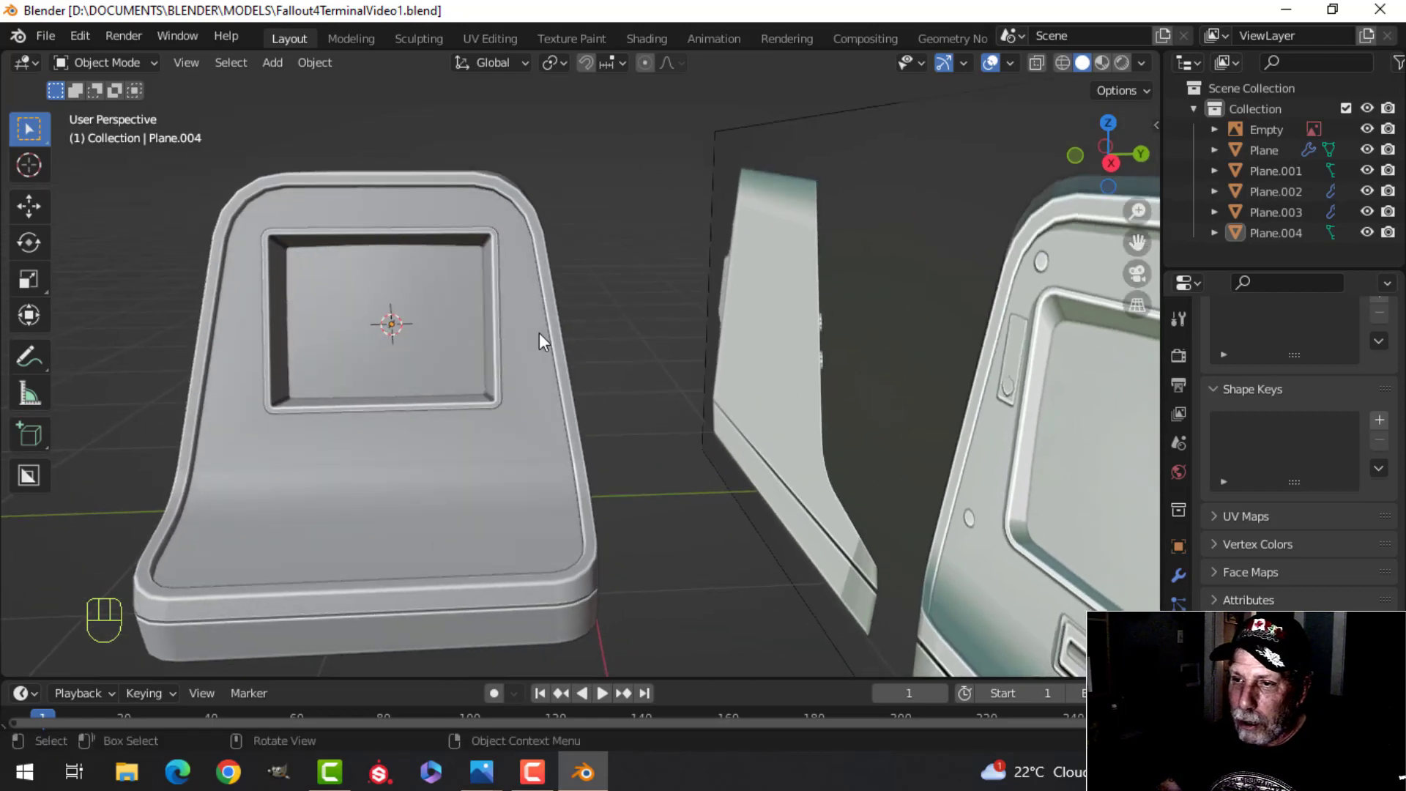
# Step: Snap the 3D cursor to a vertex at the screen frame's lower corner on the knob side
pyautogui.click(495, 358)
pyautogui.press('Tab')
pyautogui.scroll(3, 495, 358)
pyautogui.hotkey('alt', 'a')
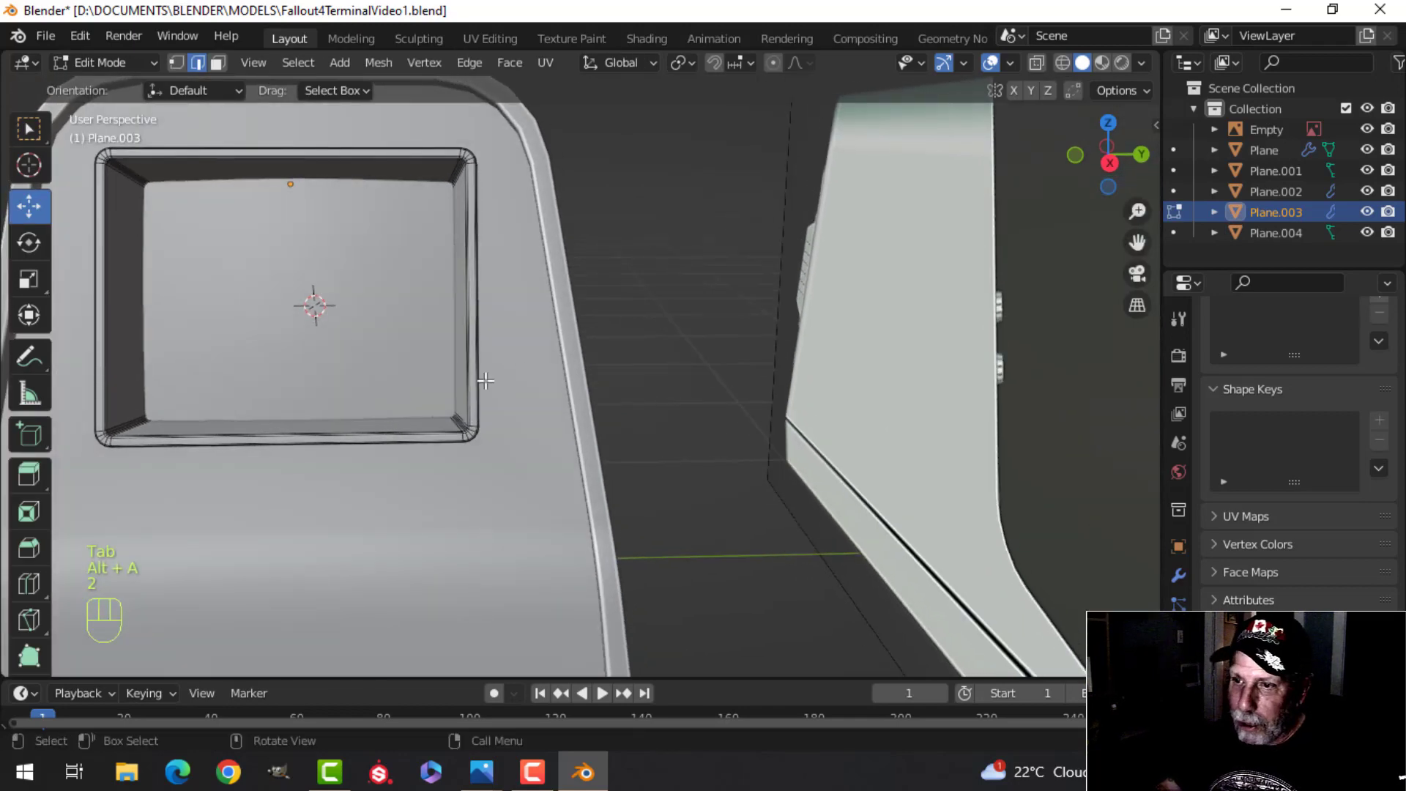
pyautogui.press('1')
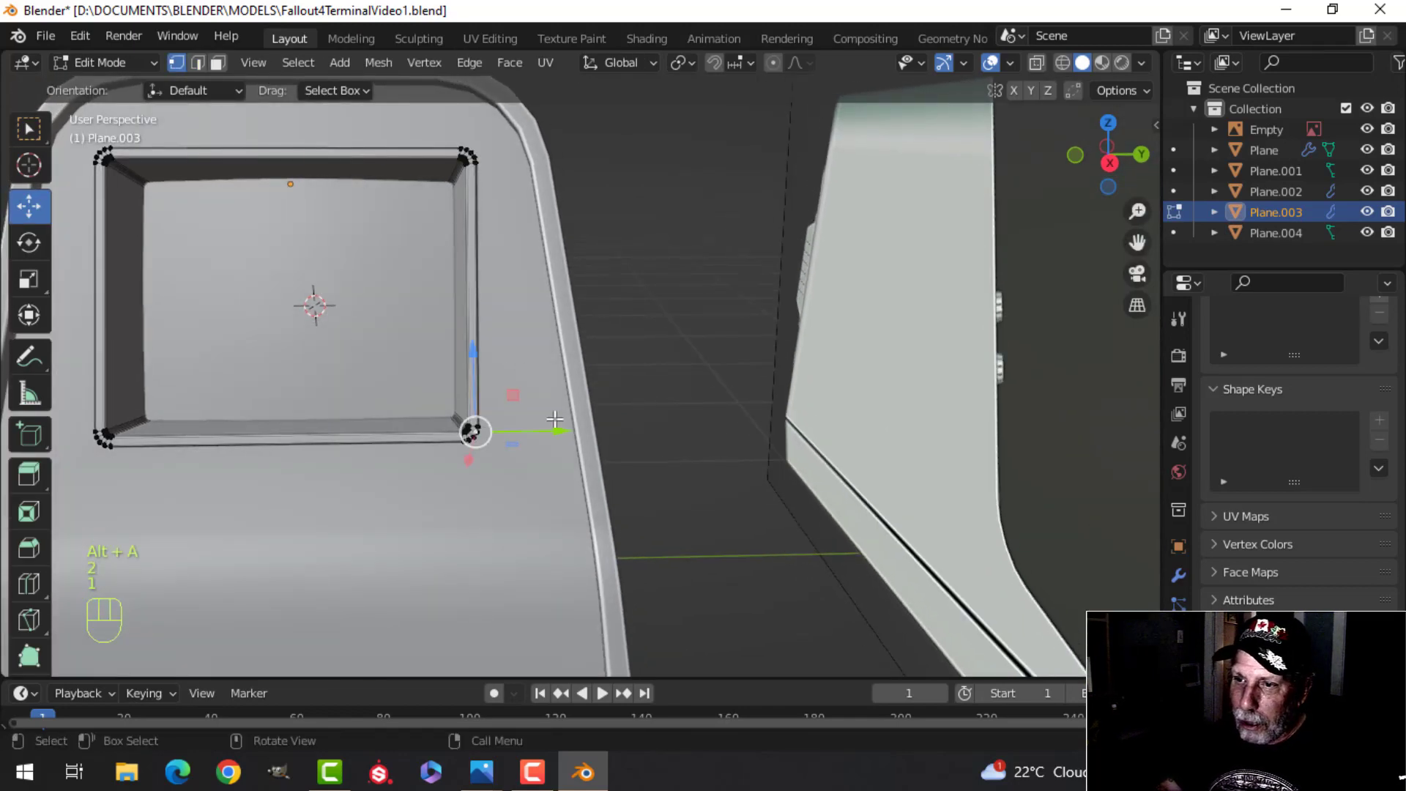
pyautogui.hotkey('shift', 's')
pyautogui.click(577, 527)
pyautogui.press('Tab')
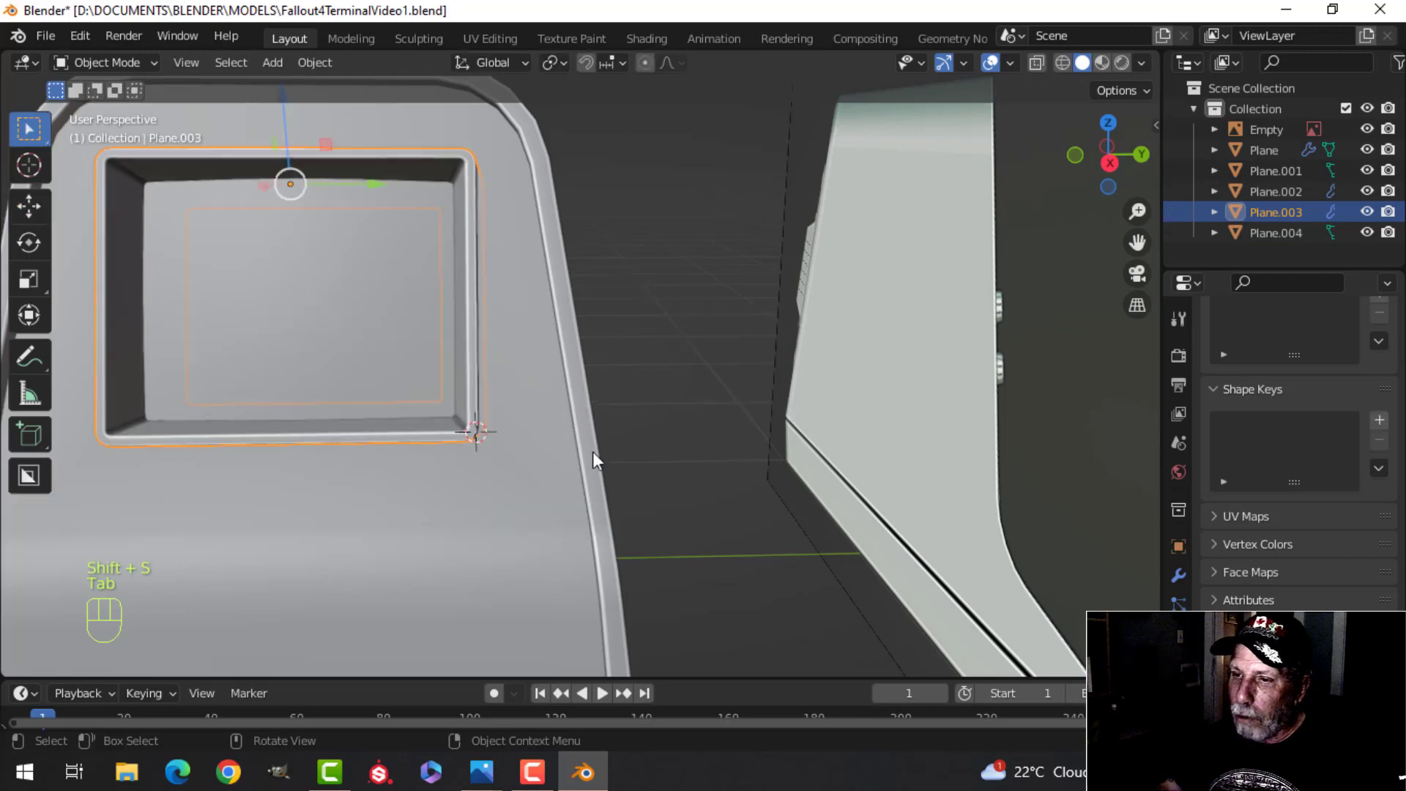
pyautogui.scroll(-2, 554, 451)
pyautogui.hotkey('alt', 'a')
pyautogui.scroll(-2, 578, 454)
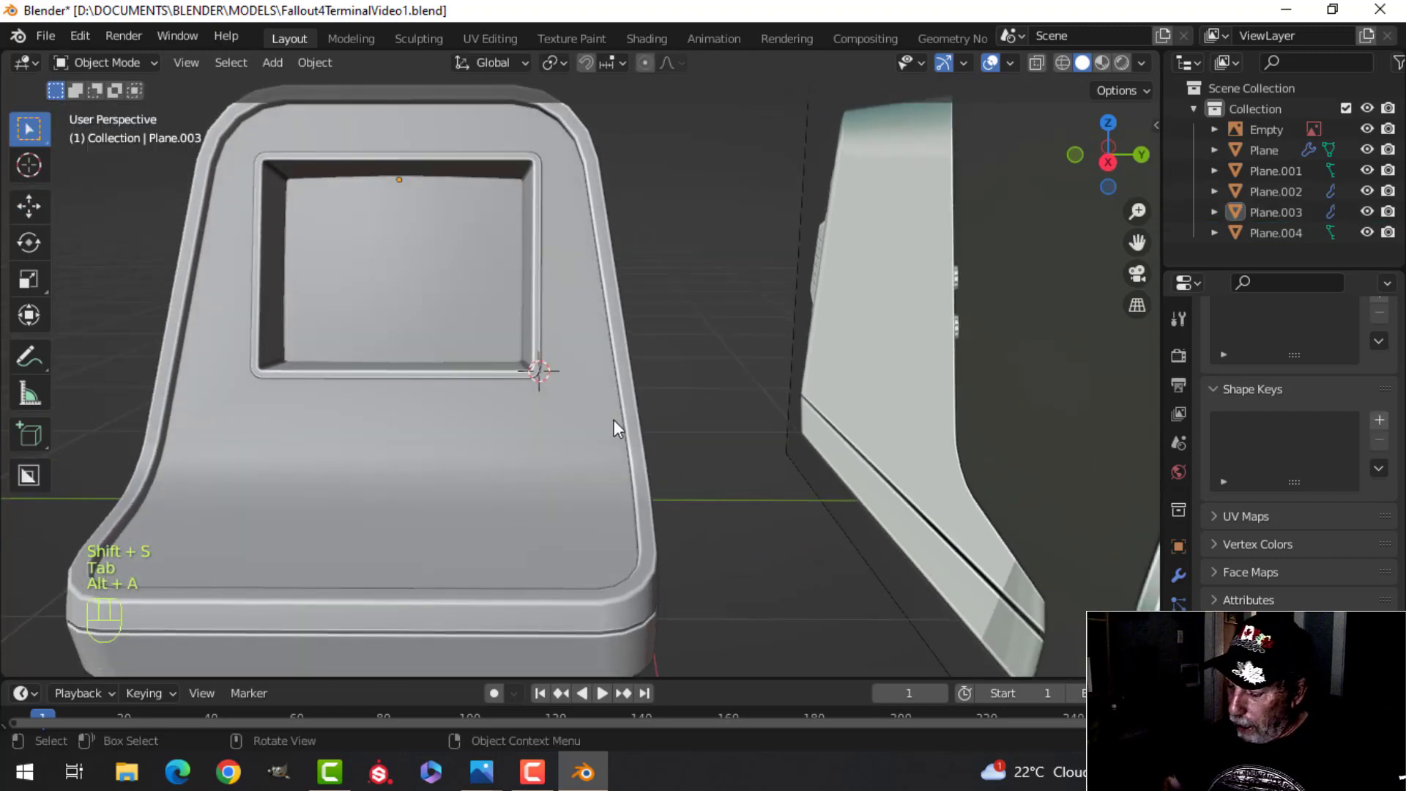
# Step: Add a 22-vertex mesh circle at the 3D cursor in the right orthographic view
pyautogui.press('KP_3')
pyautogui.hotkey('shift', 'a')
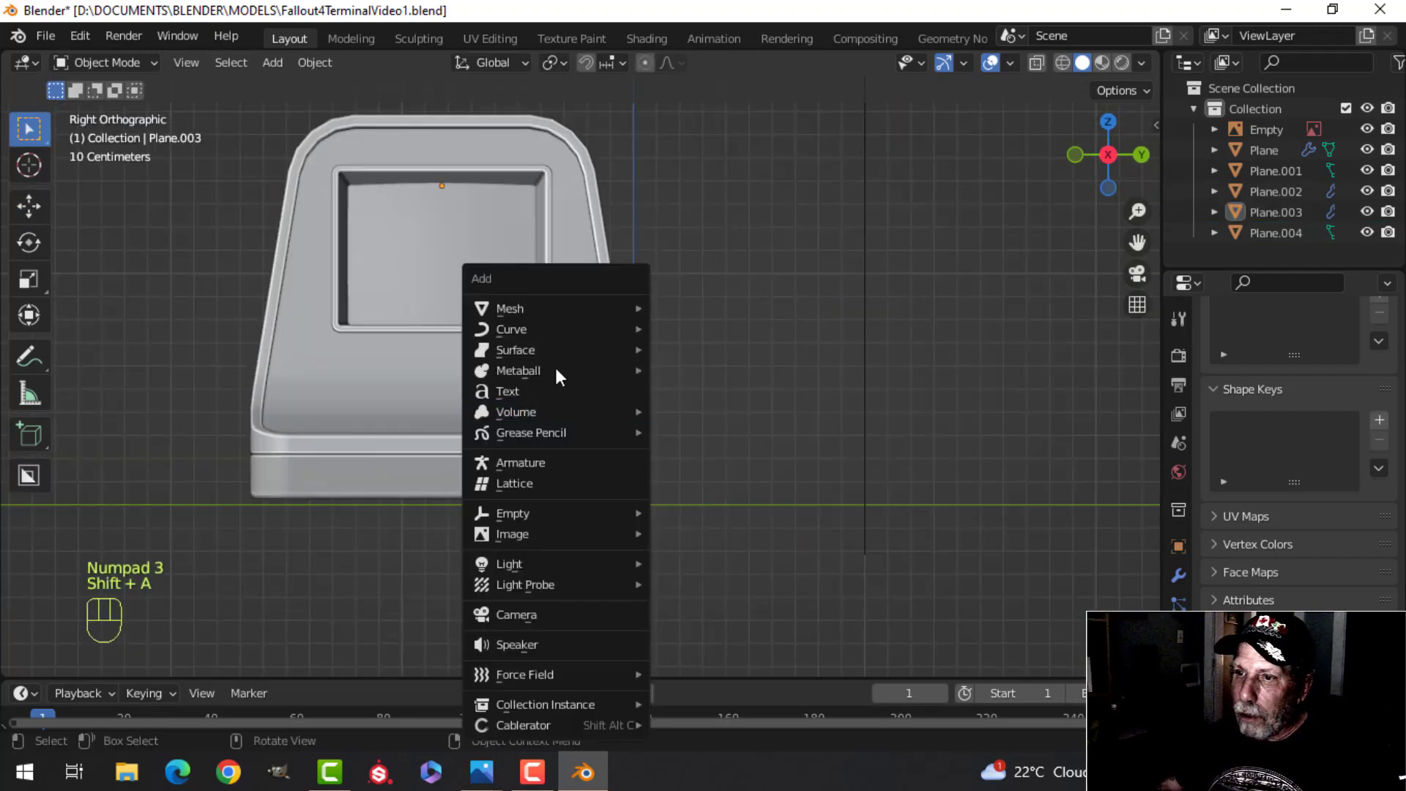
pyautogui.moveTo(548, 307)
pyautogui.click(697, 347)
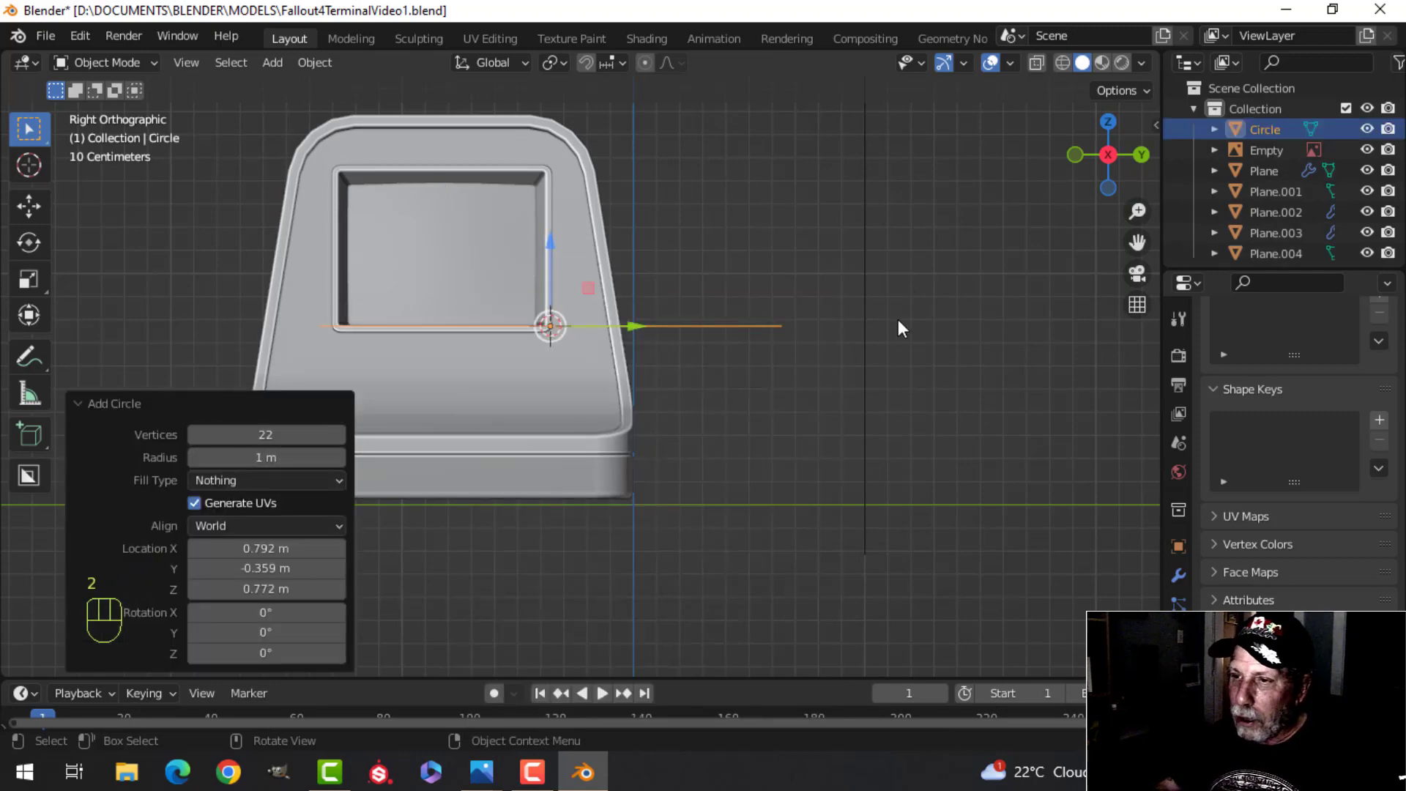
# Step: Scale the circle down by about 0.123 and again by about 0.696, and rotate it 90° about the global Y axis
pyautogui.press('Tab')
pyautogui.press('s')
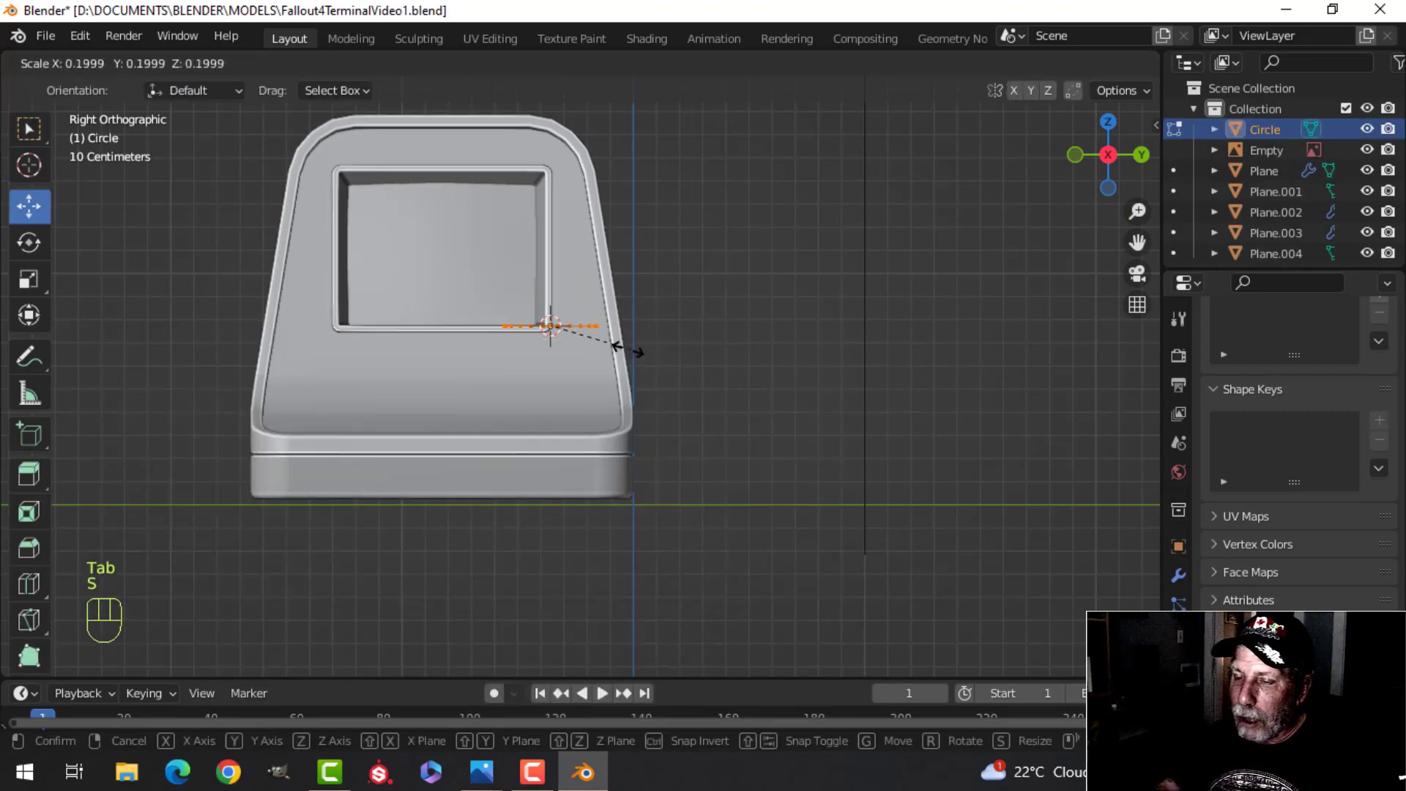
pyautogui.click(605, 343)
pyautogui.scroll(3, 642, 328)
pyautogui.press('s')
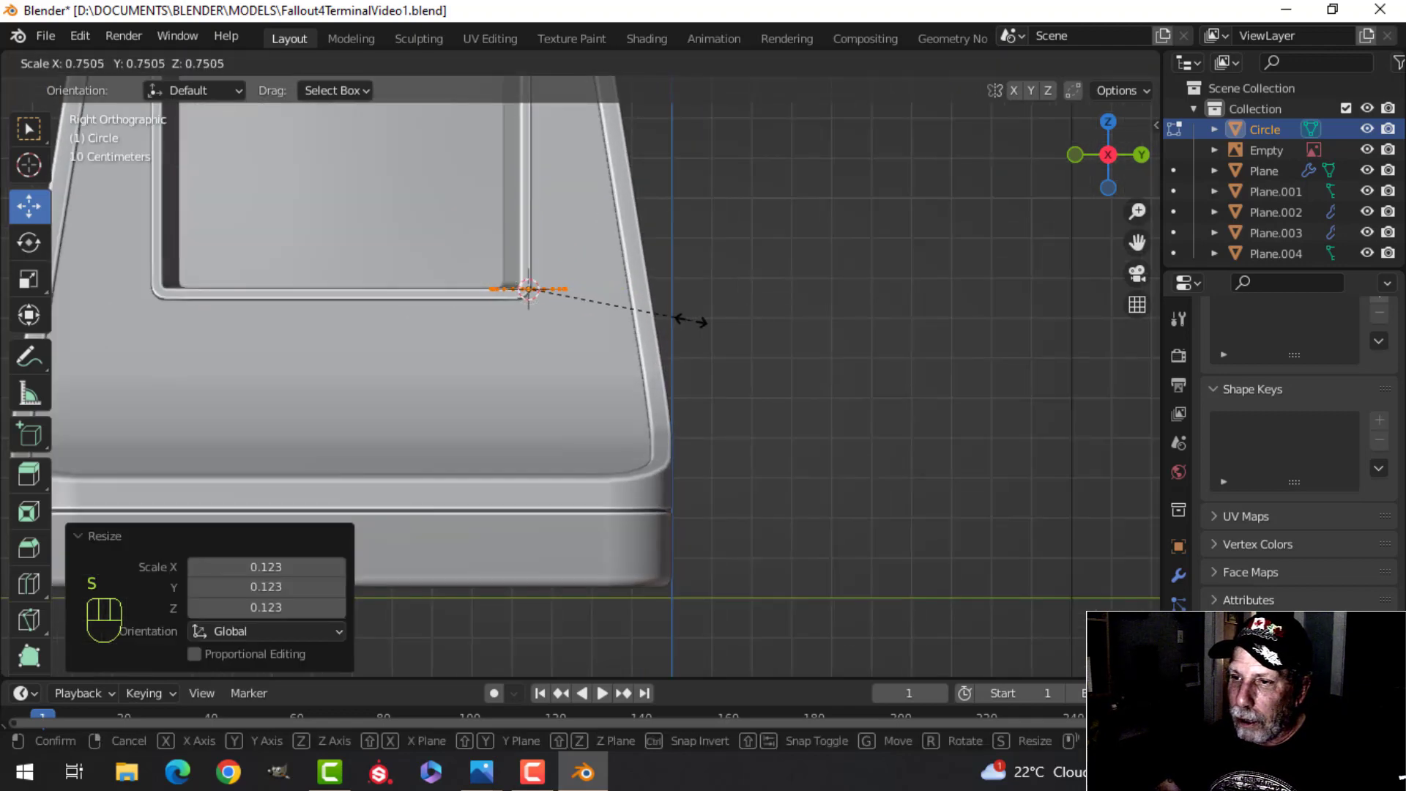
pyautogui.click(679, 321)
pyautogui.press('r')
pyautogui.press('y')
pyautogui.press('9')
pyautogui.press('0')
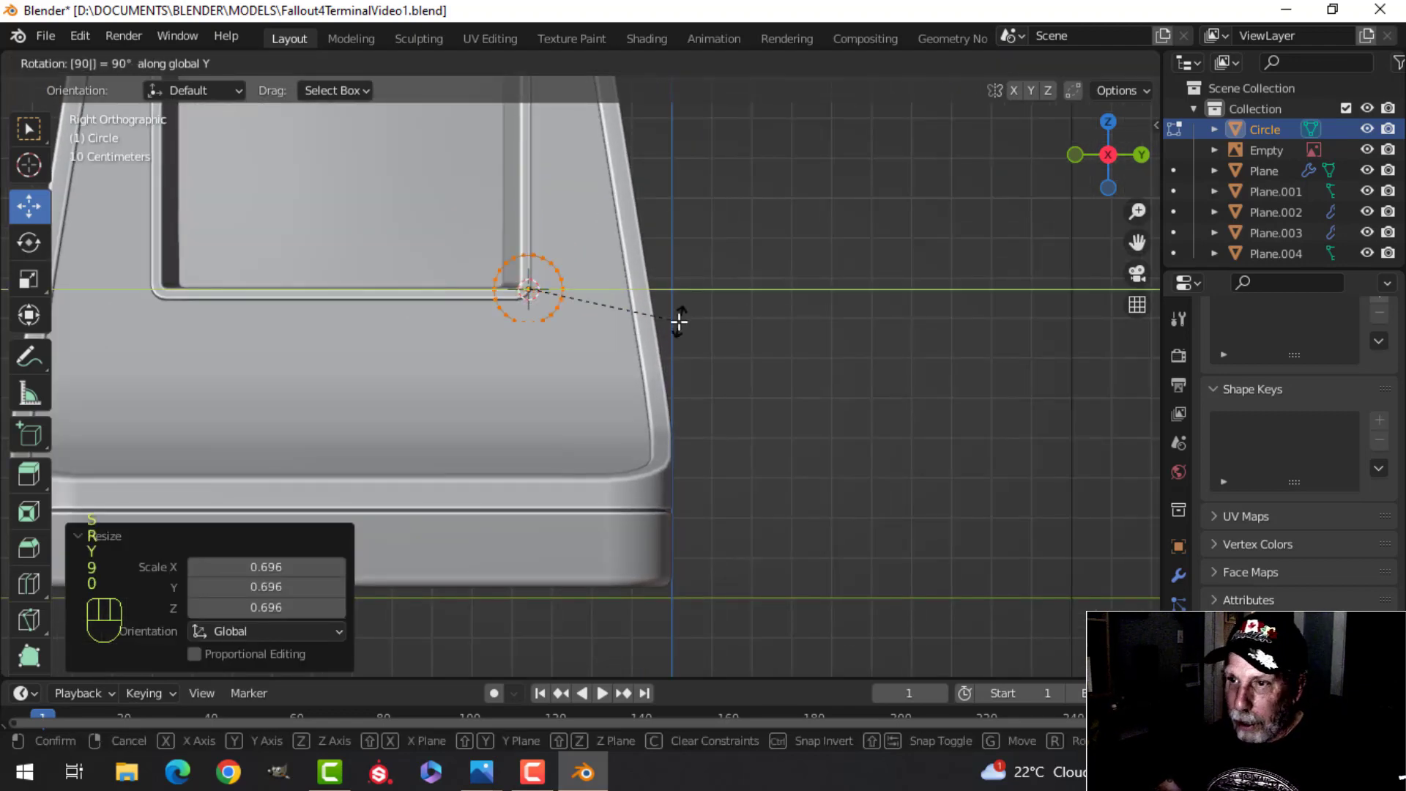
pyautogui.click(679, 321)
# Step: Move the circle about 0.111 m along Y to sit beside the screen frame, and scale it to about 0.75
pyautogui.moveTo(612, 288); pyautogui.dragTo(664, 290)
pyautogui.press('s')
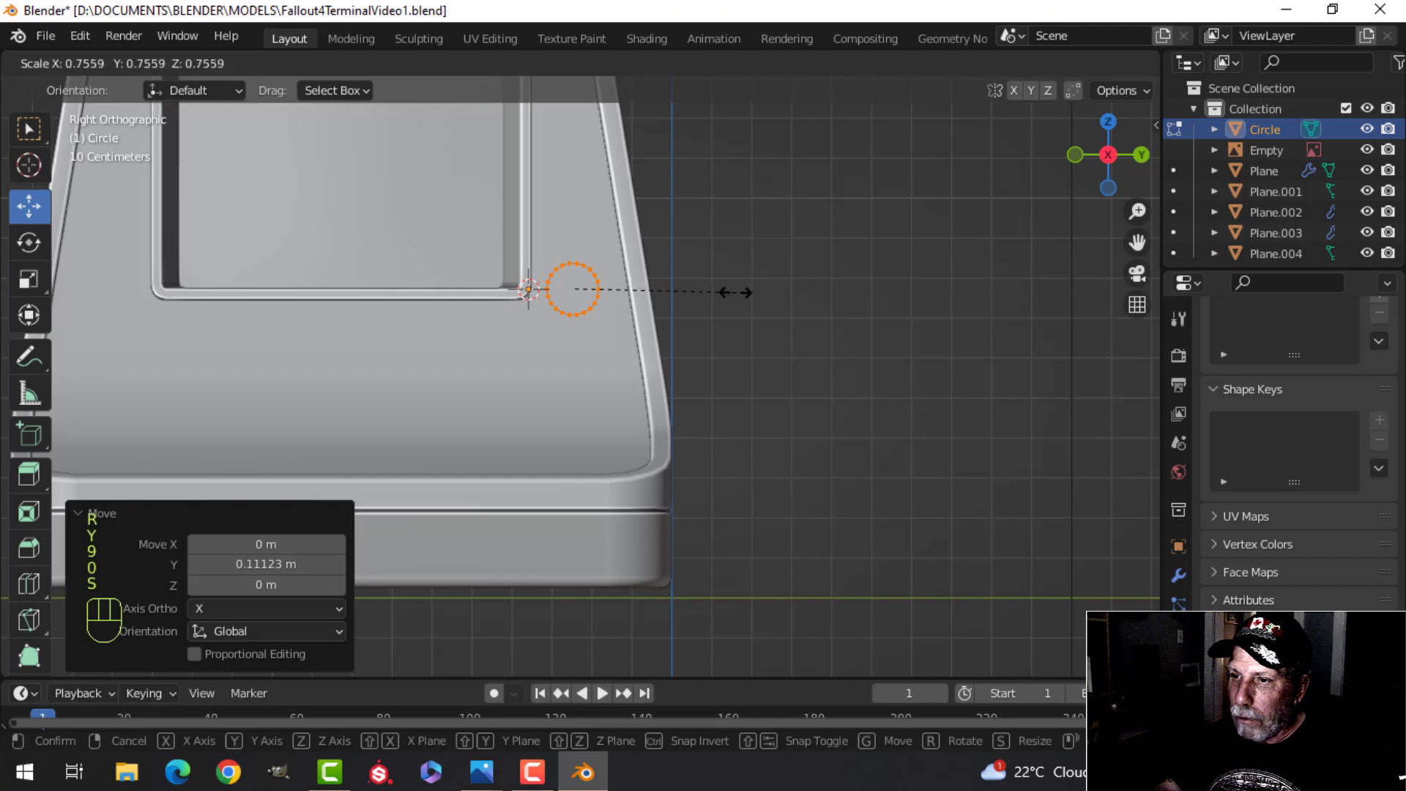
pyautogui.click(731, 290)
# Step: Bring the circle out in front of the terminal's front panel and adjust its size
pyautogui.moveTo(730, 291); pyautogui.dragTo(799, 293, button='middle')
pyautogui.moveTo(799, 288); pyautogui.dragTo(891, 301)
pyautogui.moveTo(891, 302); pyautogui.dragTo(510, 347, button='middle')
pyautogui.scroll(3, 732, 319)
pyautogui.scroll(-3, 590, 308)
pyautogui.scroll(3, 508, 314)
pyautogui.press('s')
pyautogui.click(543, 297)
# Step: Fill the knob circle with a face and inset it by about 0.0098 m
pyautogui.scroll(-3, 512, 300)
pyautogui.scroll(3, 516, 323)
pyautogui.press('3')
pyautogui.press('i')
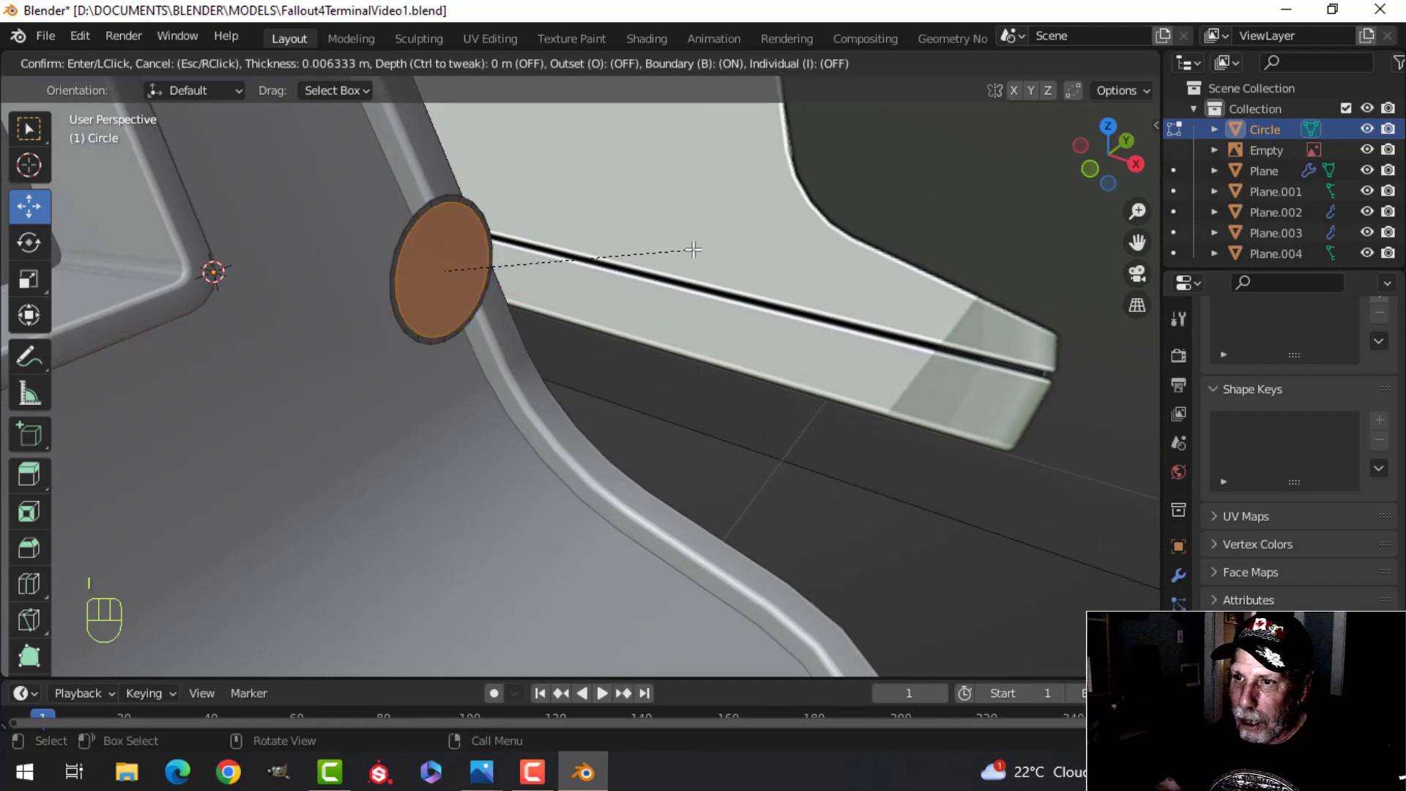
pyautogui.click(585, 239)
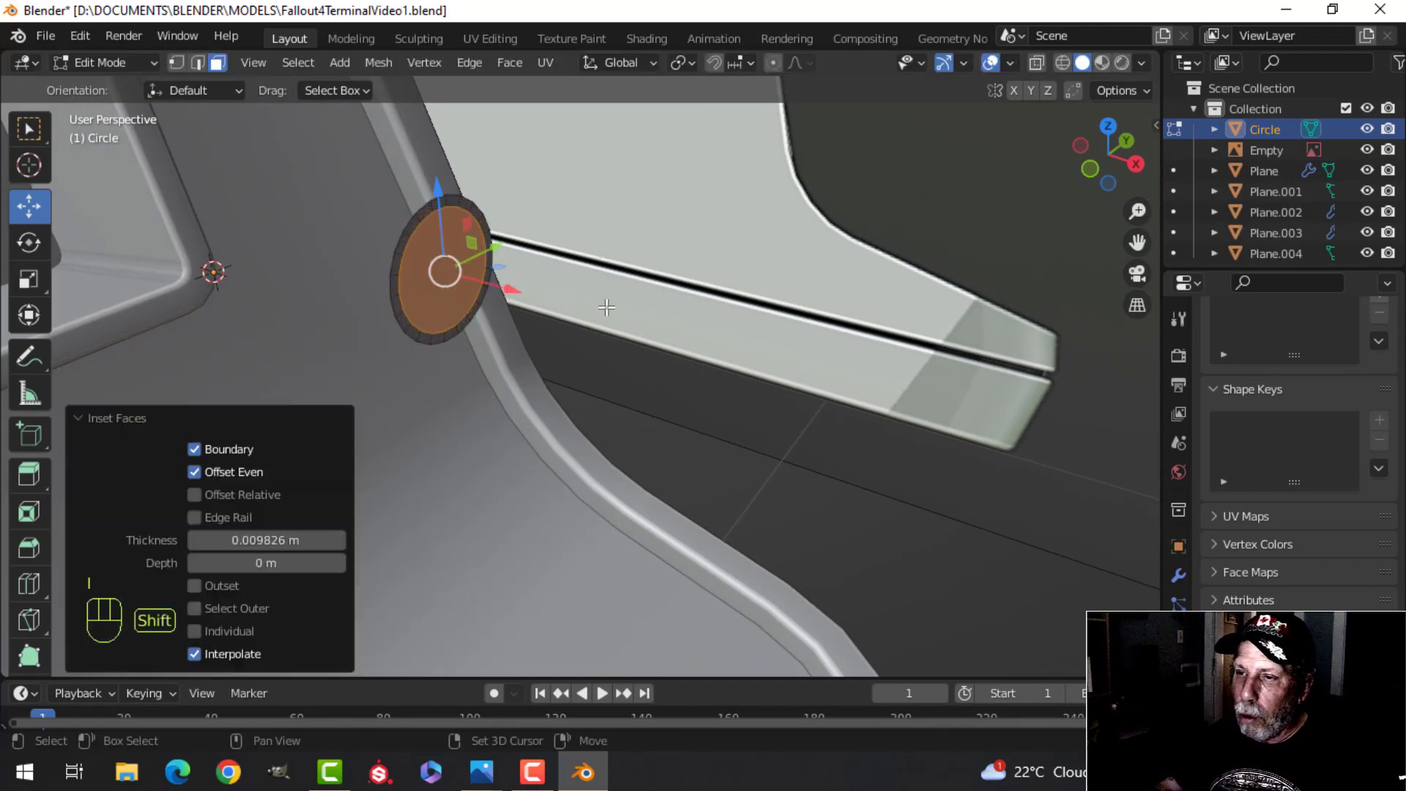
# Step: Extrude the inset knob face about 0.082 m along X and scale its front end to about 0.9
pyautogui.keyDown('shift'); pyautogui.moveTo(606, 307); pyautogui.dragTo(632, 284, button='middle'); pyautogui.keyUp('shift')
pyautogui.press('e')
pyautogui.rightClick(596, 285)
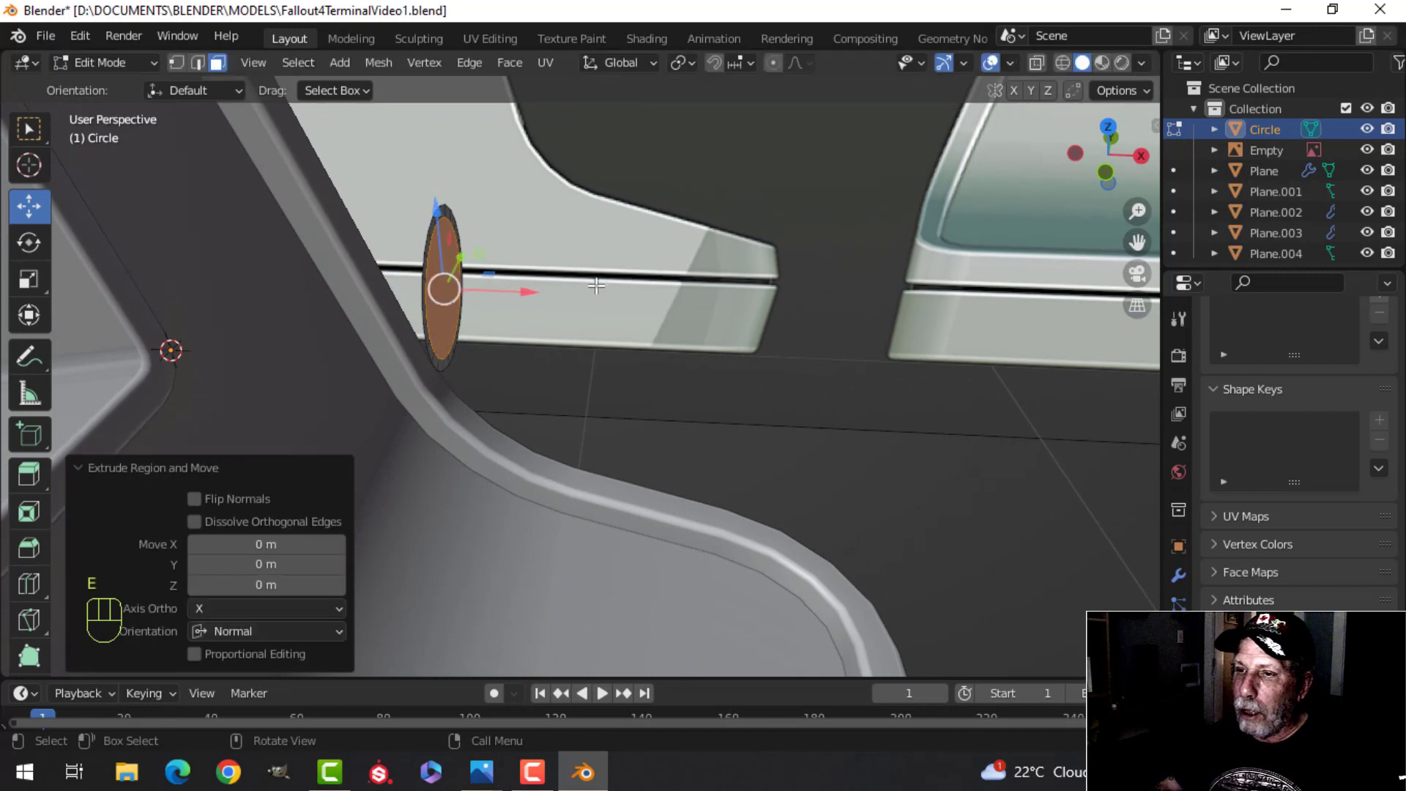
pyautogui.moveTo(530, 292); pyautogui.dragTo(643, 299)
pyautogui.moveTo(815, 270); pyautogui.dragTo(774, 262, button='middle')
pyautogui.press('s')
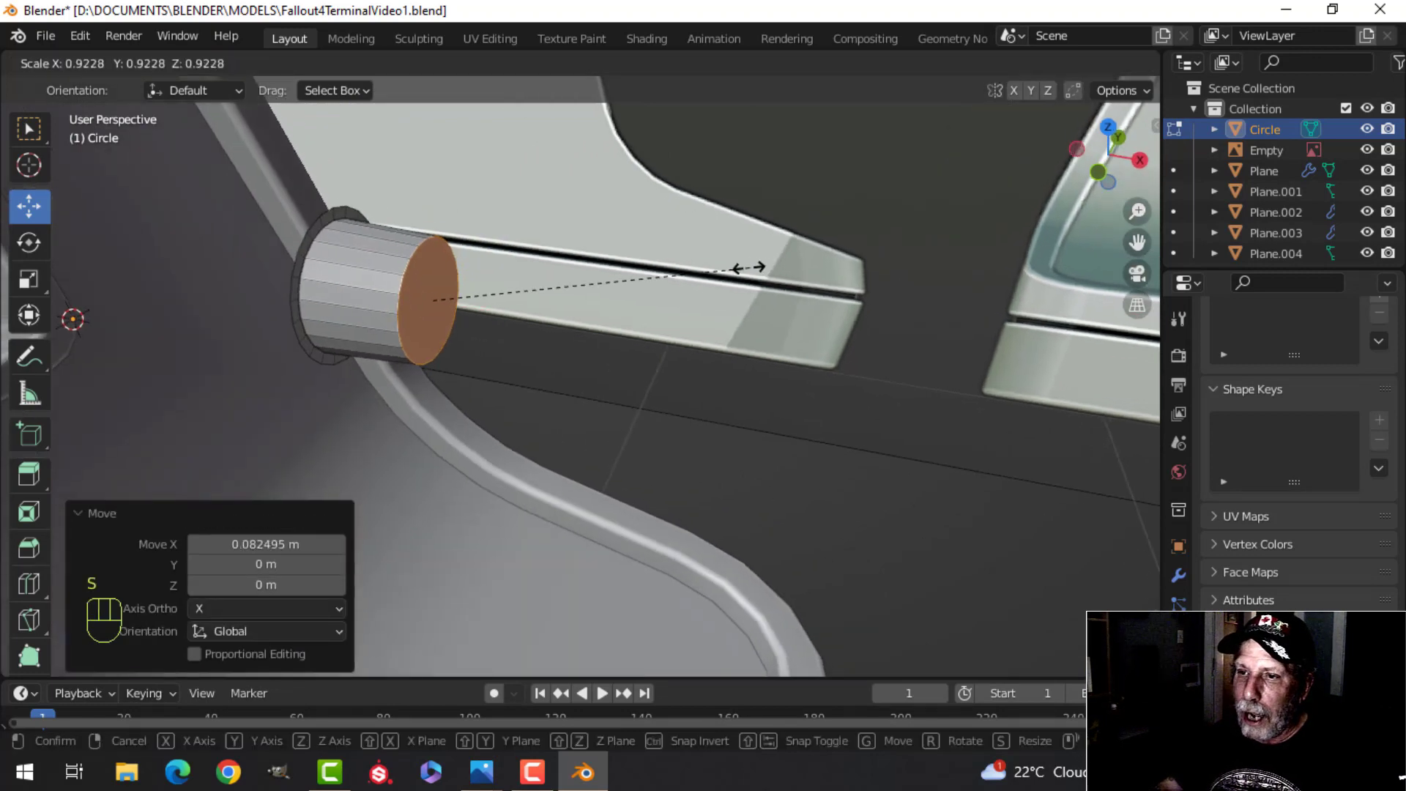
pyautogui.click(729, 272)
pyautogui.hotkey('alt', 'a')
# Step: Extrude the outer edge loop of the knob's base flange back about 0.0055 m along X
pyautogui.moveTo(514, 309); pyautogui.dragTo(546, 304, button='middle')
pyautogui.scroll(4, 471, 279)
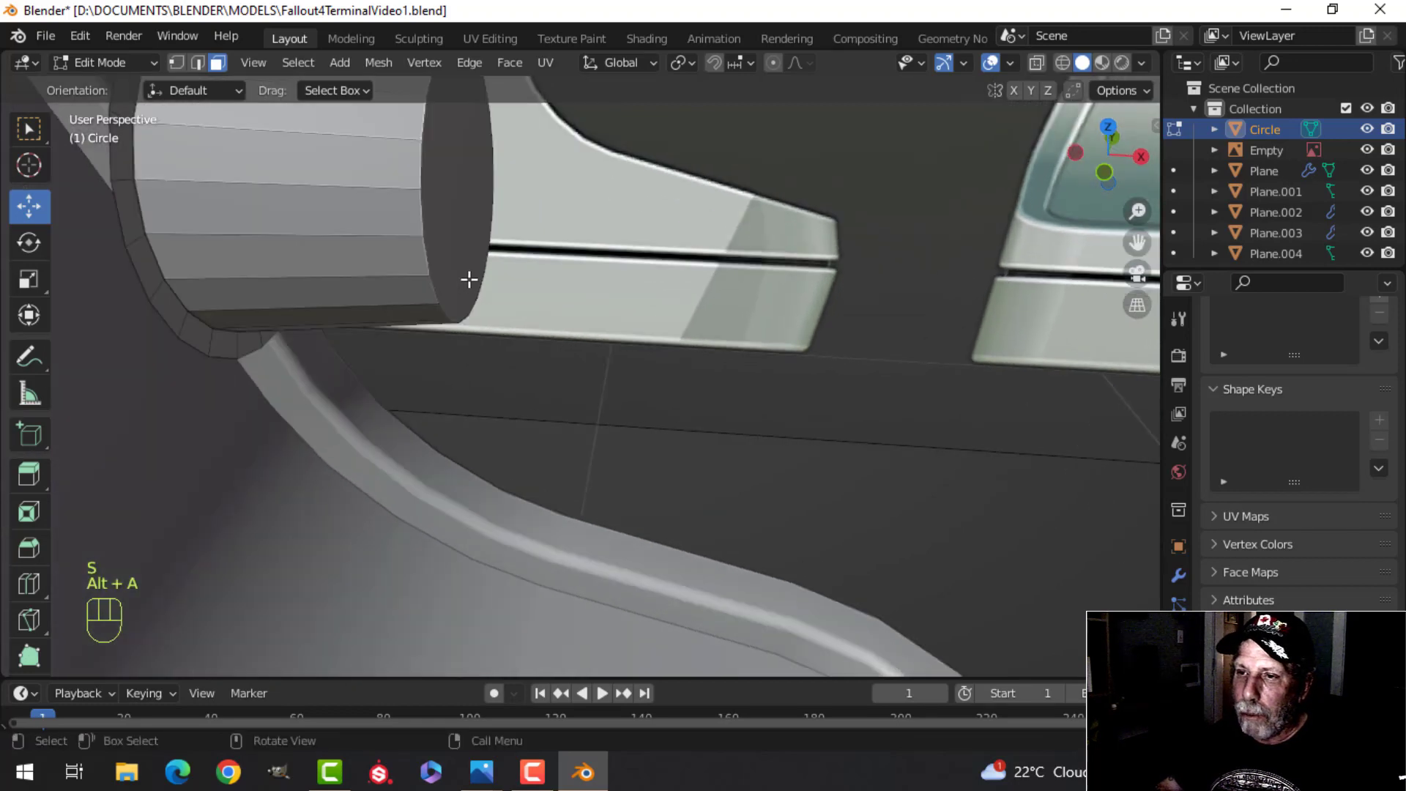
pyautogui.keyDown('shift'); pyautogui.moveTo(471, 279); pyautogui.dragTo(681, 324, button='middle'); pyautogui.keyUp('shift')
pyautogui.press('2')
pyautogui.keyDown('shift'); pyautogui.moveTo(505, 220); pyautogui.dragTo(548, 293, button='middle'); pyautogui.keyUp('shift')
pyautogui.keyDown('alt'); pyautogui.keyDown('shift'); pyautogui.click(475, 270); pyautogui.keyUp('shift'); pyautogui.keyUp('alt')
pyautogui.moveTo(465, 276); pyautogui.dragTo(580, 395, button='middle')
pyautogui.press('e')
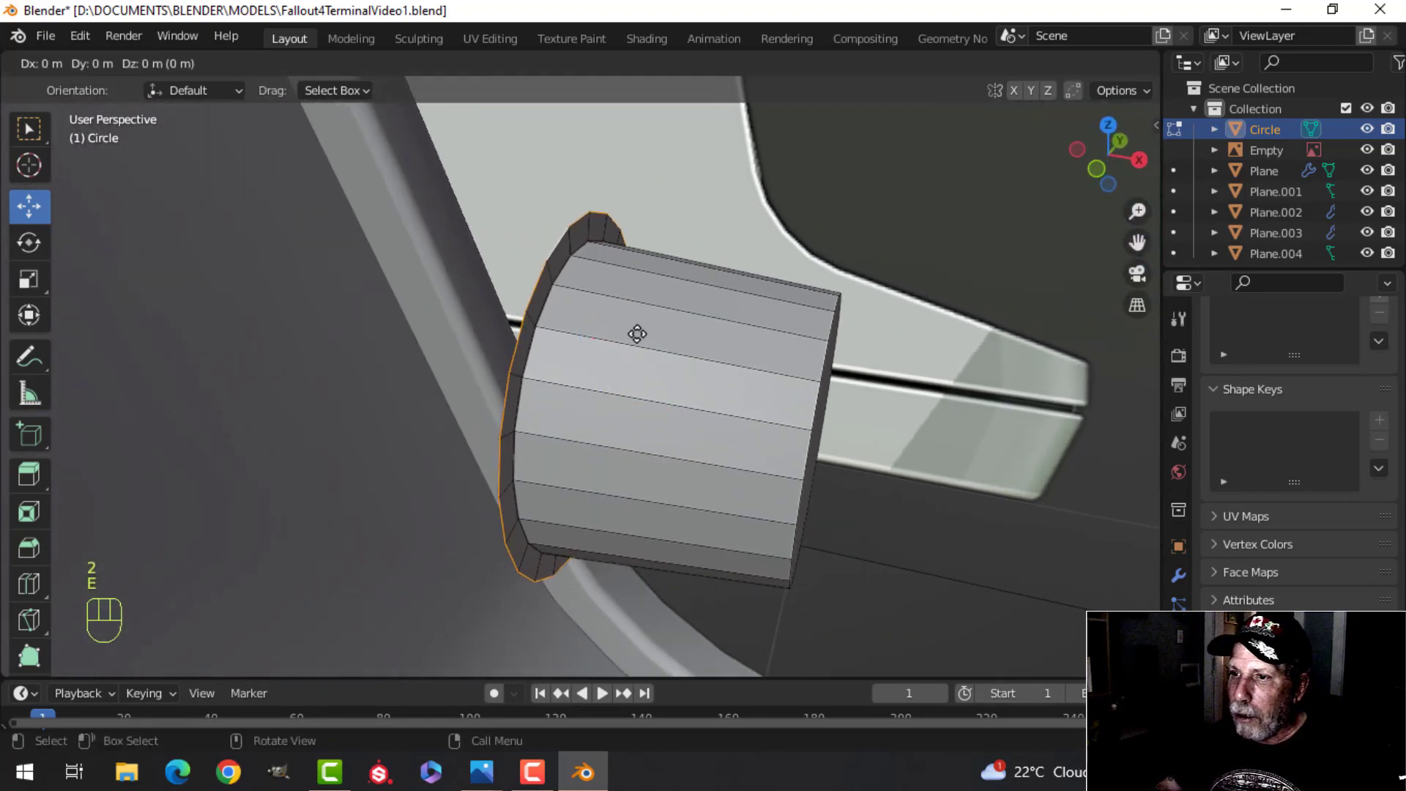
pyautogui.rightClick(650, 410)
pyautogui.press('e')
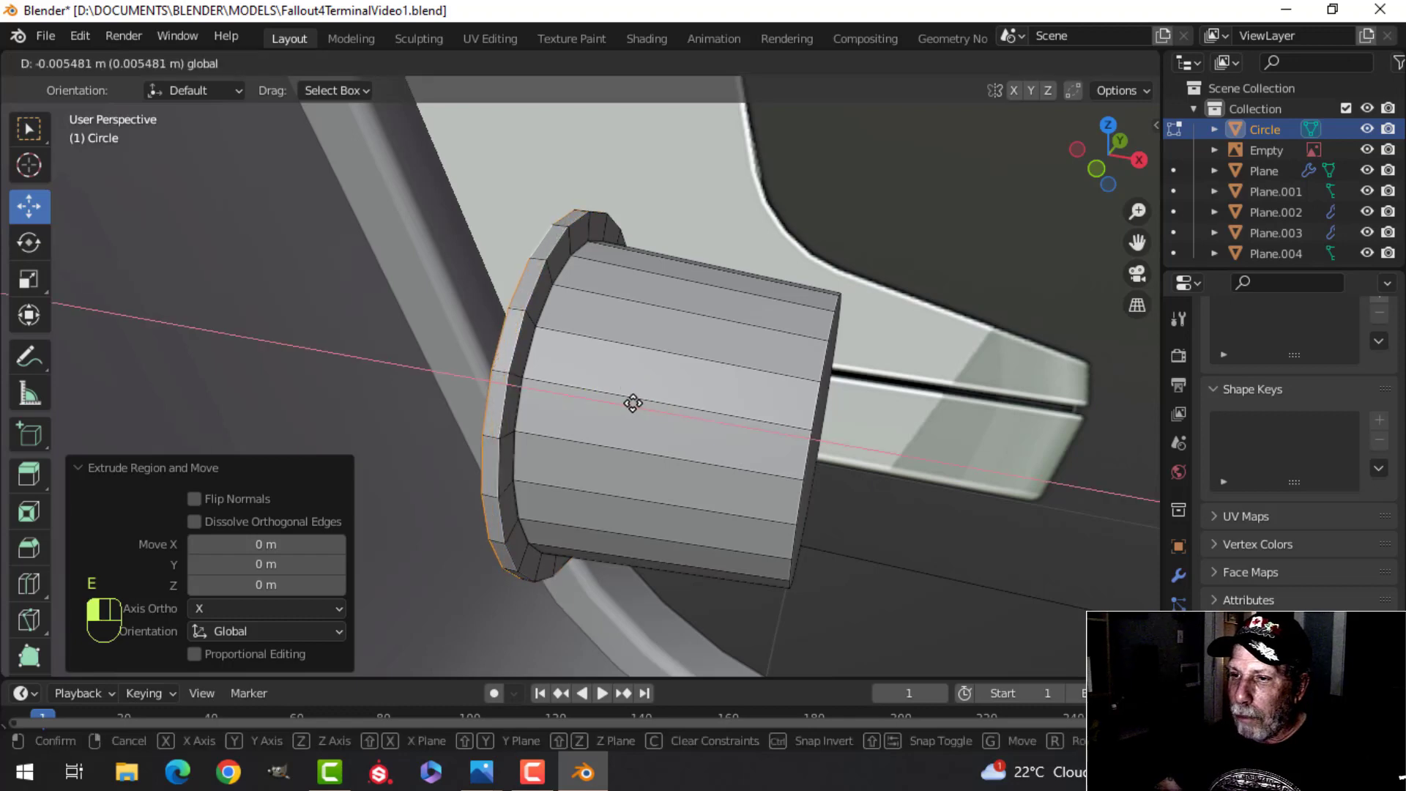
pyautogui.click(633, 403)
pyautogui.hotkey('alt', 'a')
# Step: Inset the knob's front cap face by about 0.0042 m
pyautogui.moveTo(564, 392); pyautogui.dragTo(613, 318, button='middle')
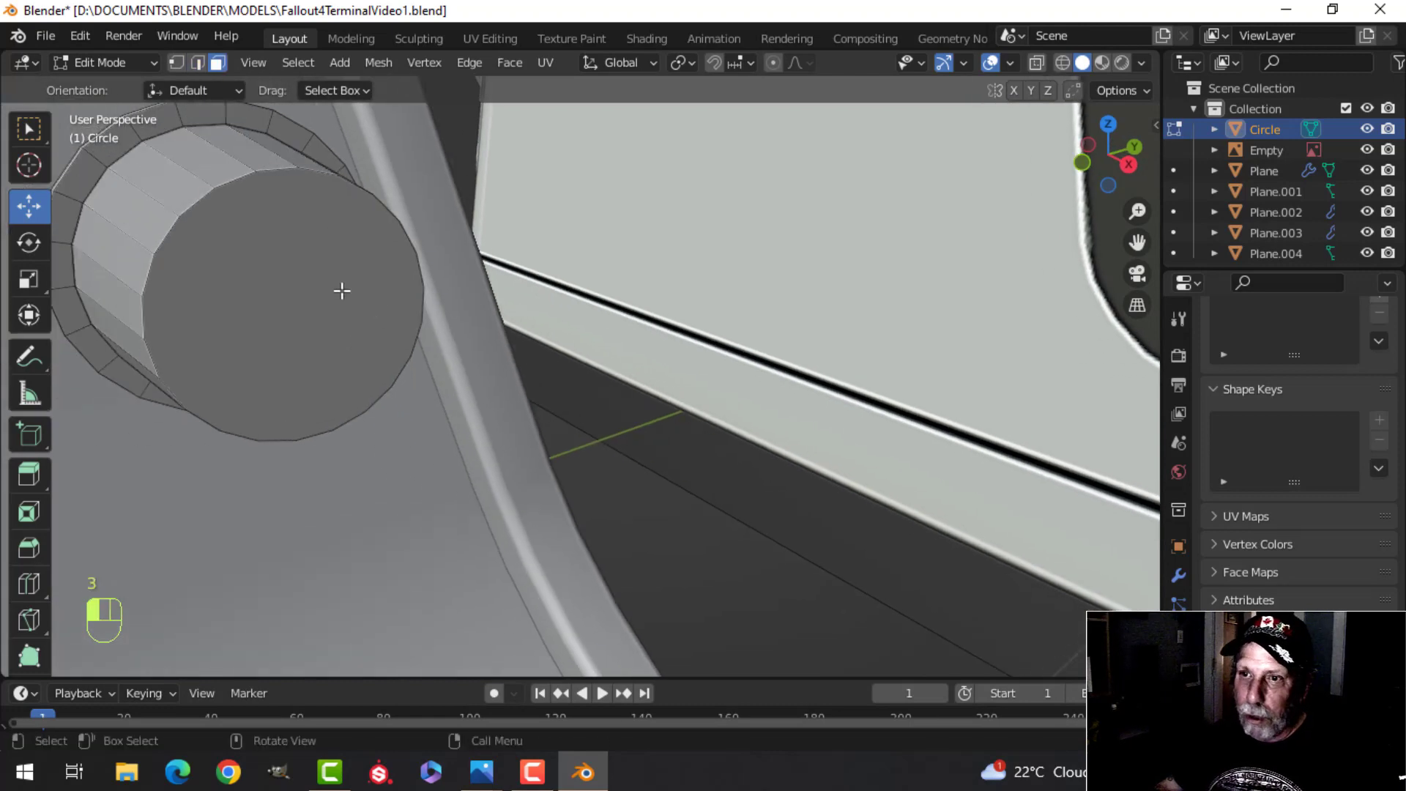
pyautogui.click(342, 291)
pyautogui.scroll(-4, 342, 291)
pyautogui.scroll(4, 593, 311)
pyautogui.keyDown('shift'); pyautogui.moveTo(476, 287); pyautogui.dragTo(572, 300, button='middle'); pyautogui.keyUp('shift')
pyautogui.press('i')
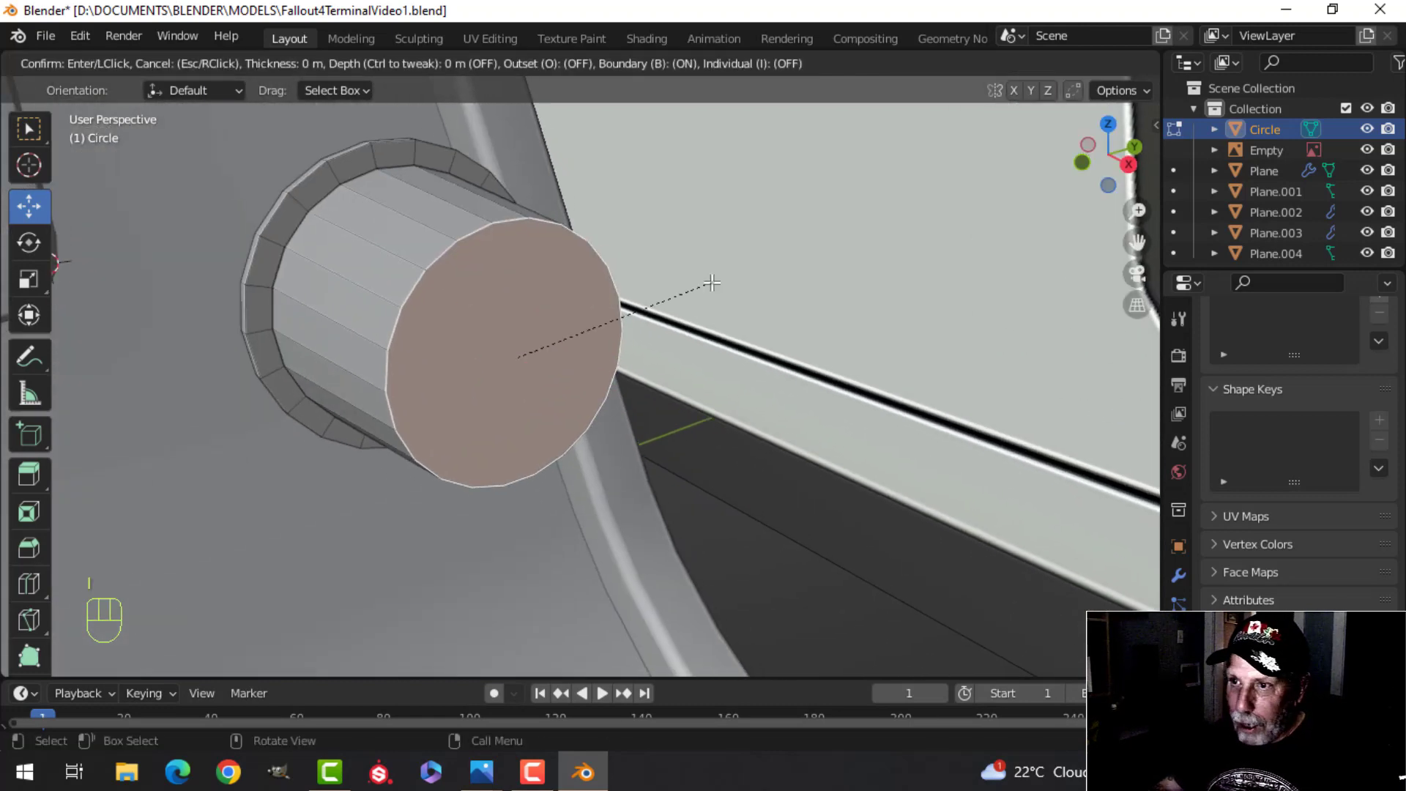
pyautogui.click(672, 319)
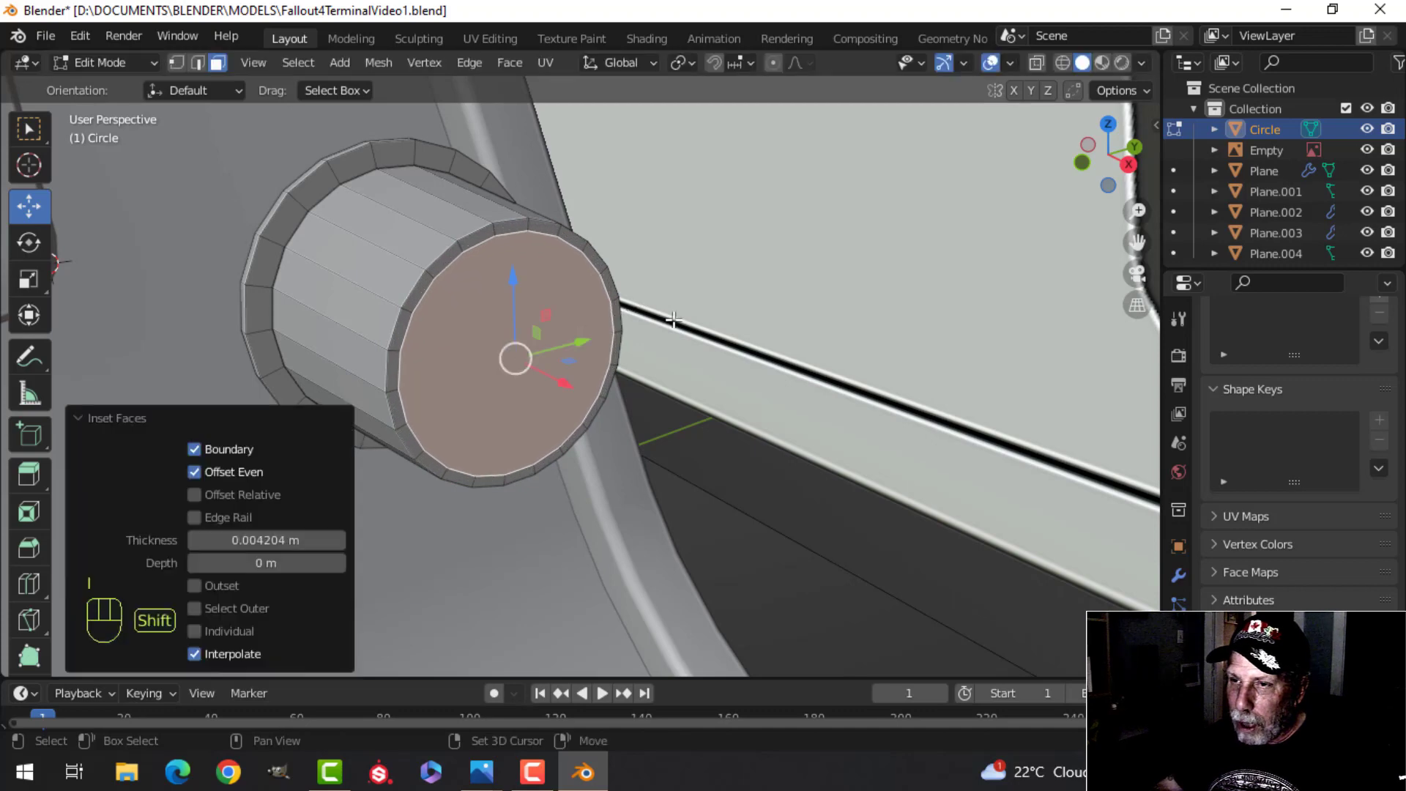
# Step: Extrude the inset cap face inward about 0.0039 m and scale it to 0.930
pyautogui.keyDown('shift'); pyautogui.moveTo(673, 320); pyautogui.dragTo(746, 303, button='middle'); pyautogui.keyUp('shift')
pyautogui.press('e')
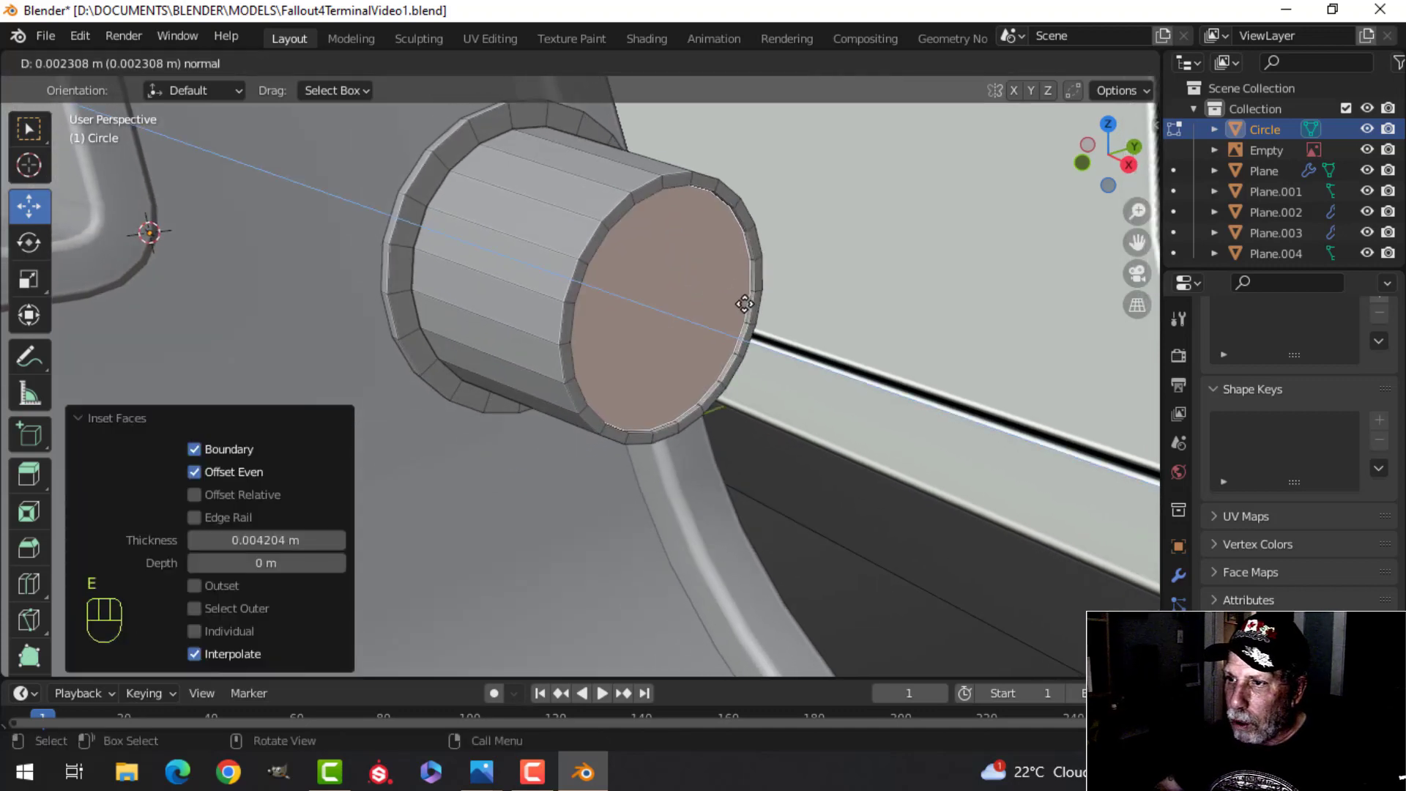
pyautogui.click(743, 302)
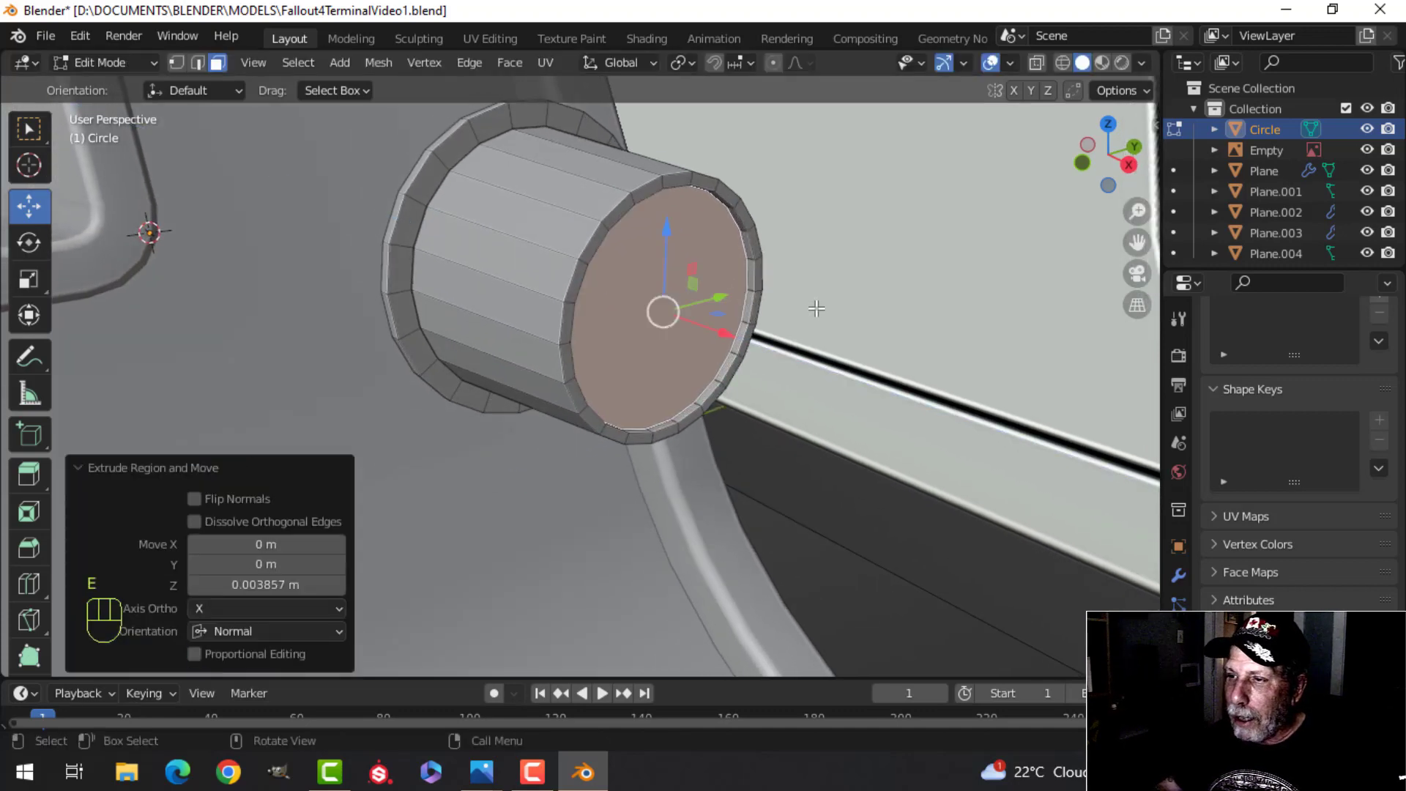
pyautogui.press('s')
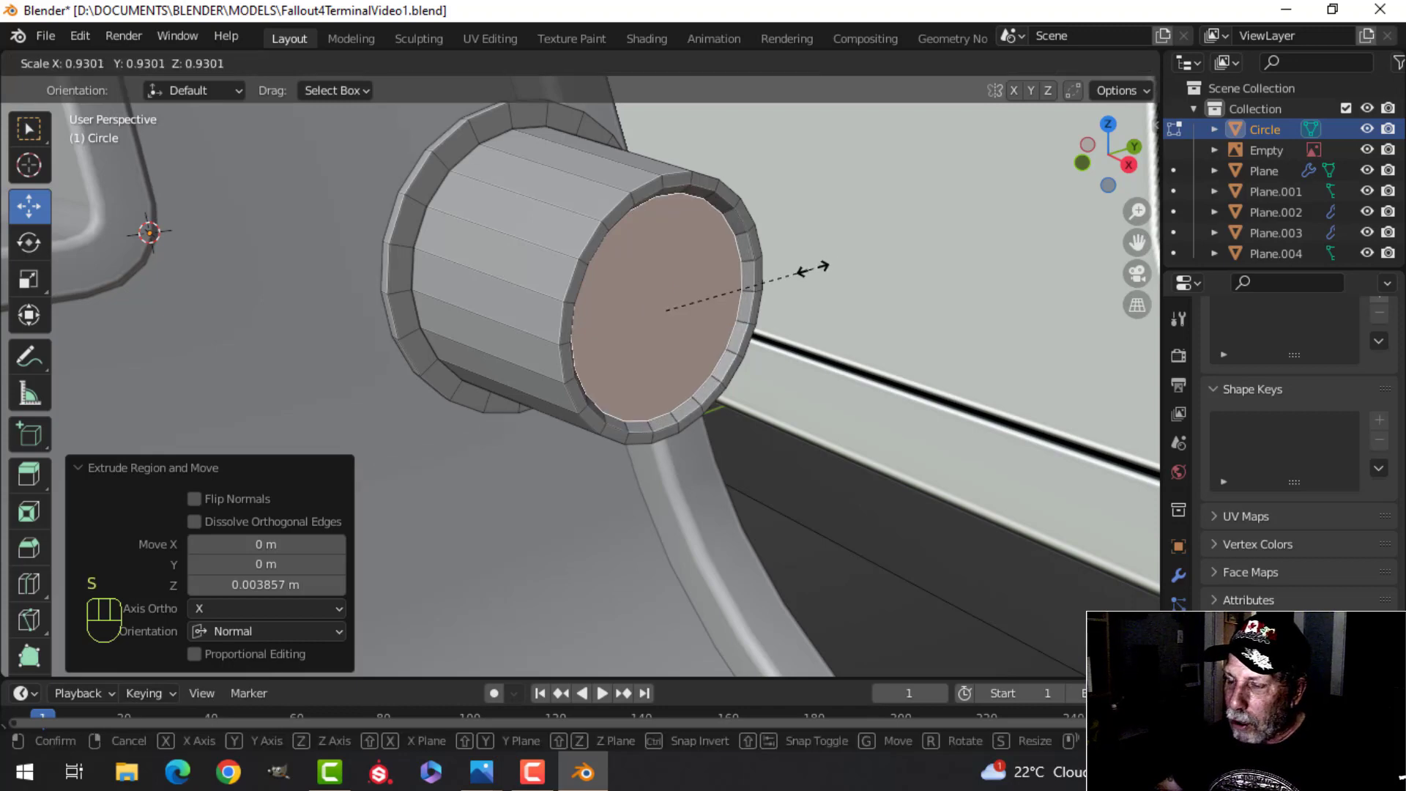
pyautogui.click(809, 266)
# Step: Inset the recessed cap face by about 0.0017 m and extrude it outward about 0.0043 m
pyautogui.moveTo(809, 265); pyautogui.dragTo(731, 291, button='middle')
pyautogui.scroll(3, 730, 292)
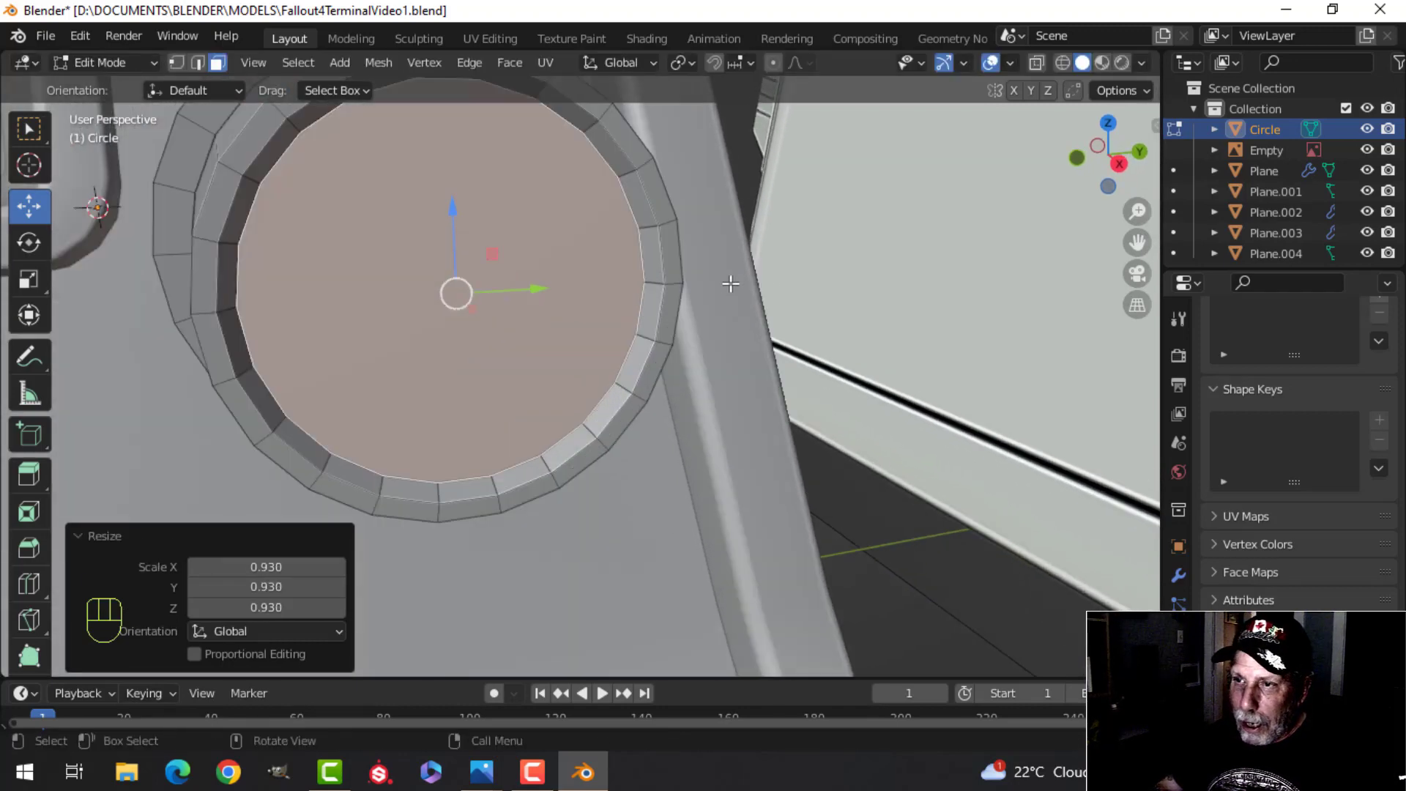
pyautogui.press('i')
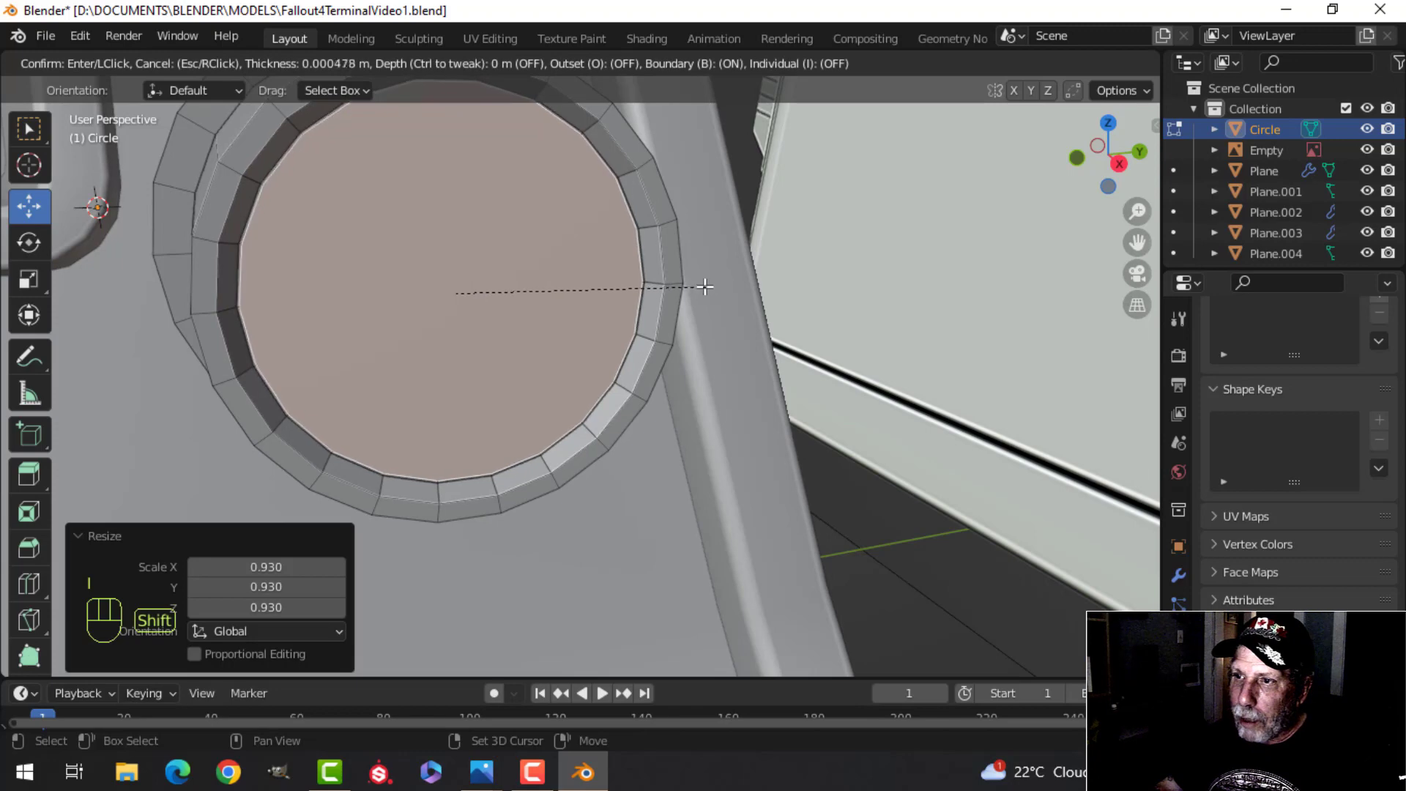
pyautogui.click(651, 293)
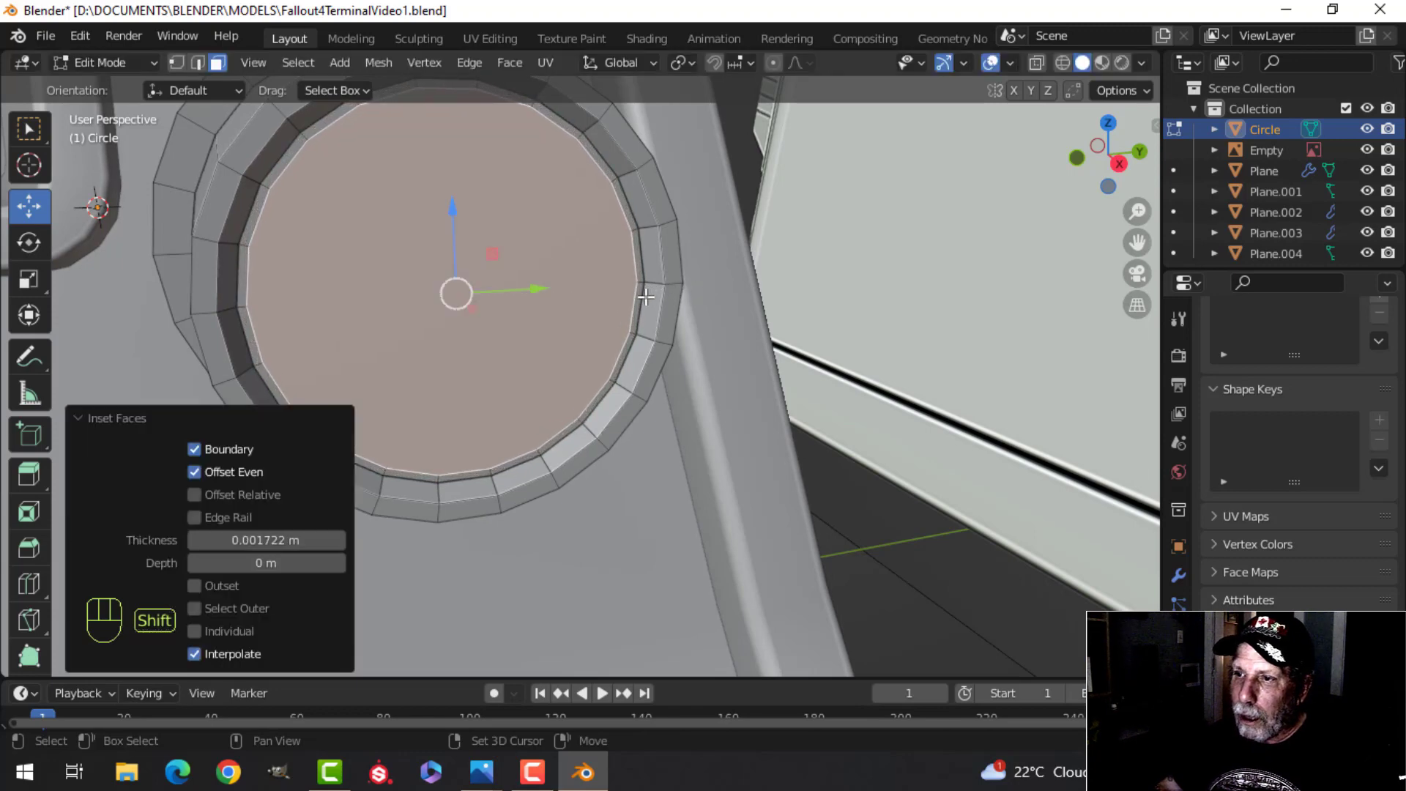
pyautogui.scroll(-5, 678, 273)
pyautogui.moveTo(677, 273); pyautogui.dragTo(746, 307, button='middle')
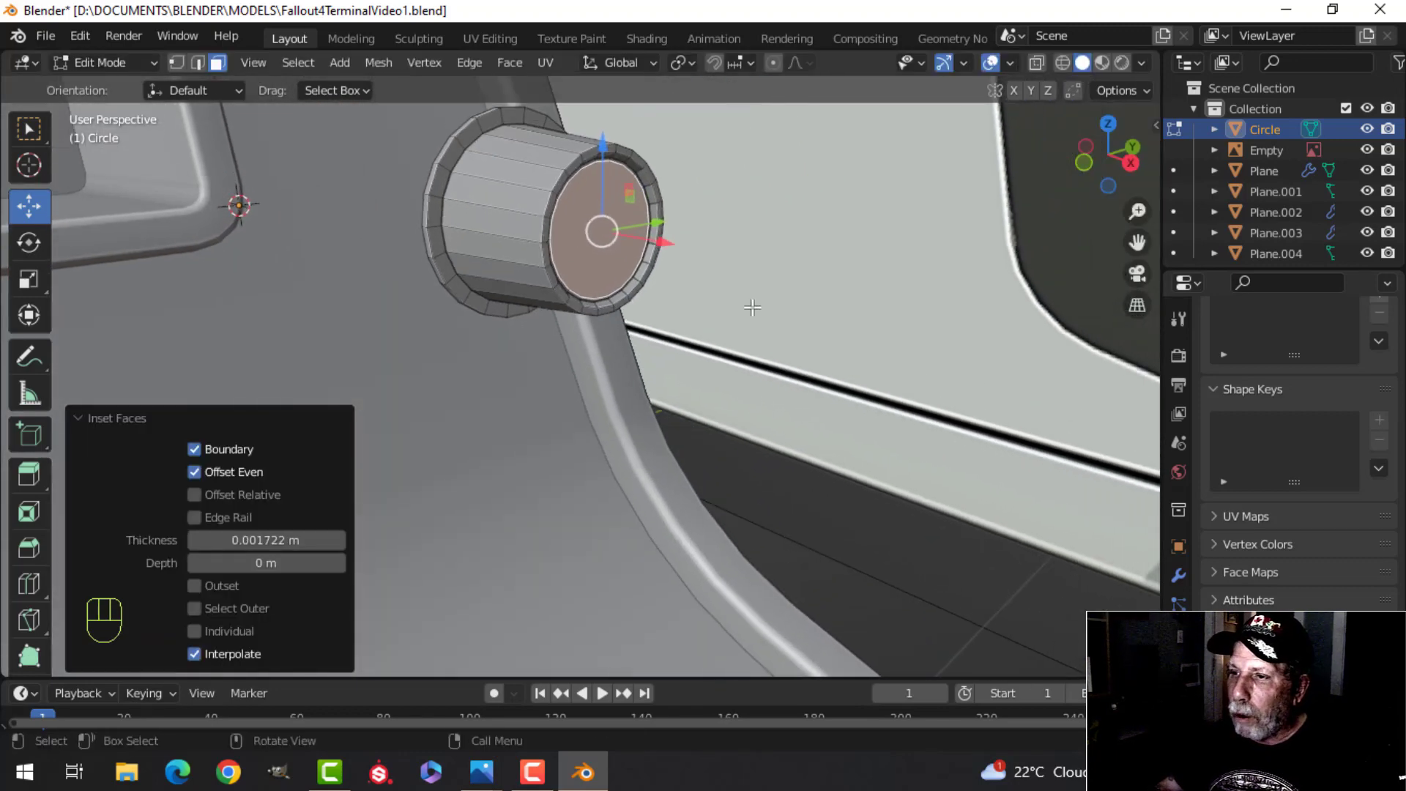
pyautogui.press('e')
pyautogui.click(757, 312)
# Step: Bevel the raised cap's edge by about 0.0024 m with 3 segments
pyautogui.scroll(5, 716, 370)
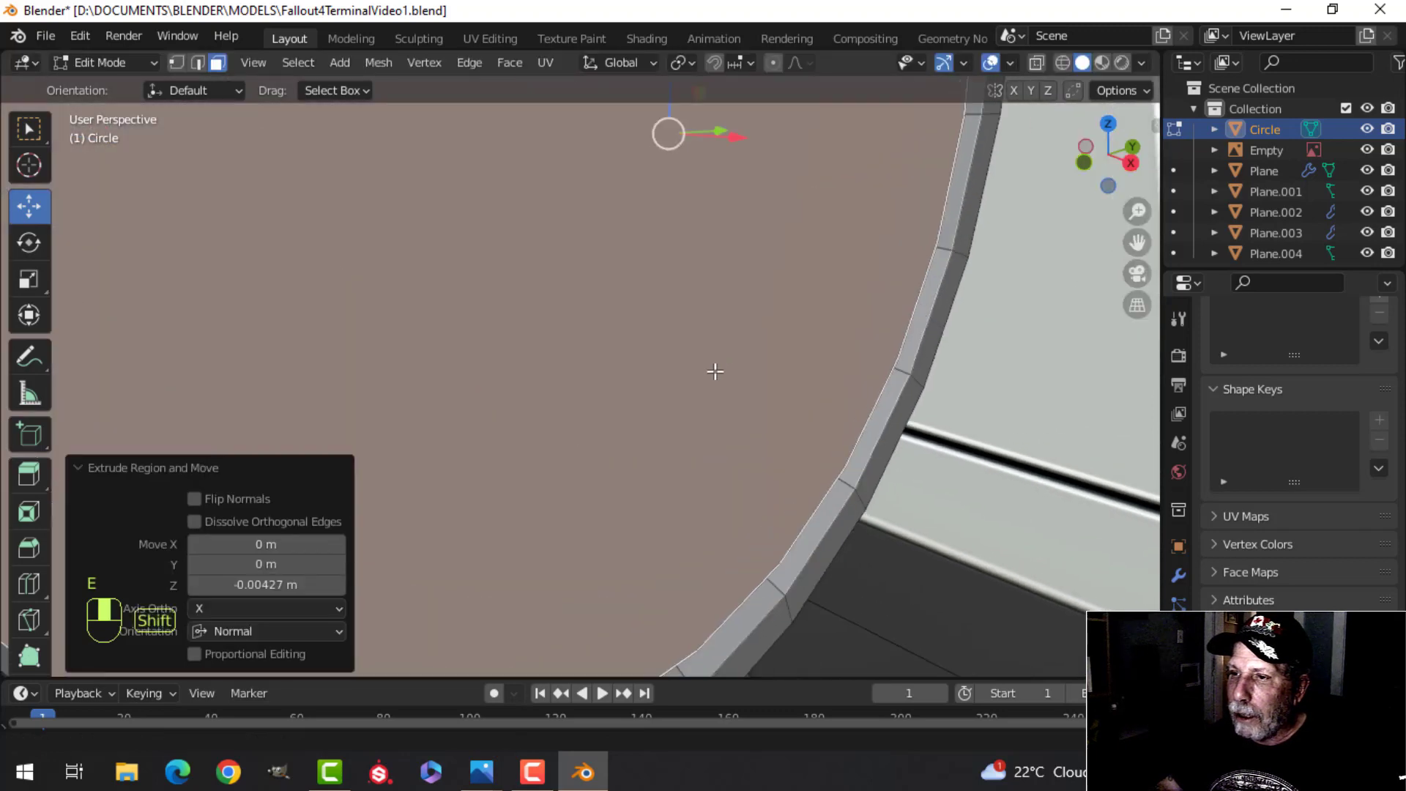
pyautogui.scroll(-2, 705, 363)
pyautogui.hotkey('ctrl', 'b')
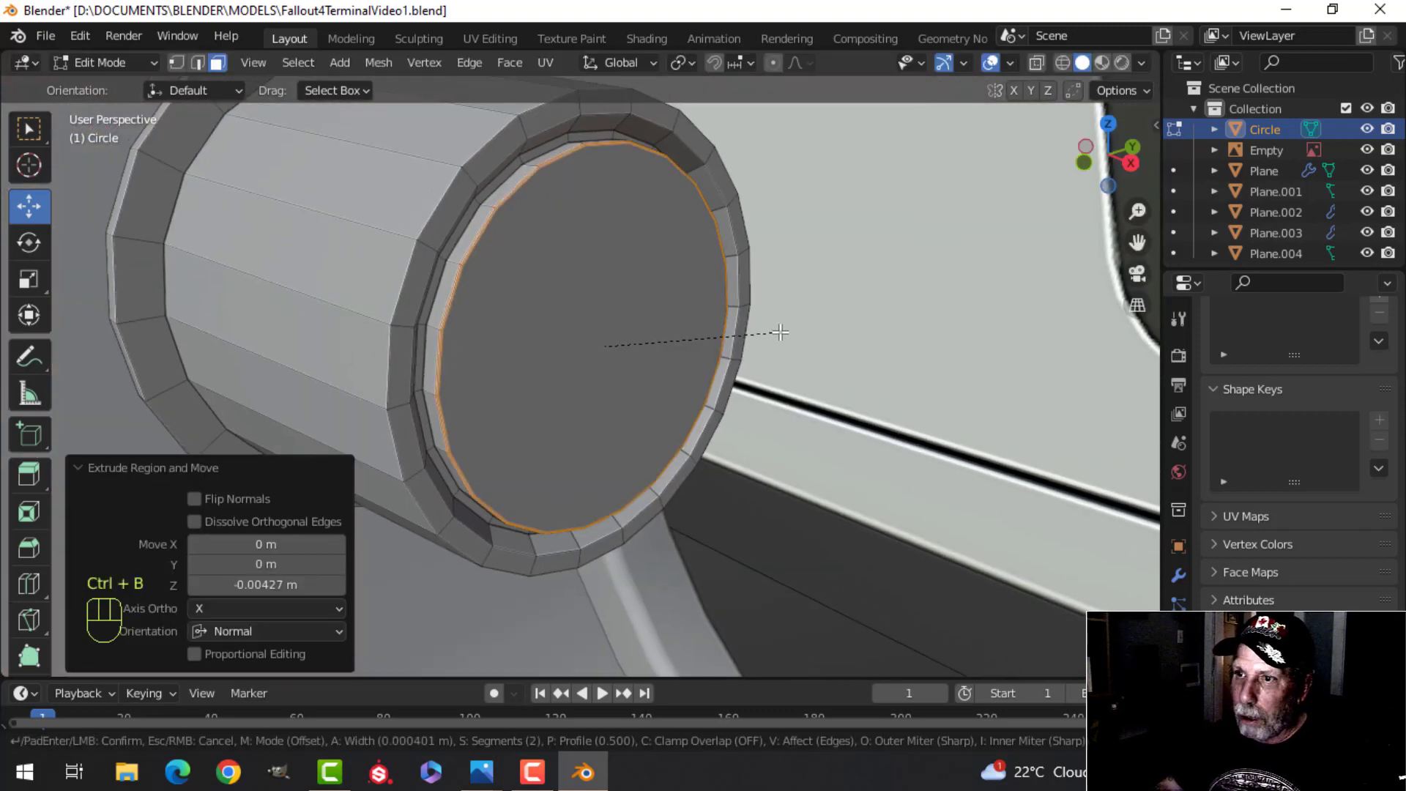
pyautogui.click(789, 334)
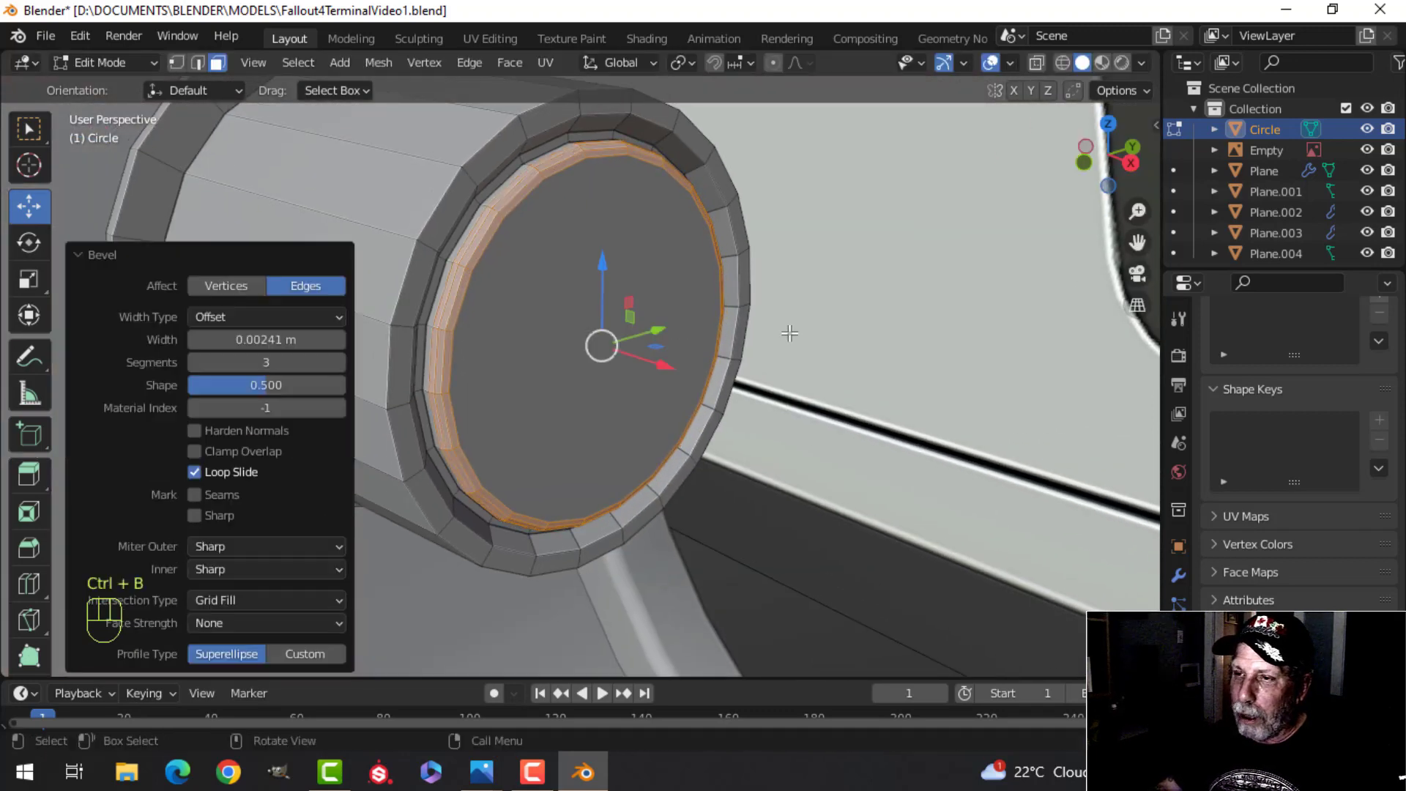
pyautogui.press('Tab')
pyautogui.scroll(-4, 677, 330)
pyautogui.scroll(2, 574, 341)
pyautogui.keyDown('shift'); pyautogui.moveTo(574, 340); pyautogui.dragTo(527, 327, button='middle'); pyautogui.keyUp('shift')
pyautogui.hotkey('alt', 'a')
pyautogui.moveTo(527, 328); pyautogui.dragTo(587, 305, button='middle')
# Step: Select the ring of faces around the knob's side and reduce it to alternating faces with Checker Deselect
pyautogui.click(542, 328)
pyautogui.press('Tab')
pyautogui.hotkey('alt', 'a')
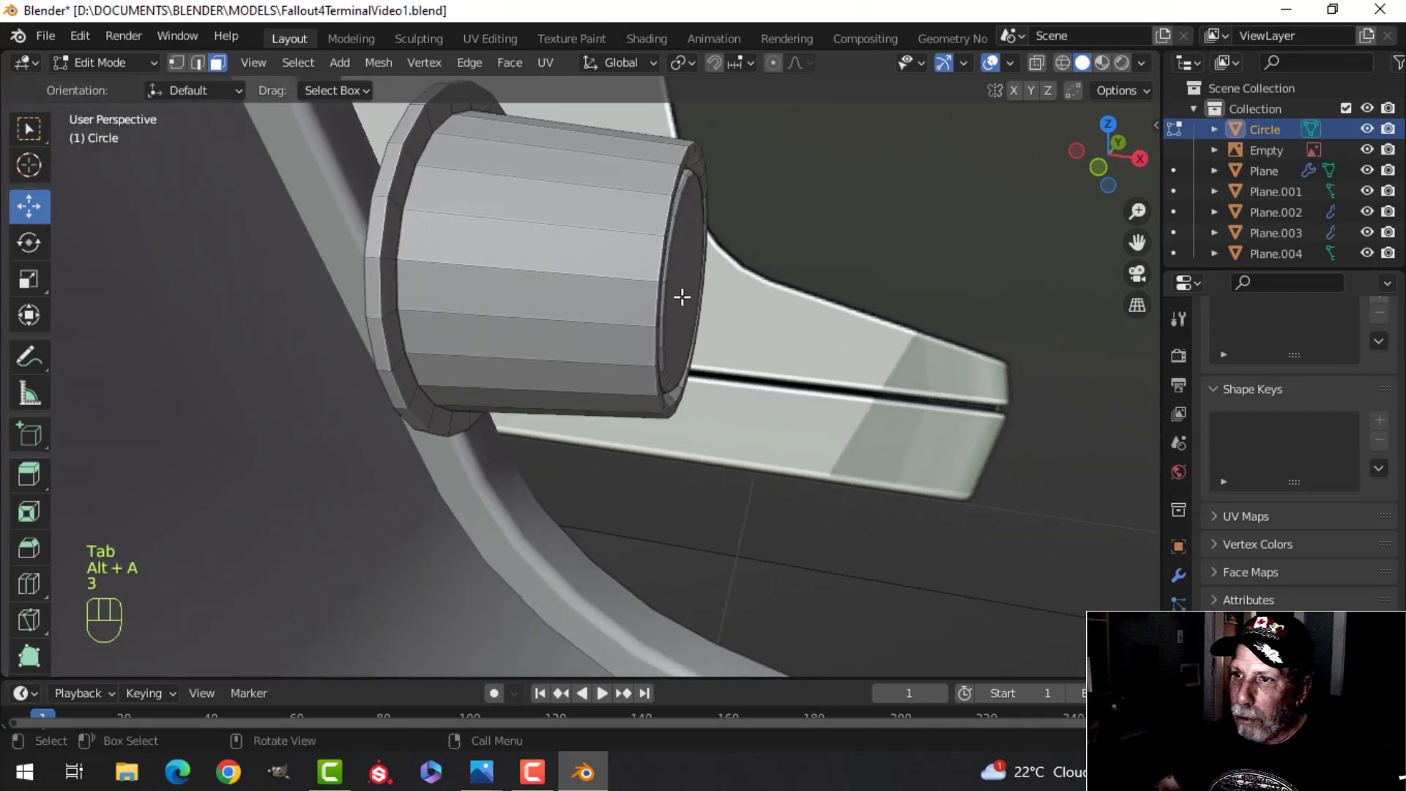
pyautogui.keyDown('alt'); pyautogui.click(541, 223); pyautogui.keyUp('alt')
pyautogui.scroll(-4, 628, 301)
pyautogui.moveTo(681, 319); pyautogui.dragTo(637, 338, button='middle')
pyautogui.scroll(4, 701, 339)
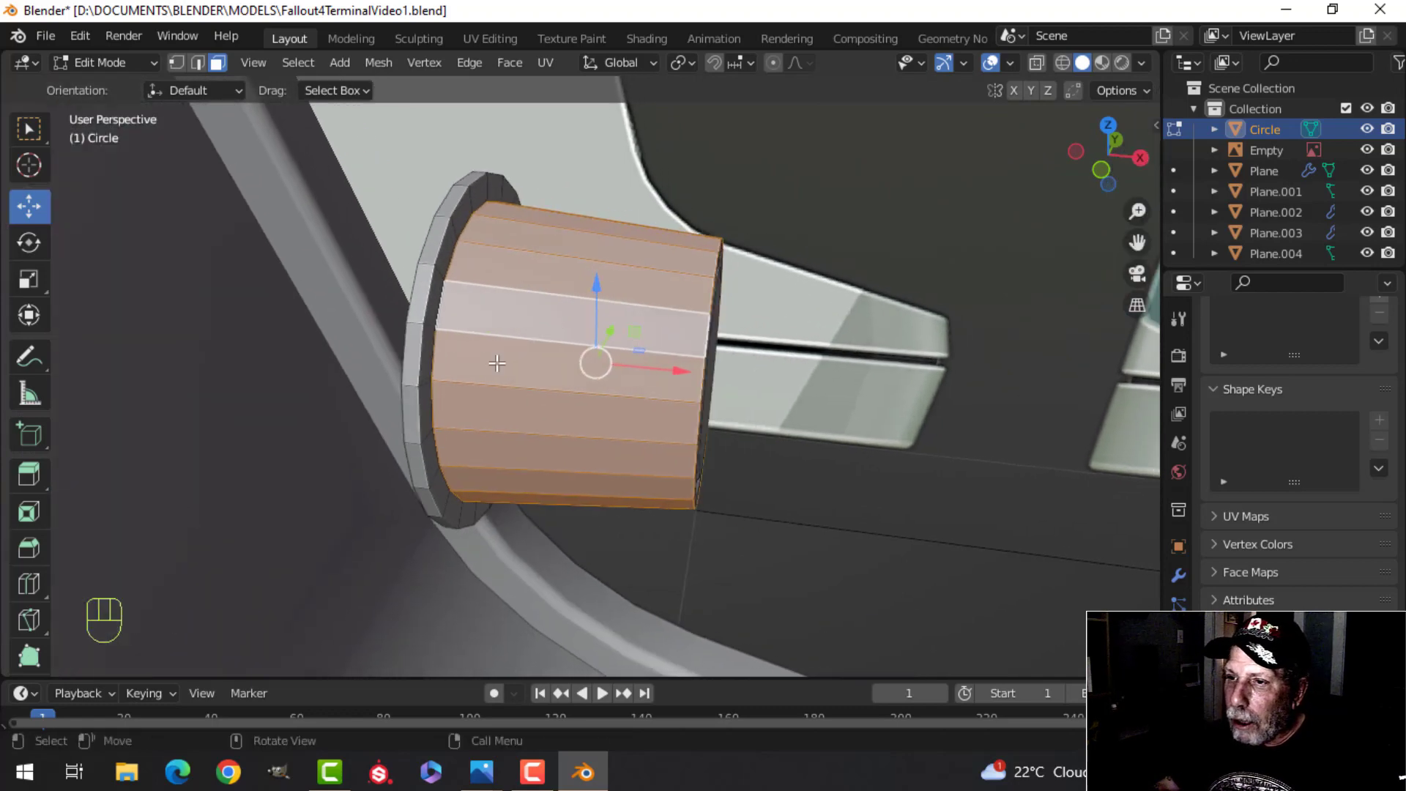
pyautogui.moveTo(697, 302); pyautogui.dragTo(675, 304, button='middle')
pyautogui.keyDown('shift'); pyautogui.moveTo(516, 304); pyautogui.dragTo(594, 320, button='middle'); pyautogui.keyUp('shift')
pyautogui.keyDown('shift'); pyautogui.moveTo(473, 262); pyautogui.dragTo(598, 303, button='middle'); pyautogui.keyUp('shift')
pyautogui.click(300, 65)
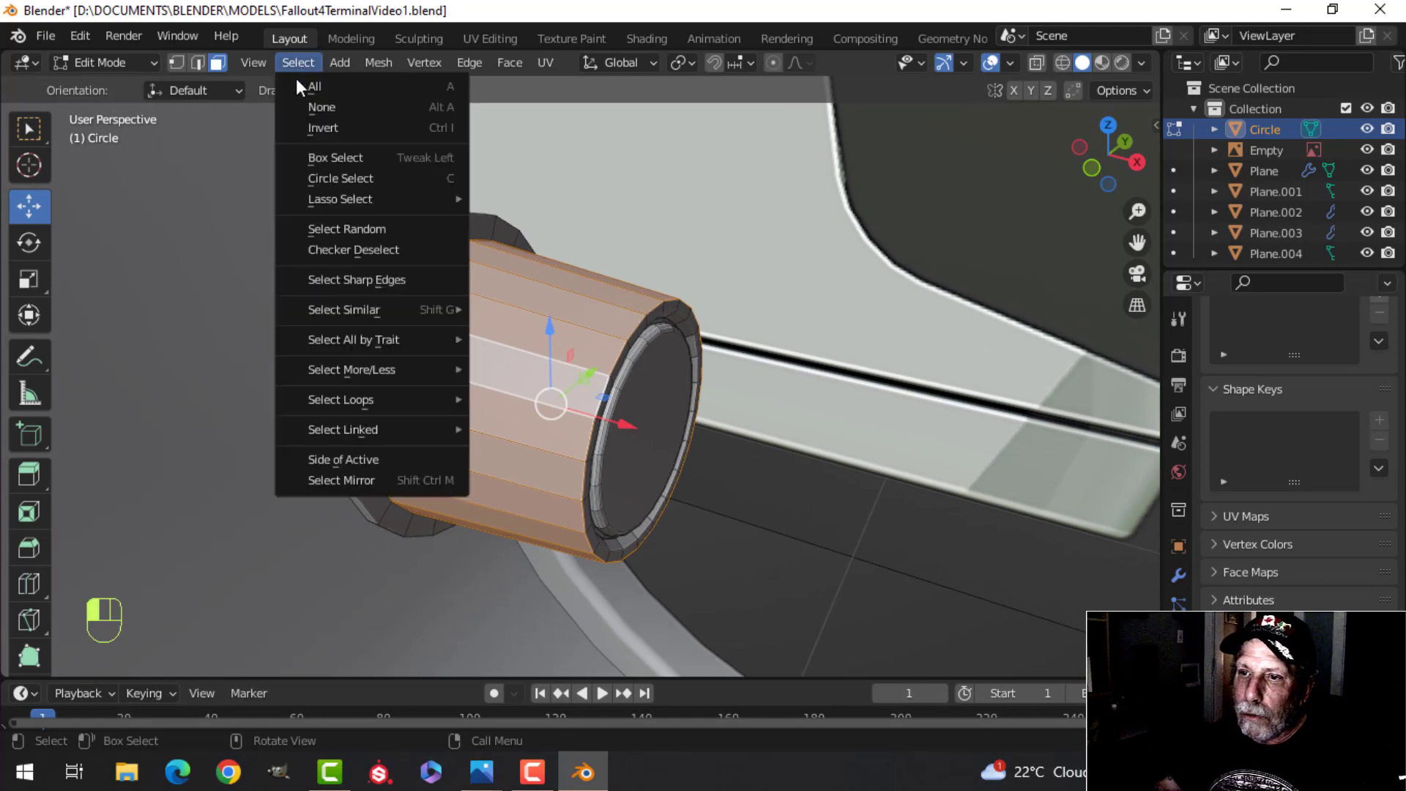
pyautogui.click(339, 249)
pyautogui.scroll(3, 711, 339)
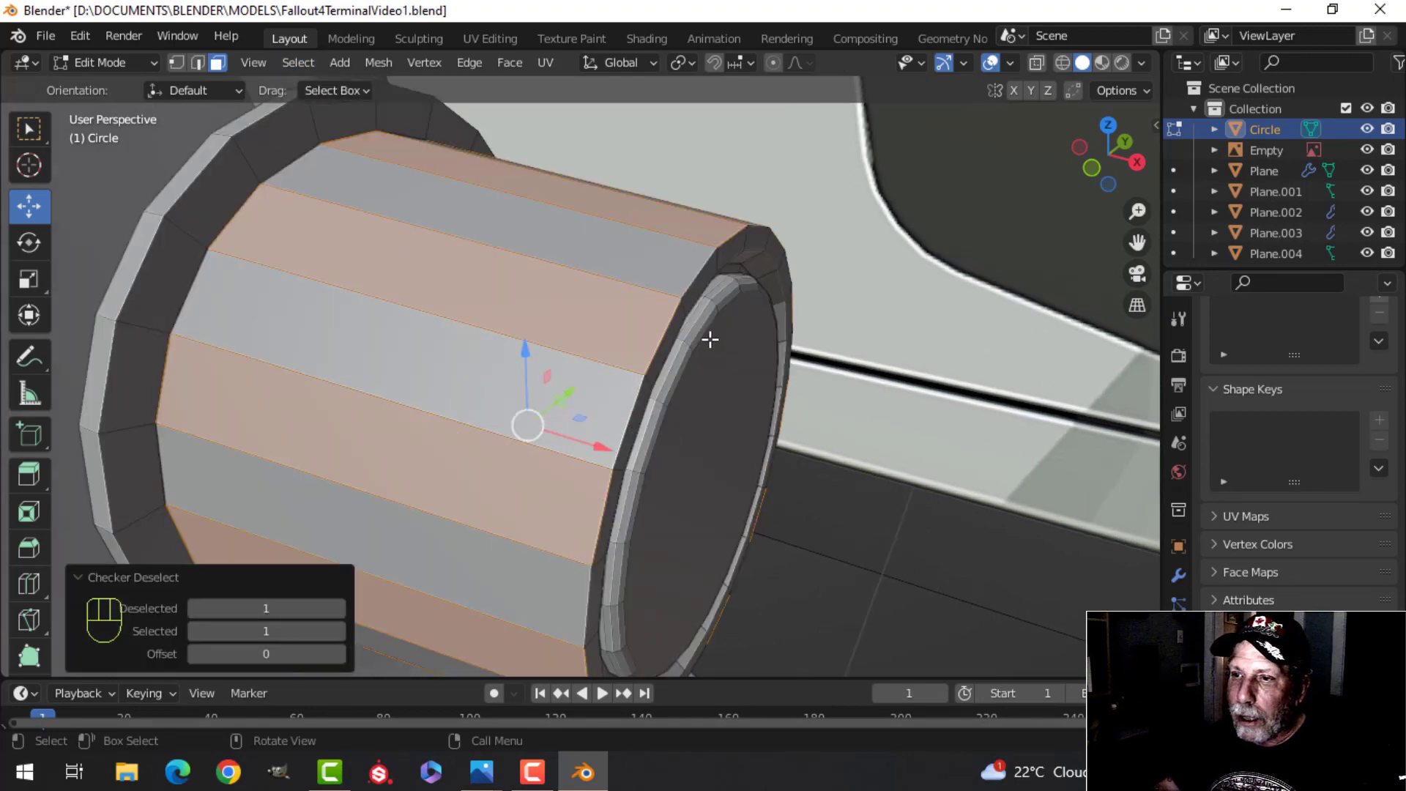
# Step: Inset the alternating side faces by about 0.0023 m and sink them into grooves with an extrusion and Shrink/Fatten of about 0.0025 m
pyautogui.scroll(-2, 710, 339)
pyautogui.press('i')
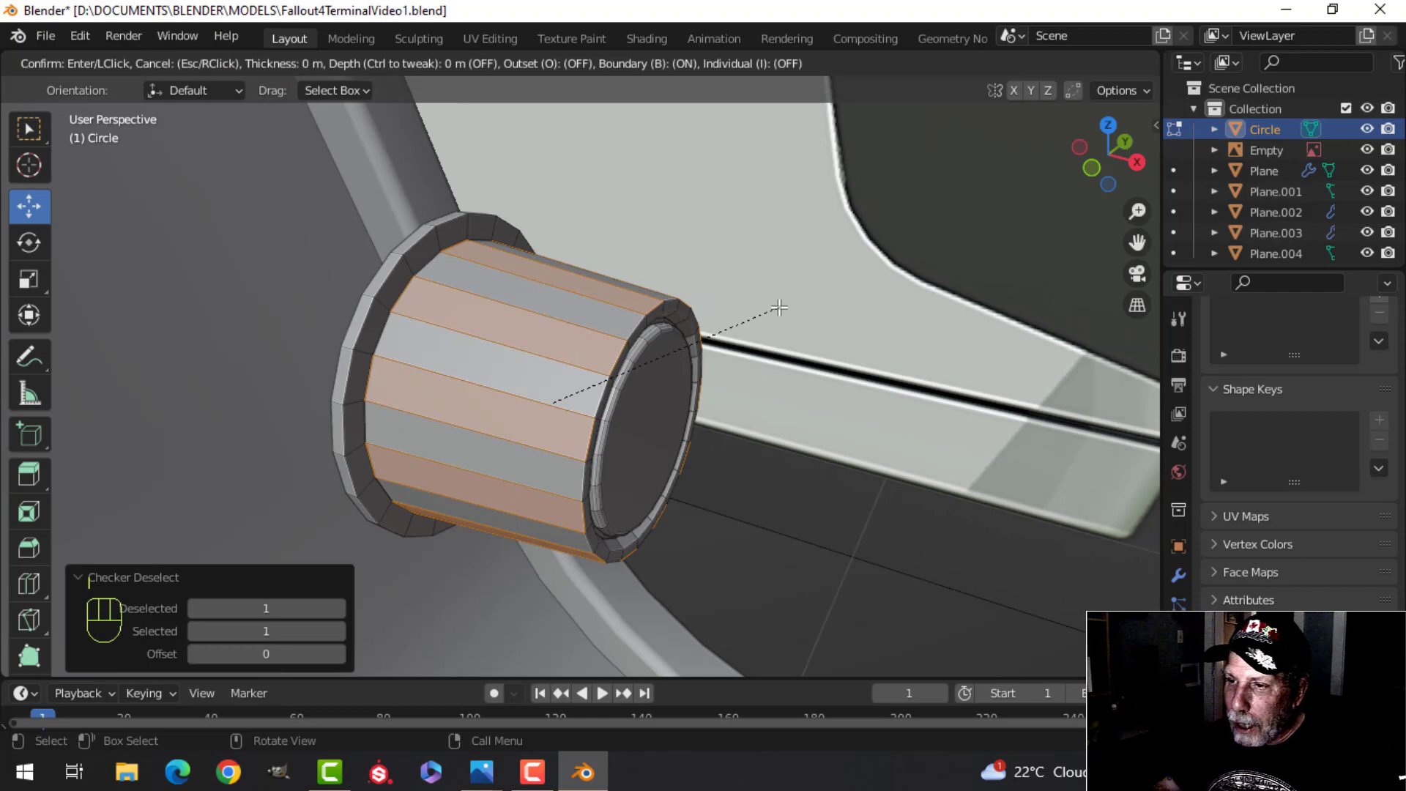
pyautogui.press('shift')
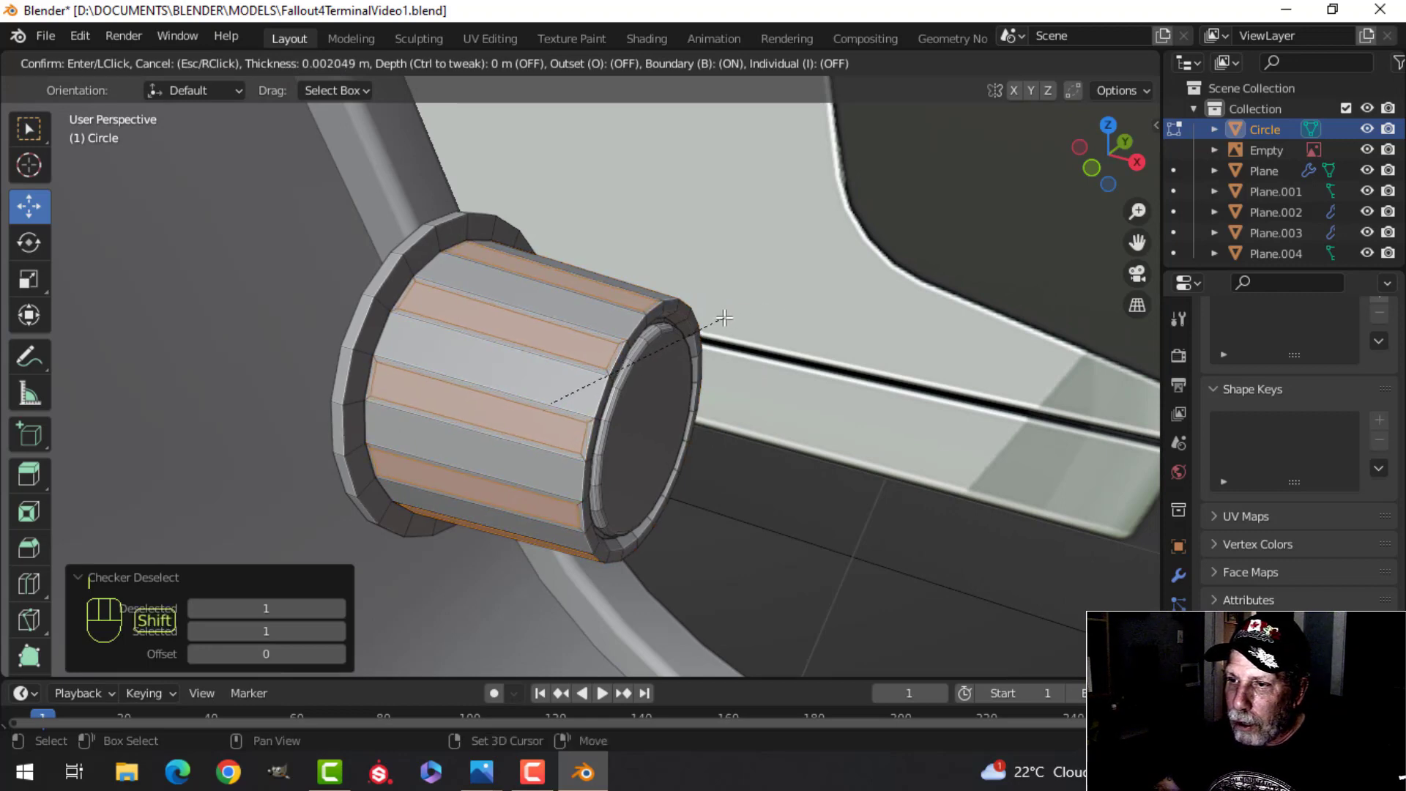
pyautogui.click(718, 319)
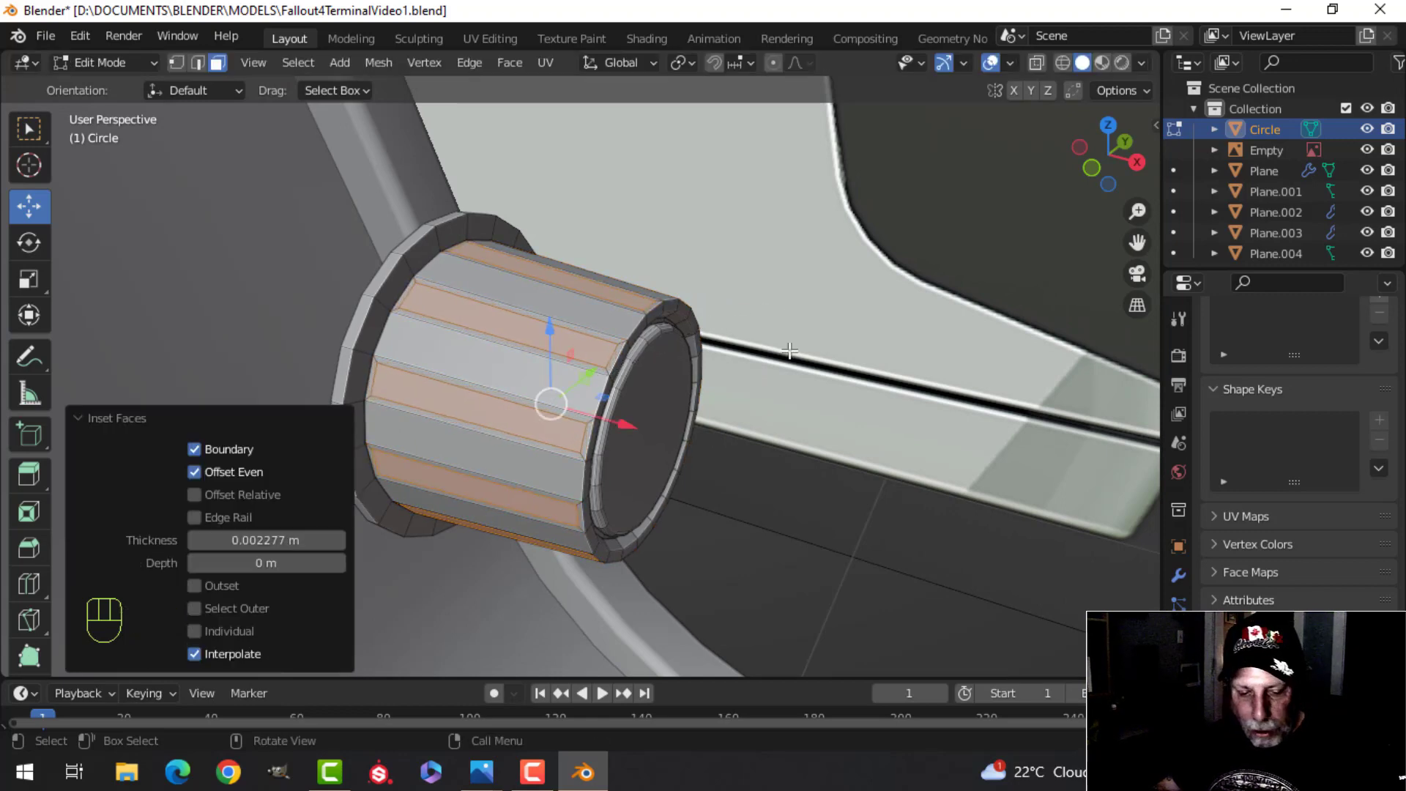
pyautogui.press('e')
pyautogui.hotkey('alt', 's')
pyautogui.press('shift')
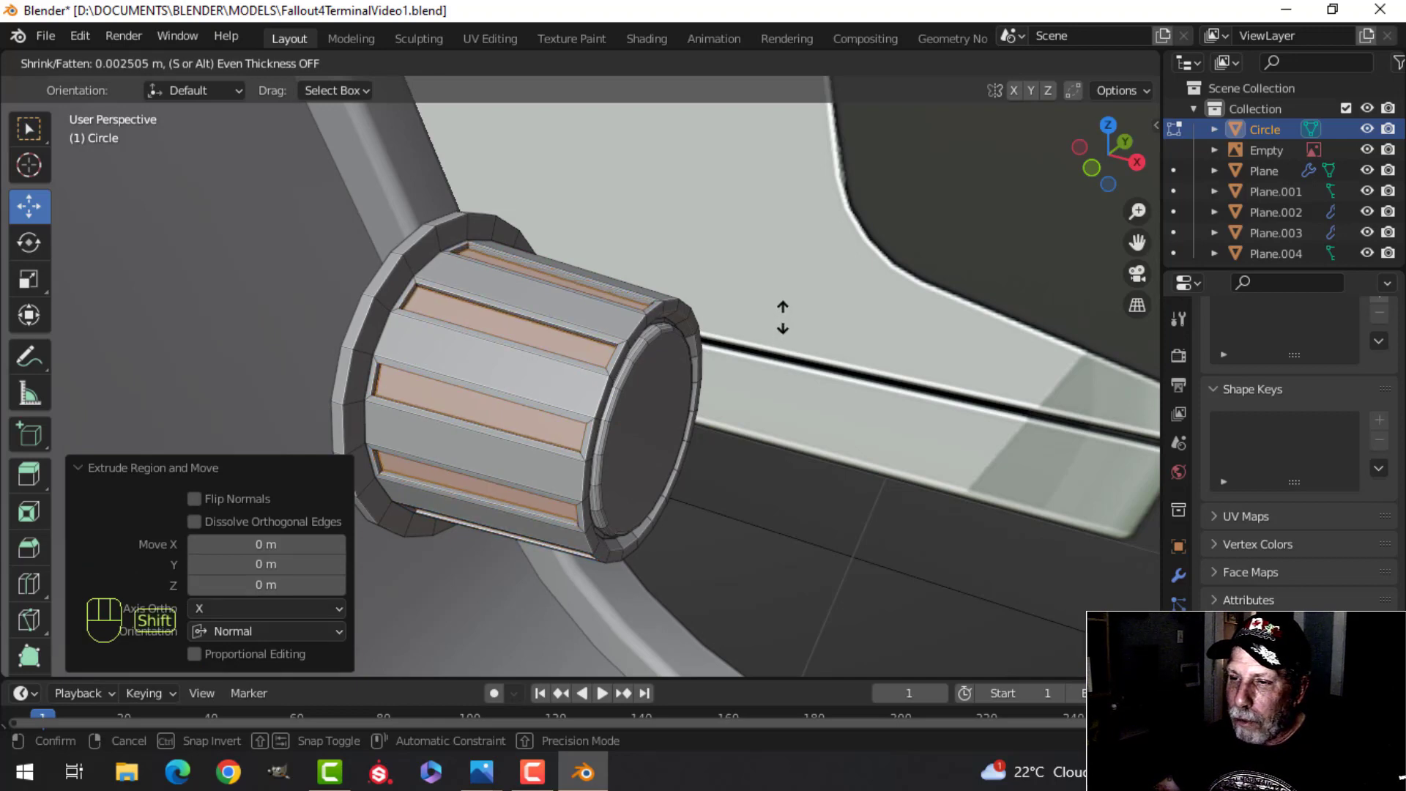
pyautogui.click(782, 317)
pyautogui.press('Tab')
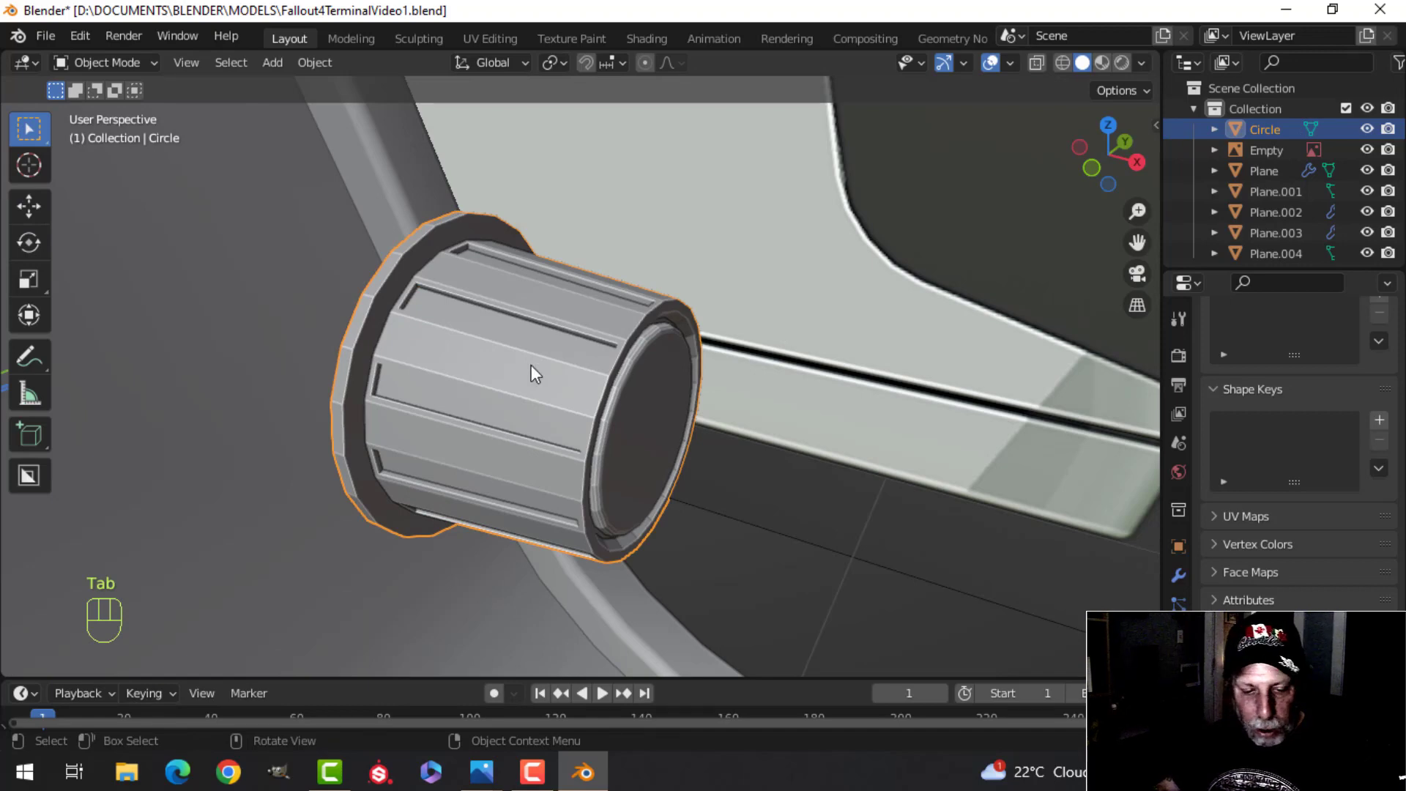
# Step: Add level 1 subdivision to the knob and shade it smooth
pyautogui.hotkey('ctrl', '1')
pyautogui.rightClick(509, 354)
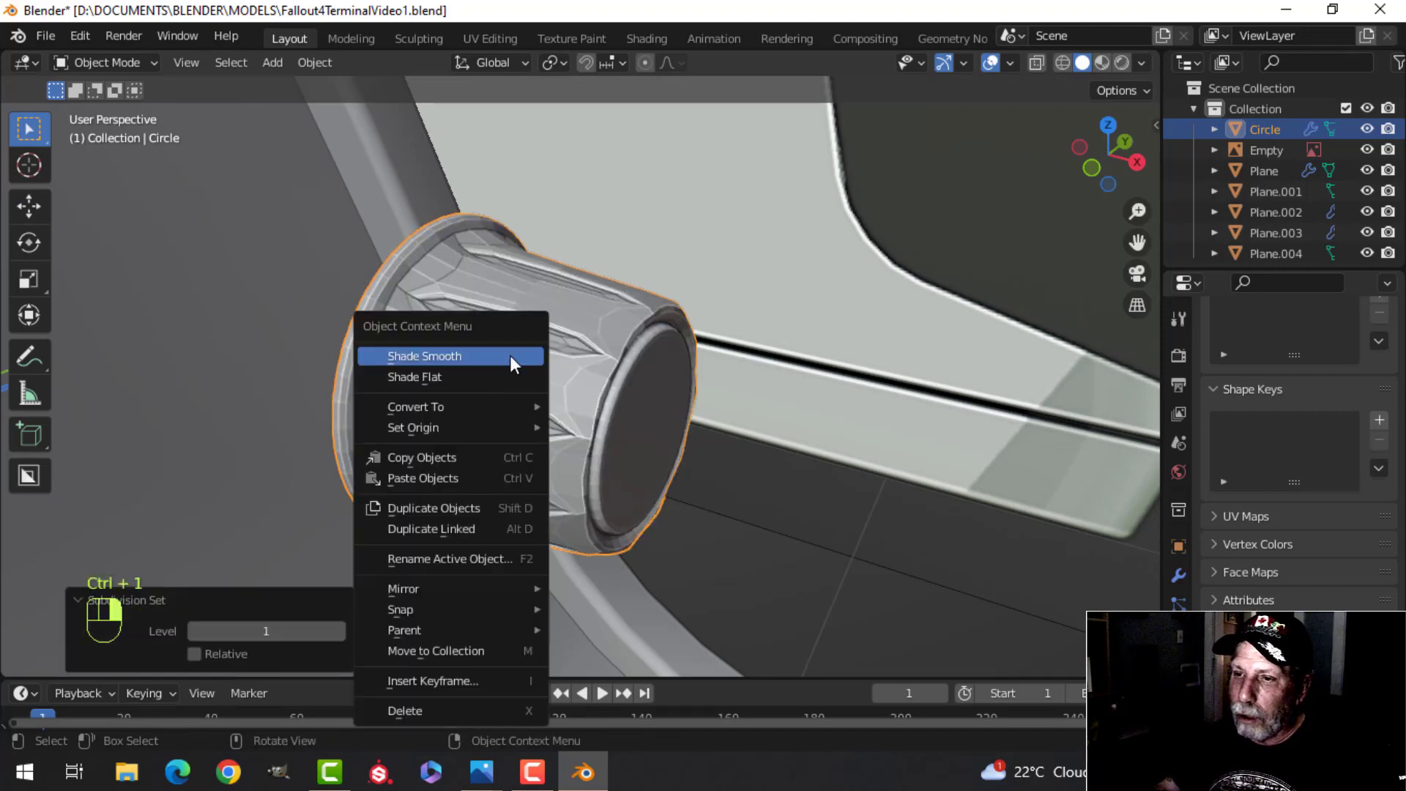
pyautogui.click(511, 357)
# Step: Add two loop cuts around the knob's side, one close to the base flange and one close to the front end
pyautogui.press('Tab')
pyautogui.hotkey('ctrl', 'r')
pyautogui.click(487, 372)
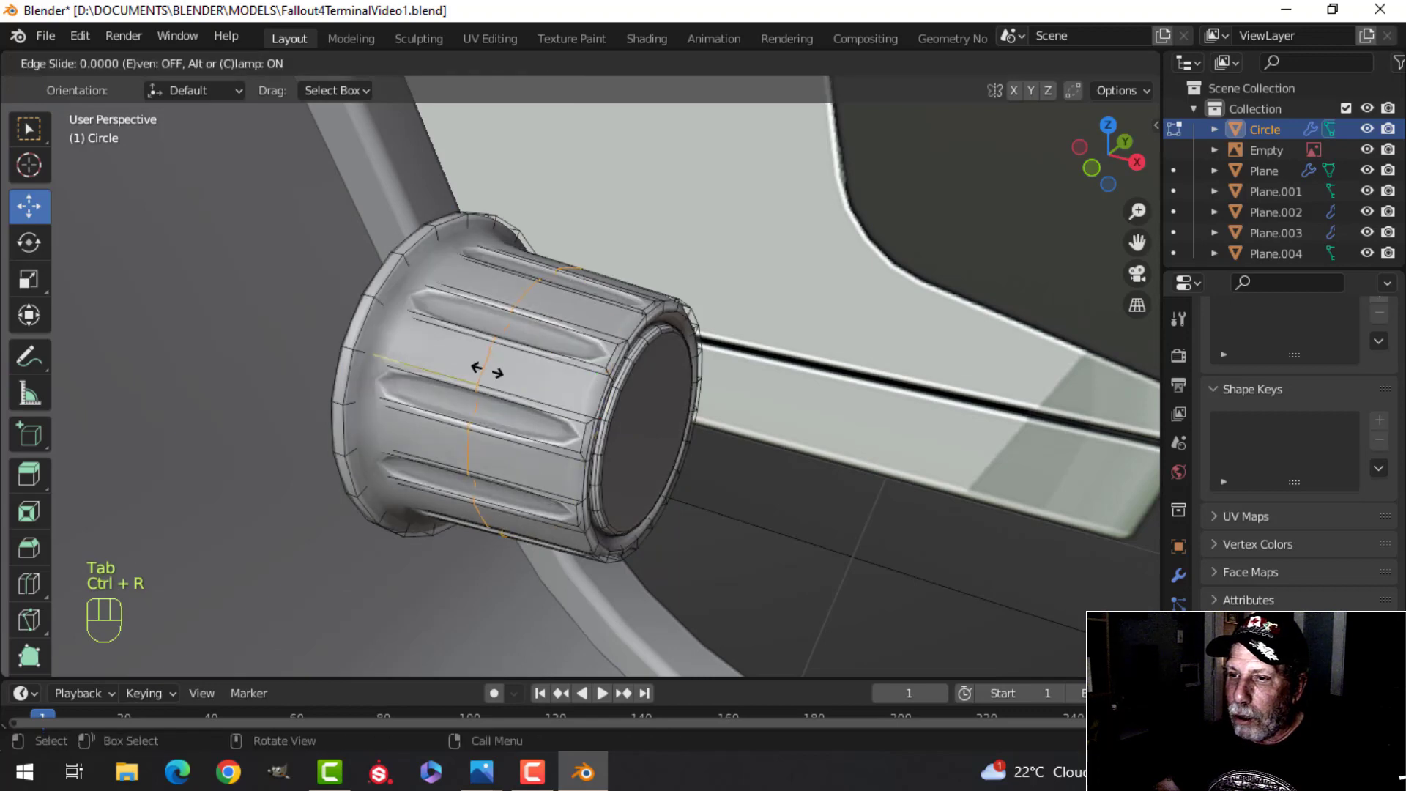
pyautogui.click(407, 310)
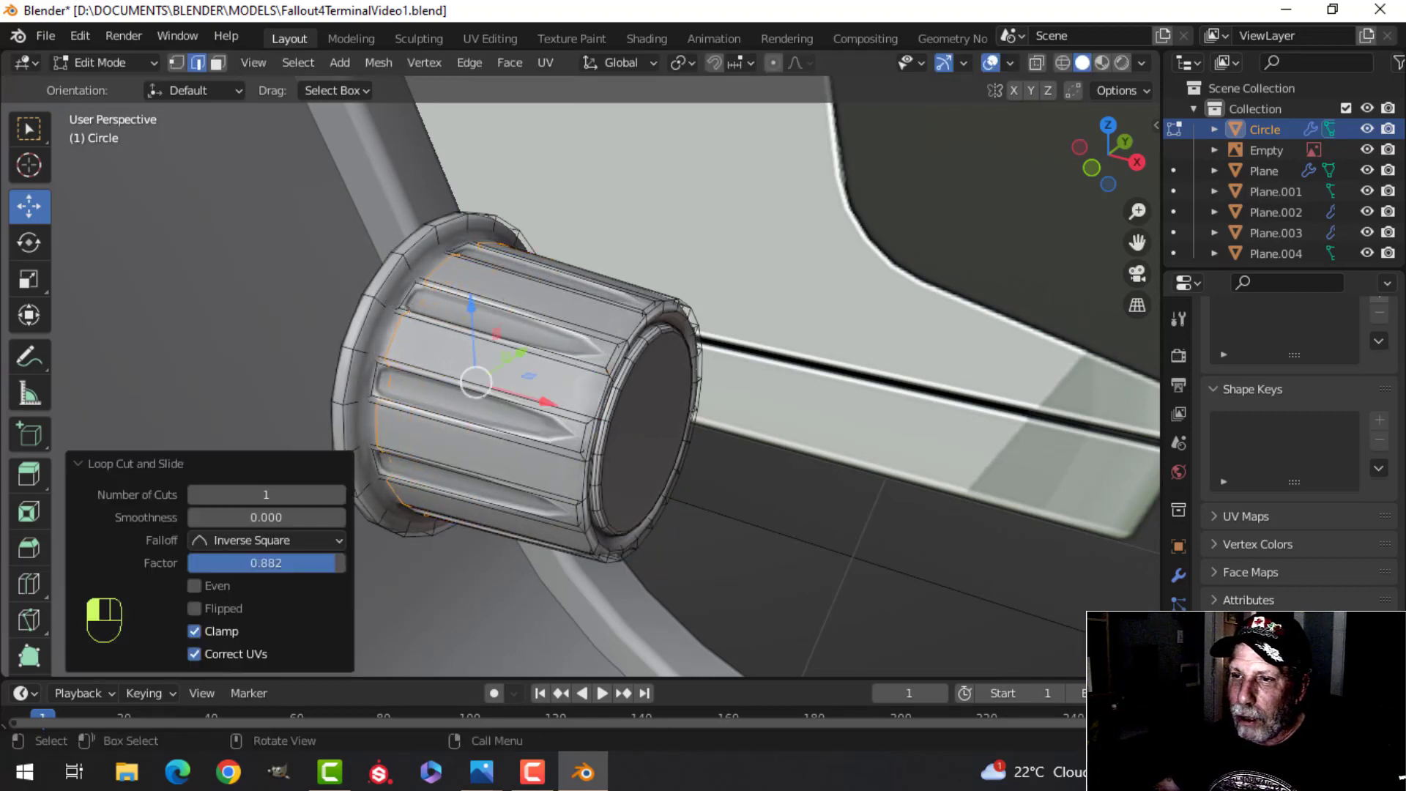
pyautogui.hotkey('ctrl', 'r')
pyautogui.click(503, 320)
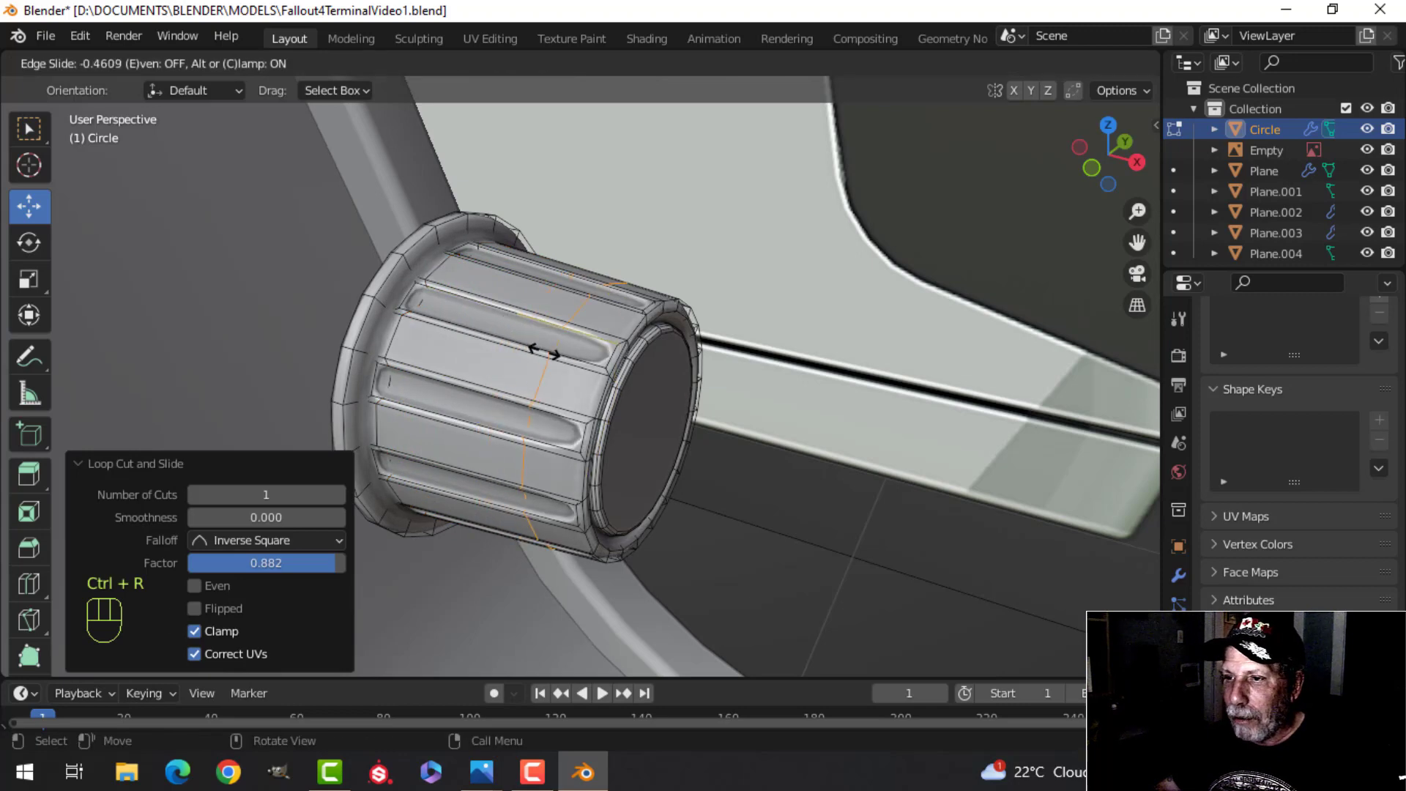
pyautogui.click(582, 373)
pyautogui.press('Tab')
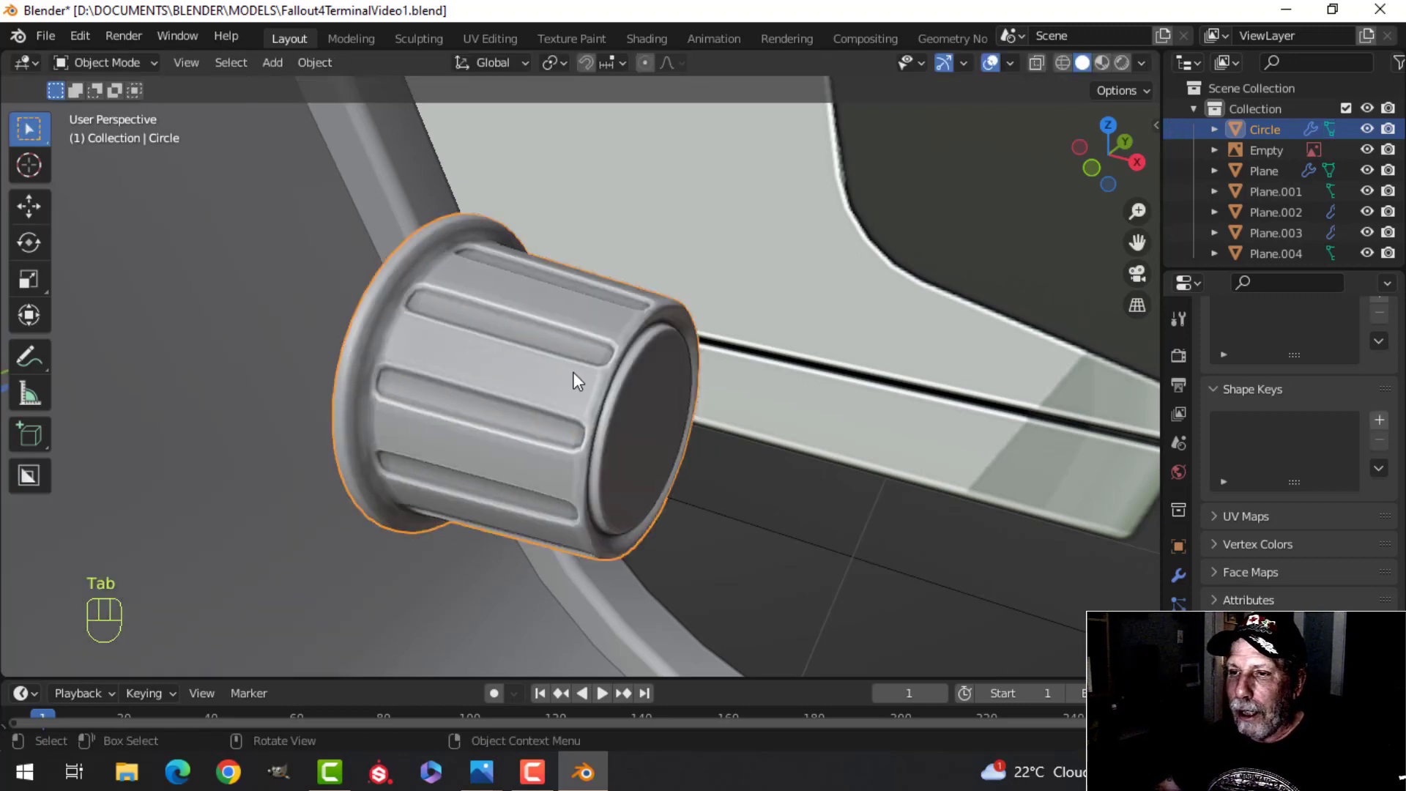
# Step: Merge all of the knob's vertices by distance and correct its face normals
pyautogui.press('Tab')
pyautogui.press('a')
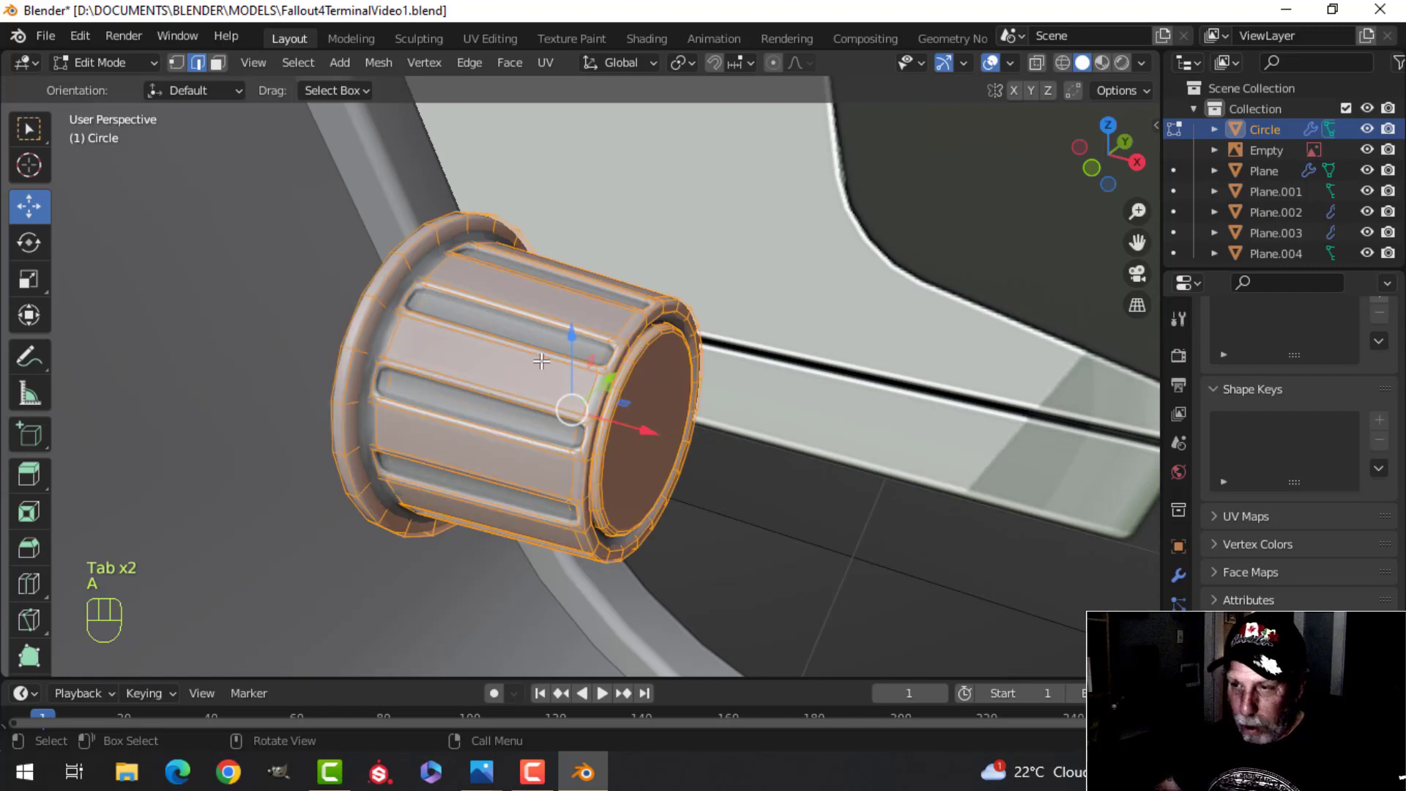
pyautogui.press('m')
pyautogui.click(513, 431)
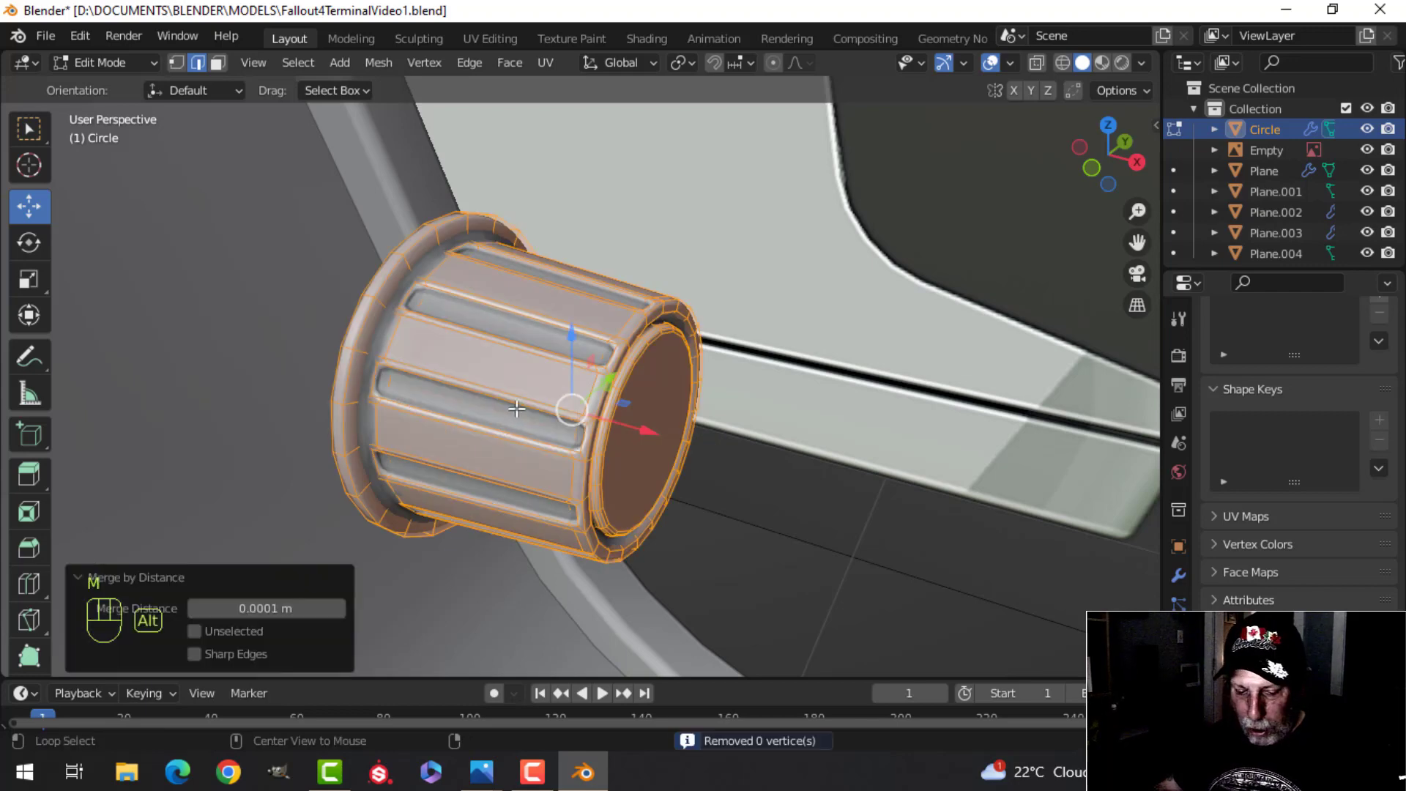
pyautogui.hotkey('alt', 'n')
pyautogui.click(517, 407)
pyautogui.press('Tab')
# Step: Clear the knob's selection, open its modifier settings and turn off the subdivision's viewport display
pyautogui.scroll(-5, 571, 408)
pyautogui.hotkey('alt', 'a')
pyautogui.moveTo(647, 409); pyautogui.dragTo(530, 372, button='middle')
pyautogui.scroll(3, 499, 375)
pyautogui.scroll(3, 539, 427)
pyautogui.click(439, 381)
pyautogui.press('Tab')
pyautogui.moveTo(397, 387); pyautogui.dragTo(513, 399, button='middle')
pyautogui.hotkey('alt', 'a')
pyautogui.click(1180, 574)
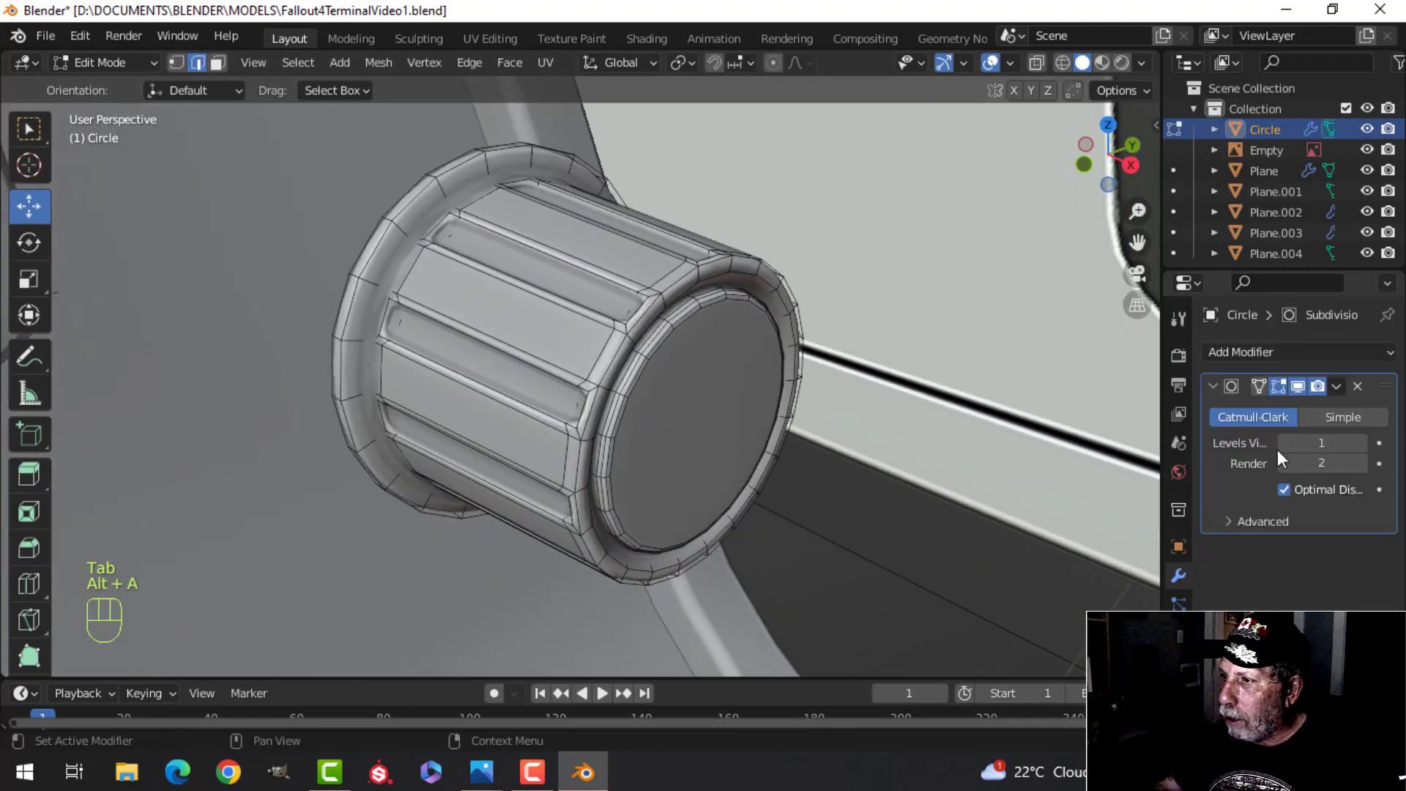
pyautogui.click(1298, 387)
# Step: Add two loop cuts around the knob's front rim, with slide factors of about -0.409 and 0.75
pyautogui.keyDown('shift'); pyautogui.moveTo(916, 425); pyautogui.dragTo(744, 437, button='middle'); pyautogui.keyUp('shift')
pyautogui.scroll(4, 792, 439)
pyautogui.scroll(-6, 775, 433)
pyautogui.scroll(3, 655, 417)
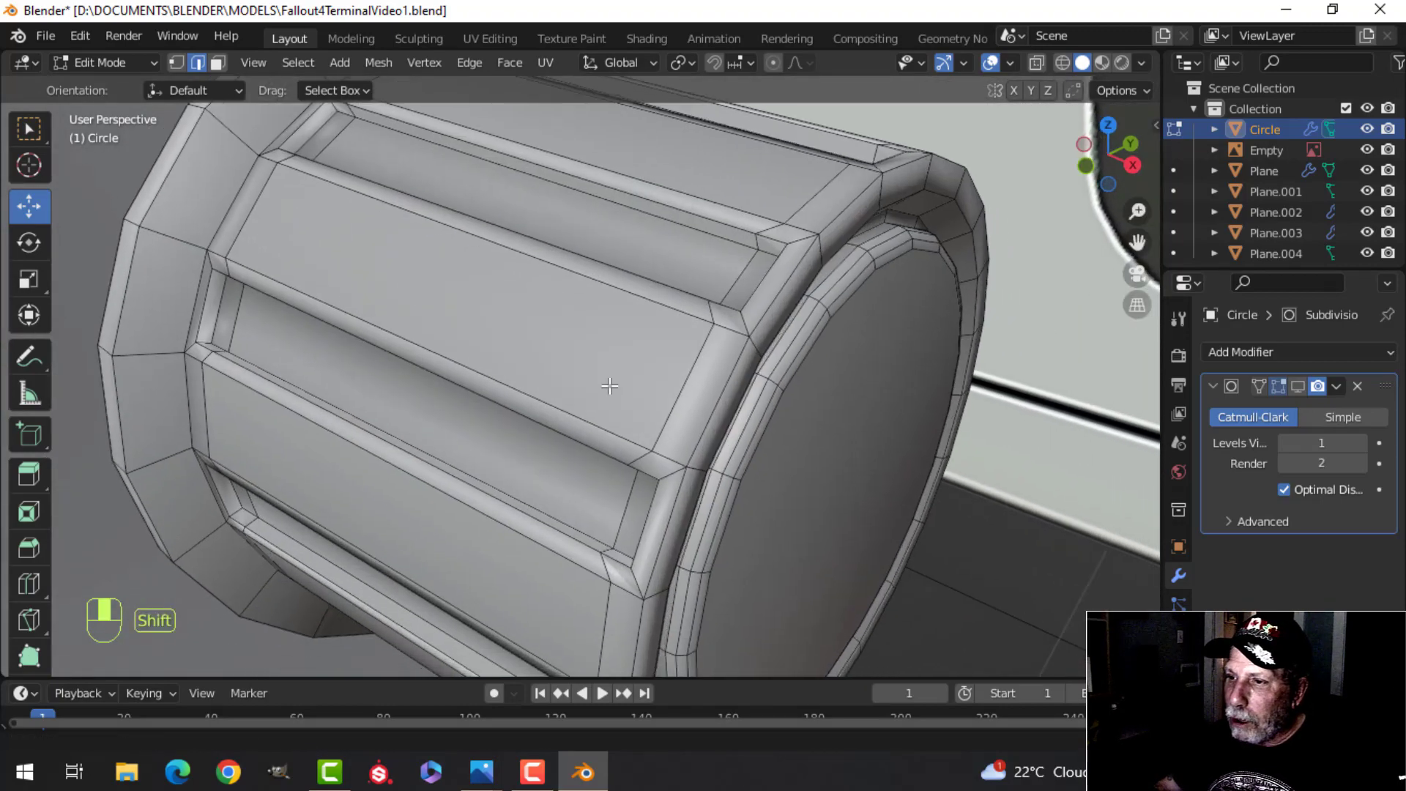
pyautogui.keyDown('shift'); pyautogui.moveTo(655, 417); pyautogui.dragTo(576, 376, button='middle'); pyautogui.keyUp('shift')
pyautogui.hotkey('ctrl', 'r')
pyautogui.click(527, 282)
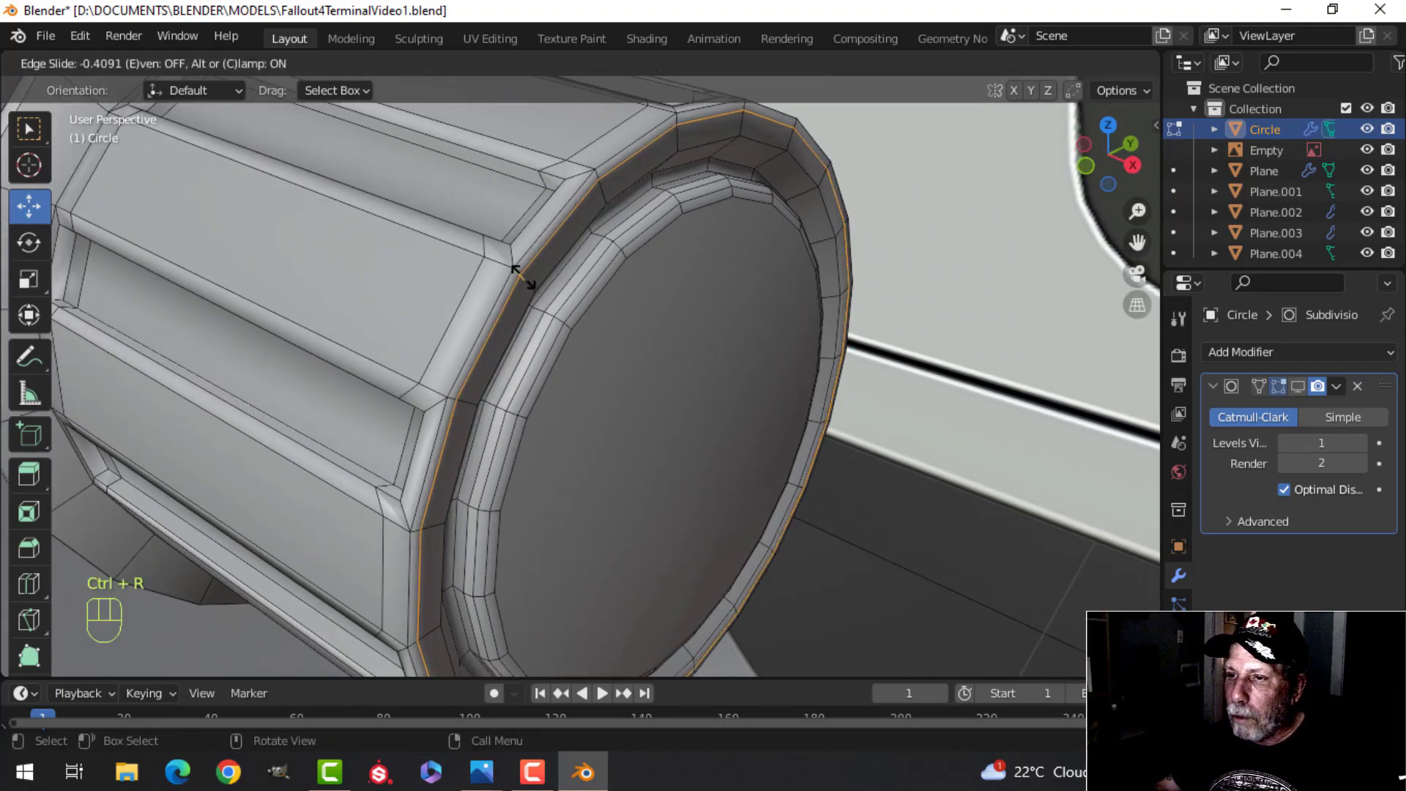
pyautogui.click(523, 277)
pyautogui.hotkey('ctrl', 'r')
pyautogui.click(527, 276)
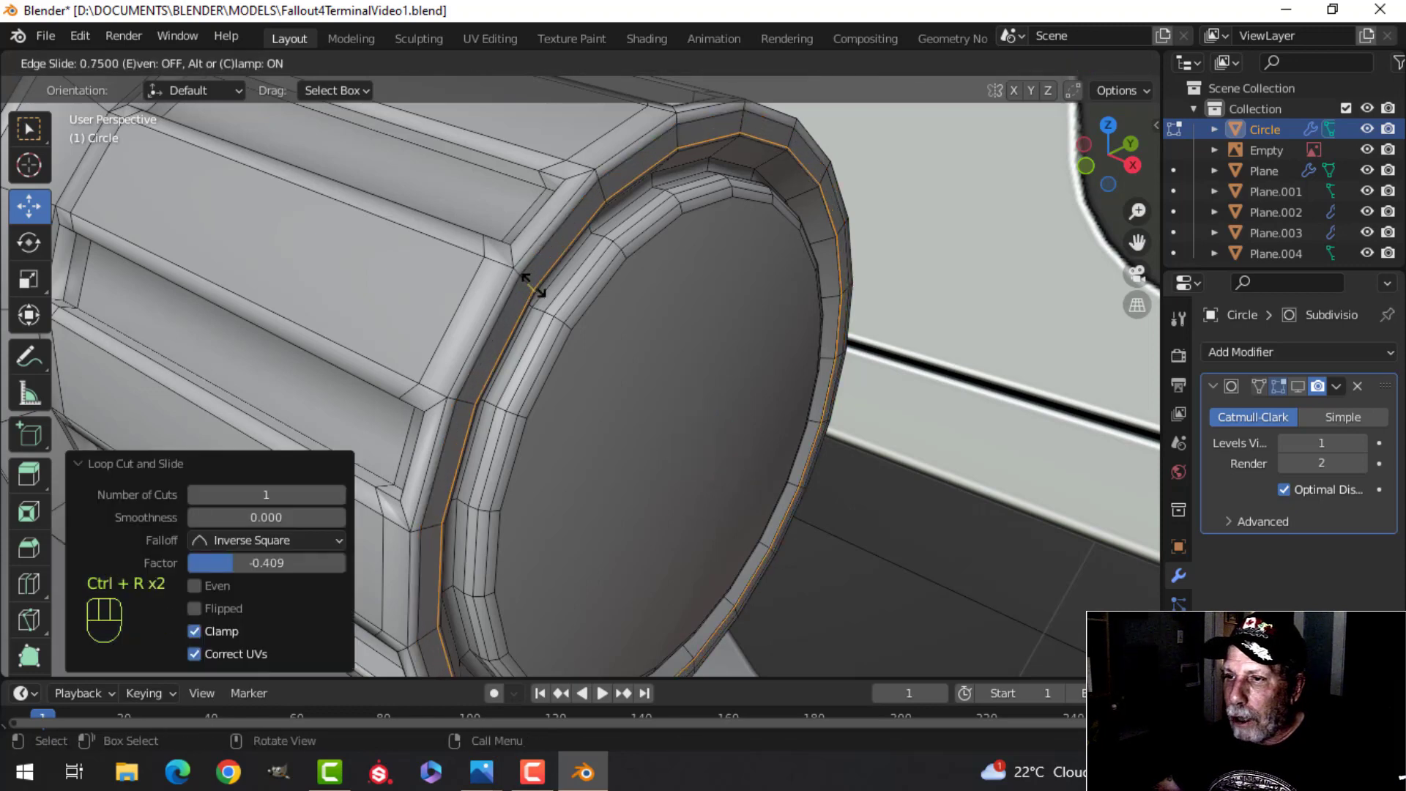
pyautogui.click(528, 287)
# Step: Add a loop cut on the base flange close to the knob's side and bevel the flange's outer edge loop with 3 segments
pyautogui.moveTo(390, 261); pyautogui.dragTo(709, 406, button='middle')
pyautogui.hotkey('alt', 'a')
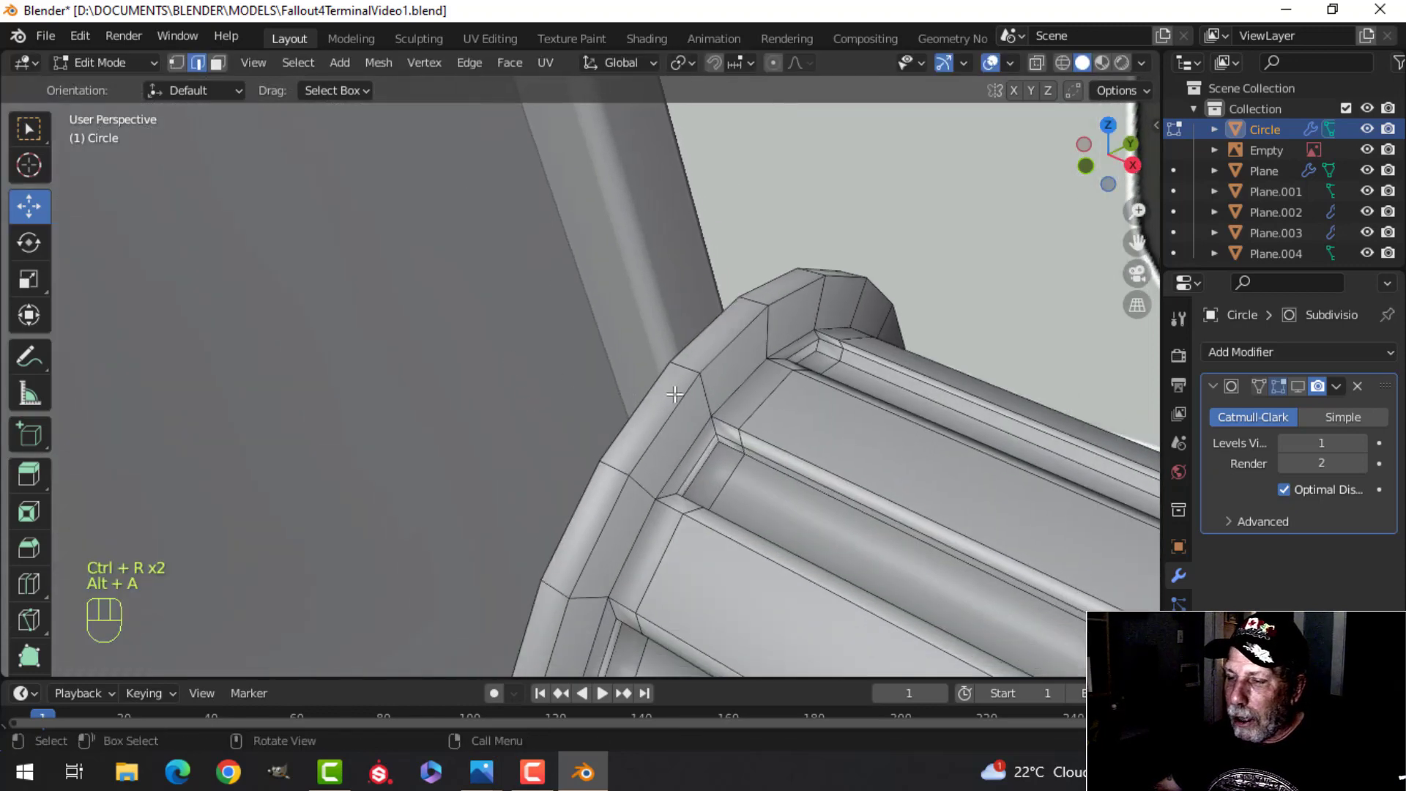
pyautogui.hotkey('ctrl', 'r')
pyautogui.click(709, 406)
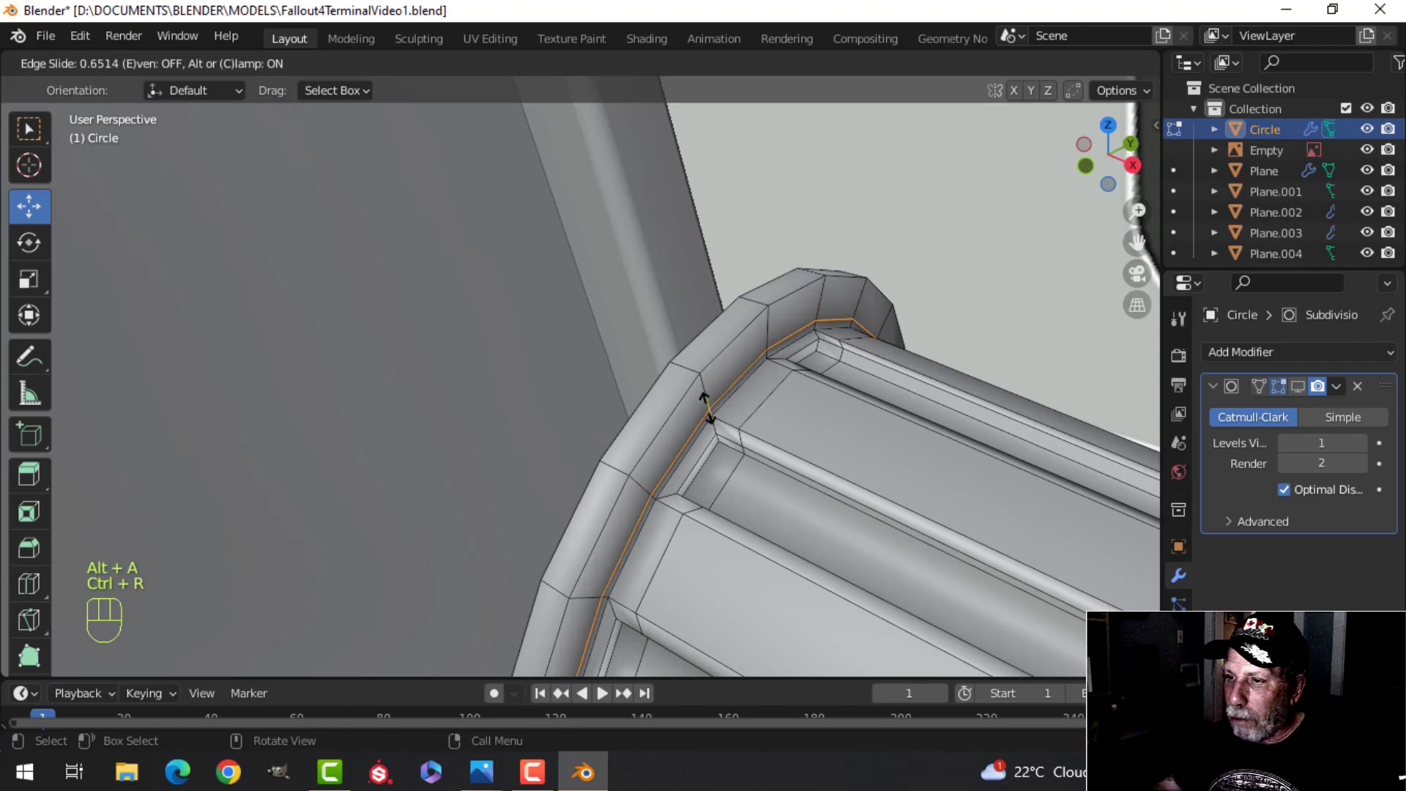
pyautogui.click(712, 369)
pyautogui.keyDown('alt'); pyautogui.keyDown('shift'); pyautogui.click(794, 317); pyautogui.keyUp('shift'); pyautogui.keyUp('alt')
pyautogui.hotkey('ctrl', 'b')
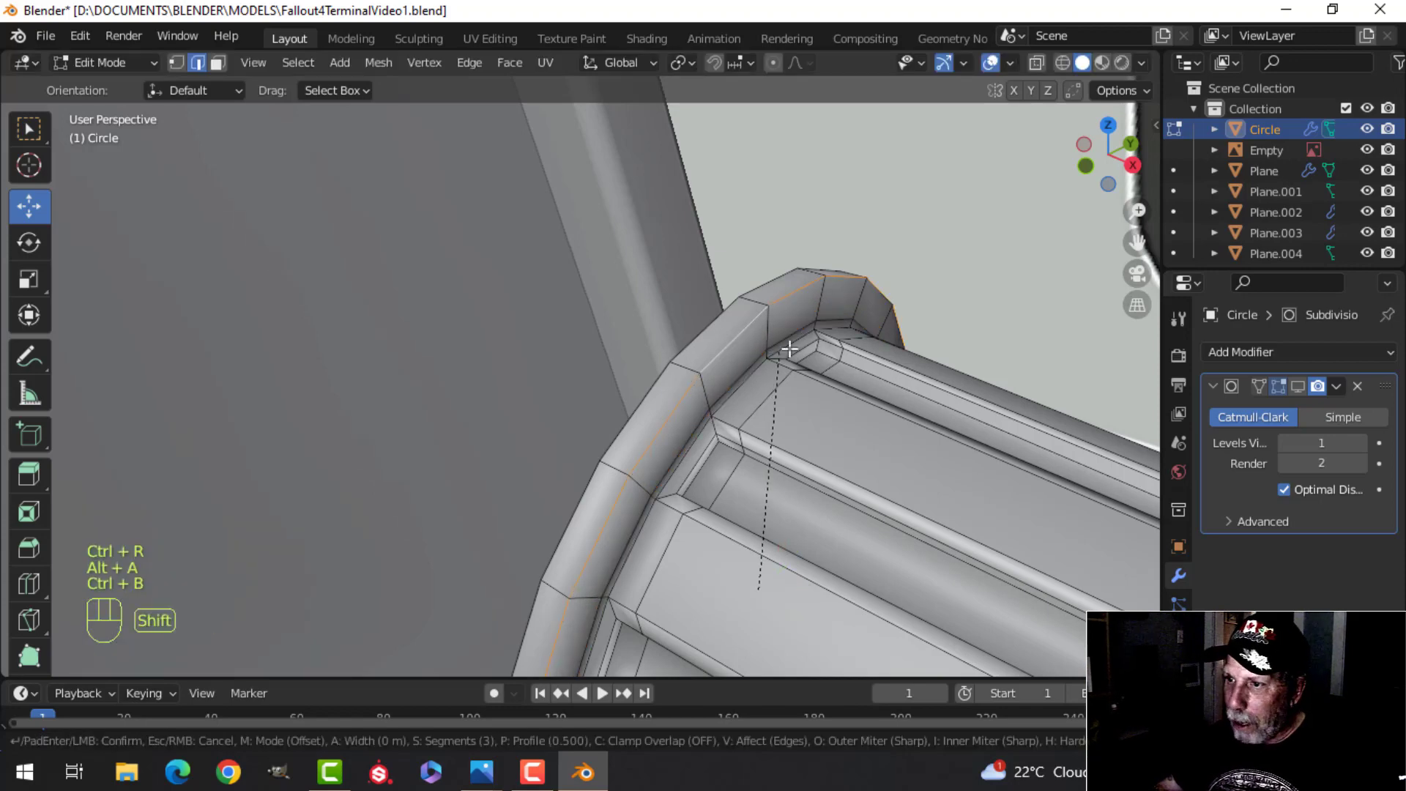
pyautogui.click(818, 279)
# Step: Return to Object Mode, turn the knob's subdivision display back on in the viewport and deselect everything
pyautogui.scroll(-4, 818, 279)
pyautogui.press('Tab')
pyautogui.click(1297, 386)
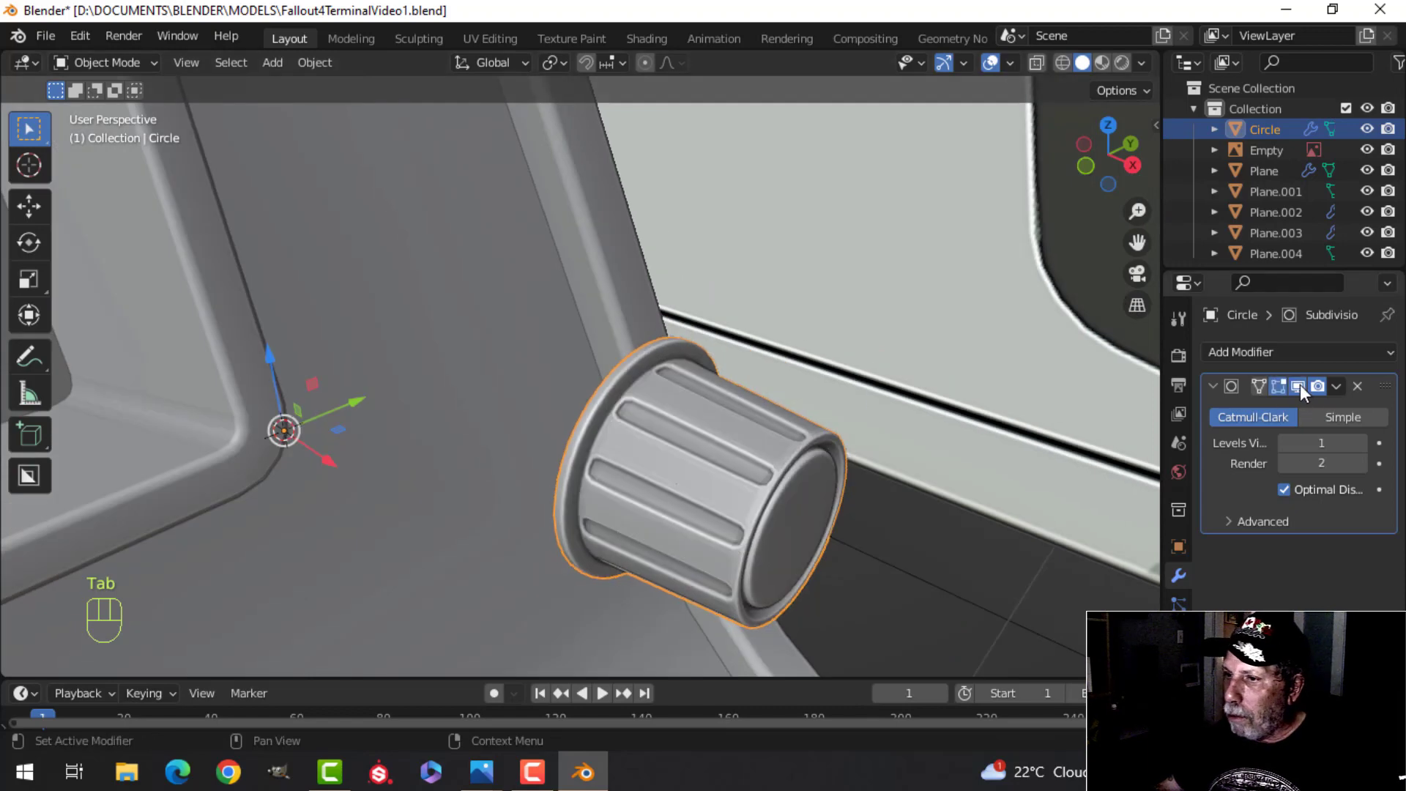
pyautogui.hotkey('alt', 'a')
# Step: Isolate the knob in local view and enter Edit Mode with nothing selected
pyautogui.scroll(4, 805, 487)
pyautogui.keyDown('shift'); pyautogui.moveTo(820, 508); pyautogui.dragTo(477, 394, button='middle'); pyautogui.keyUp('shift')
pyautogui.keyDown('shift'); pyautogui.moveTo(469, 341); pyautogui.dragTo(460, 388, button='middle'); pyautogui.keyUp('shift')
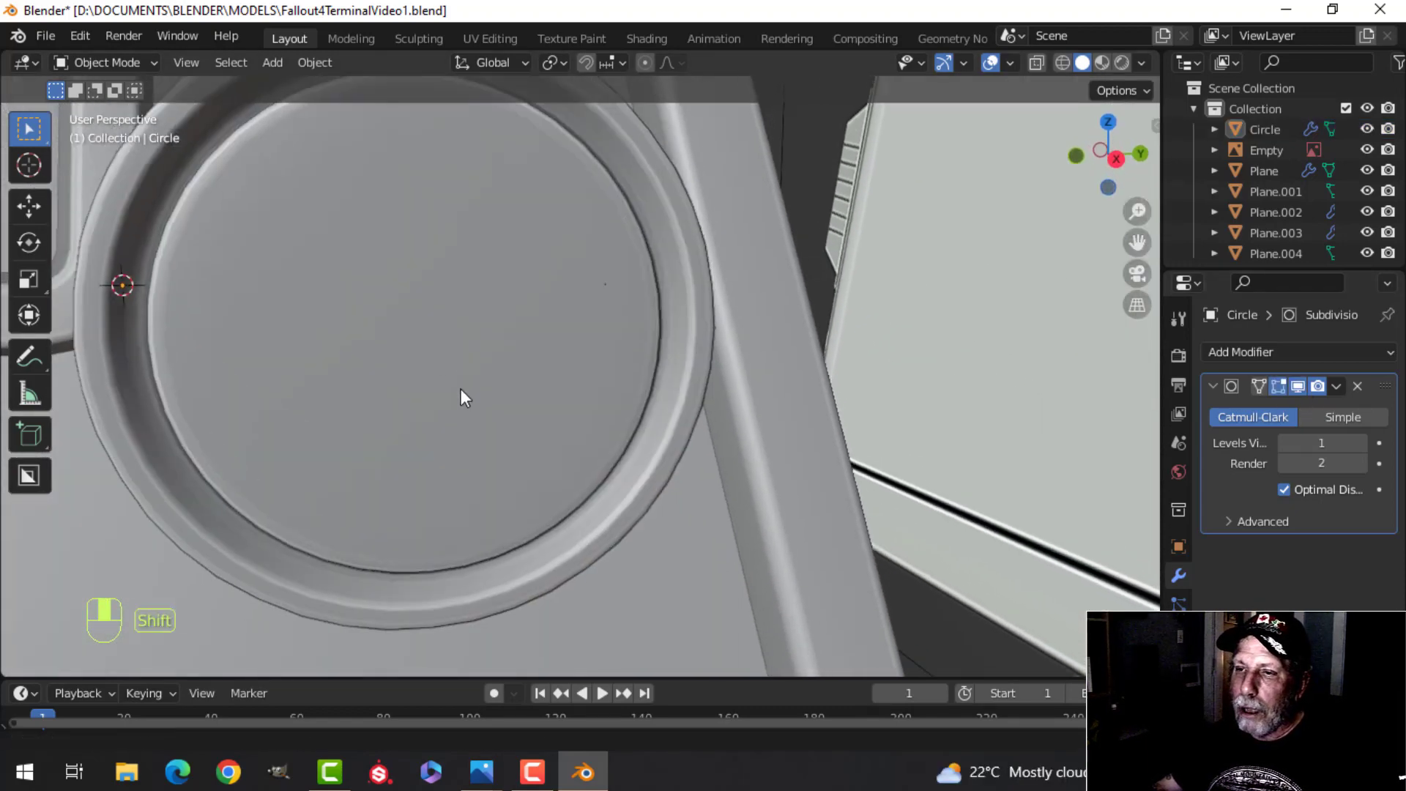
pyautogui.click(463, 387)
pyautogui.press('KP_Divide')
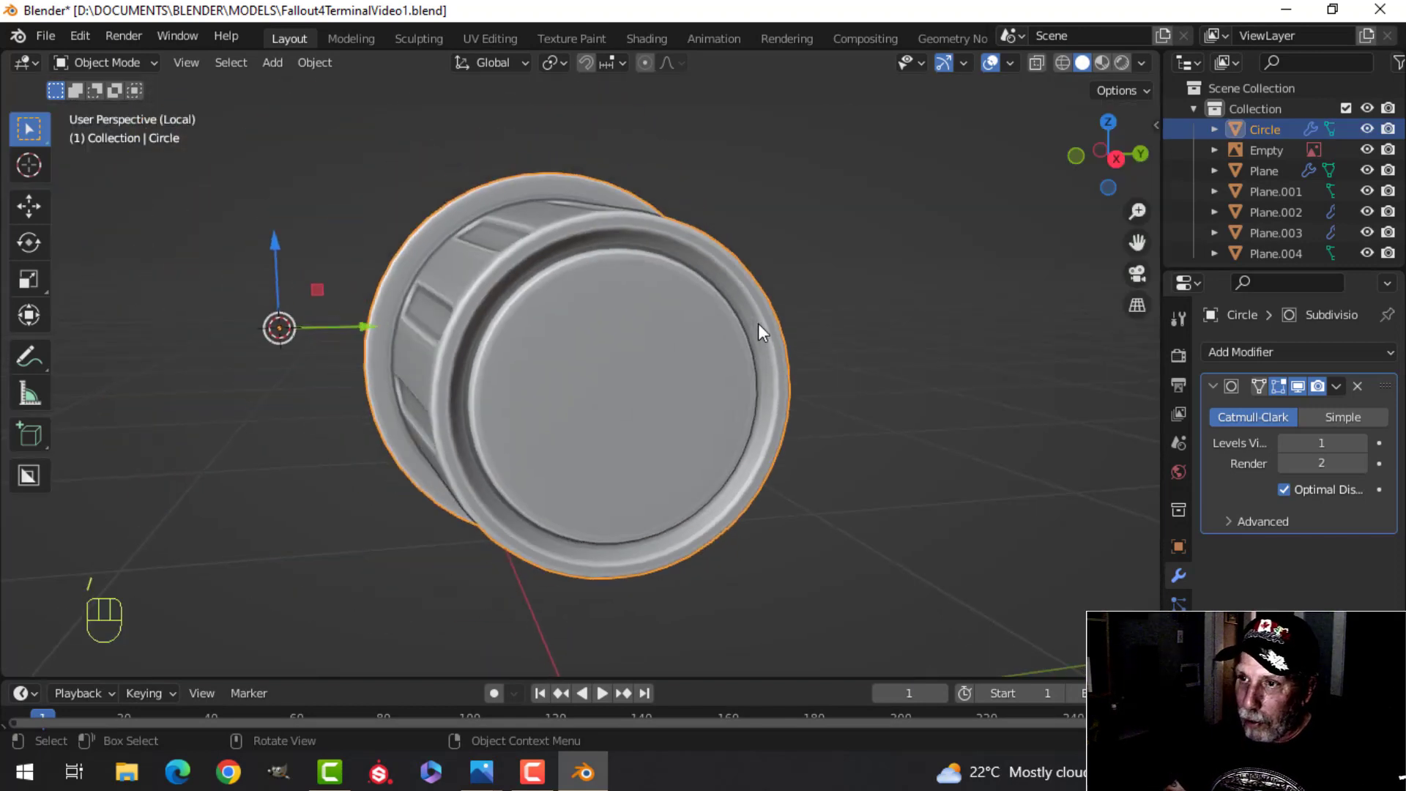
pyautogui.press('Tab')
pyautogui.hotkey('alt', 'a')
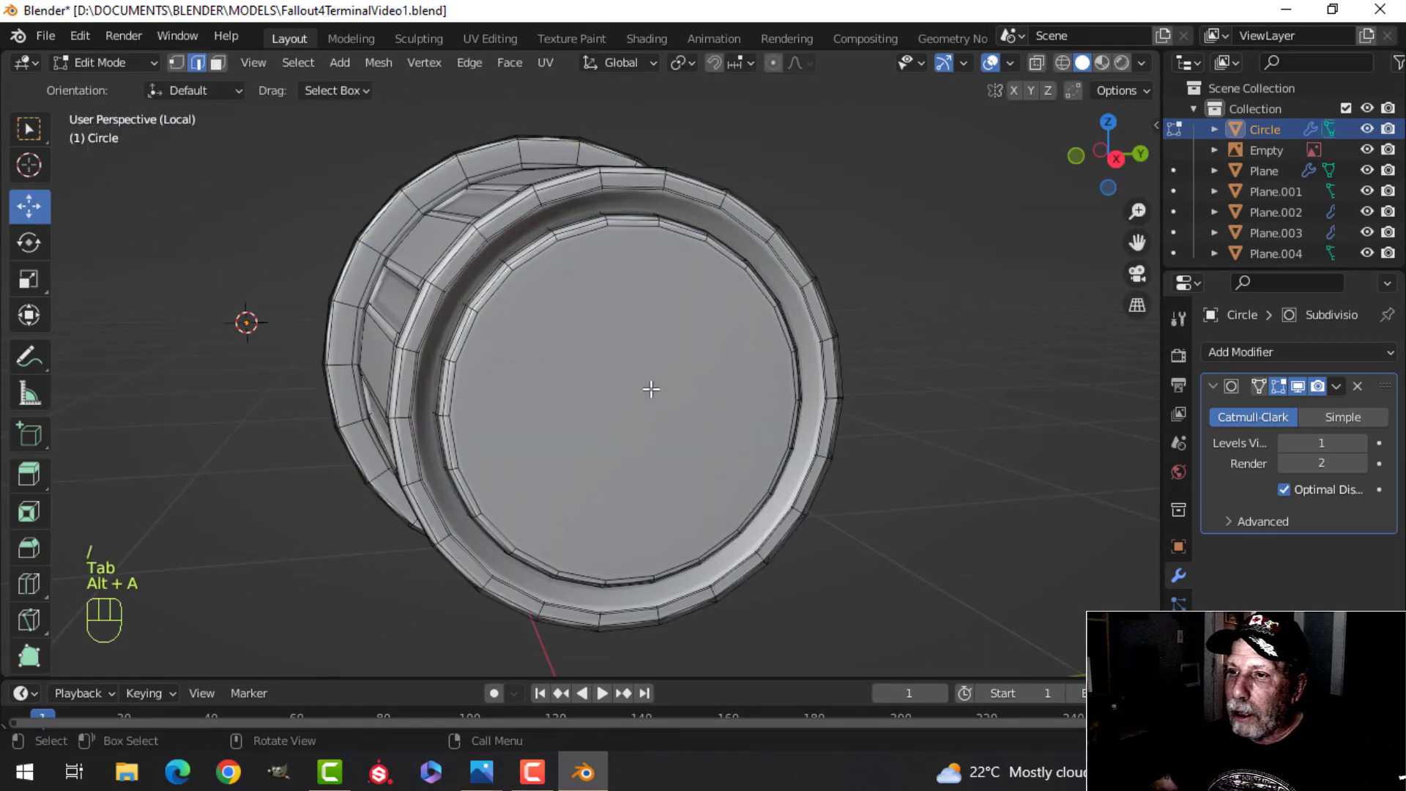
# Step: Add a loop cut around the recessed ring on the knob's front and return to Object Mode
pyautogui.press('3')
pyautogui.keyDown('shift'); pyautogui.moveTo(586, 343); pyautogui.dragTo(641, 370, button='middle'); pyautogui.keyUp('shift')
pyautogui.moveTo(640, 369); pyautogui.dragTo(477, 283, button='middle')
pyautogui.scroll(3, 560, 366)
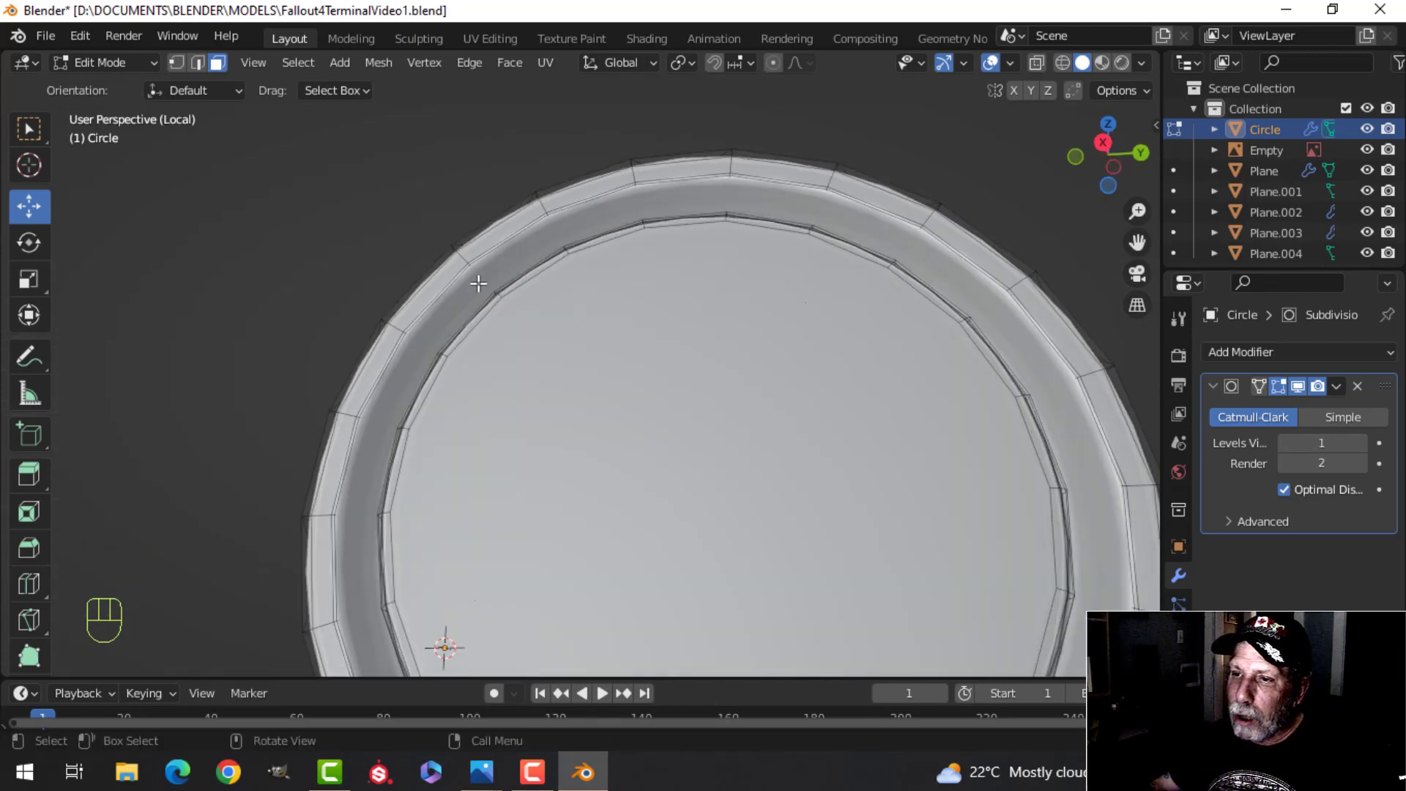
pyautogui.hotkey('ctrl', 'r')
pyautogui.click(477, 282)
pyautogui.click(476, 277)
pyautogui.press('Tab')
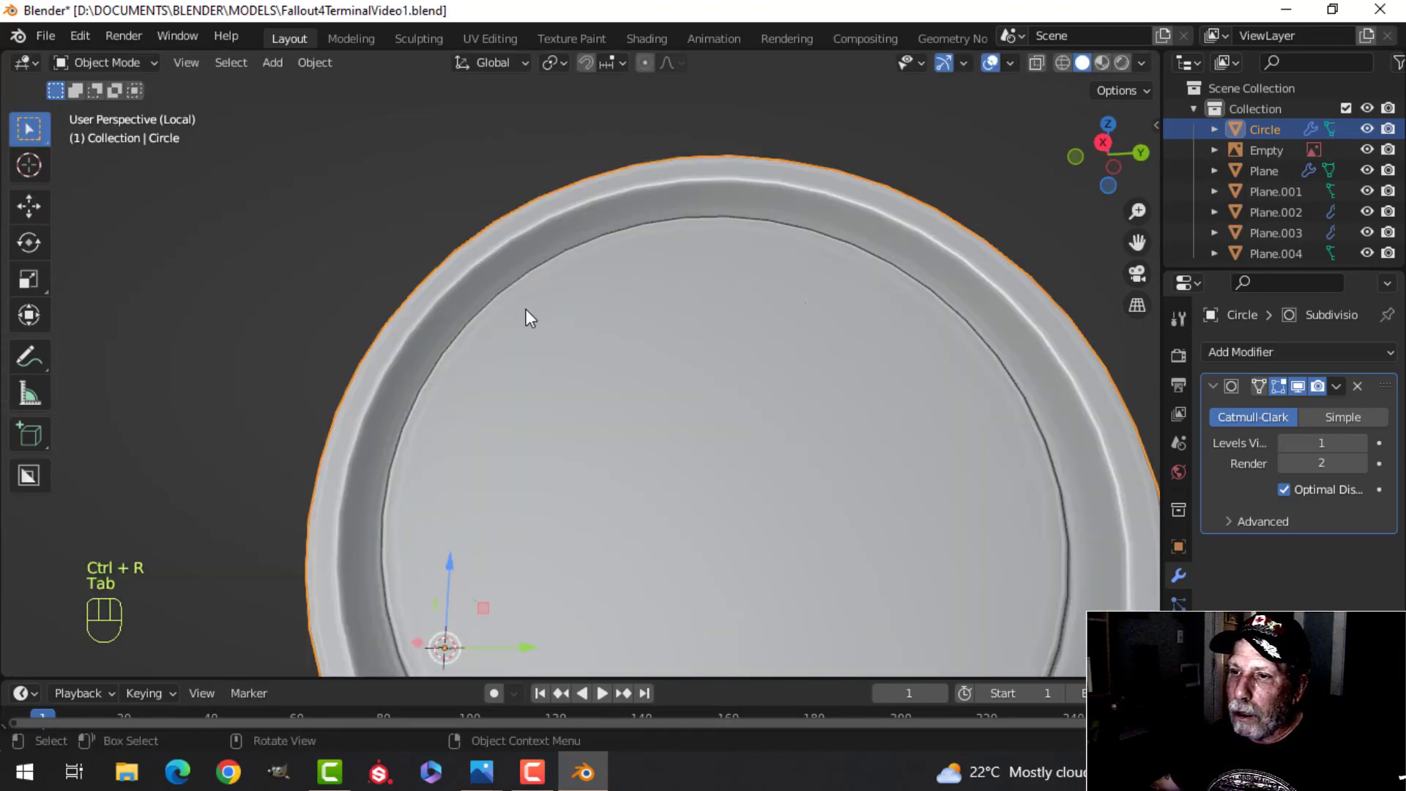
# Step: Leave local view and select all of the knob's geometry in Edit Mode
pyautogui.hotkey('alt', 'a')
pyautogui.scroll(-5, 596, 382)
pyautogui.moveTo(596, 382); pyautogui.dragTo(778, 493, button='middle')
pyautogui.press('/')
pyautogui.moveTo(495, 431); pyautogui.dragTo(632, 446, button='middle')
pyautogui.click(647, 448)
pyautogui.press('Tab')
pyautogui.press('a')
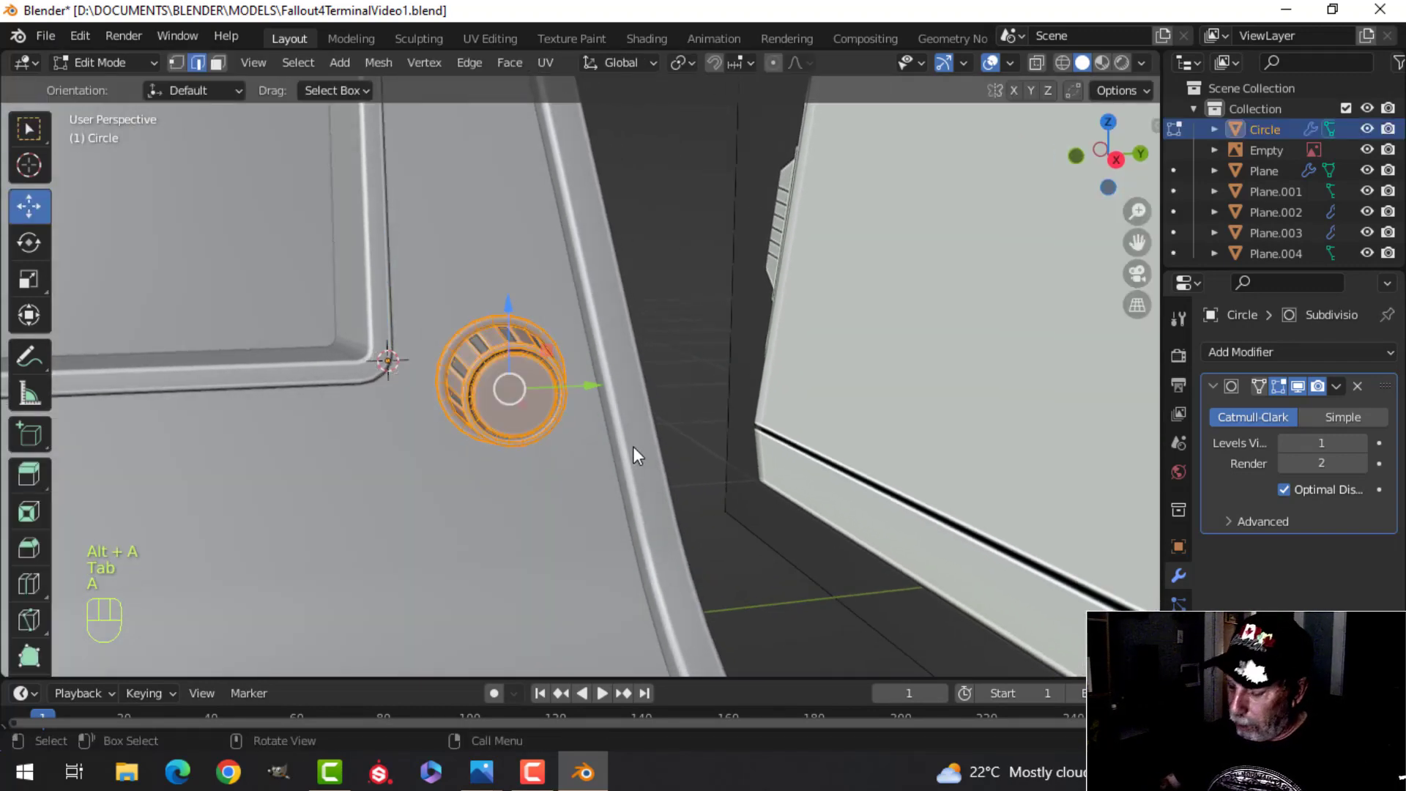
# Step: Compare the knob's place on the front panel with the terminal reference image
pyautogui.press('KP_3')
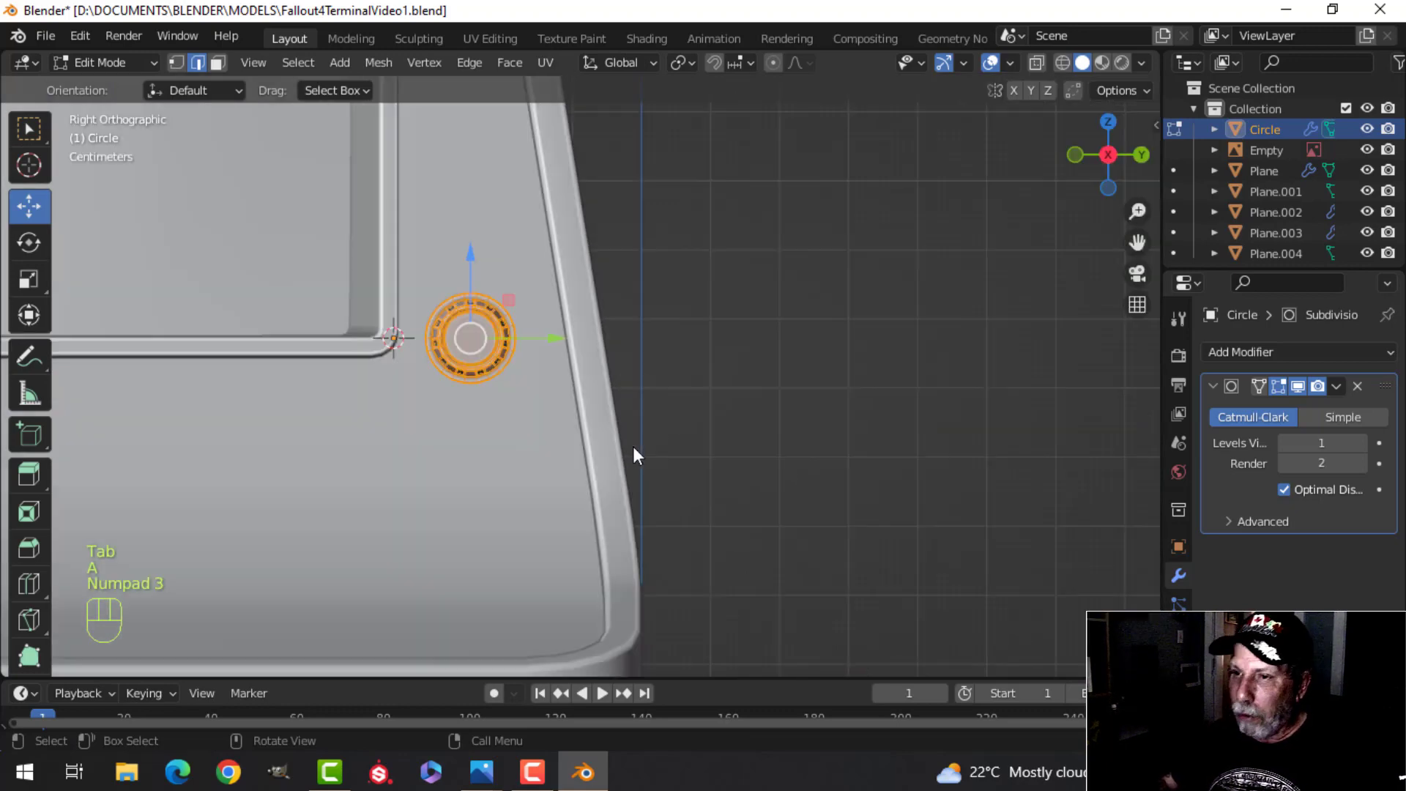
pyautogui.scroll(-2, 615, 448)
pyautogui.scroll(-3, 579, 482)
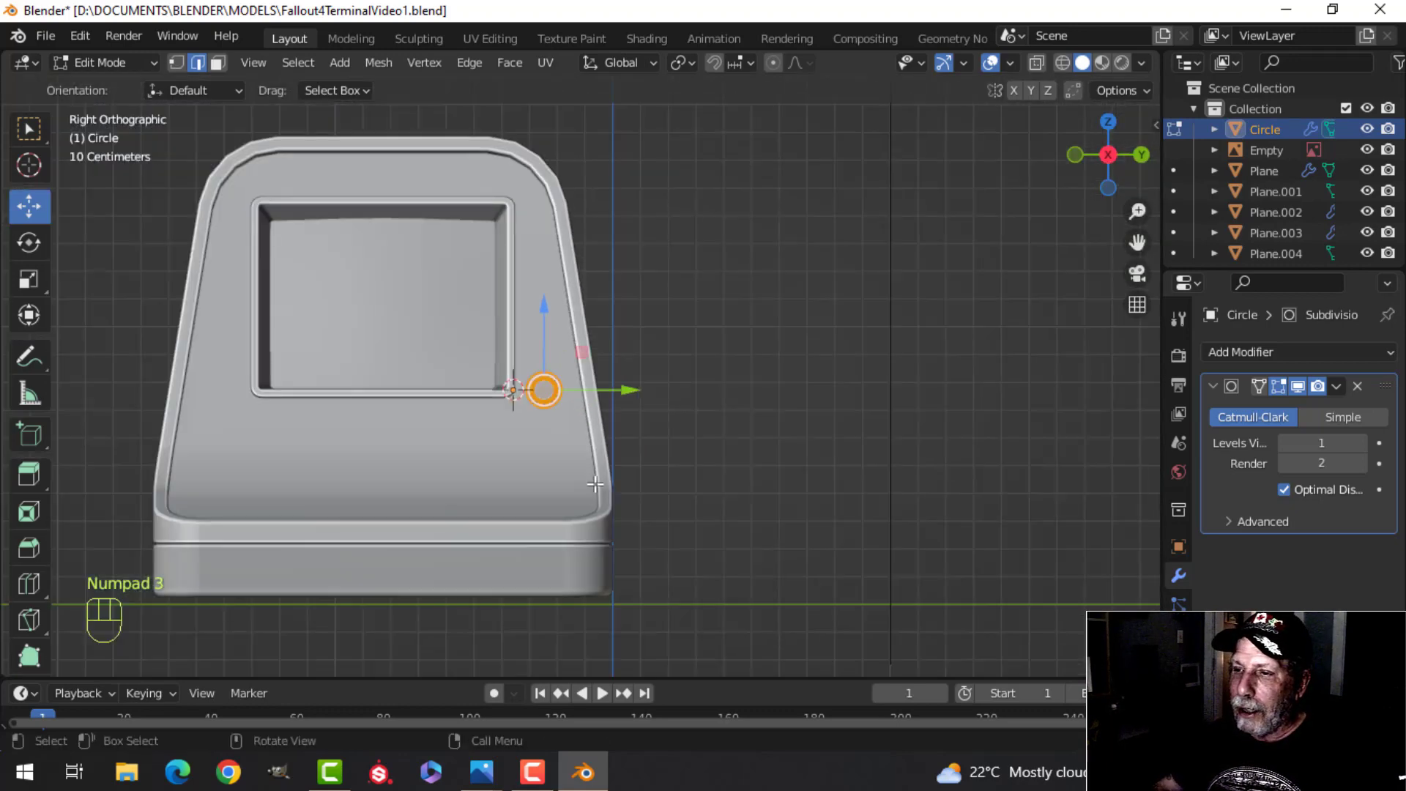
pyautogui.keyDown('shift'); pyautogui.moveTo(828, 470); pyautogui.dragTo(732, 454, button='middle'); pyautogui.keyUp('shift')
pyautogui.scroll(-4, 530, 407)
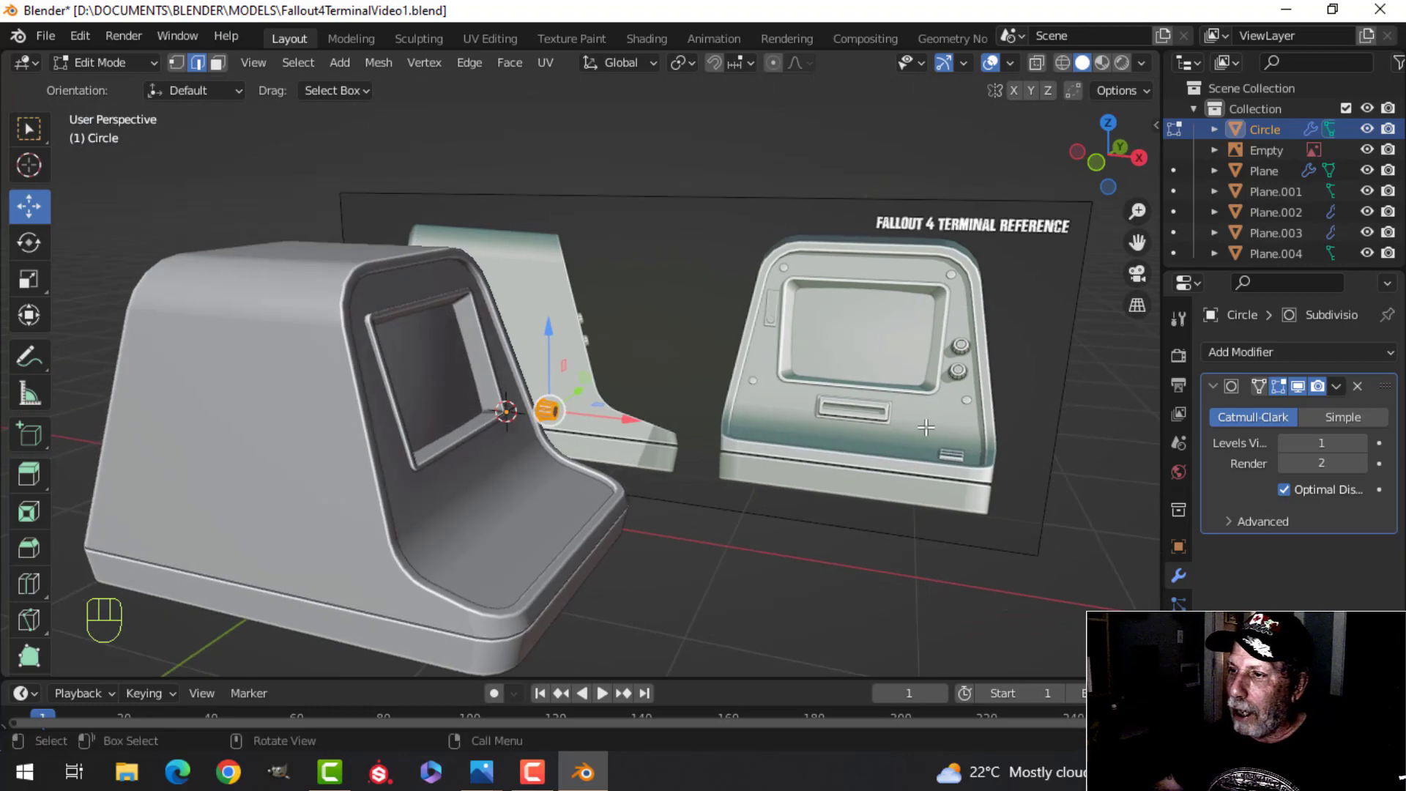
pyautogui.scroll(3, 732, 455)
pyautogui.scroll(-4, 841, 404)
pyautogui.moveTo(841, 404); pyautogui.dragTo(603, 413, button='middle')
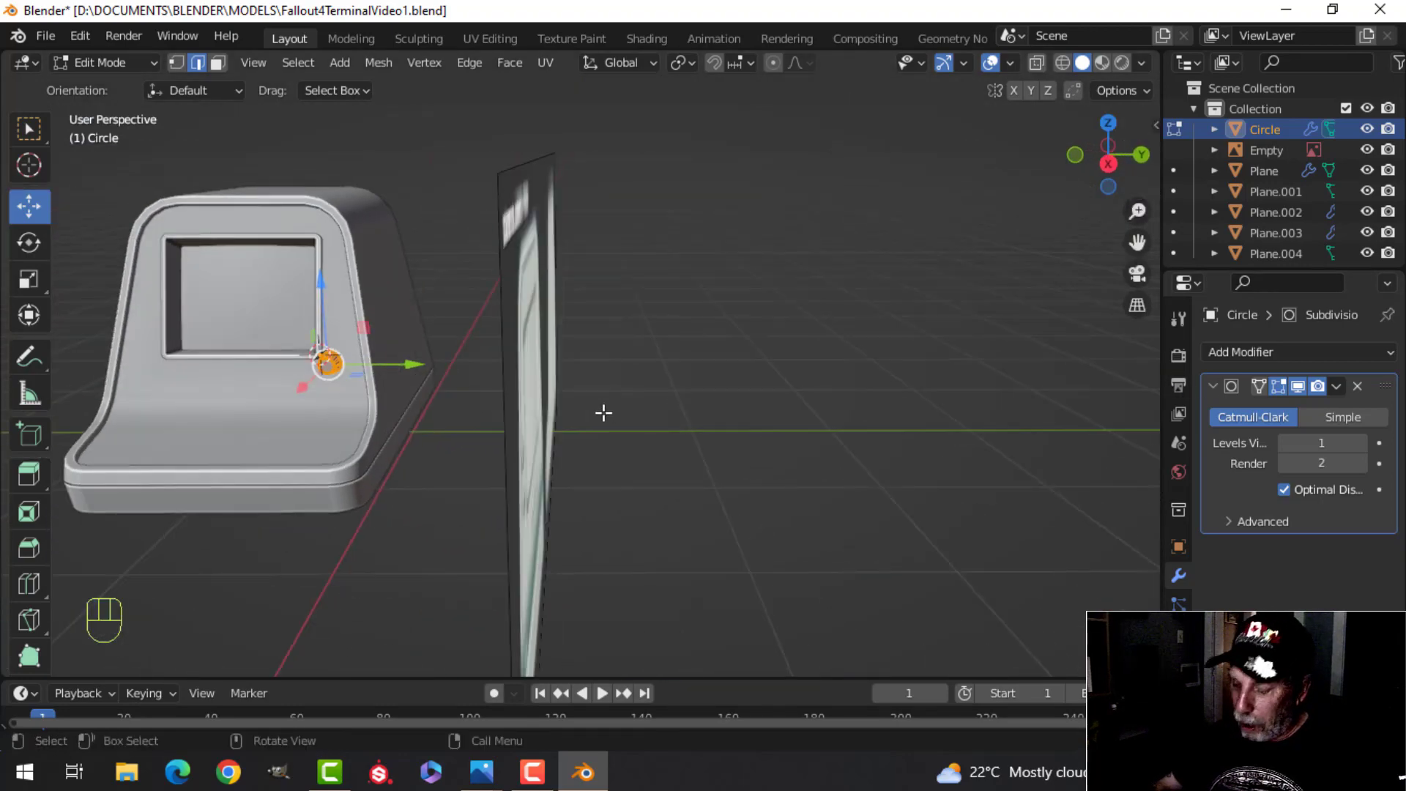
# Step: Duplicate the knob within its mesh in the right view and move the copy up about 0.19 m along Z
pyautogui.press('KP_3')
pyautogui.scroll(3, 600, 411)
pyautogui.keyDown('shift'); pyautogui.moveTo(395, 351); pyautogui.dragTo(647, 452, button='middle'); pyautogui.keyUp('shift')
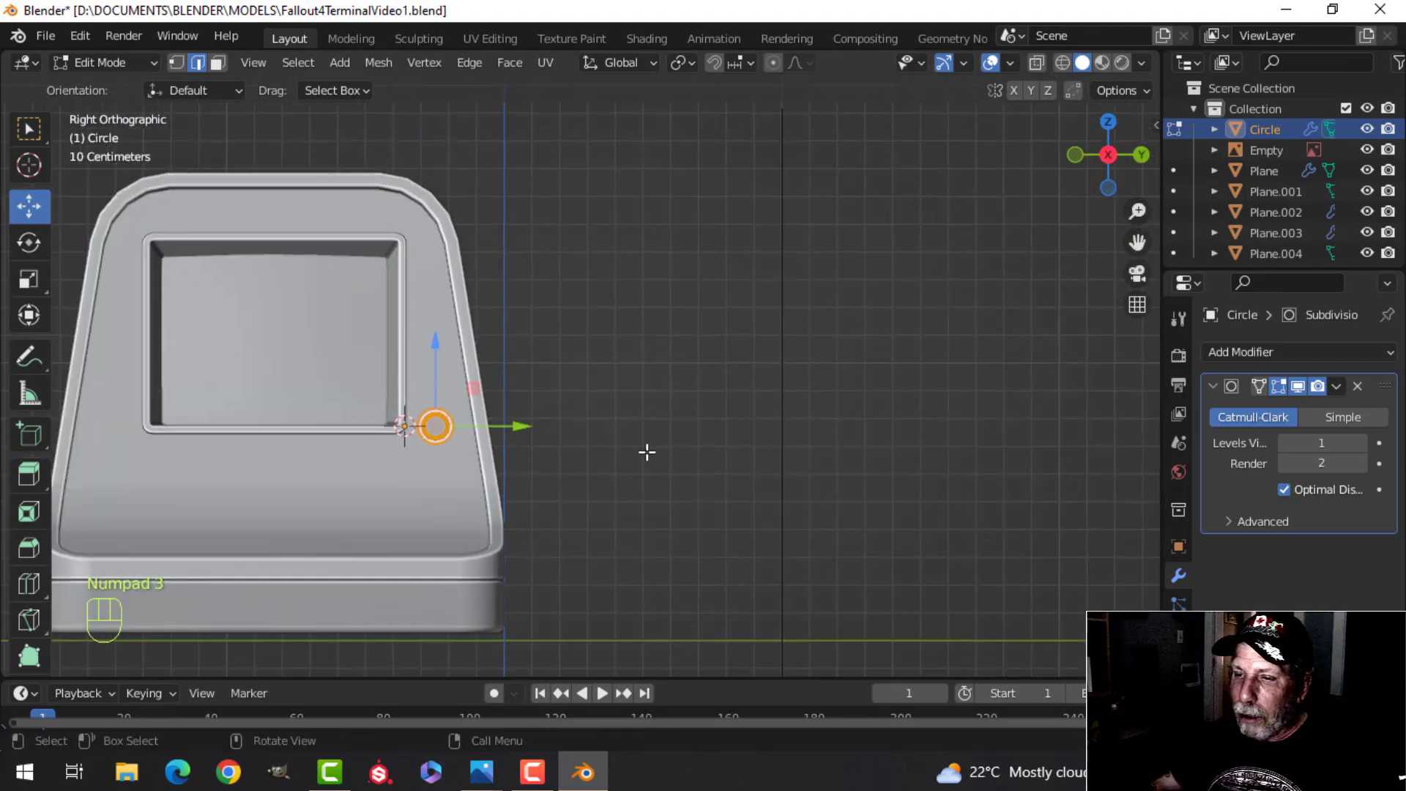
pyautogui.scroll(3, 646, 451)
pyautogui.keyDown('shift'); pyautogui.moveTo(563, 433); pyautogui.dragTo(618, 432, button='middle'); pyautogui.keyUp('shift')
pyautogui.moveTo(459, 460); pyautogui.dragTo(465, 460)
pyautogui.keyDown('shift'); pyautogui.moveTo(479, 461); pyautogui.dragTo(538, 487, button='middle'); pyautogui.keyUp('shift')
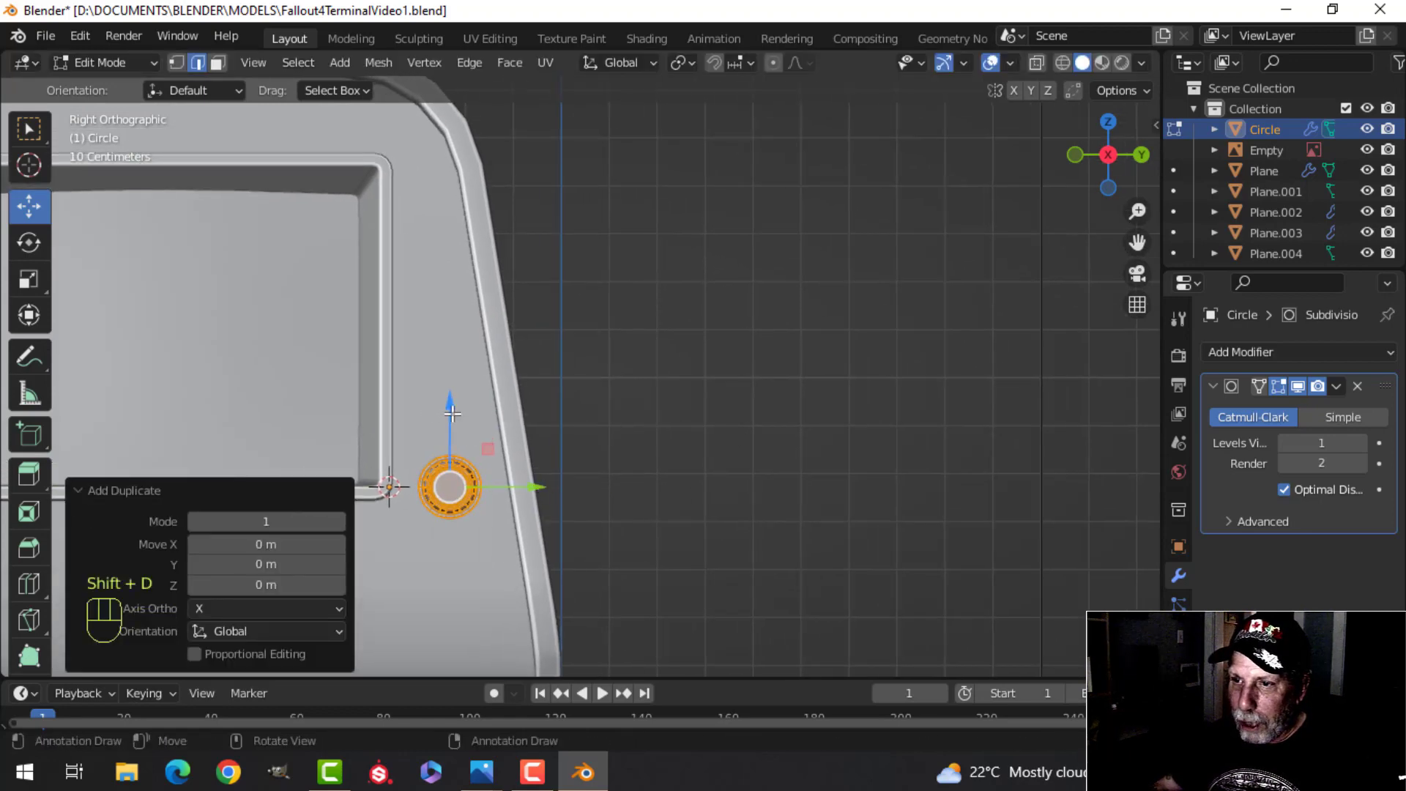
pyautogui.moveTo(452, 413); pyautogui.dragTo(451, 319)
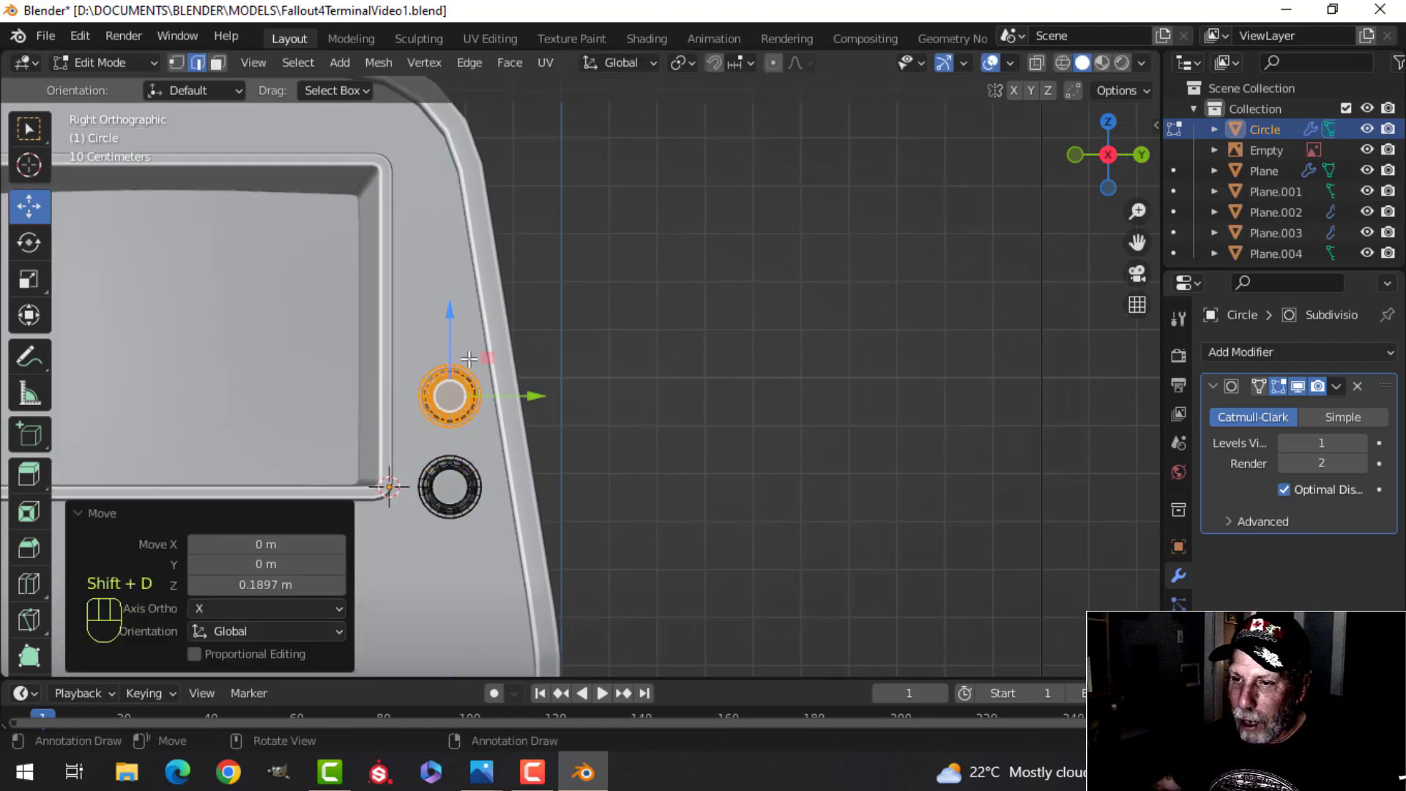
pyautogui.scroll(-1, 484, 373)
pyautogui.keyDown('shift'); pyautogui.moveTo(496, 390); pyautogui.dragTo(505, 344, button='middle'); pyautogui.keyUp('shift')
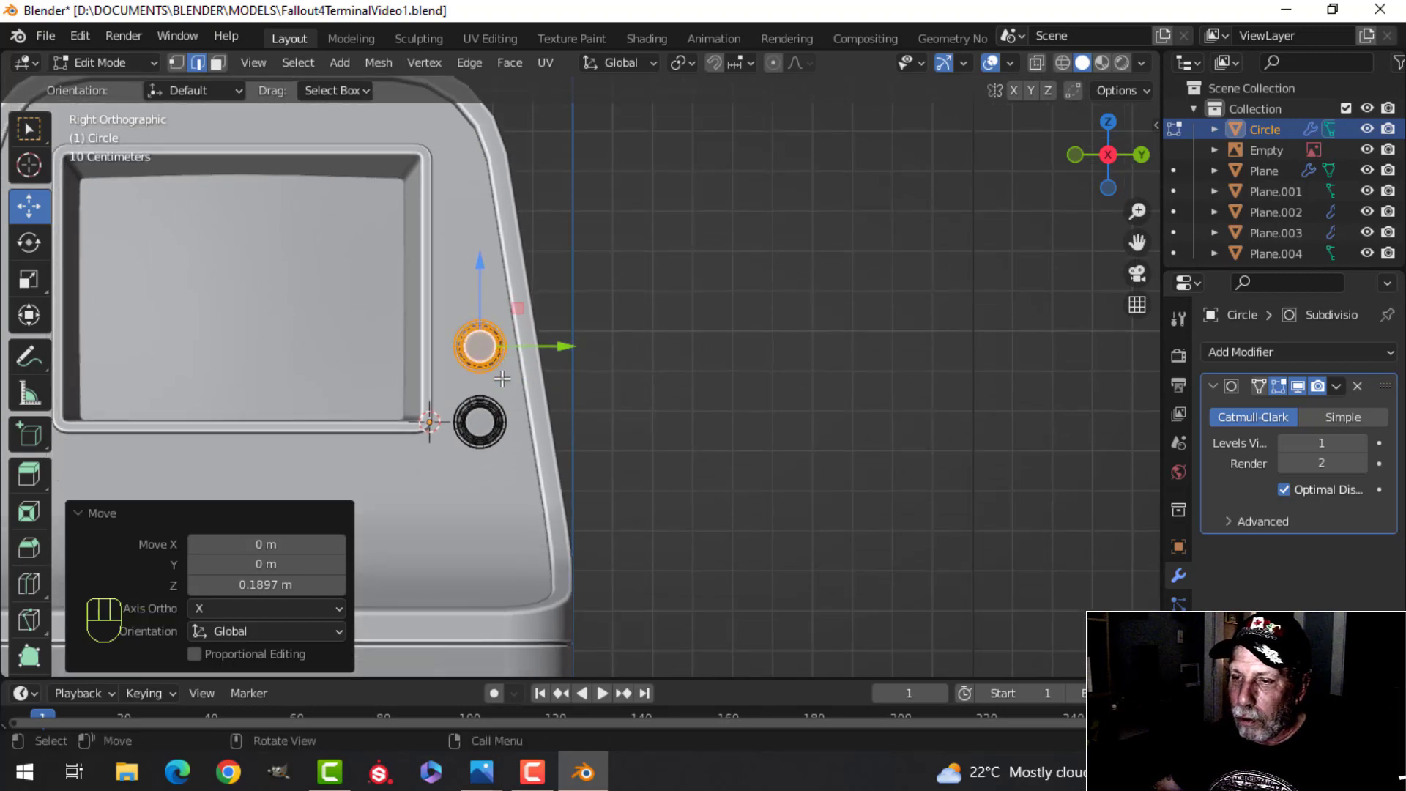
# Step: Select both knobs and move them about -0.20 m along X toward the front panel
pyautogui.press('a')
pyautogui.moveTo(525, 394); pyautogui.dragTo(734, 453, button='middle')
pyautogui.moveTo(797, 453); pyautogui.dragTo(742, 443)
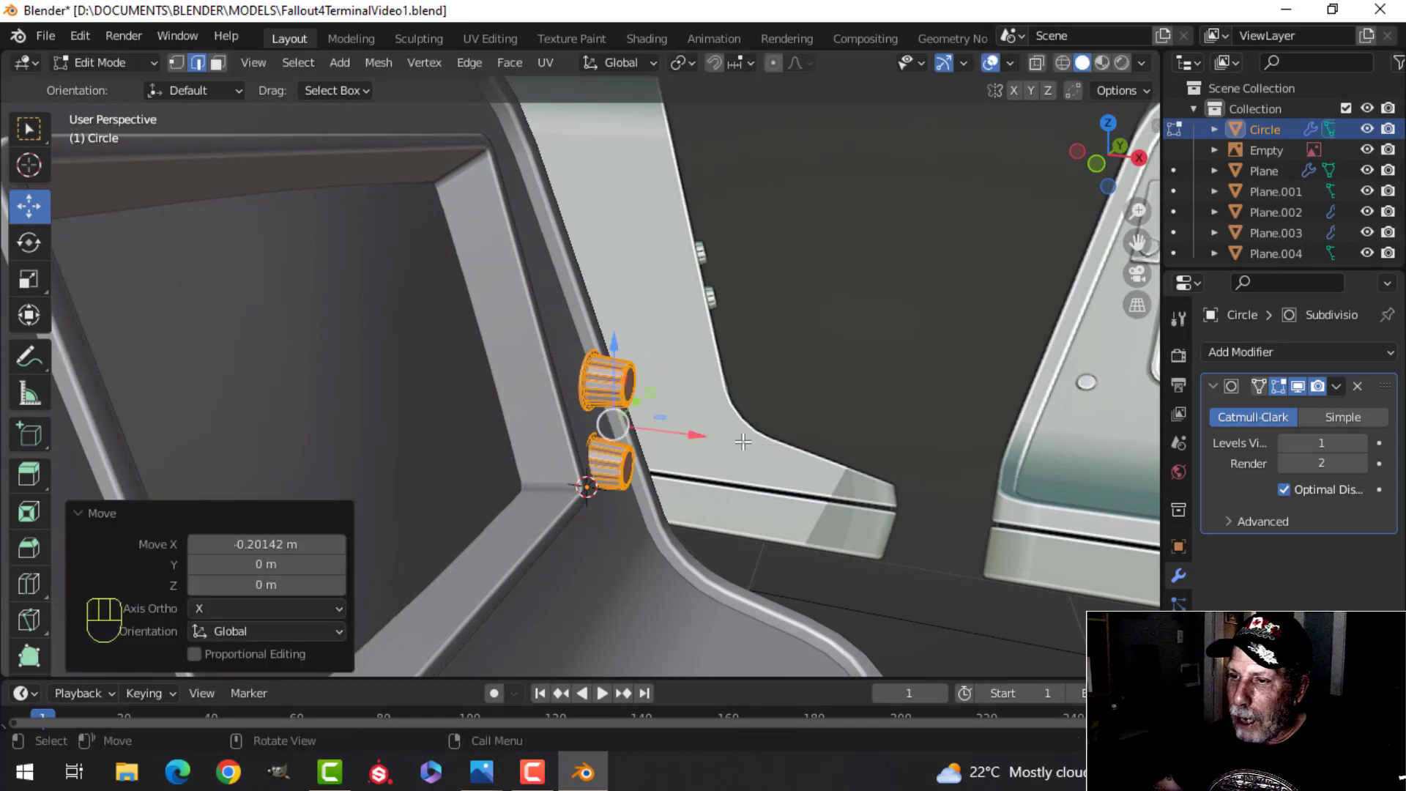
# Step: Rotate both knobs about -17.3° in the front wireframe view to follow the panel's slope
pyautogui.press('KP_1')
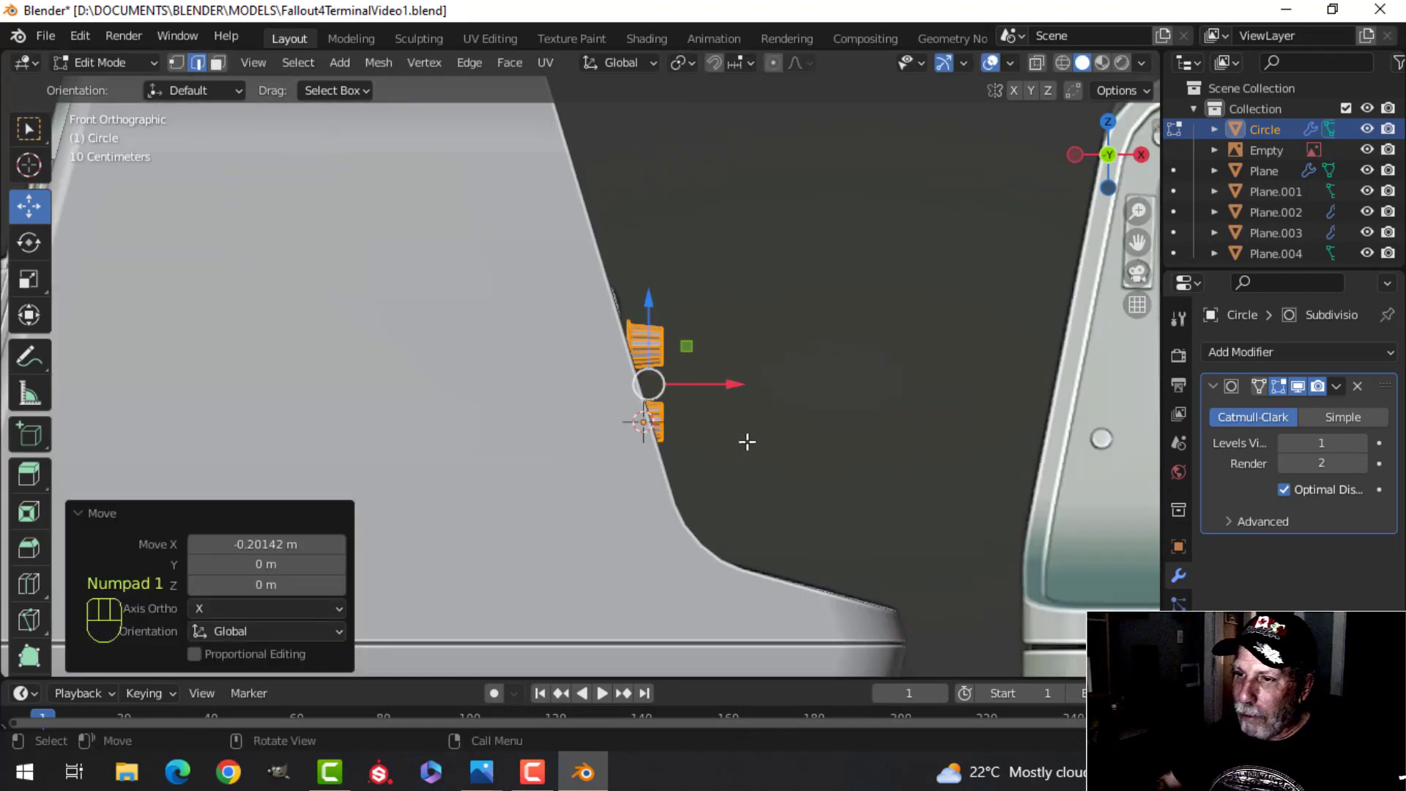
pyautogui.press('z')
pyautogui.click(703, 436)
pyautogui.scroll(3, 731, 424)
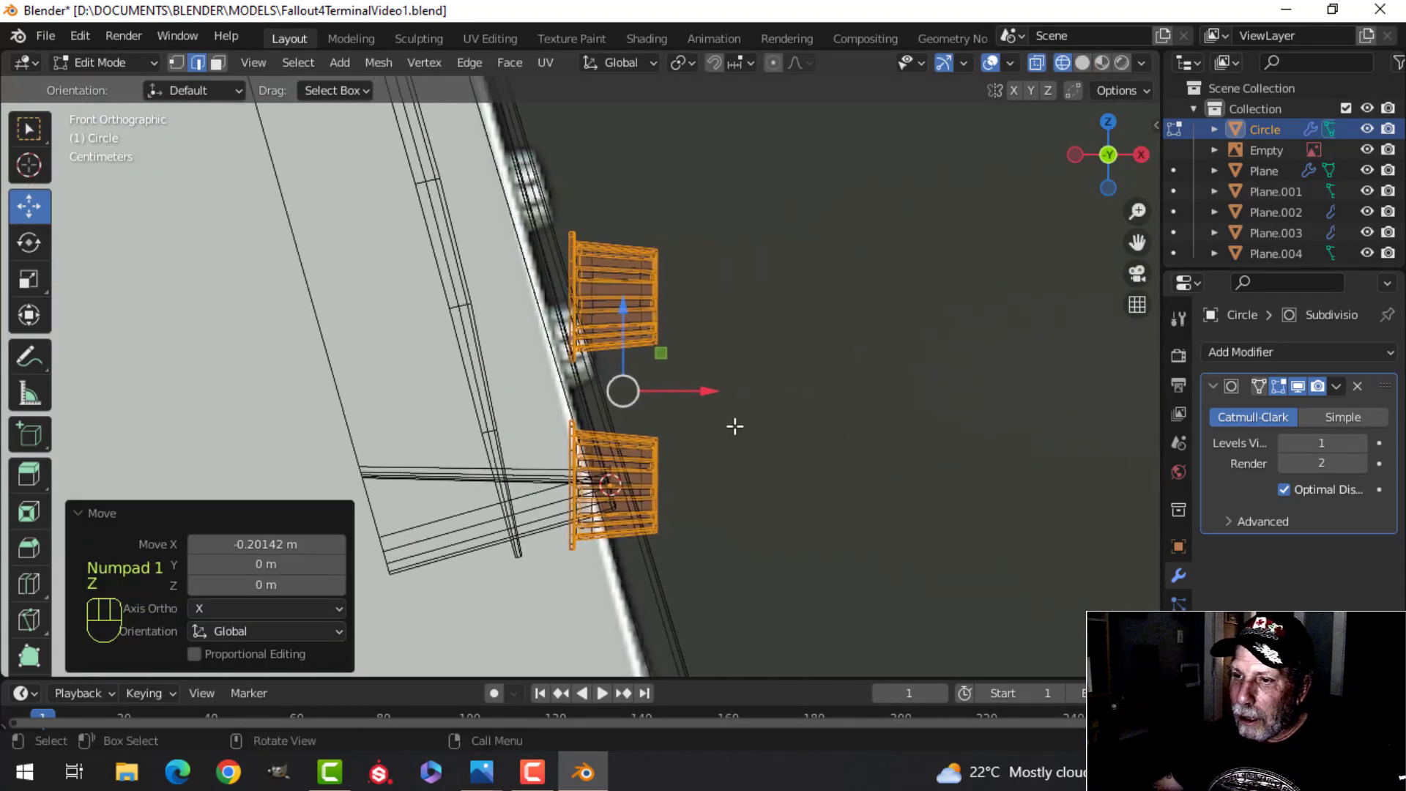
pyautogui.press('r')
pyautogui.click(737, 390)
# Step: Rotate both knobs by a further 0.511° or so and slide them up along the sloped panel
pyautogui.press('g')
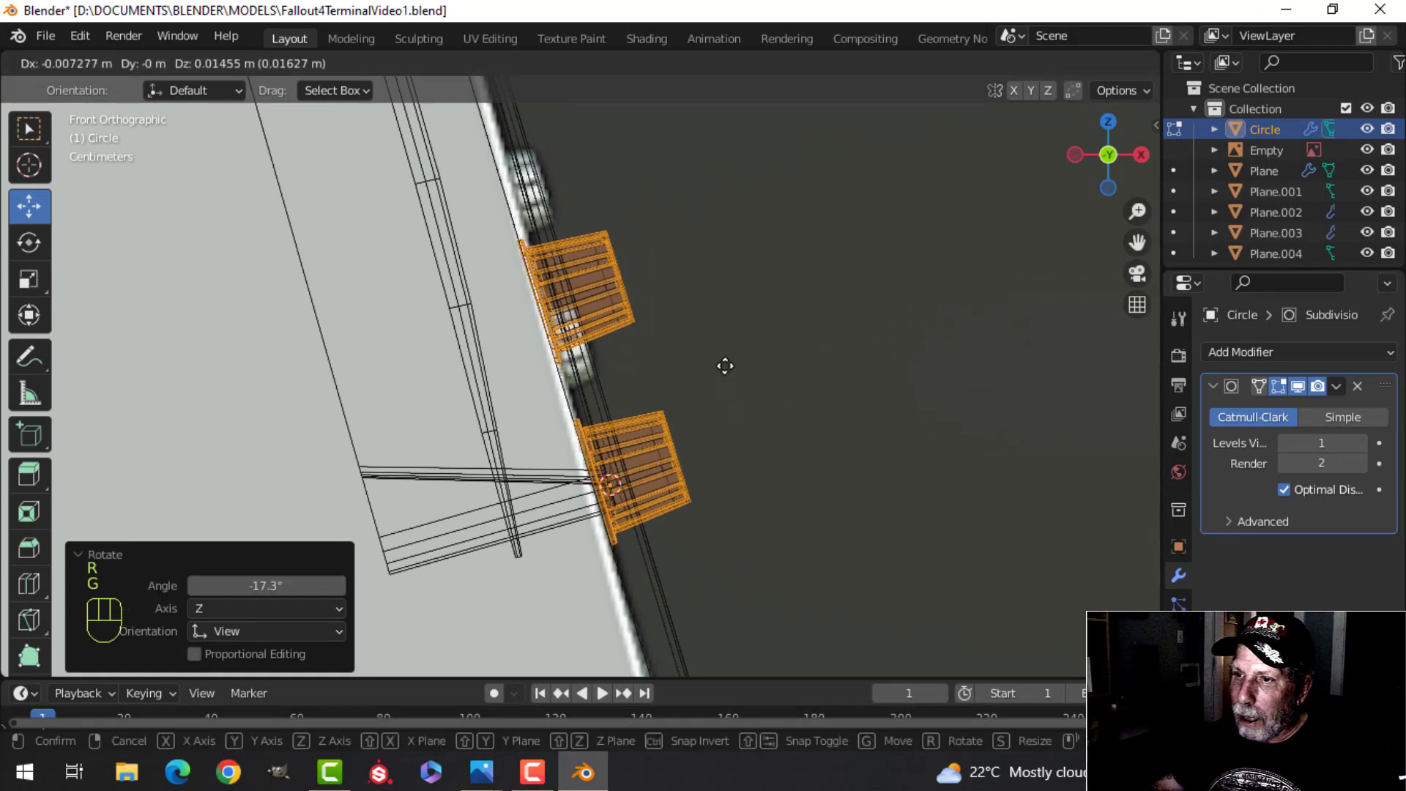
pyautogui.click(721, 357)
pyautogui.press('r')
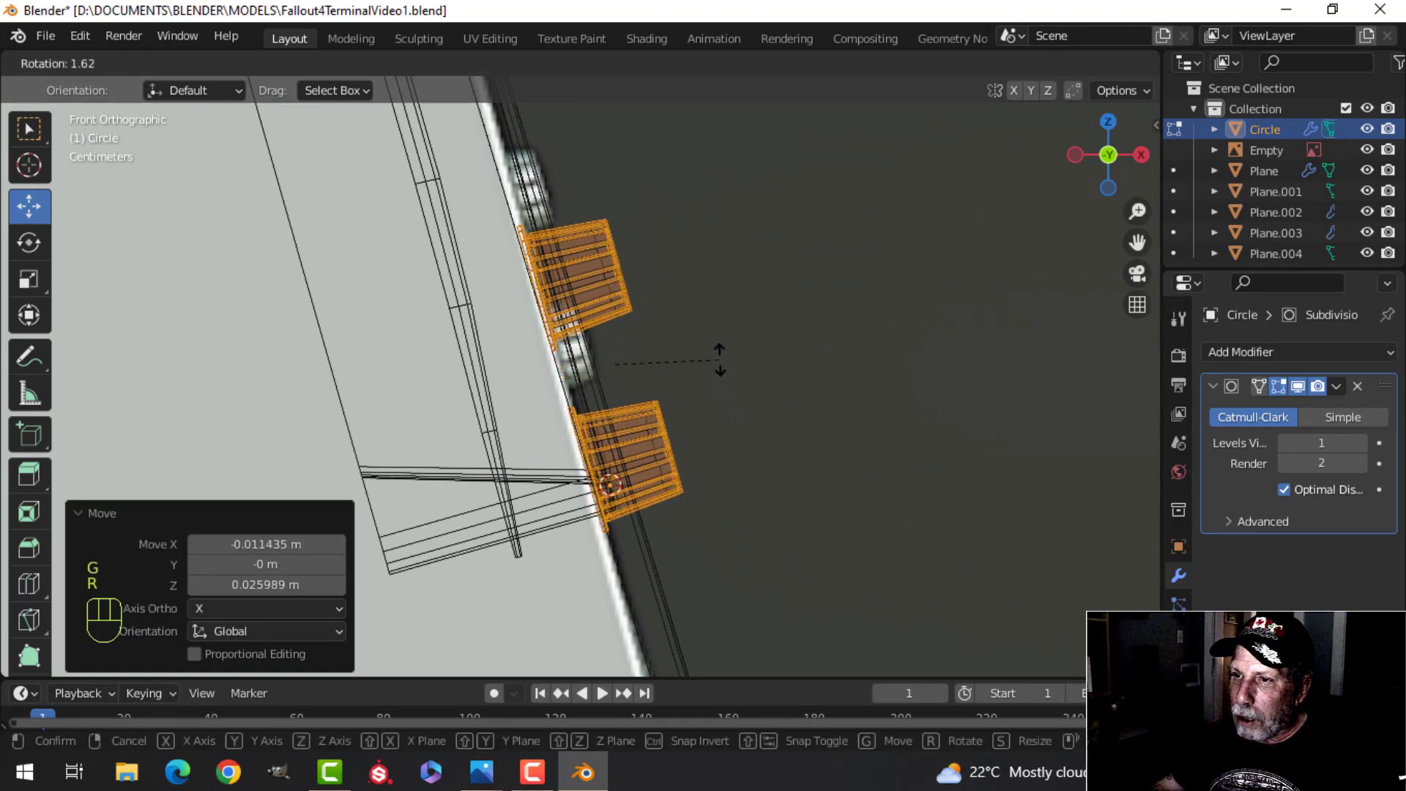
pyautogui.click(720, 357)
pyautogui.press('g')
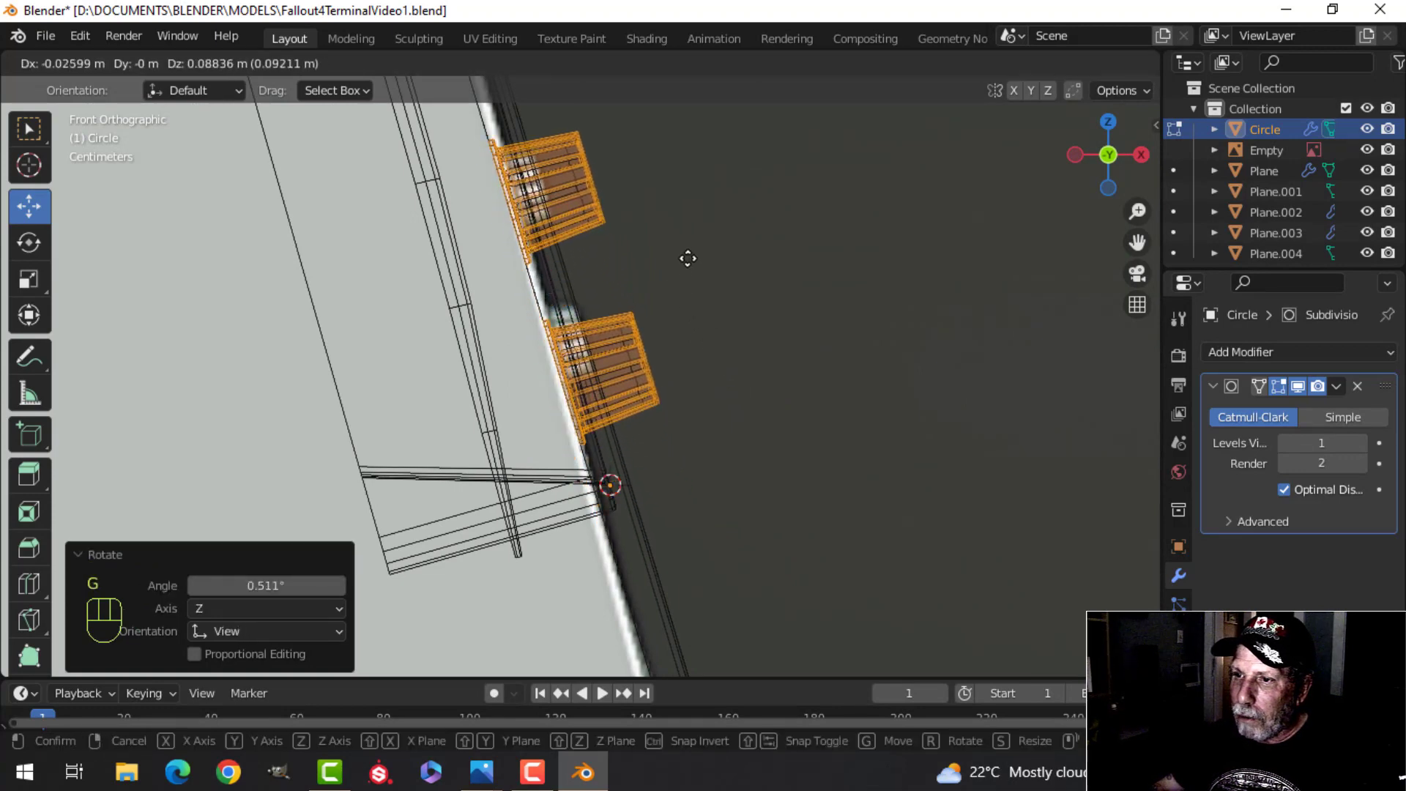
pyautogui.click(682, 257)
# Step: Return to solid shading, nudge both knobs slightly to seat them on the panel, and leave Edit Mode
pyautogui.press('z')
pyautogui.moveTo(680, 293); pyautogui.dragTo(593, 333, button='middle')
pyautogui.moveTo(567, 402); pyautogui.dragTo(581, 405)
pyautogui.keyDown('shift'); pyautogui.moveTo(593, 388); pyautogui.dragTo(551, 392, button='middle'); pyautogui.keyUp('shift')
pyautogui.press('Tab')
pyautogui.hotkey('alt', 'a')
# Step: Examine the terminal and its two knobs from several angles against the reference image
pyautogui.scroll(-4, 586, 366)
pyautogui.keyDown('shift'); pyautogui.moveTo(740, 365); pyautogui.dragTo(745, 371, button='middle'); pyautogui.keyUp('shift')
pyautogui.scroll(-2, 783, 379)
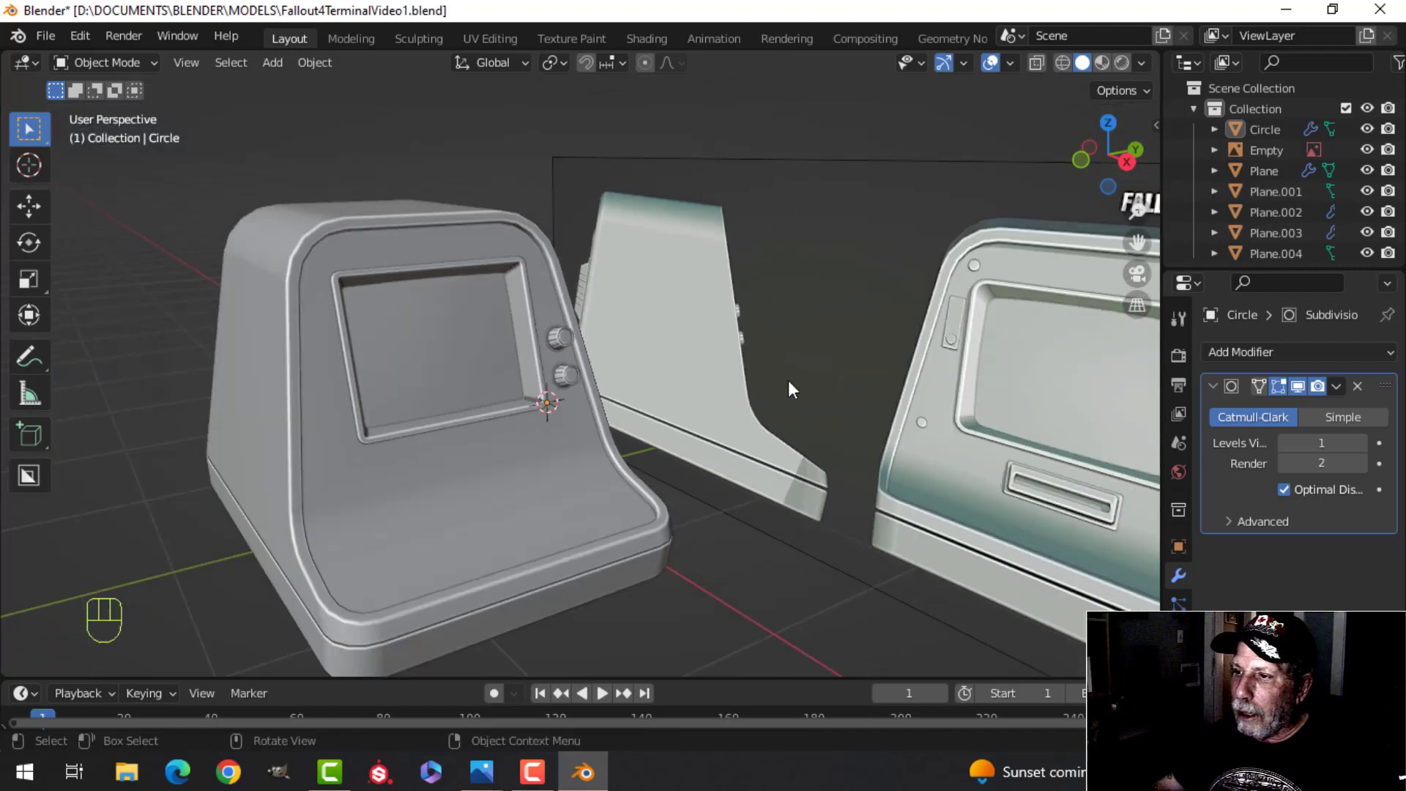
pyautogui.keyDown('shift'); pyautogui.moveTo(951, 390); pyautogui.dragTo(777, 379, button='middle'); pyautogui.keyUp('shift')
pyautogui.keyDown('shift'); pyautogui.moveTo(390, 396); pyautogui.dragTo(587, 404, button='middle'); pyautogui.keyUp('shift')
pyautogui.scroll(-1, 927, 454)
pyautogui.moveTo(583, 404); pyautogui.dragTo(492, 412, button='middle')
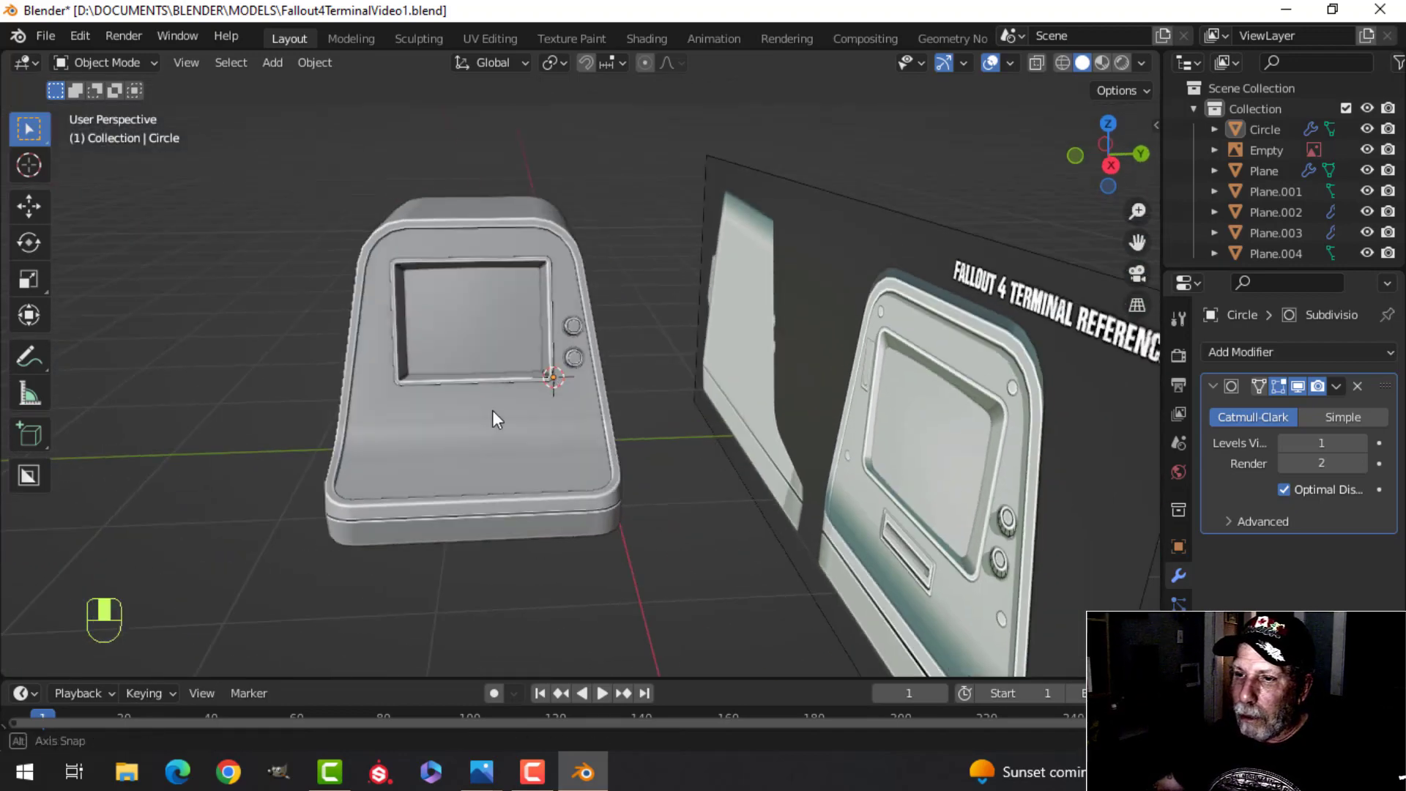
pyautogui.scroll(3, 439, 399)
pyautogui.keyDown('shift'); pyautogui.moveTo(411, 390); pyautogui.dragTo(529, 416, button='middle'); pyautogui.keyUp('shift')
pyautogui.moveTo(528, 416); pyautogui.dragTo(554, 357, button='middle')
pyautogui.scroll(3, 439, 399)
pyautogui.scroll(-2, 446, 391)
# Step: Select the screen frame and hide it to expose the opening in the front panel
pyautogui.click(447, 391)
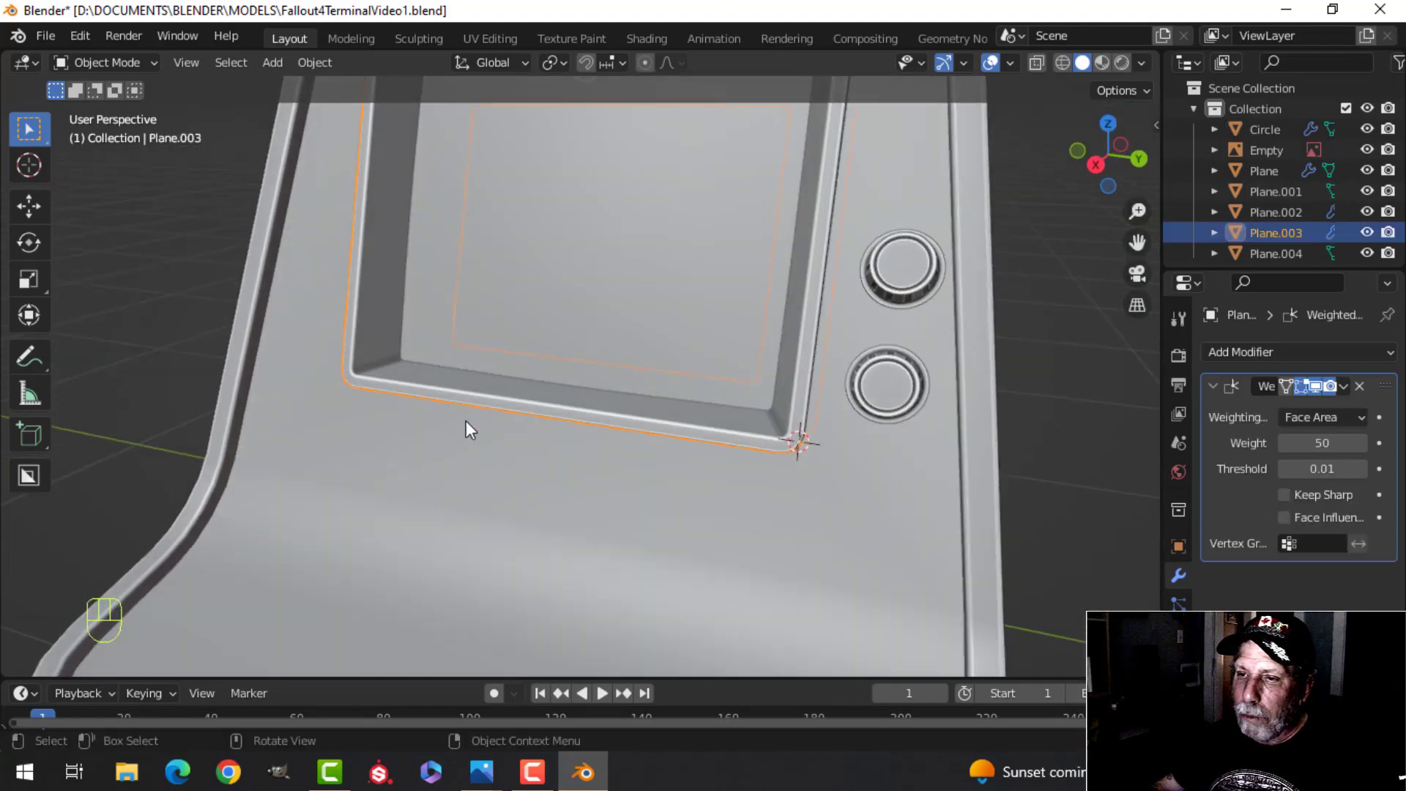
pyautogui.scroll(-3, 466, 420)
pyautogui.moveTo(474, 406); pyautogui.dragTo(553, 393, button='middle')
pyautogui.scroll(2, 564, 417)
pyautogui.keyDown('shift'); pyautogui.moveTo(574, 440); pyautogui.dragTo(585, 449, button='middle'); pyautogui.keyUp('shift')
pyautogui.scroll(-1, 574, 445)
pyautogui.press('h')
# Step: Select the edge loop around the front panel's screen opening, snap the 3D cursor to it and return to Object Mode
pyautogui.keyDown('shift'); pyautogui.moveTo(445, 301); pyautogui.dragTo(464, 367, button='middle'); pyautogui.keyUp('shift')
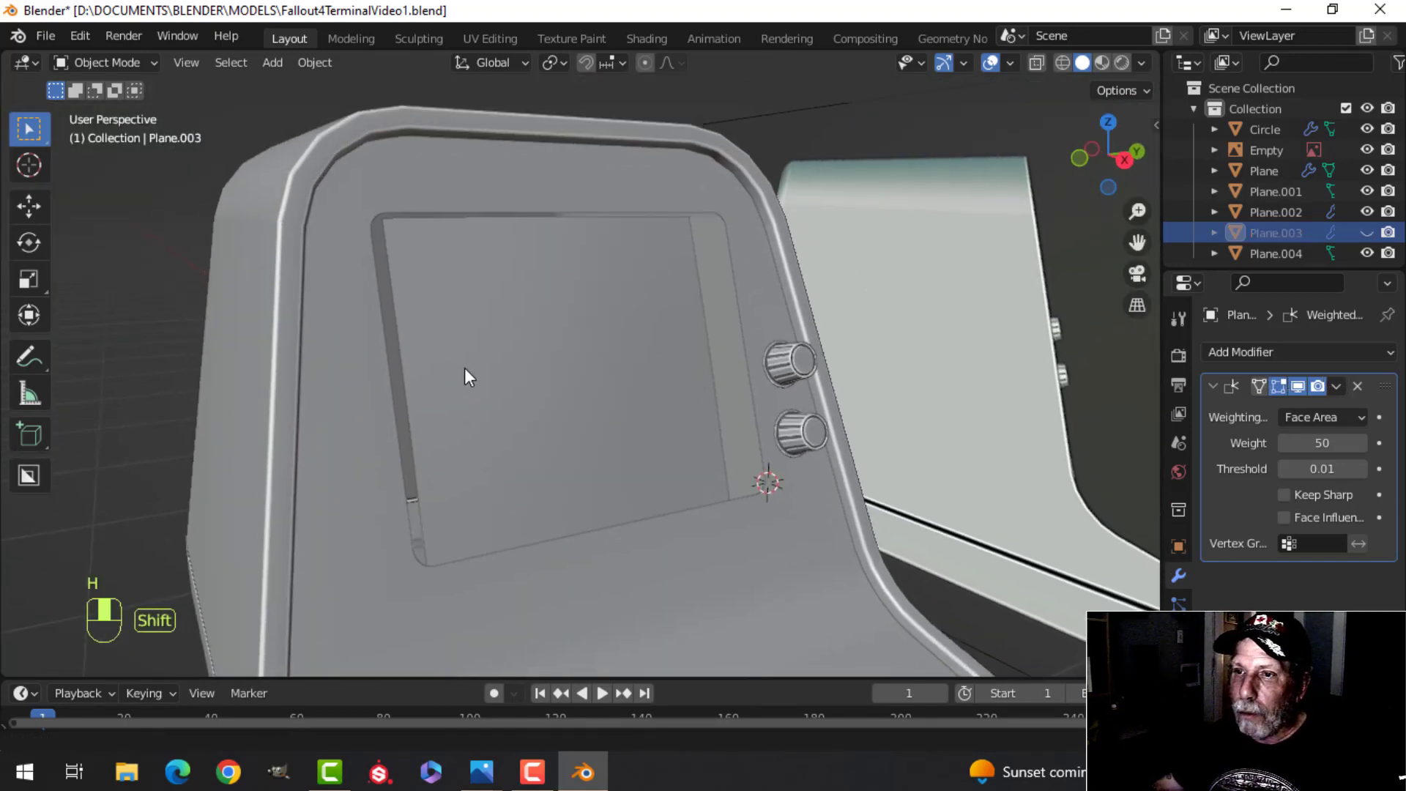
pyautogui.click(427, 191)
pyautogui.press('Tab')
pyautogui.moveTo(518, 318); pyautogui.dragTo(531, 355, button='middle')
pyautogui.hotkey('alt', 'a')
pyautogui.scroll(1, 505, 368)
pyautogui.scroll(-2, 543, 371)
pyautogui.scroll(1, 546, 371)
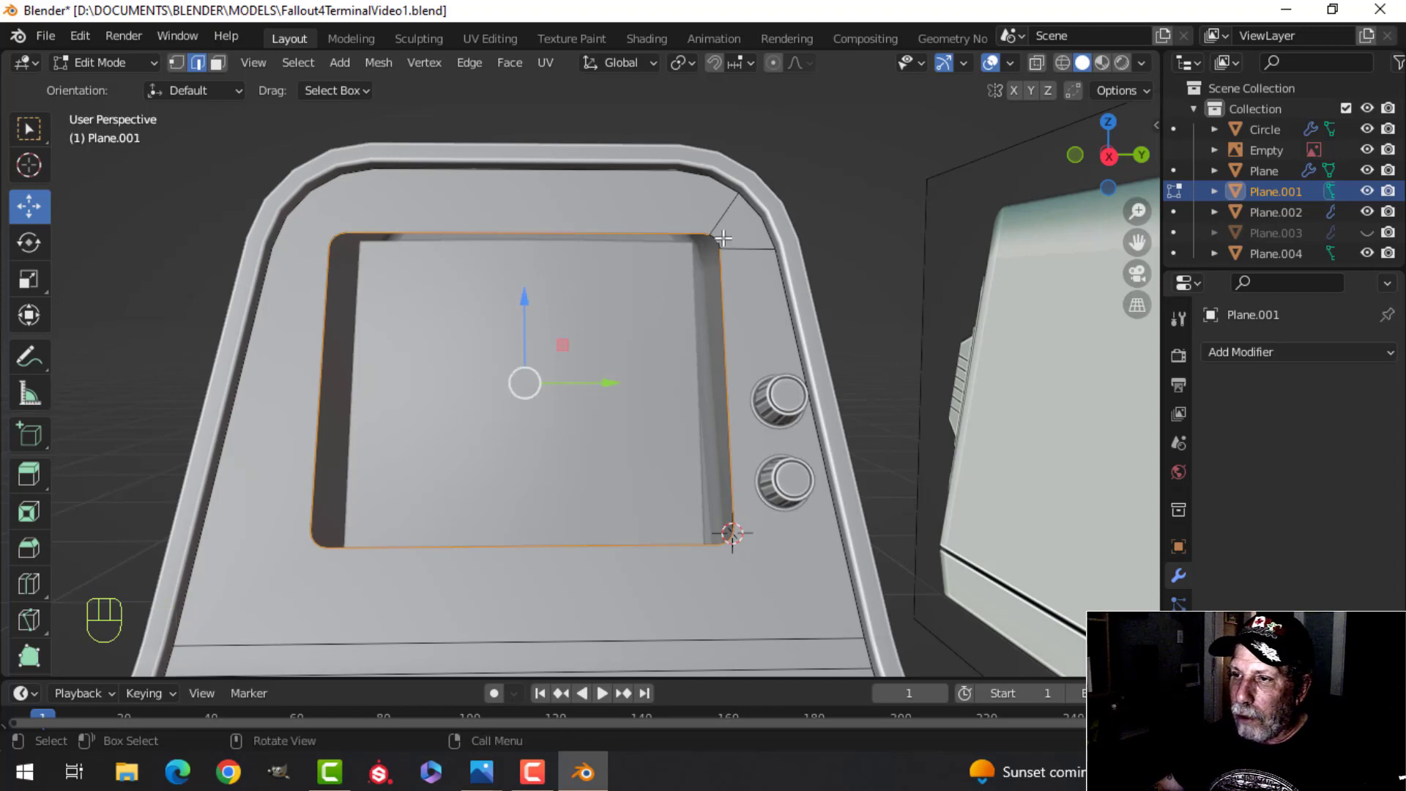
pyautogui.scroll(-2, 604, 339)
pyautogui.moveTo(604, 339); pyautogui.dragTo(707, 385, button='middle')
pyautogui.hotkey('shift', 's')
pyautogui.click(696, 459)
pyautogui.press('Tab')
pyautogui.hotkey('alt', 'a')
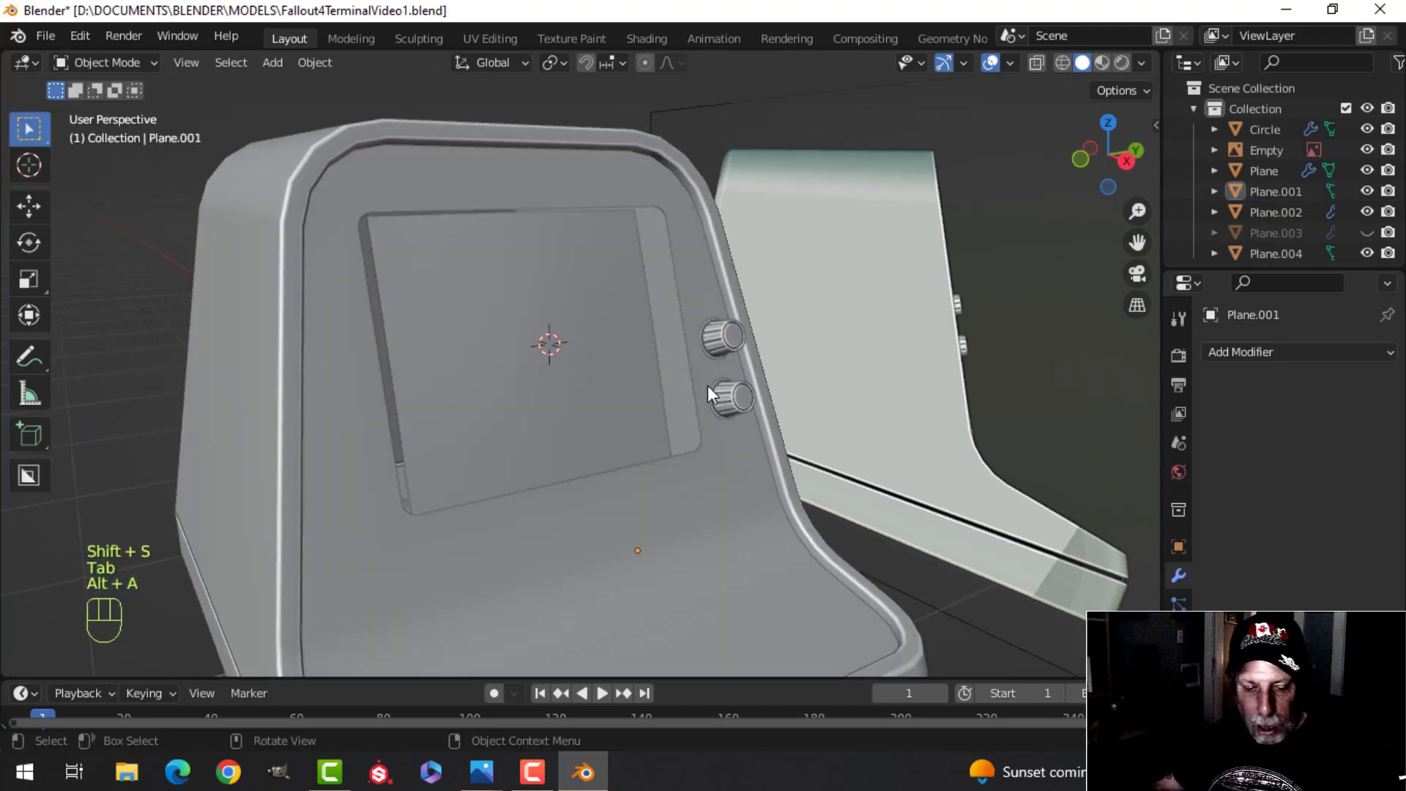
# Step: Add a plane mesh at the 3D cursor in the centre of the screen opening
pyautogui.hotkey('shift', 'a')
pyautogui.moveTo(648, 308)
pyautogui.click(762, 311)
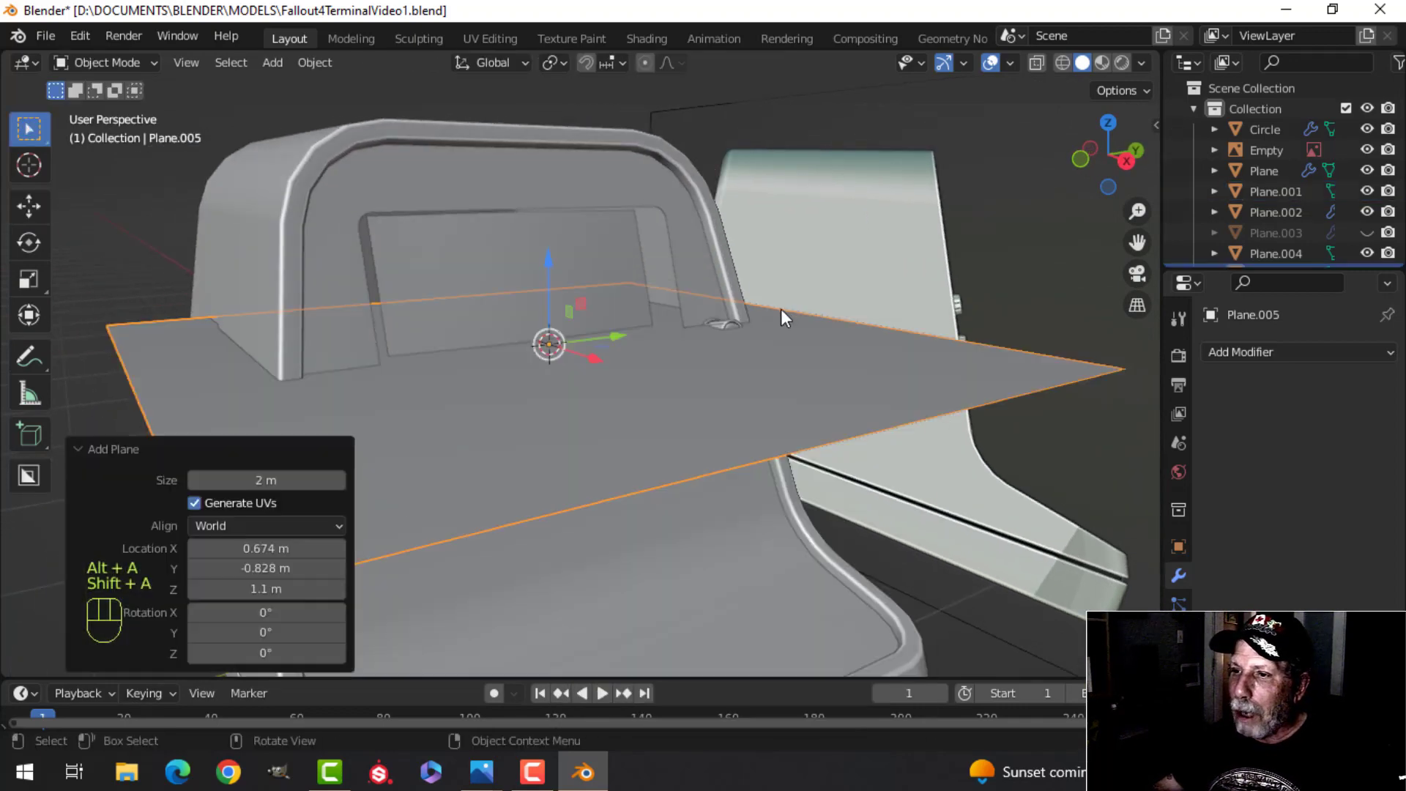
# Step: Scale the new plane's mesh to about half its size in Edit Mode
pyautogui.press('Tab')
pyautogui.scroll(-3, 766, 314)
pyautogui.press('s')
pyautogui.click(685, 338)
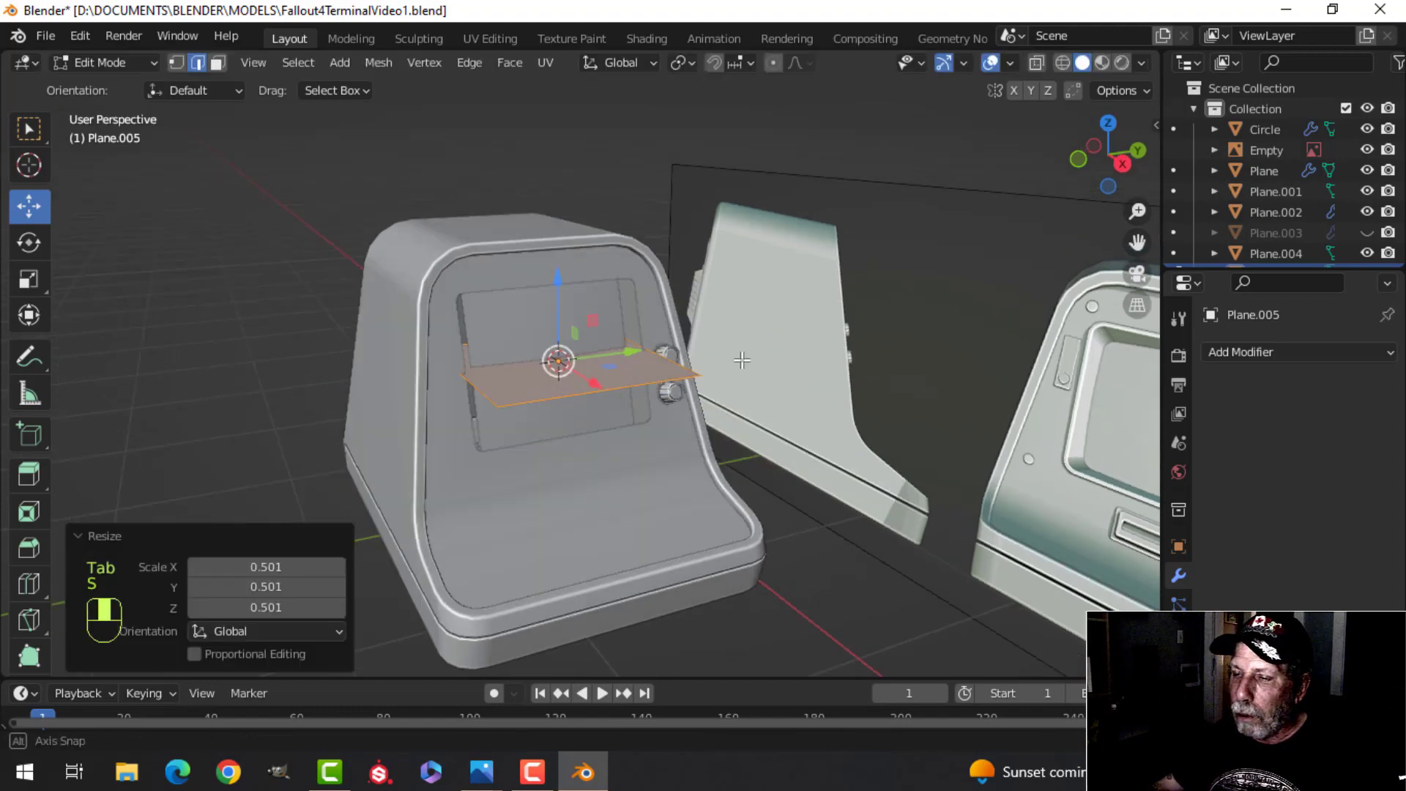
# Step: Rotate the plane 90° about Y and move it about 0.13 m along X in front of the screen opening
pyautogui.moveTo(740, 358); pyautogui.dragTo(659, 377, button='middle')
pyautogui.write('ry980')
pyautogui.click(655, 377)
pyautogui.press('g')
pyautogui.press('x')
pyautogui.click(644, 382)
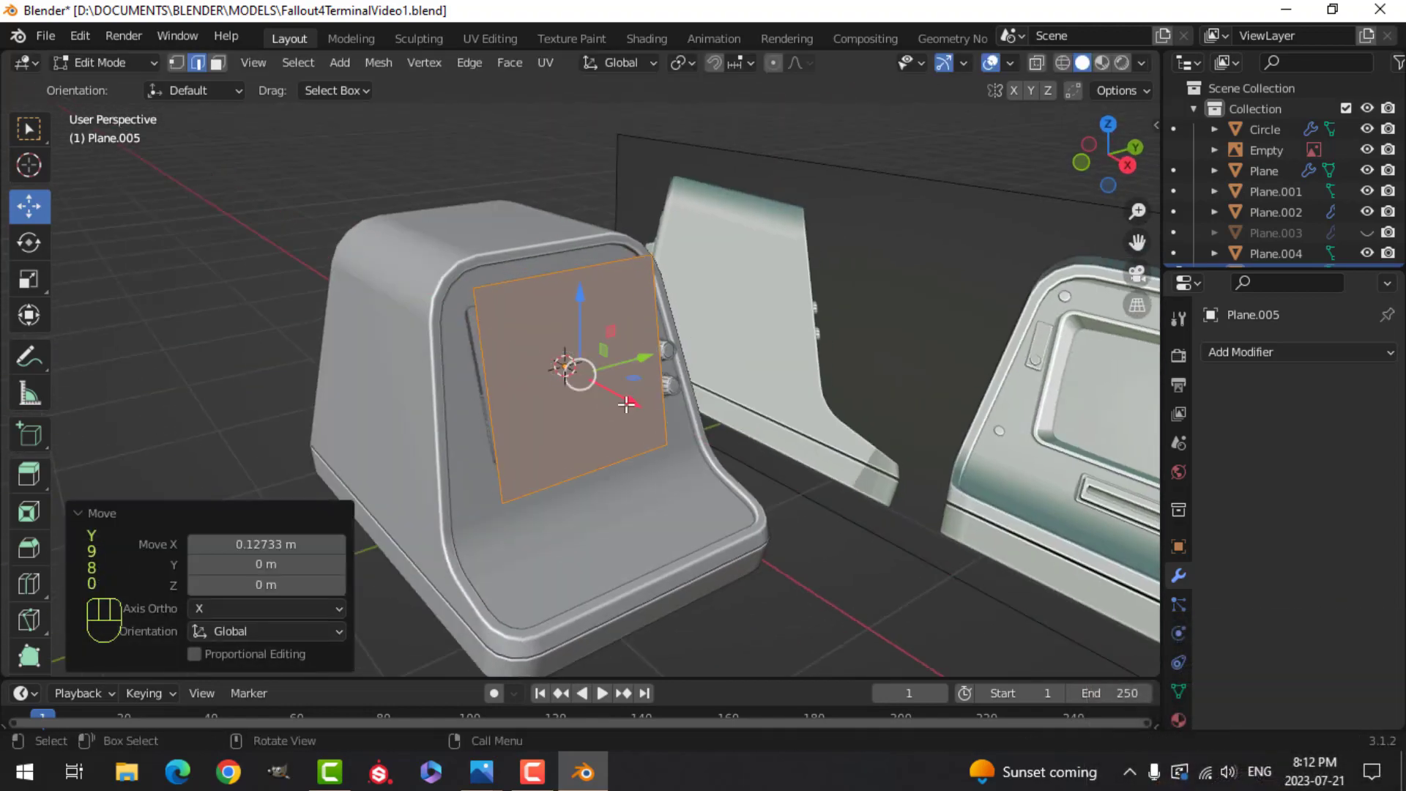
# Step: Lower the plane's upper edge in wireframe right view to fit the screen opening
pyautogui.press('KP_3')
pyautogui.hotkey('shift', 'z')
pyautogui.press('1')
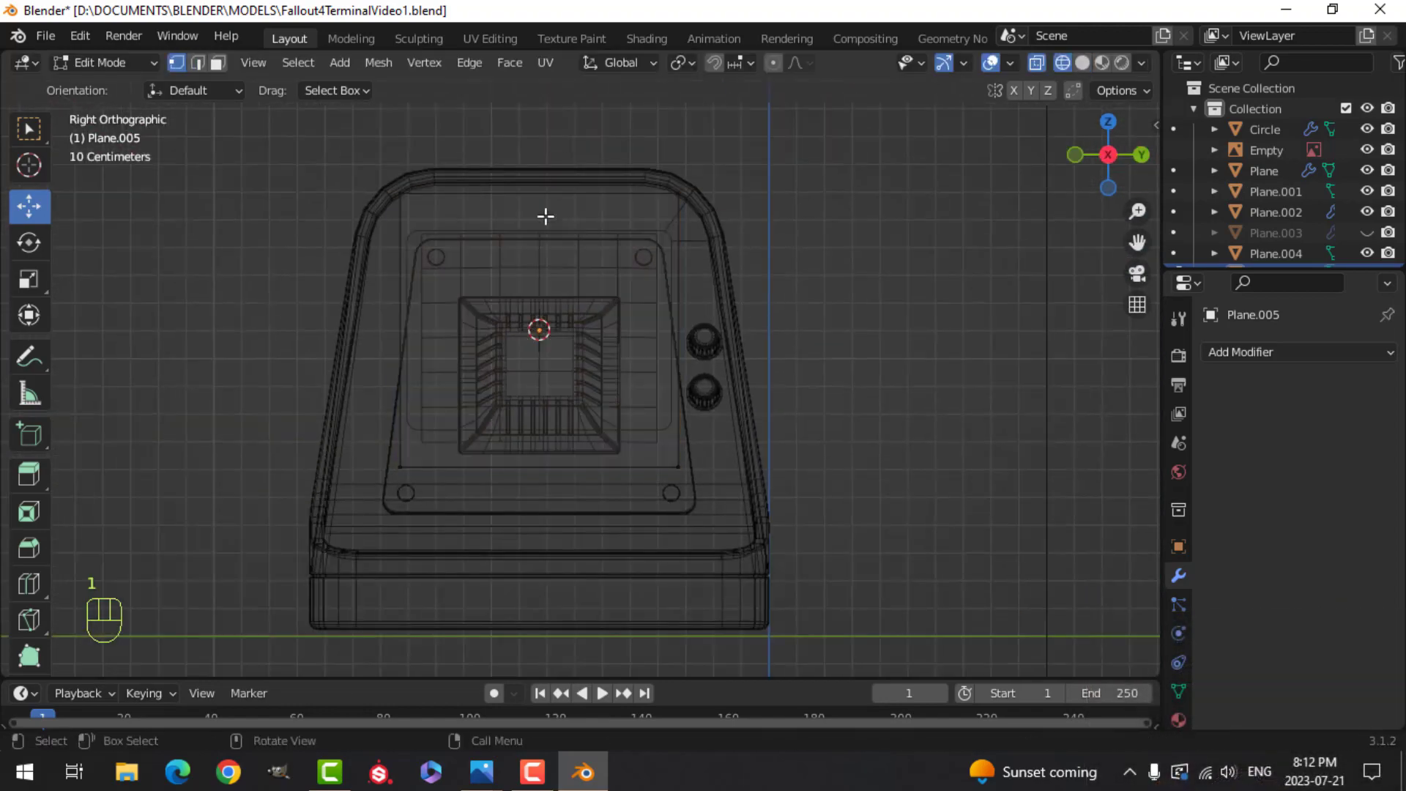
pyautogui.press('2')
pyautogui.click(516, 190)
pyautogui.moveTo(541, 127); pyautogui.dragTo(543, 150)
# Step: Select the whole plane and extrude it into a thick slab over the screen opening
pyautogui.press('a')
pyautogui.press('z')
pyautogui.moveTo(643, 320); pyautogui.dragTo(652, 651, button='middle')
pyautogui.click(879, 372)
pyautogui.press('e')
pyautogui.click(715, 344)
# Step: Select the slab's corner edges and bevel them into rounded corners
pyautogui.hotkey('alt', 'a')
pyautogui.click(634, 392)
pyautogui.keyDown('shift'); pyautogui.click(686, 394); pyautogui.keyUp('shift')
pyautogui.hotkey('ctrl', 'z')
pyautogui.keyDown('shift'); pyautogui.click(677, 394); pyautogui.keyUp('shift')
pyautogui.keyDown('shift'); pyautogui.click(706, 301); pyautogui.keyUp('shift')
pyautogui.moveTo(710, 315); pyautogui.dragTo(732, 329, button='middle')
pyautogui.hotkey('ctrl', 'b')
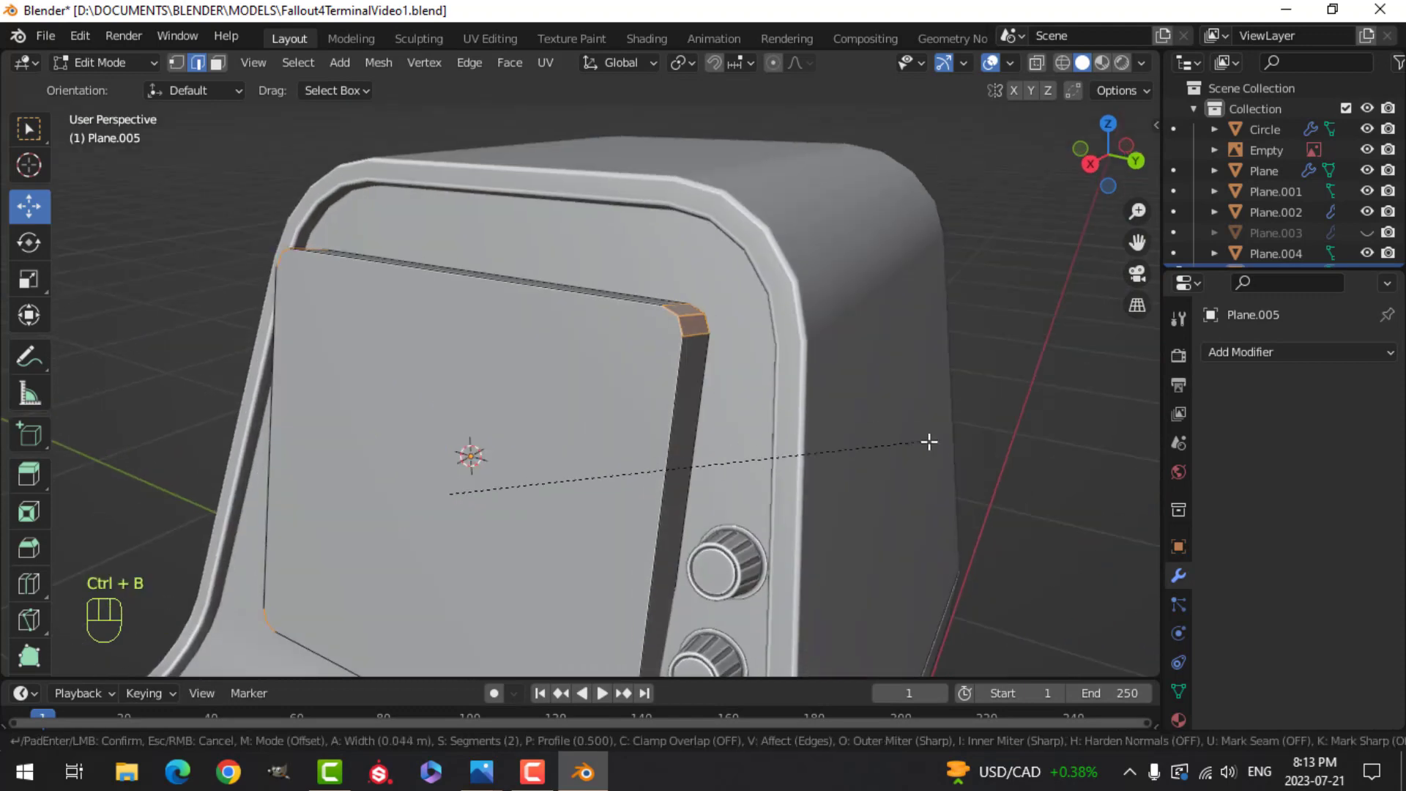
pyautogui.click(941, 469)
# Step: Isolate the slab in local view, then inset its front and back faces and bridge them into a hollow frame
pyautogui.hotkey('alt', 'a')
pyautogui.press('Tab')
pyautogui.press('/')
pyautogui.press('Tab')
pyautogui.hotkey('alt', 'a')
pyautogui.press('3')
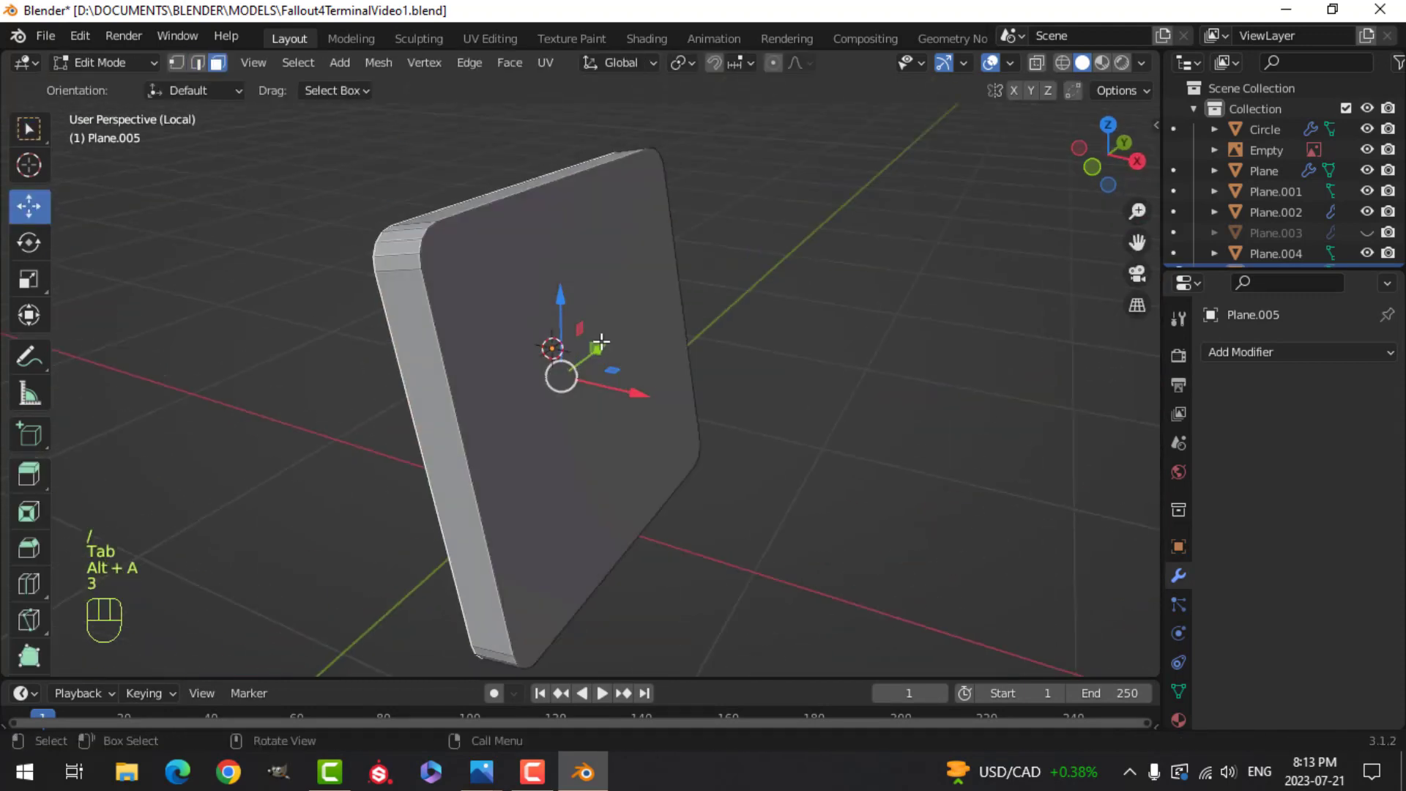
pyautogui.keyDown('shift'); pyautogui.click(617, 375); pyautogui.keyUp('shift')
pyautogui.press('i')
pyautogui.moveTo(688, 410); pyautogui.dragTo(757, 399, button='middle')
pyautogui.hotkey('ctrl', 'e')
pyautogui.click(741, 399)
# Step: Scale the inner rear edge loop to taper the frame's inside walls and delete the rear face loop
pyautogui.hotkey('alt', 'a')
pyautogui.press('2')
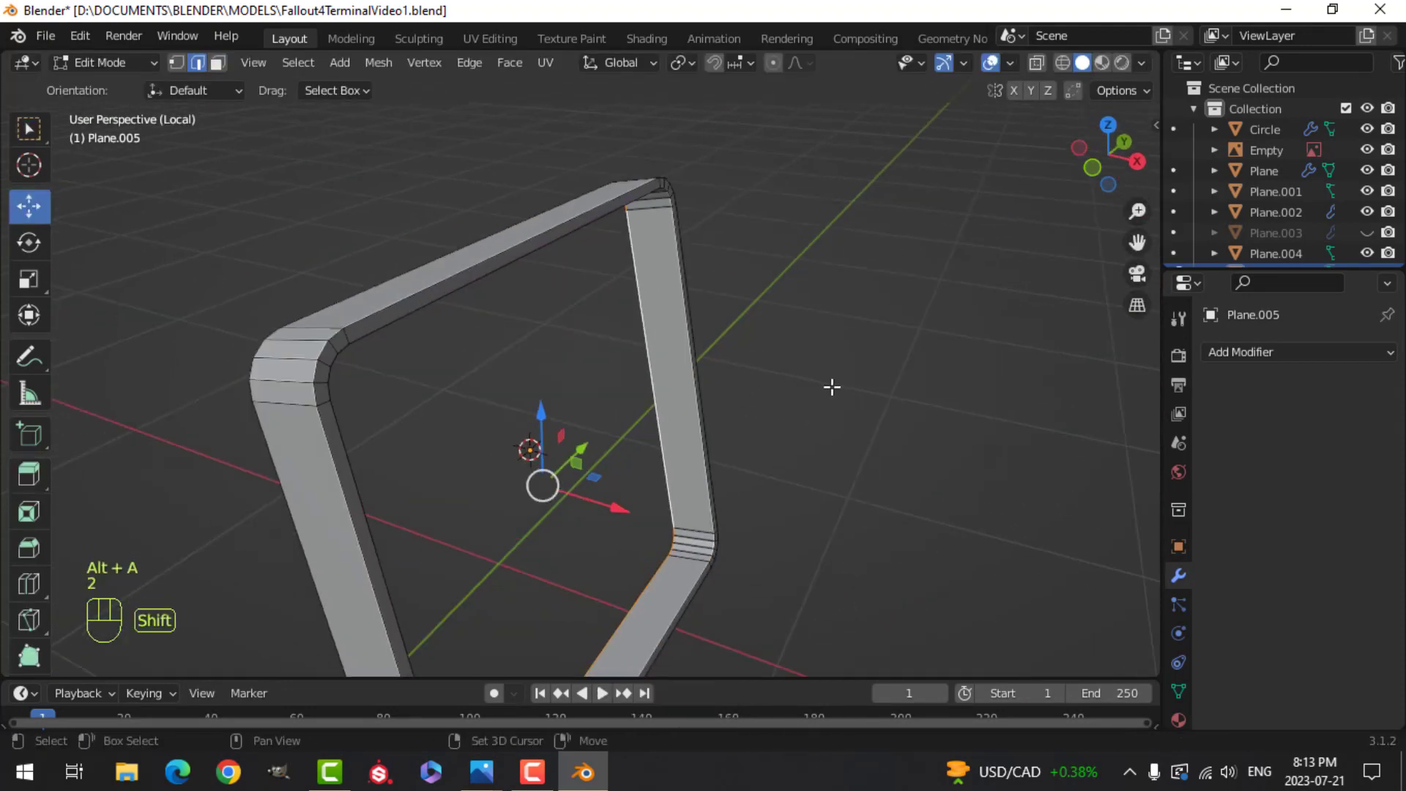
pyautogui.press('s')
pyautogui.hotkey('alt', 'a')
pyautogui.press('3')
pyautogui.keyDown('alt'); pyautogui.click(894, 286); pyautogui.keyUp('alt')
pyautogui.press('x')
pyautogui.click(894, 292)
# Step: Select the edge loops around the frame's front rim and bevel them
pyautogui.keyDown('shift'); pyautogui.moveTo(732, 330); pyautogui.dragTo(634, 385, button='middle'); pyautogui.keyUp('shift')
pyautogui.press('2')
pyautogui.keyDown('alt'); pyautogui.keyDown('shift'); pyautogui.click(661, 358); pyautogui.keyUp('shift'); pyautogui.keyUp('alt')
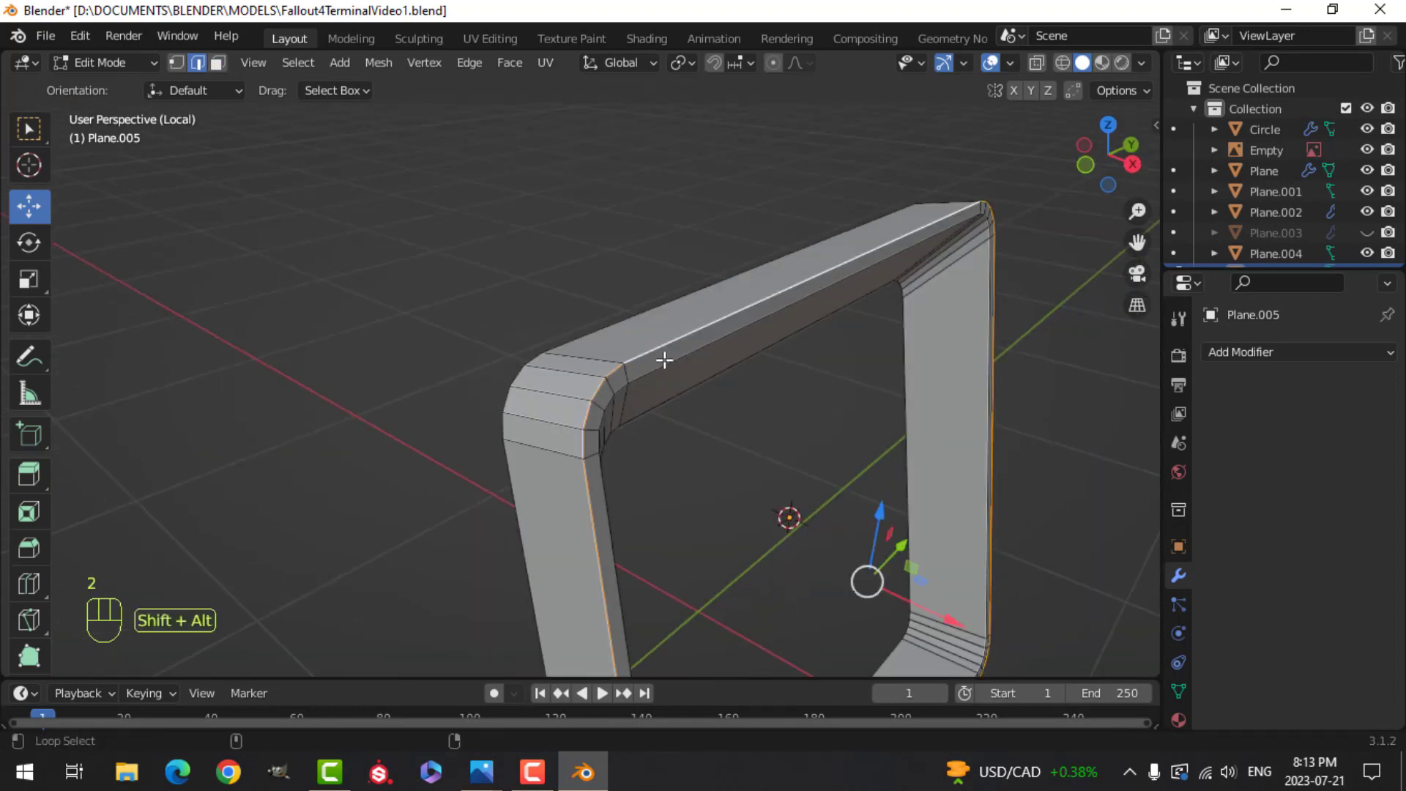
pyautogui.hotkey('ctrl', 'b')
pyautogui.click(639, 327)
# Step: Shade the frame smooth with a modifier and Auto Smooth, and return from local view to the full terminal
pyautogui.press('Tab')
pyautogui.rightClick(565, 314)
pyautogui.click(564, 315)
pyautogui.hotkey('alt', 'a')
pyautogui.moveTo(644, 322); pyautogui.dragTo(600, 285, button='middle')
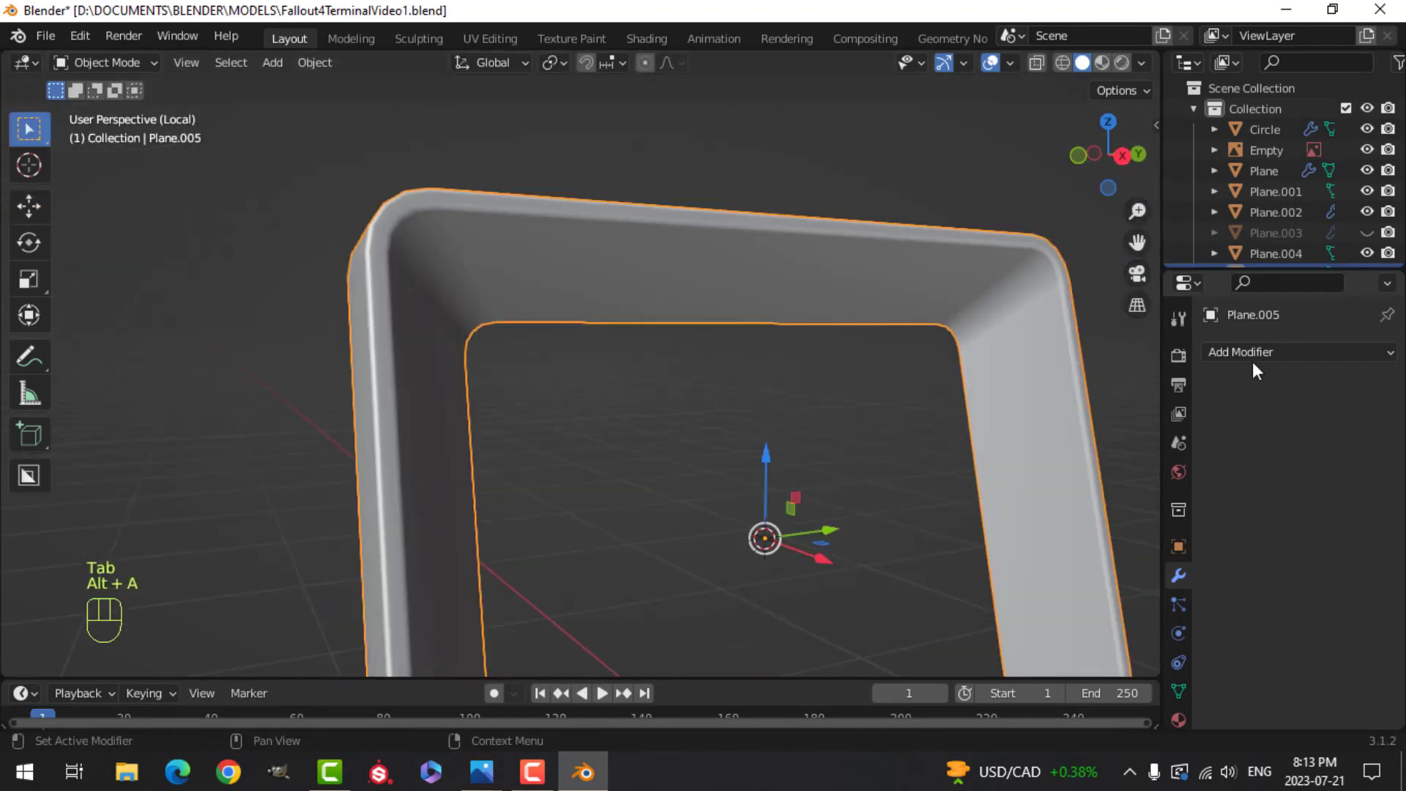
pyautogui.click(1254, 356)
pyautogui.click(794, 469)
pyautogui.click(1178, 691)
pyautogui.click(1284, 659)
pyautogui.hotkey('alt', 'a')
pyautogui.press('/')
pyautogui.hotkey('alt', 'a')
pyautogui.moveTo(806, 366); pyautogui.dragTo(759, 388, button='middle')
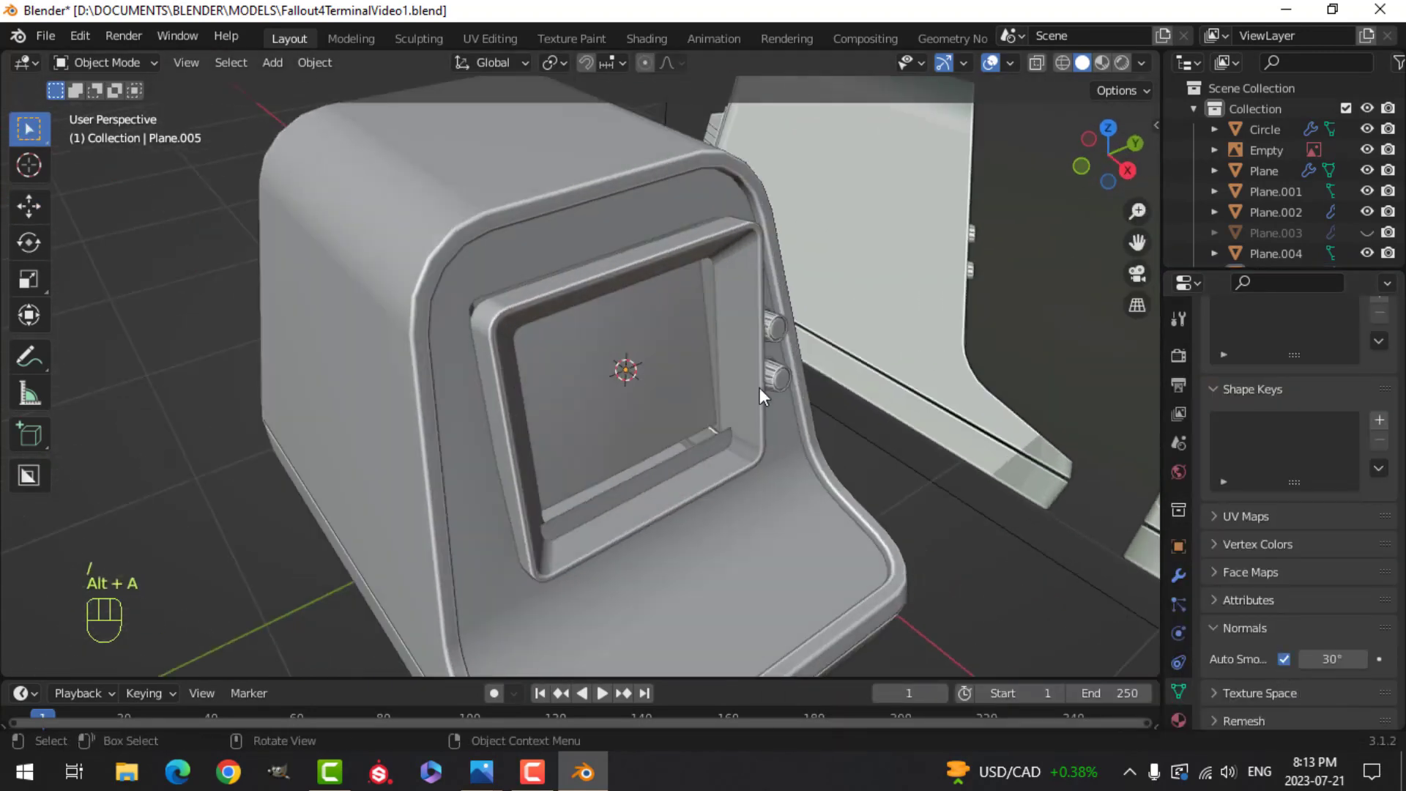
# Step: Unhide the old screen frame to compare it with the new one, and hide it again
pyautogui.click(758, 388)
pyautogui.moveTo(612, 378); pyautogui.dragTo(644, 327, button='middle')
pyautogui.hotkey('alt', 'a')
pyautogui.click(767, 249)
pyautogui.hotkey('alt', 'h')
pyautogui.hotkey('alt', 'a')
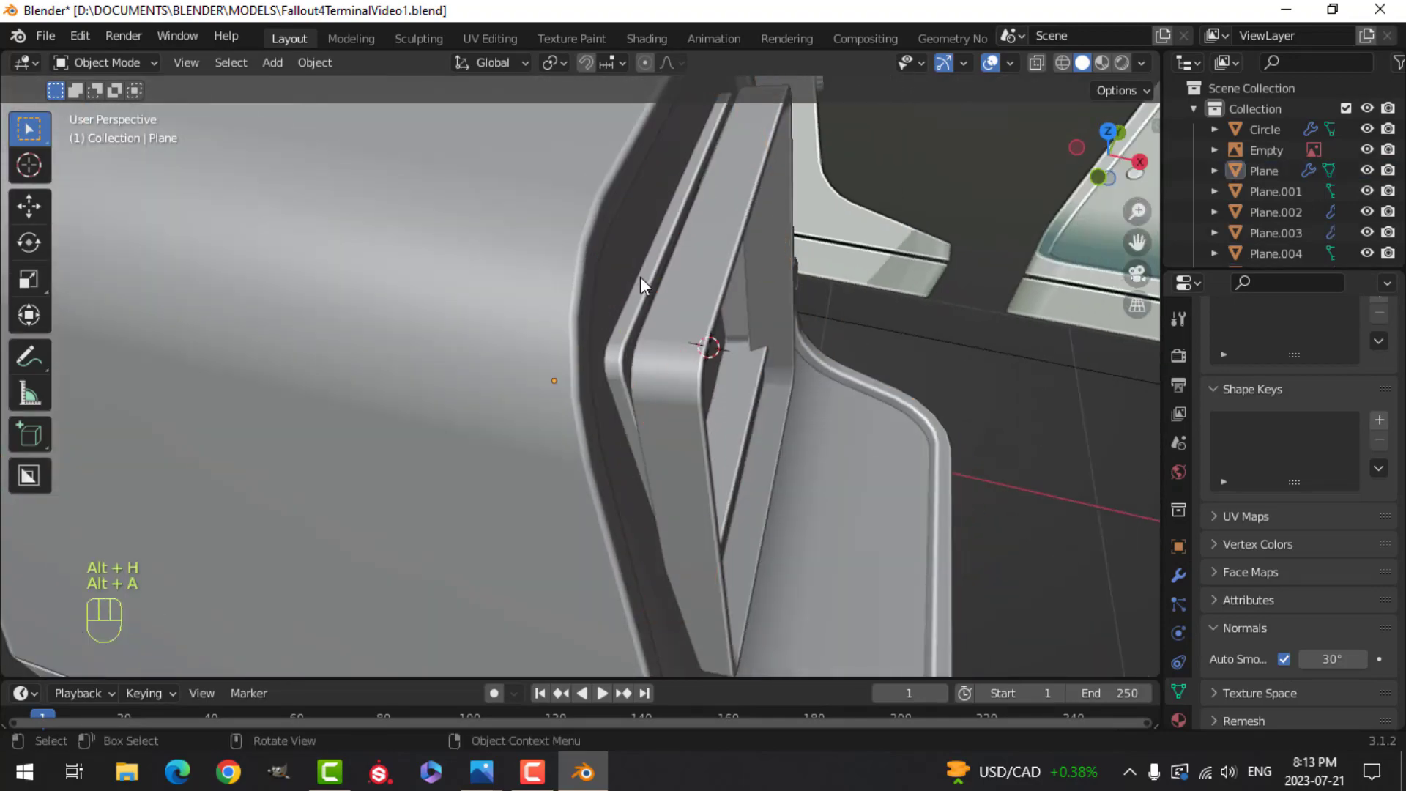
pyautogui.click(640, 277)
pyautogui.press('h')
# Step: Tilt the new frame in front view and shift it about -0.028 m in X and 0.013 m in Z onto the panel
pyautogui.click(691, 284)
pyautogui.moveTo(618, 244); pyautogui.dragTo(687, 278, button='middle')
pyautogui.scroll(-2, 691, 284)
pyautogui.press('KP_1')
pyautogui.press('z')
pyautogui.scroll(2, 688, 359)
pyautogui.press('r')
pyautogui.click(684, 350)
pyautogui.press('g')
pyautogui.click(680, 345)
pyautogui.press('z')
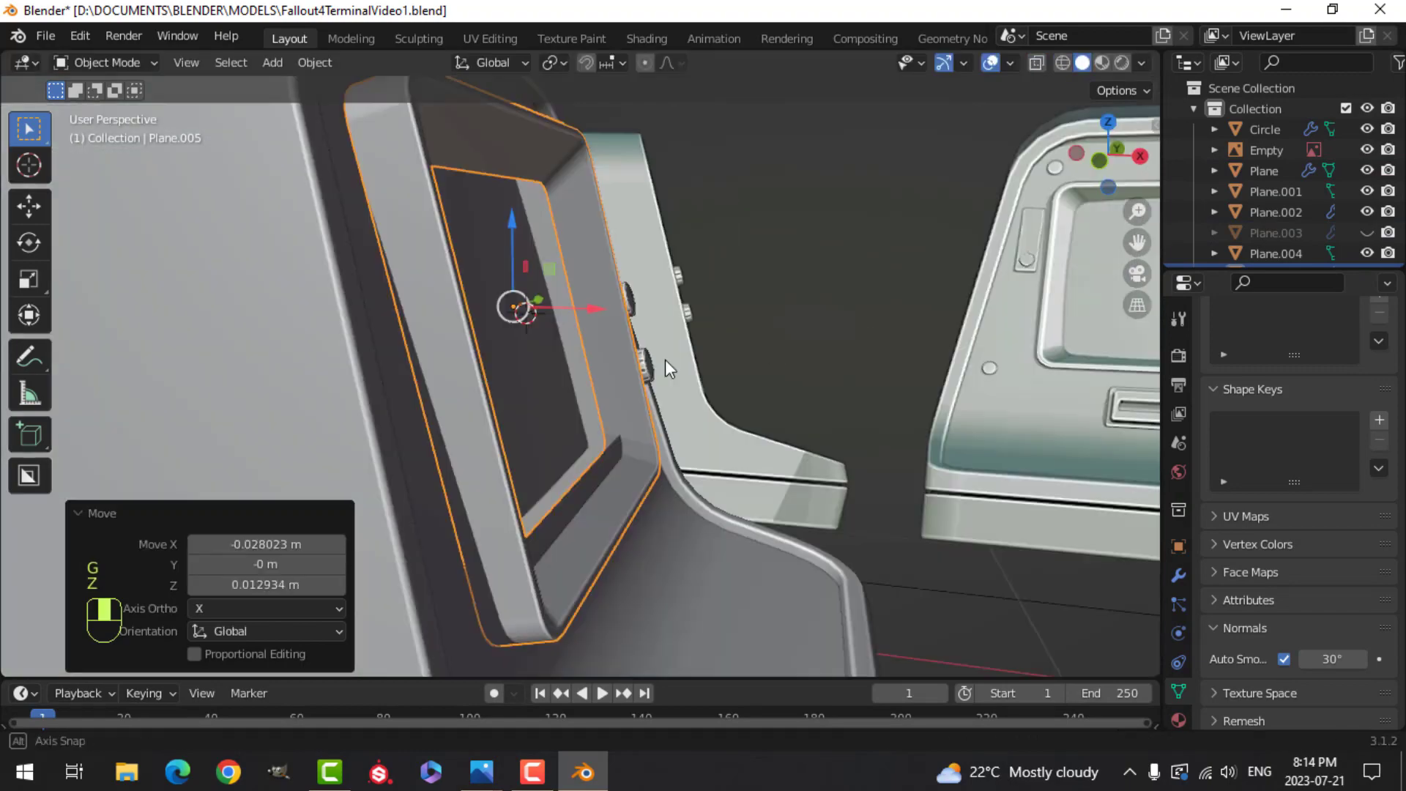
# Step: Rotate the entire frame mesh about the Y axis to follow the sloped front panel
pyautogui.moveTo(665, 358); pyautogui.dragTo(759, 375, button='middle')
pyautogui.press('Tab')
pyautogui.press('a')
pyautogui.press('r')
pyautogui.press('y')
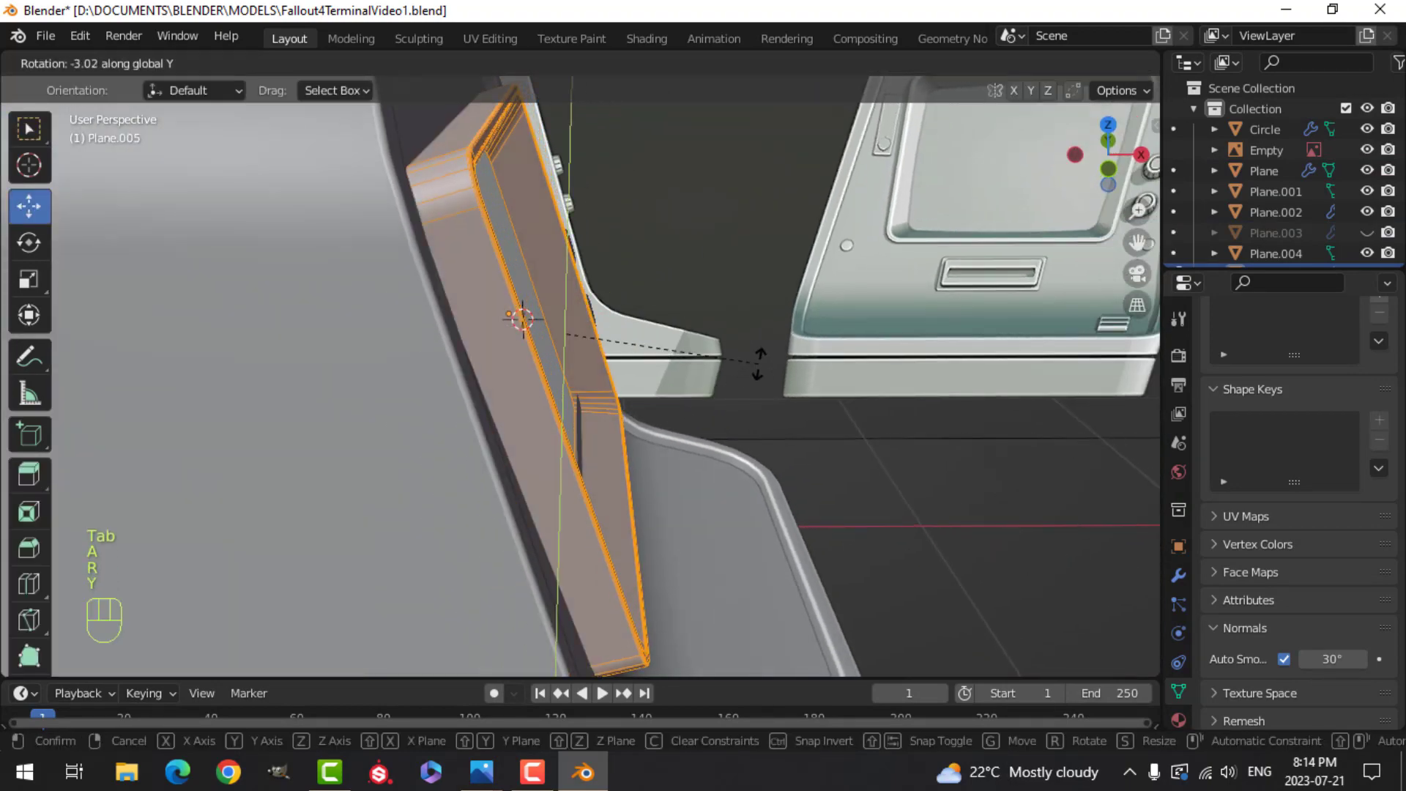
pyautogui.click(759, 358)
# Step: Set the transform orientation to Normal and push the frame inwards into the front panel
pyautogui.click(615, 64)
pyautogui.moveTo(649, 260); pyautogui.dragTo(612, 273)
pyautogui.moveTo(659, 307); pyautogui.dragTo(538, 337, button='middle')
pyautogui.moveTo(619, 370)
pyautogui.mouseDown(button='middle')
pyautogui.moveTo(590, 393)
pyautogui.moveTo(753, 405)
pyautogui.moveTo(780, 388)
pyautogui.moveTo(619, 366)
pyautogui.mouseUp(button='middle')
pyautogui.scroll(-3, 783, 380)
# Step: Box-select the frame's lower vertices in wireframe and move them up along the panel to shorten the frame
pyautogui.hotkey('alt', 'a')
pyautogui.press('z')
pyautogui.press('1')
pyautogui.press('b')
pyautogui.moveTo(338, 280); pyautogui.dragTo(631, 365)
pyautogui.press('z')
pyautogui.moveTo(443, 348); pyautogui.dragTo(672, 328, button='middle')
pyautogui.moveTo(549, 316); pyautogui.dragTo(542, 285)
pyautogui.moveTo(670, 306); pyautogui.dragTo(593, 256, button='middle')
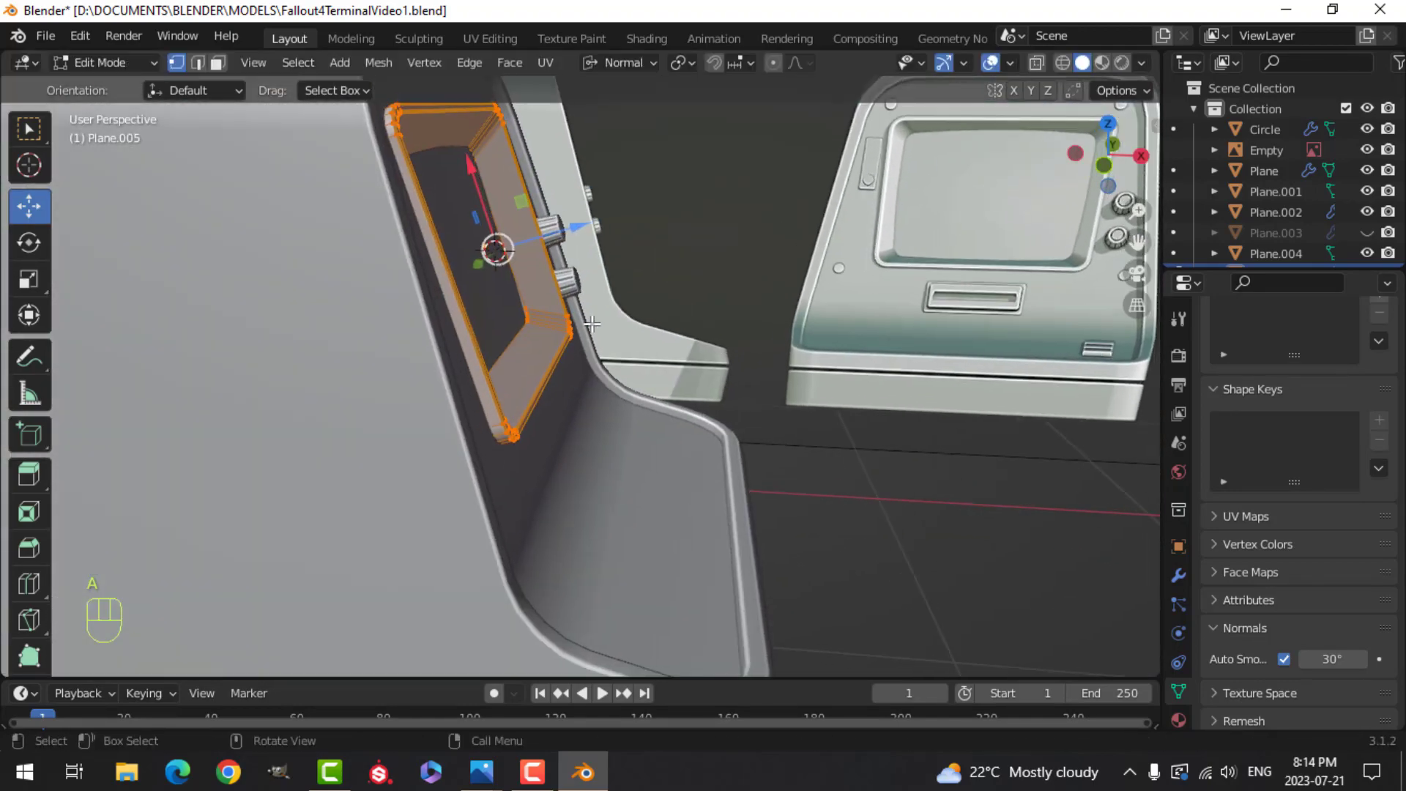
# Step: Fine-tune the frame's tilt about Y, nudge it along its normal and return to Object Mode
pyautogui.press('r')
pyautogui.press('y')
pyautogui.click(589, 249)
pyautogui.moveTo(578, 227); pyautogui.dragTo(581, 227)
pyautogui.press('Tab')
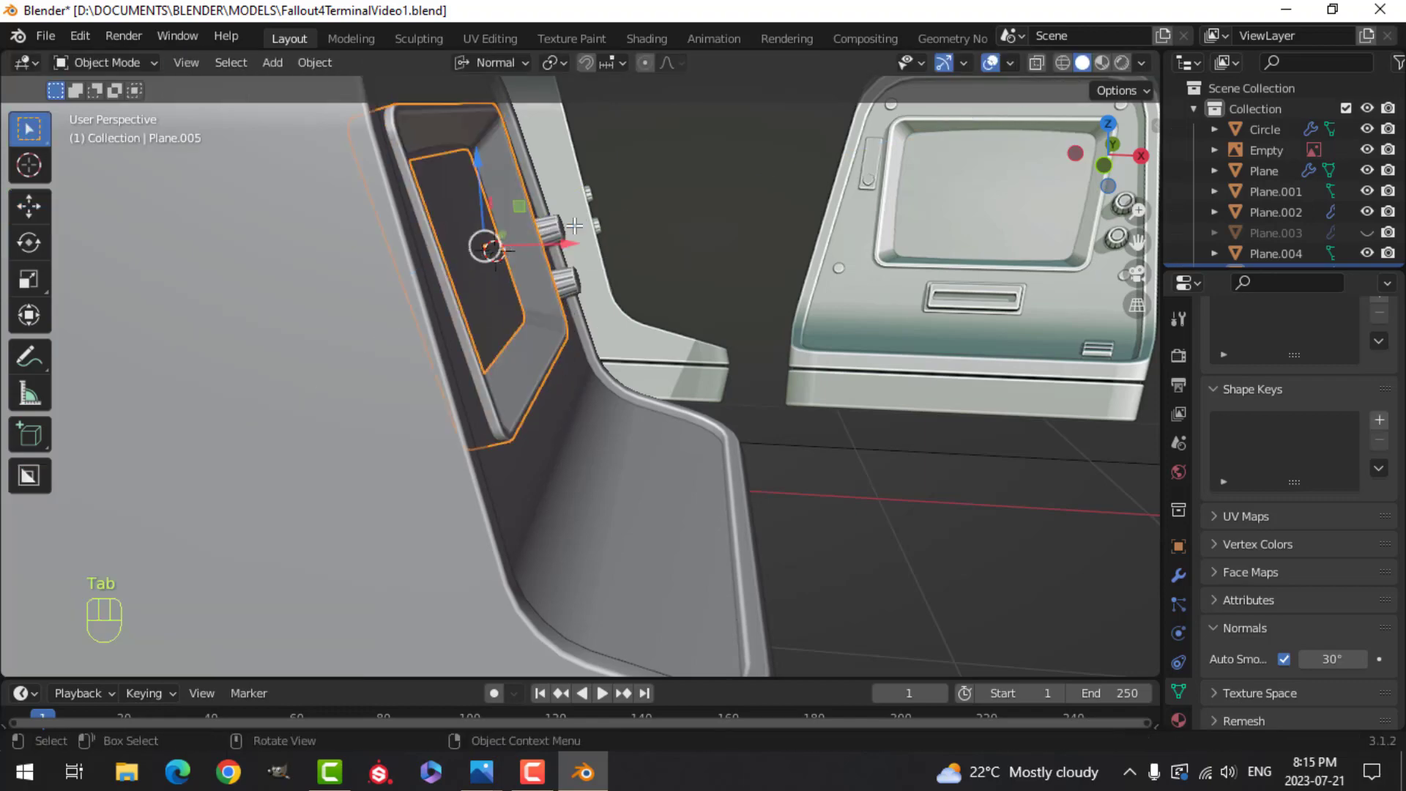
pyautogui.hotkey('alt', 'a')
pyautogui.scroll(-4, 622, 265)
# Step: Rotate the frame mesh about Y once more so its rim lies evenly on the panel
pyautogui.moveTo(622, 265); pyautogui.dragTo(411, 304, button='middle')
pyautogui.scroll(3, 527, 299)
pyautogui.press('Tab')
pyautogui.press('r')
pyautogui.press('y')
pyautogui.click(617, 405)
pyautogui.press('Tab')
pyautogui.hotkey('alt', 'a')
# Step: Rename the old screen frame Plane.003 as screen_old and hide it from the viewport and renders
pyautogui.click(480, 307)
pyautogui.hotkey('alt', 'a')
pyautogui.click(411, 305)
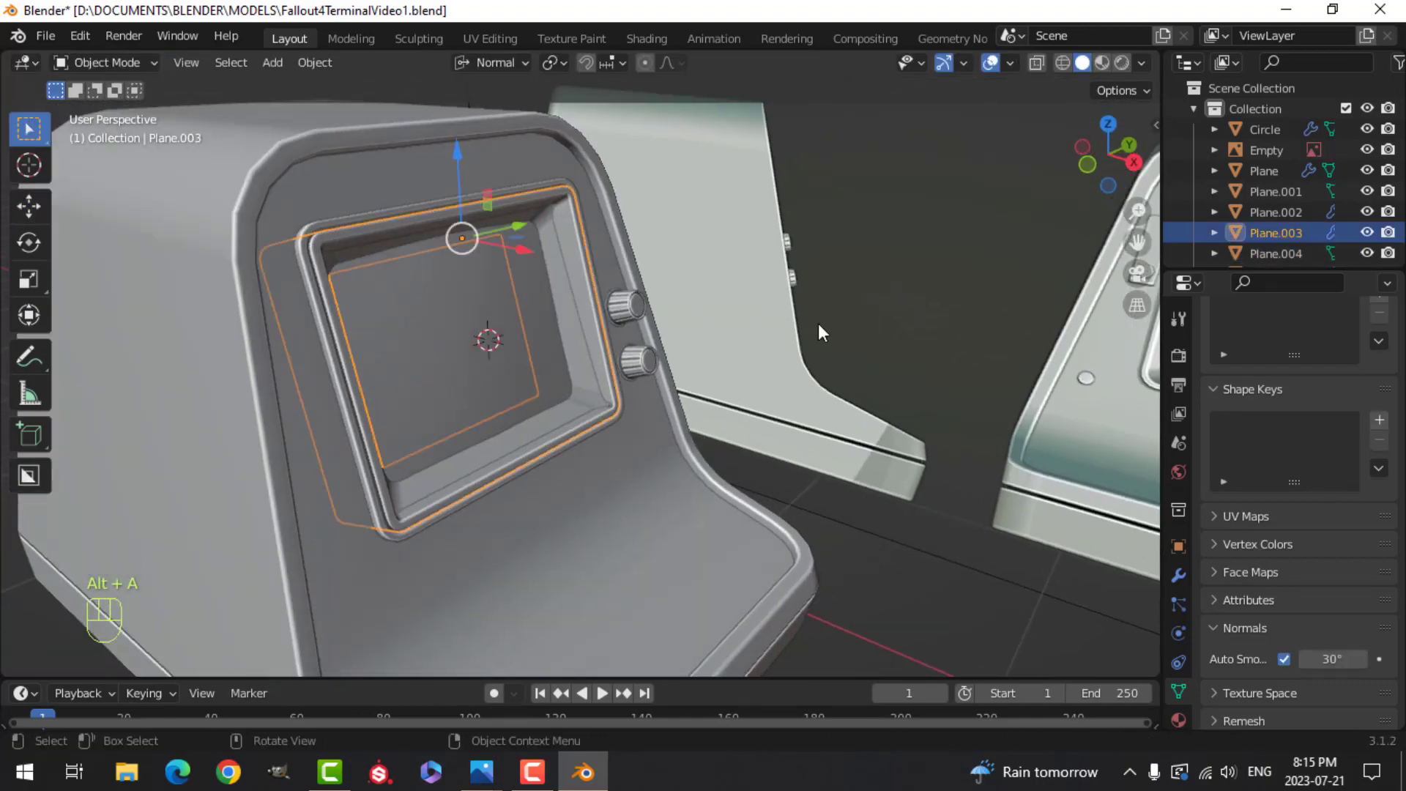
pyautogui.doubleClick(1293, 232)
pyautogui.write('_old')
pyautogui.press('Return')
pyautogui.click(1367, 249)
pyautogui.click(1388, 249)
pyautogui.click(469, 329)
pyautogui.write('screen')
# Step: Select both knobs' meshes and move them about 0.04 m down beside the screen frame in right view
pyautogui.moveTo(459, 362); pyautogui.dragTo(573, 373, button='middle')
pyautogui.hotkey('alt', 'a')
pyautogui.scroll(-3, 595, 412)
pyautogui.scroll(3, 562, 353)
pyautogui.press('KP_3')
pyautogui.scroll(3, 572, 373)
pyautogui.press('Tab')
pyautogui.press('a')
pyautogui.press('g')
pyautogui.click(517, 358)
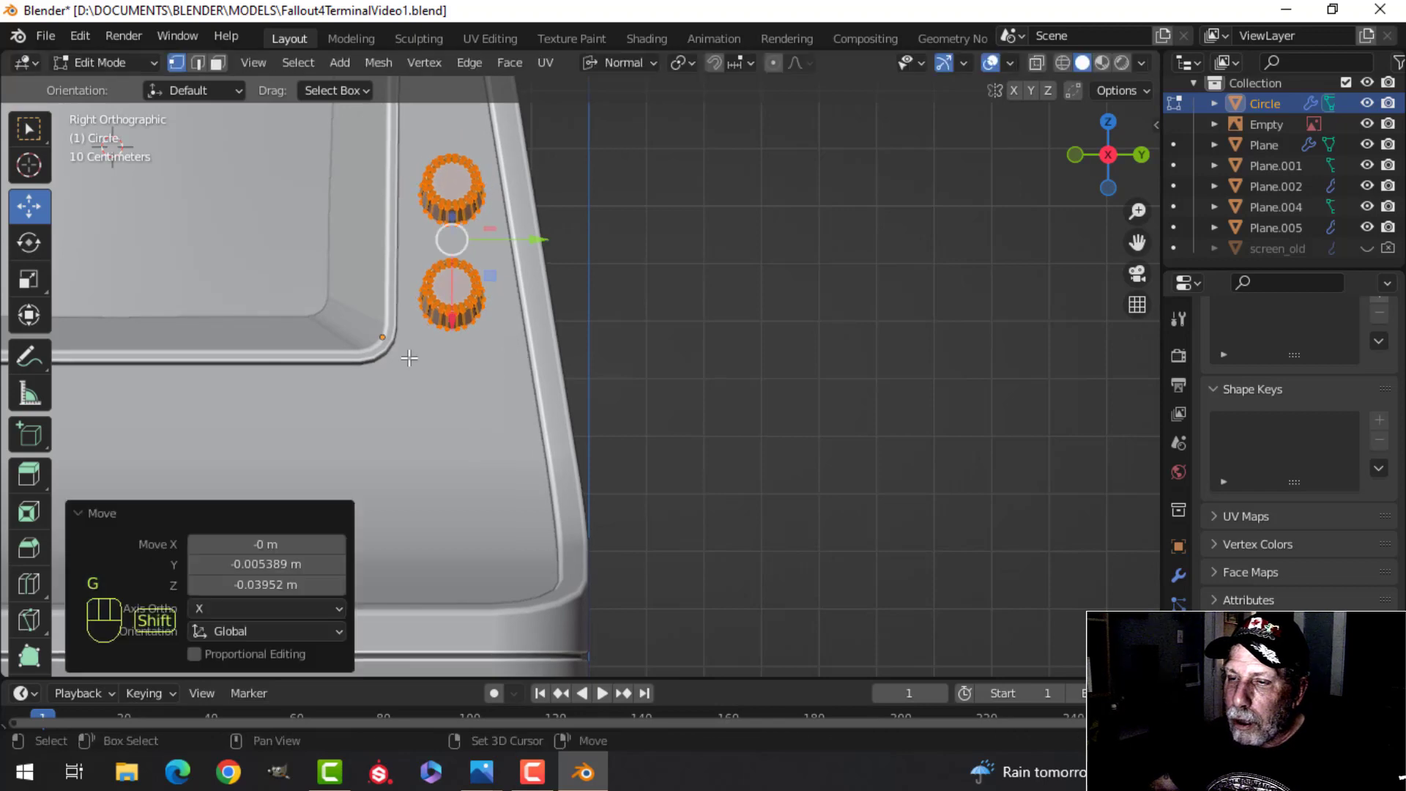
# Step: Move both knobs about 0.016 m along their normal direction relative to the sloped panel
pyautogui.keyDown('shift'); pyautogui.moveTo(439, 359); pyautogui.dragTo(448, 487, button='middle'); pyautogui.keyUp('shift')
pyautogui.moveTo(448, 486); pyautogui.dragTo(516, 432, button='middle')
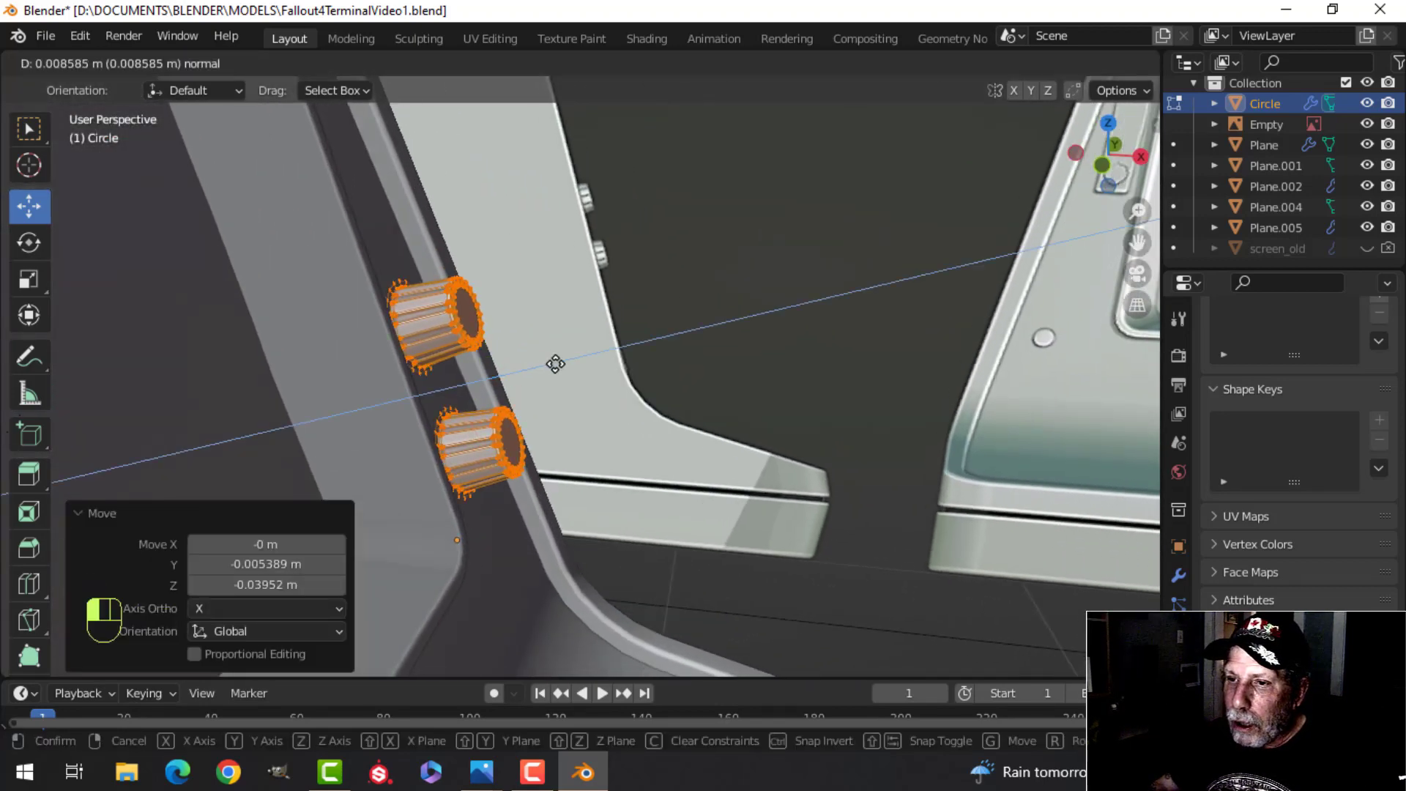
pyautogui.moveTo(560, 365); pyautogui.dragTo(561, 364)
pyautogui.moveTo(561, 369); pyautogui.dragTo(517, 401, button='middle')
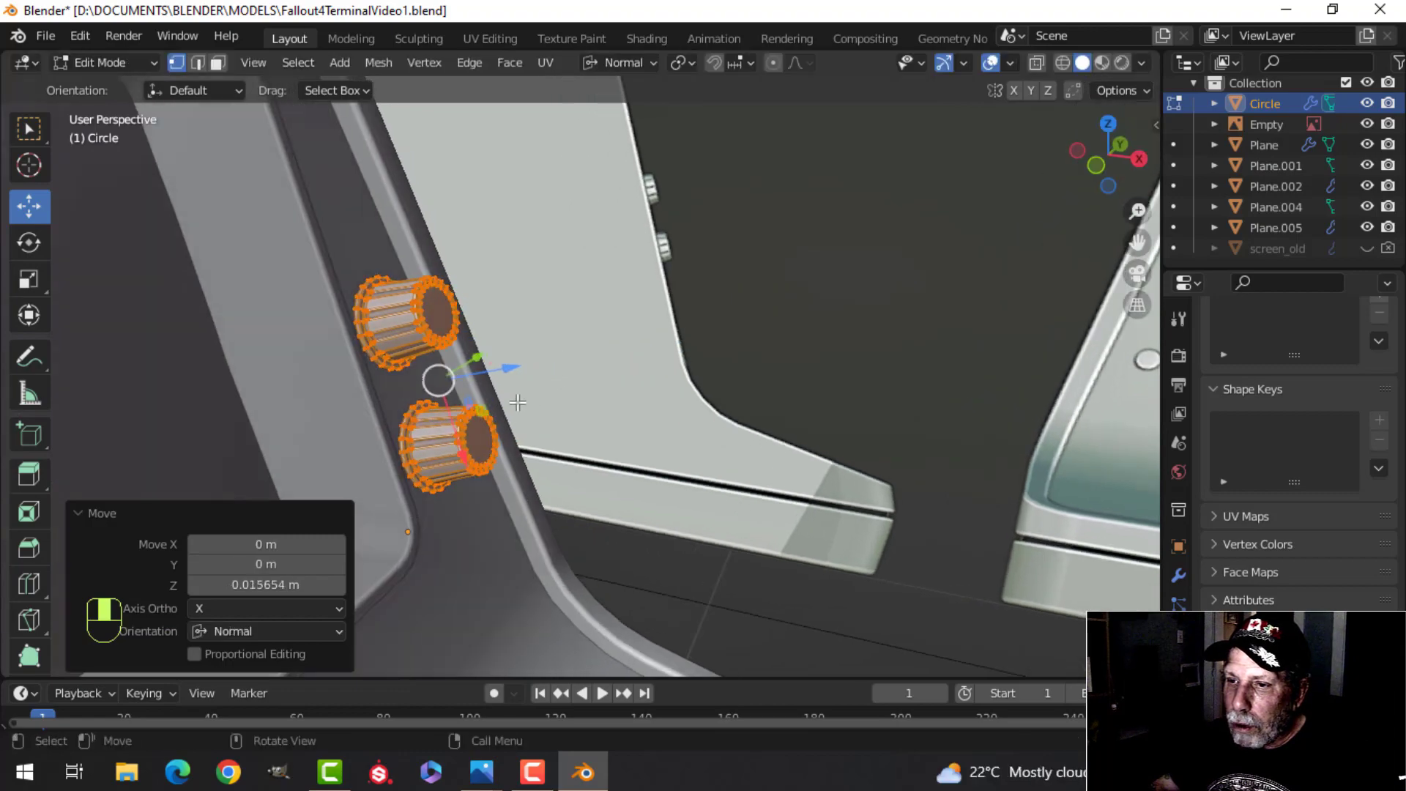
# Step: Leave mesh editing of the two knobs and clear the selection
pyautogui.scroll(3, 502, 420)
pyautogui.scroll(-4, 494, 428)
pyautogui.press('Tab')
pyautogui.hotkey('alt', 'a')
pyautogui.keyDown('shift'); pyautogui.moveTo(513, 453); pyautogui.dragTo(414, 399, button='middle'); pyautogui.keyUp('shift')
pyautogui.scroll(-5, 465, 317)
pyautogui.scroll(-2, 529, 337)
pyautogui.click(507, 350)
pyautogui.press('Tab')
pyautogui.scroll(4, 518, 372)
pyautogui.hotkey('alt', 'a')
pyautogui.click(552, 378)
pyautogui.moveTo(600, 452); pyautogui.dragTo(553, 427, button='middle')
pyautogui.moveTo(491, 426); pyautogui.dragTo(584, 378, button='middle')
pyautogui.press('Tab')
pyautogui.hotkey('alt', 'a')
# Step: Open the mesh of the screen frame Plane.005 and duplicate its lower rim edge in place
pyautogui.click(466, 323)
pyautogui.press('Tab')
pyautogui.hotkey('alt', 'a')
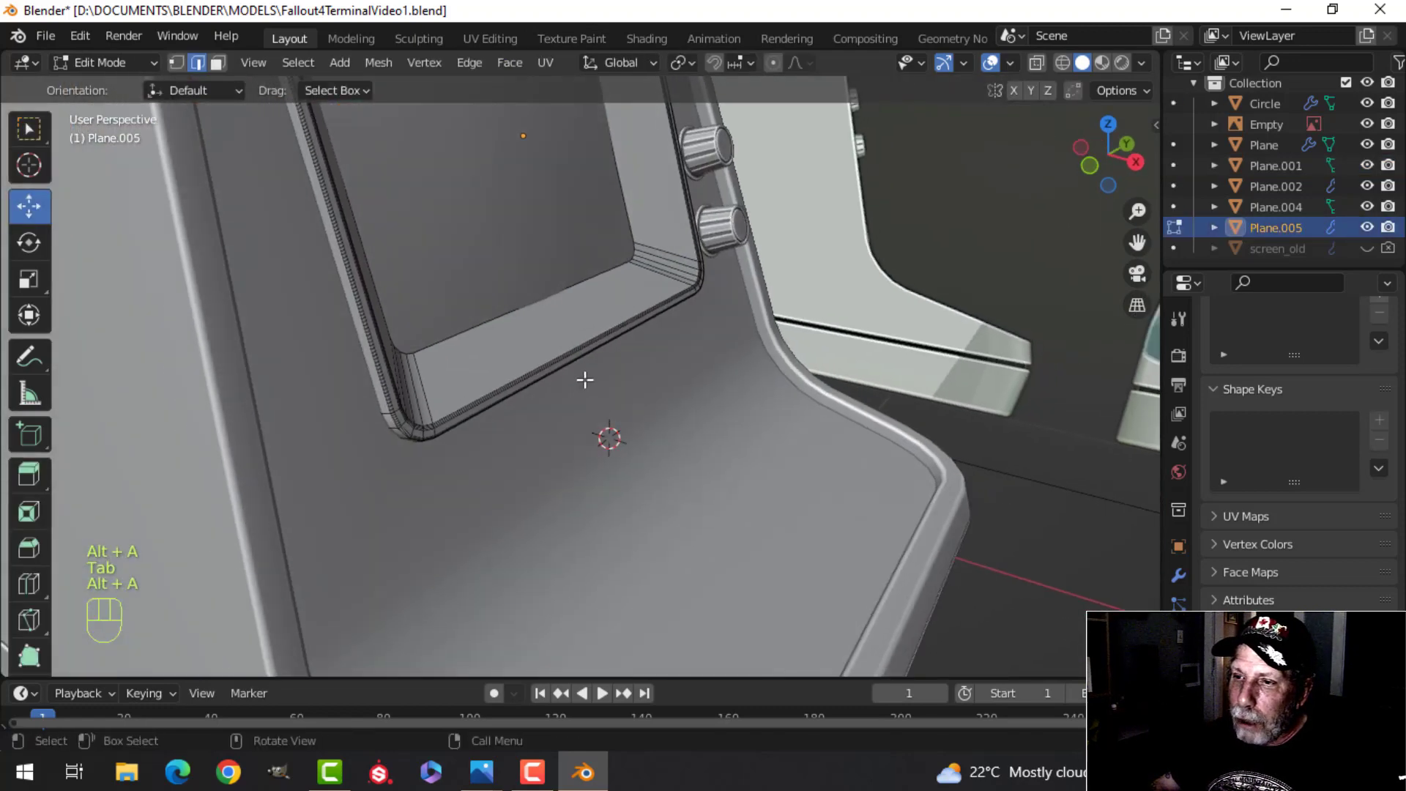
pyautogui.click(570, 347)
pyautogui.moveTo(671, 385); pyautogui.dragTo(639, 339, button='middle')
pyautogui.hotkey('shift', 'd')
pyautogui.click(648, 316)
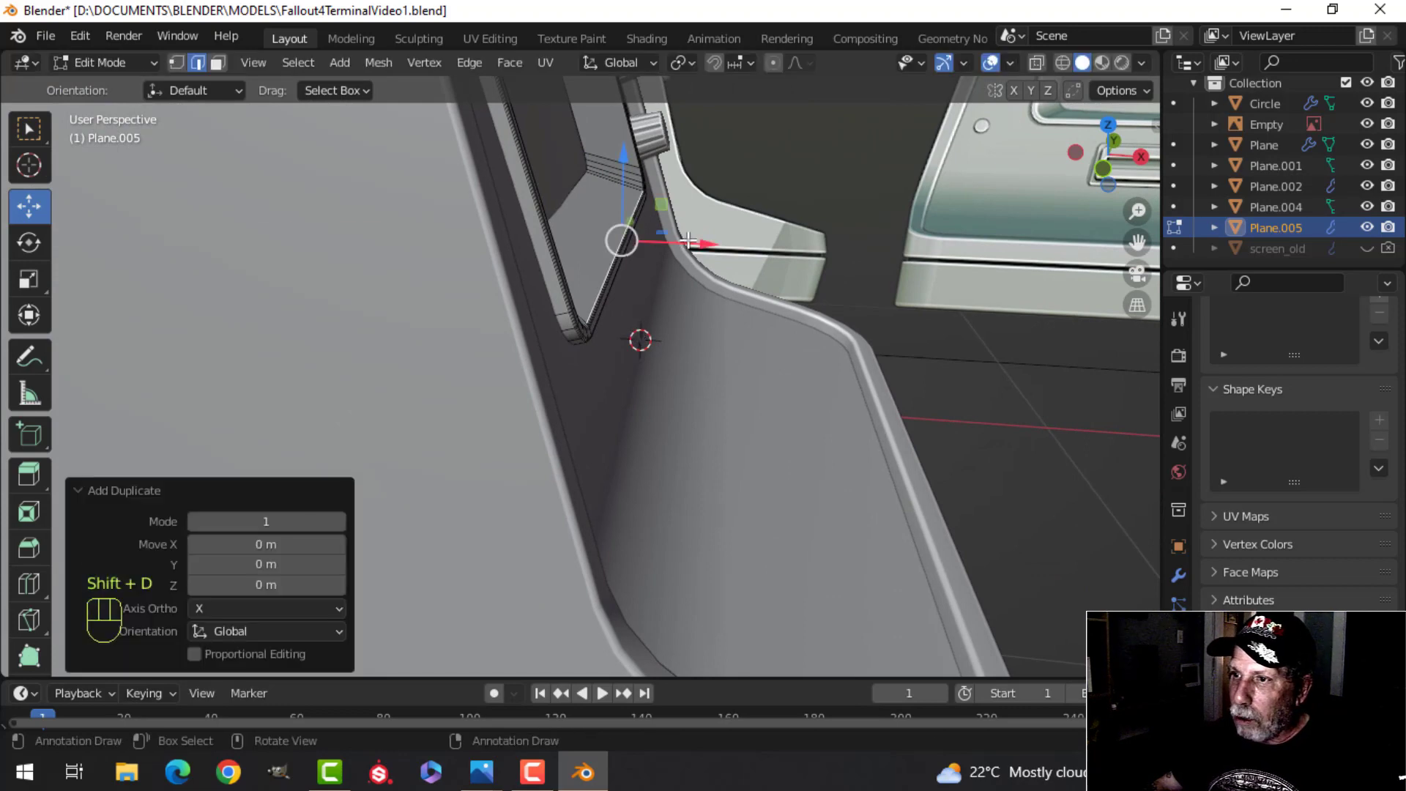
# Step: Move the duplicated edge outward along X and down below the screen frame, and scale it for the slot plate
pyautogui.moveTo(688, 242); pyautogui.dragTo(742, 250)
pyautogui.moveTo(682, 161); pyautogui.dragTo(672, 214)
pyautogui.moveTo(675, 227); pyautogui.dragTo(763, 339, button='middle')
pyautogui.press('s')
pyautogui.click(593, 341)
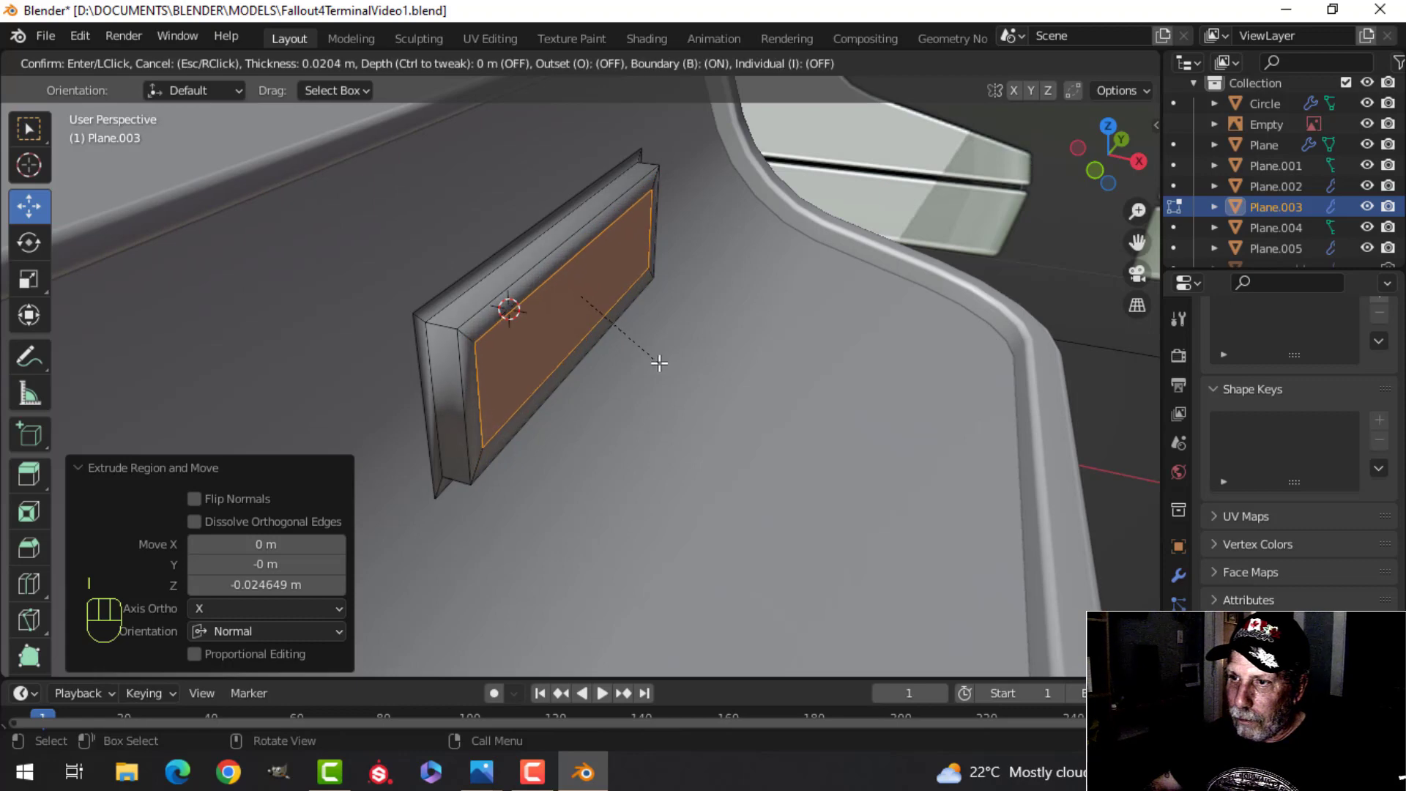
# Step: Inset the front face of the raised slot plate Plane.003 by 0.02181 m and scale the inner face
pyautogui.click(656, 361)
pyautogui.moveTo(718, 388); pyautogui.dragTo(586, 341, button='middle')
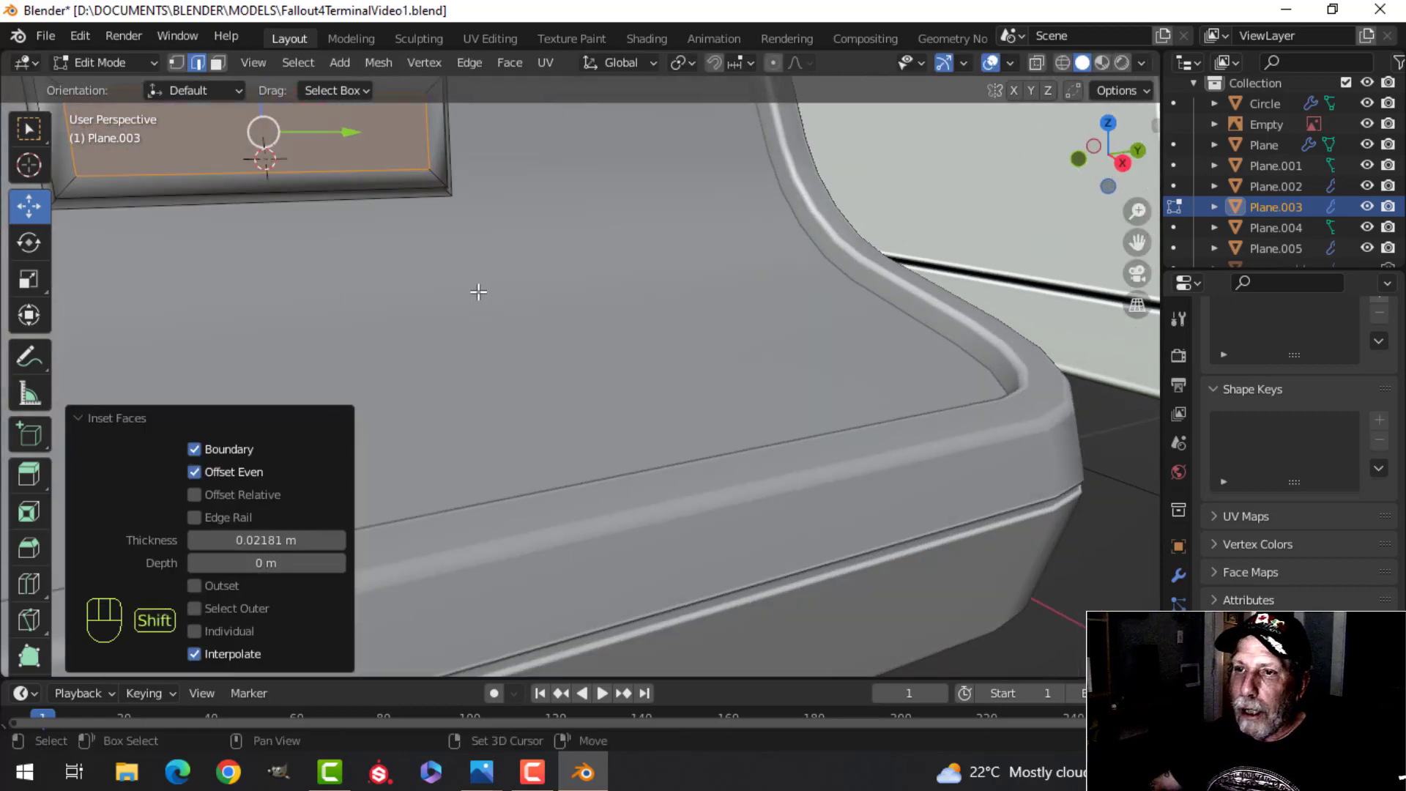
pyautogui.keyDown('shift'); pyautogui.moveTo(476, 292); pyautogui.dragTo(610, 389, button='middle'); pyautogui.keyUp('shift')
pyautogui.press('s')
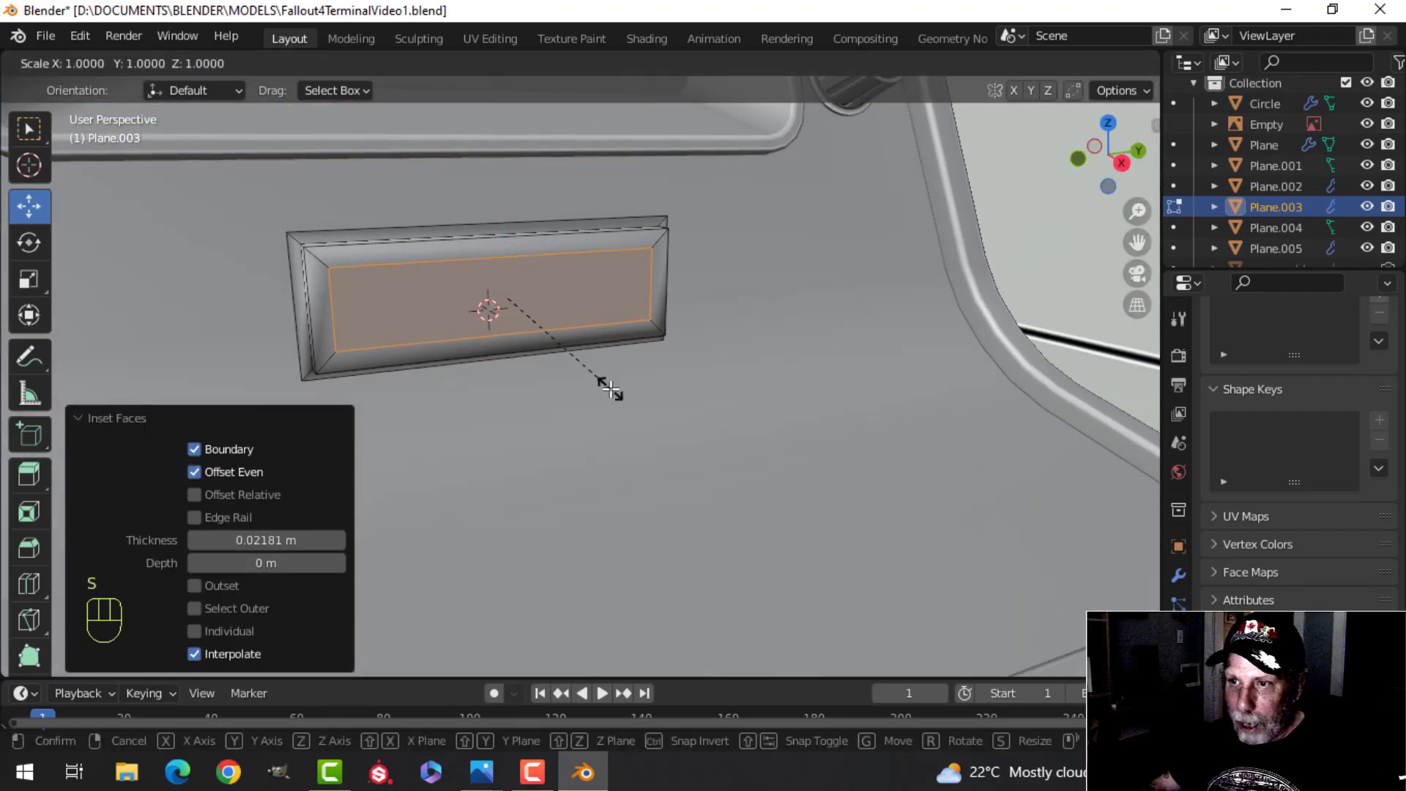
pyautogui.click(539, 358)
# Step: Extrude the inner face back into the slot plate and delete the end face to open the slot
pyautogui.moveTo(540, 358); pyautogui.dragTo(573, 390, button='middle')
pyautogui.press('e')
pyautogui.click(737, 435)
pyautogui.press('x')
pyautogui.click(712, 434)
pyautogui.scroll(2, 639, 439)
pyautogui.hotkey('alt', 'a')
pyautogui.keyDown('shift'); pyautogui.moveTo(646, 392); pyautogui.dragTo(713, 448, button='middle'); pyautogui.keyUp('shift')
pyautogui.scroll(1, 714, 449)
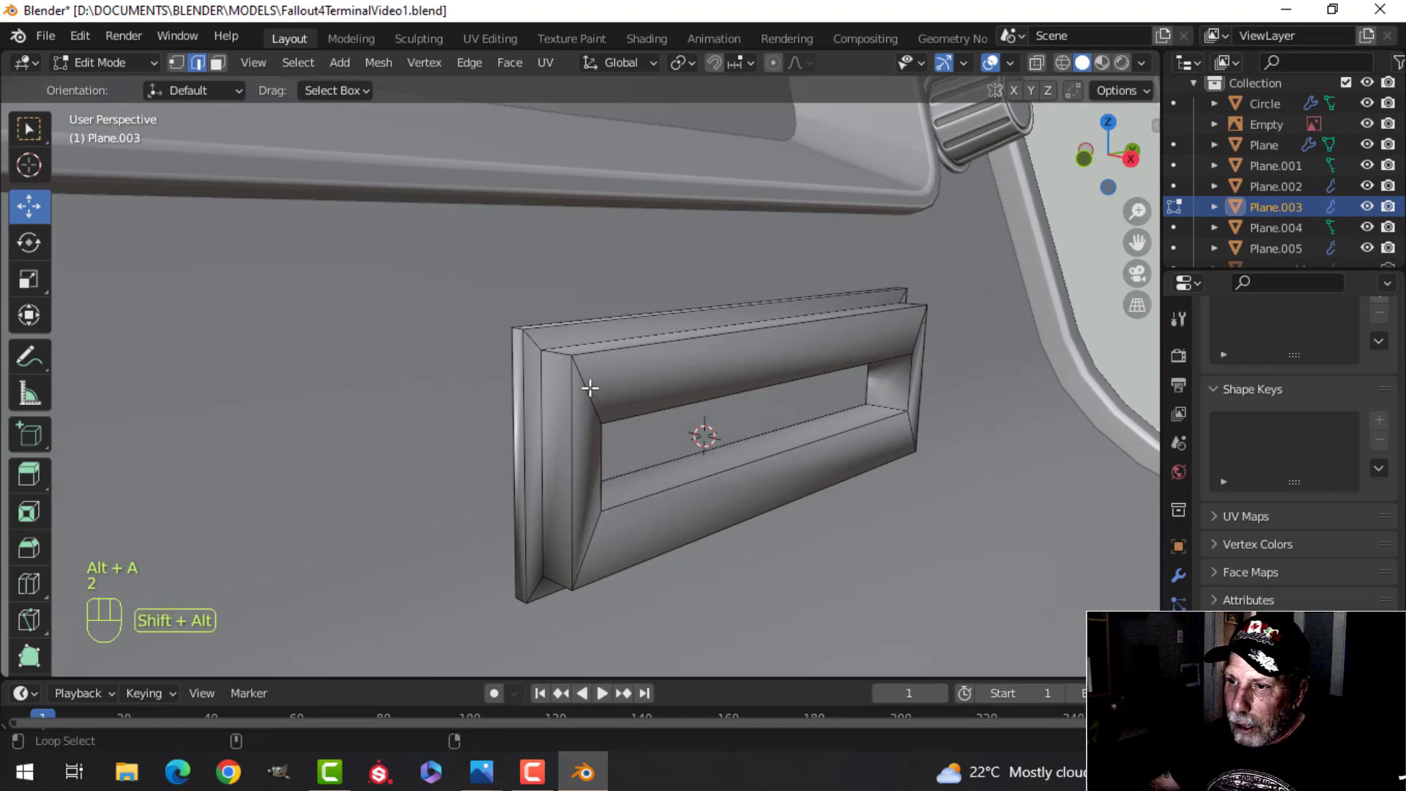
# Step: Round the slot plate's corner edges and bevel its rim loops by 0.00259 m with 2 segments
pyautogui.keyDown('alt'); pyautogui.keyDown('shift'); pyautogui.click(590, 388); pyautogui.keyUp('shift'); pyautogui.keyUp('alt')
pyautogui.keyDown('shift'); pyautogui.moveTo(663, 492); pyautogui.dragTo(670, 407, button='middle'); pyautogui.keyUp('shift')
pyautogui.moveTo(747, 467); pyautogui.dragTo(673, 441, button='middle')
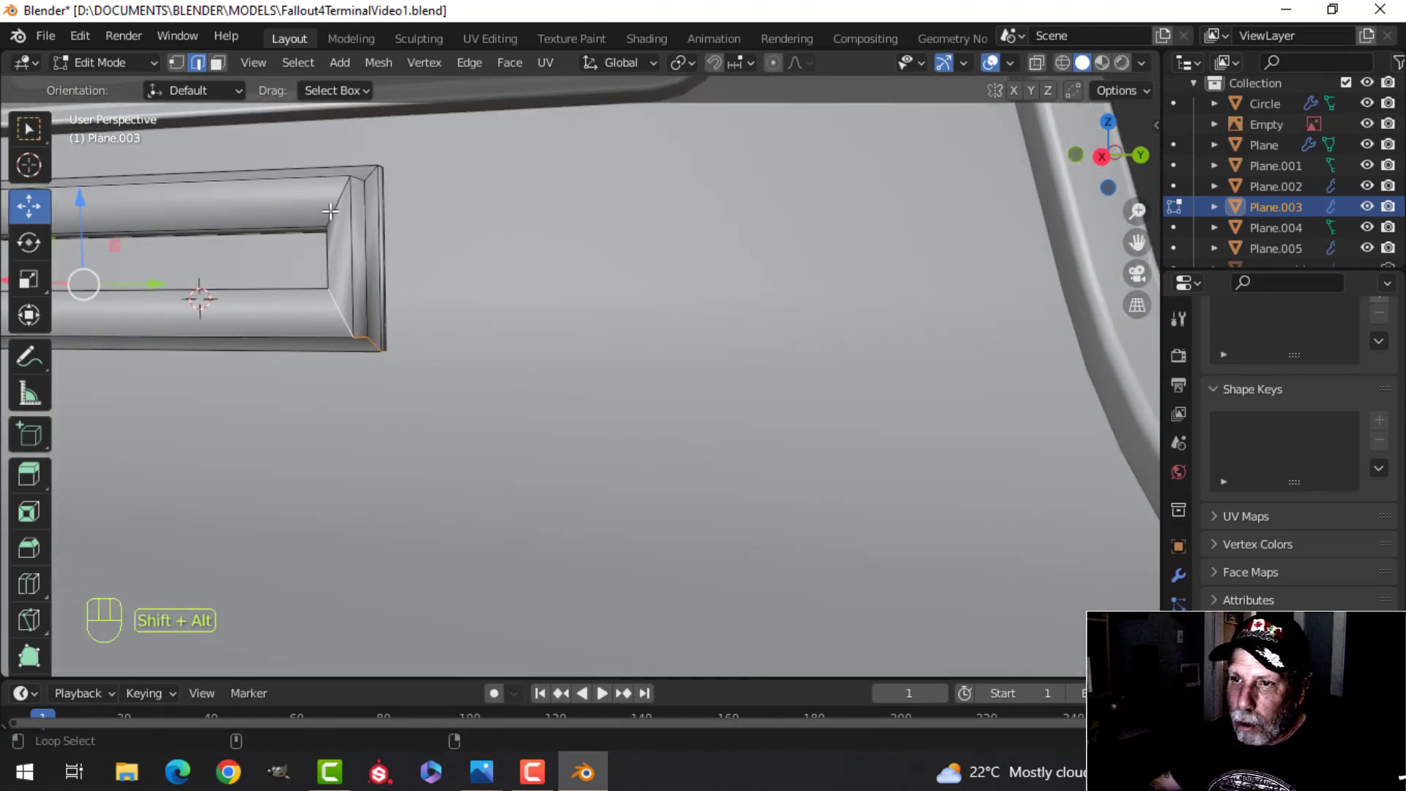
pyautogui.press('c')
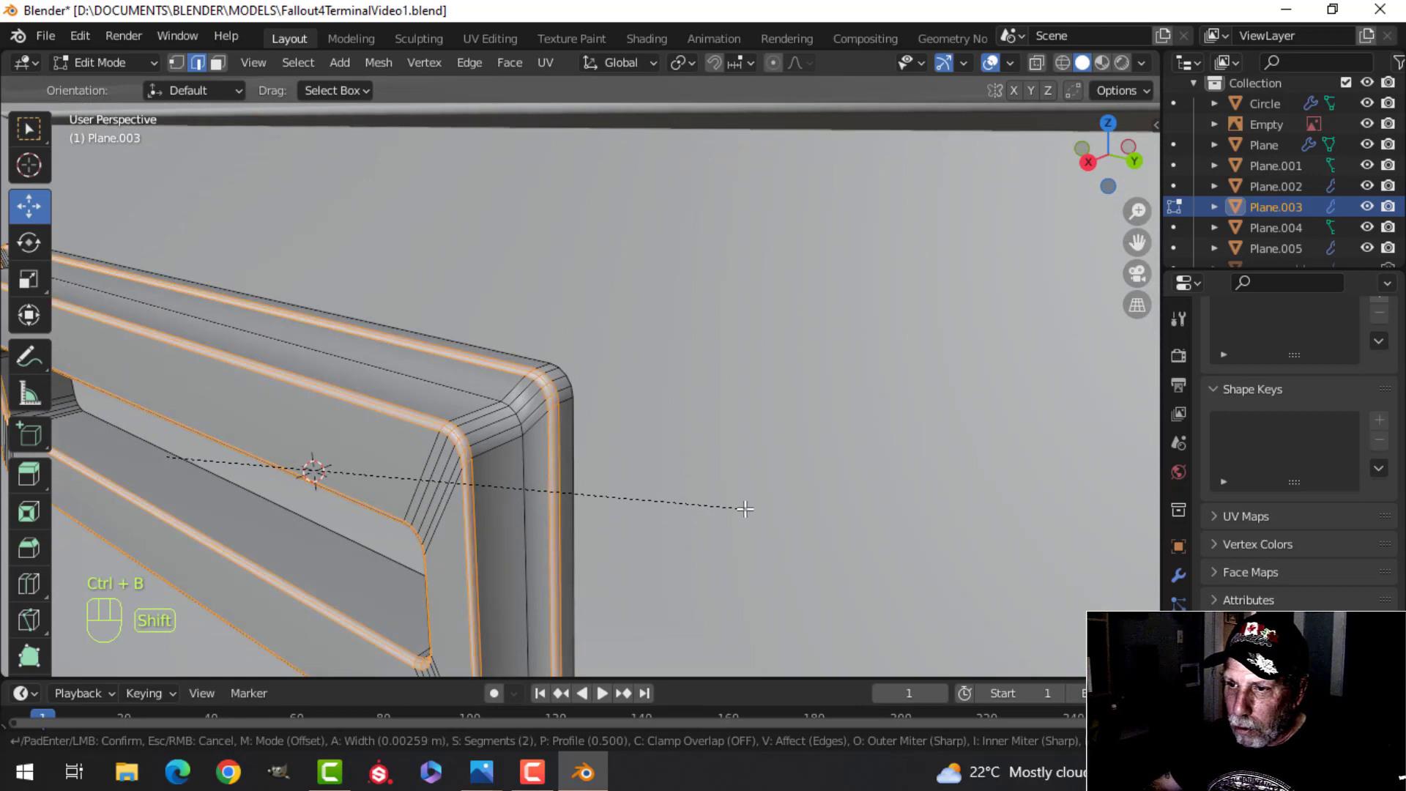
pyautogui.click(745, 508)
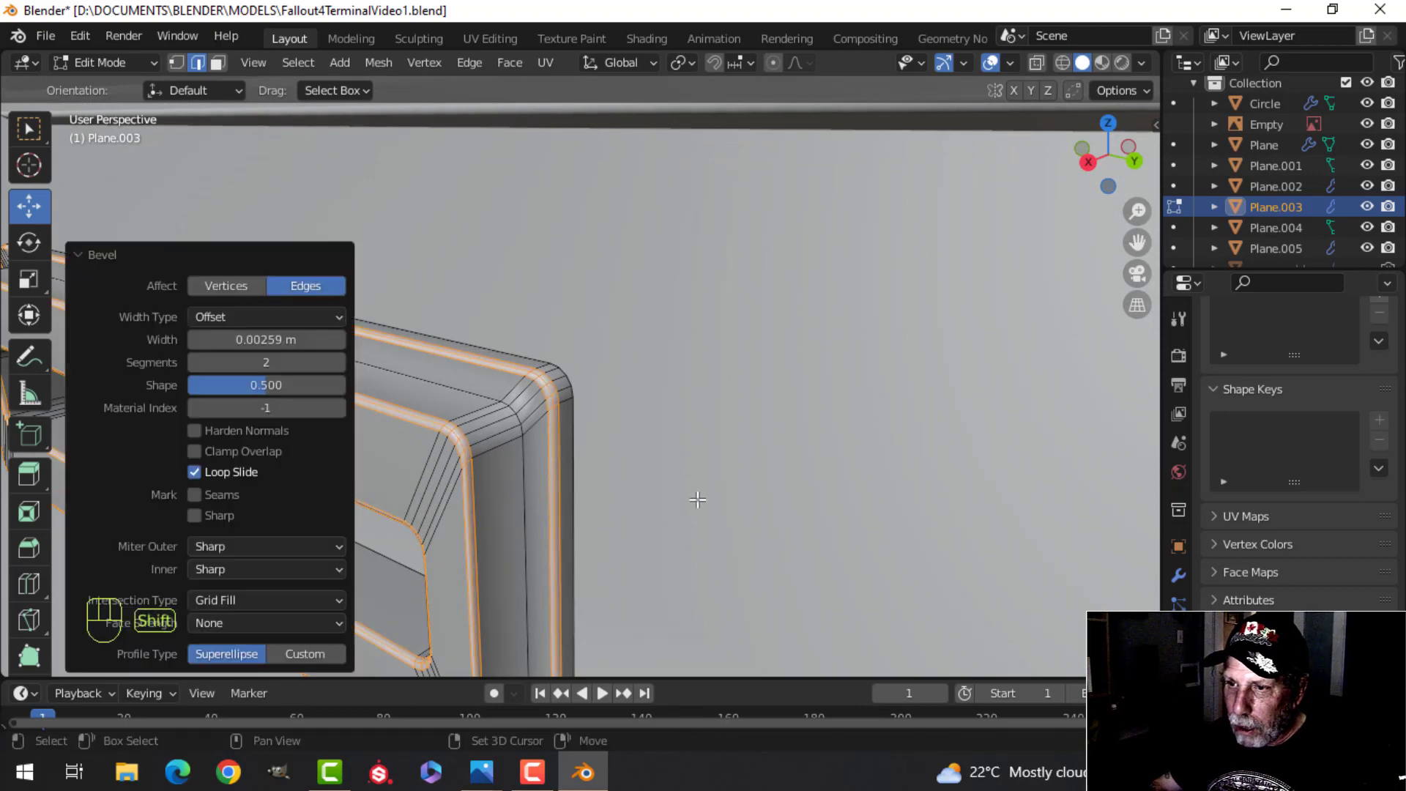
# Step: Bevel the edge loop where the raised block meets its base flange with 2 segments, and return to object mode
pyautogui.hotkey('alt', 'a')
pyautogui.hotkey('ctrl', 'b')
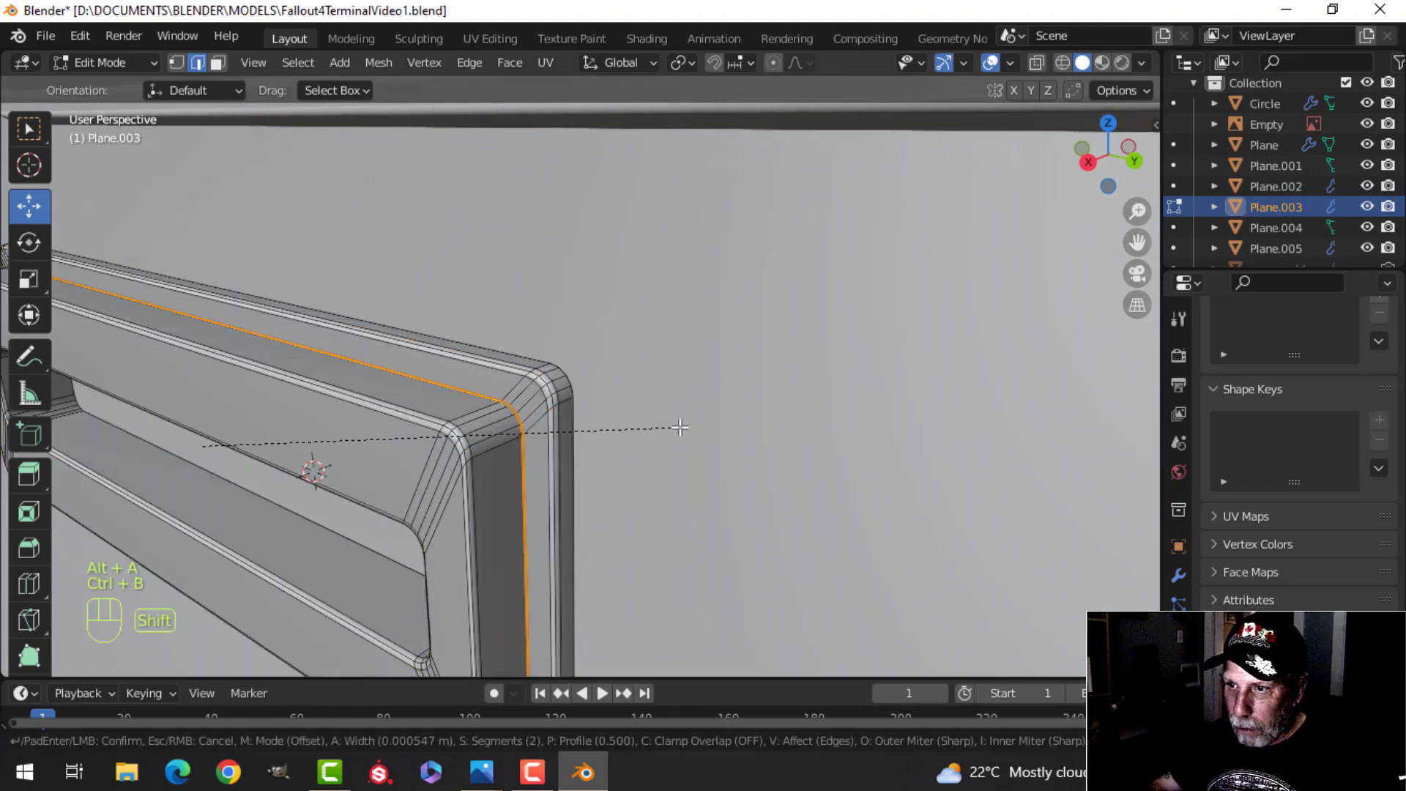
pyautogui.click(705, 424)
pyautogui.press('Tab')
pyautogui.scroll(-5, 537, 481)
pyautogui.hotkey('alt', 'a')
pyautogui.scroll(-2, 537, 480)
pyautogui.moveTo(537, 480); pyautogui.dragTo(732, 384, button='middle')
pyautogui.scroll(3, 612, 406)
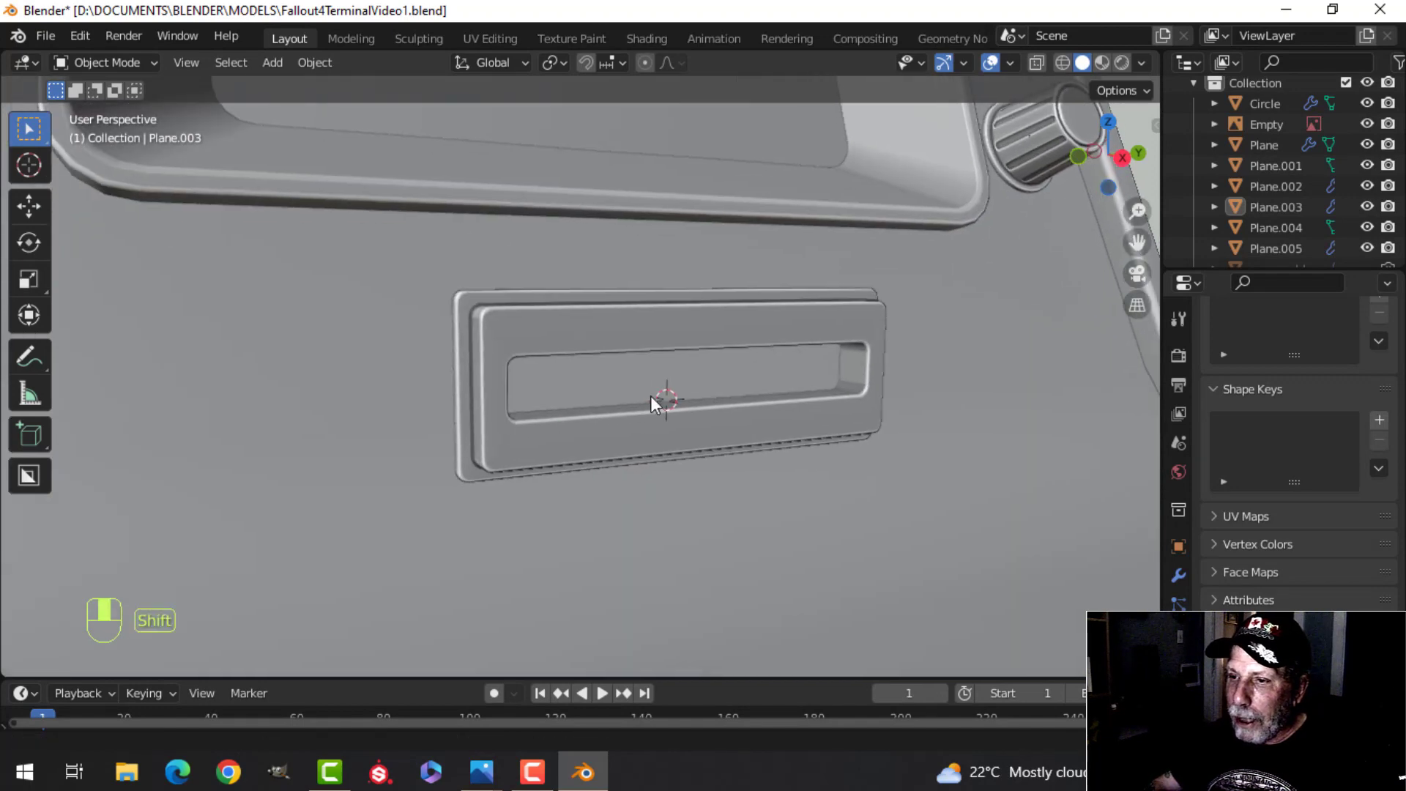
# Step: Reopen the slot plate Plane.003 for mesh editing in edge select mode with nothing selected
pyautogui.click(732, 418)
pyautogui.press('Tab')
pyautogui.scroll(3, 929, 445)
pyautogui.hotkey('alt', 'a')
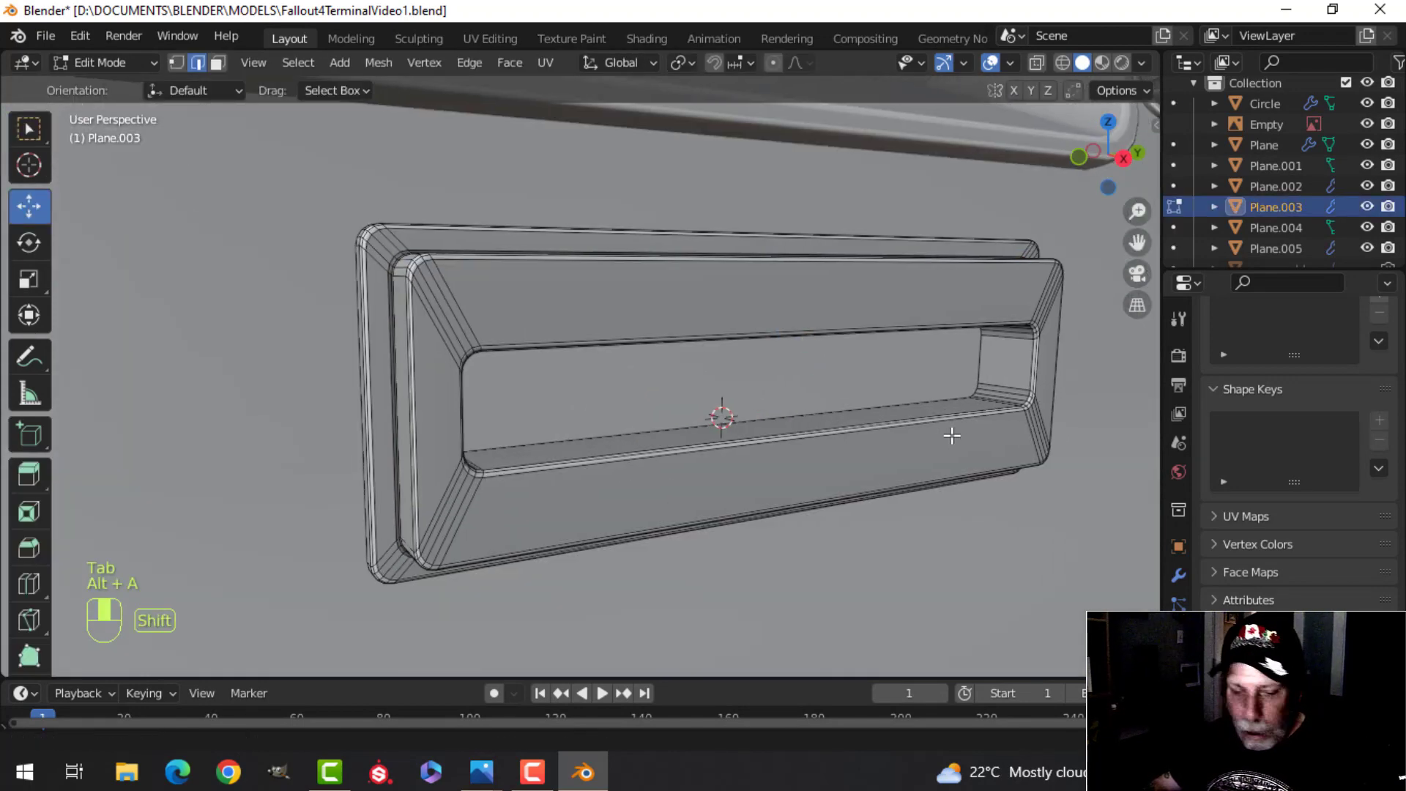
pyautogui.press('2')
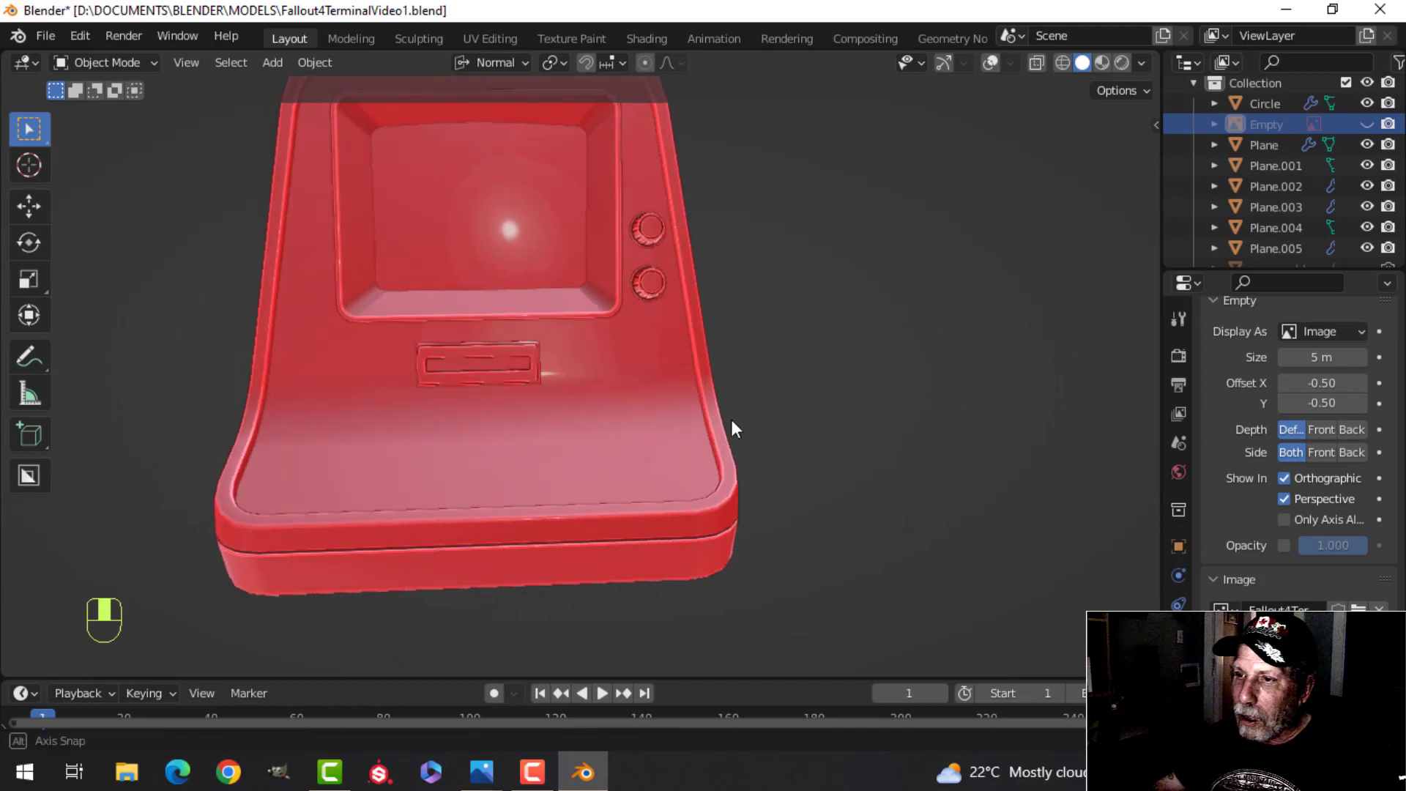
# Step: Examine the whole terminal from the front and side to check the screen frame, knobs and slot plate
pyautogui.moveTo(730, 419); pyautogui.dragTo(589, 405, button='middle')
pyautogui.scroll(2, 671, 375)
pyautogui.keyDown('shift'); pyautogui.moveTo(671, 372); pyautogui.dragTo(905, 399, button='middle'); pyautogui.keyUp('shift')
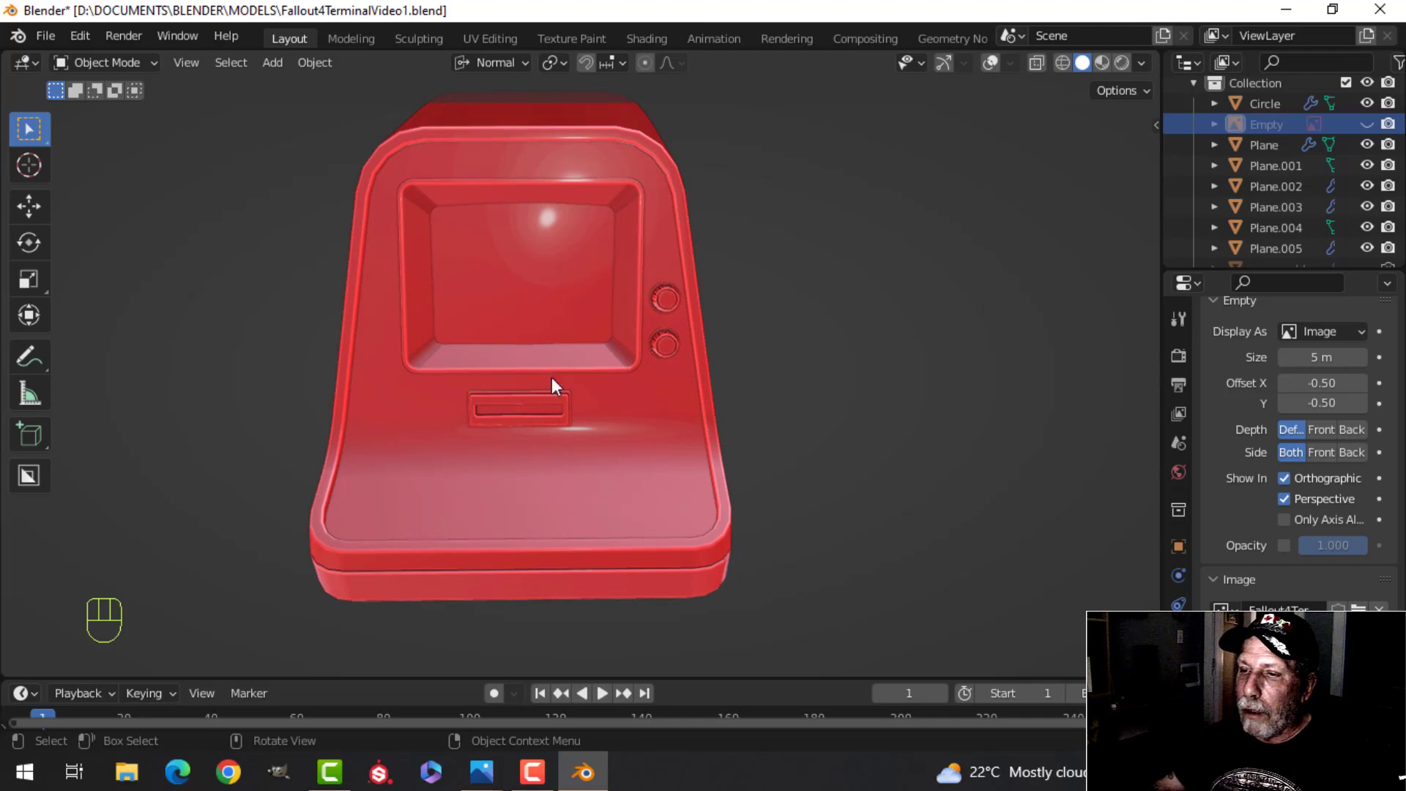
pyautogui.moveTo(551, 376); pyautogui.dragTo(726, 423, button='middle')
pyautogui.scroll(1, 741, 427)
pyautogui.scroll(1, 735, 414)
pyautogui.scroll(-1, 735, 415)
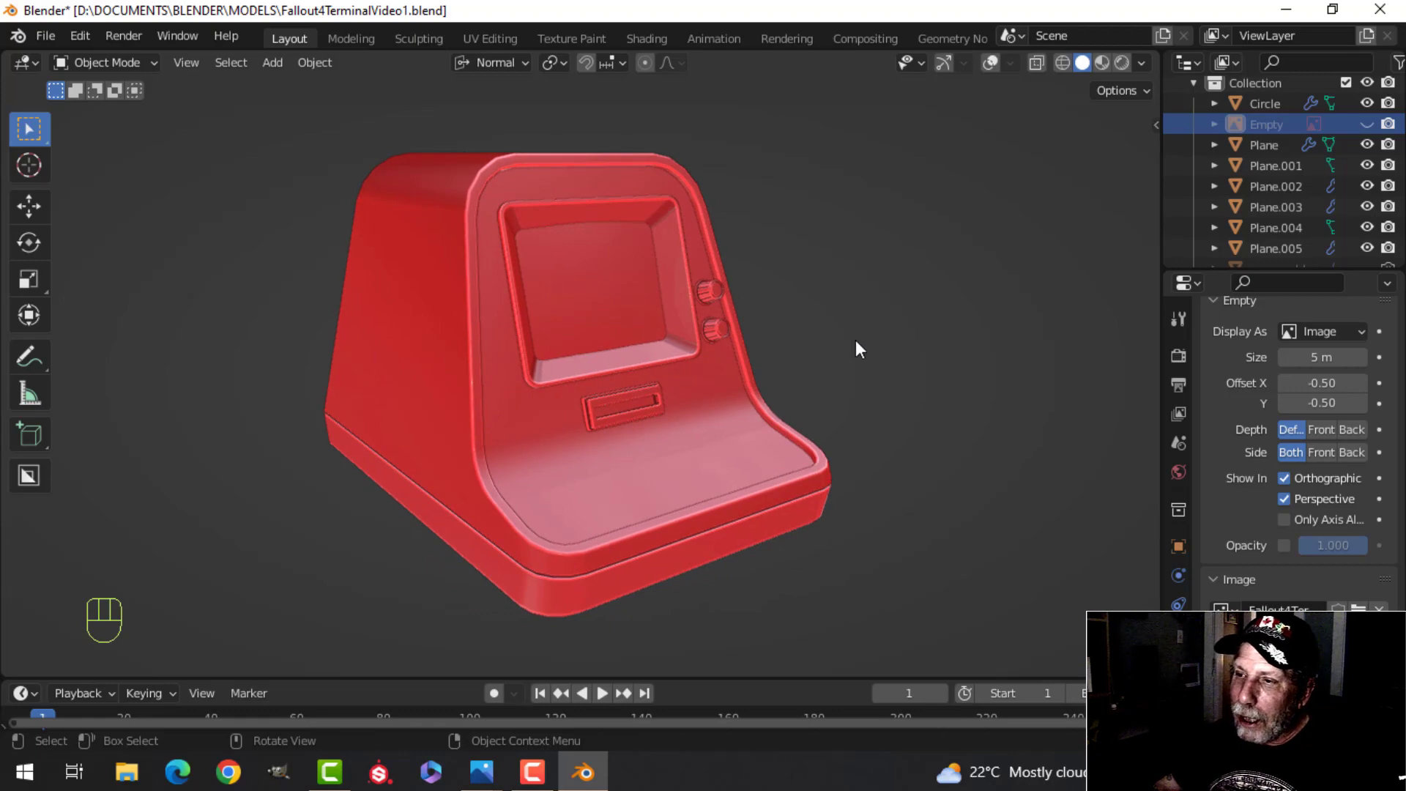